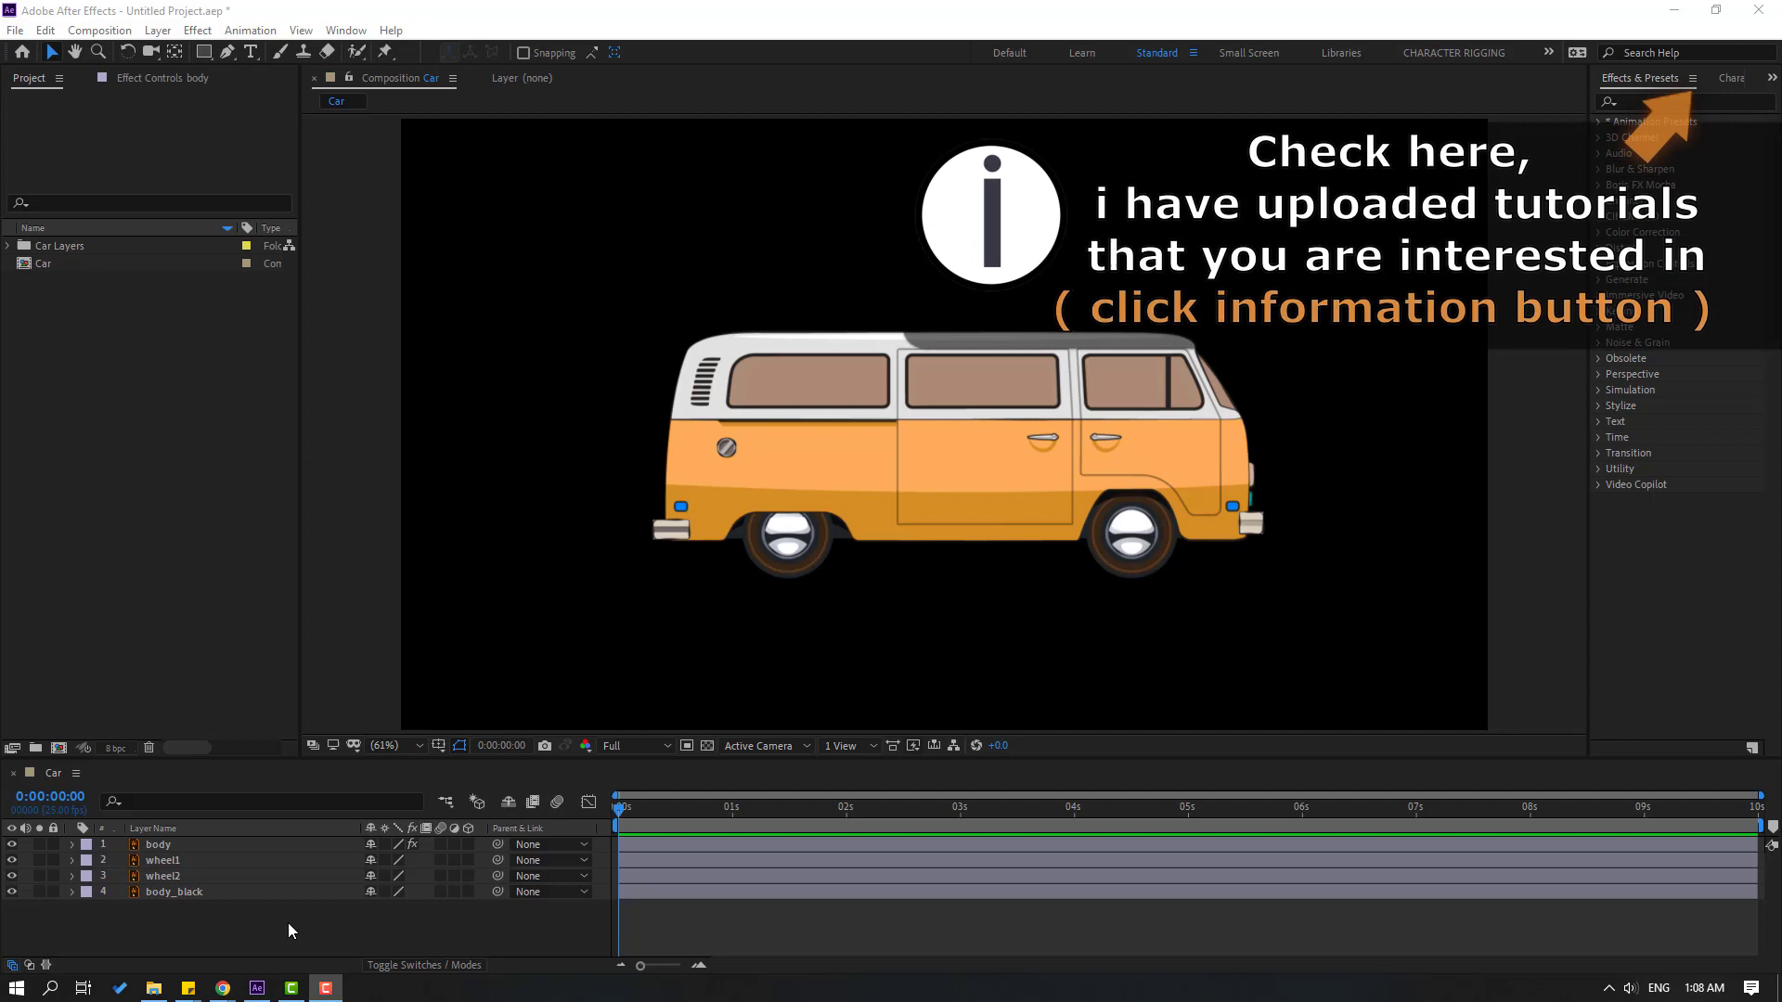
Create a solid layer named BG and place it beneath all the van layers
right_click(225, 917)
mouse_move(389, 715)
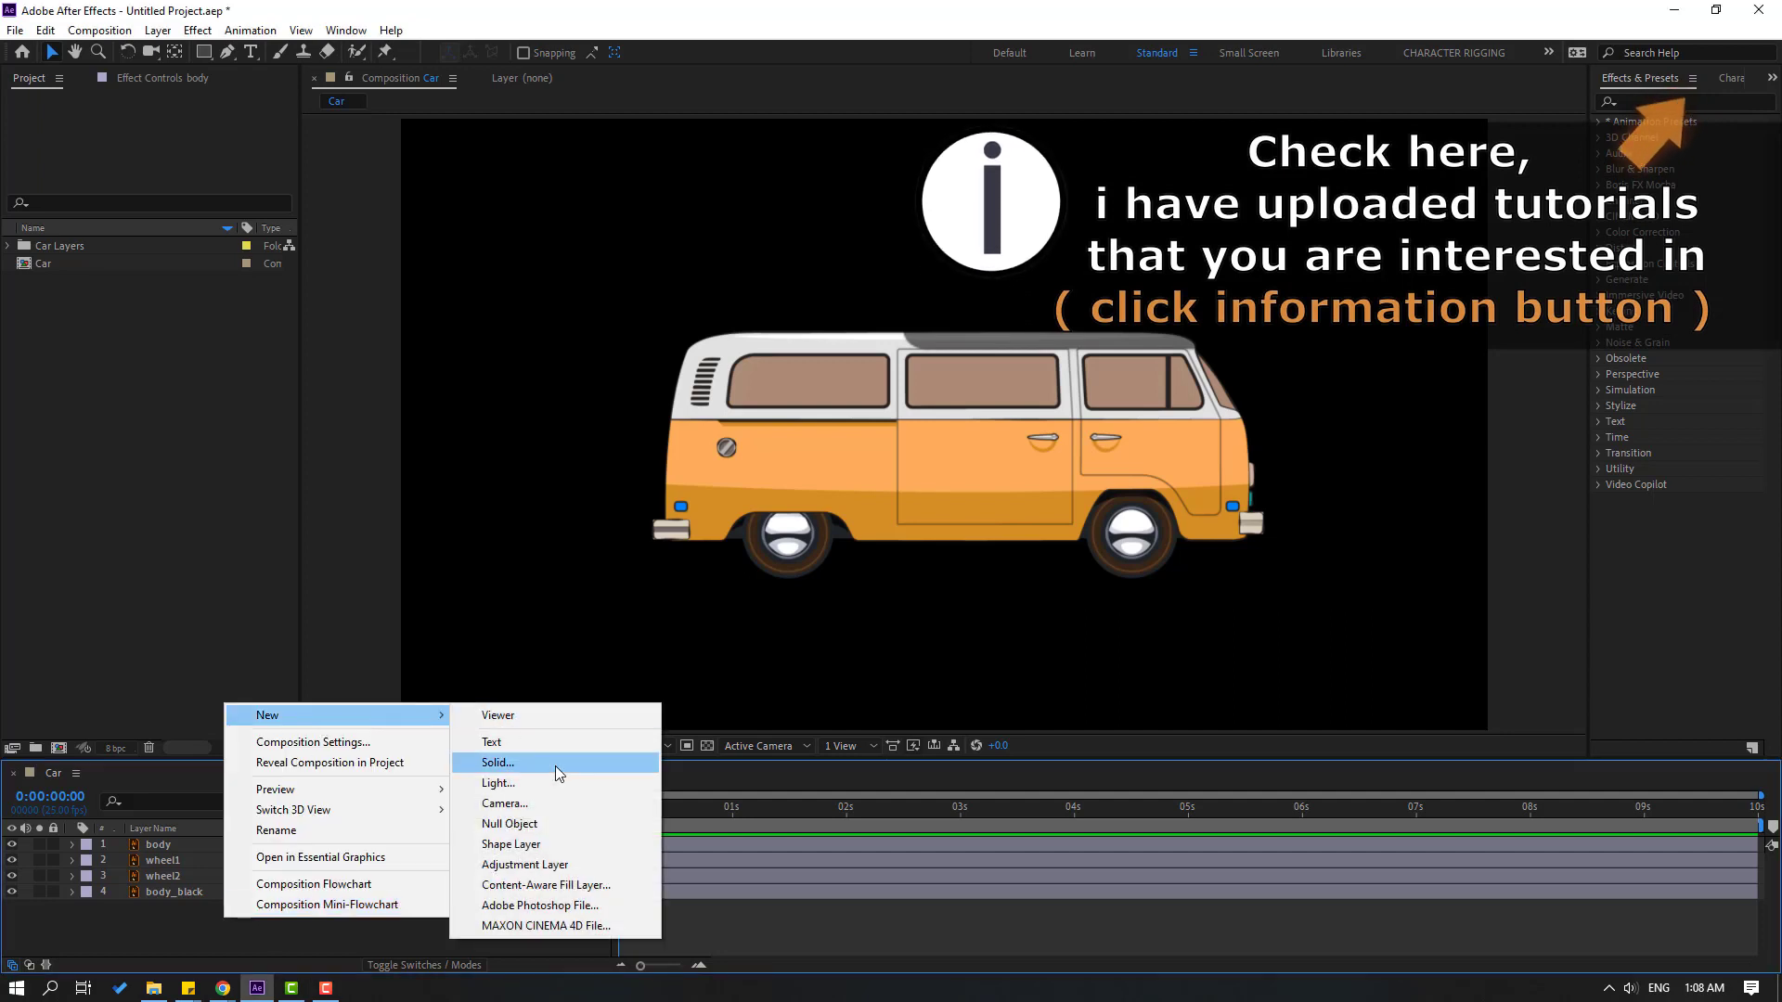
click(555, 763)
text(B)
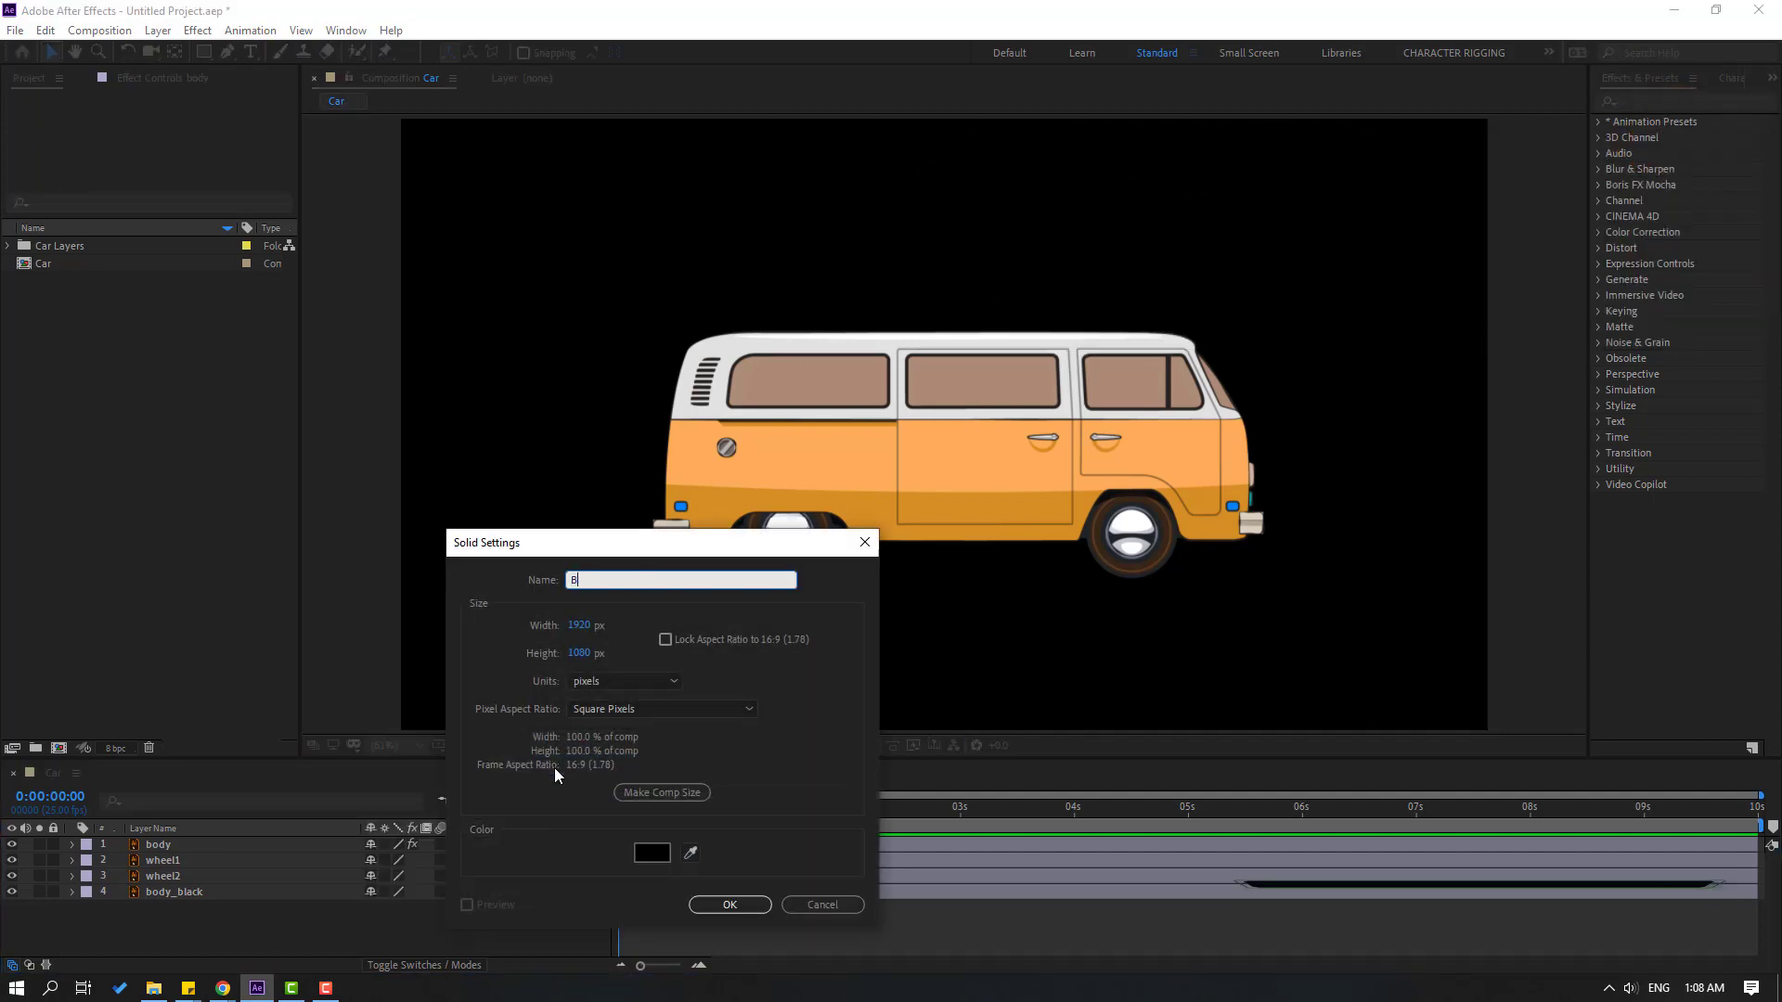
text(G)
click(730, 905)
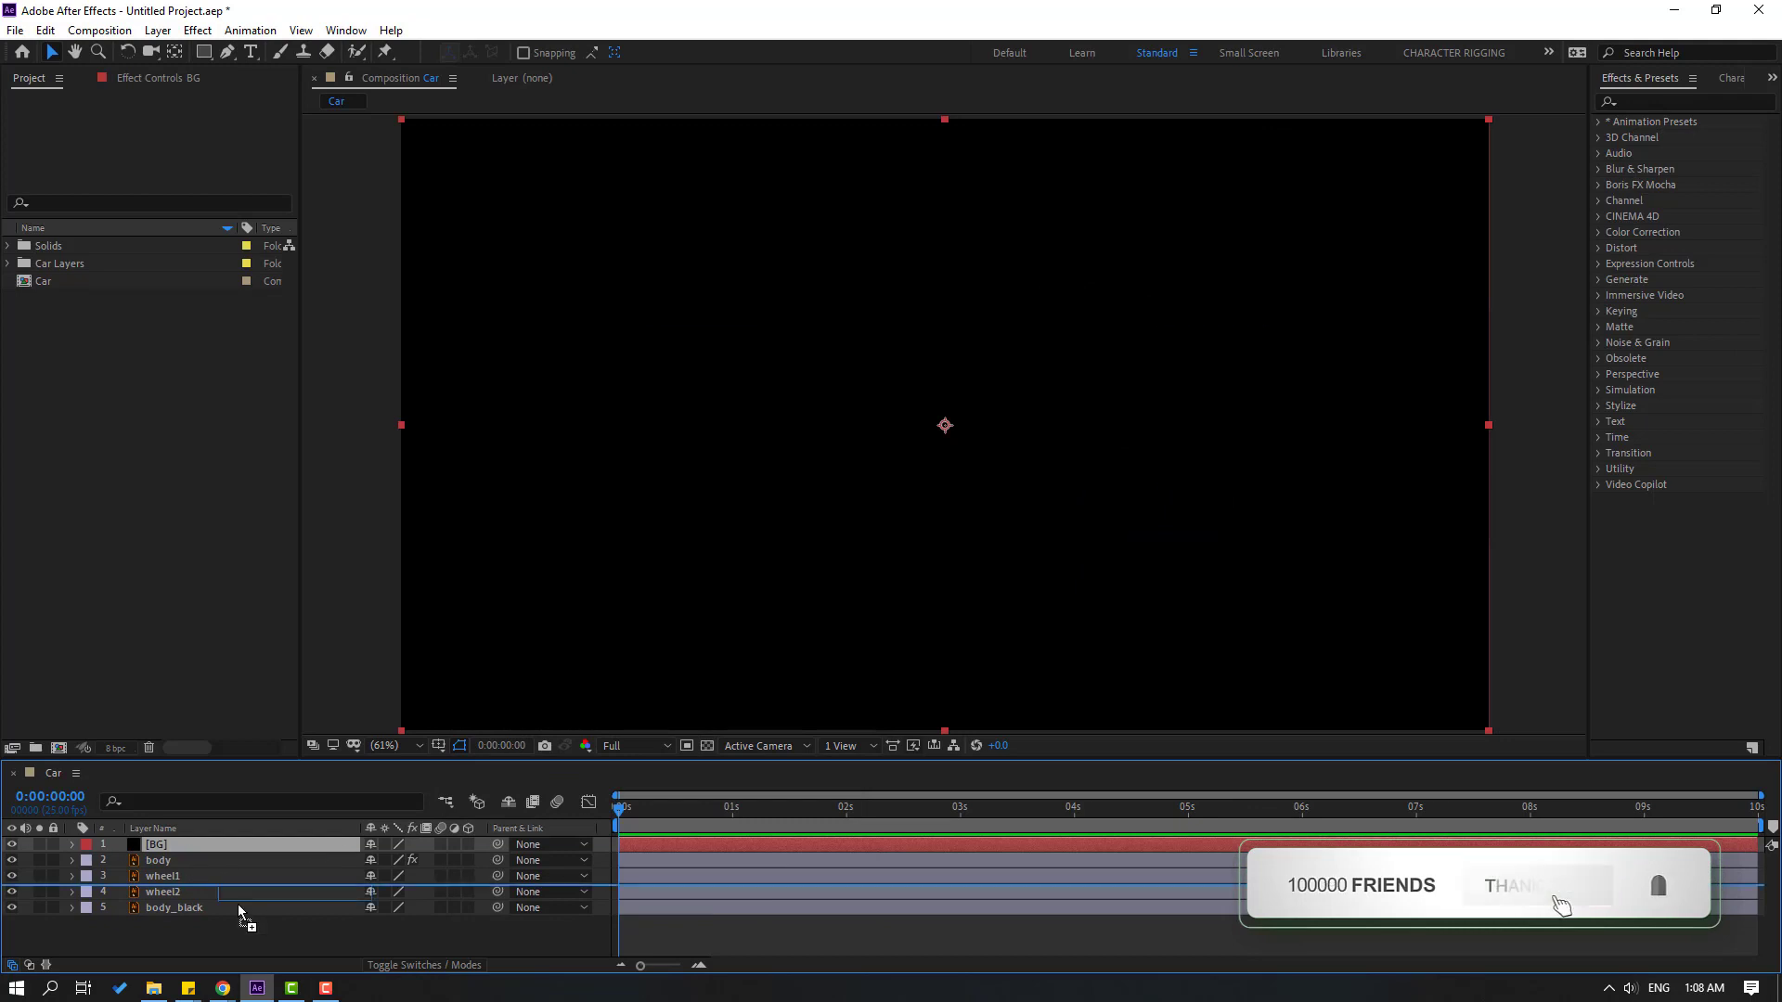
drag(239, 911, 224, 931)
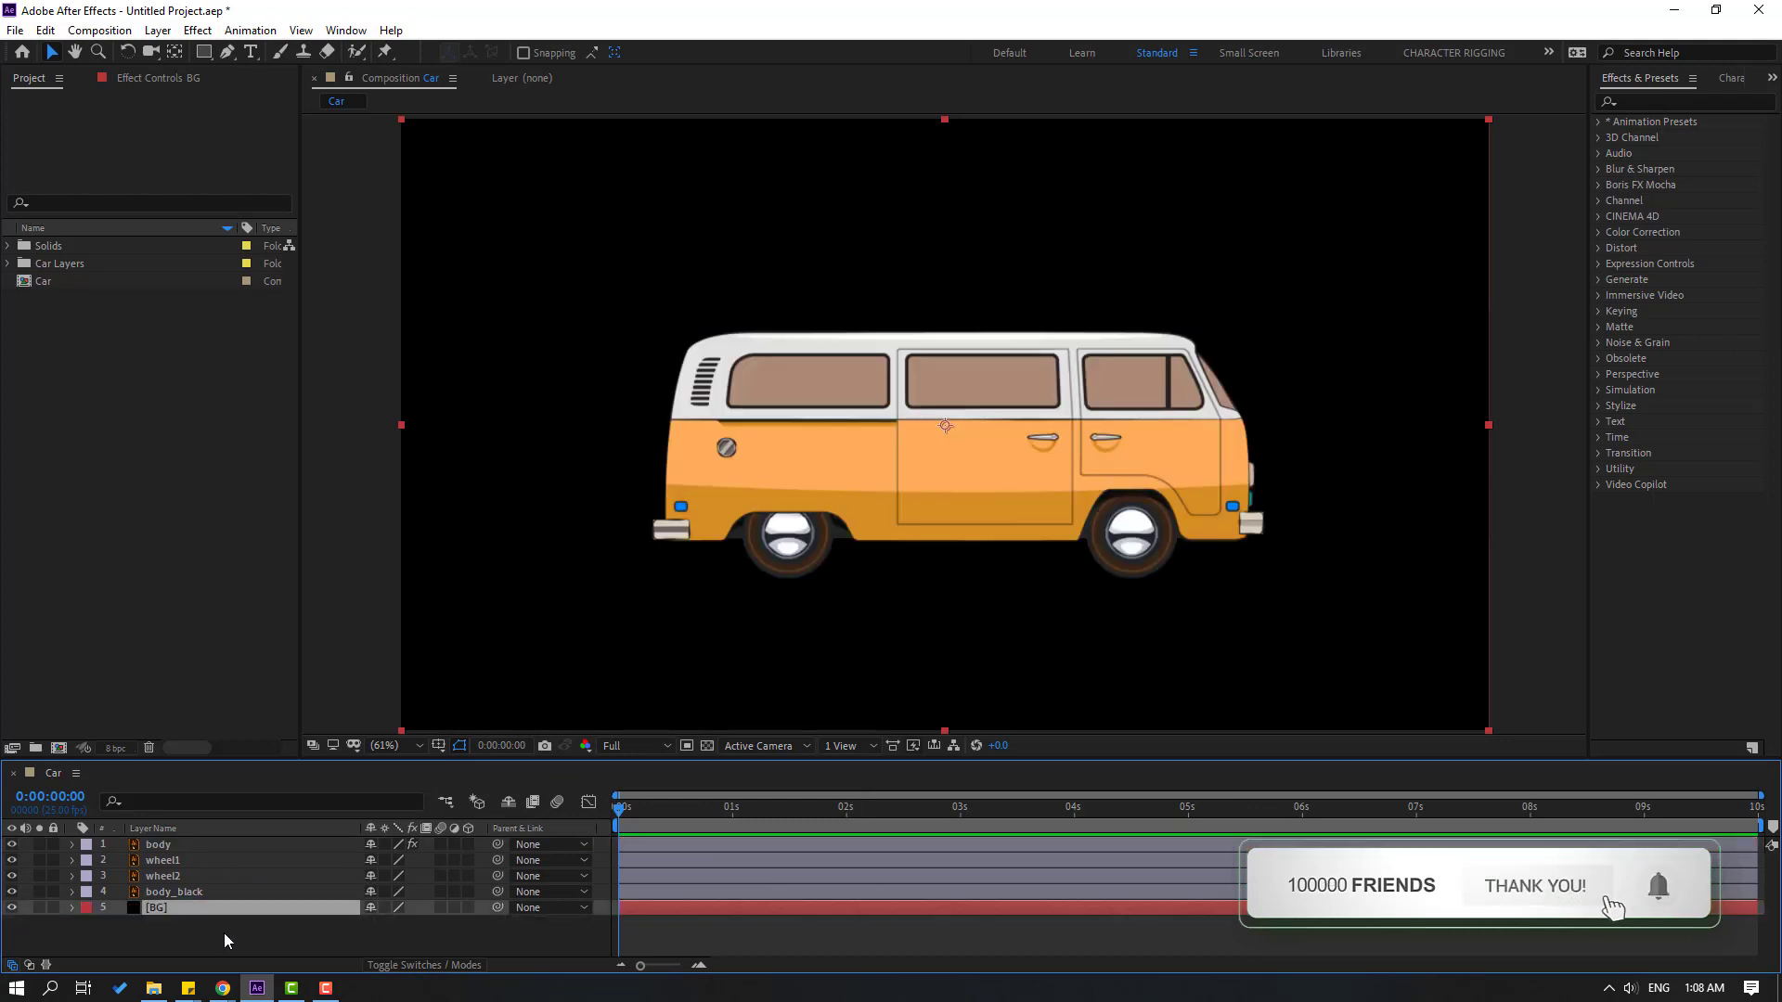
Find the Fill effect and apply it to the BG layer
click(1668, 102)
text(fill)
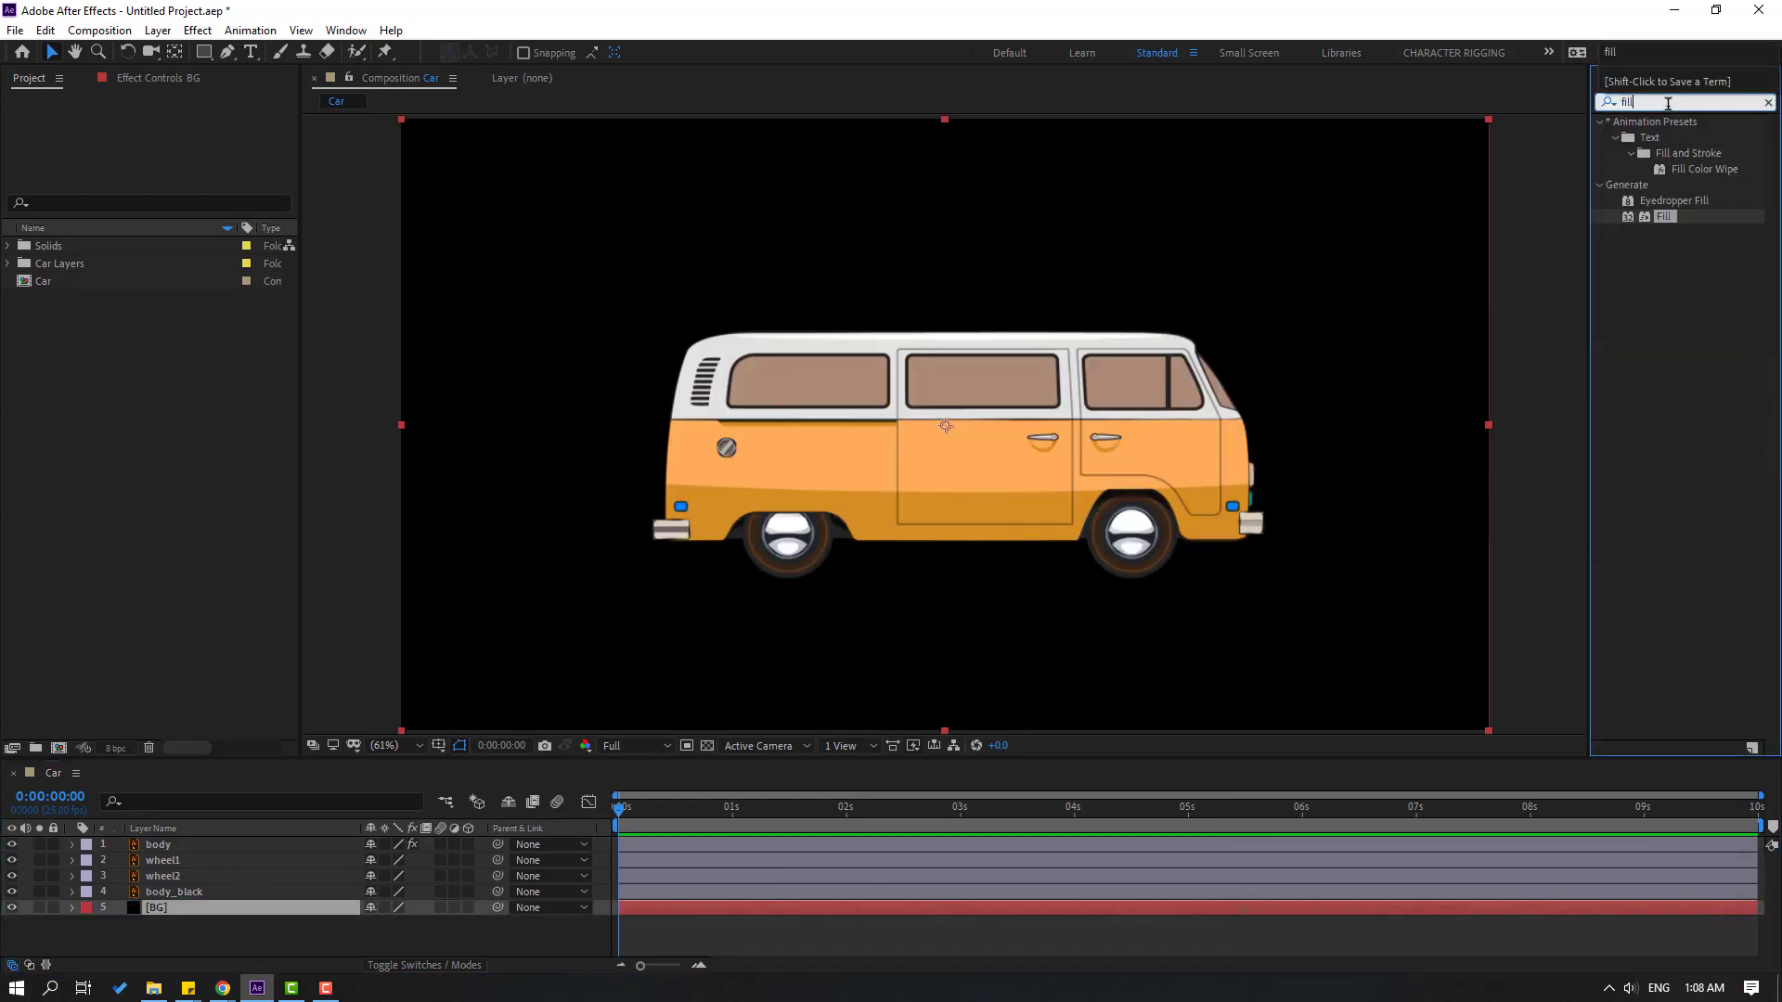
drag(1665, 216, 154, 913)
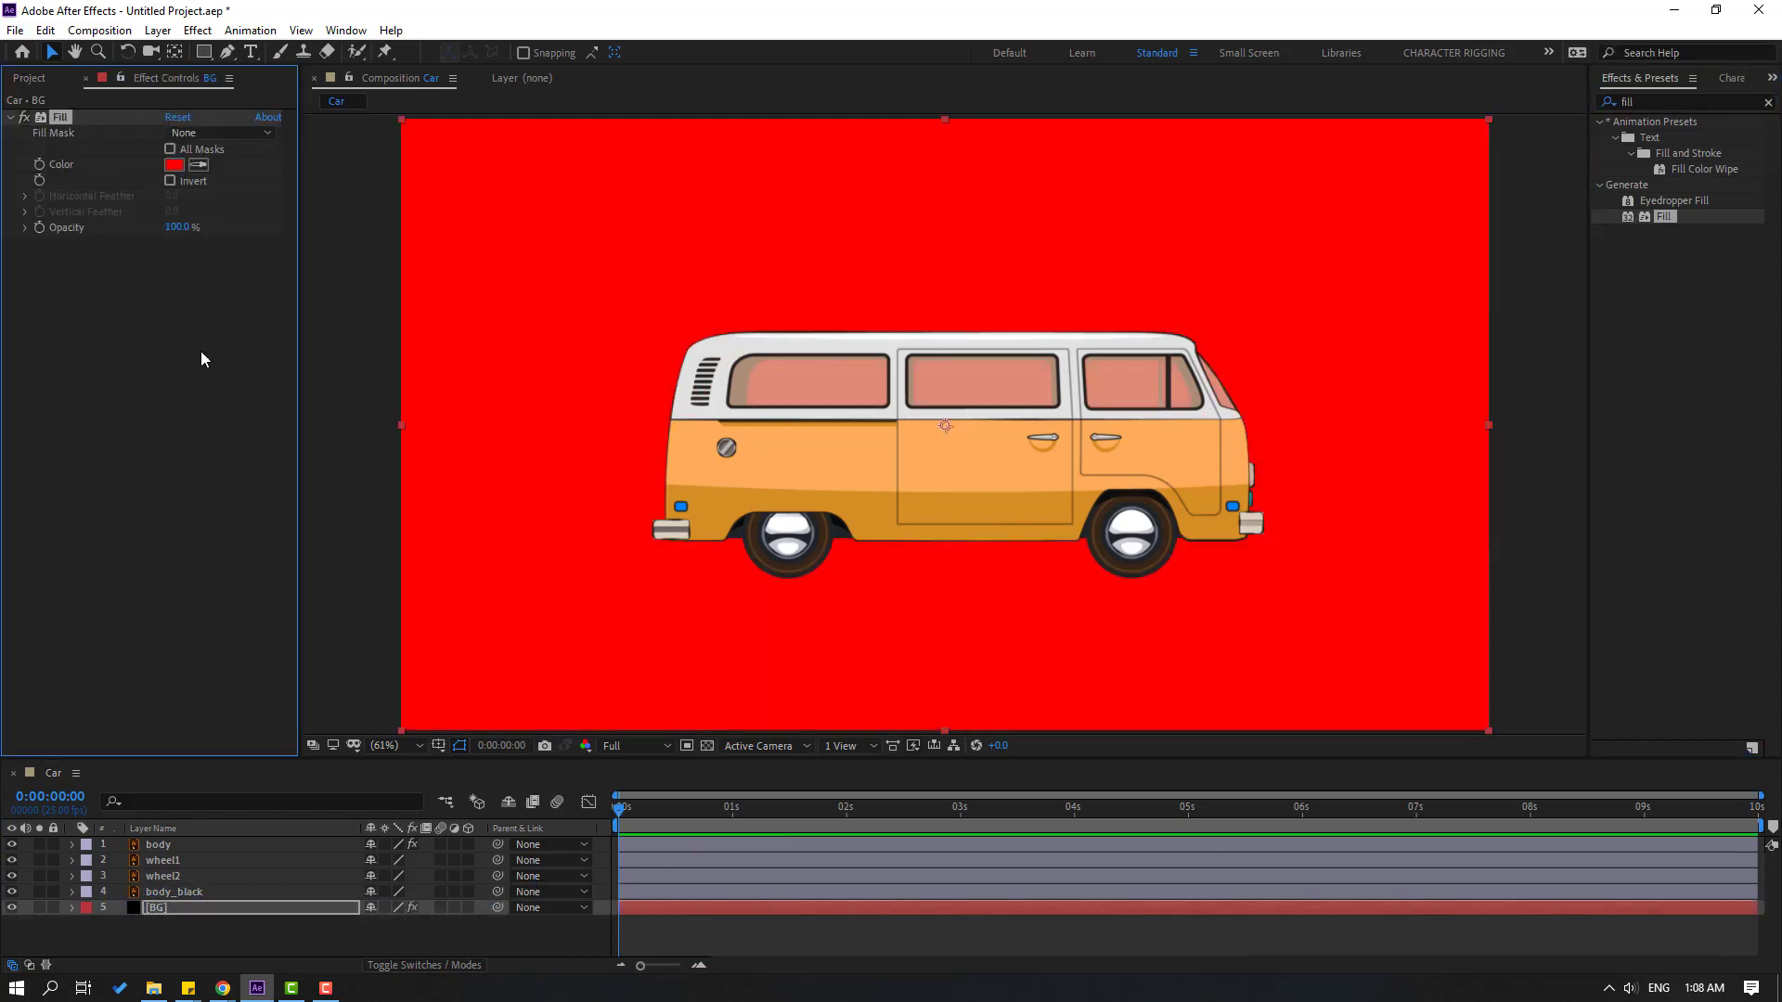
Set the BG layer's Fill color to blue 2165E0 and lock the layer
click(174, 165)
drag(873, 727, 680, 695)
drag(989, 776, 984, 767)
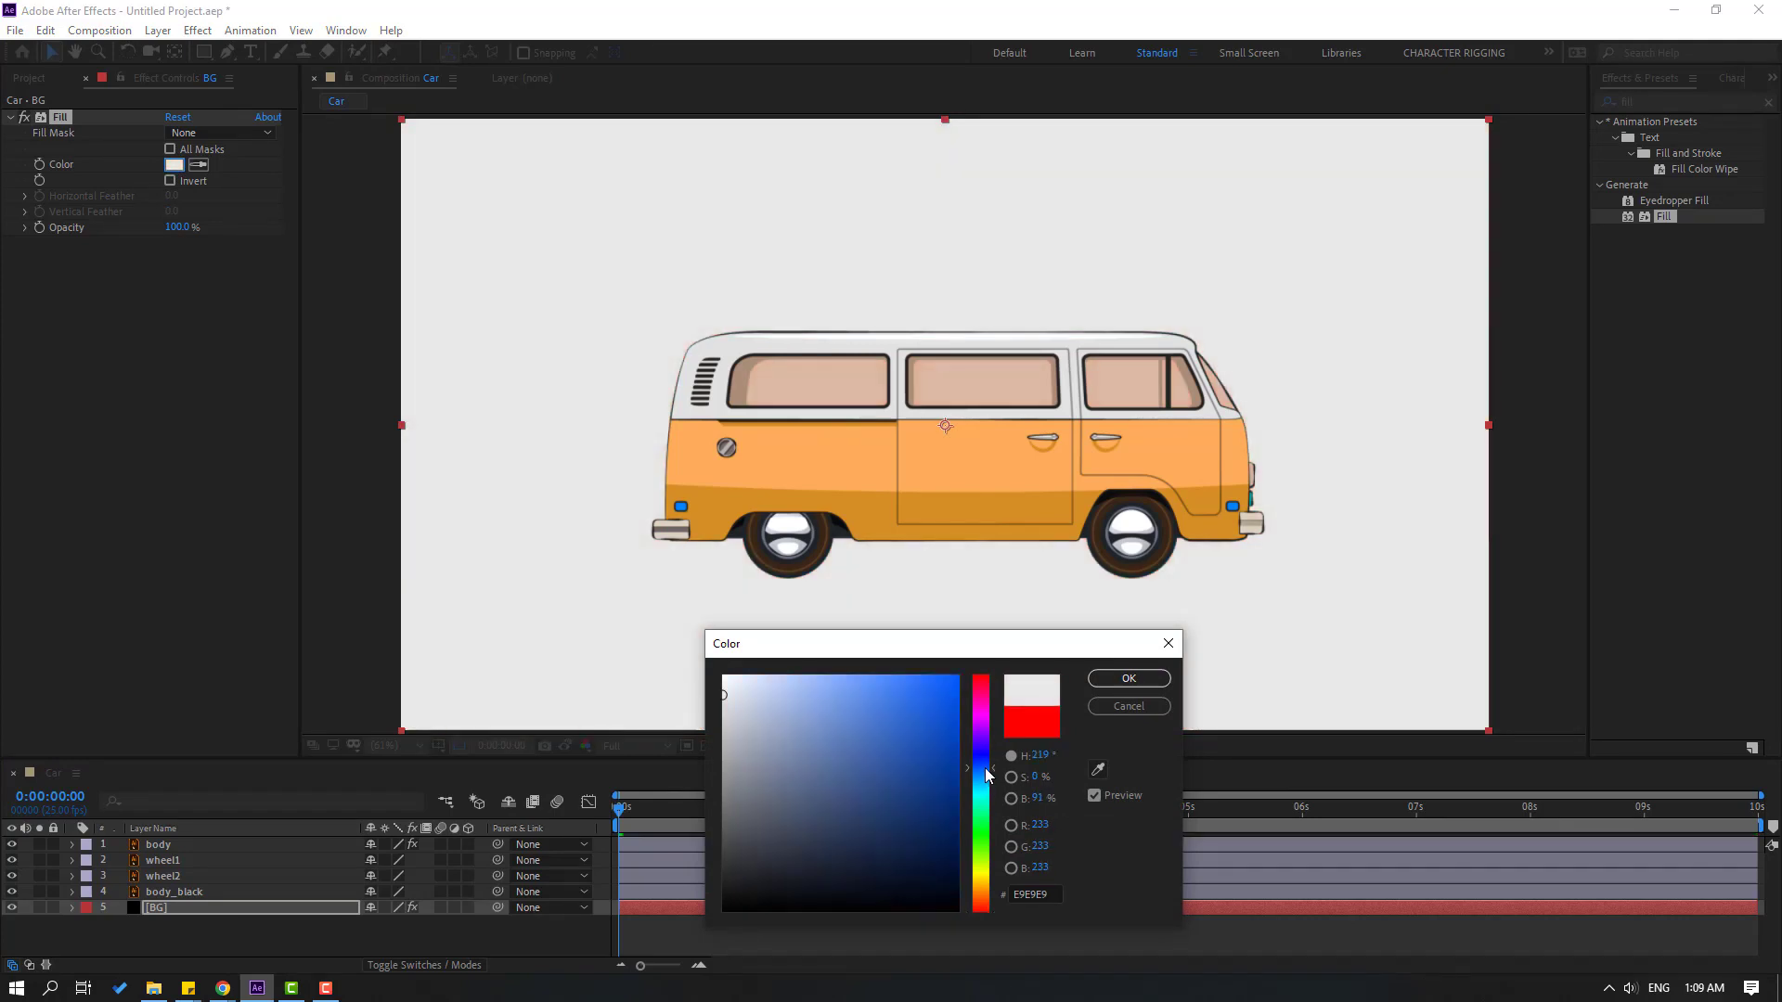
drag(915, 719, 924, 703)
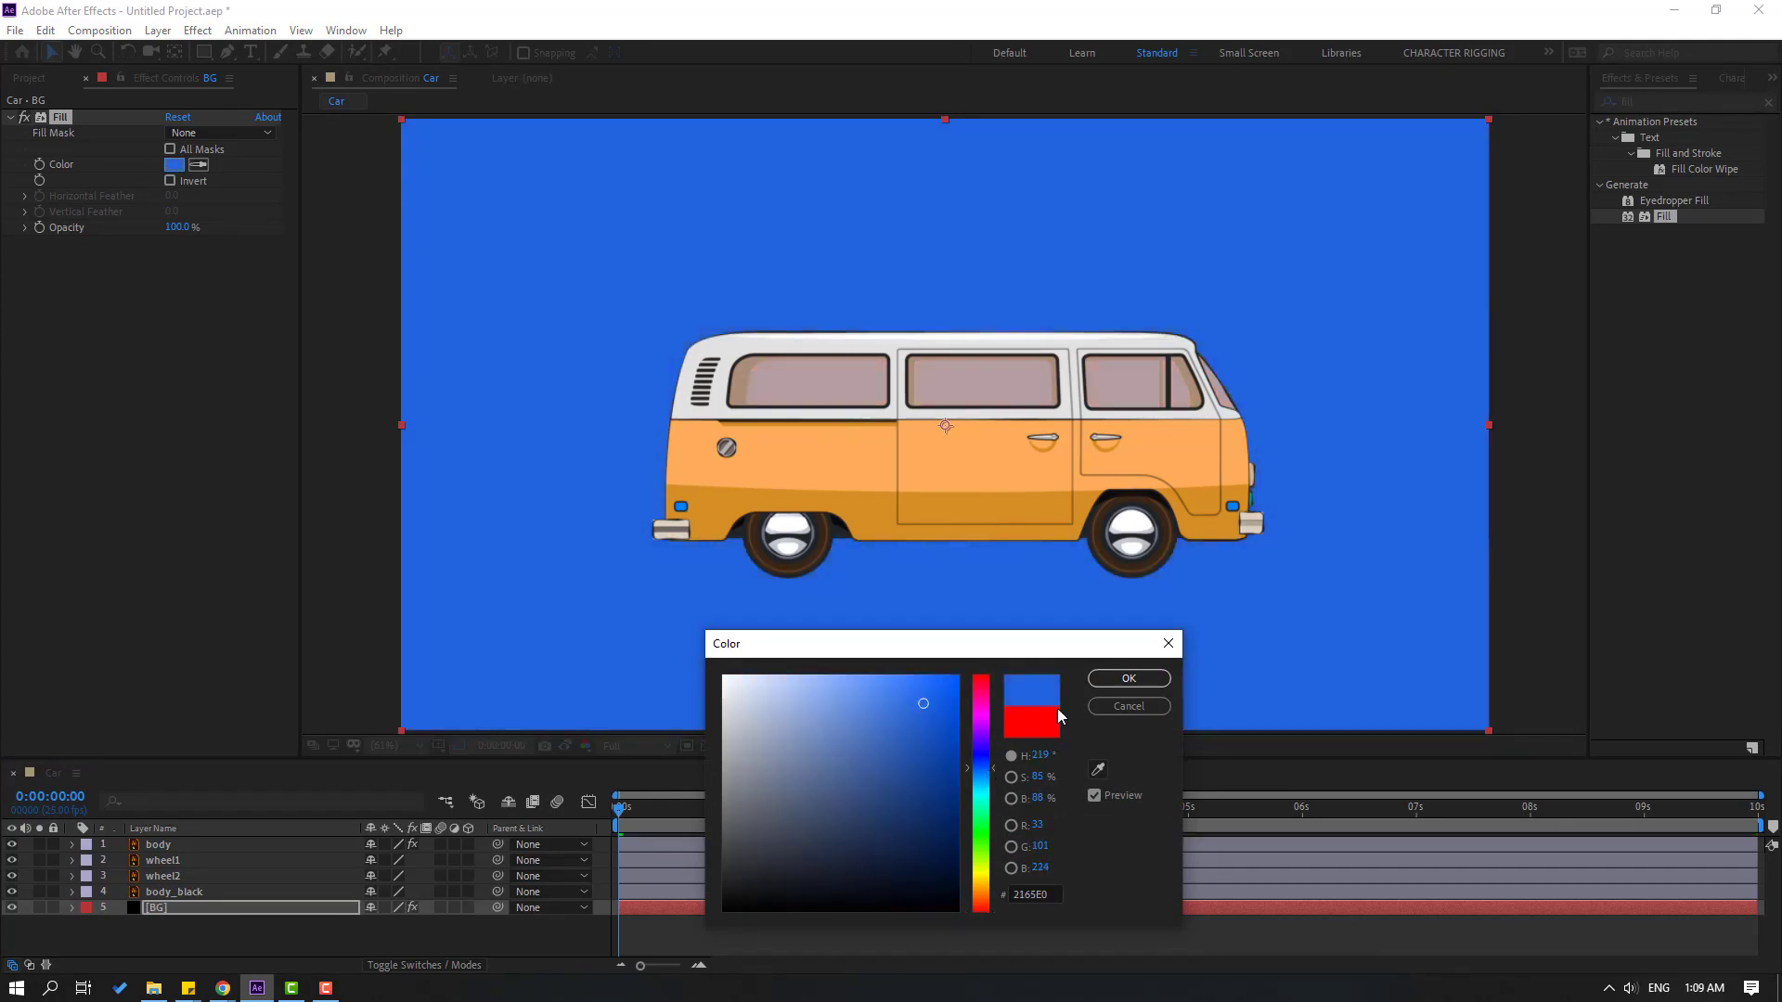
click(1121, 679)
click(55, 906)
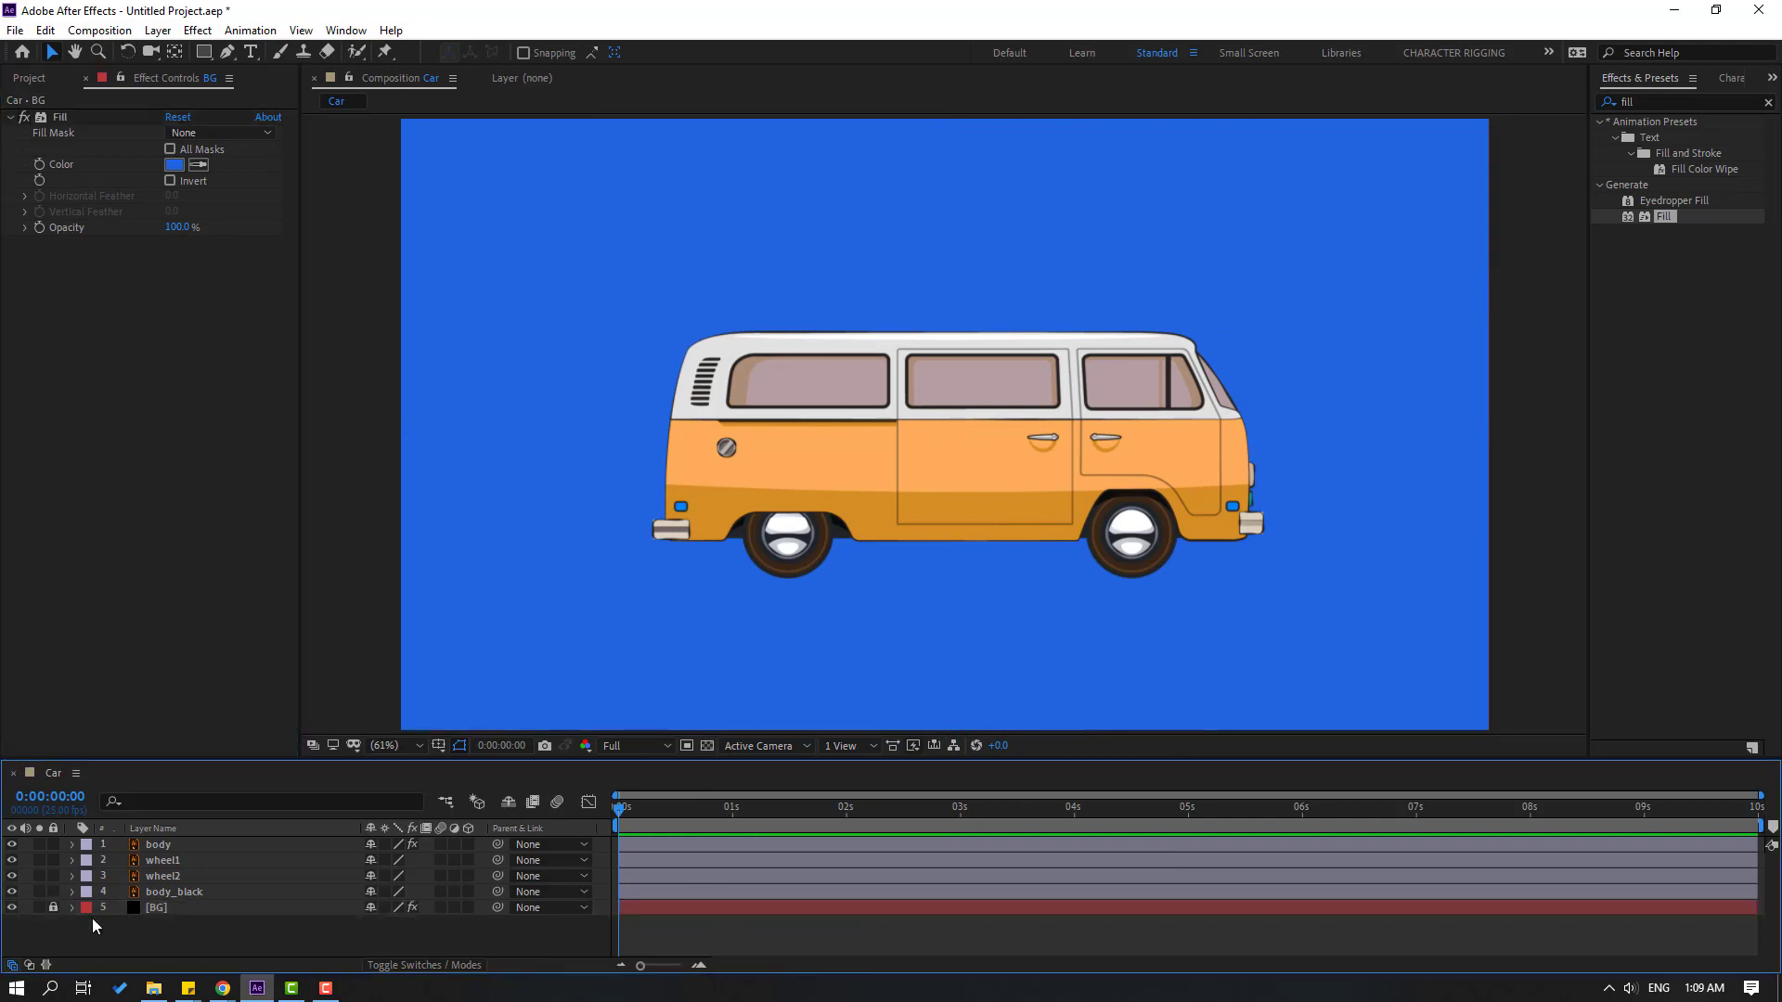
Add a null object to the composition and center its anchor point within its square
right_click(245, 931)
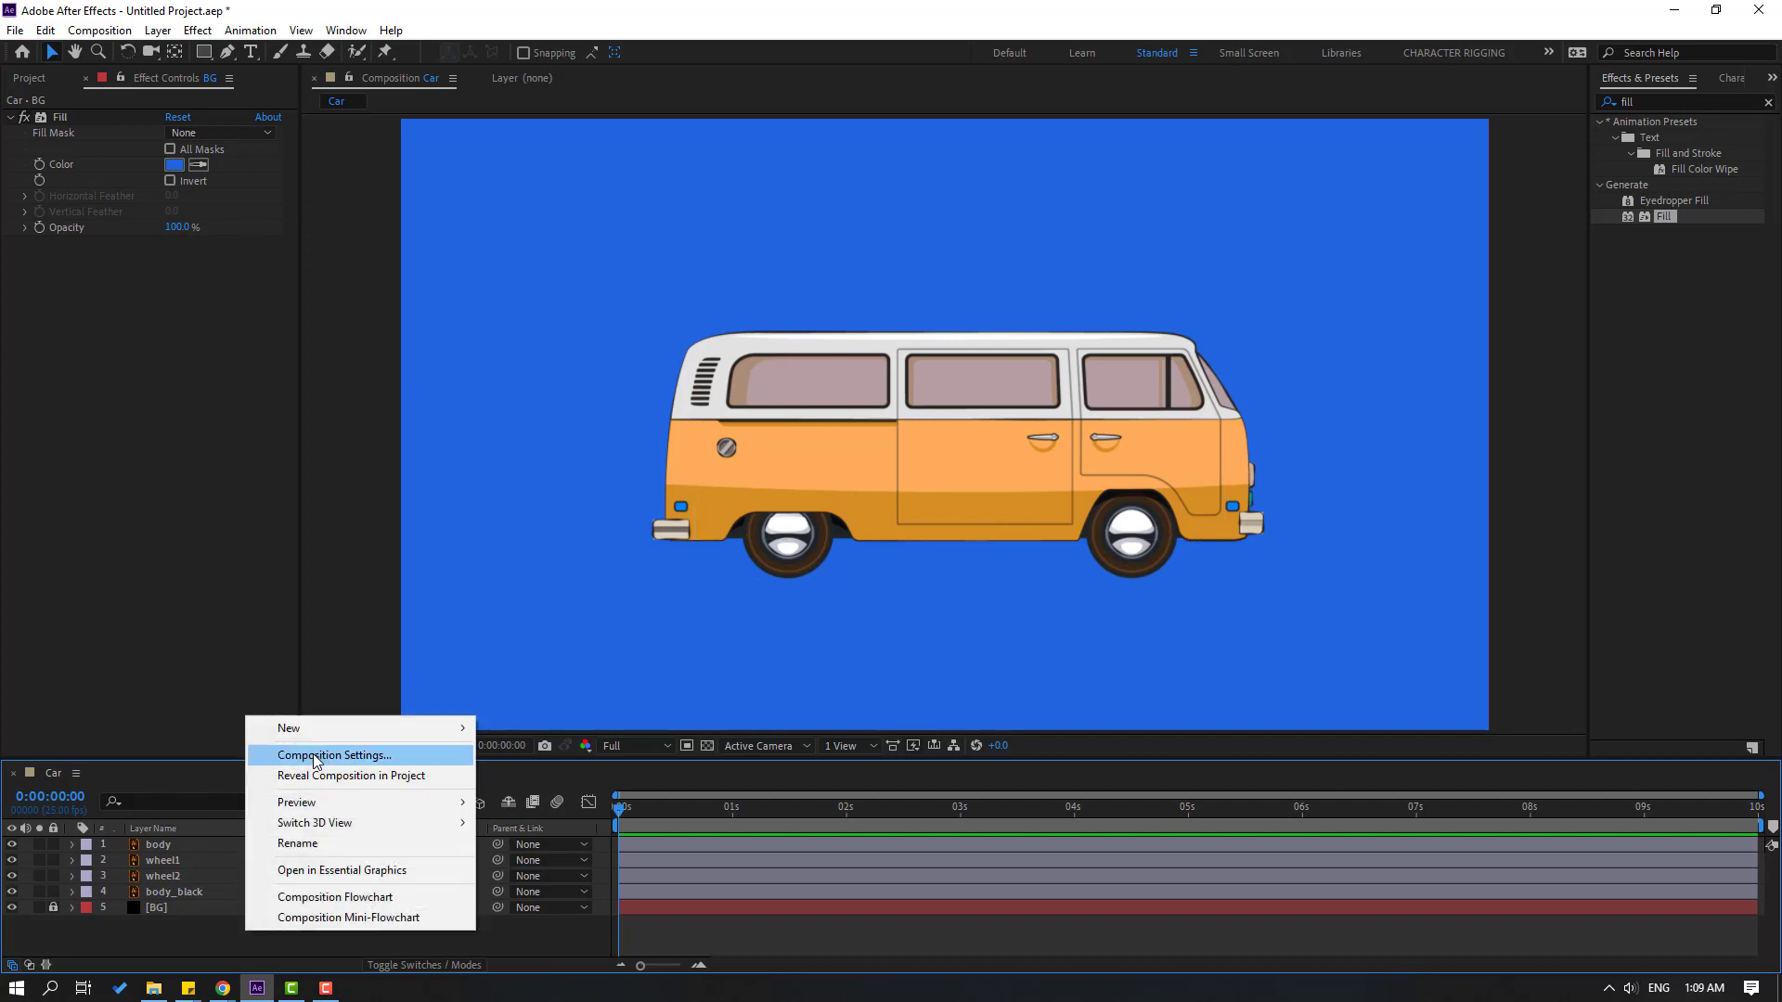
mouse_move(315, 730)
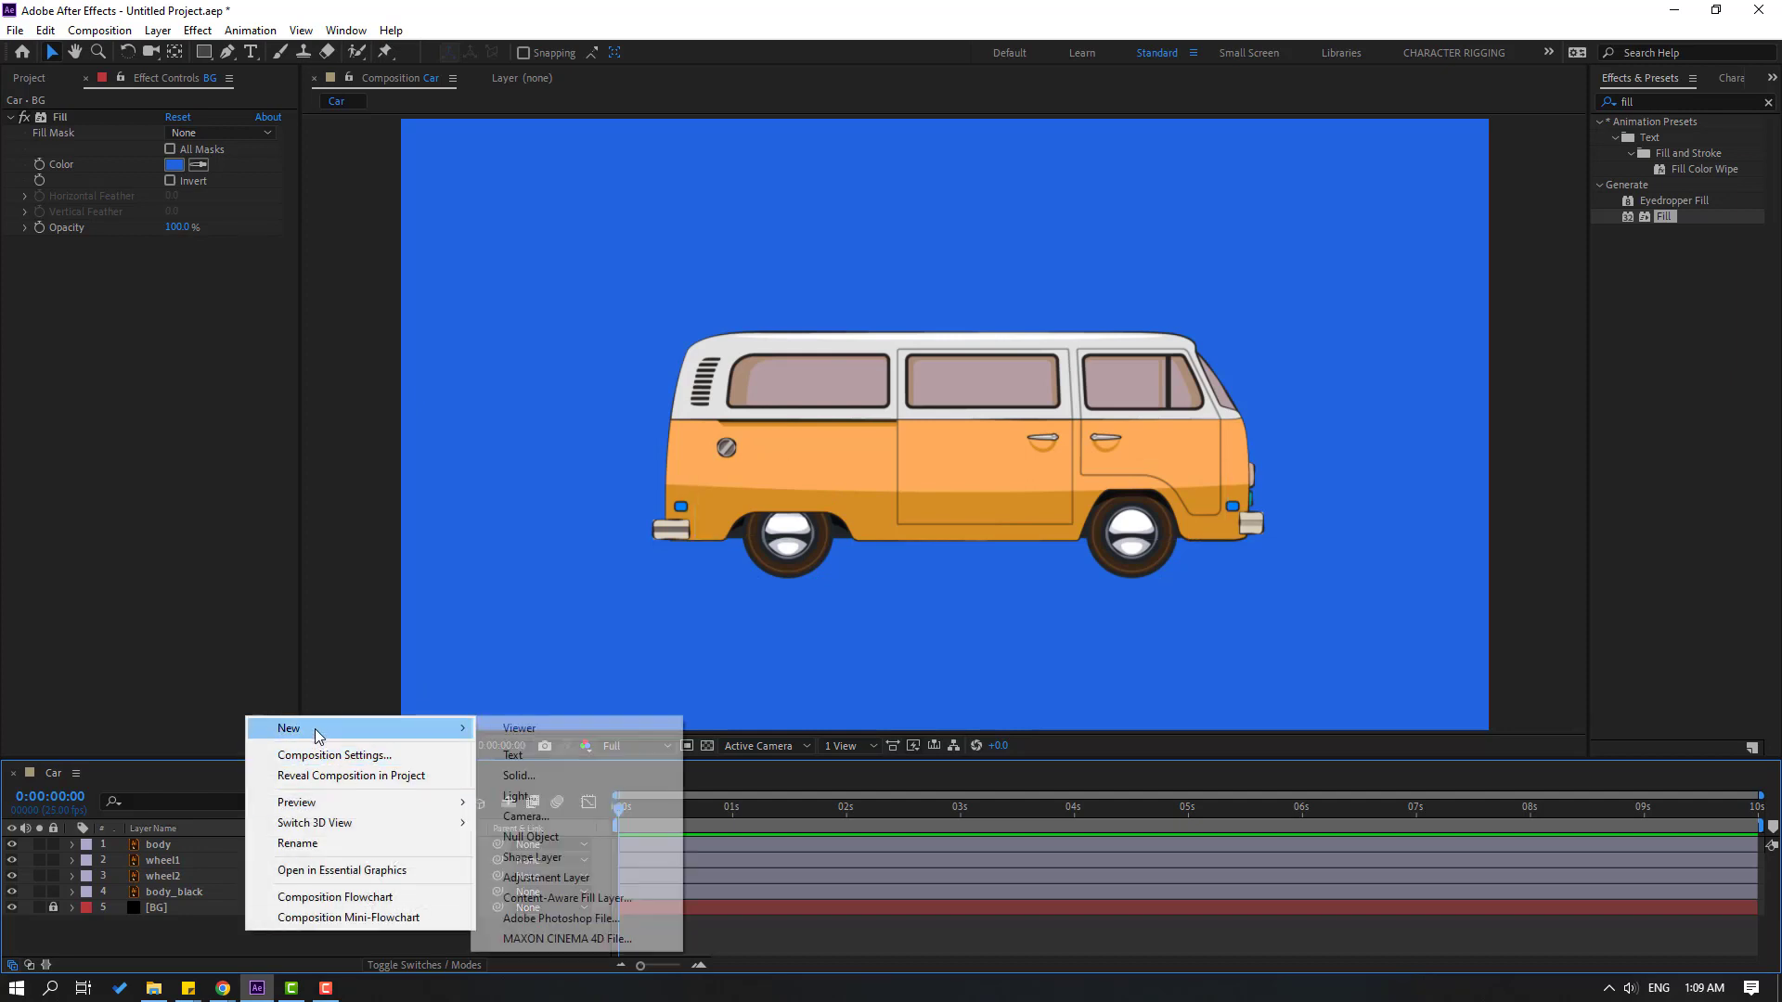
click(535, 839)
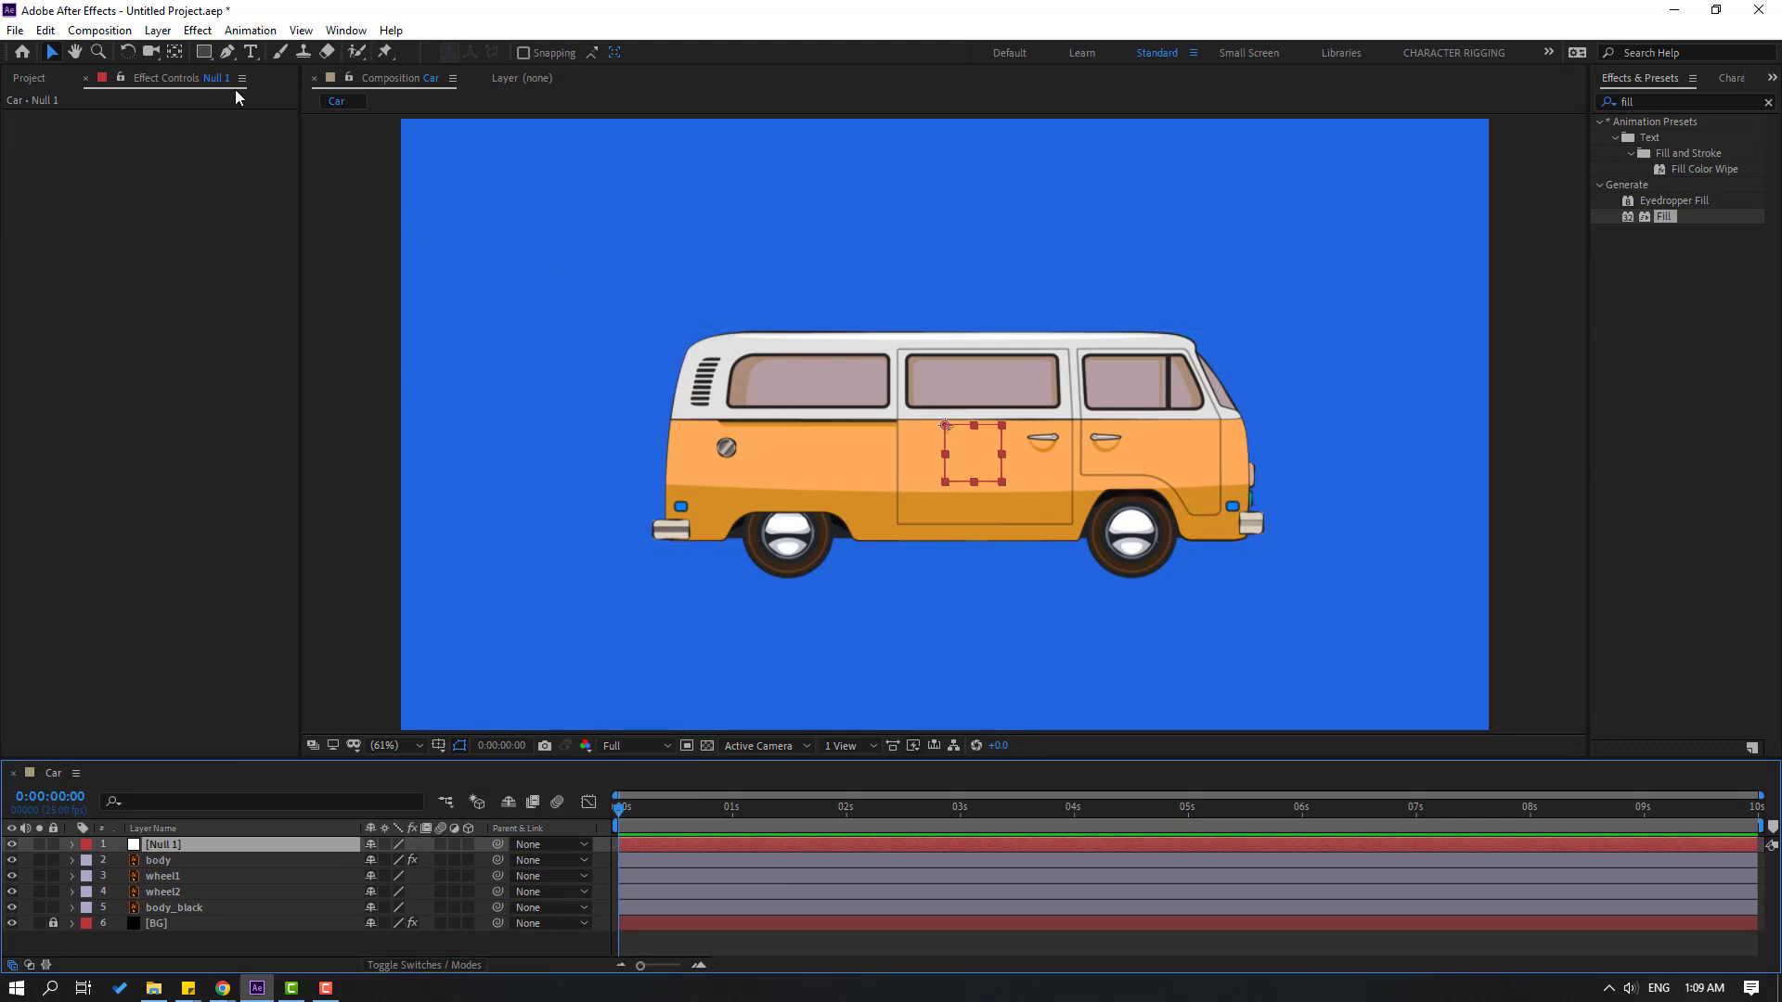
click(176, 56)
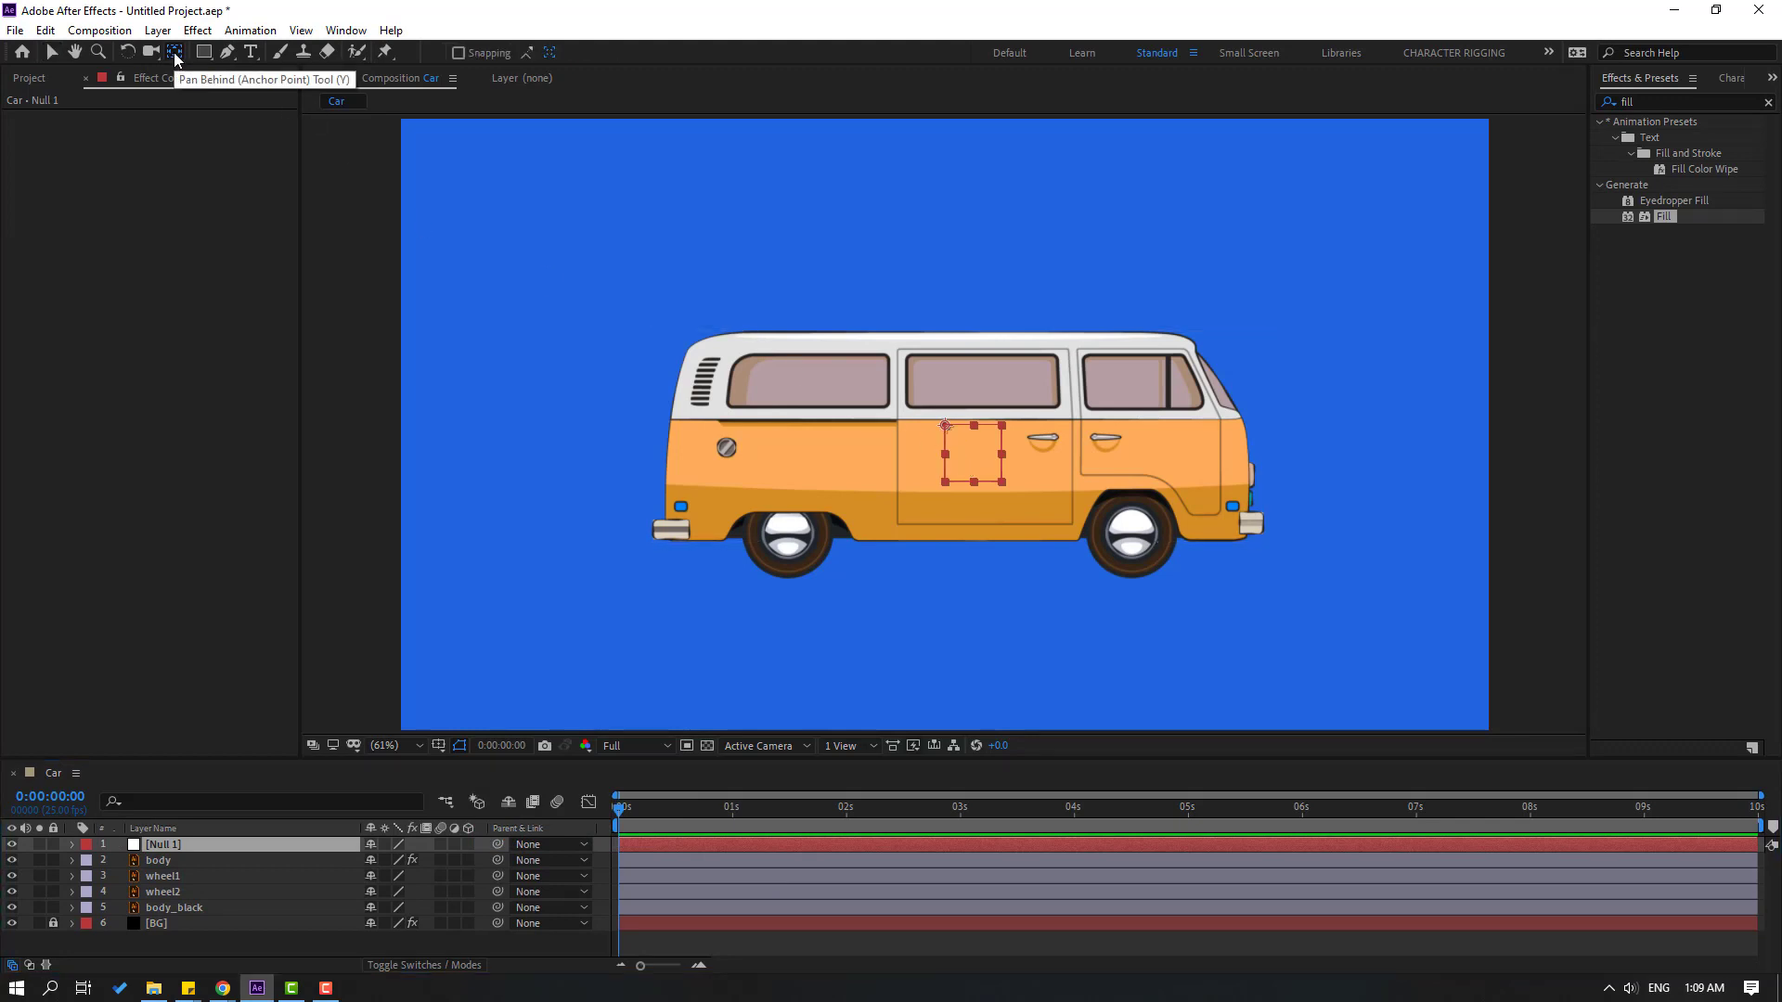
click(53, 53)
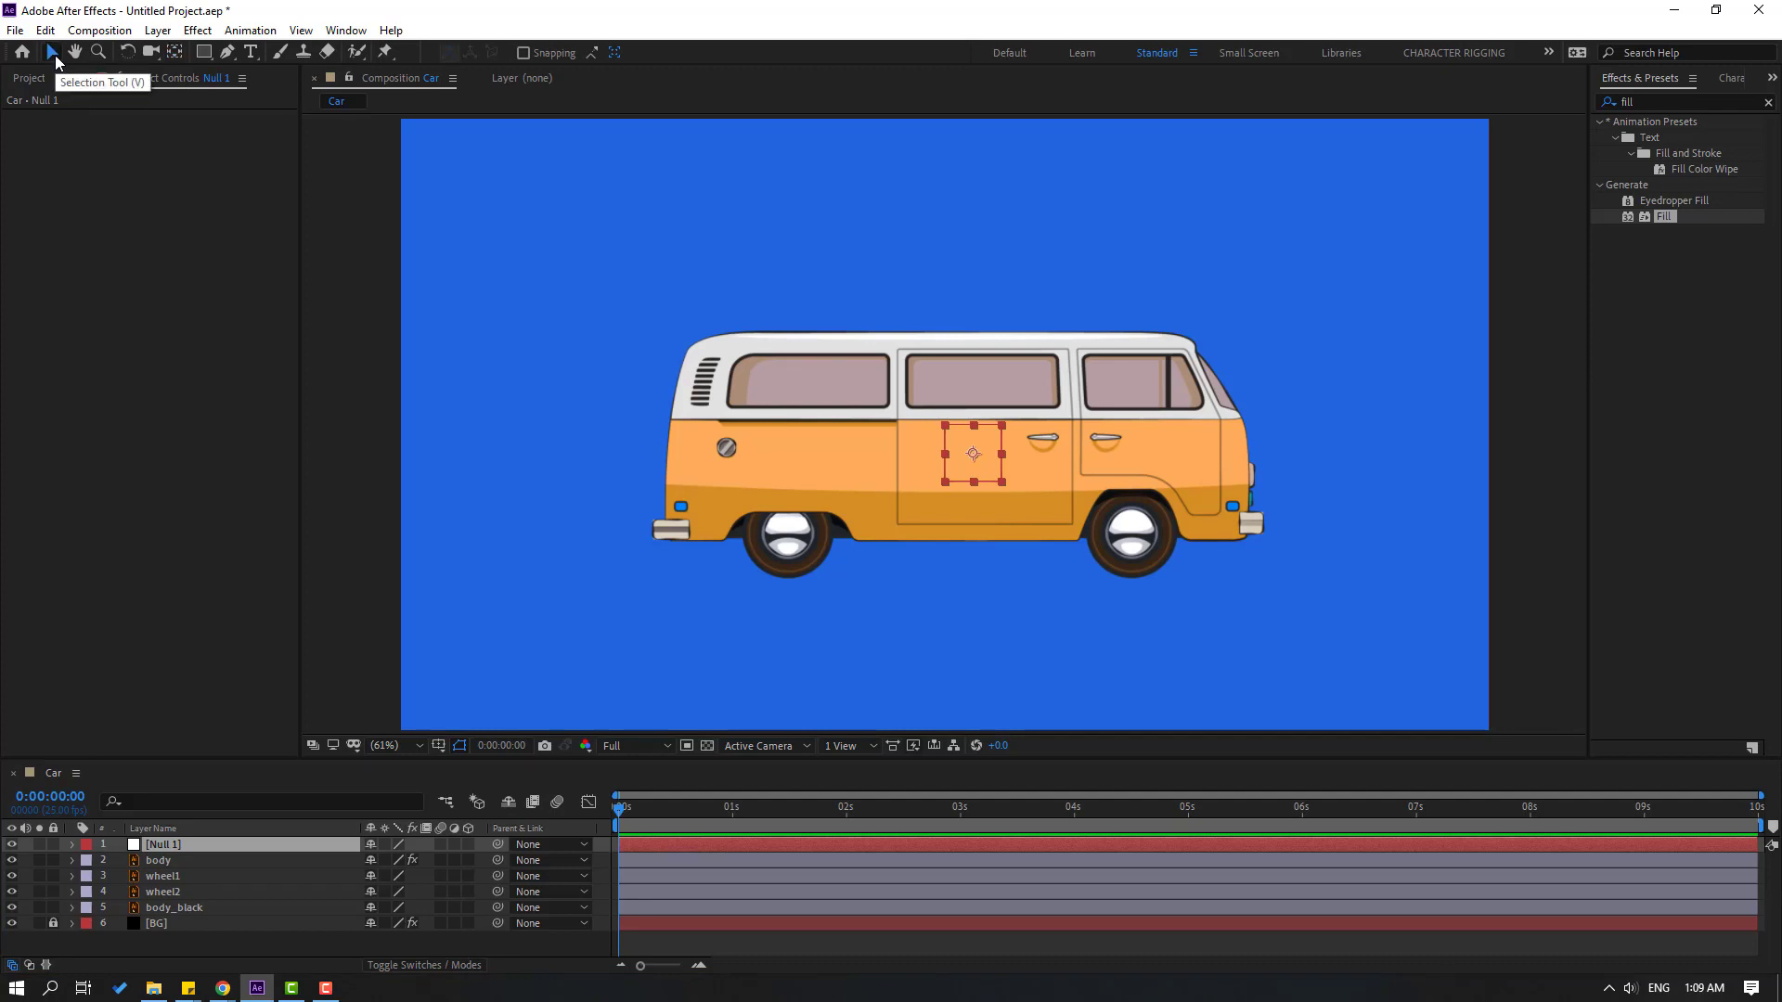
Rename the null layer as Controller
click(175, 849)
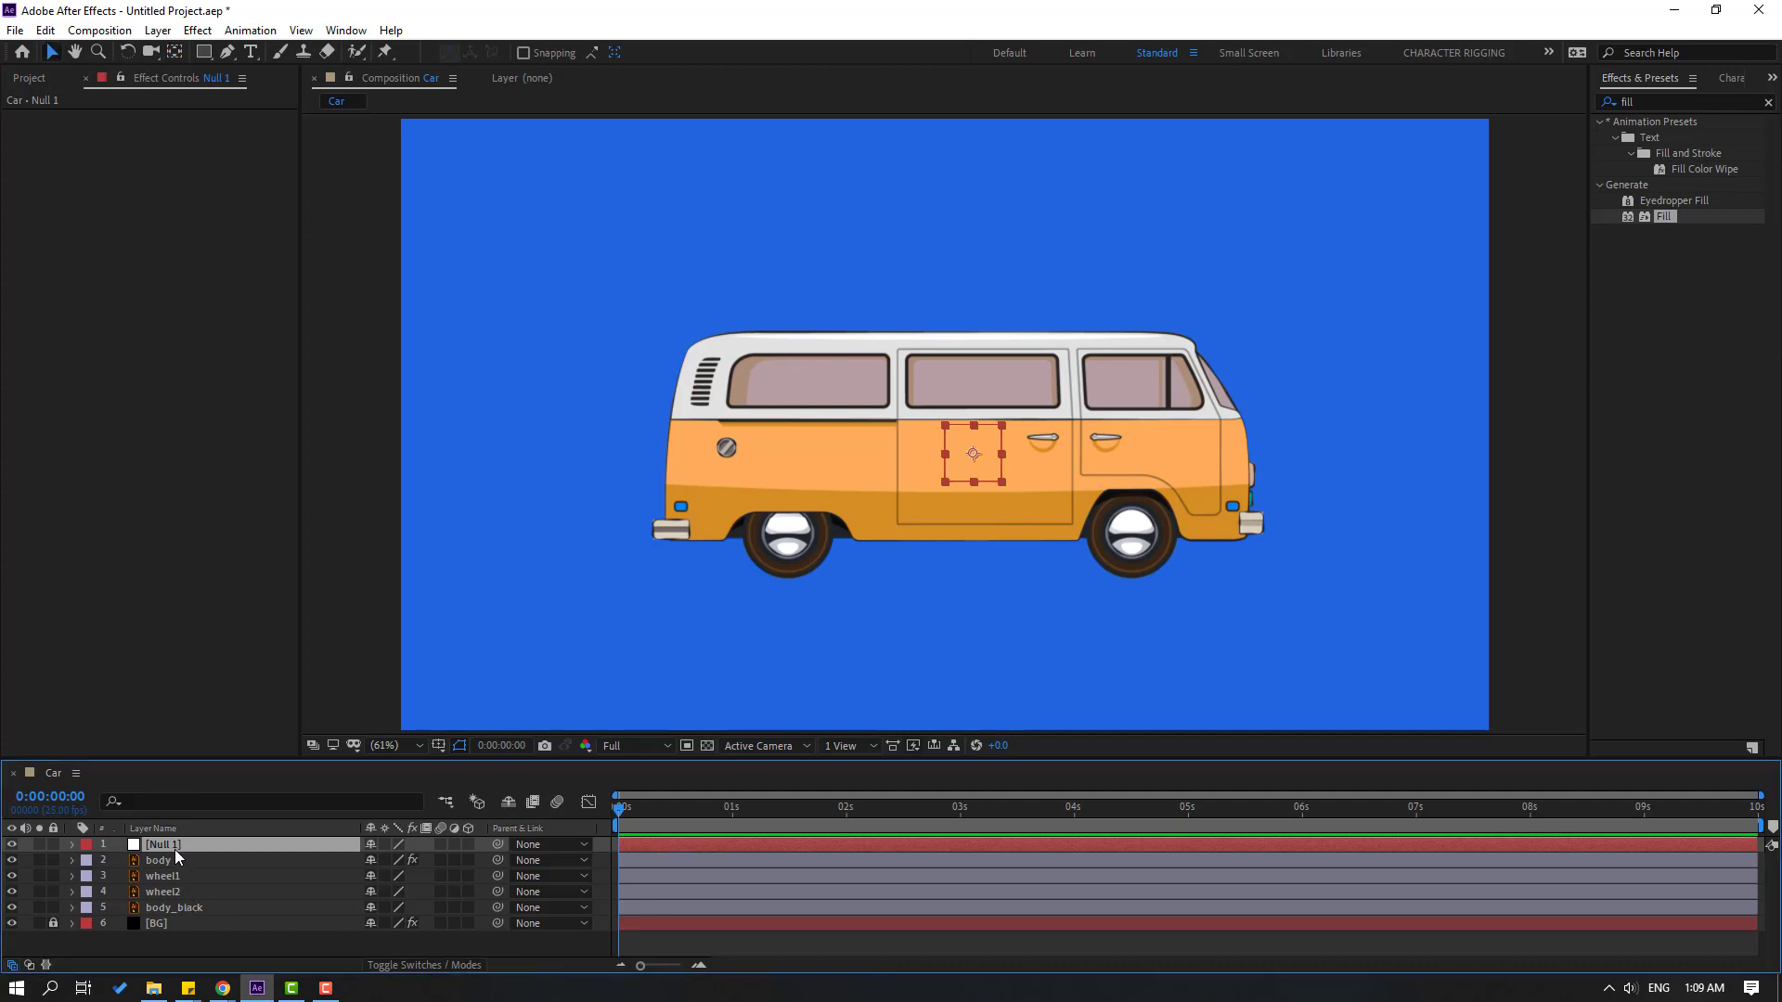
key(Return)
text(Controller)
key(Return)
Check the body_black layer in isolation and parent it to the body layer
click(165, 908)
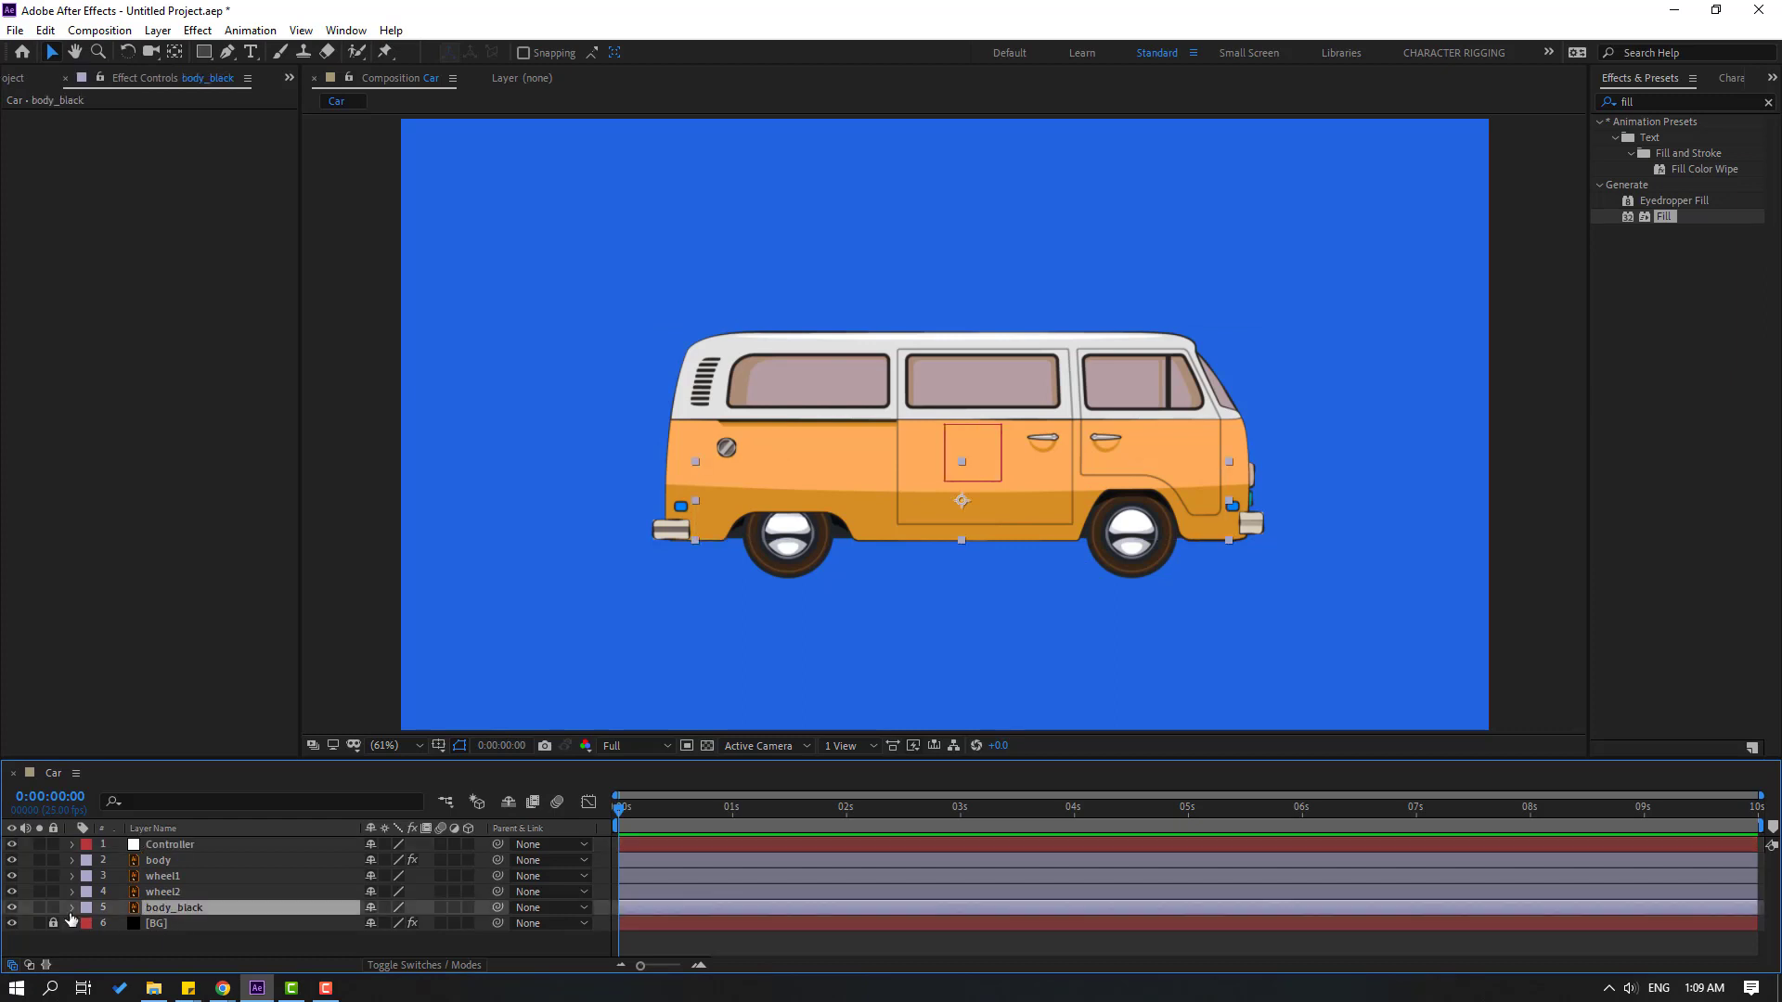
click(40, 907)
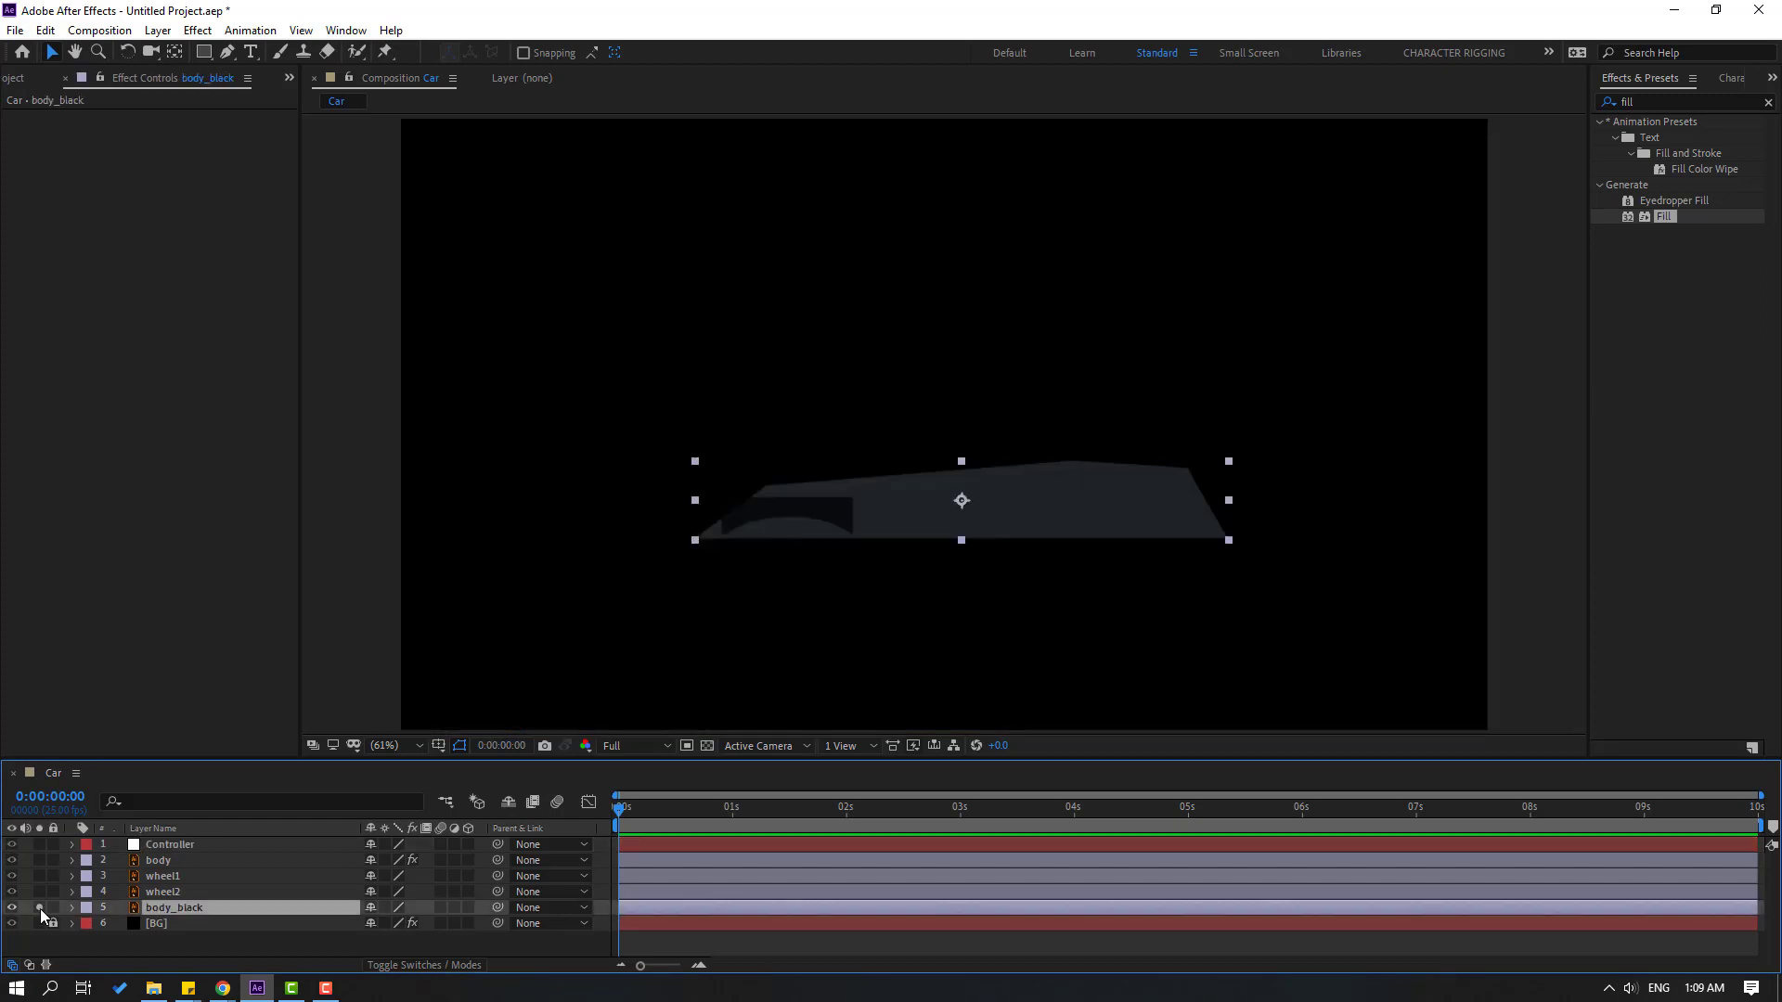
click(40, 908)
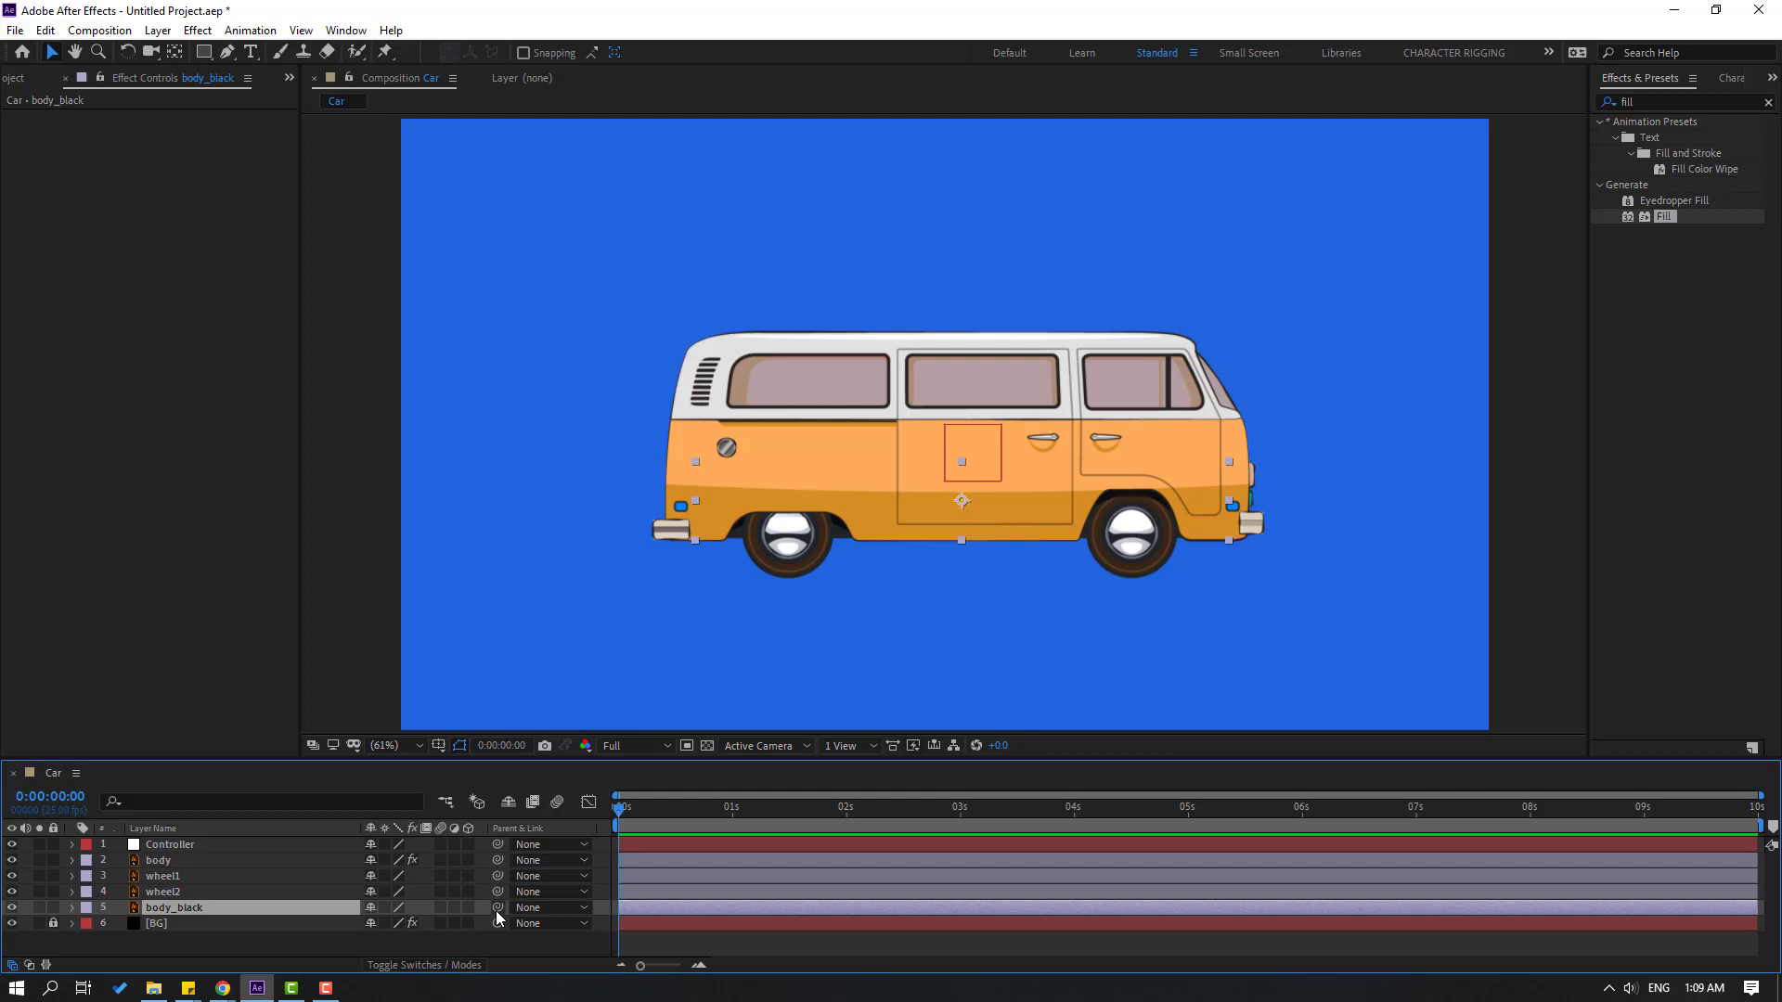
drag(497, 908, 153, 861)
Parent the body, wheel1 and wheel2 layers to the Controller null
click(201, 891)
ctrl+click(173, 876)
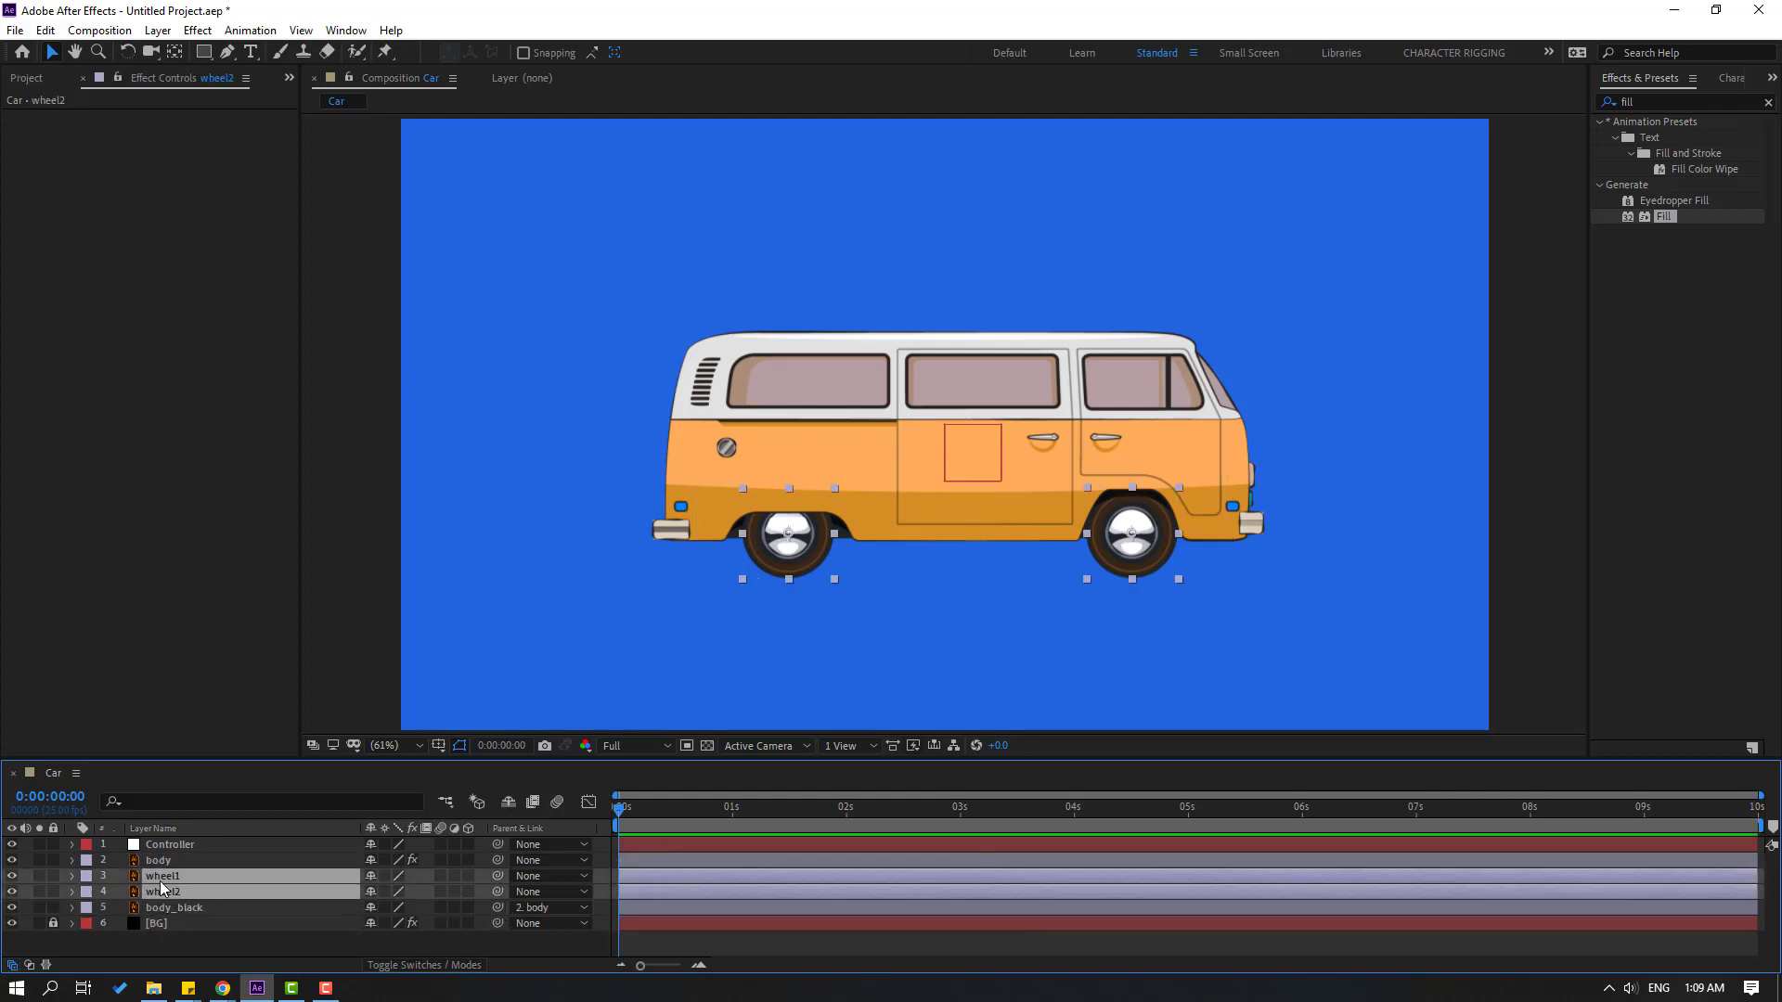
ctrl+click(159, 860)
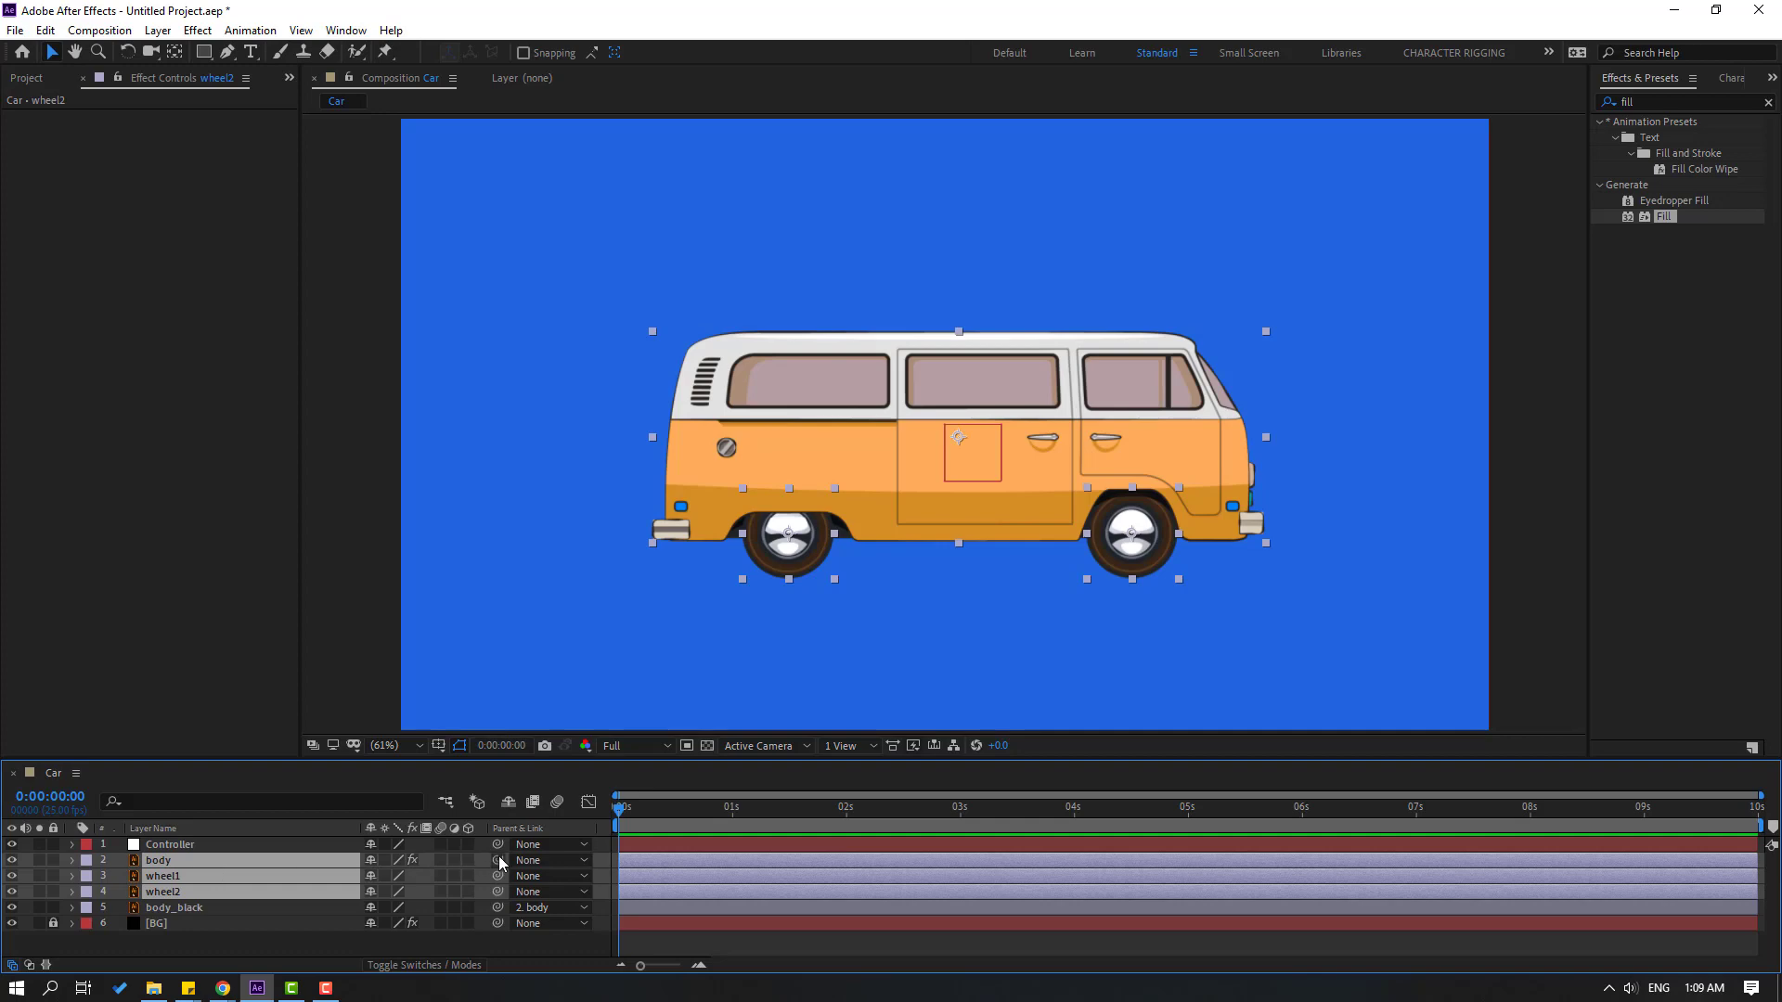
drag(498, 860, 154, 845)
Move the body layer's anchor point straight down to the bottom center of the van body
click(159, 861)
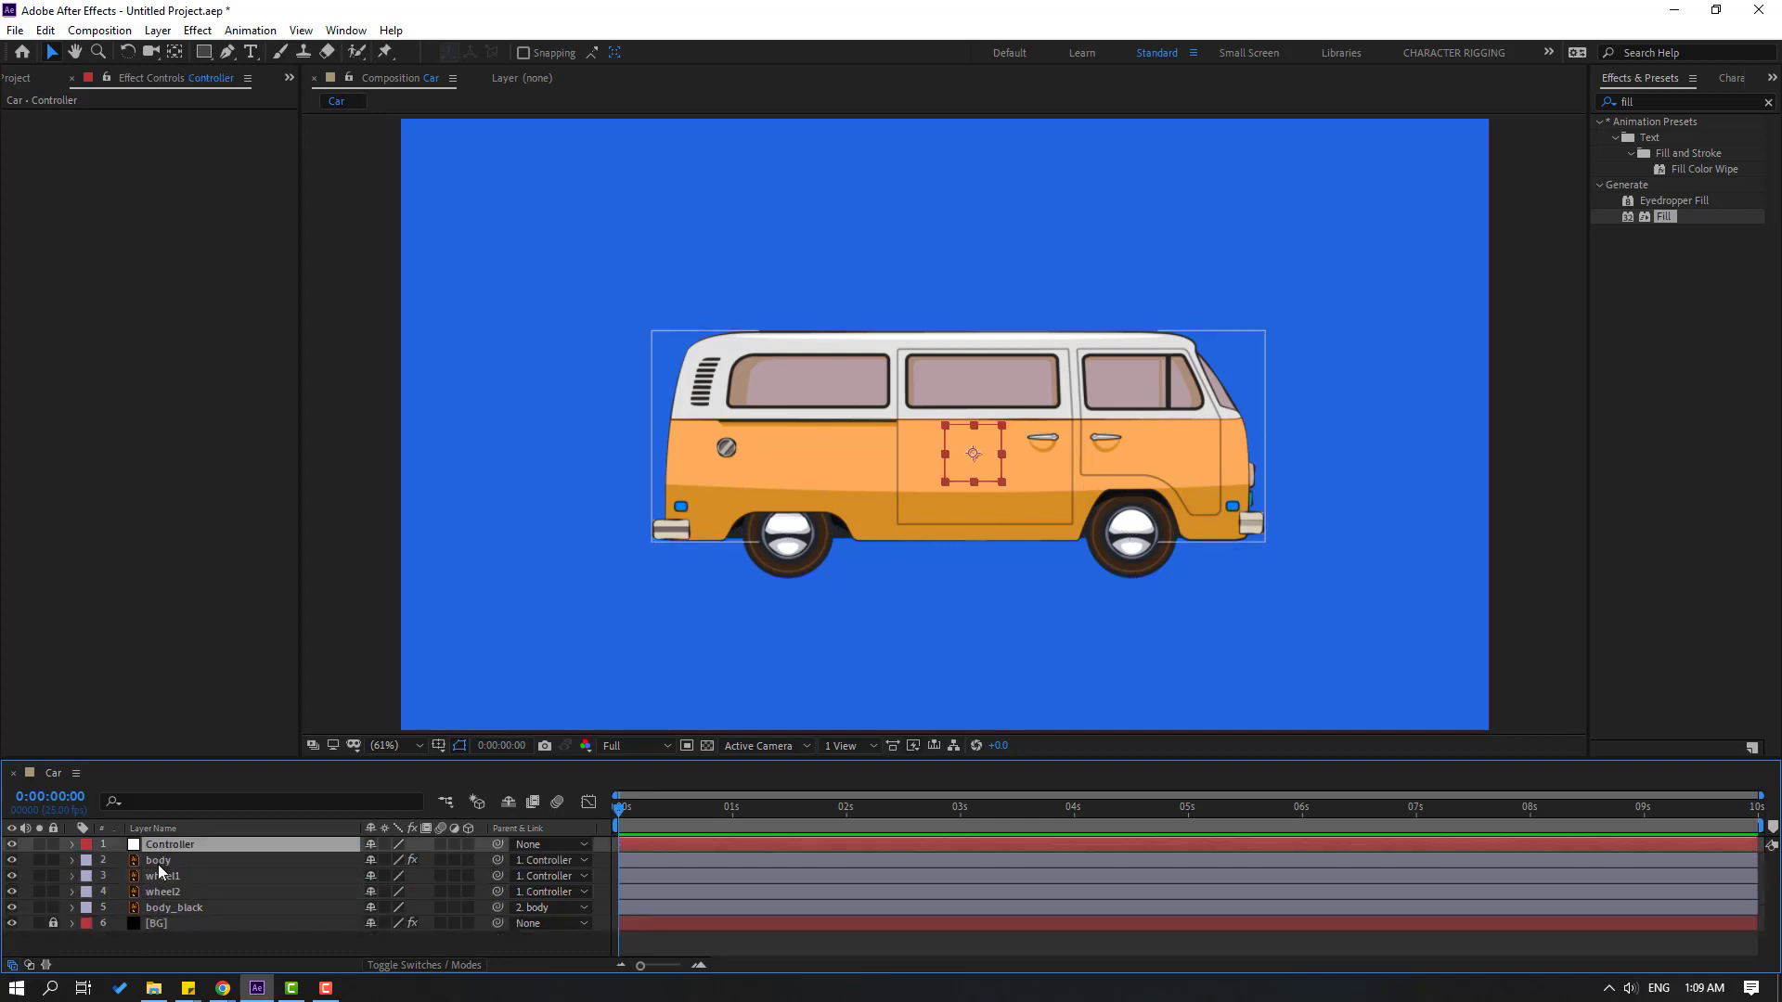
key(/)
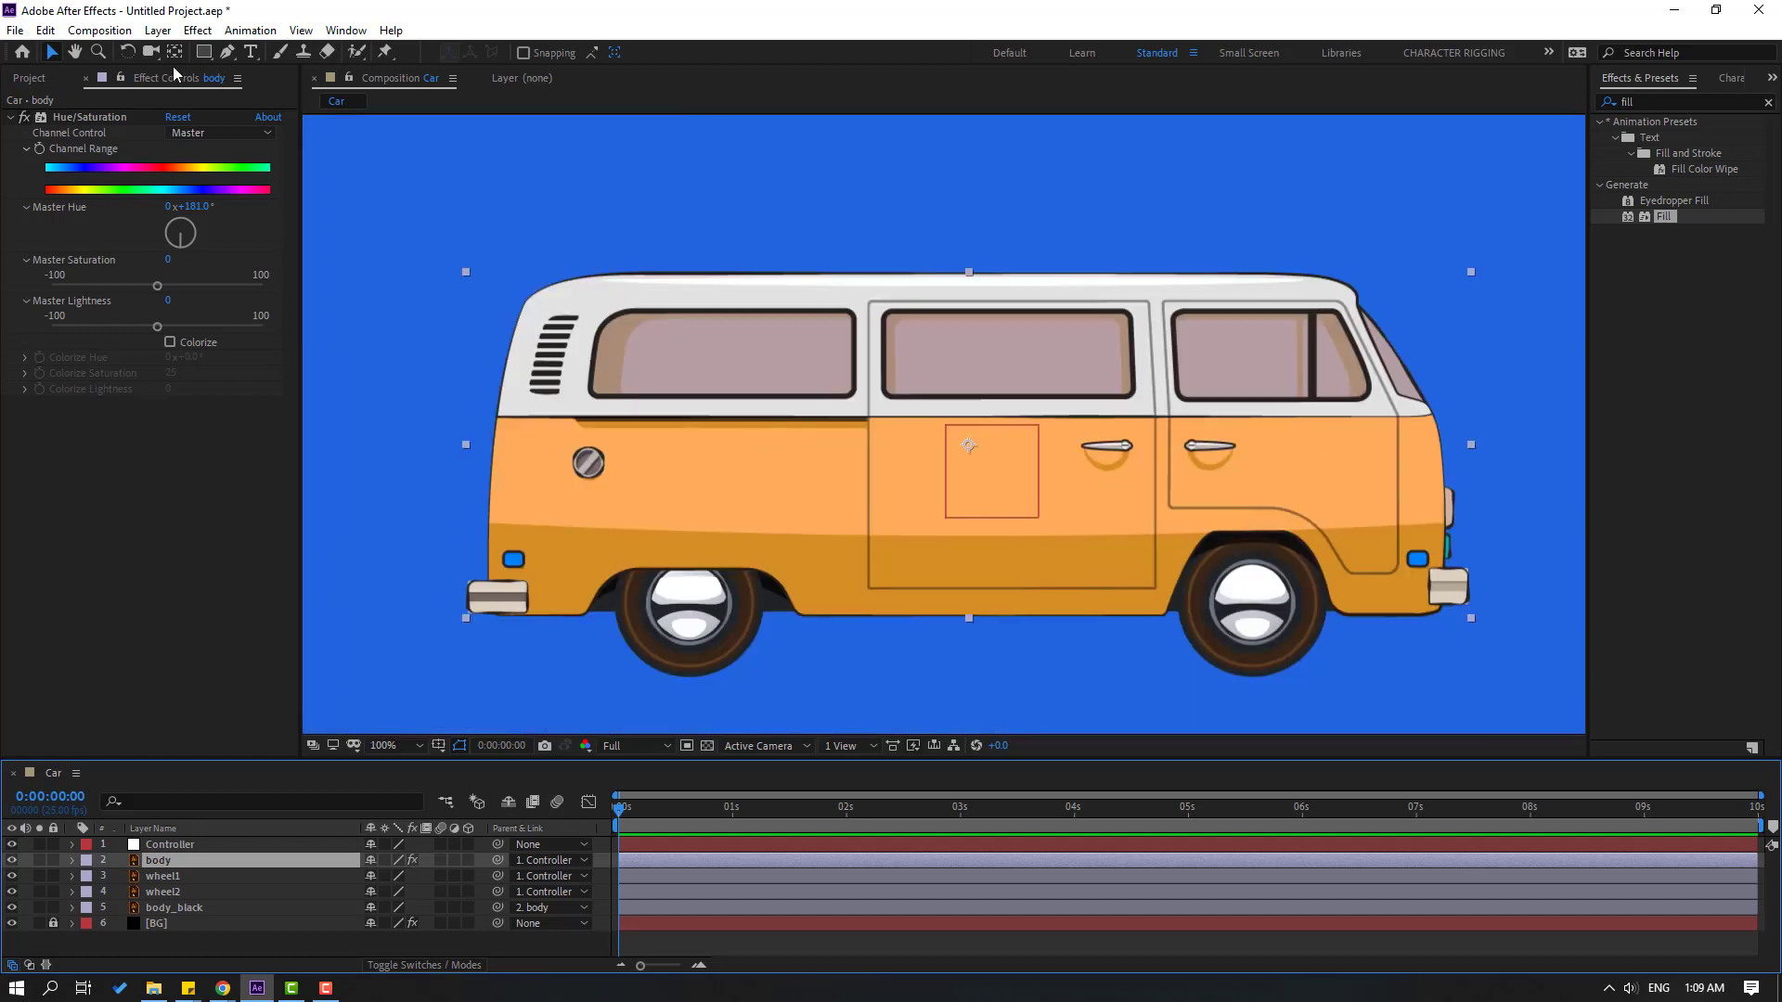
click(174, 52)
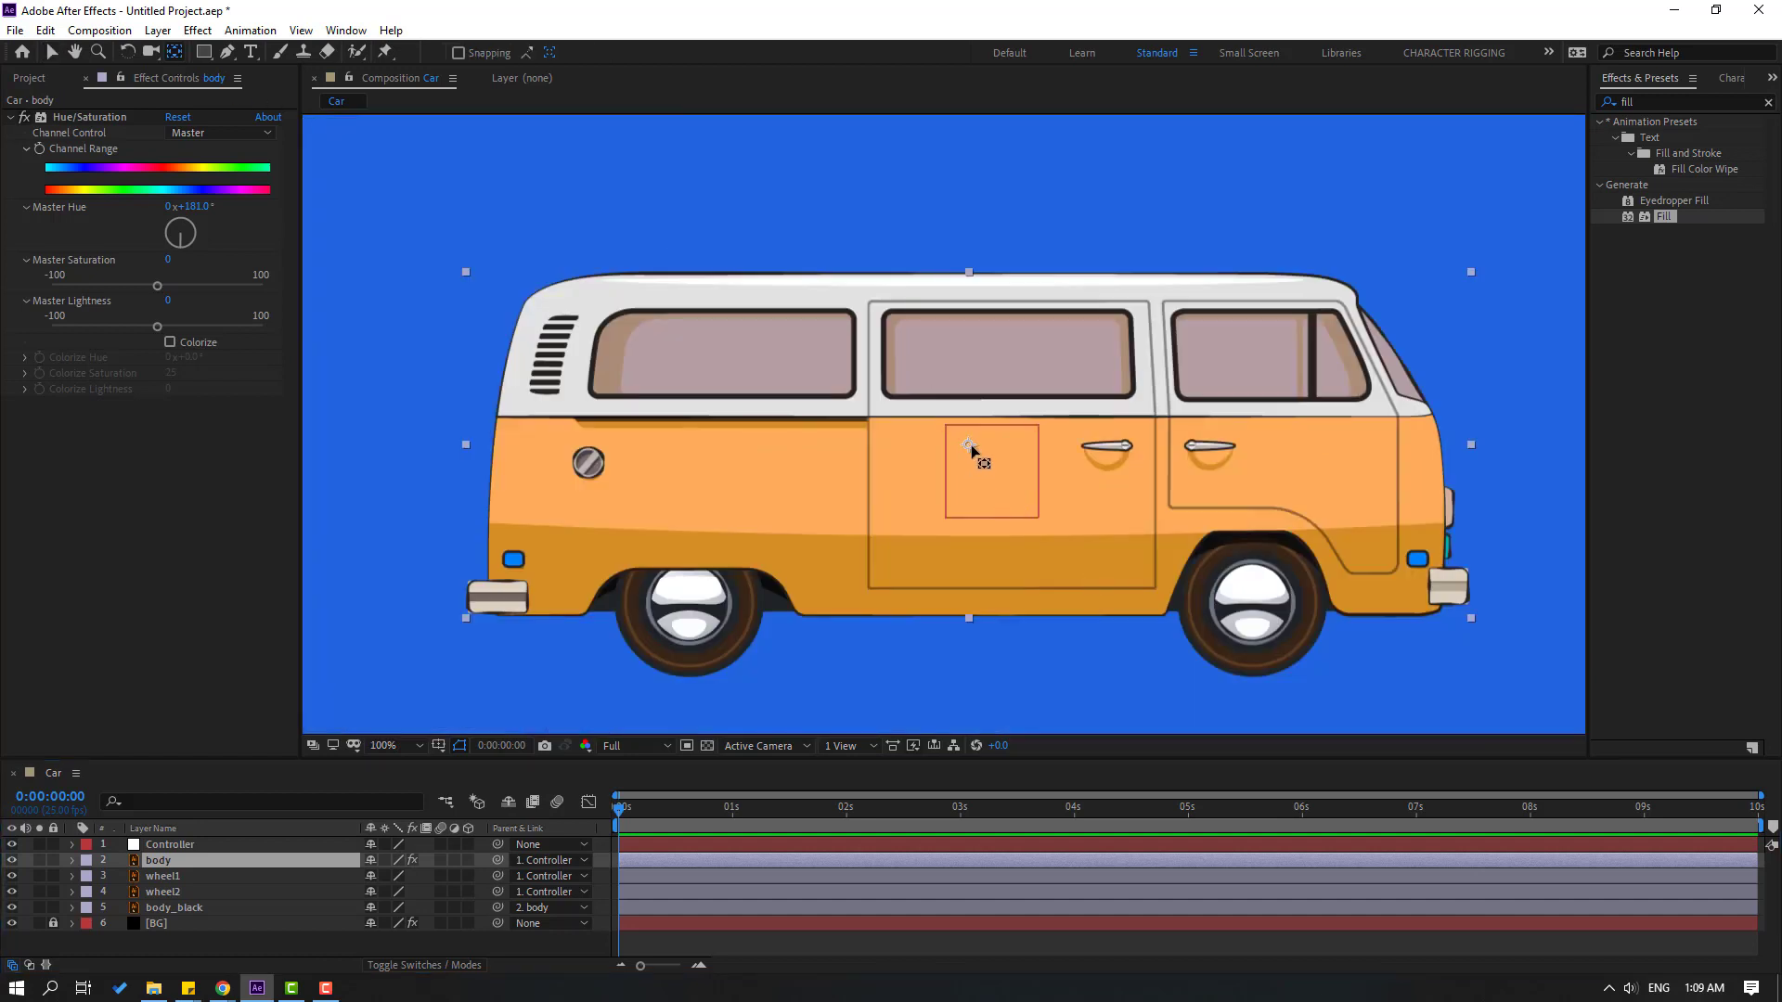
drag(969, 449, 968, 611)
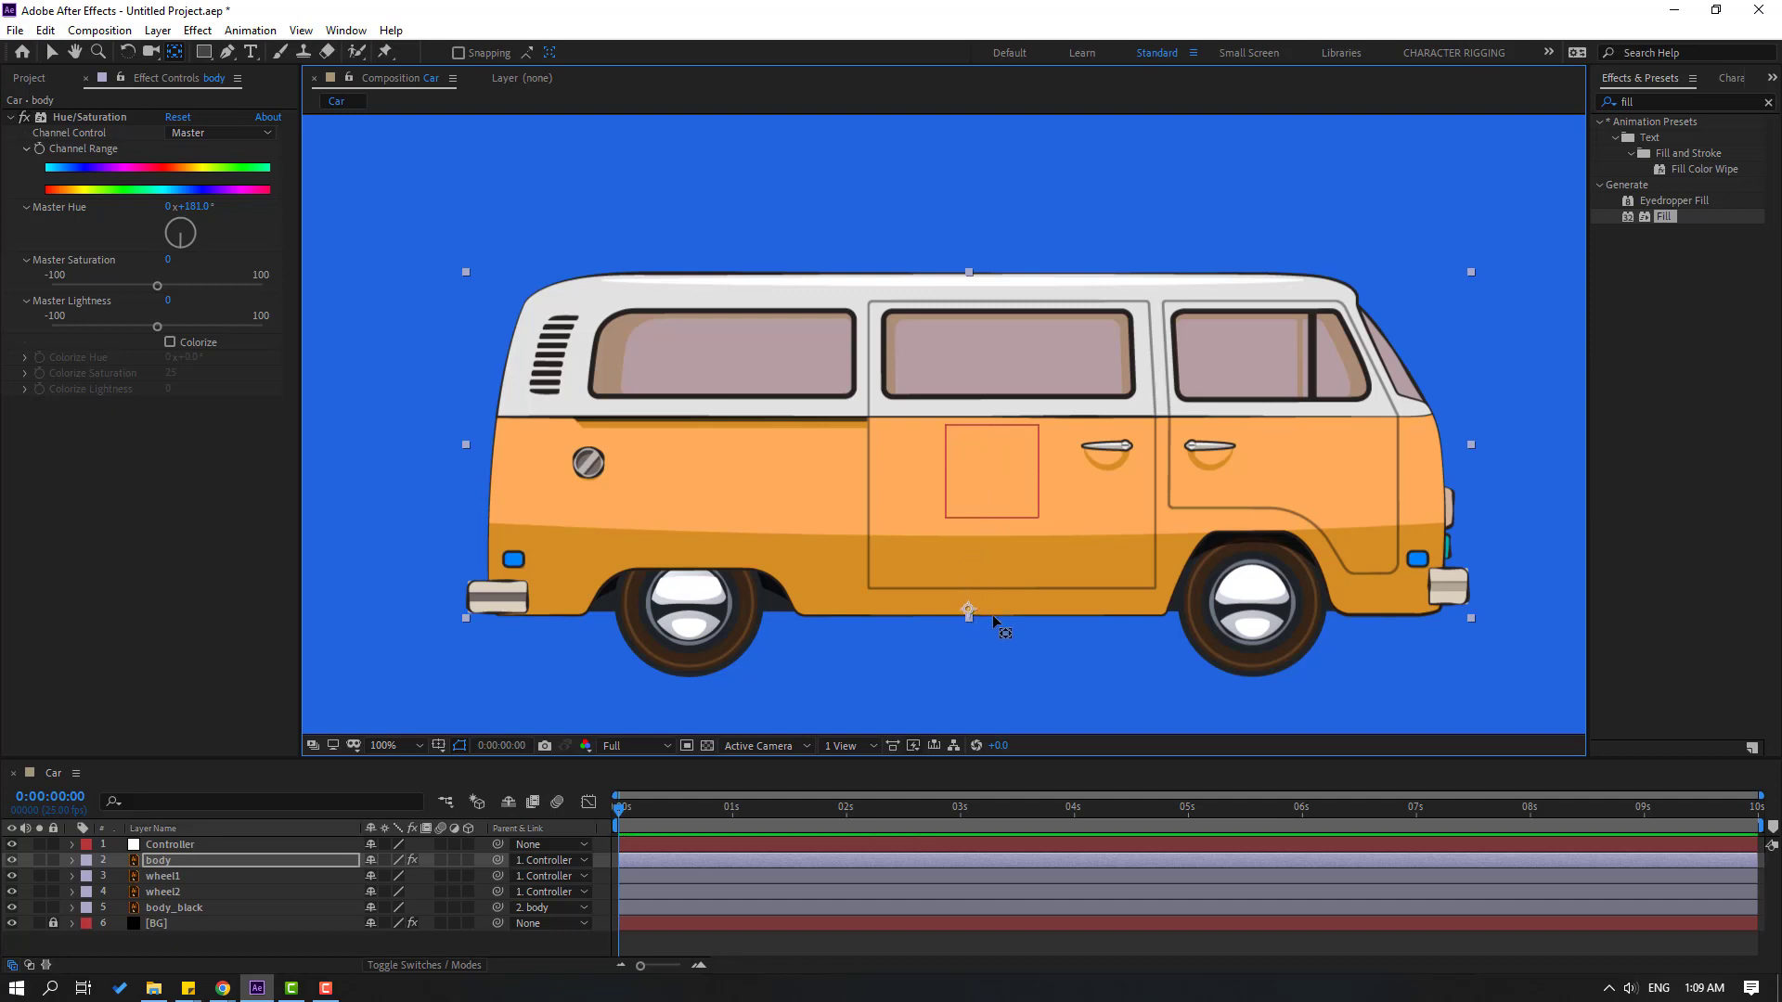
click(53, 55)
key(comma)
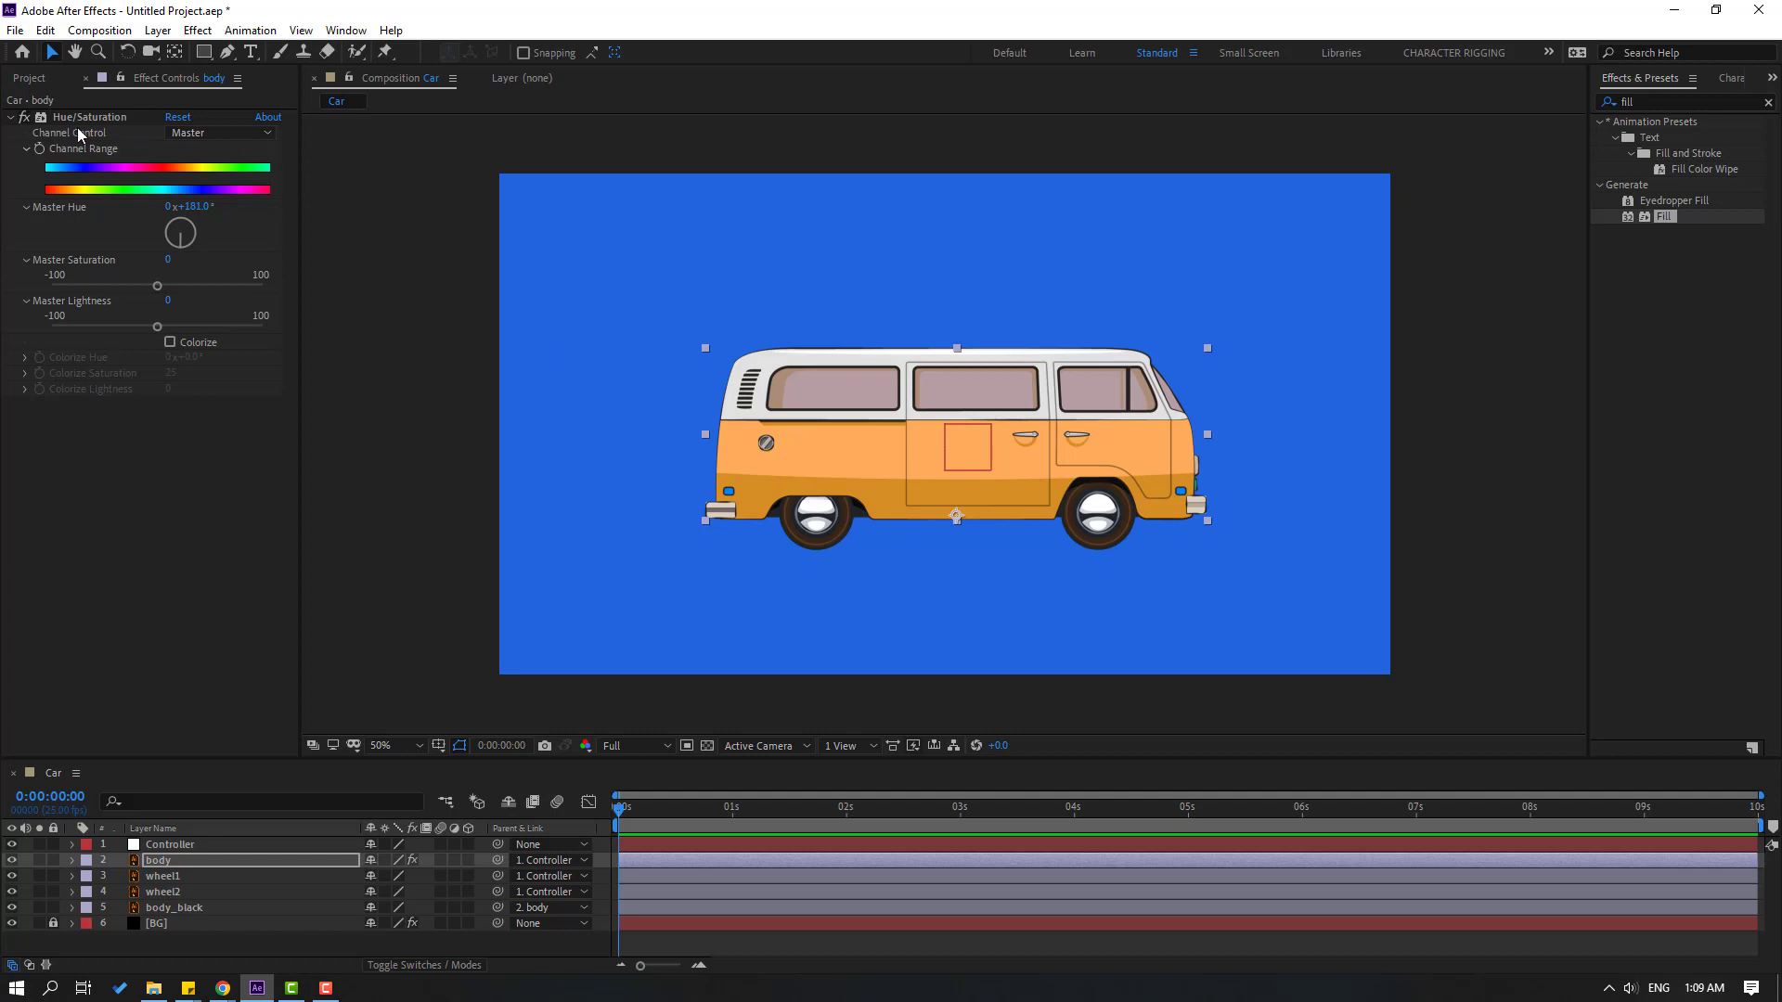
Compare the van's color with and without the body layer's Hue/Saturation effect, leaving the effect enabled
click(24, 117)
click(24, 118)
click(24, 118)
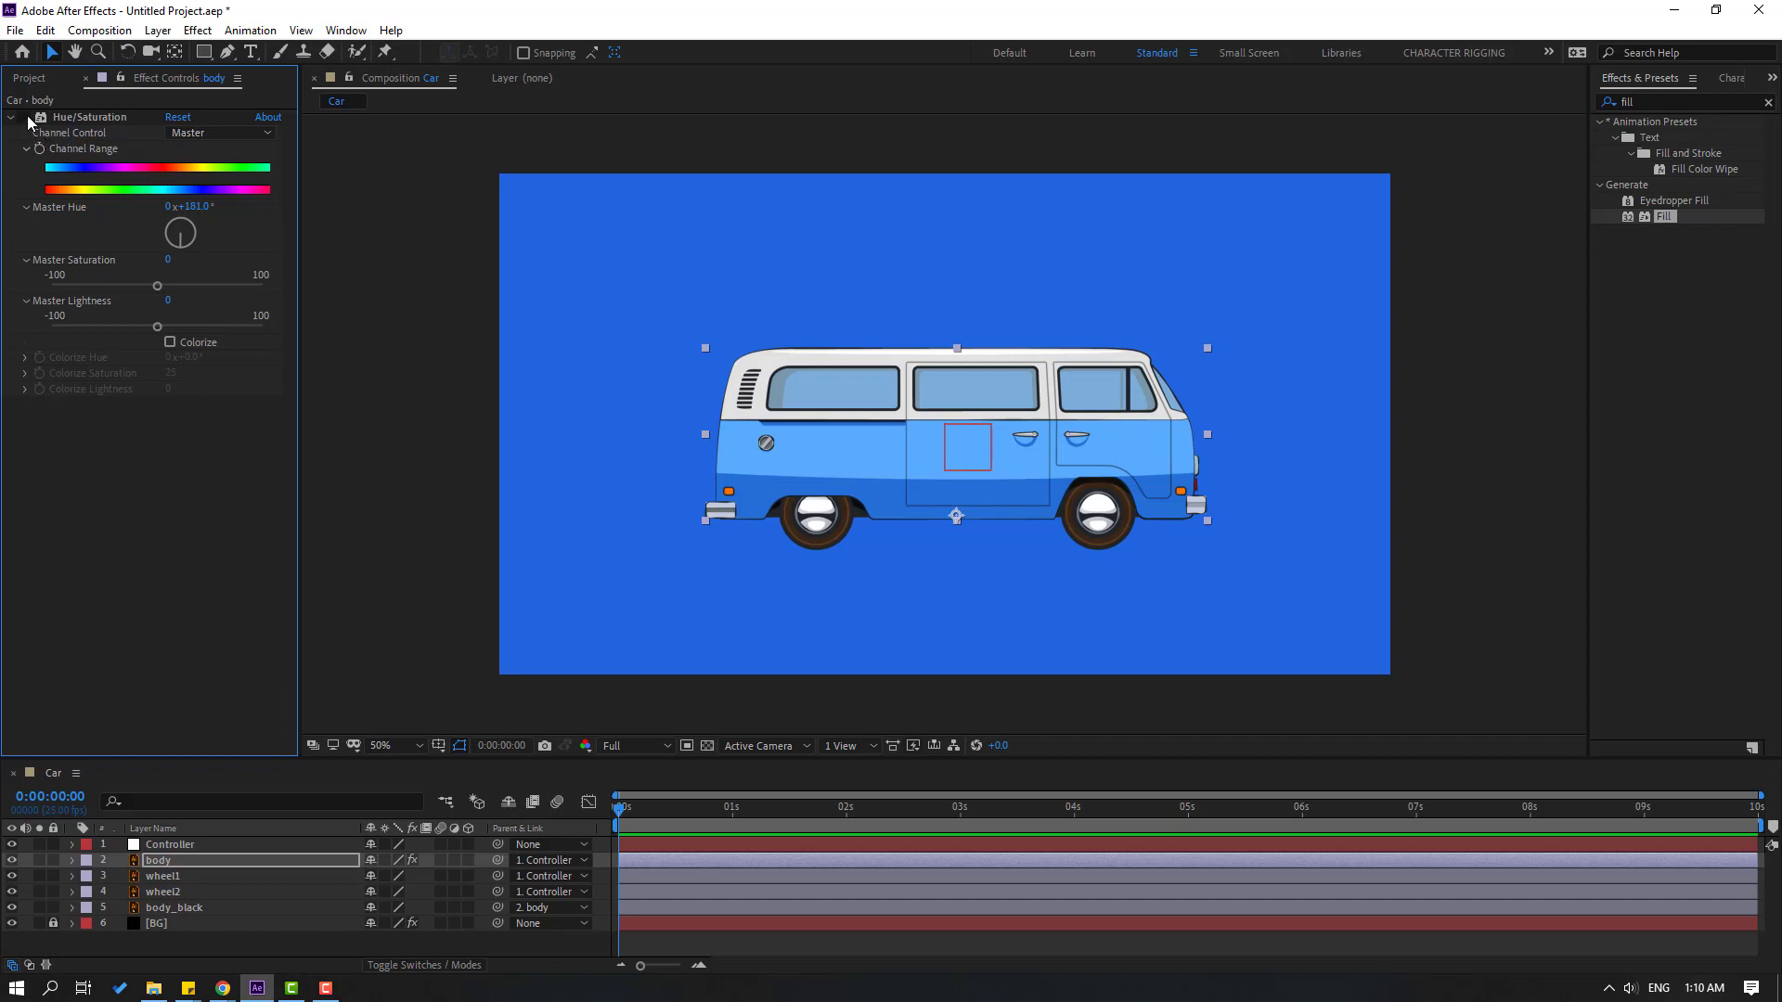
click(27, 118)
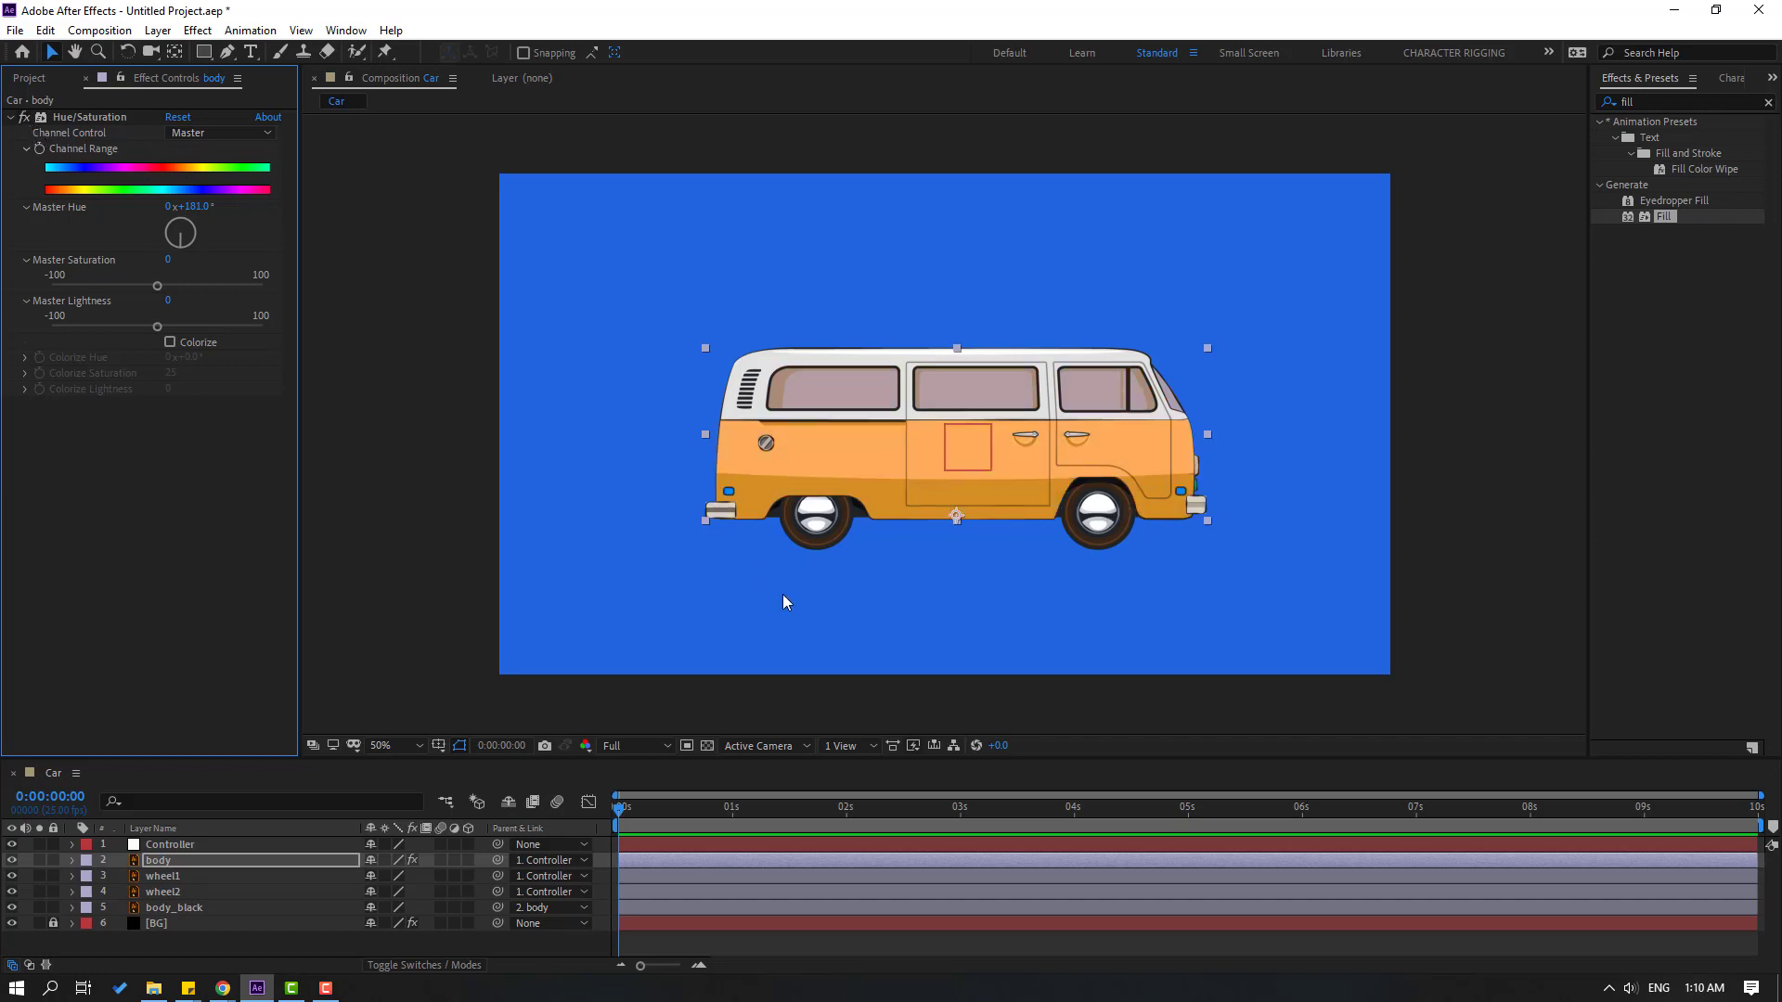
Test the parenting by moving the van with the Controller null, and undo the move
click(171, 845)
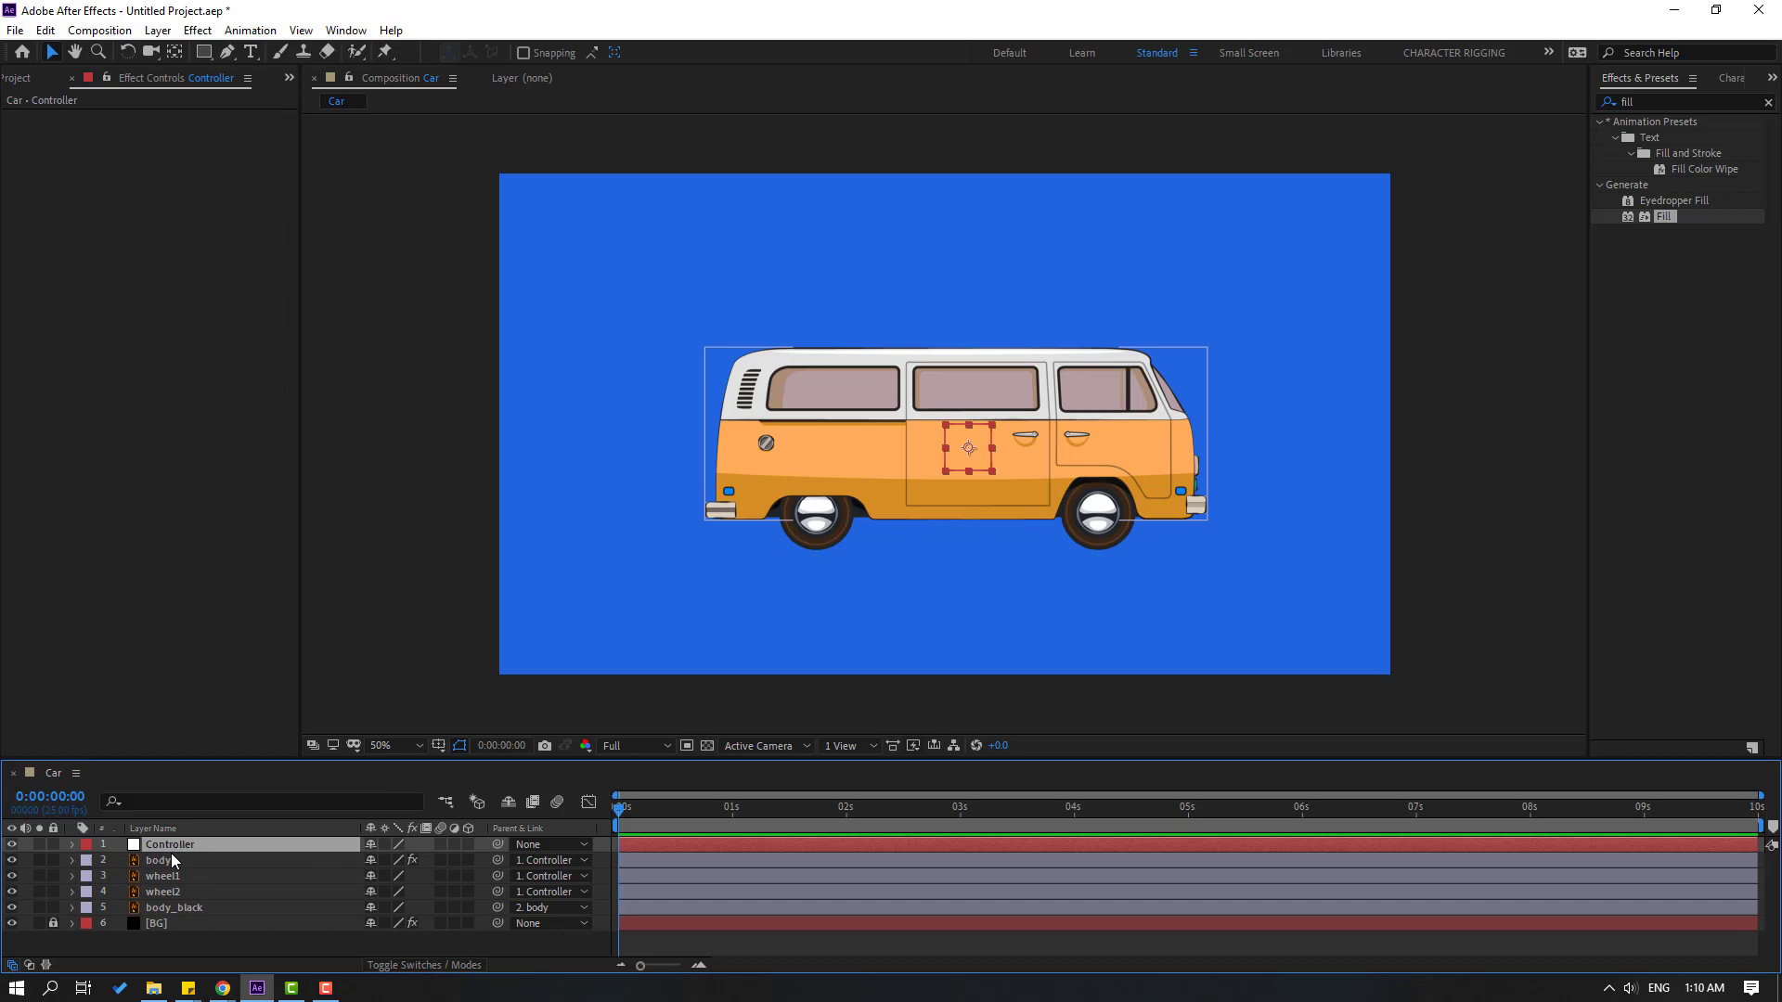
drag(985, 459, 913, 476)
key(ctrl+z)
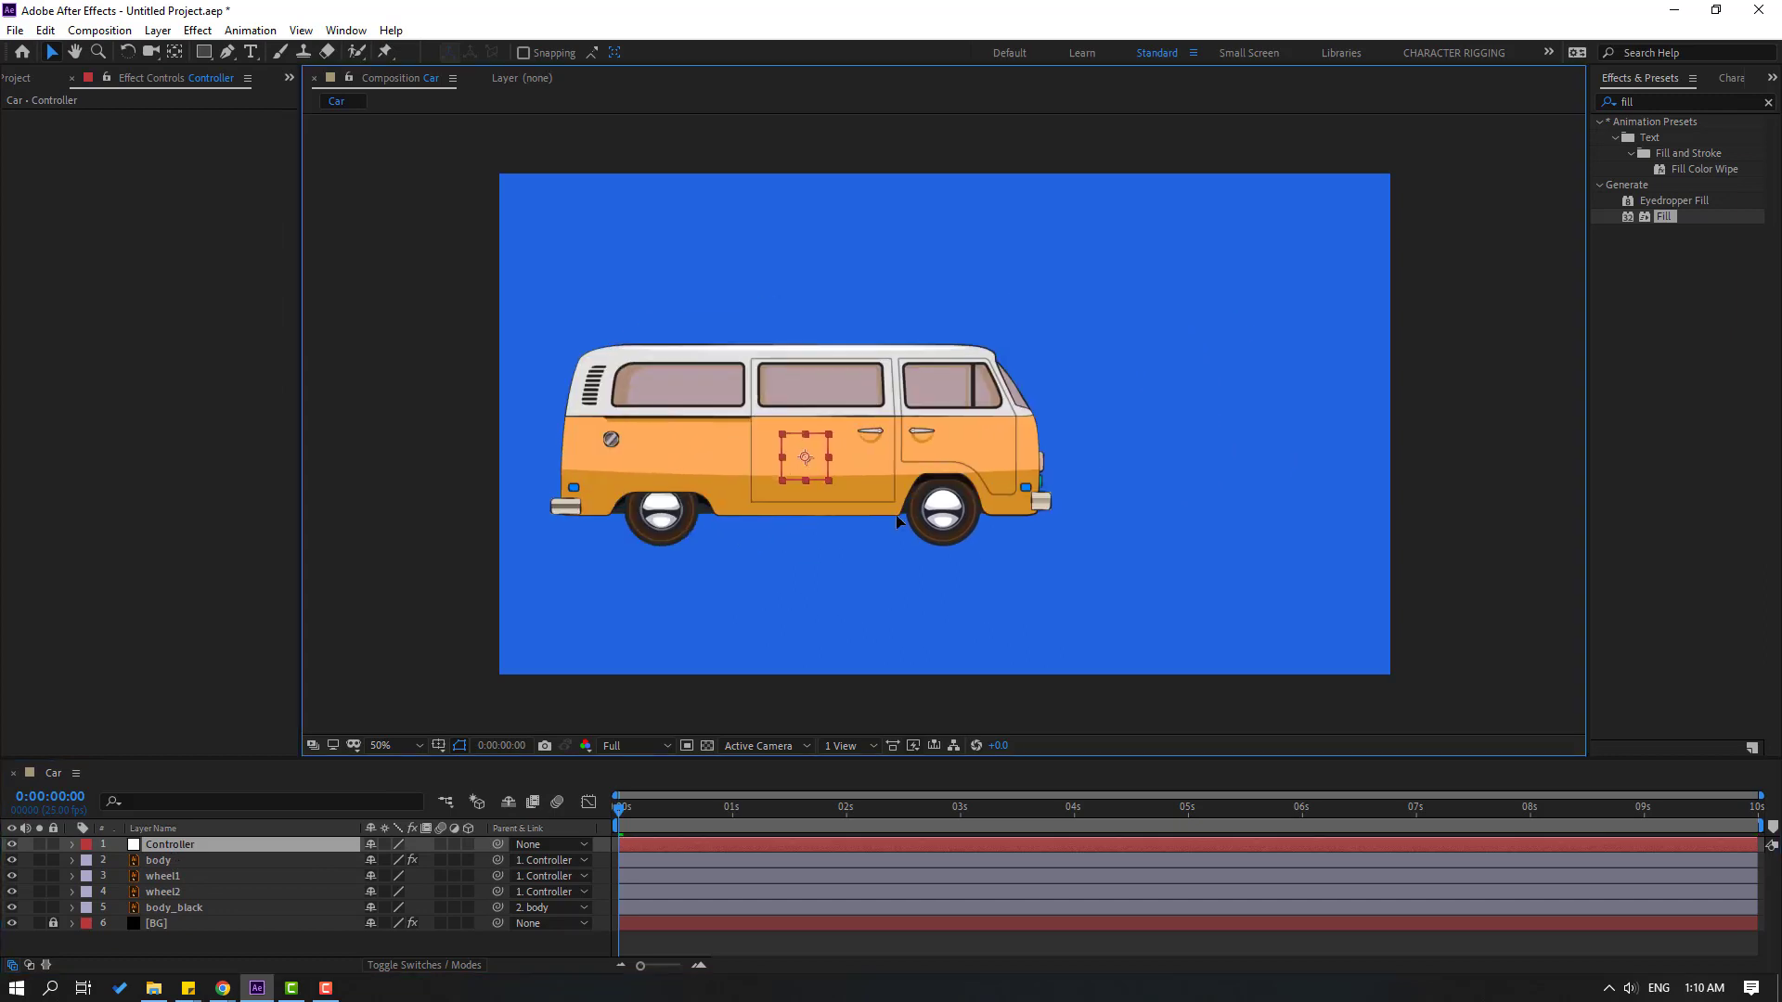
Scale the Controller null to 65% and set its position to -340, 664 so the van sits outside the frame
key(s)
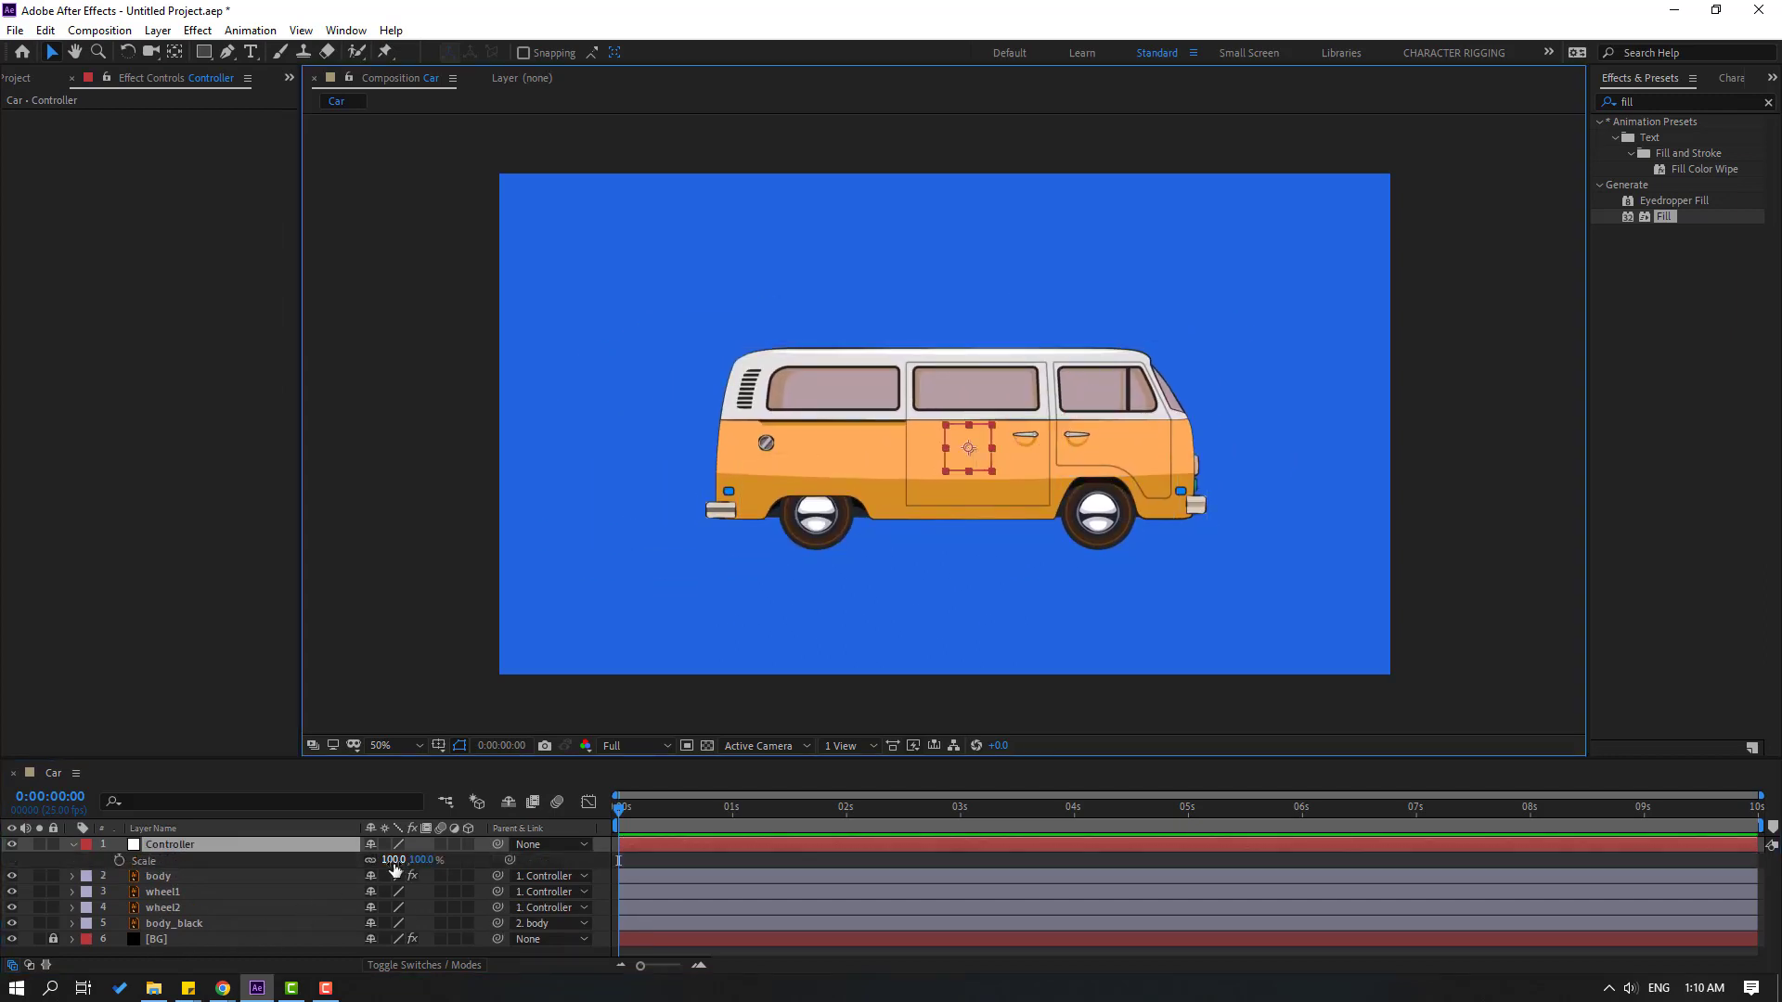
drag(397, 860, 363, 864)
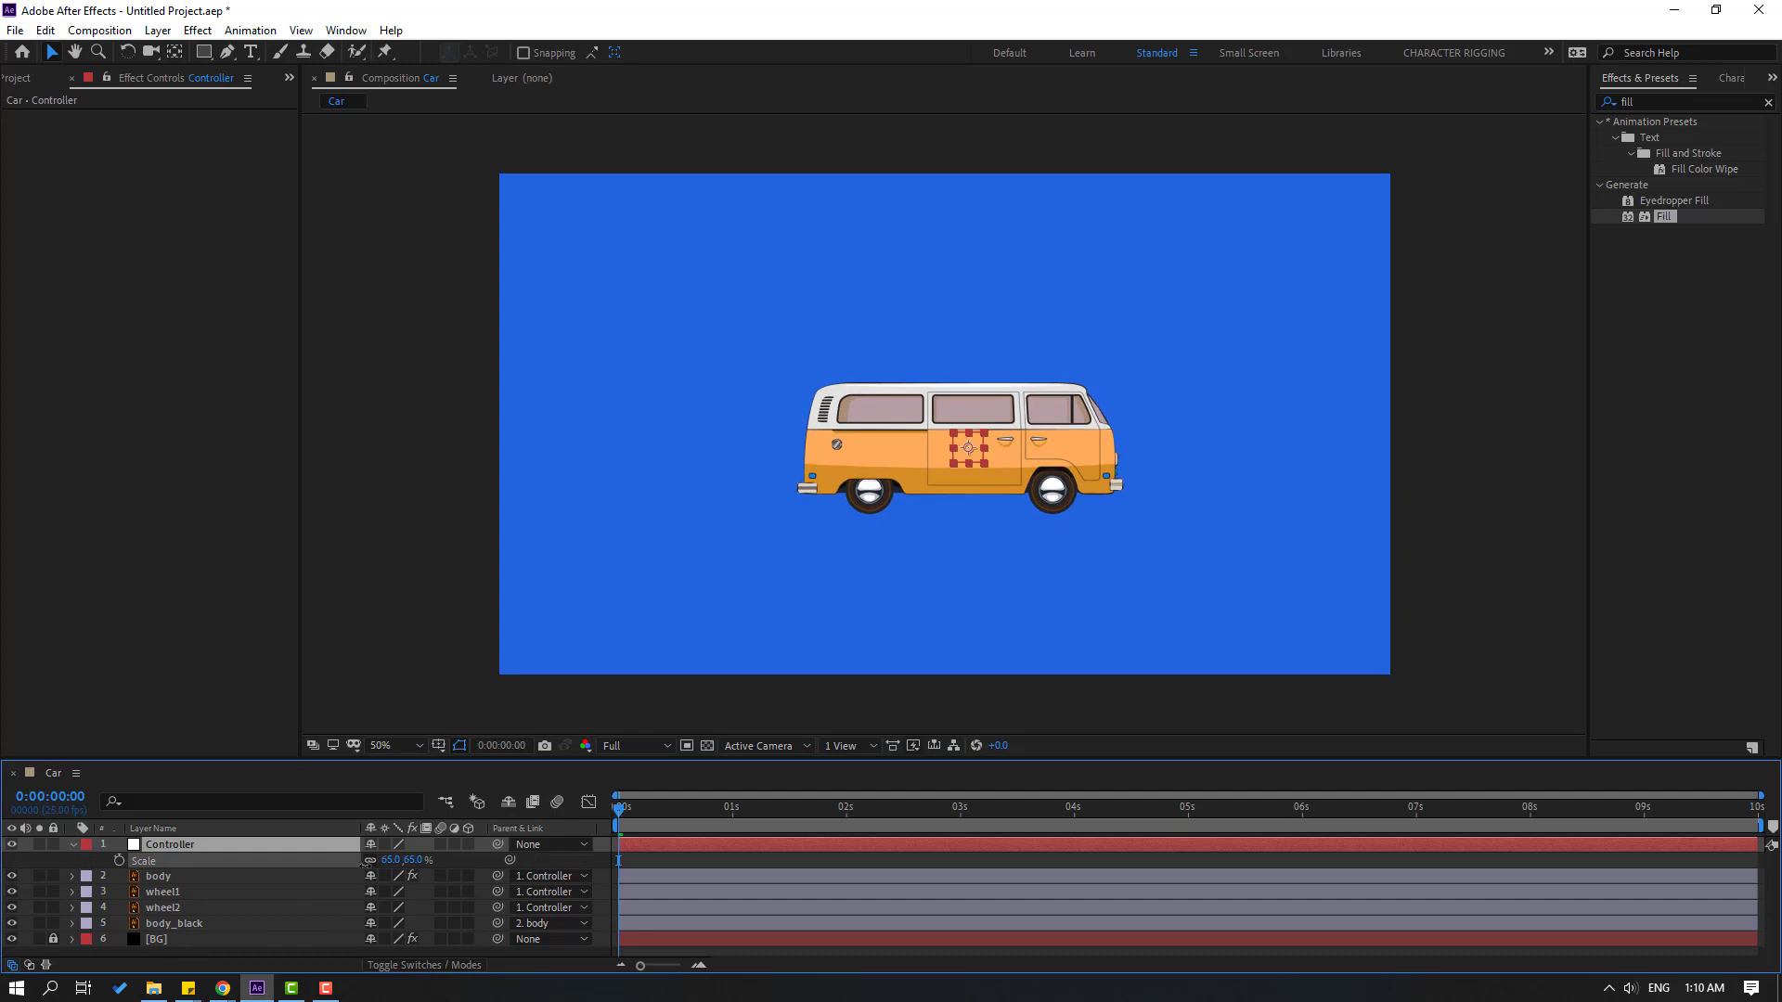
key(p)
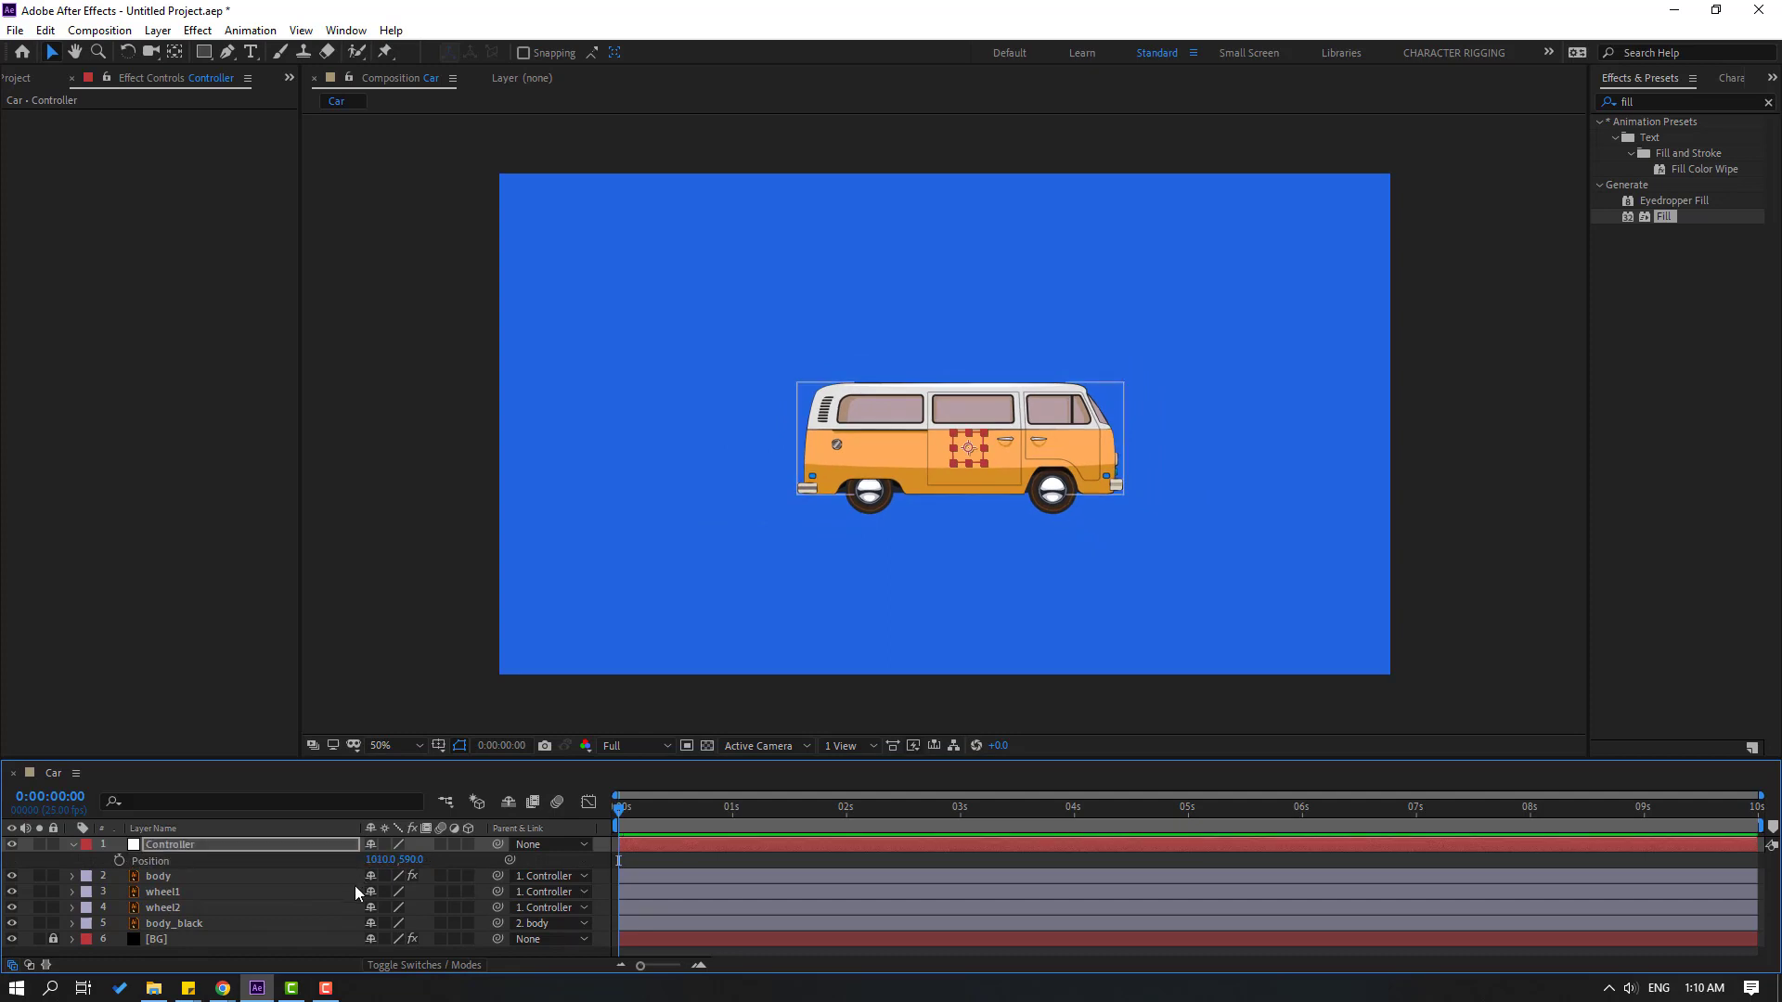
drag(411, 859, 274, 877)
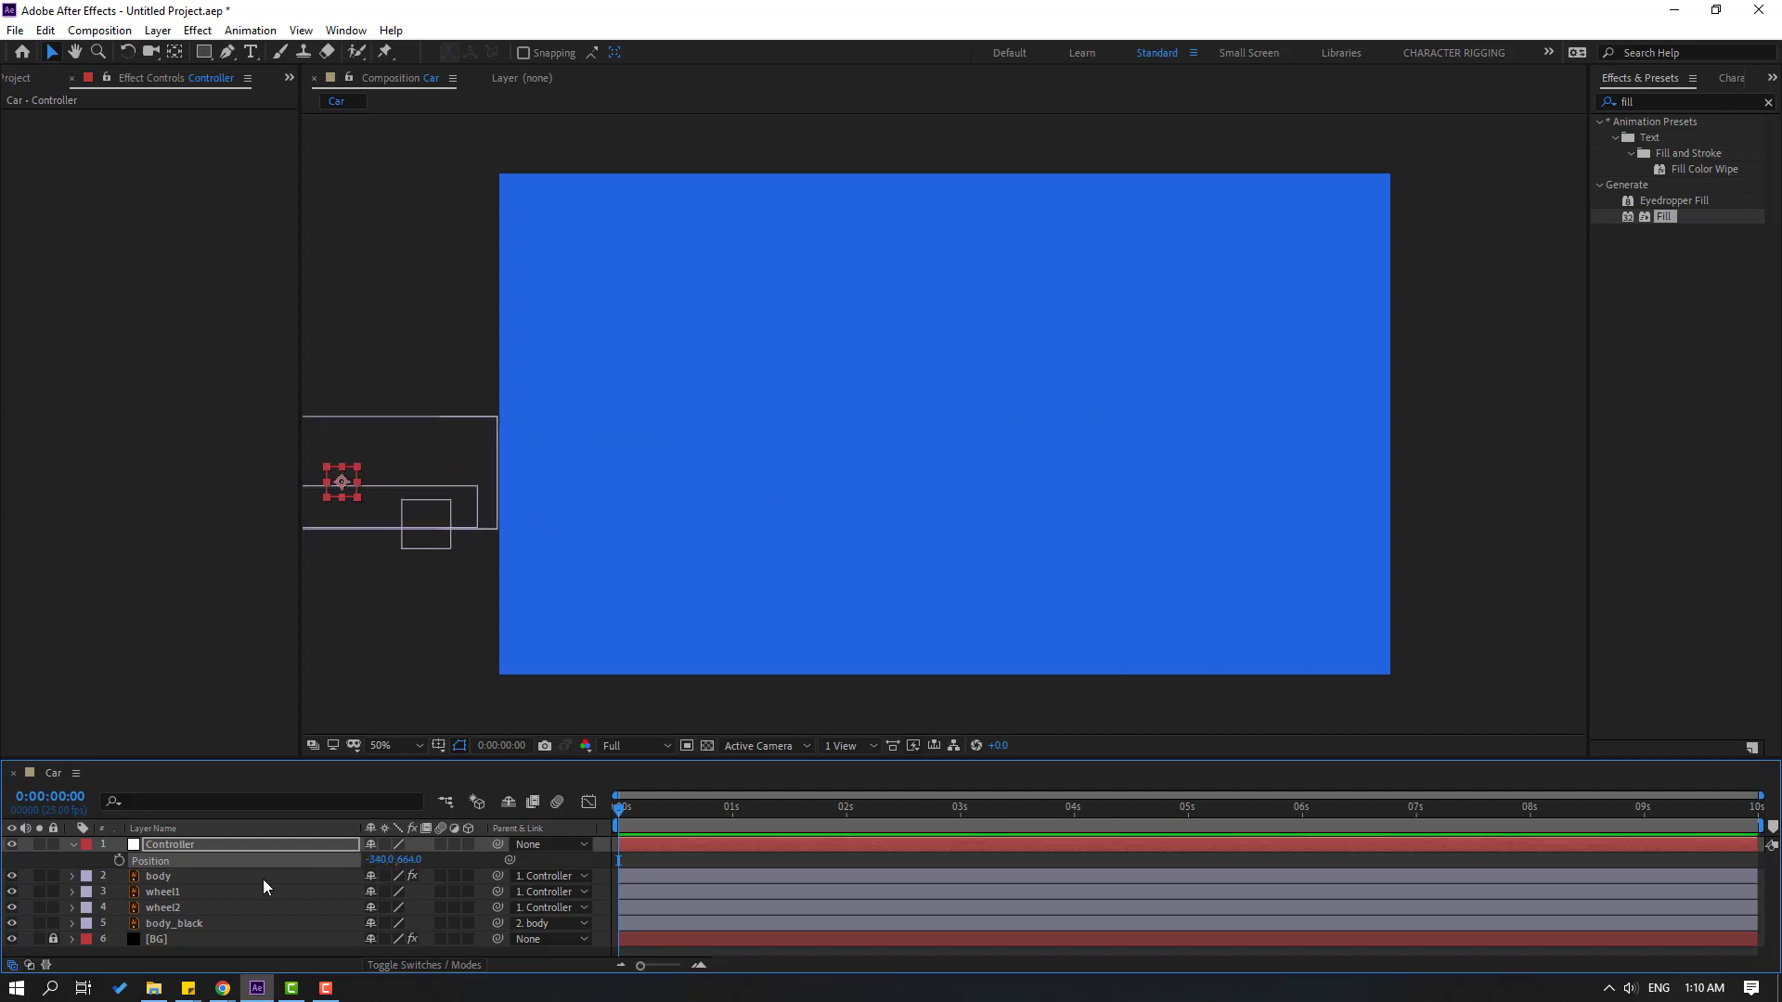
Keyframe the Controller's Position at the start and set it to 521, 664 at 0:00:01:09 so the van drives in
click(118, 861)
drag(383, 859, 1061, 867)
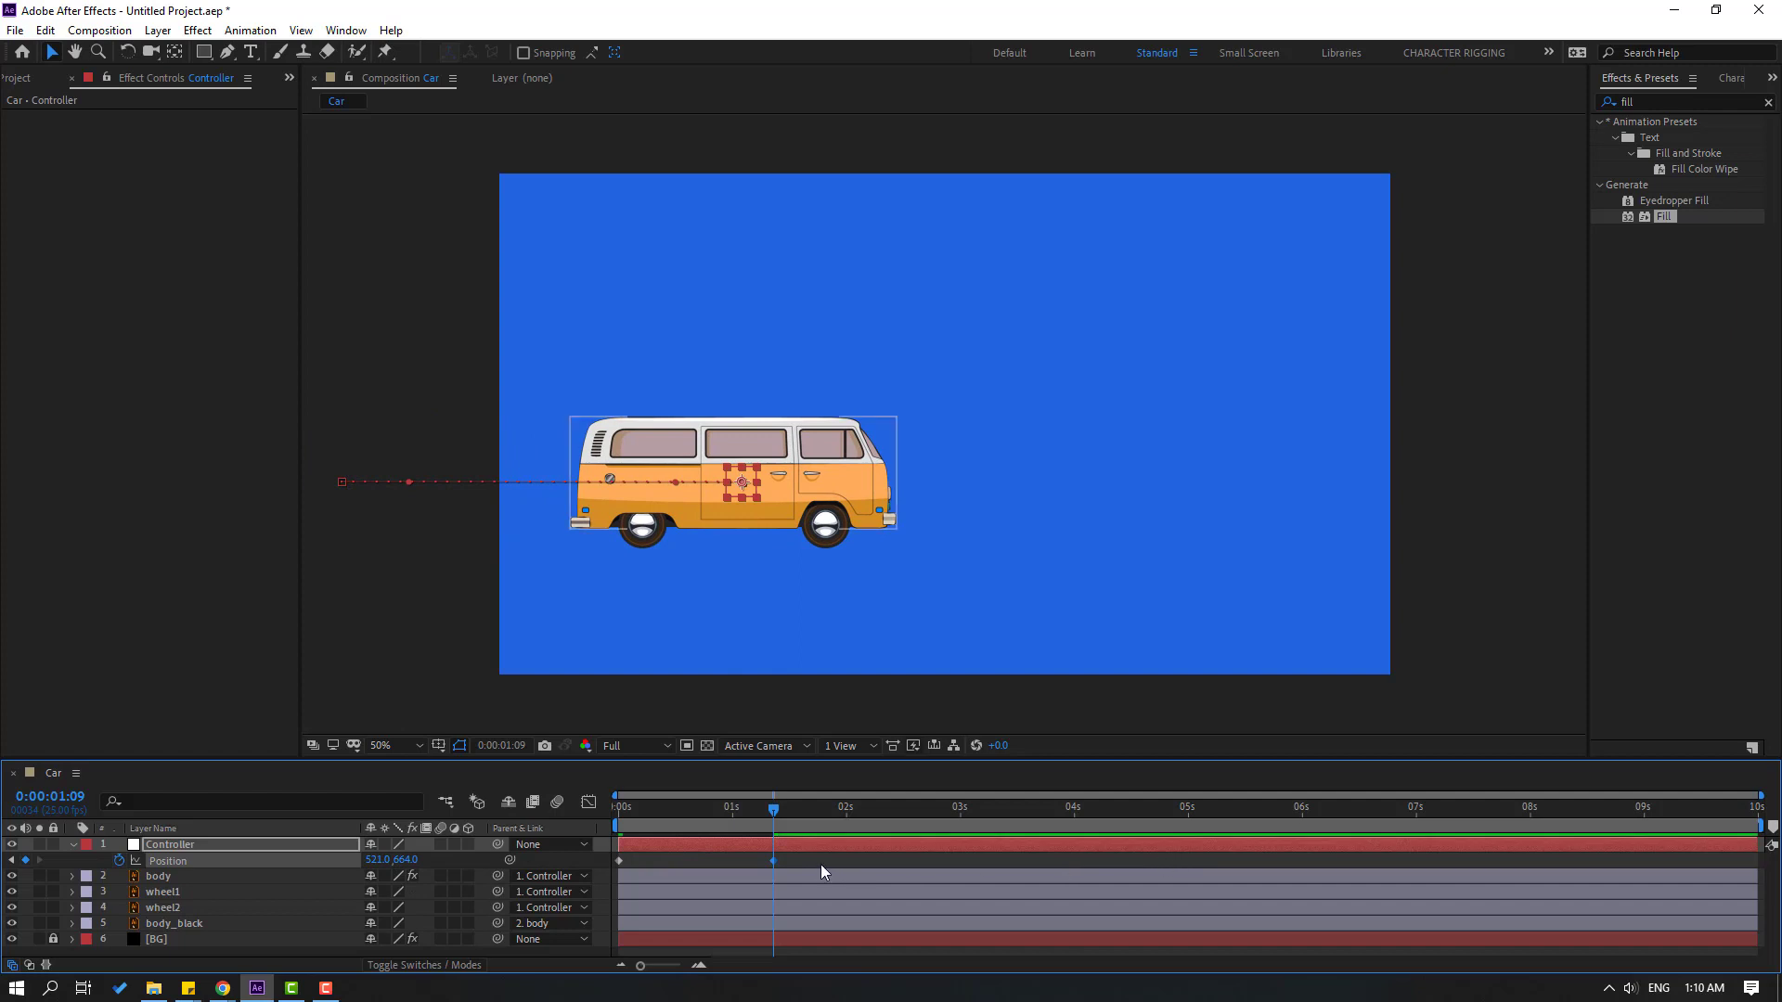
Apply Easy Ease to both of the Controller's Position keyframes
right_click(619, 862)
mouse_move(645, 848)
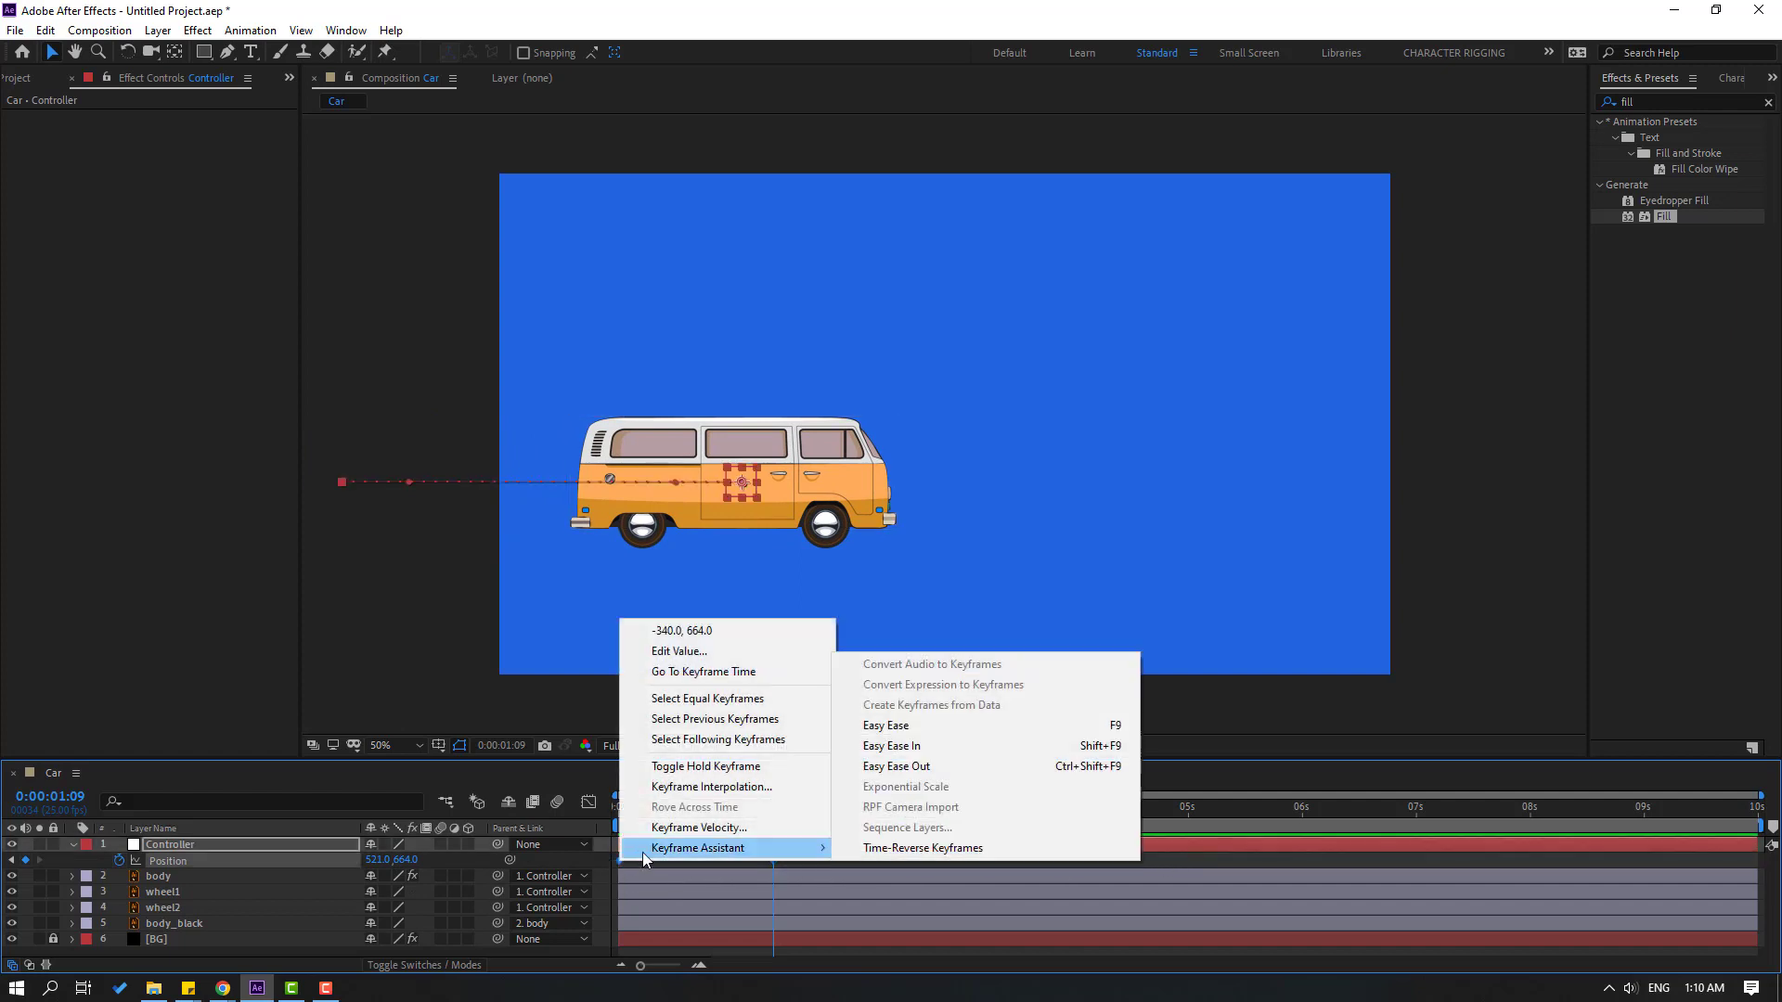
click(998, 725)
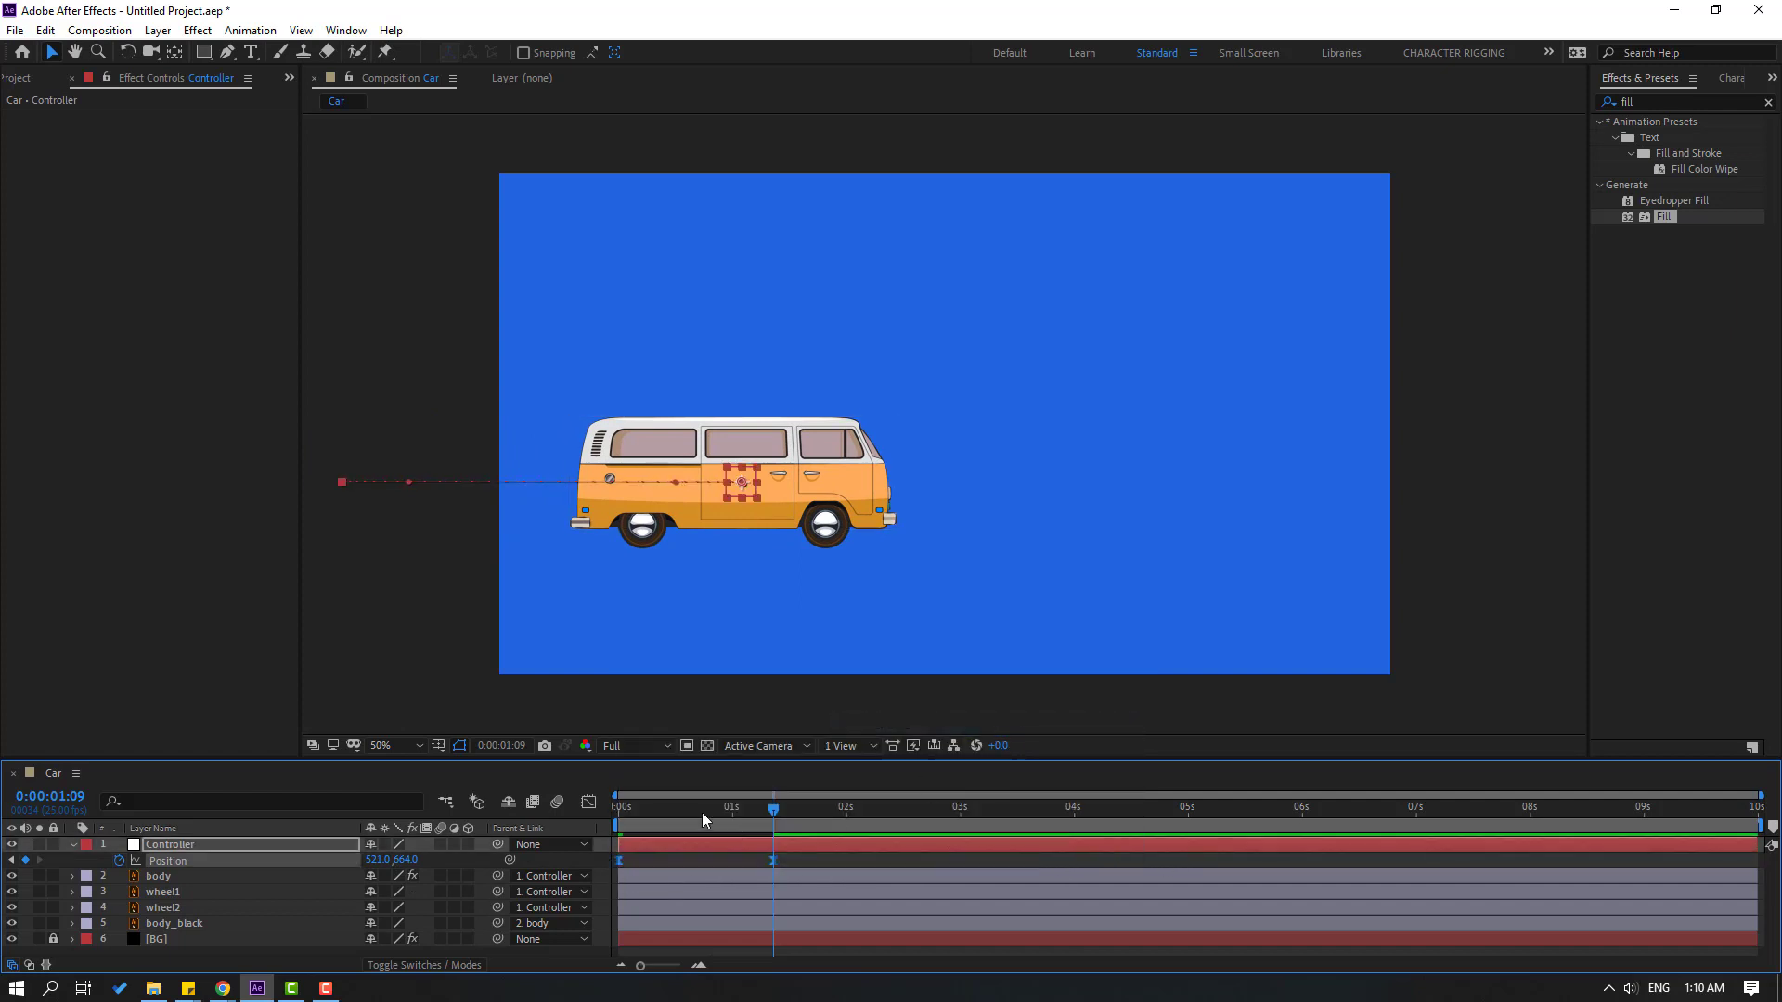
Lengthen the incoming ease of the Controller's last Position keyframe in the speed graph so the van slows down gradually
click(588, 804)
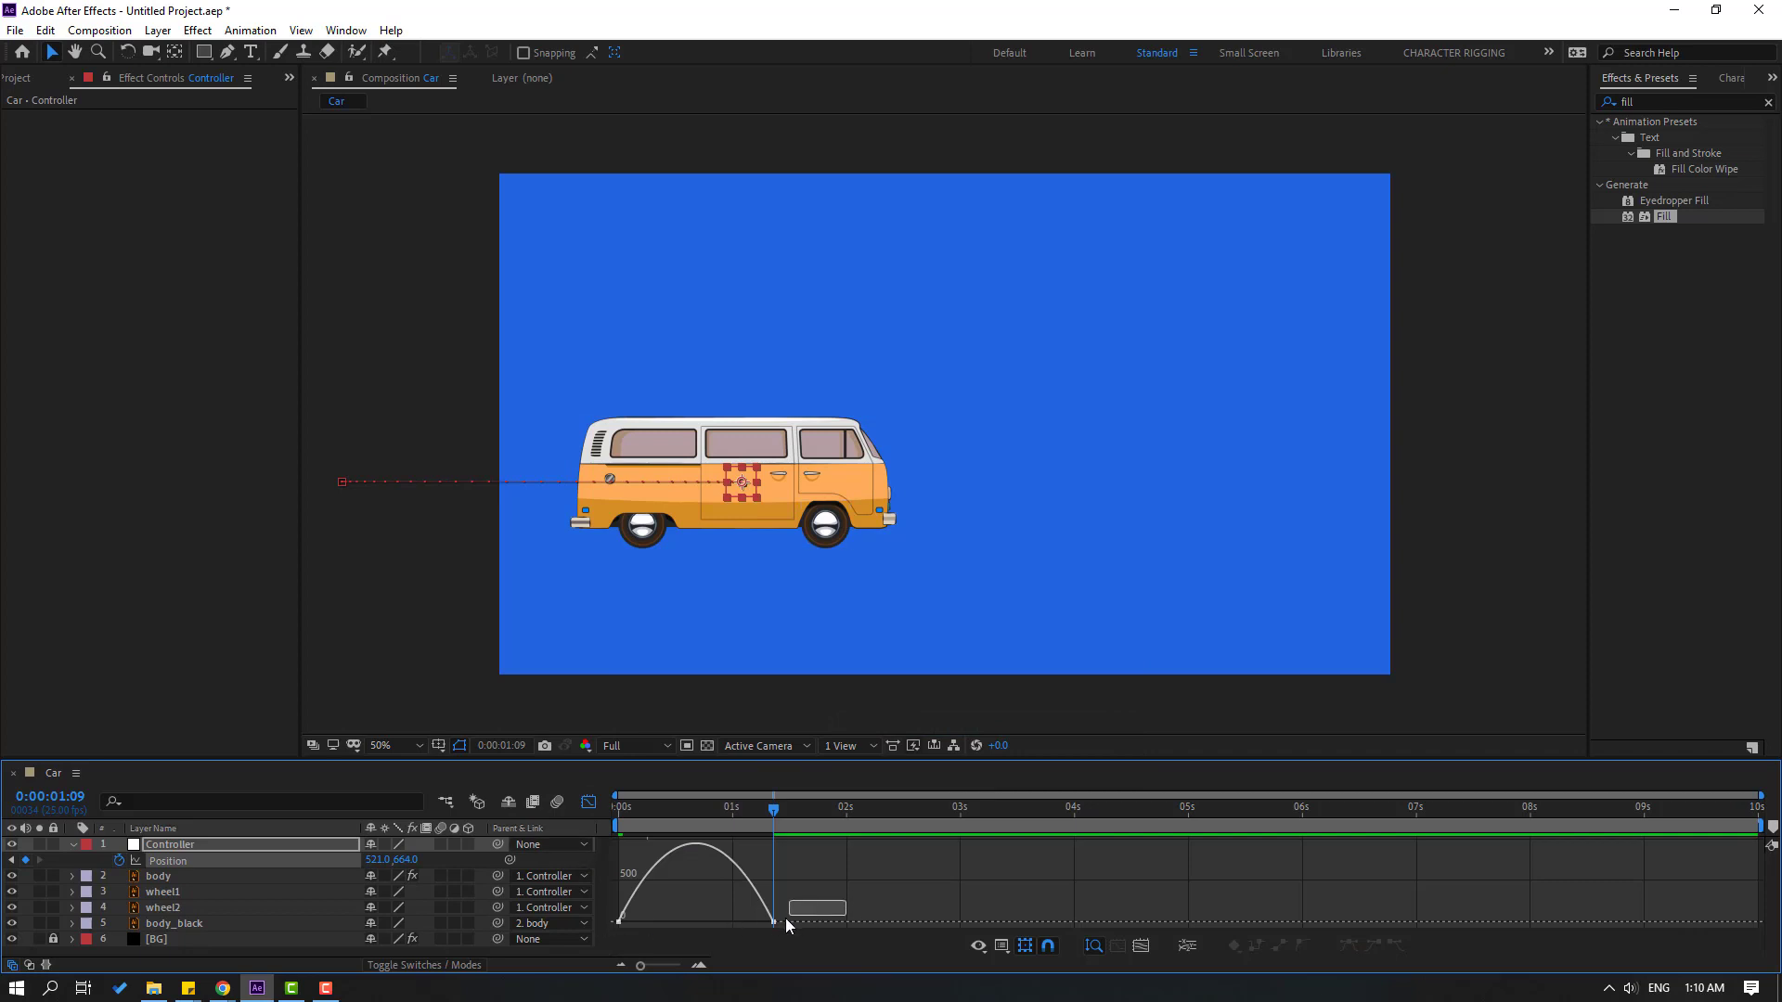
click(756, 924)
drag(747, 922, 722, 921)
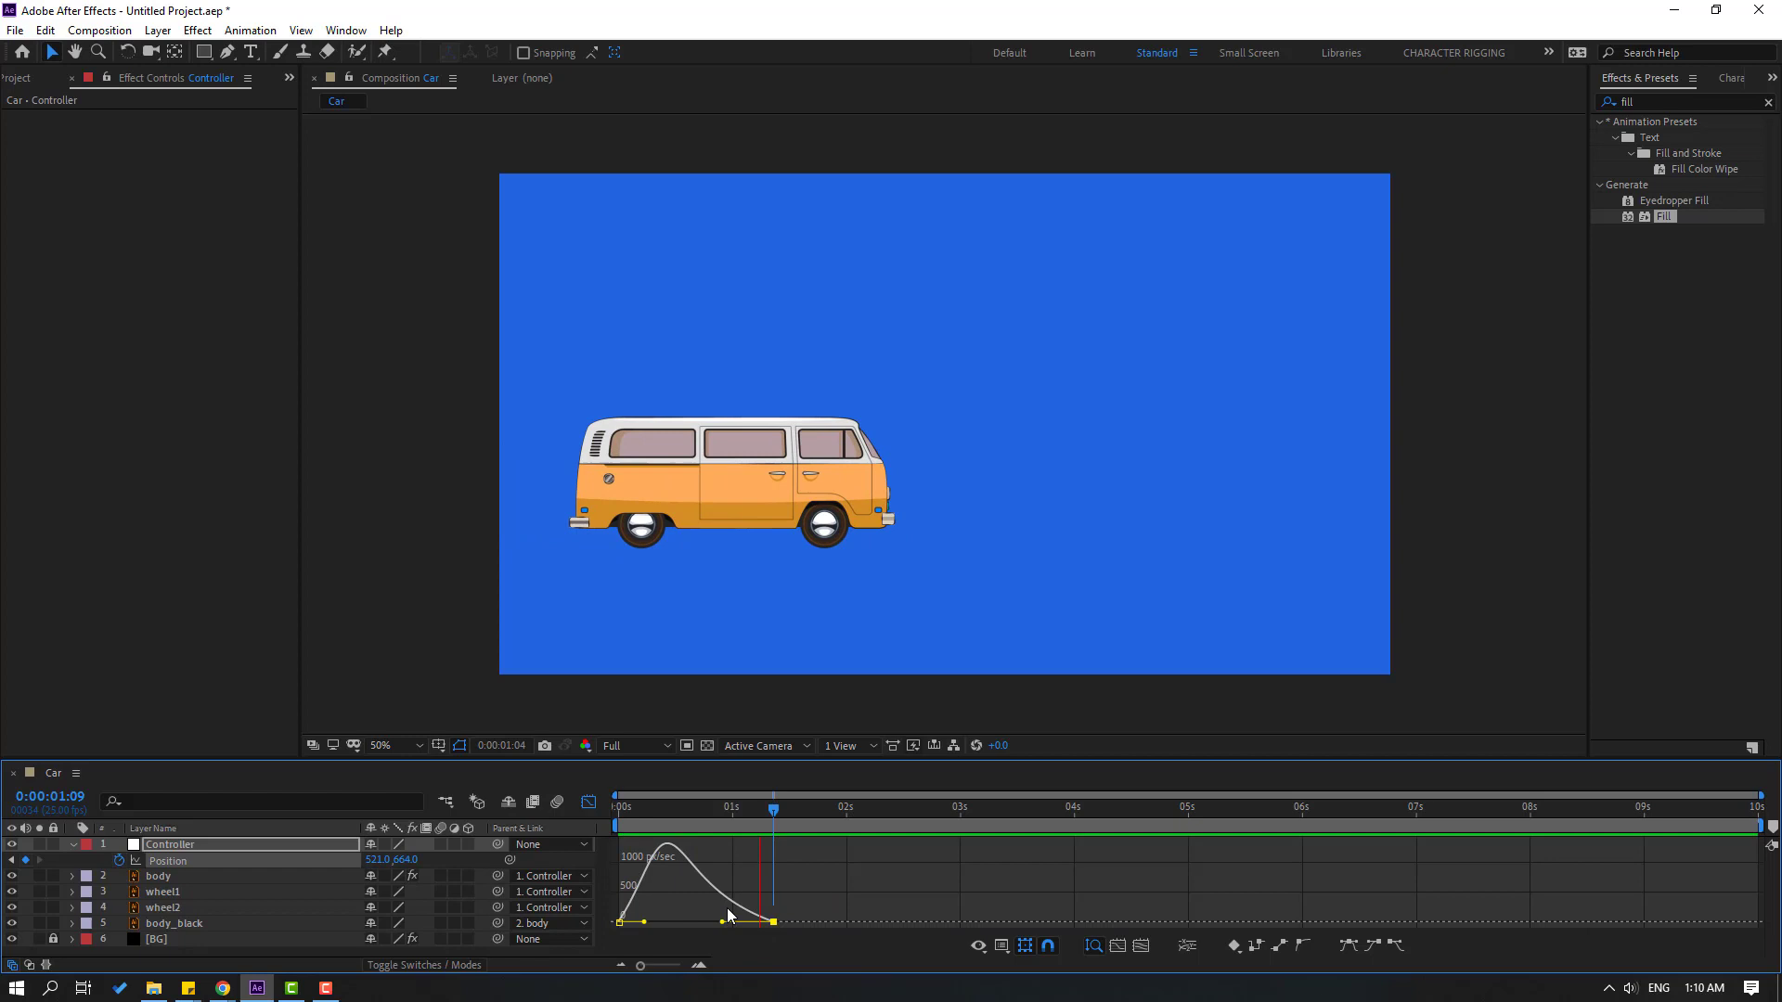
click(588, 802)
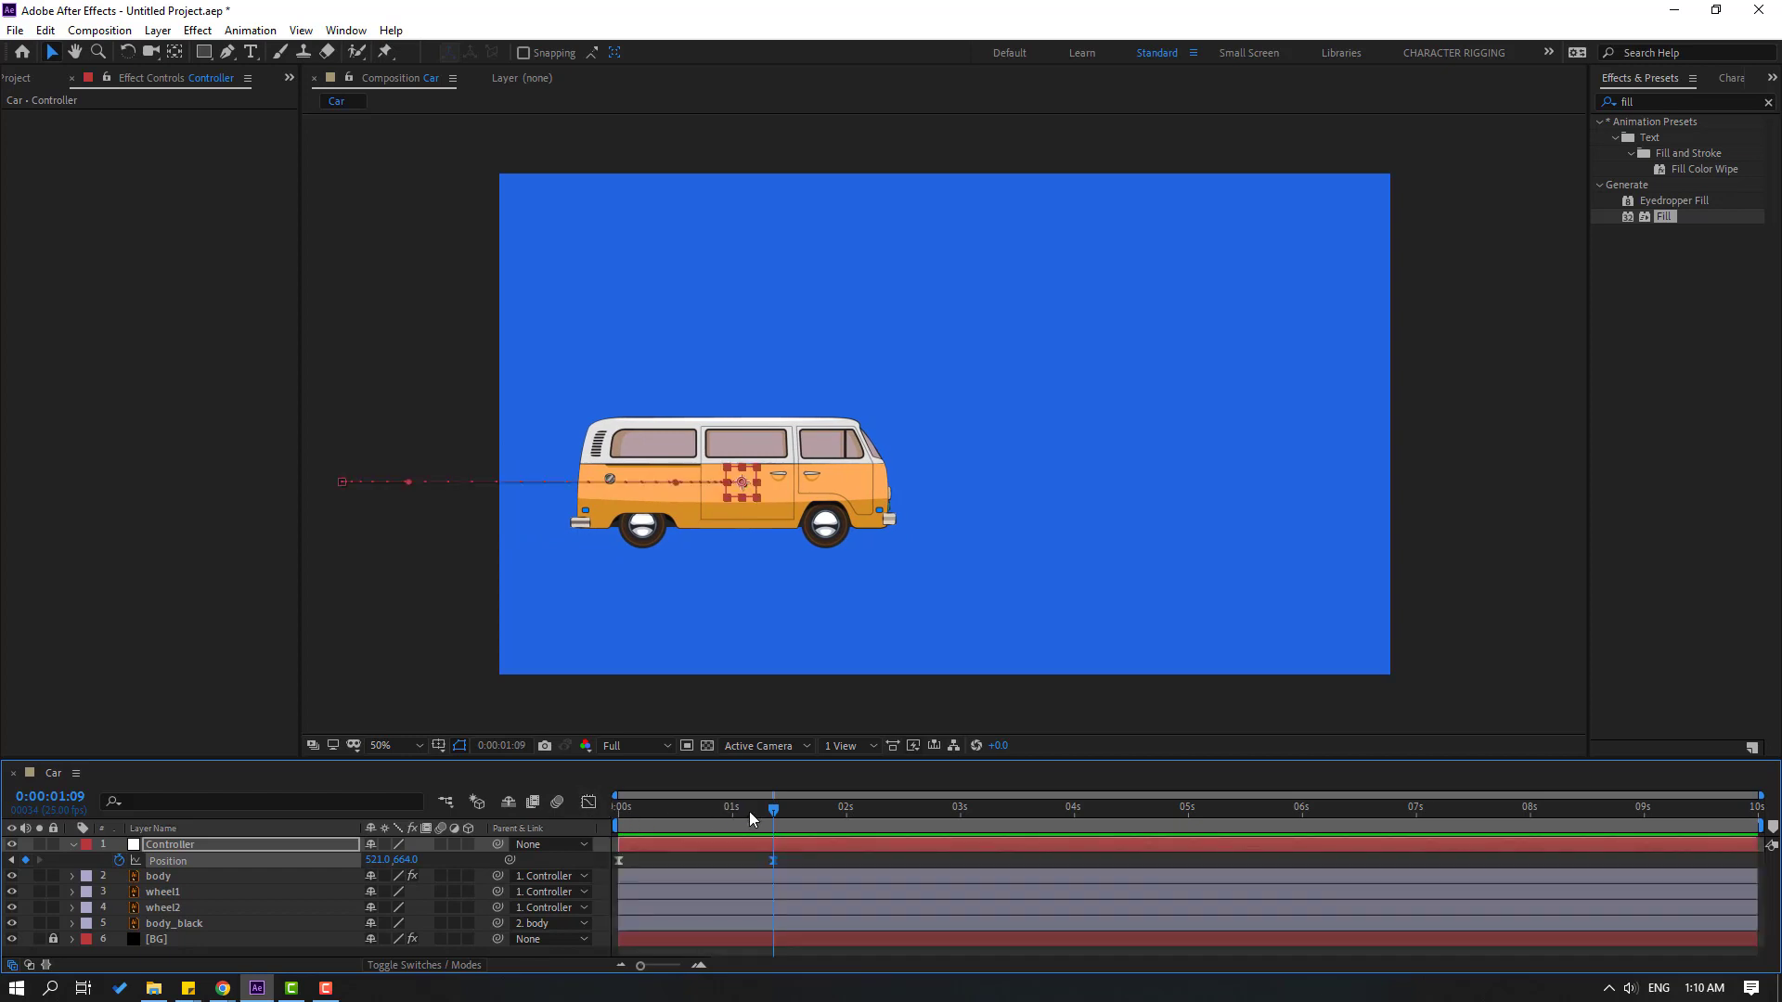
Keyframe the body layer's Rotation at 0° at 0:00:00:15
drag(748, 811, 673, 825)
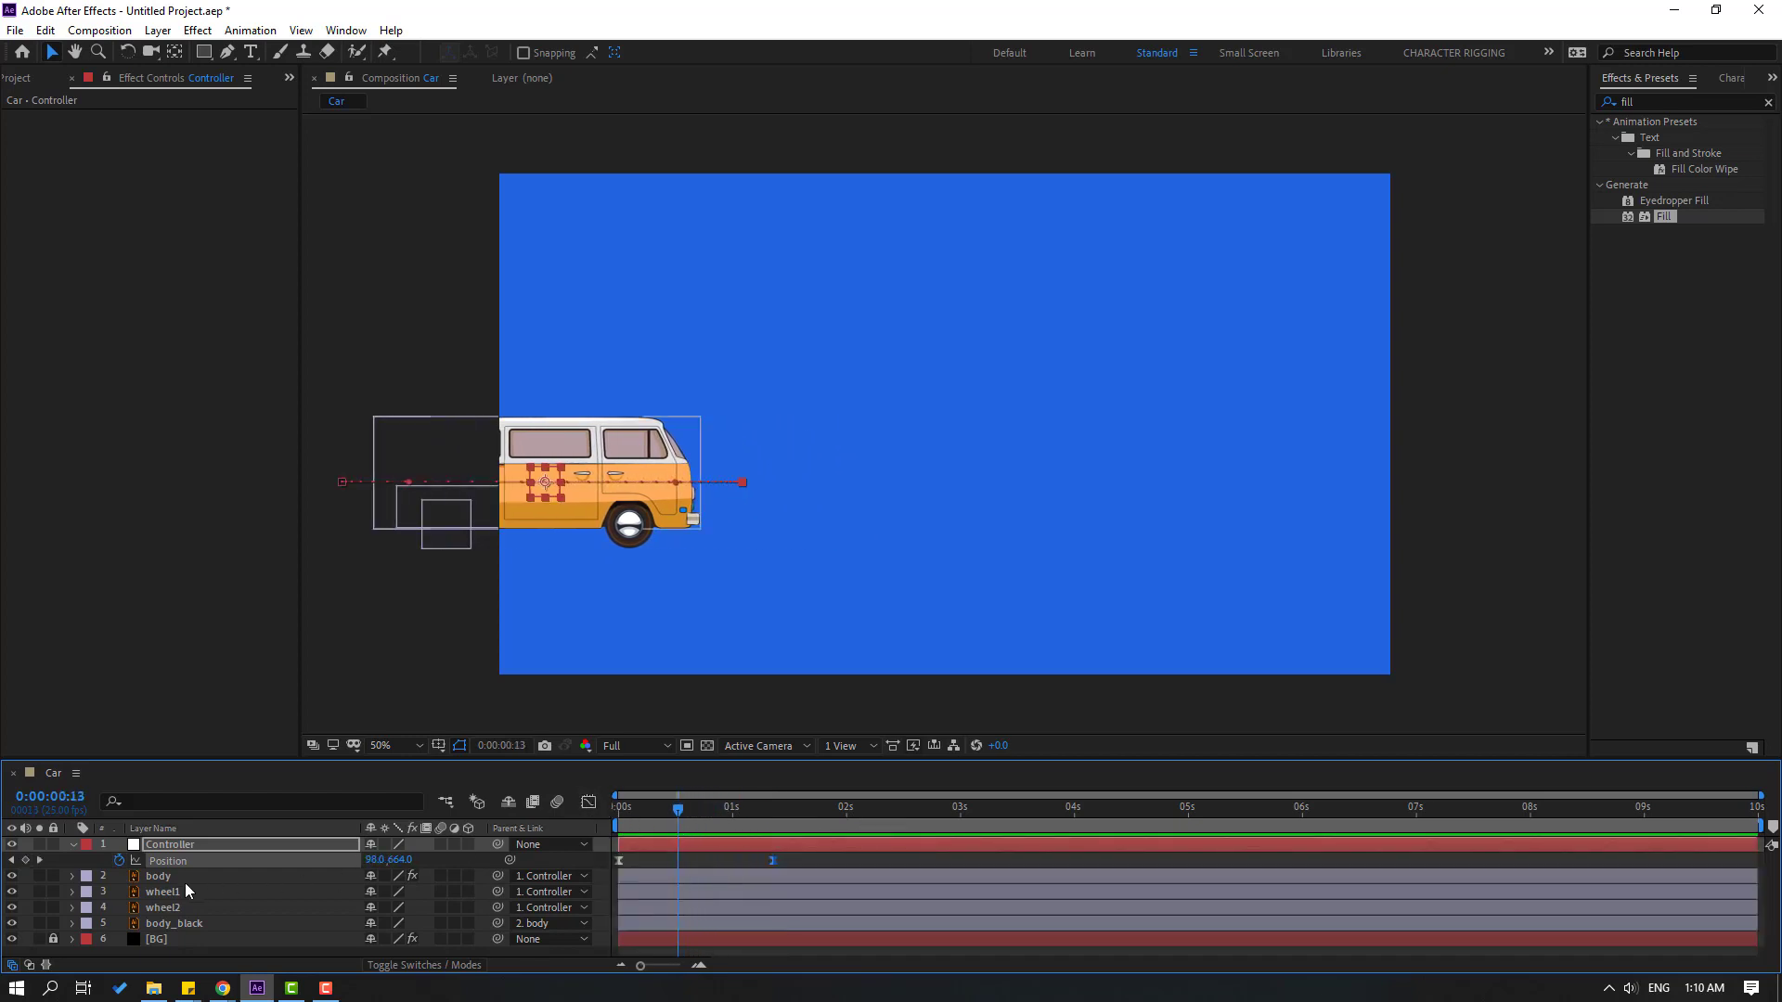
click(159, 877)
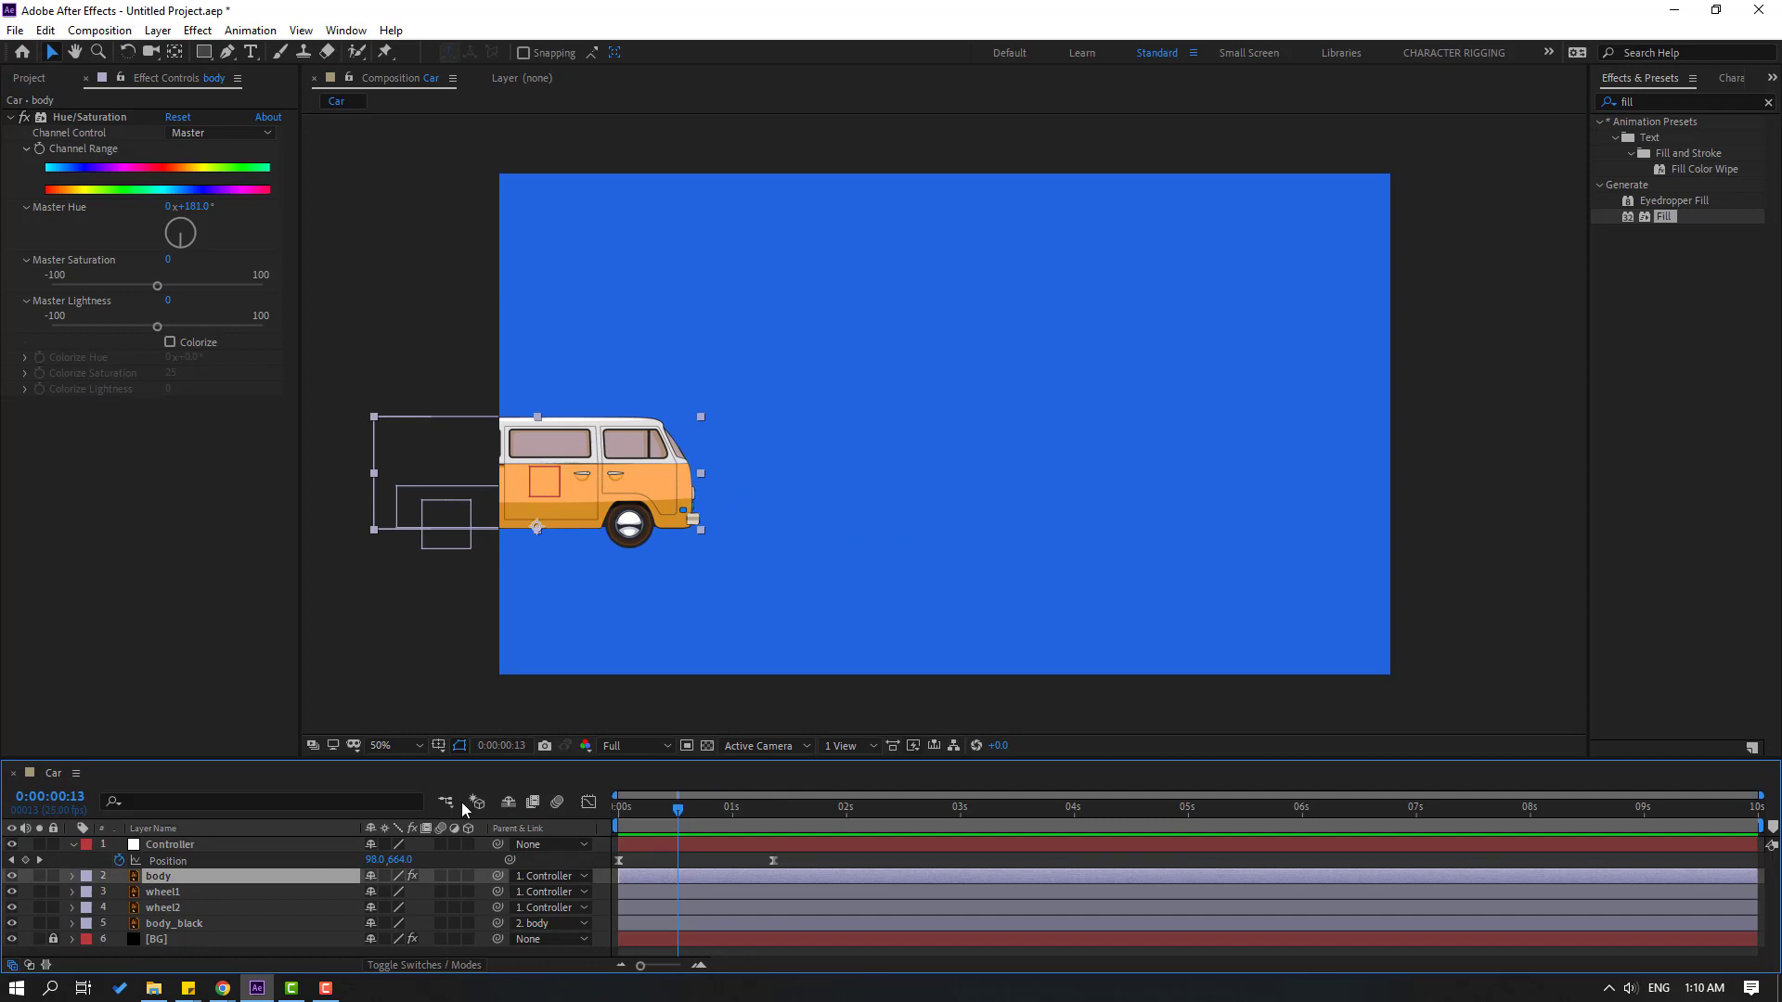
key(r)
drag(677, 812, 688, 814)
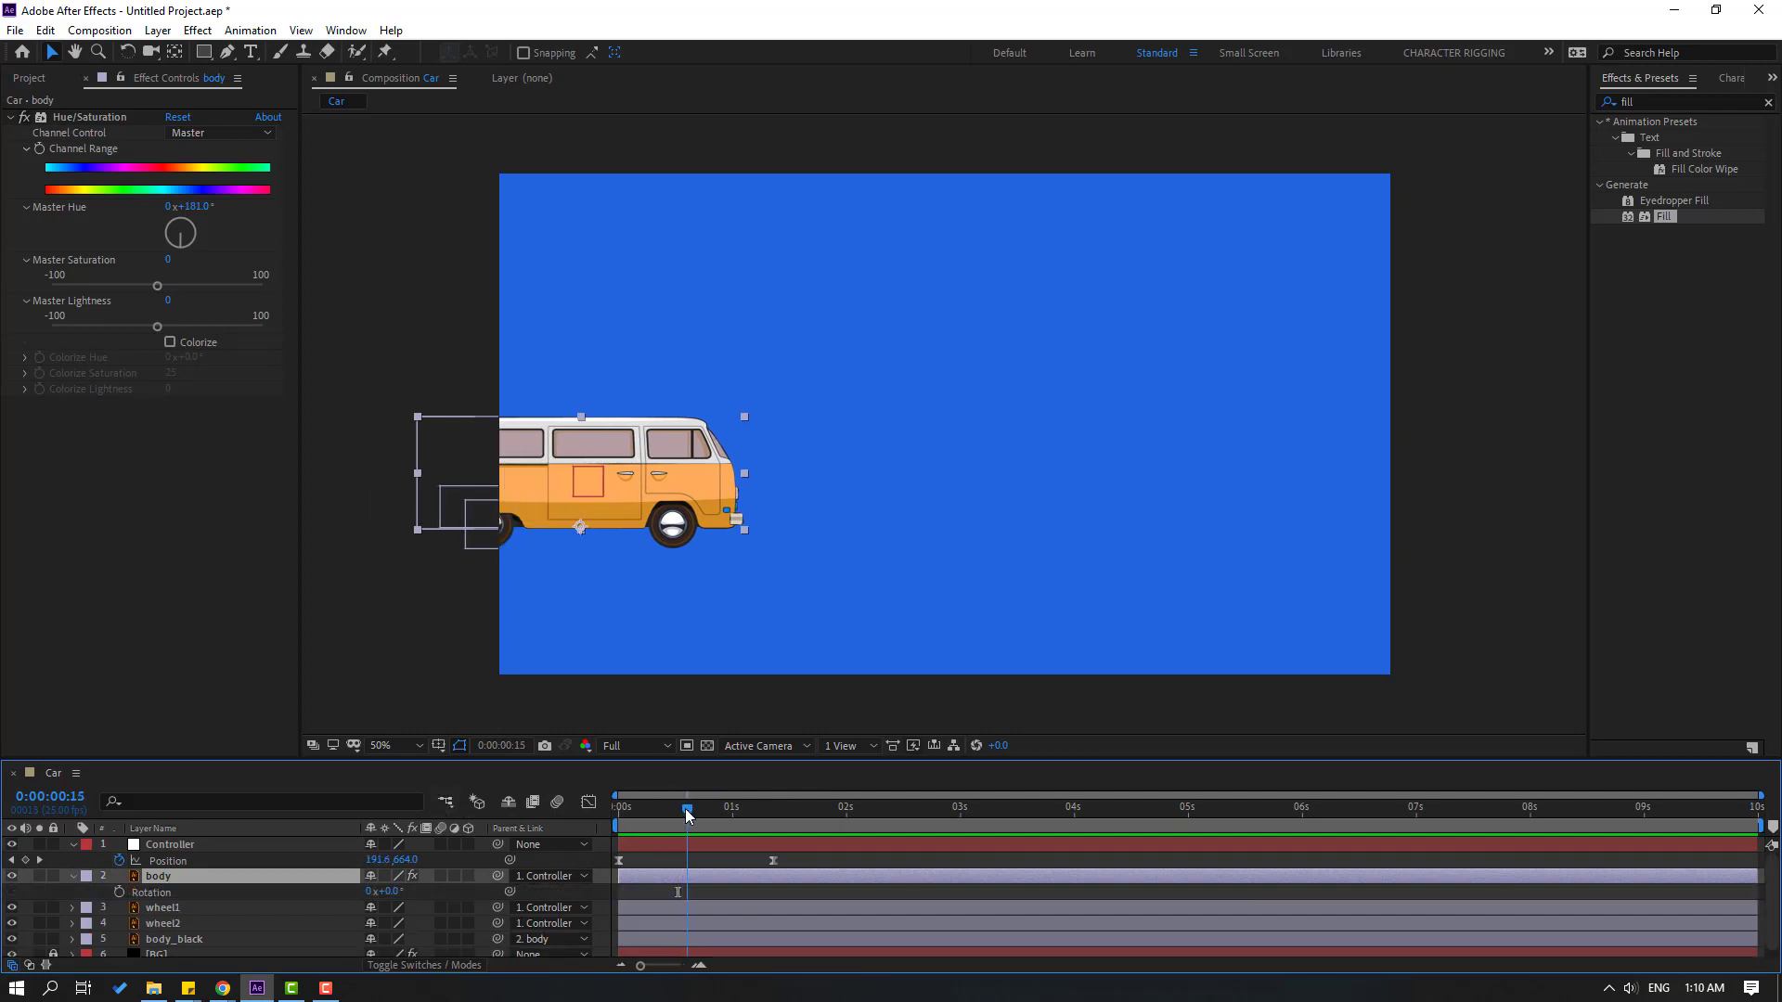
click(118, 892)
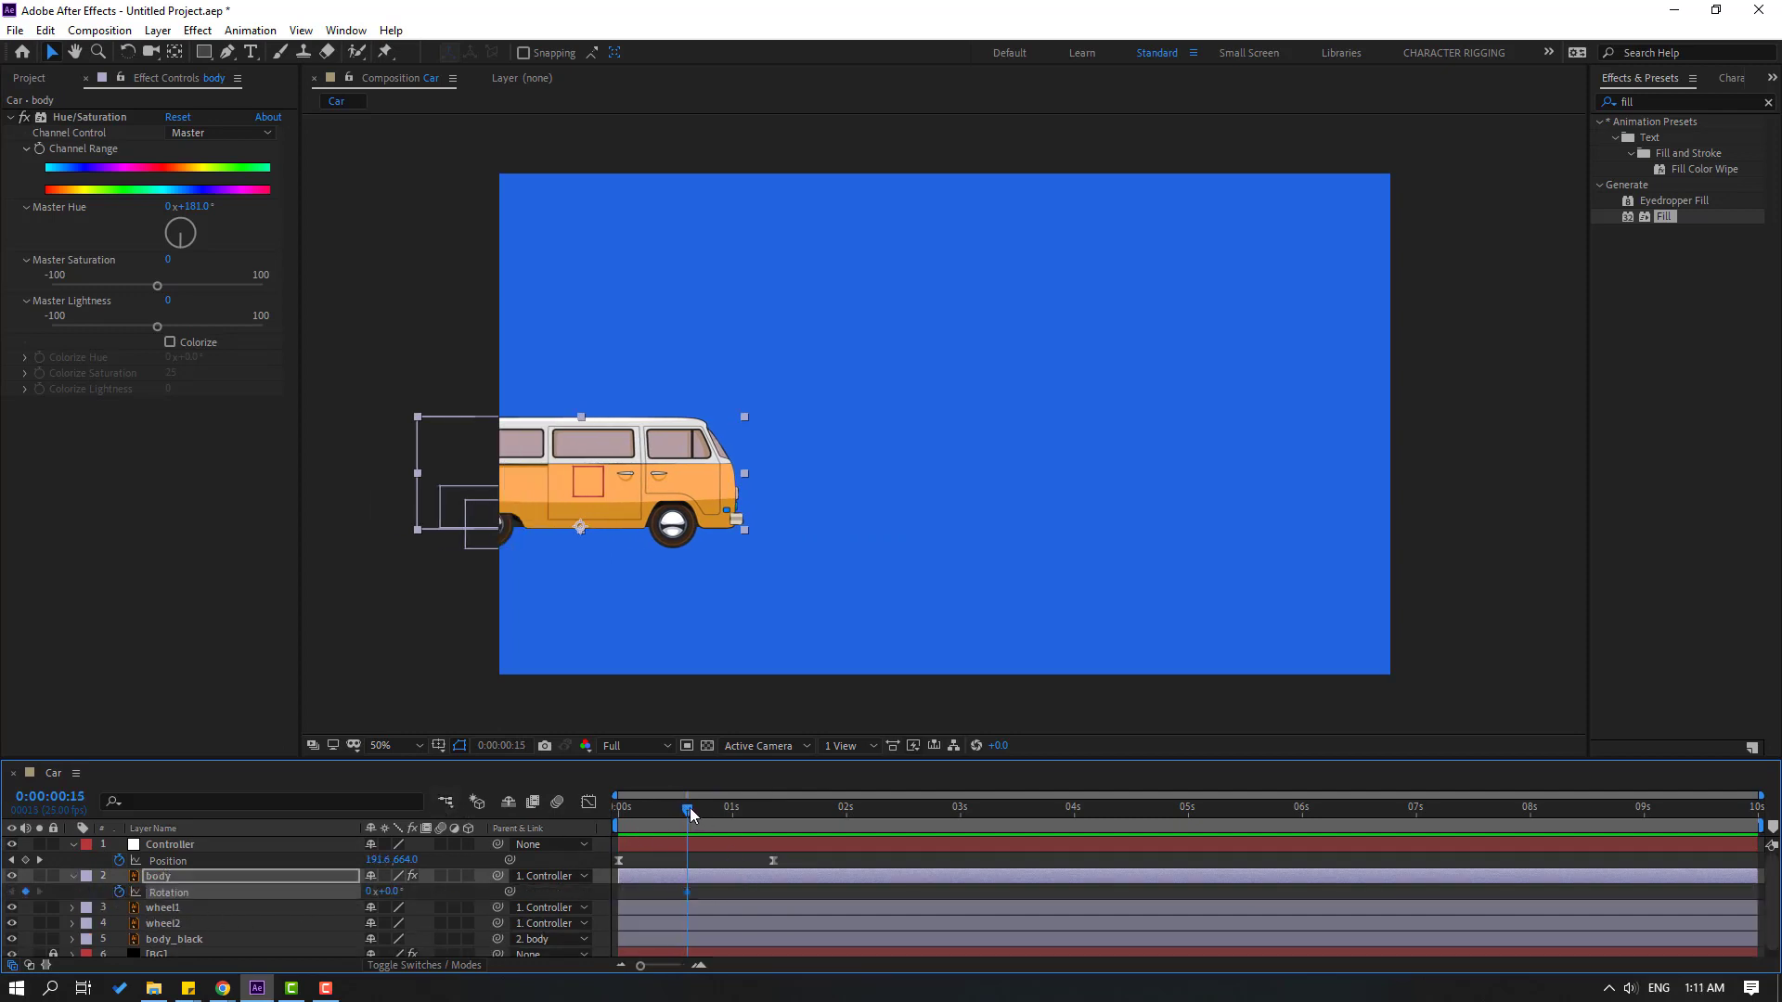
Set the body's Rotation to 2° at 0:00:01:00 and fit the composition in the viewer
key(shift+Page_Down)
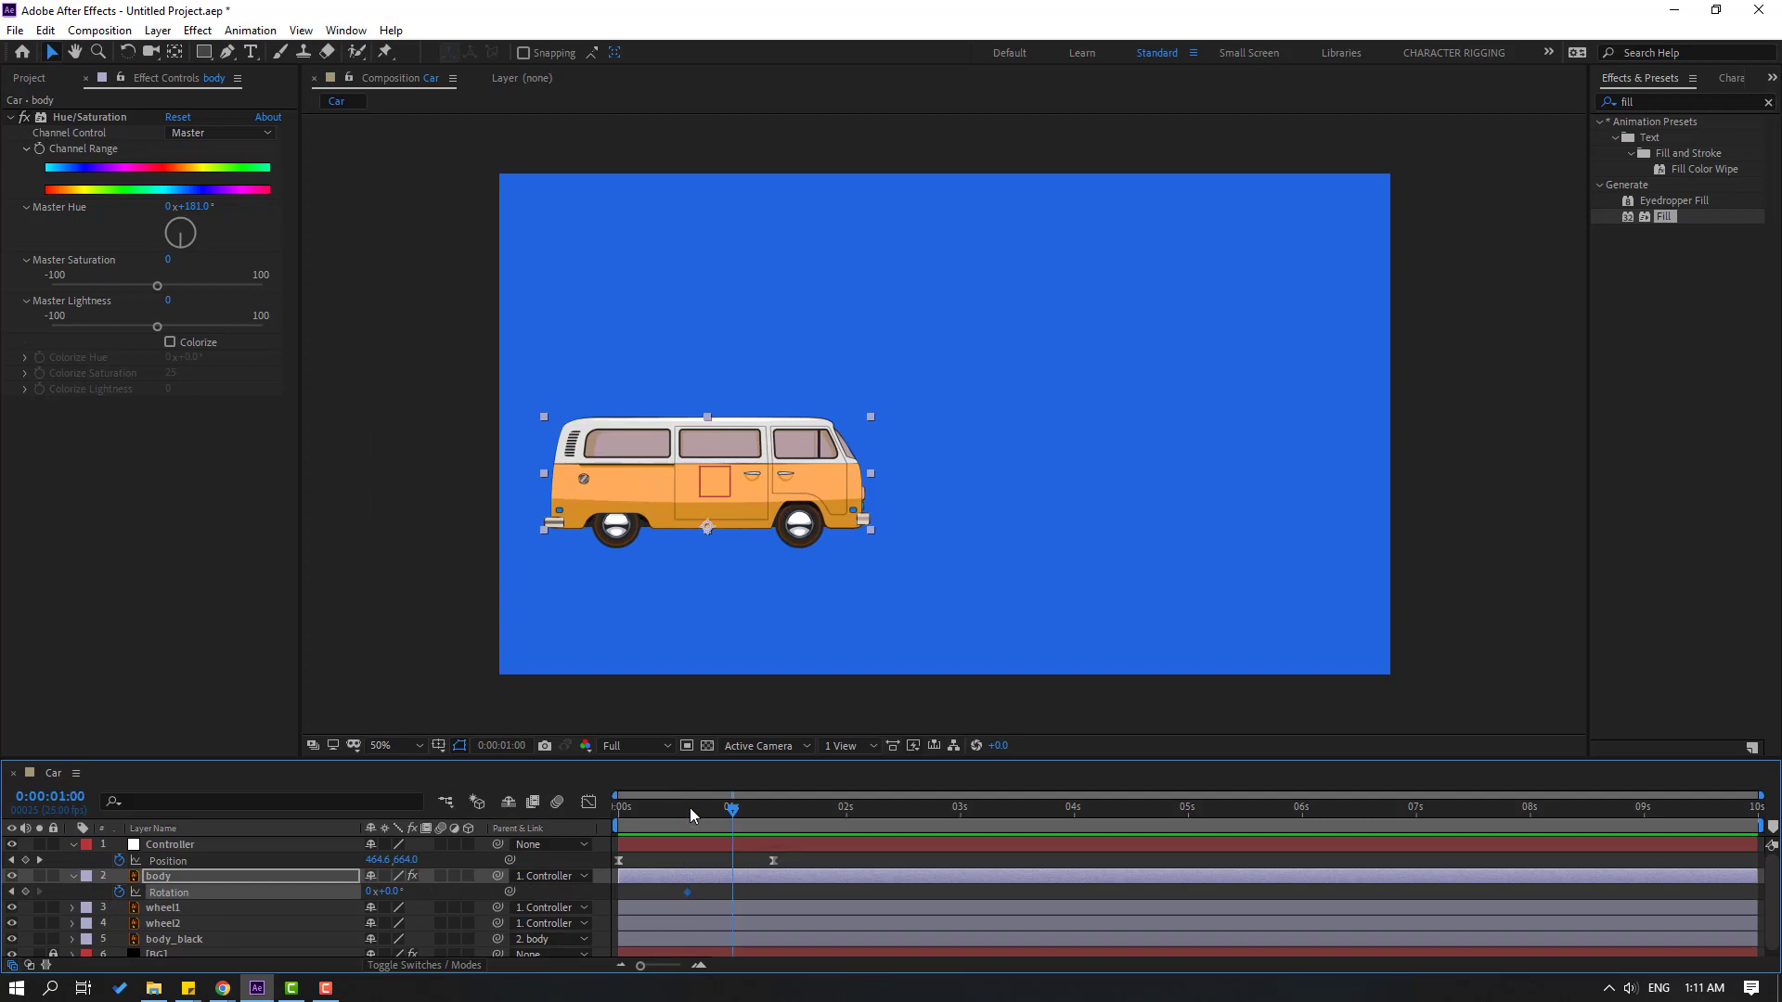
click(388, 892)
text(2)
key(Return)
key(shift+slash)
Set the body's Rotation to -1° at 0:00:01:10 so the van rocks backward
mouse_move(733, 807)
mouse_down()
mouse_move(676, 814)
mouse_move(738, 821)
mouse_up()
key(space)
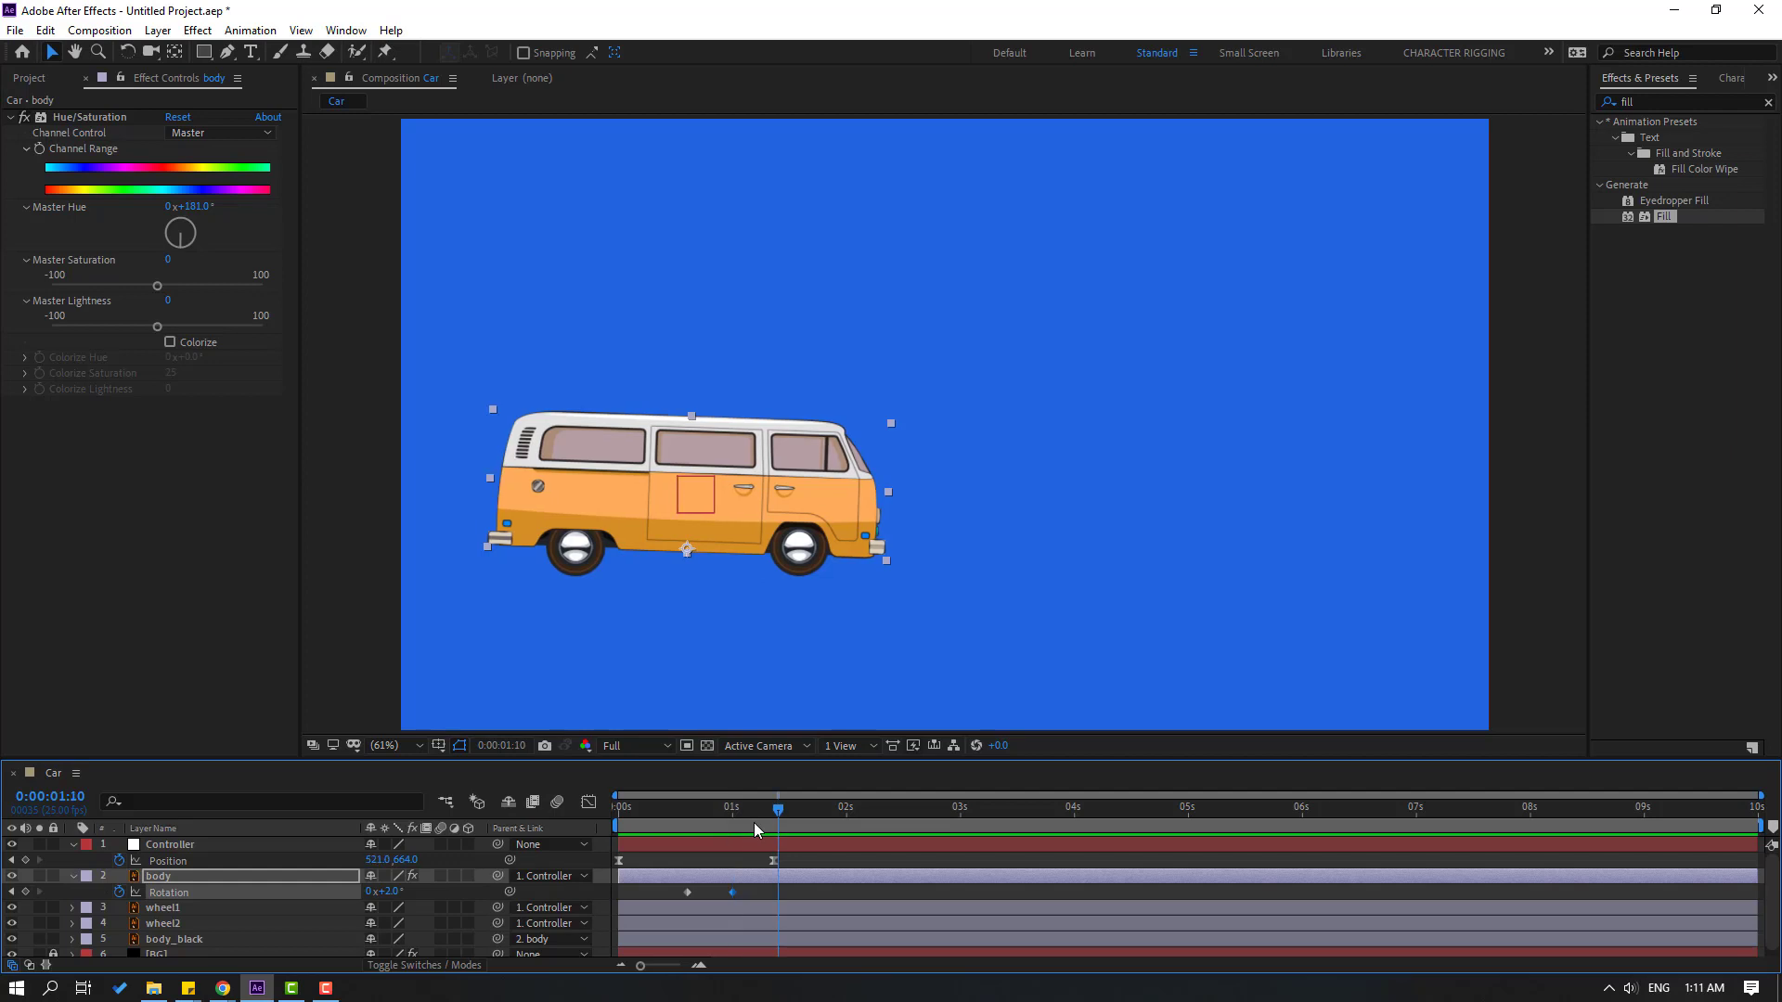
click(394, 892)
text(-1)
key(Return)
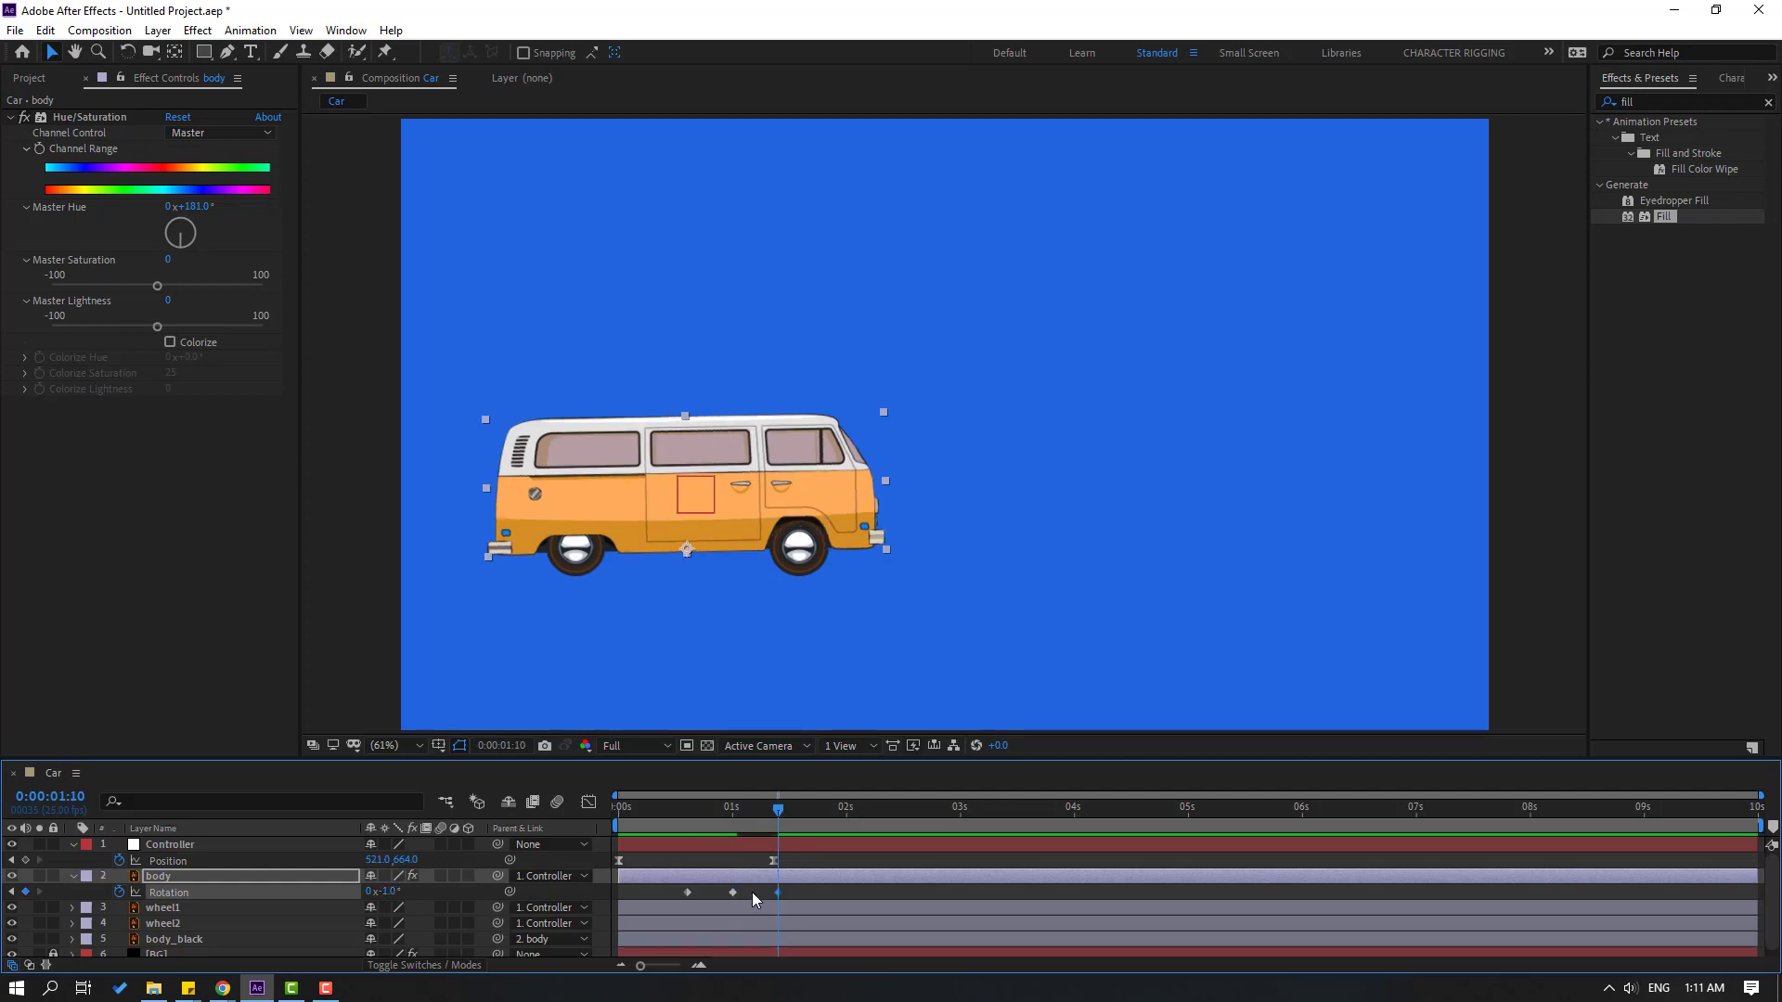
Set the body's Rotation to 1° at 0:00:01:20 and to 0° at 0:00:02:05
key(shift+Page_Down)
click(394, 893)
text(1)
key(Return)
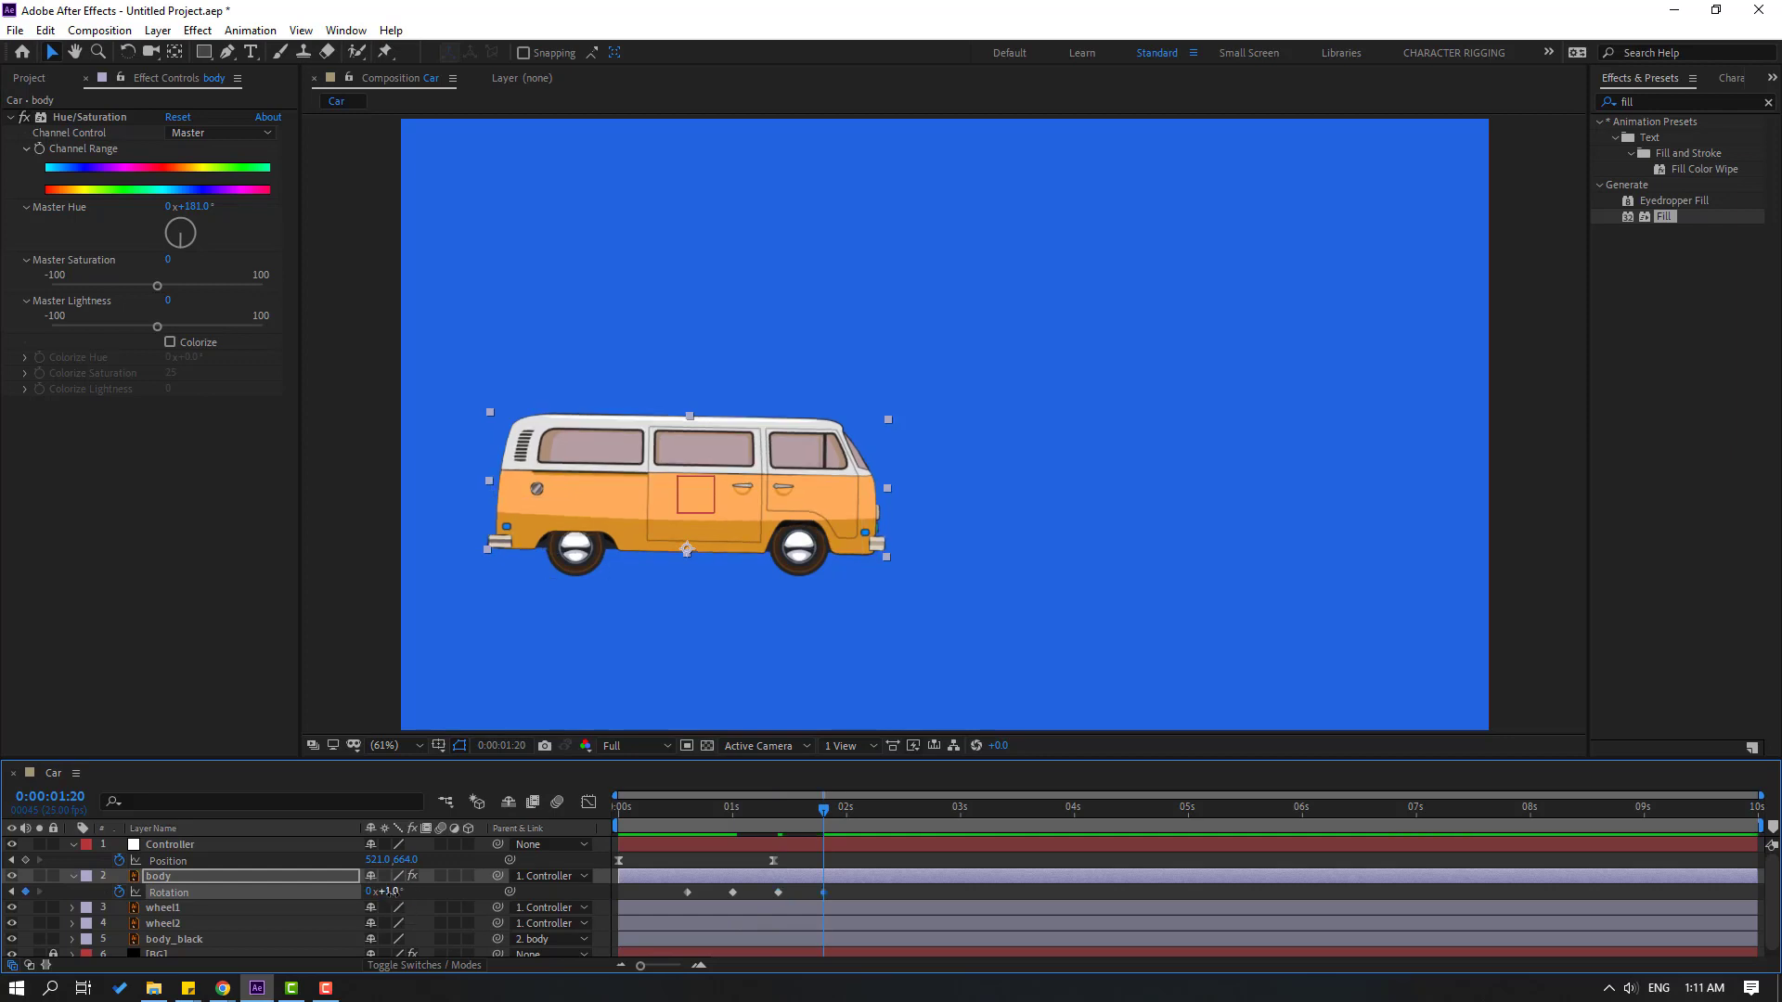
key(shift+Page_Down)
click(389, 893)
text(0)
key(Return)
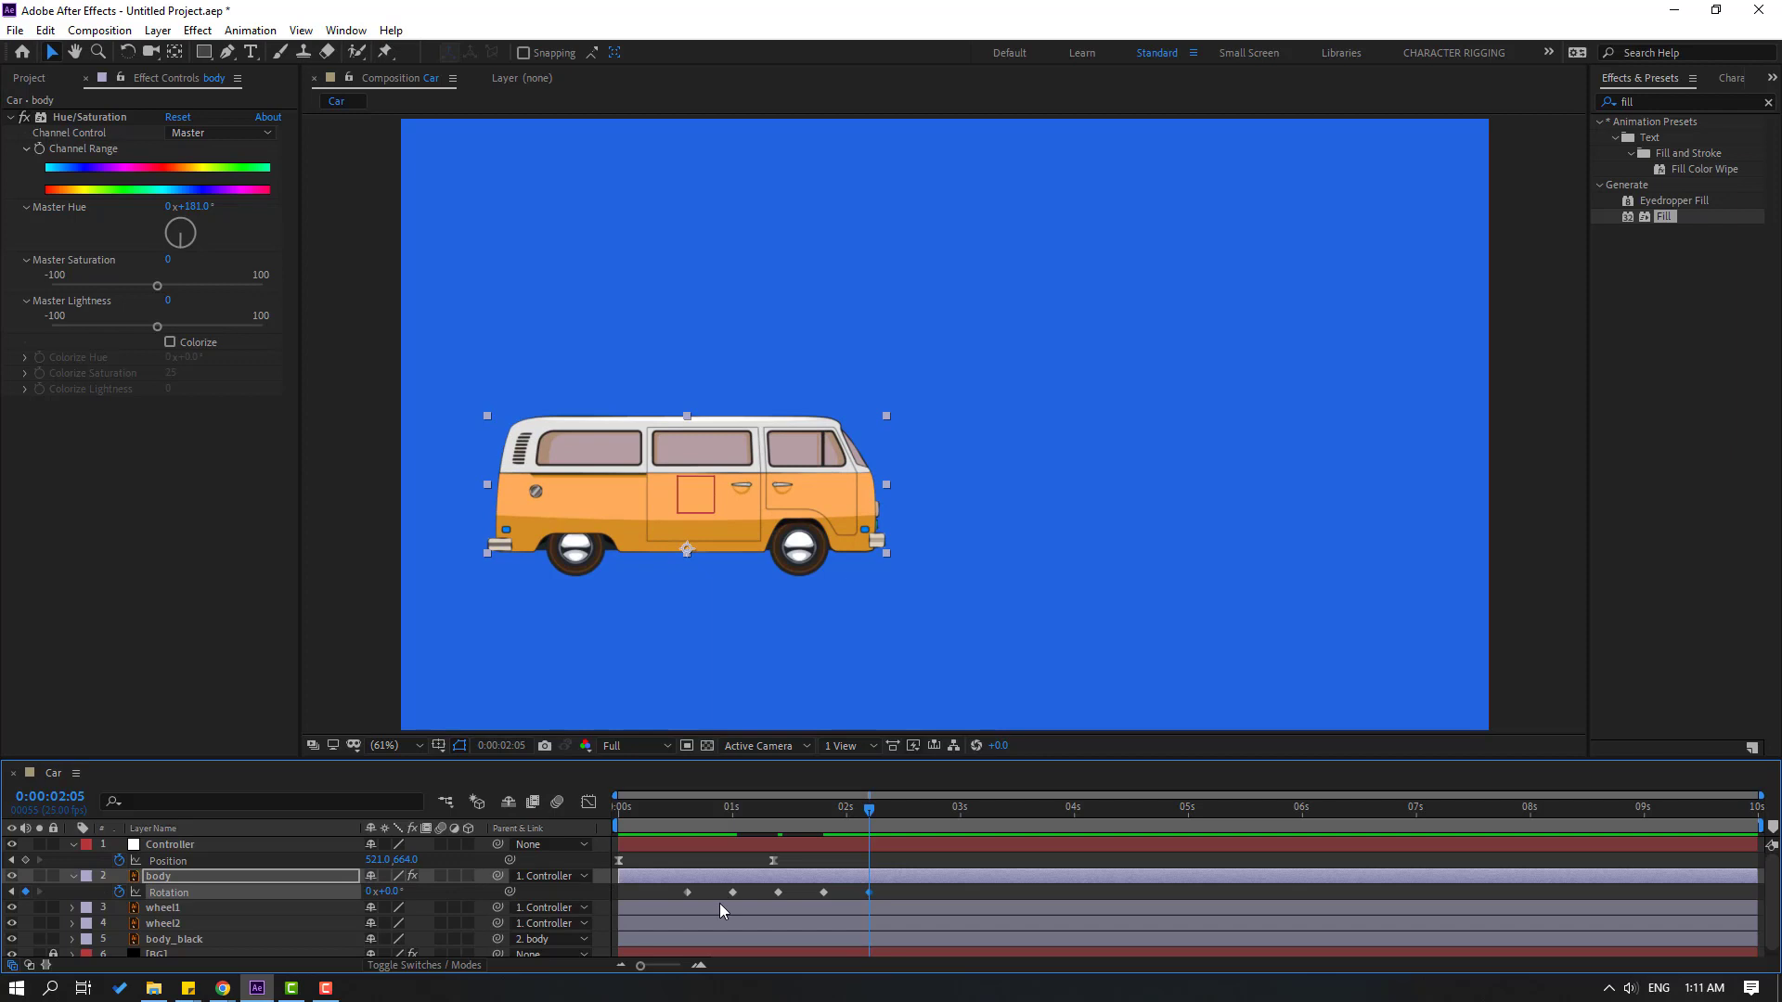
Apply Easy Ease to all of the body's Rotation keyframes and preview the rocking motion
drag(899, 898, 675, 905)
right_click(687, 892)
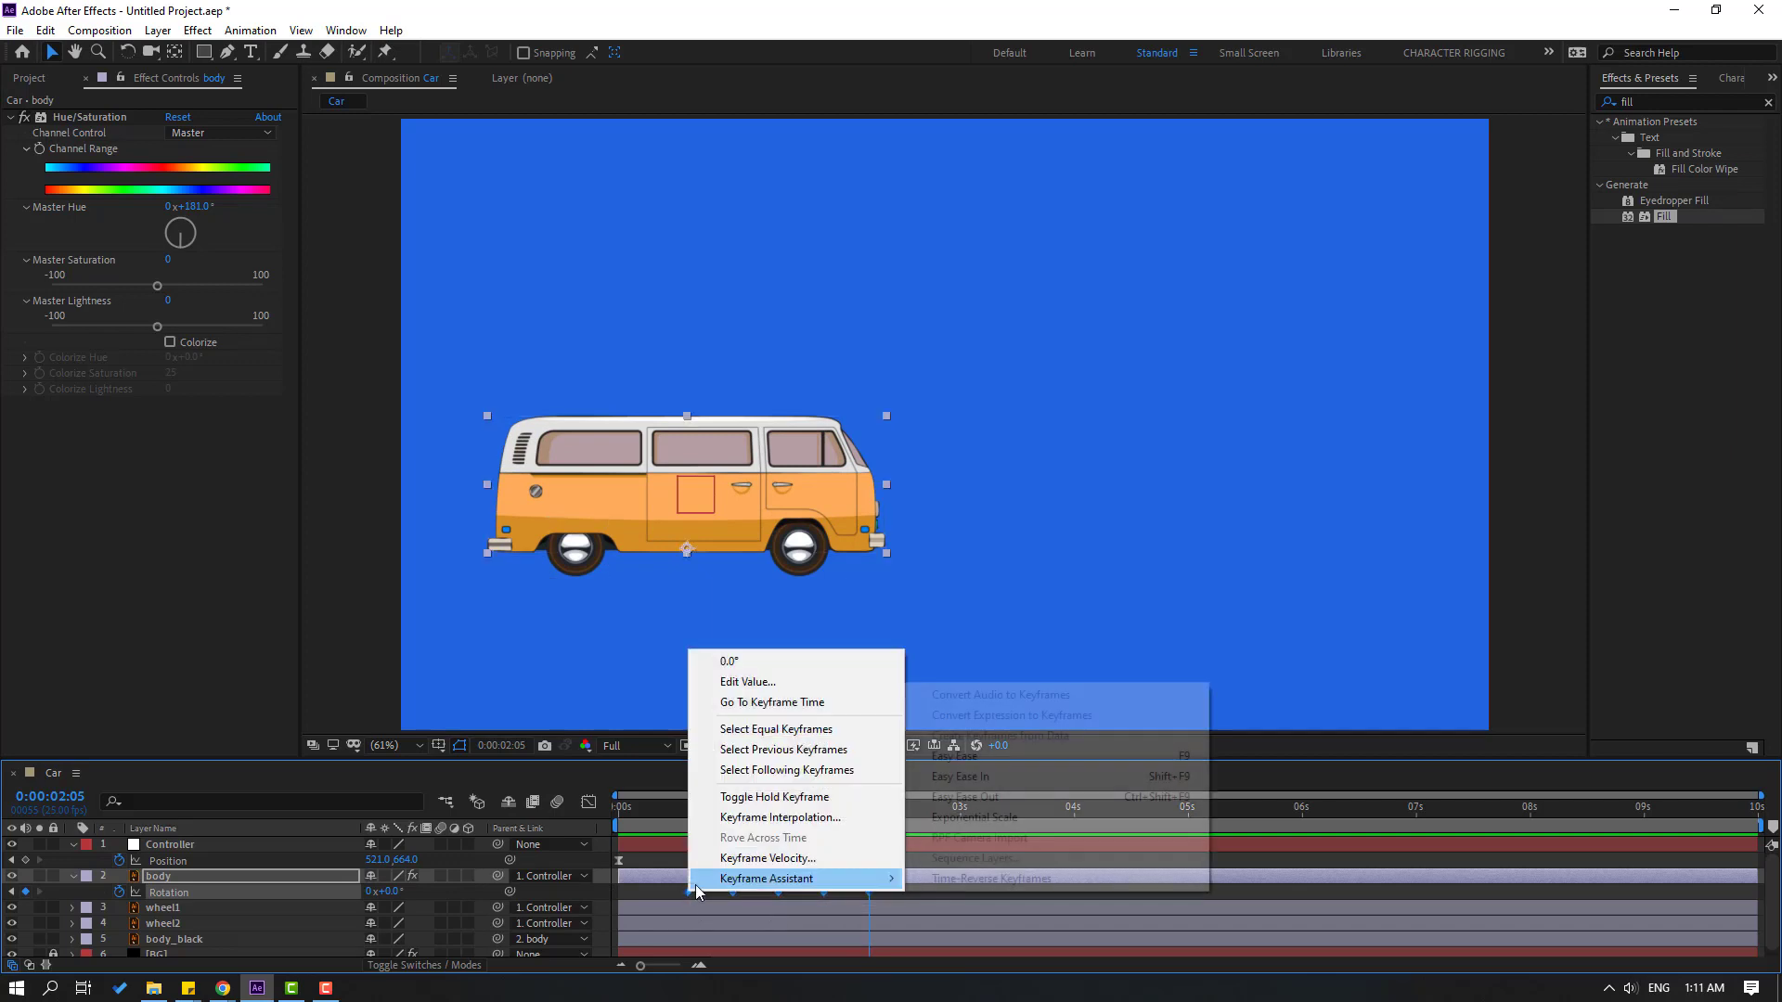
click(1038, 755)
key(space)
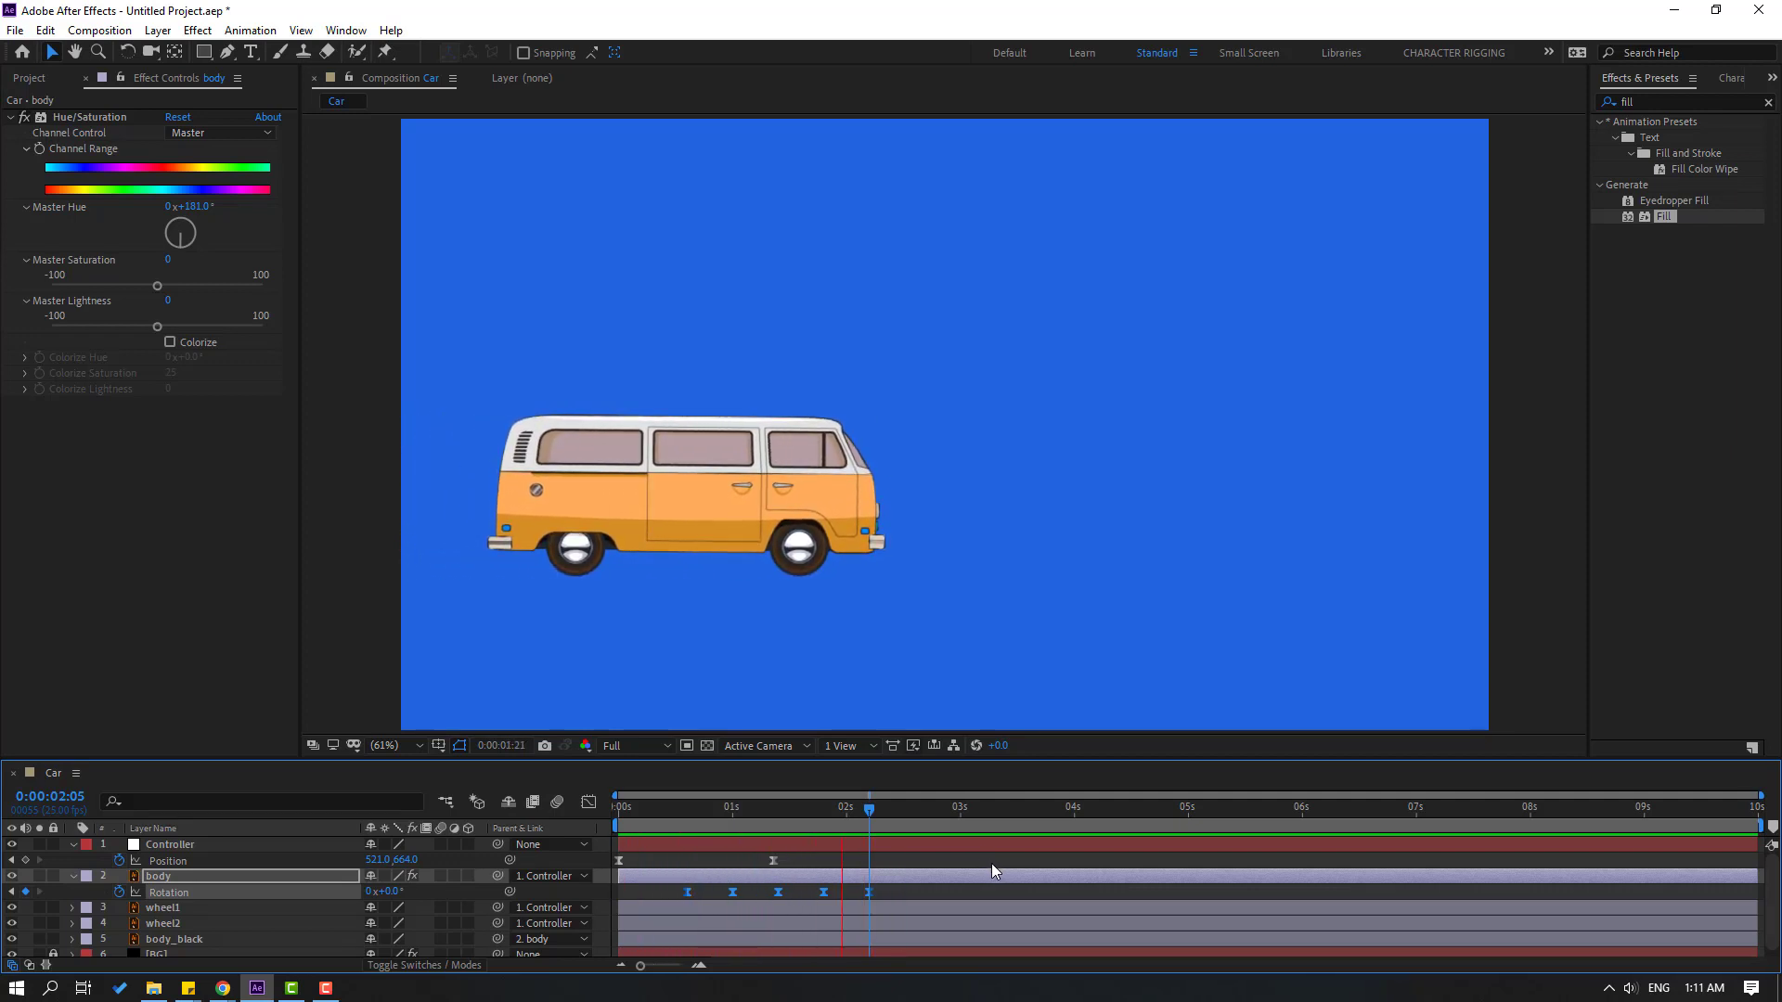
key(space)
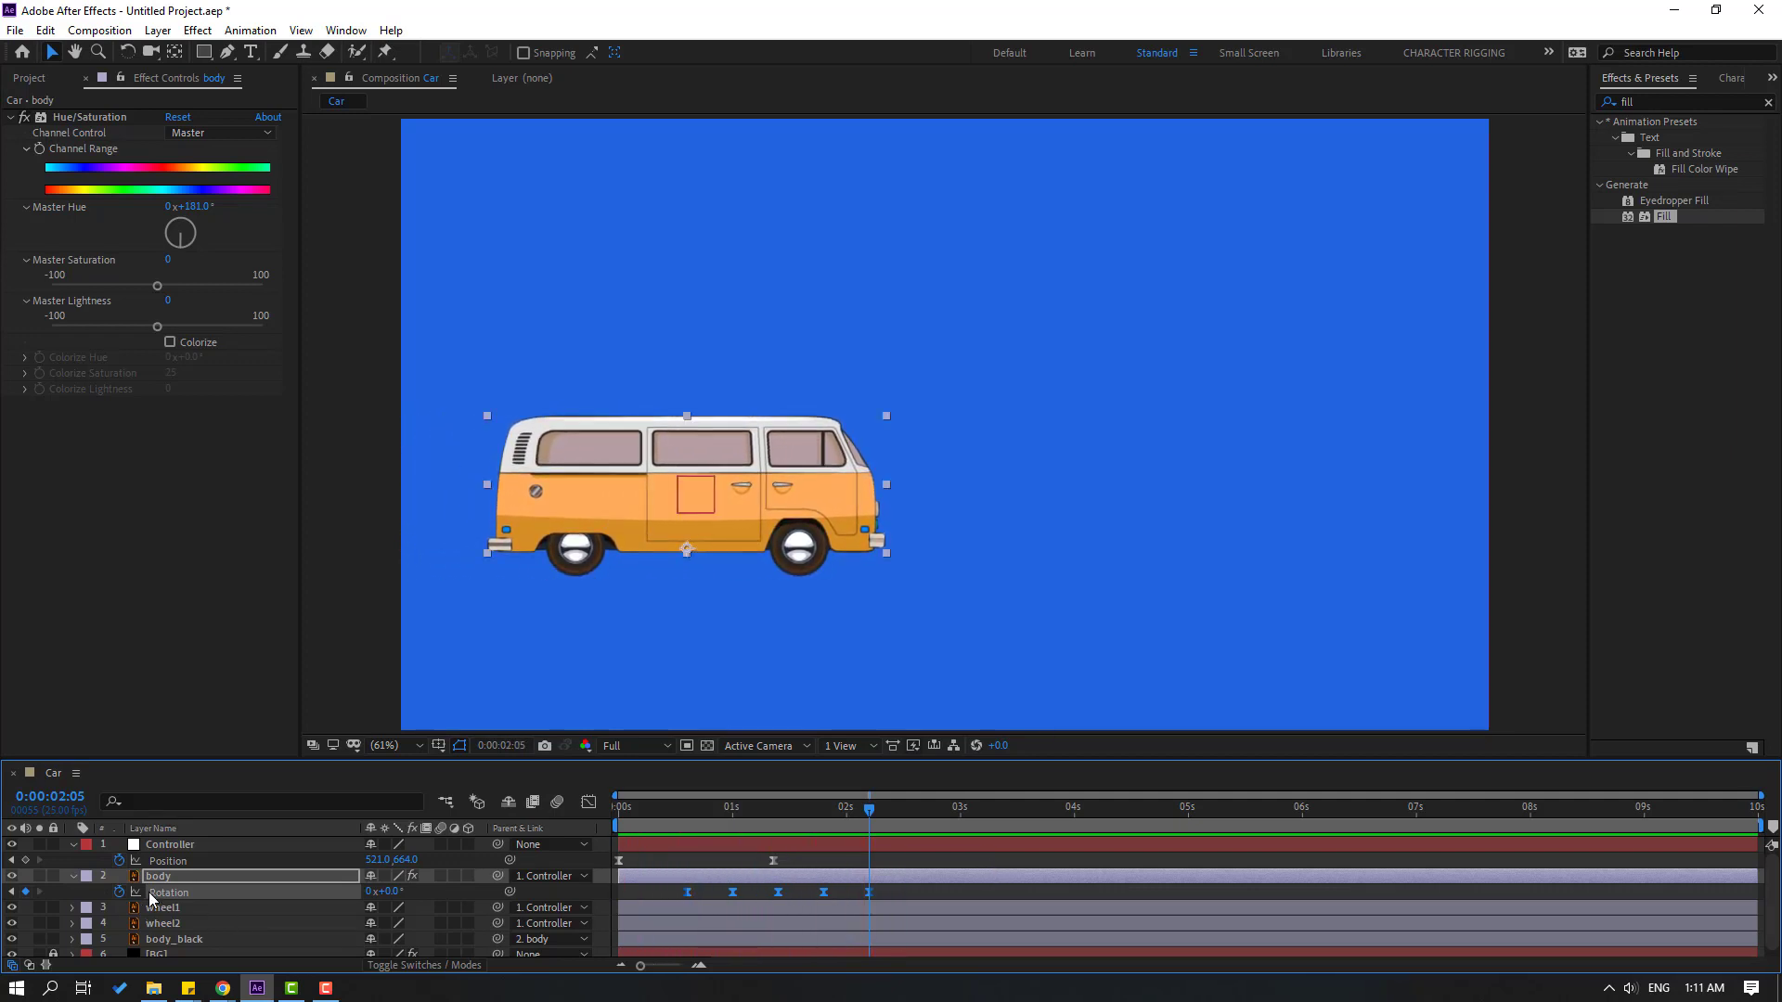
Reveal the body's Position alongside its Rotation and keyframe it at 0:00:00:00
key(shift+p)
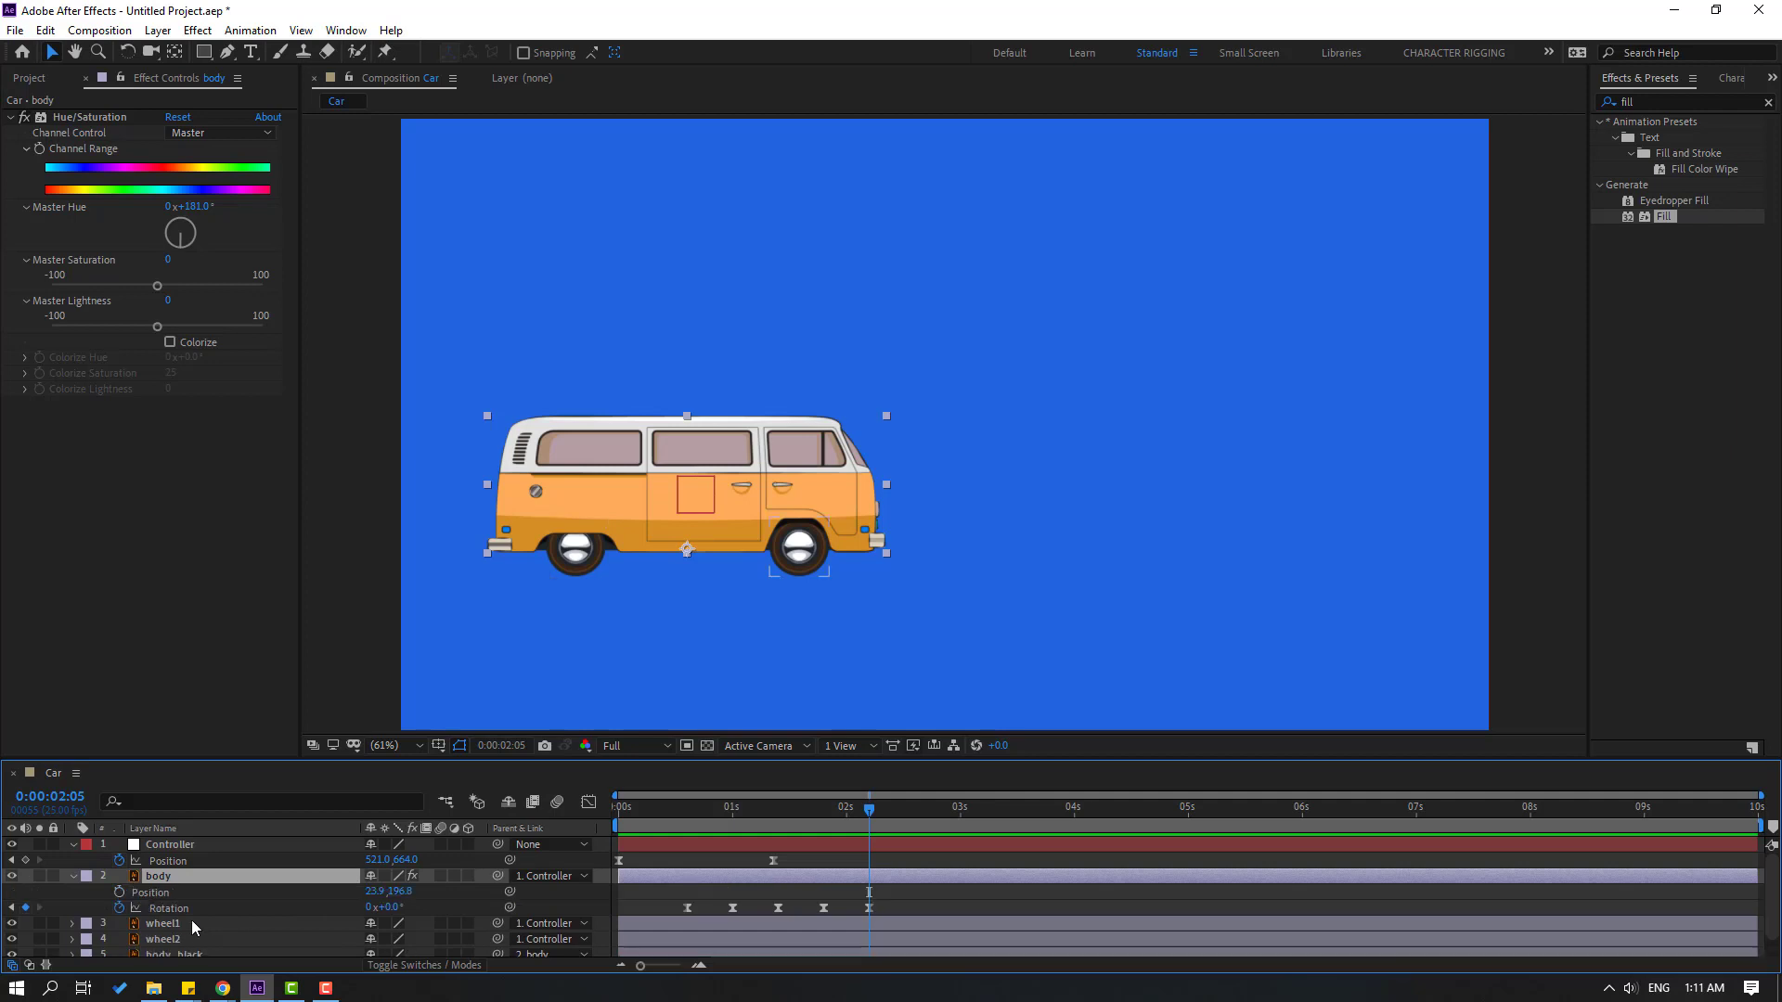
key(Home)
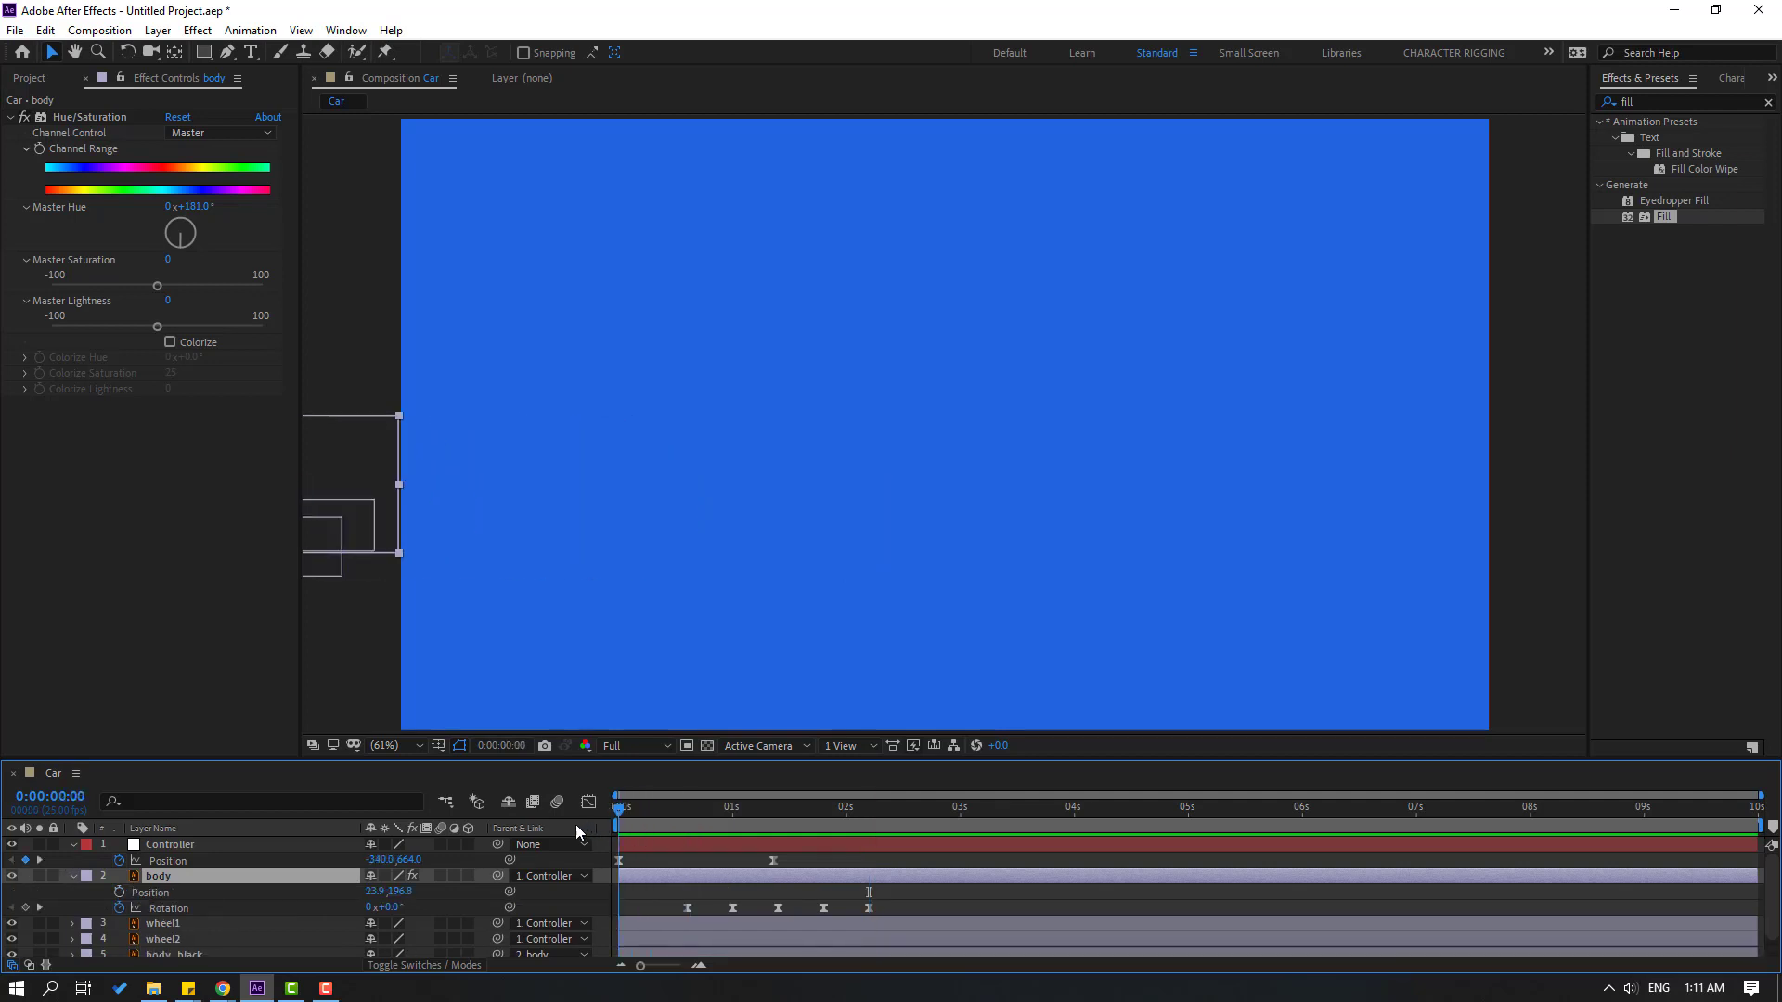
click(130, 889)
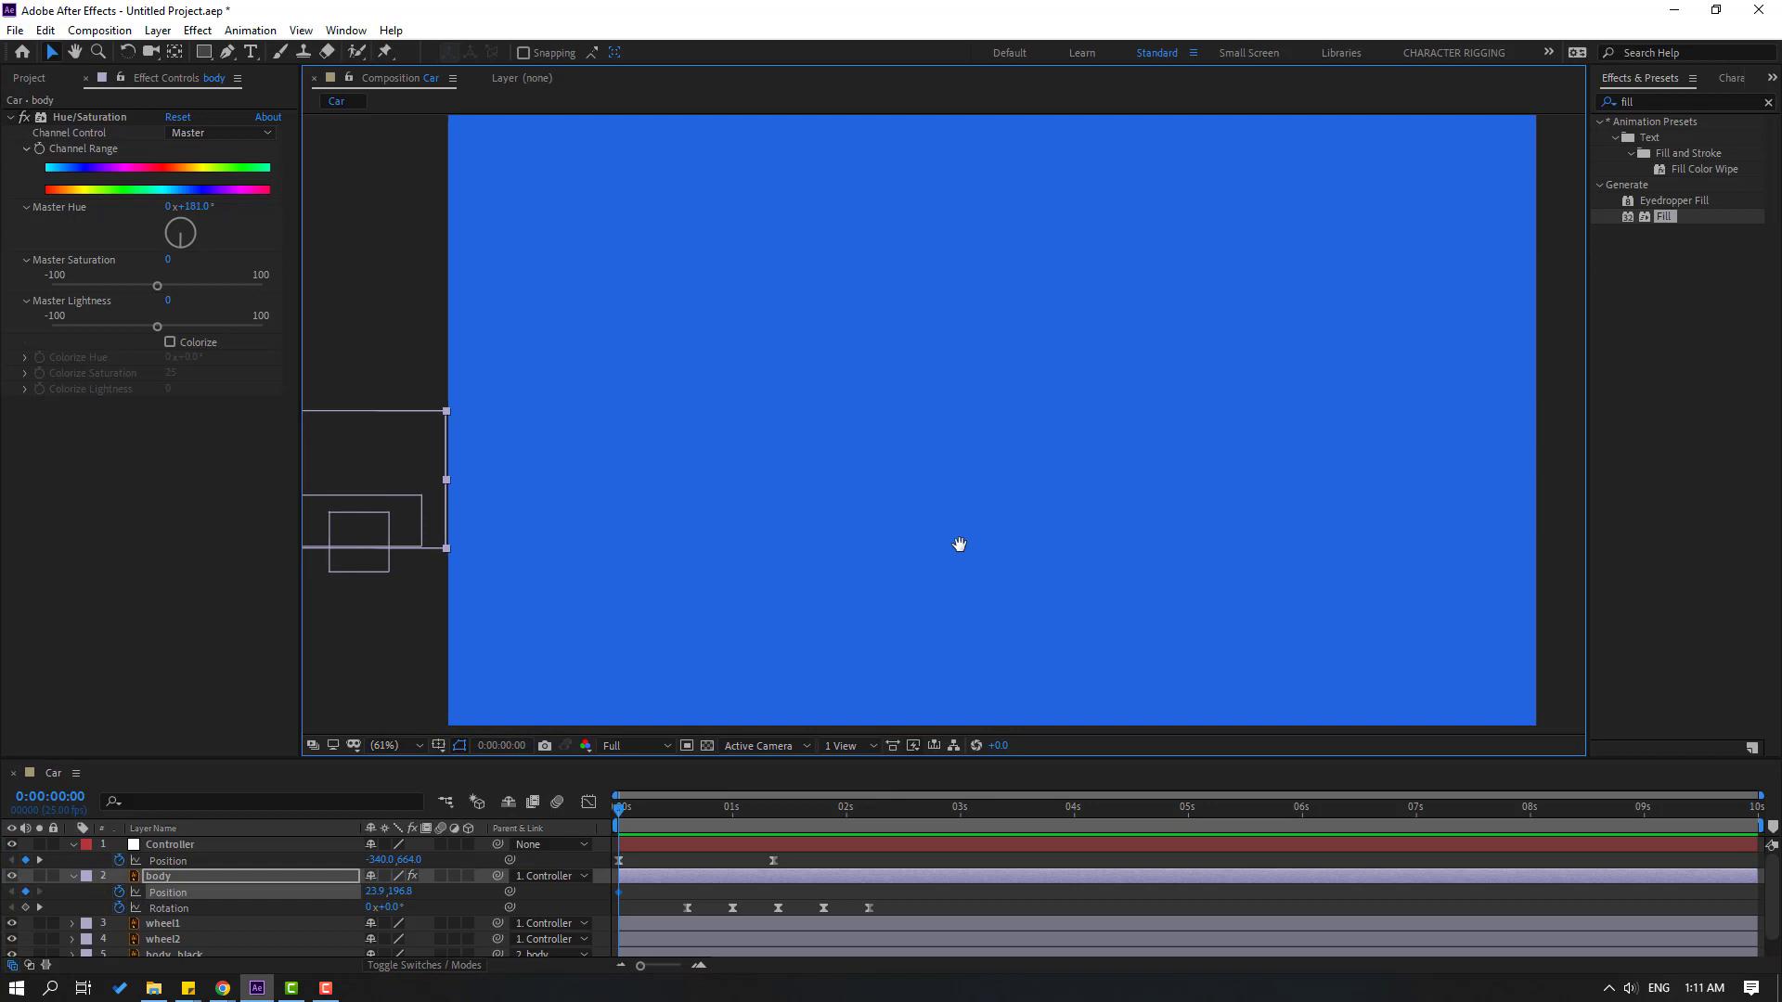
drag(958, 545, 911, 544)
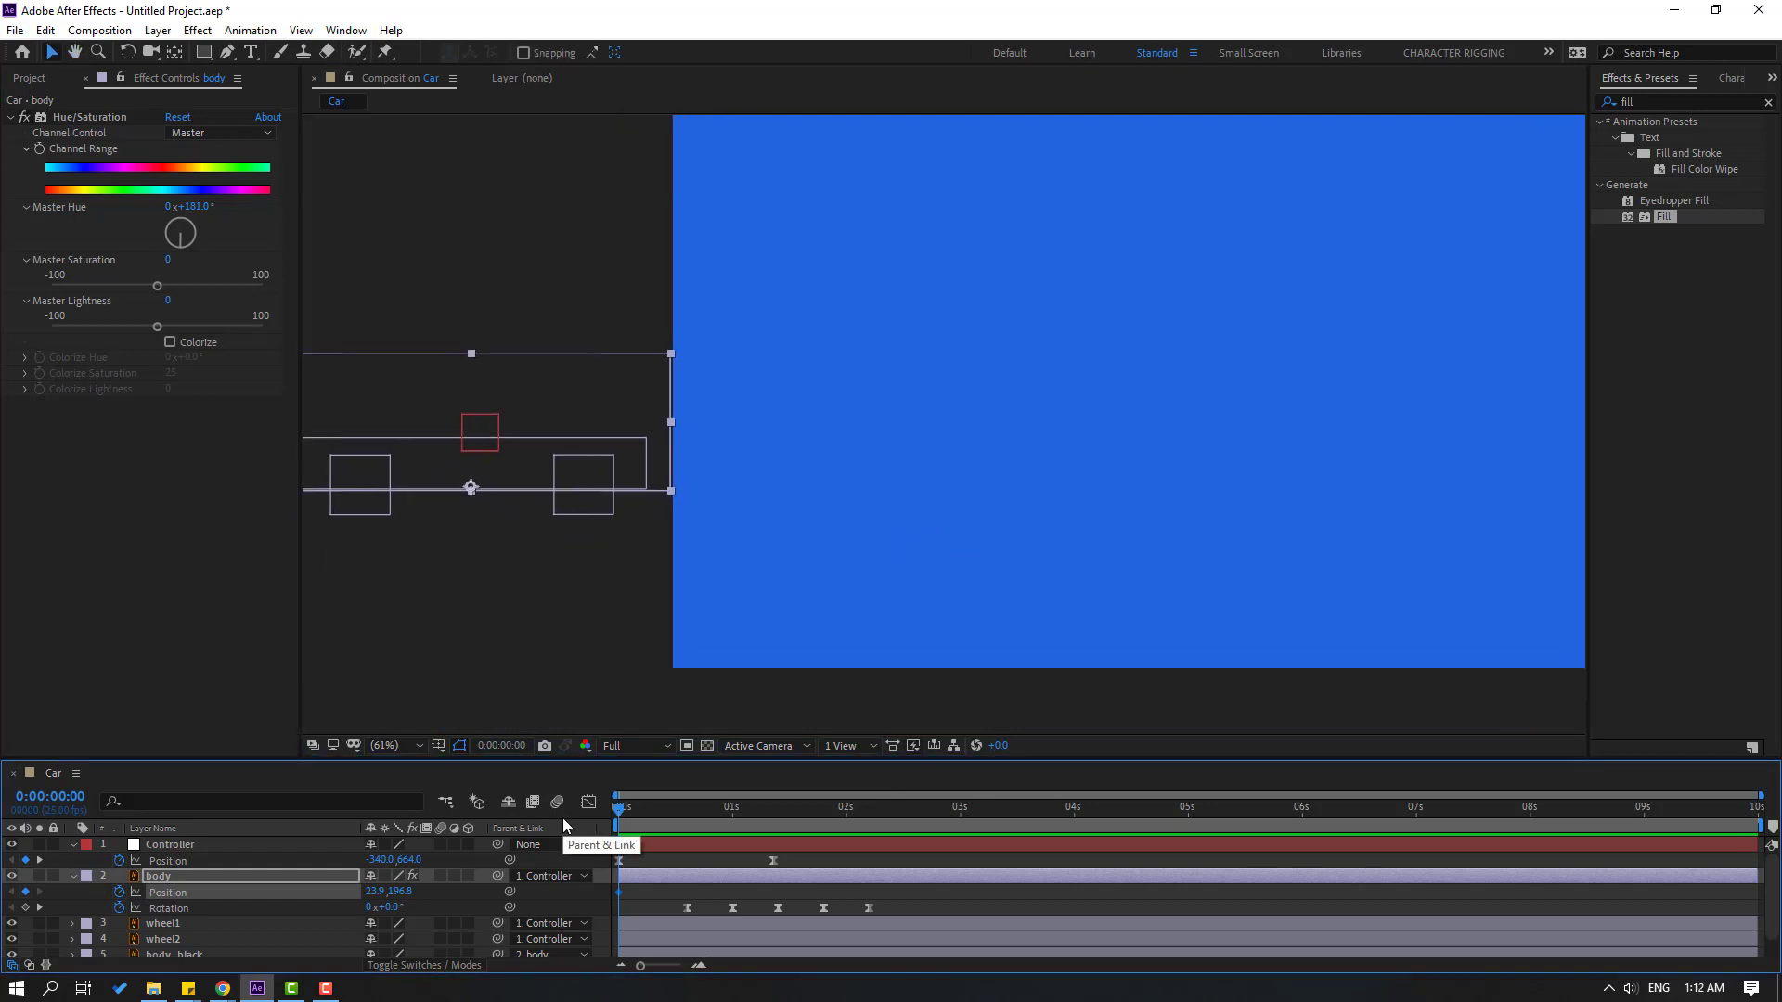
Nudge the body down to Position 23.9, 224.5 at 0:00:00:06
key(space)
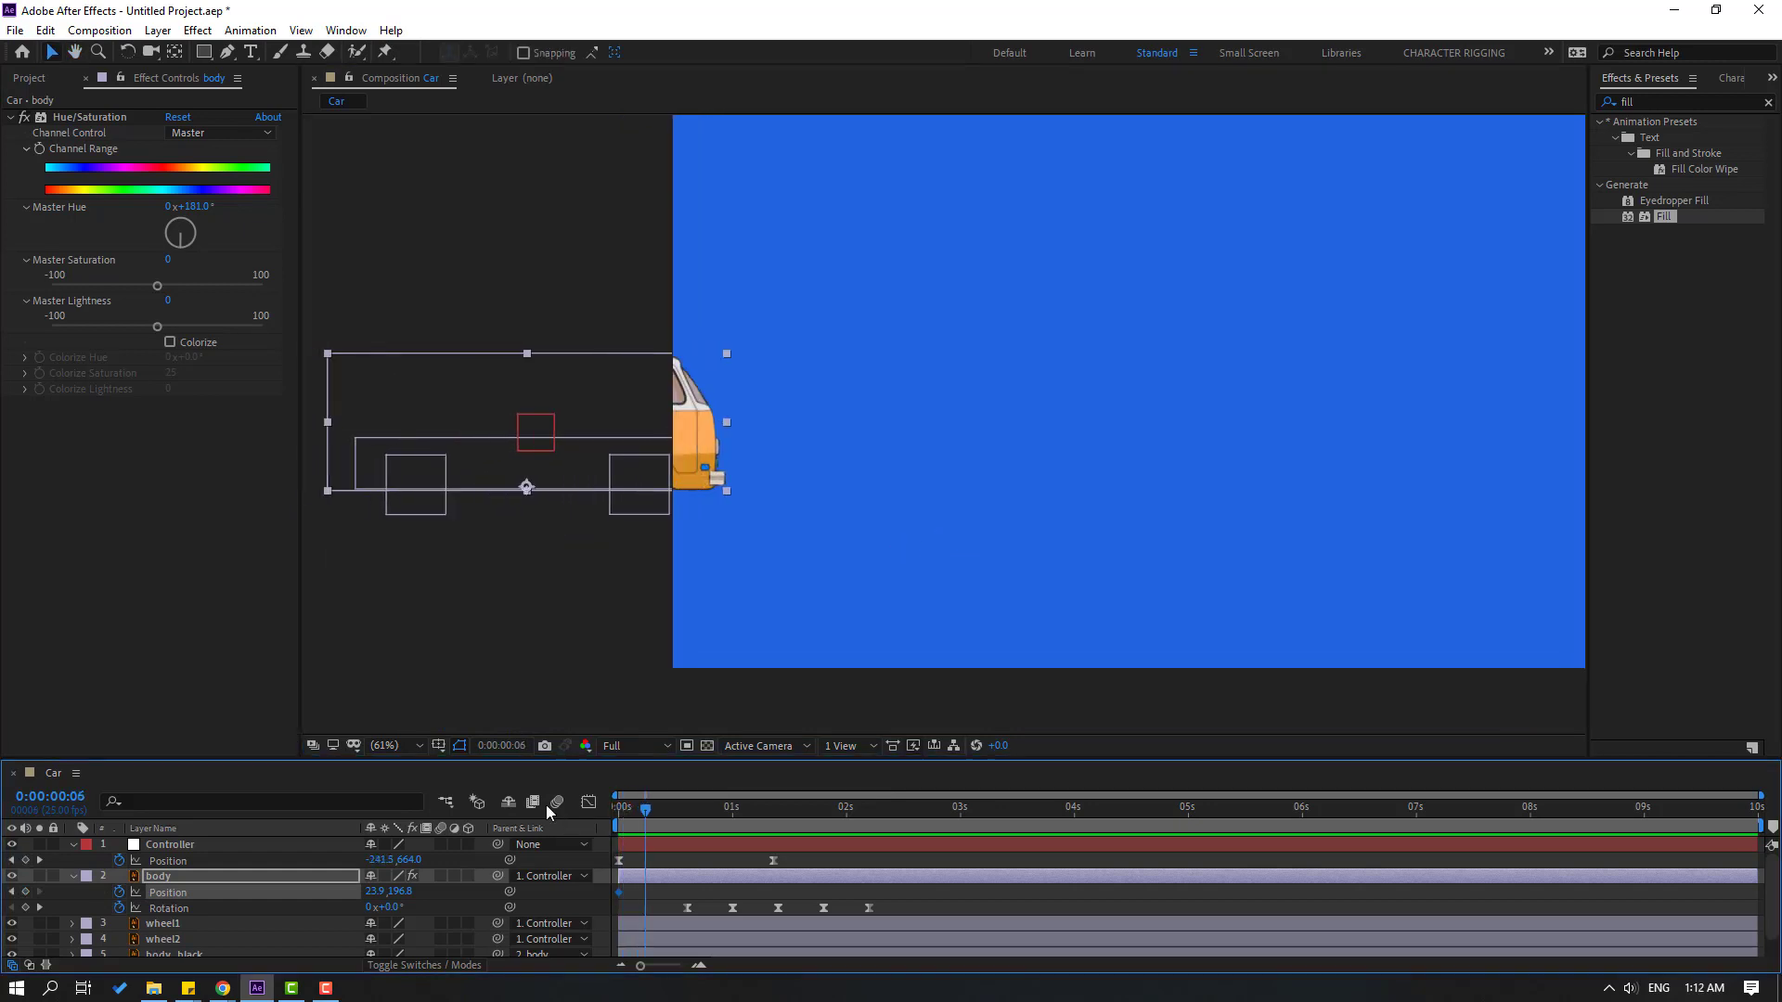
key(Down)
key(Down)
key(Down)
key(Down)
key(Down)
key(Down)
key(Down)
key(Down)
key(Down)
key(Down)
key(Down)
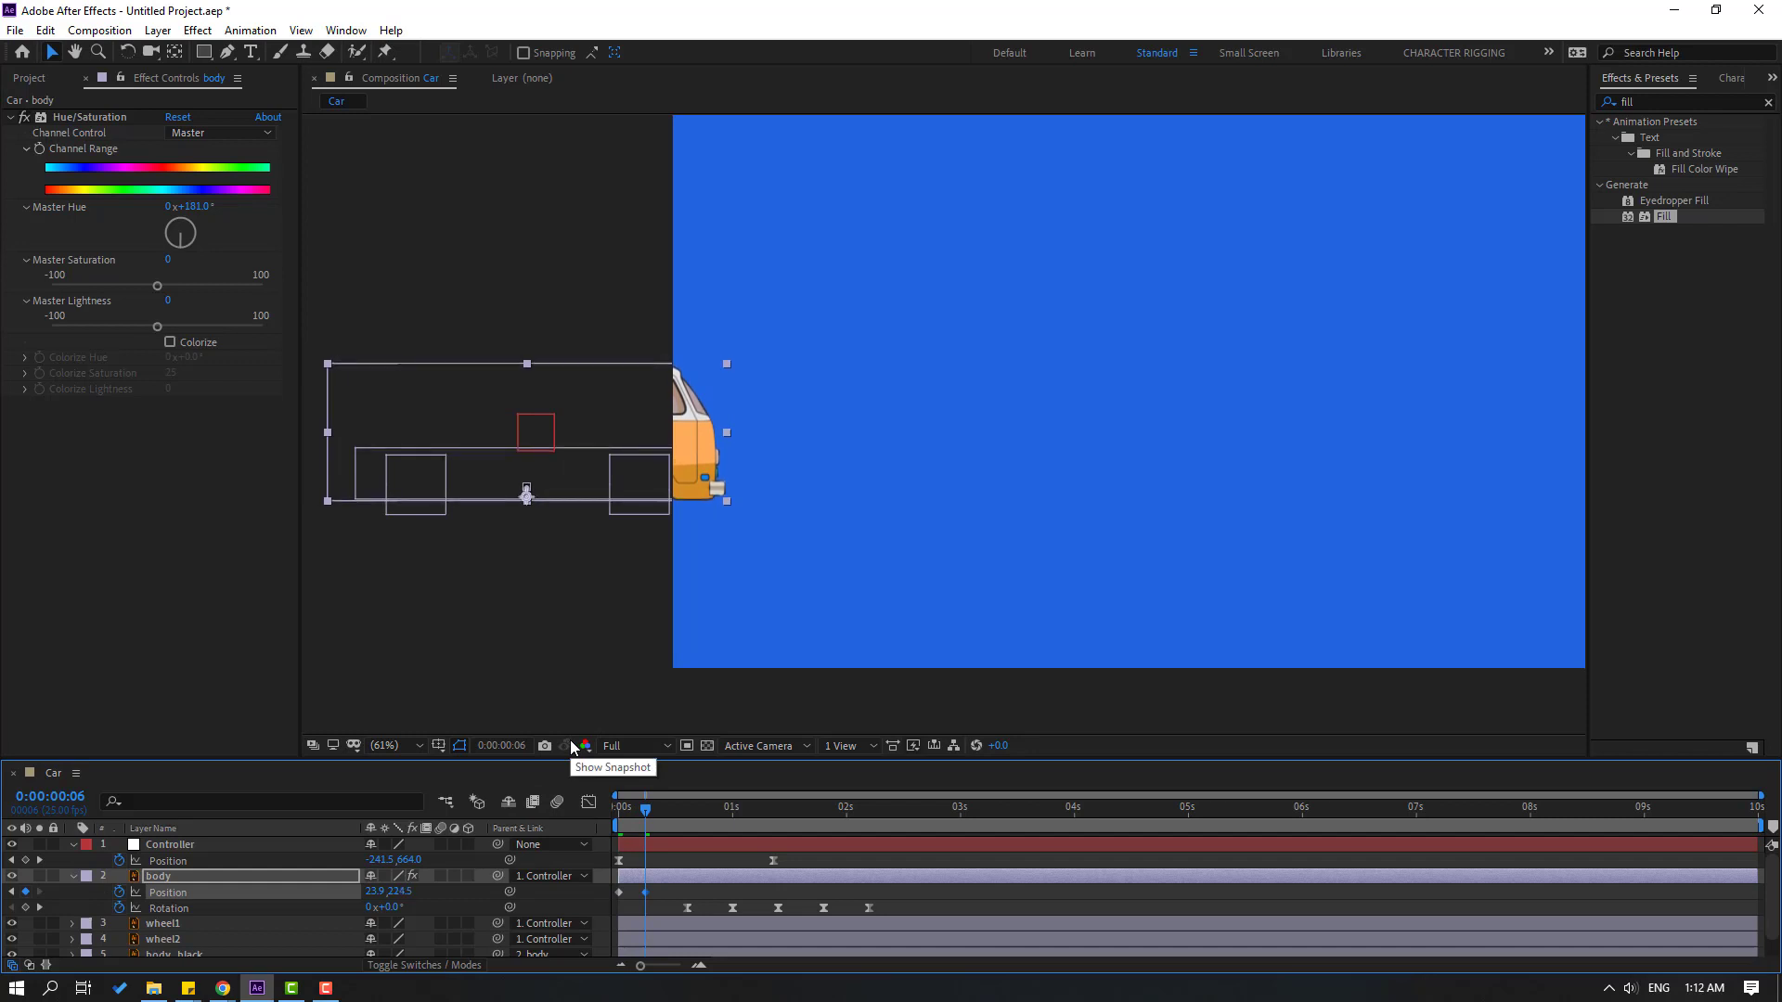
Return the body's Position to 23.9, 196.8 at 0:00:00:12 and apply Easy Ease to its three Position keyframes
key(space)
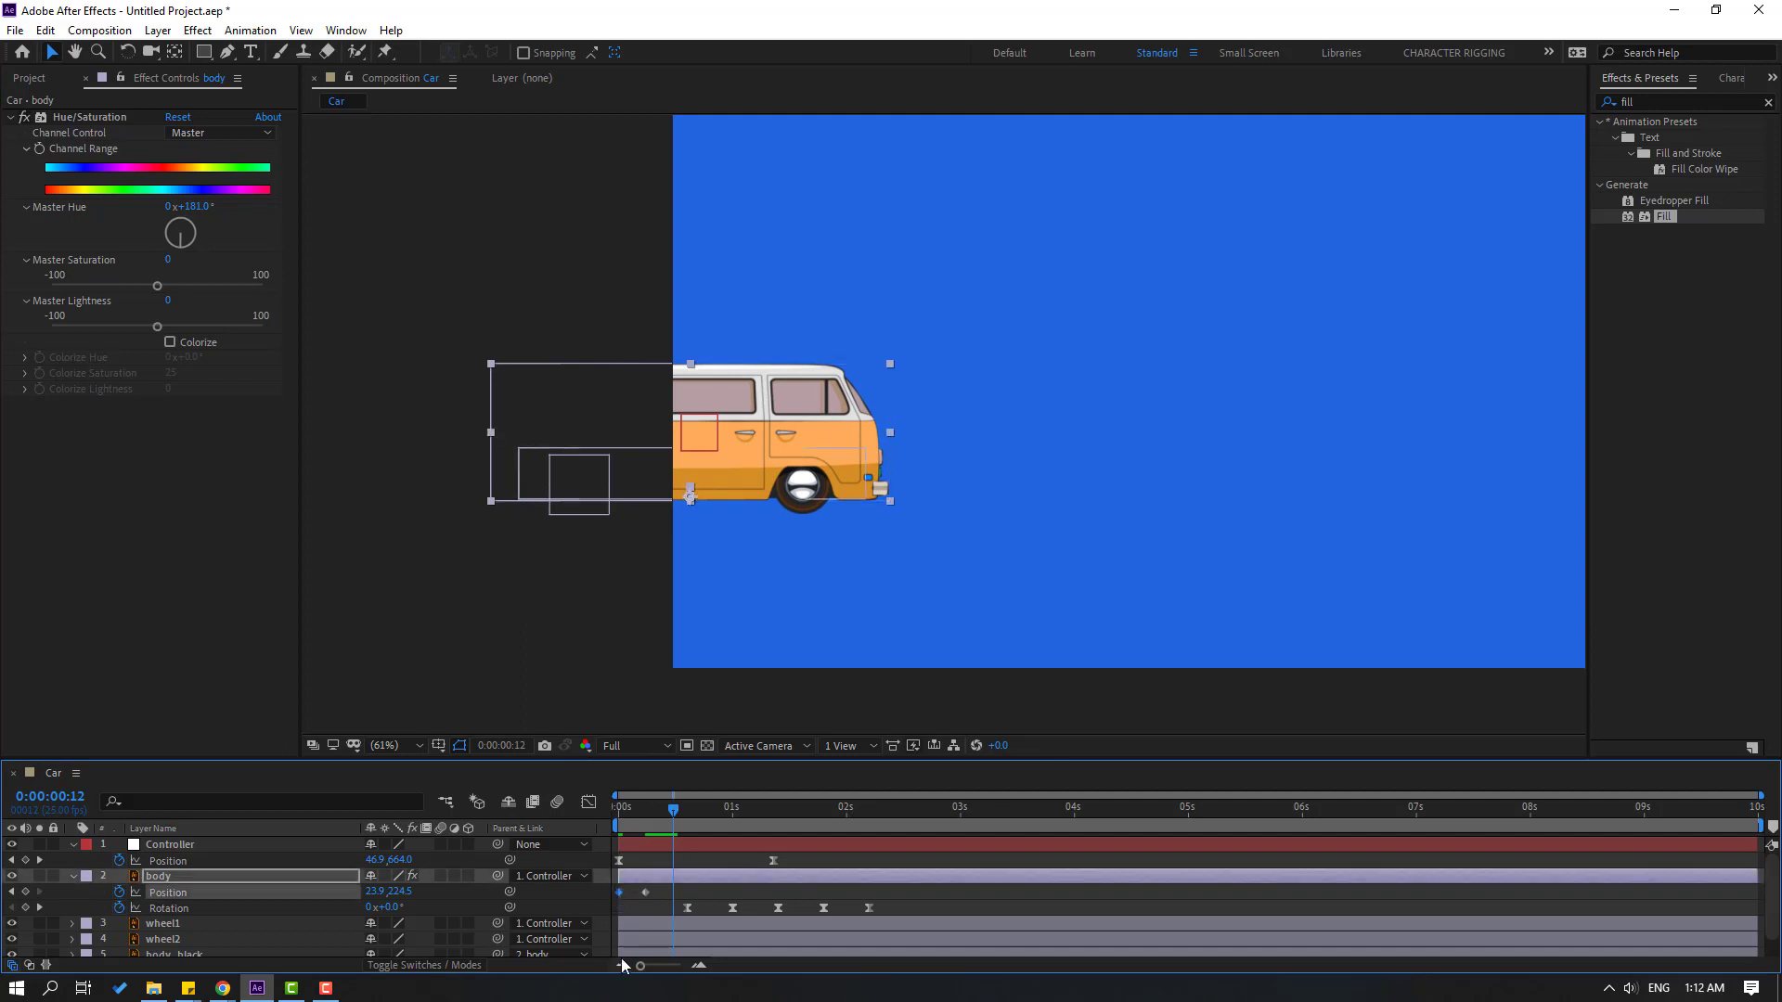
key(shift+Up)
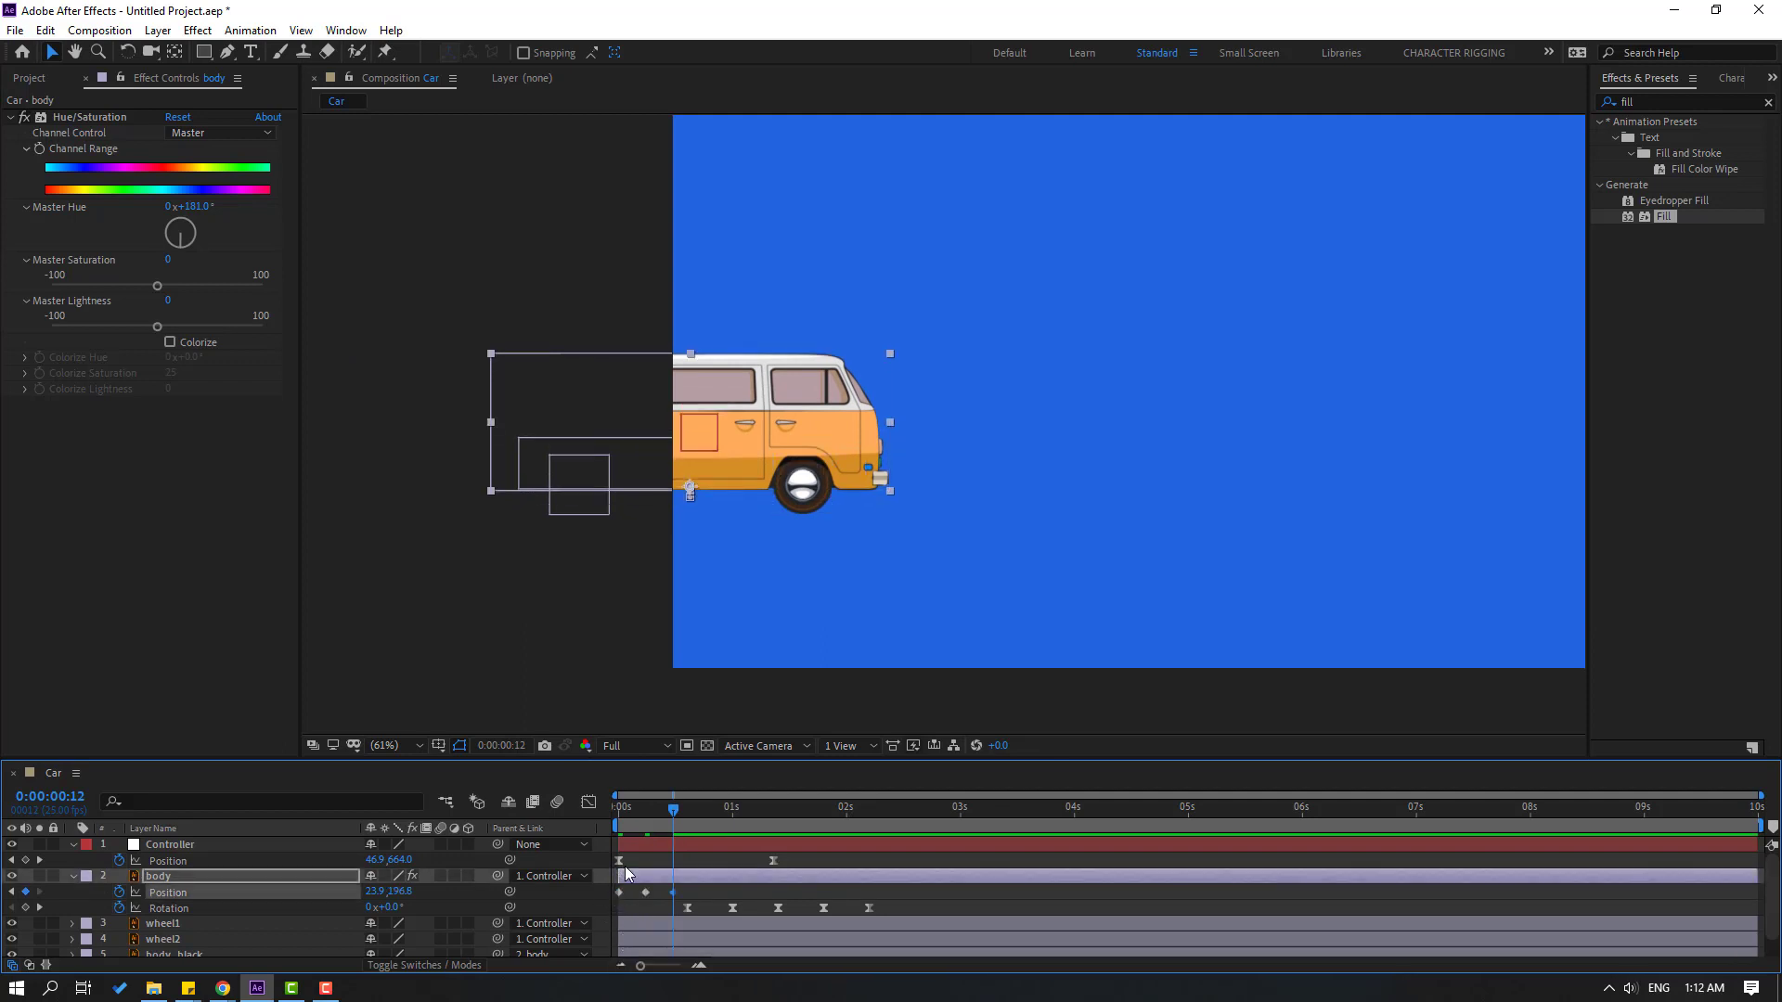
right_click(618, 892)
mouse_move(724, 878)
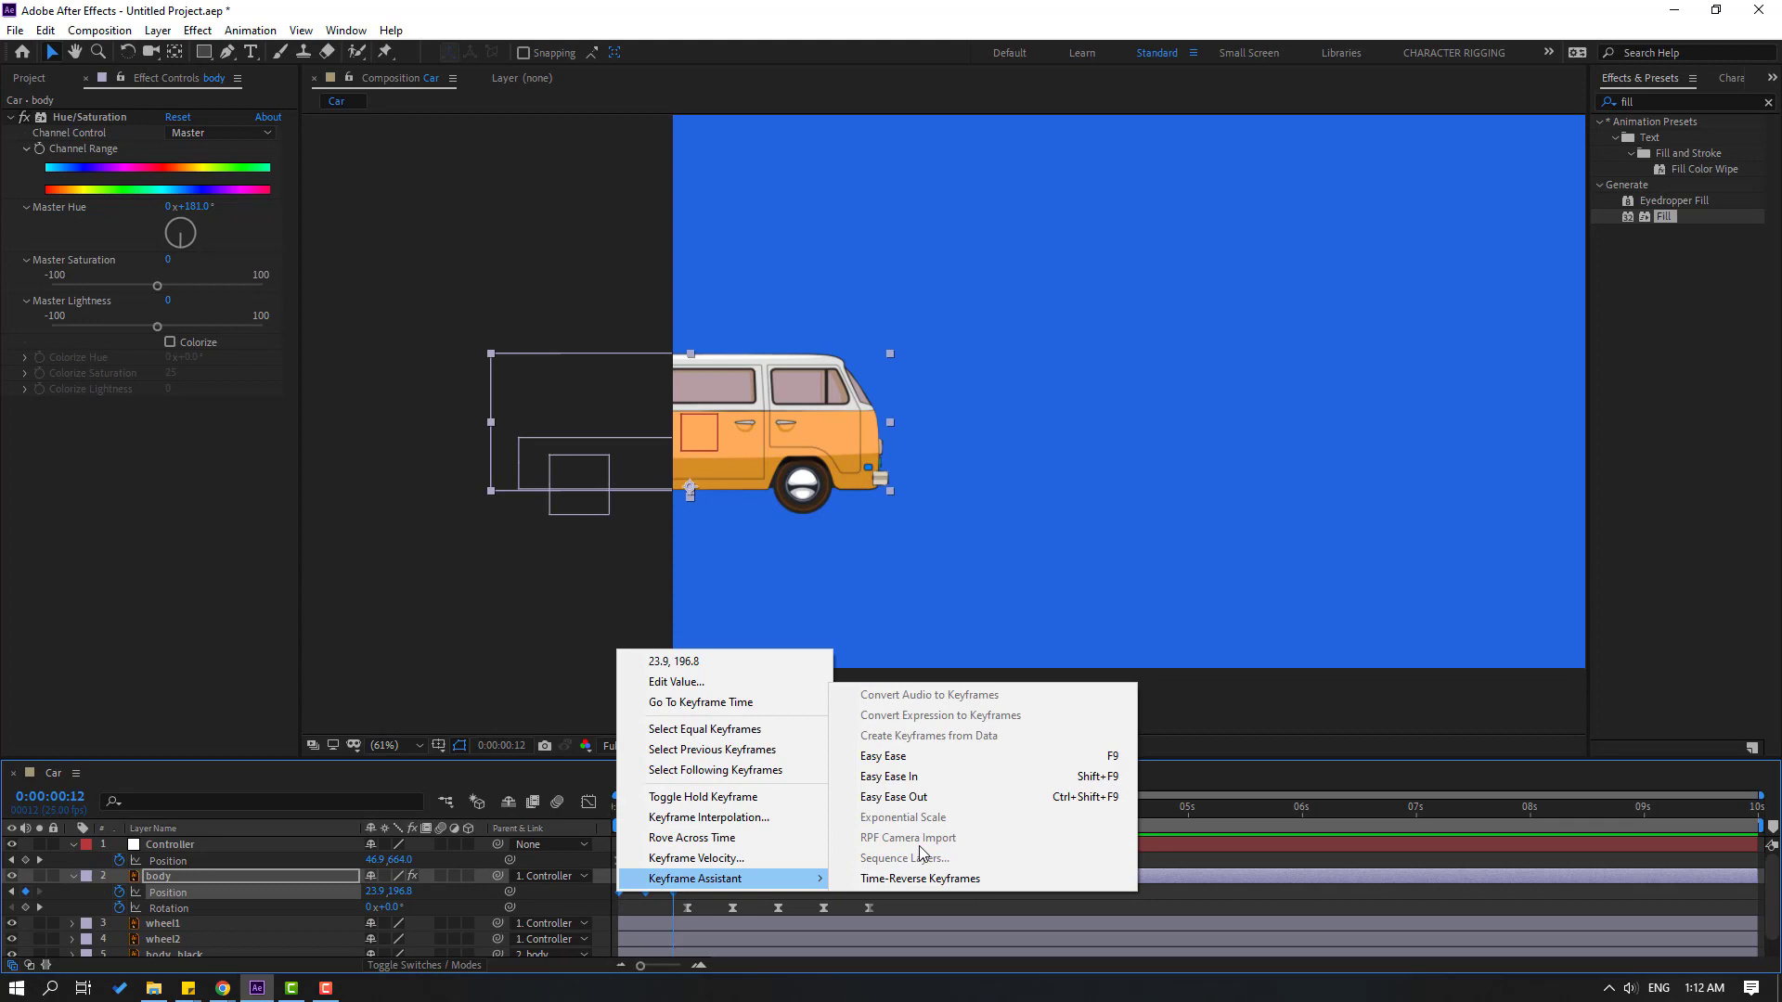
click(899, 757)
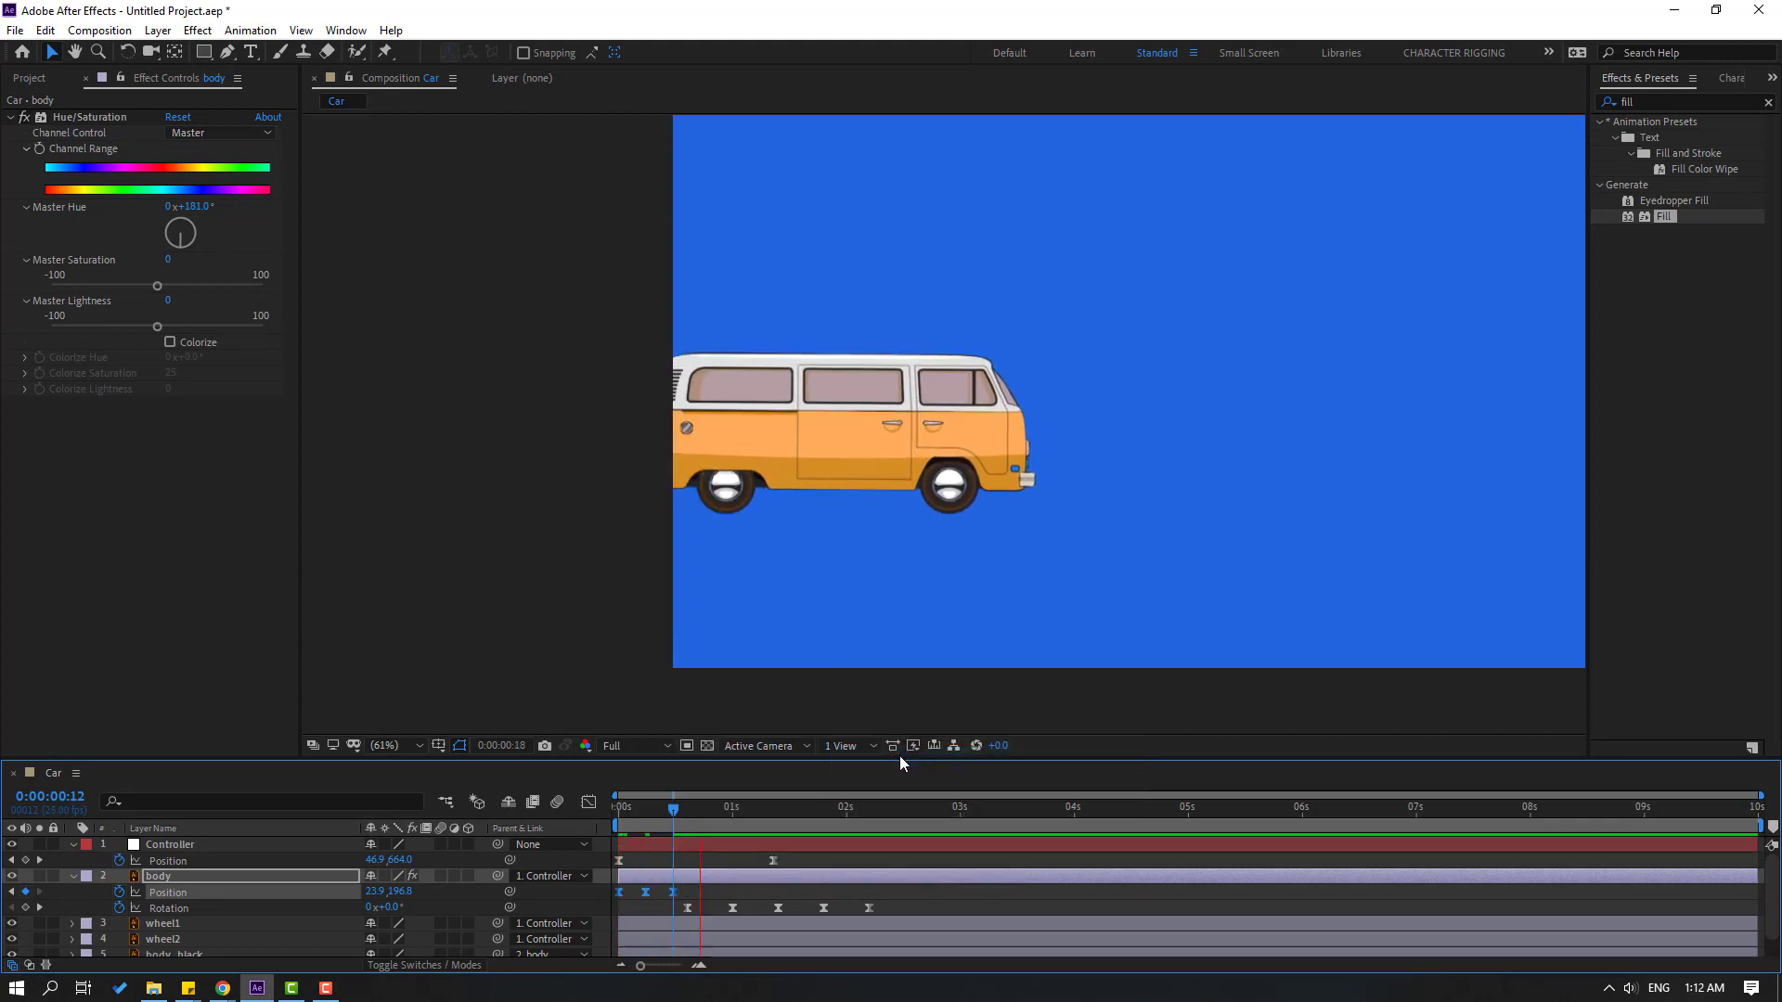
Repeat the body's bounce by pasting its copied Position keyframes at 0:00:00:12 and 0:00:00:24, and preview it
drag(707, 889, 599, 904)
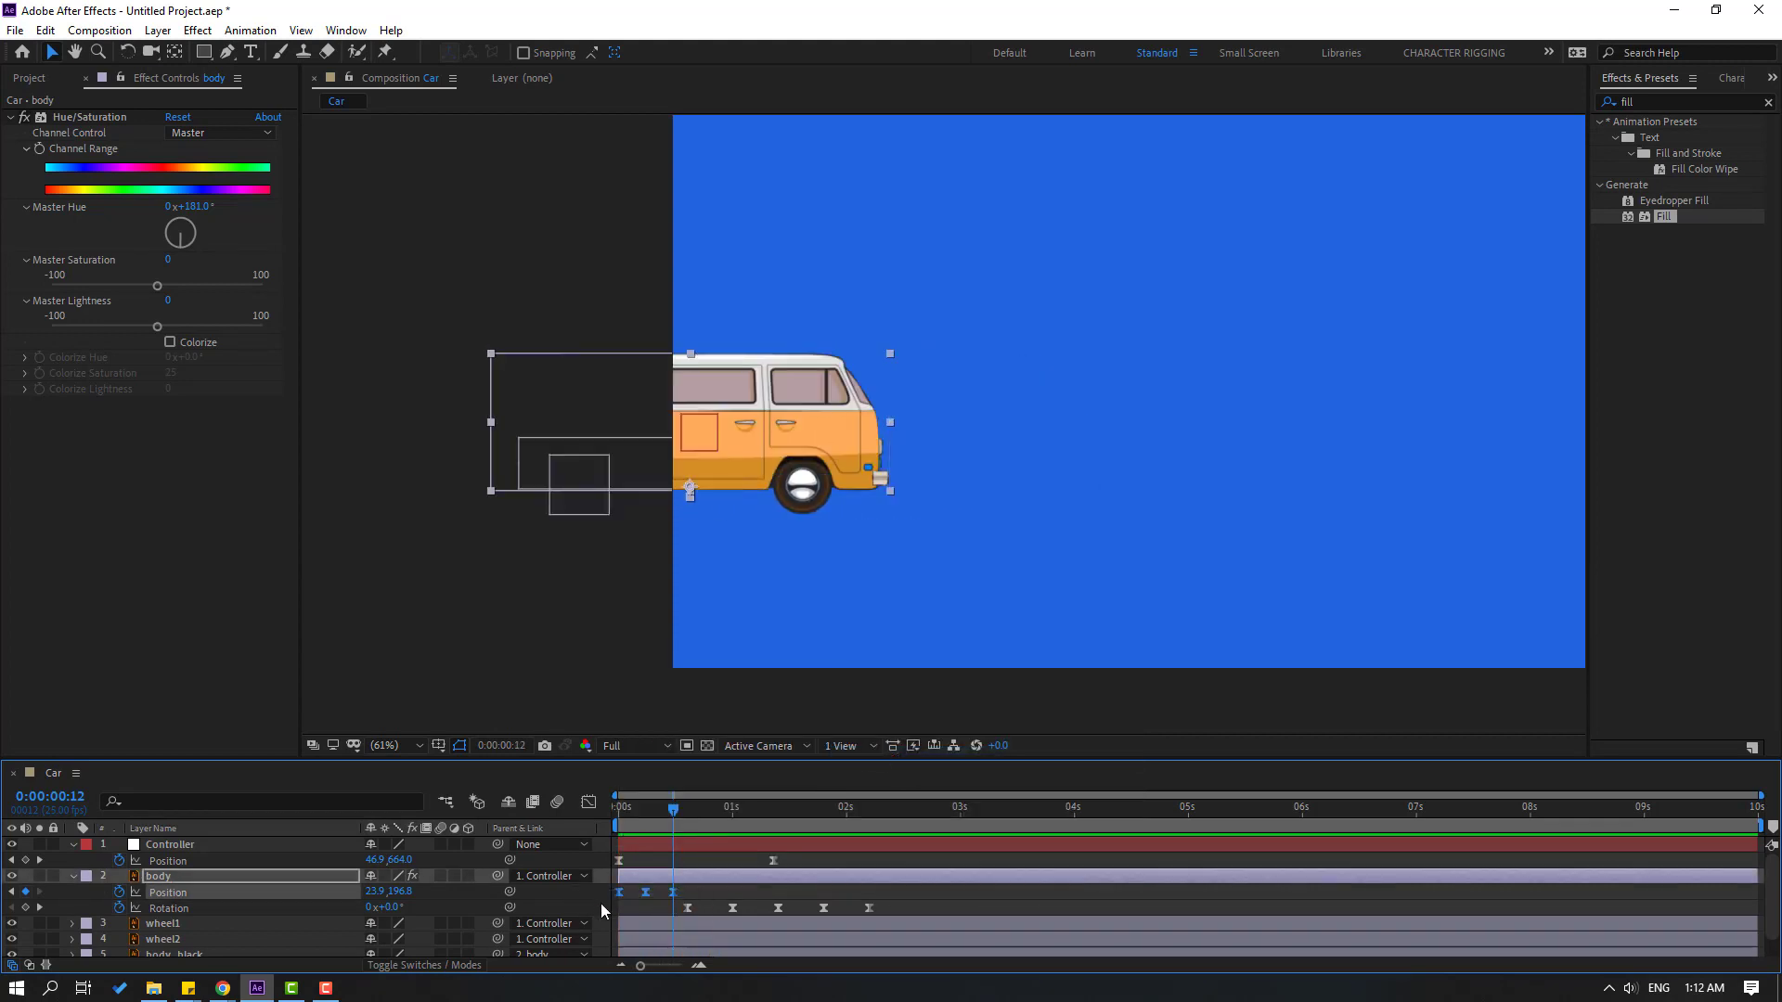
click(730, 811)
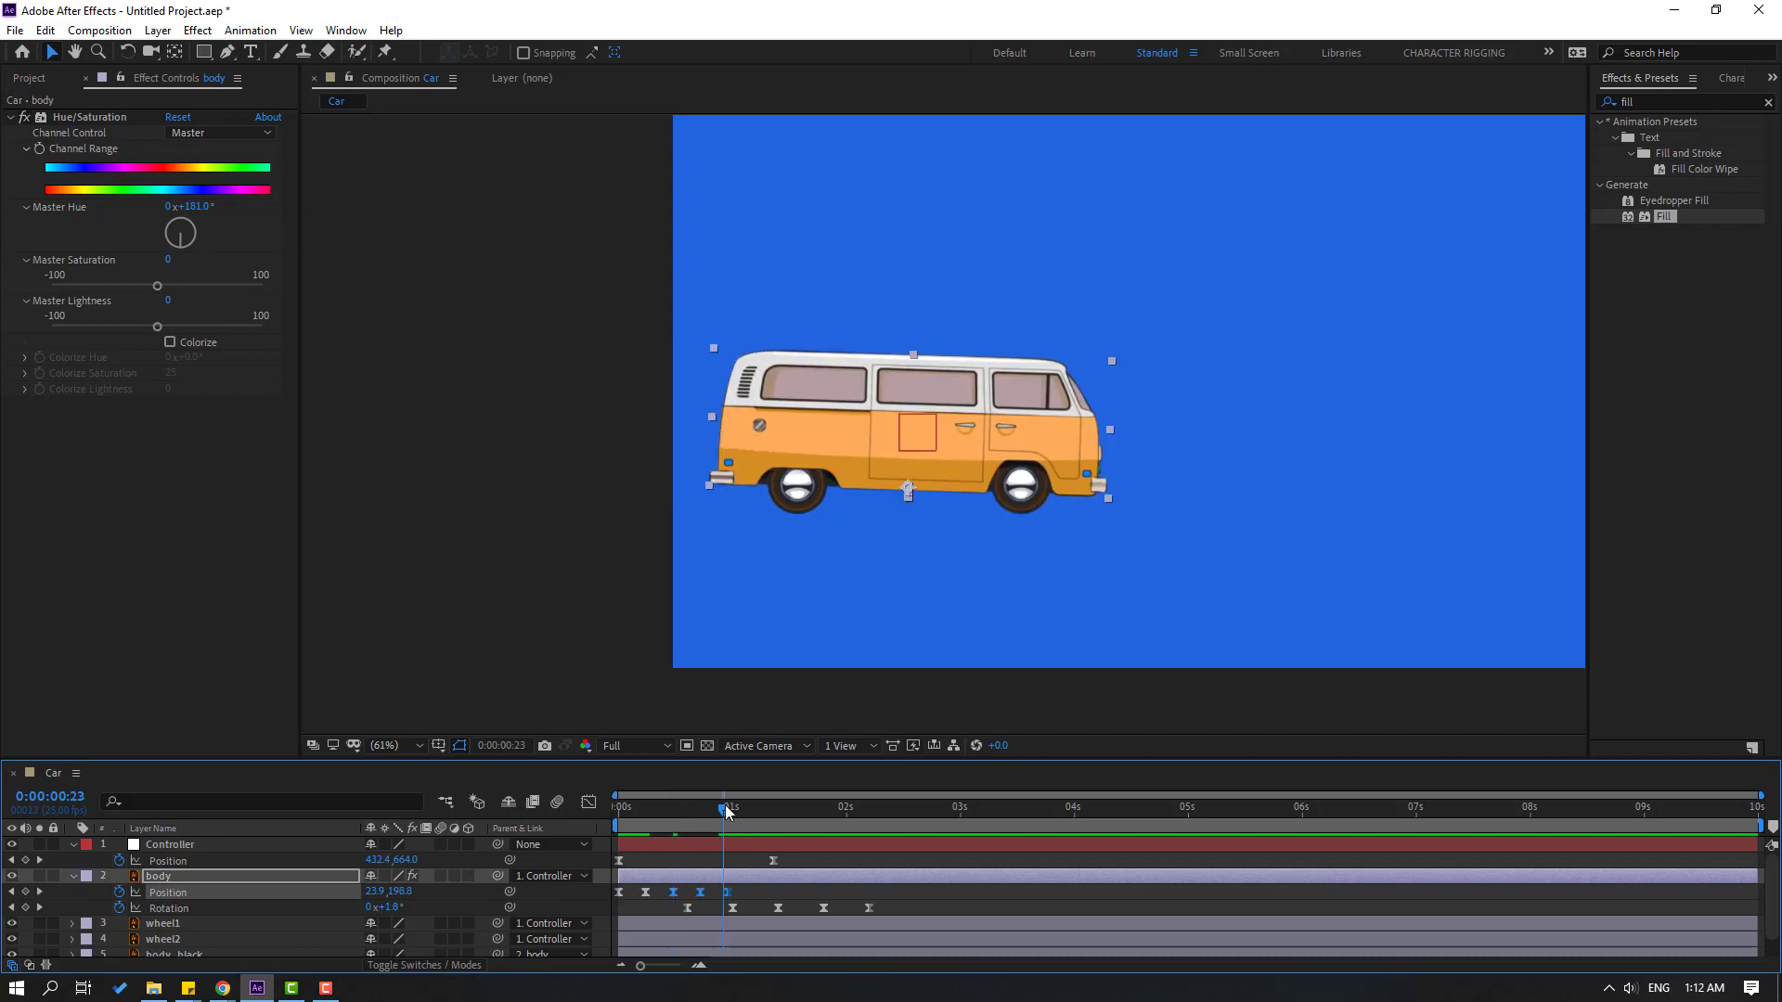
key(ctrl+v)
key(space)
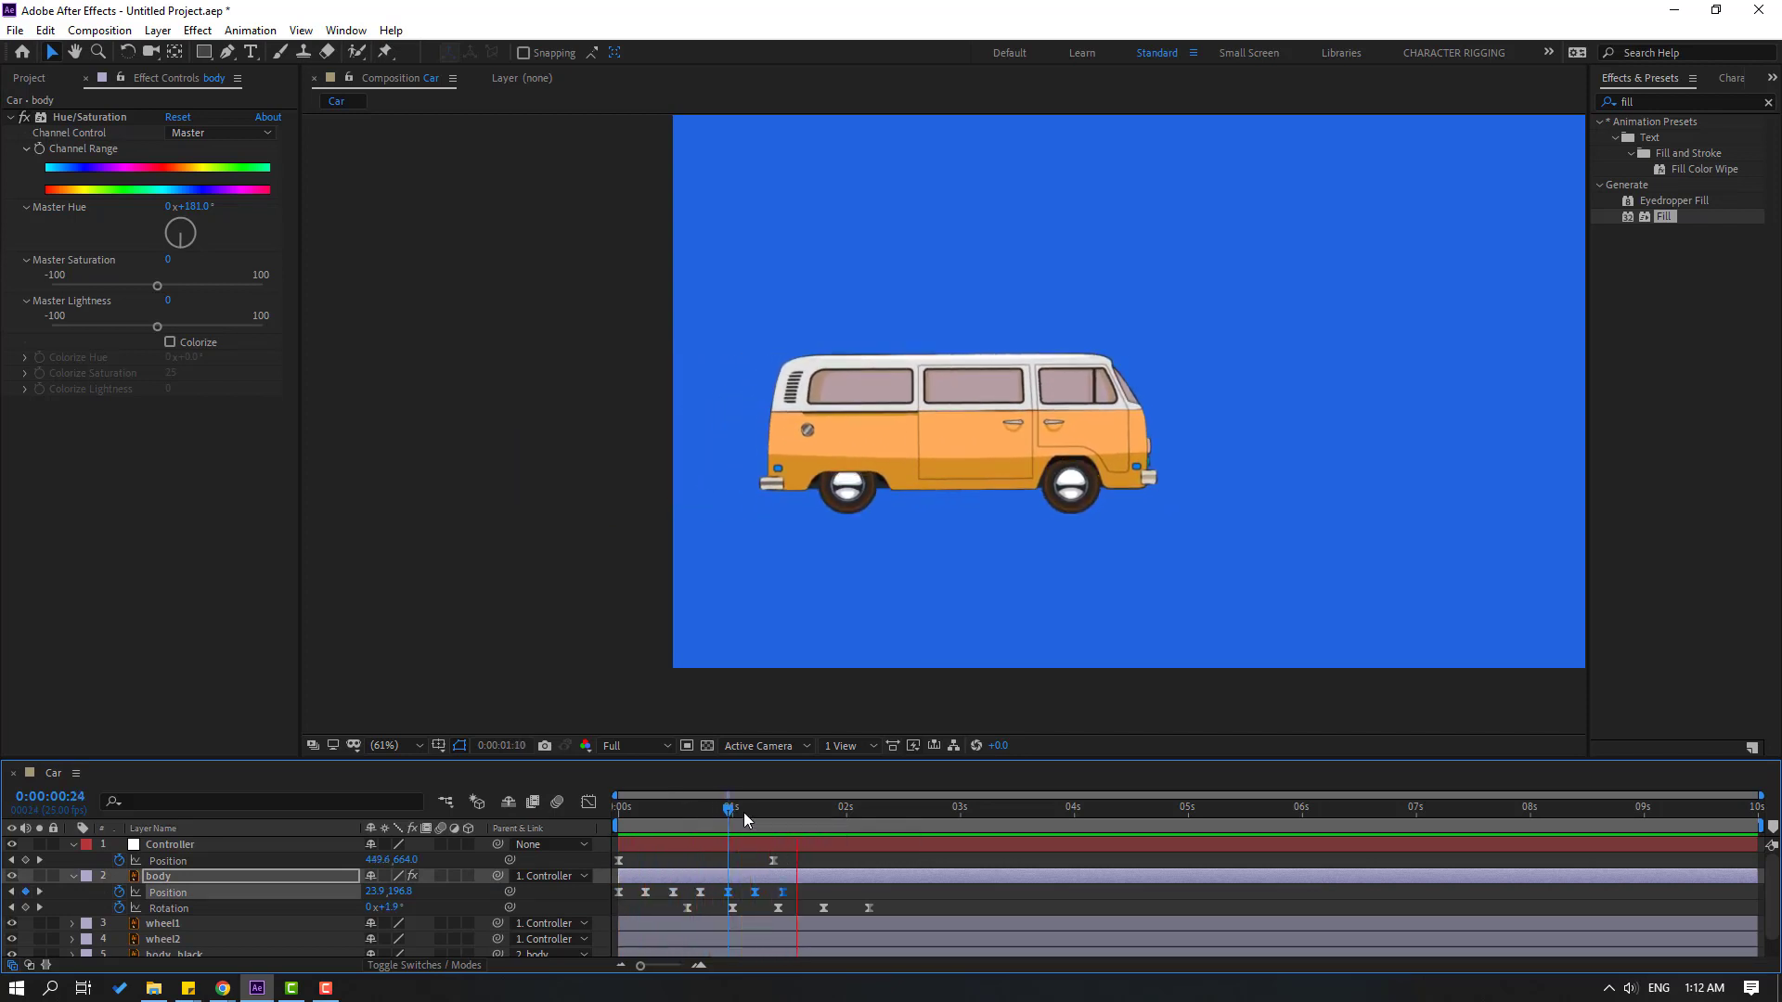
key(space)
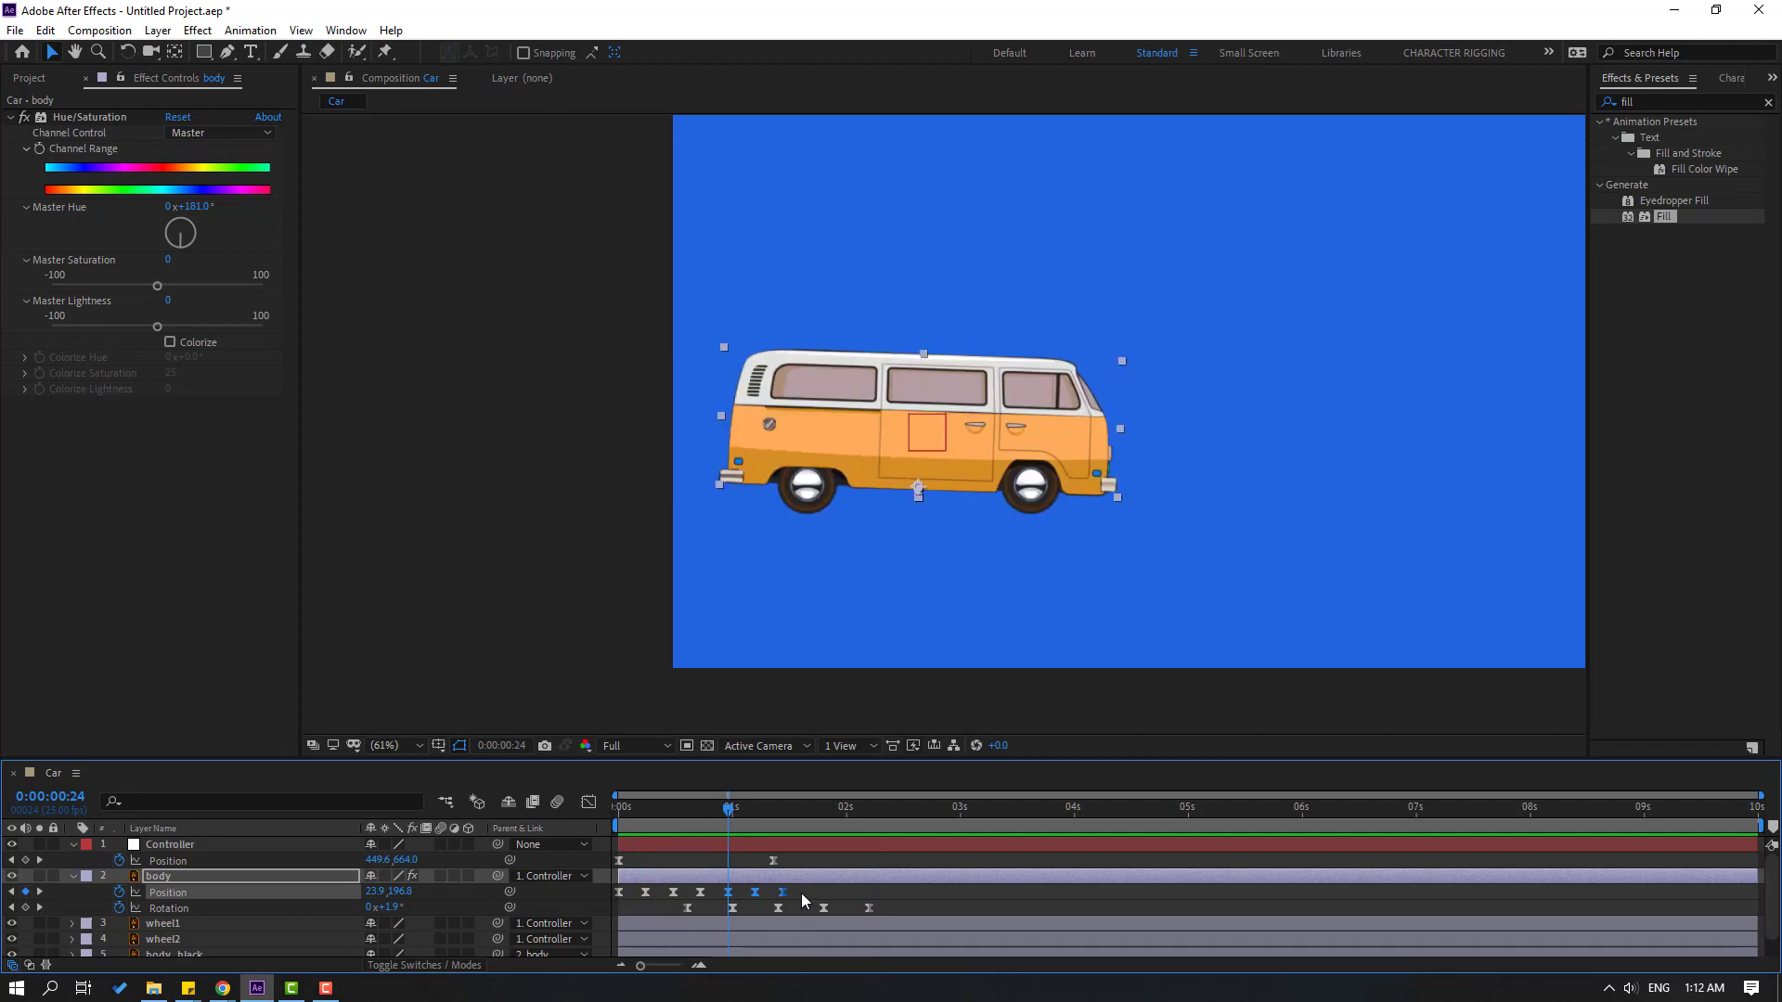
Stretch all of the body's Position keyframes proportionally over a longer time to slow the bounce, and preview it
click(168, 892)
drag(782, 898, 838, 898)
key(space)
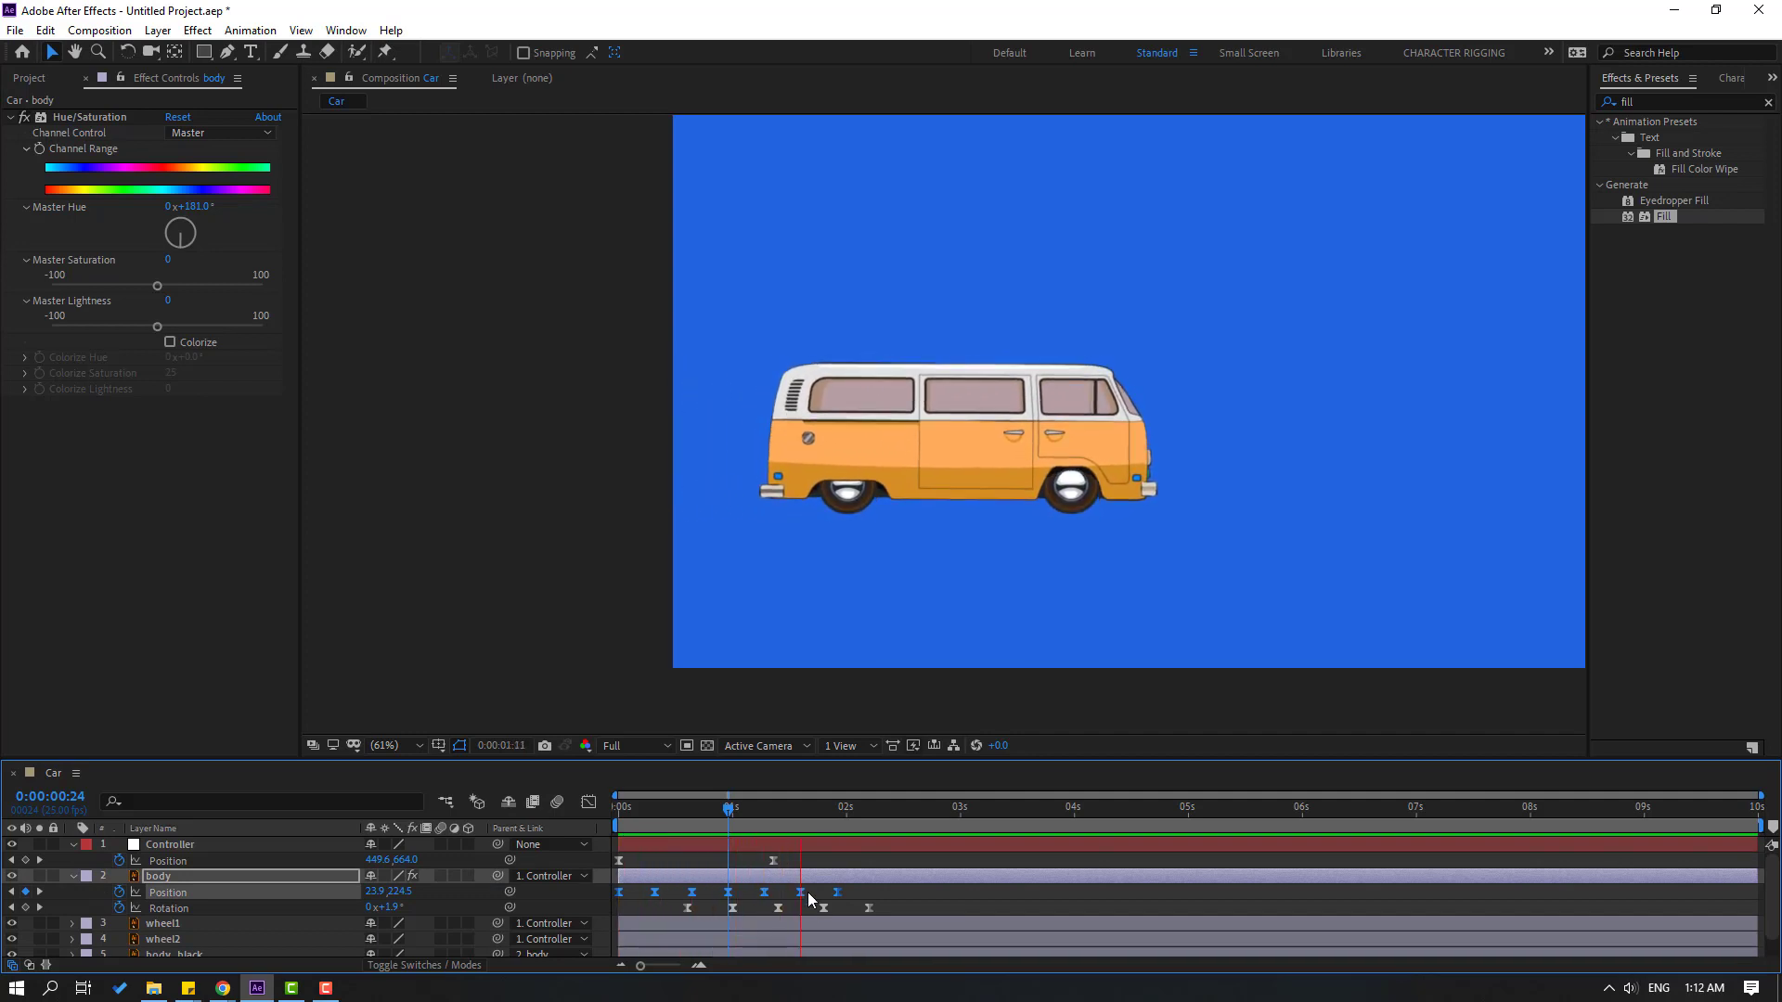
key(space)
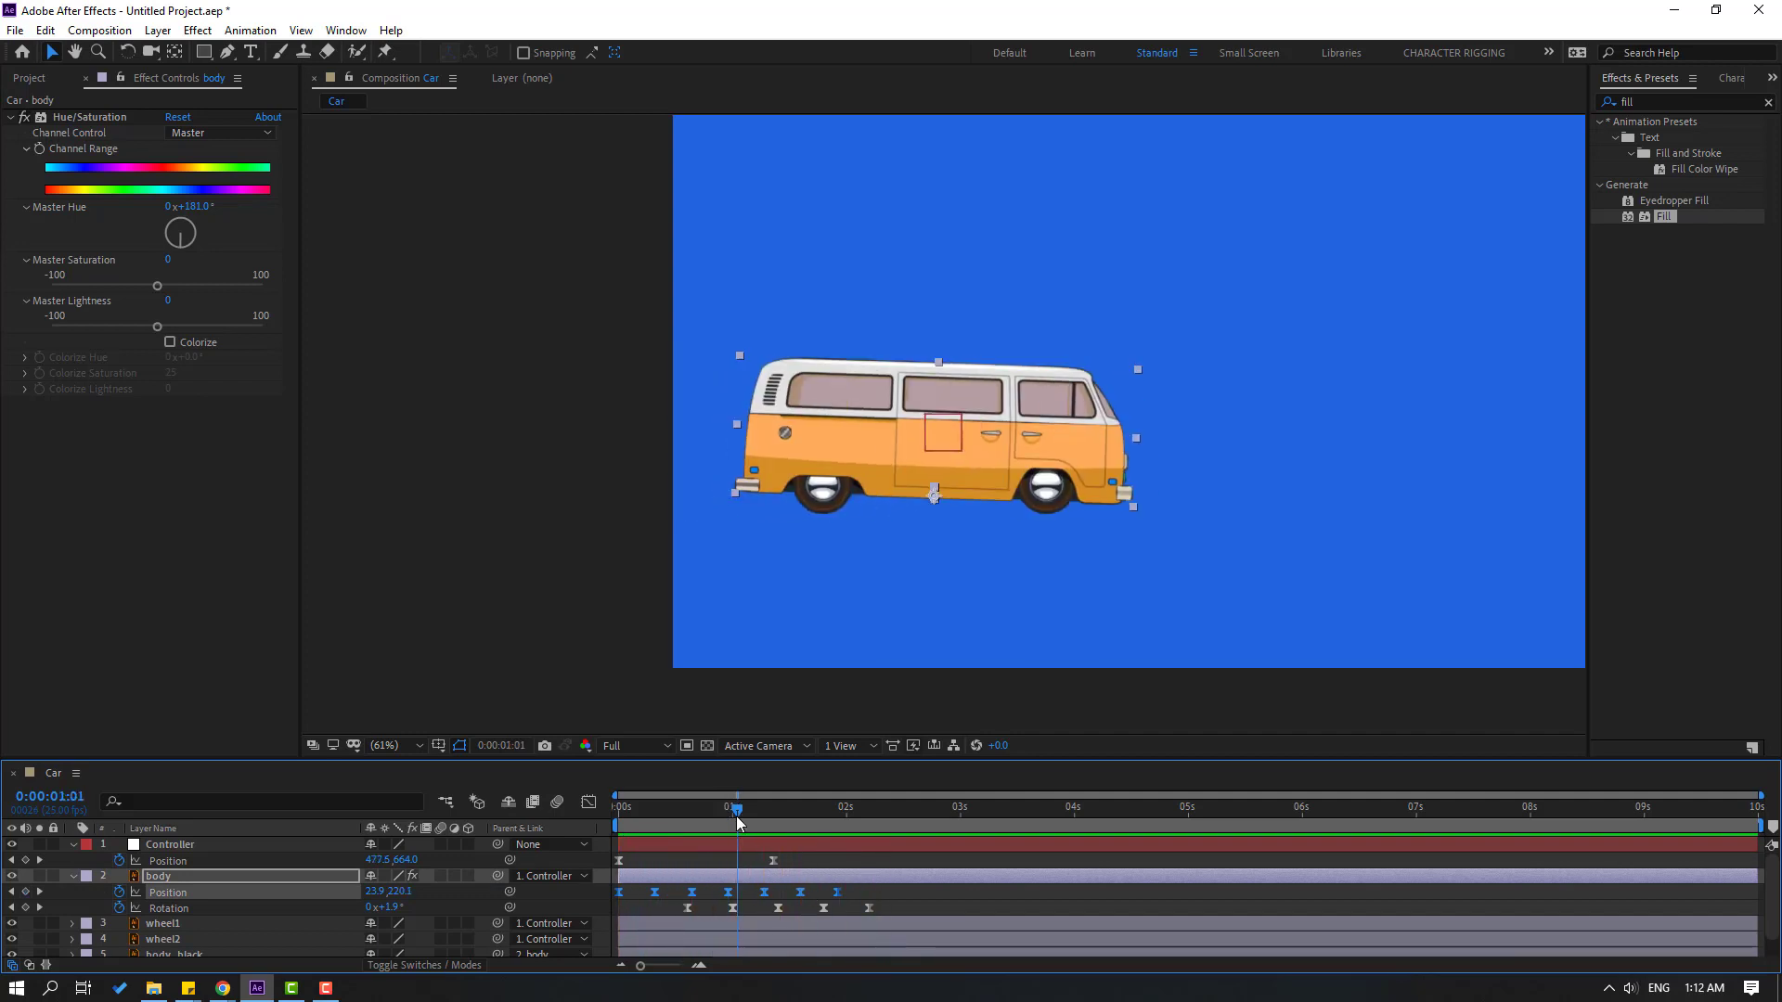
Delete the body's last two Position keyframes and move the remaining last one in line with the Controller's second Position keyframe
drag(862, 891, 785, 899)
key(Delete)
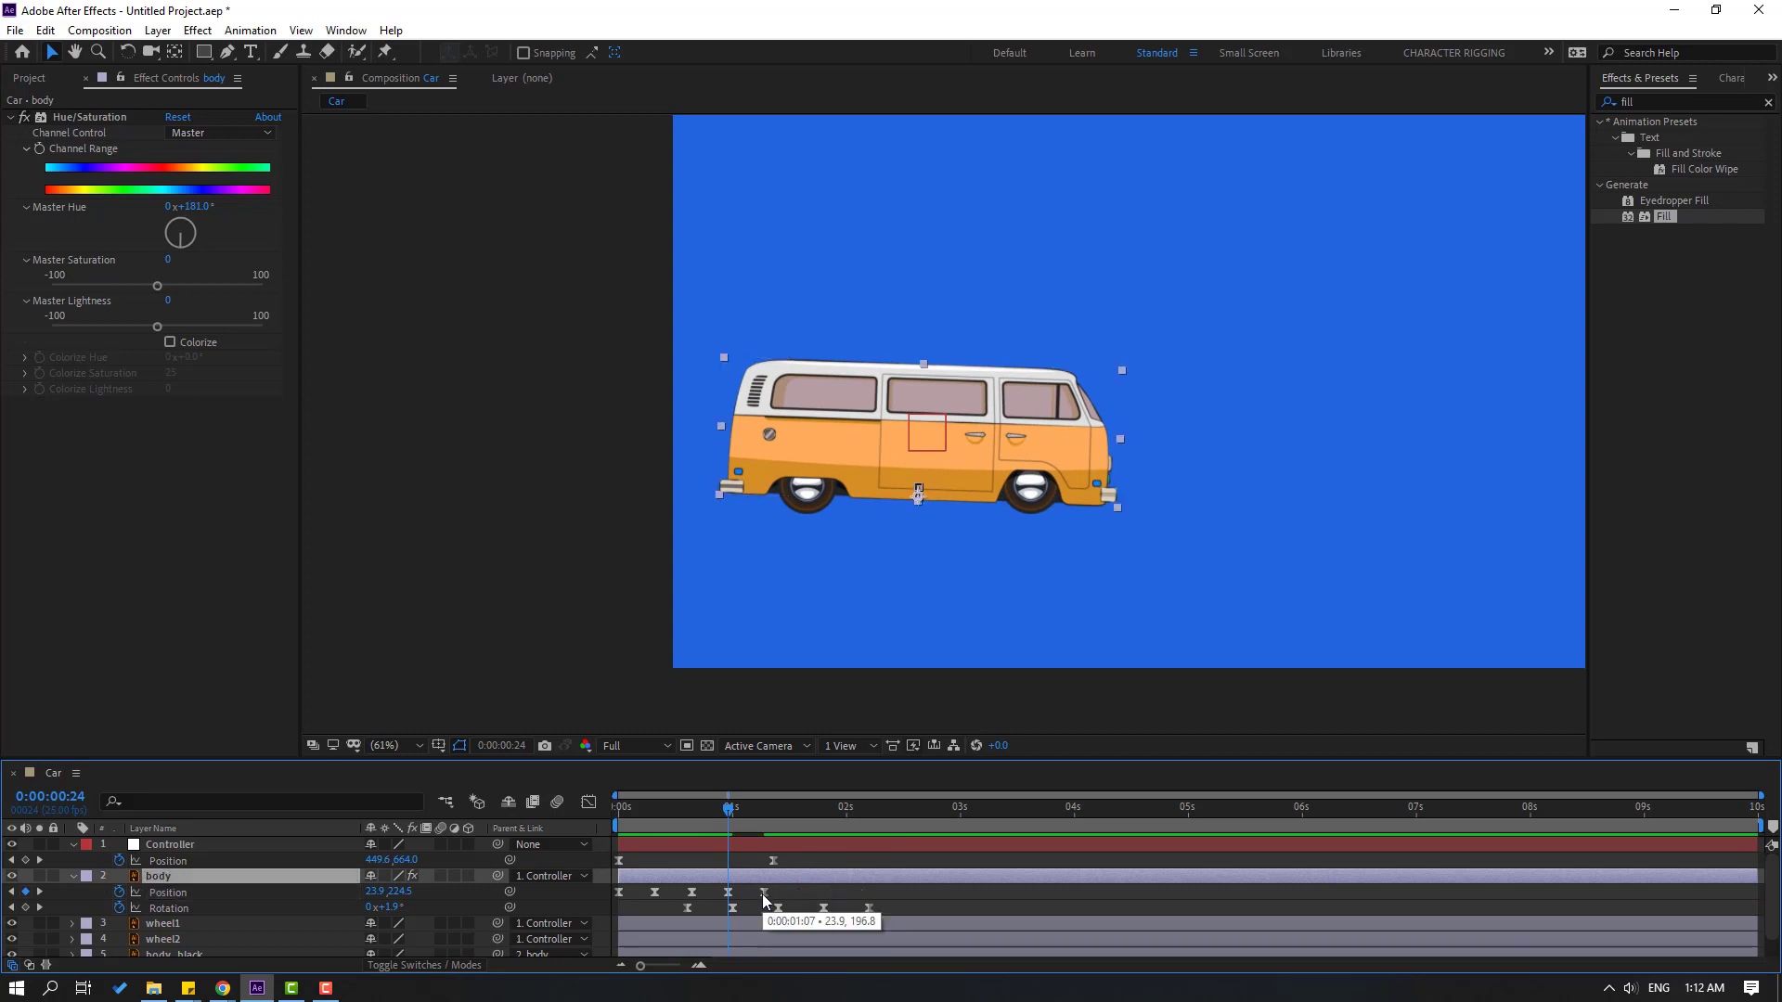
click(764, 894)
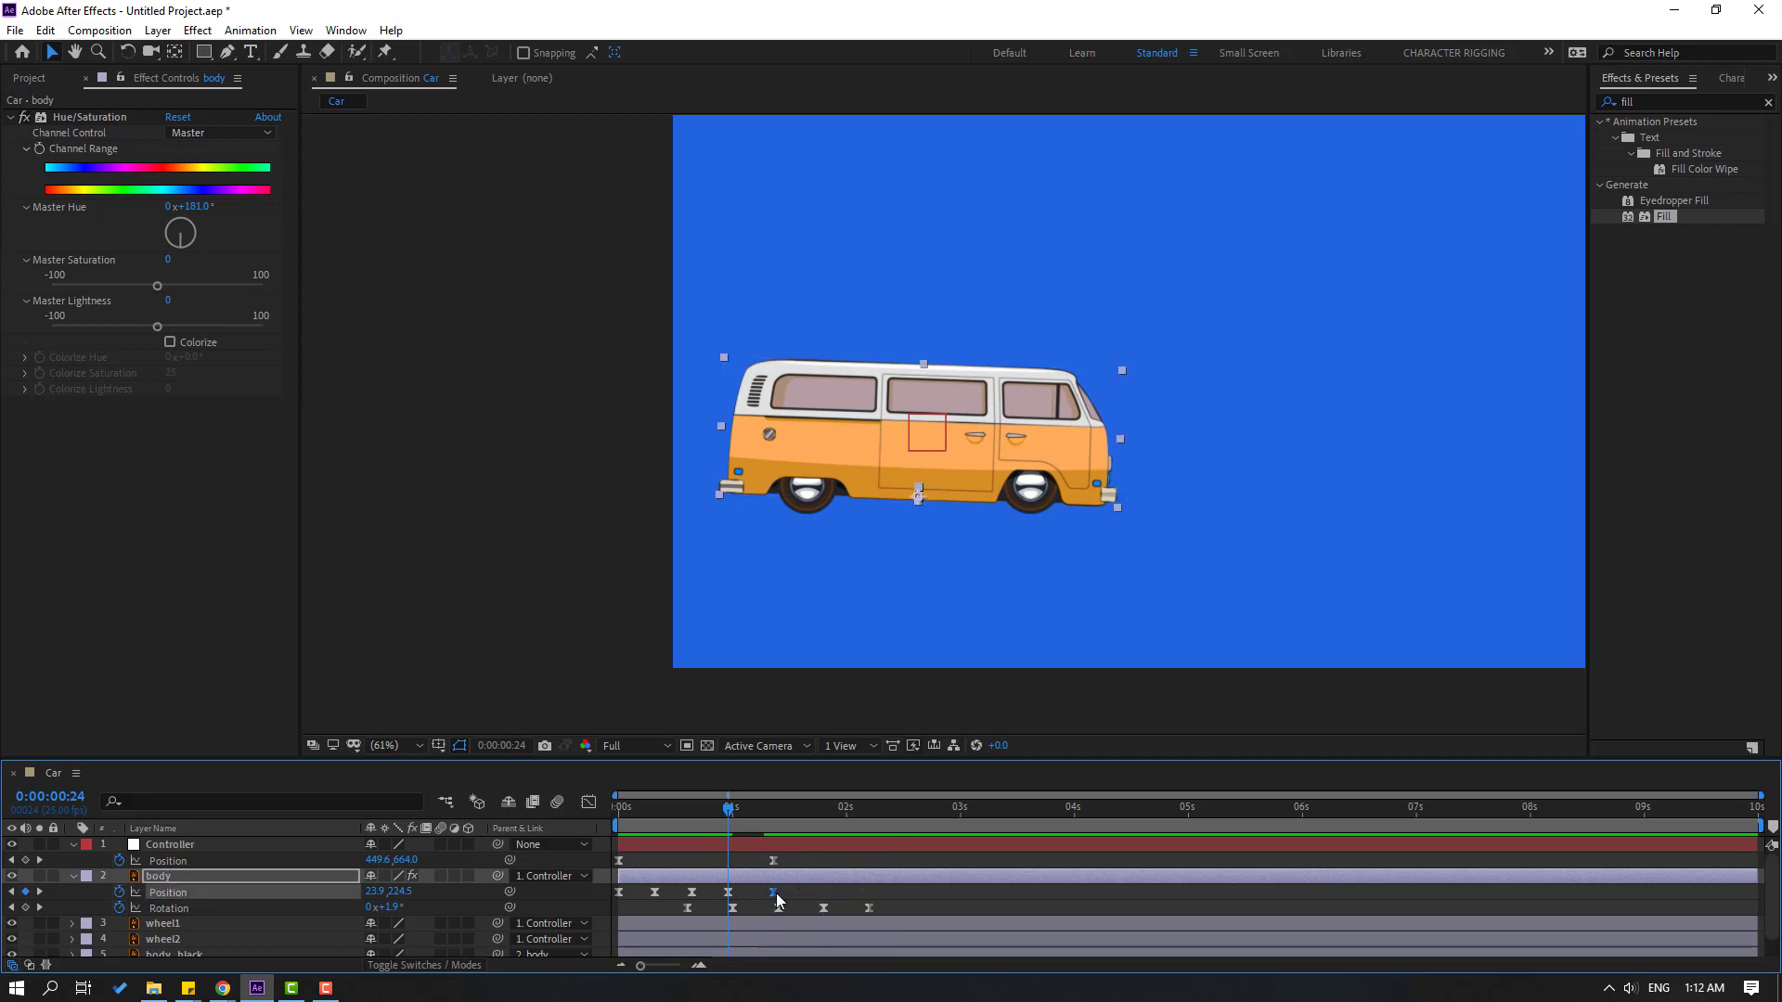
Preview the van's drive-in with the shortened bounce and enlarge the timeline so every layer fits
key(space)
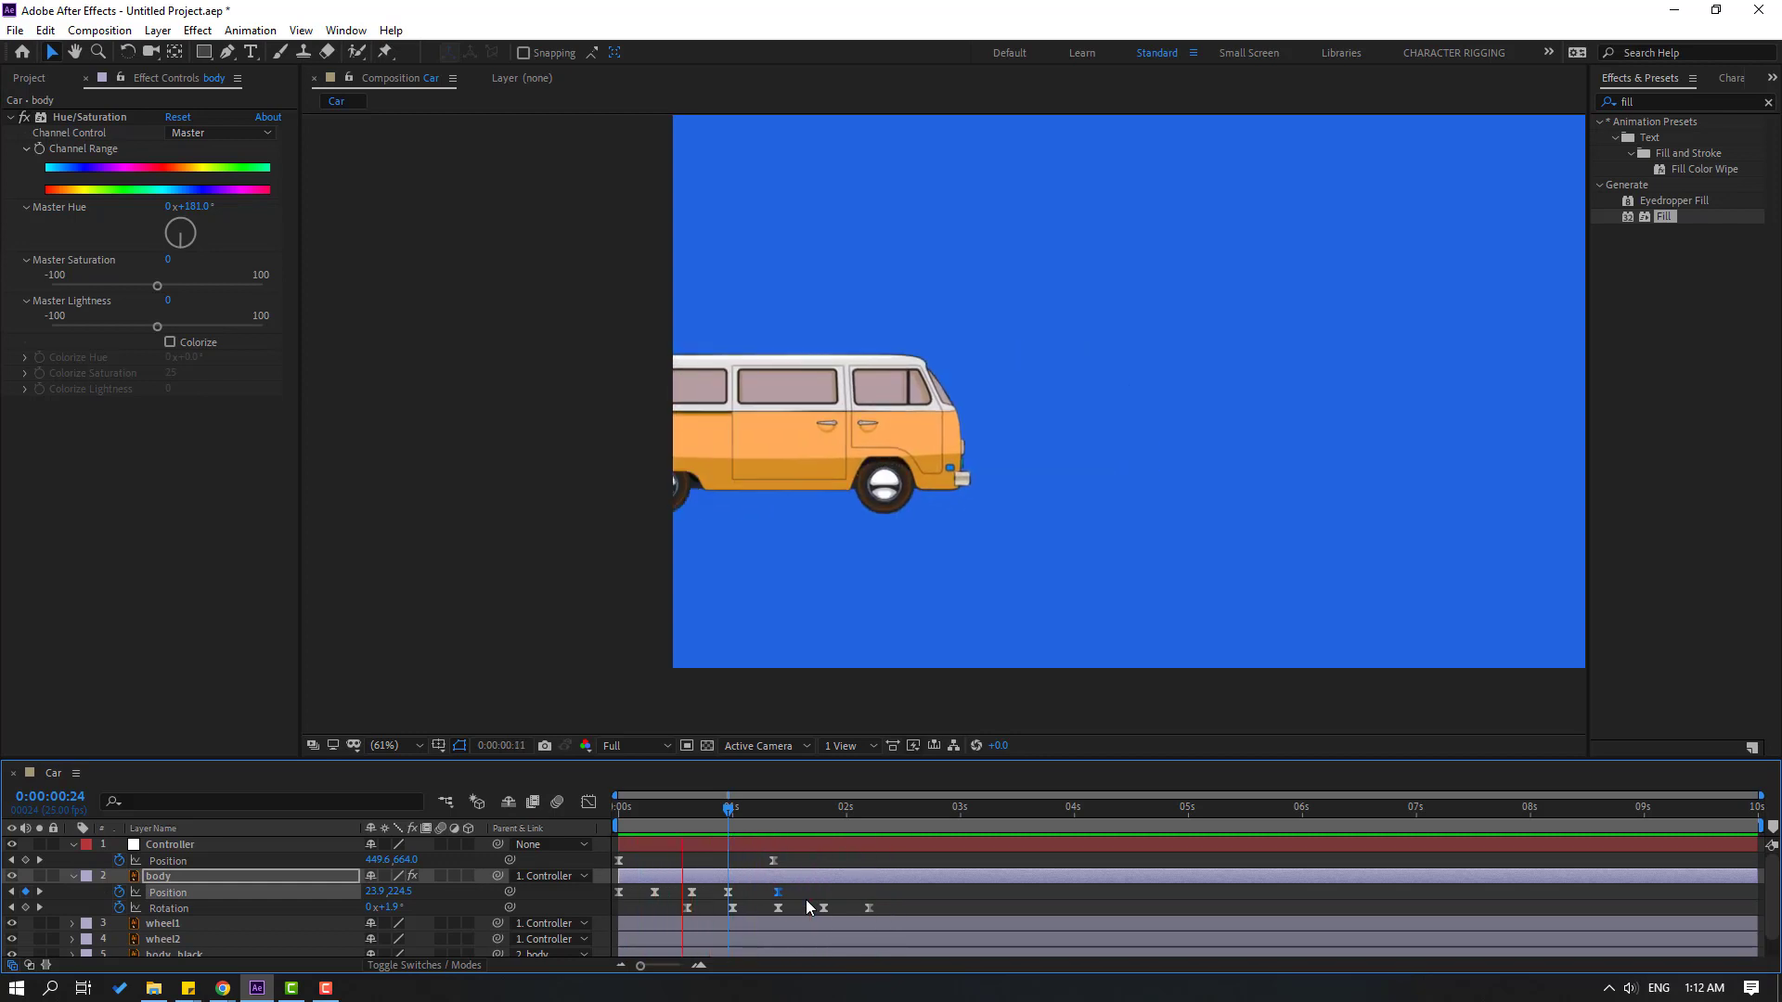
key(space)
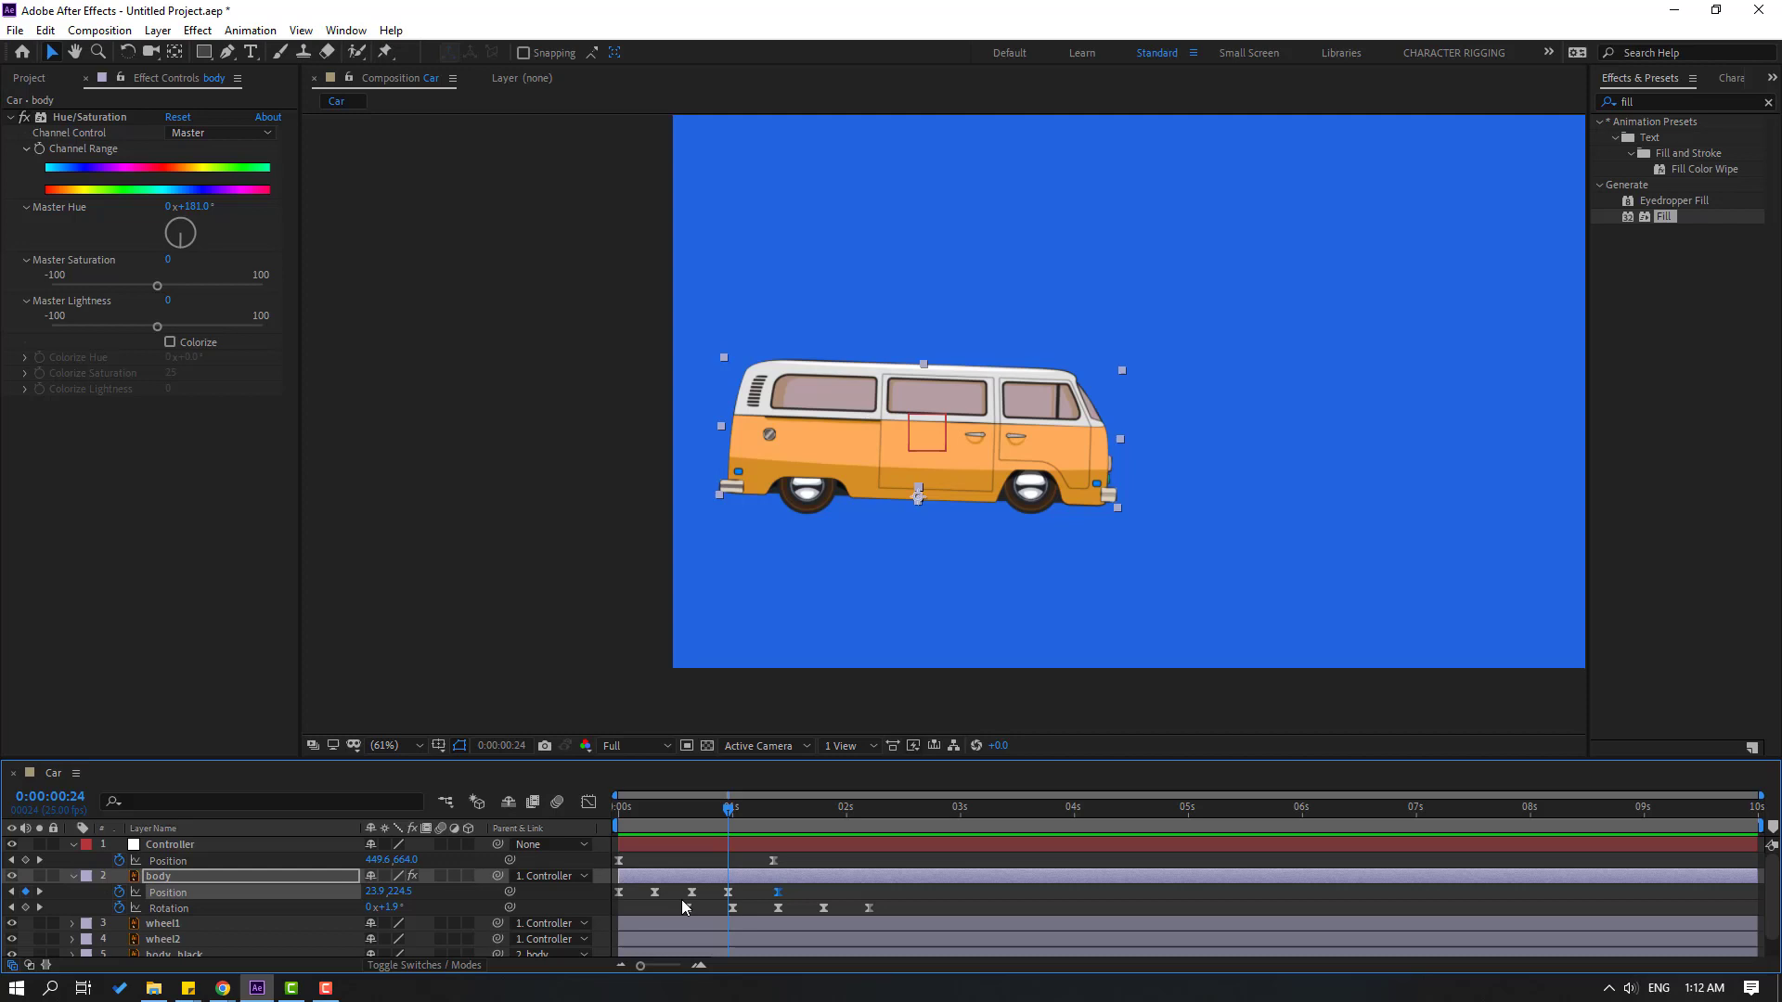
drag(421, 758, 411, 701)
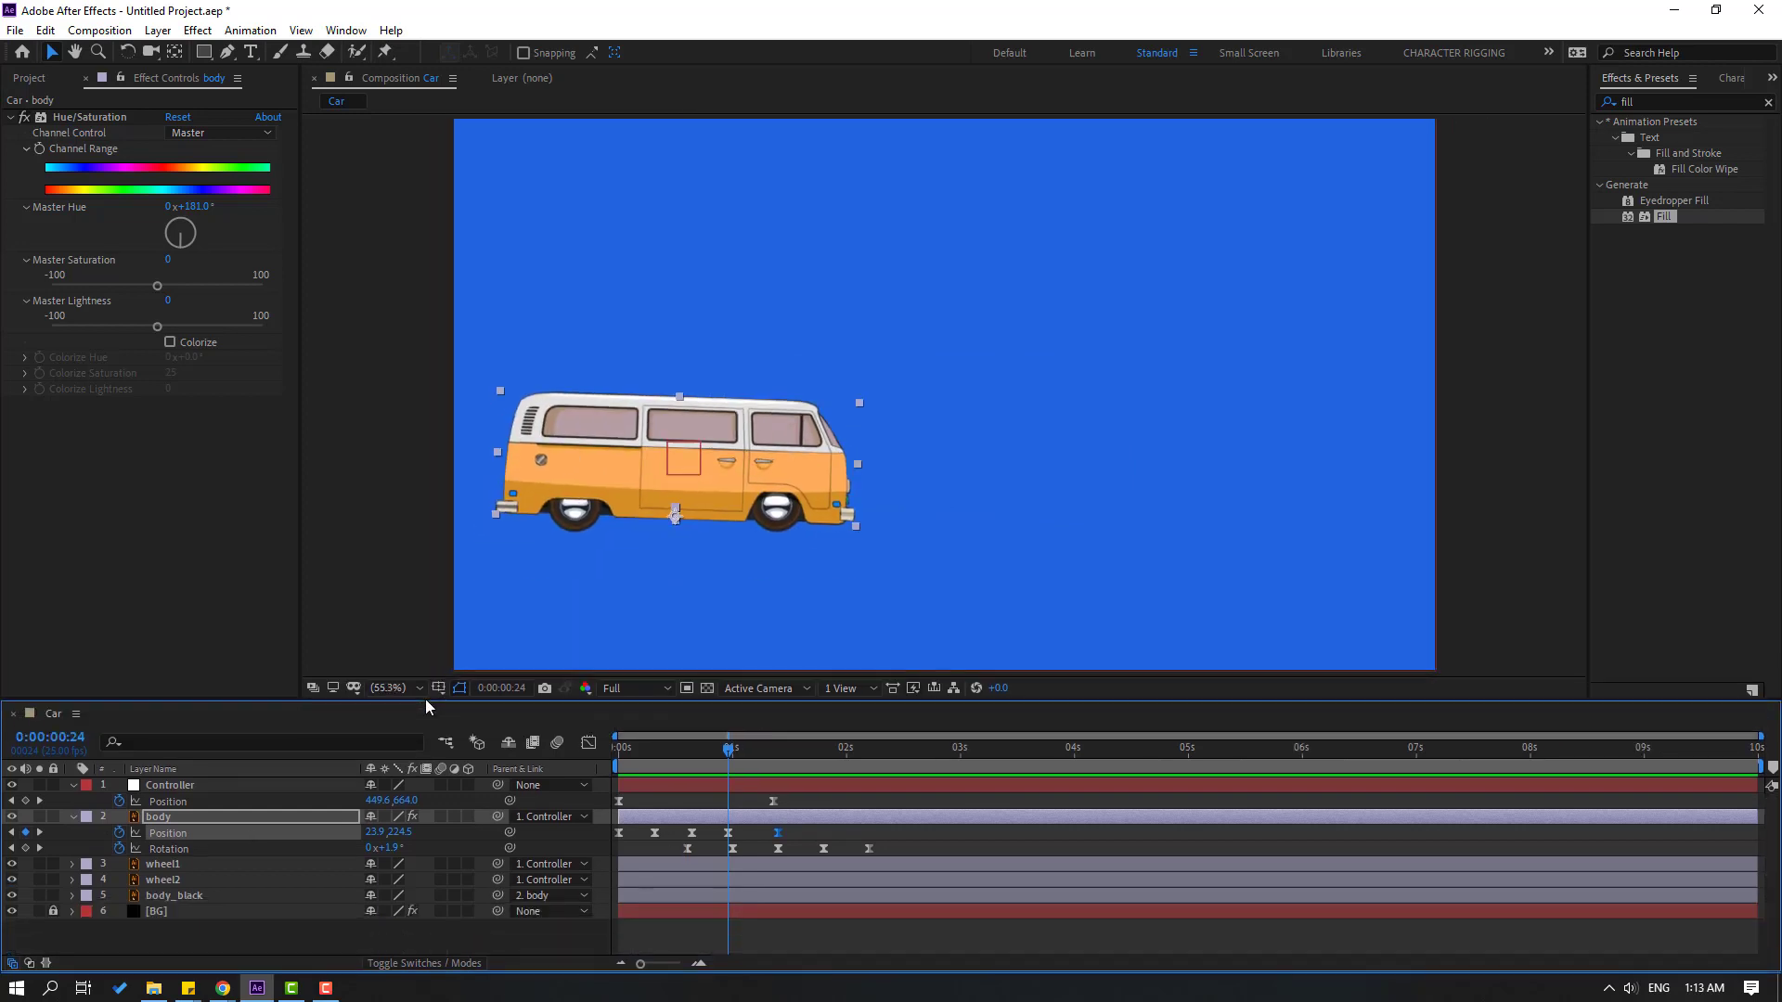
Set a starting Rotation keyframe on both wheel1 and wheel2 at 0:00:00:00
click(162, 868)
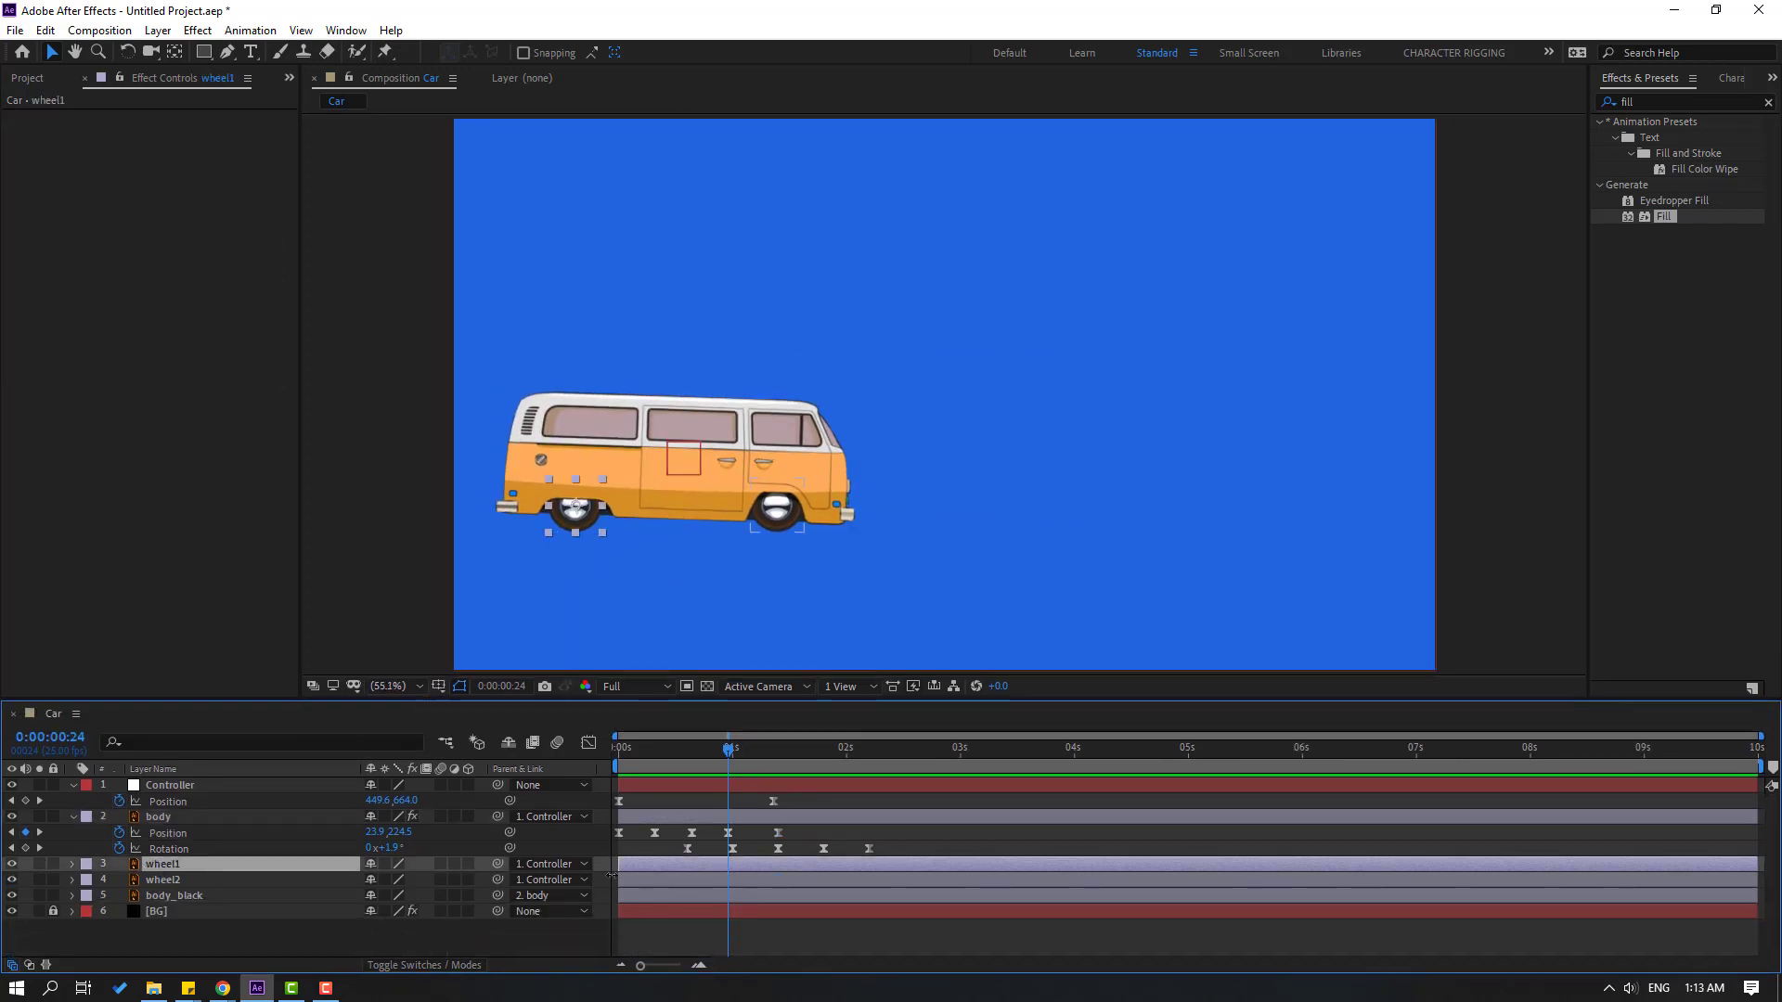
shift+click(186, 882)
key(r)
drag(728, 753, 605, 759)
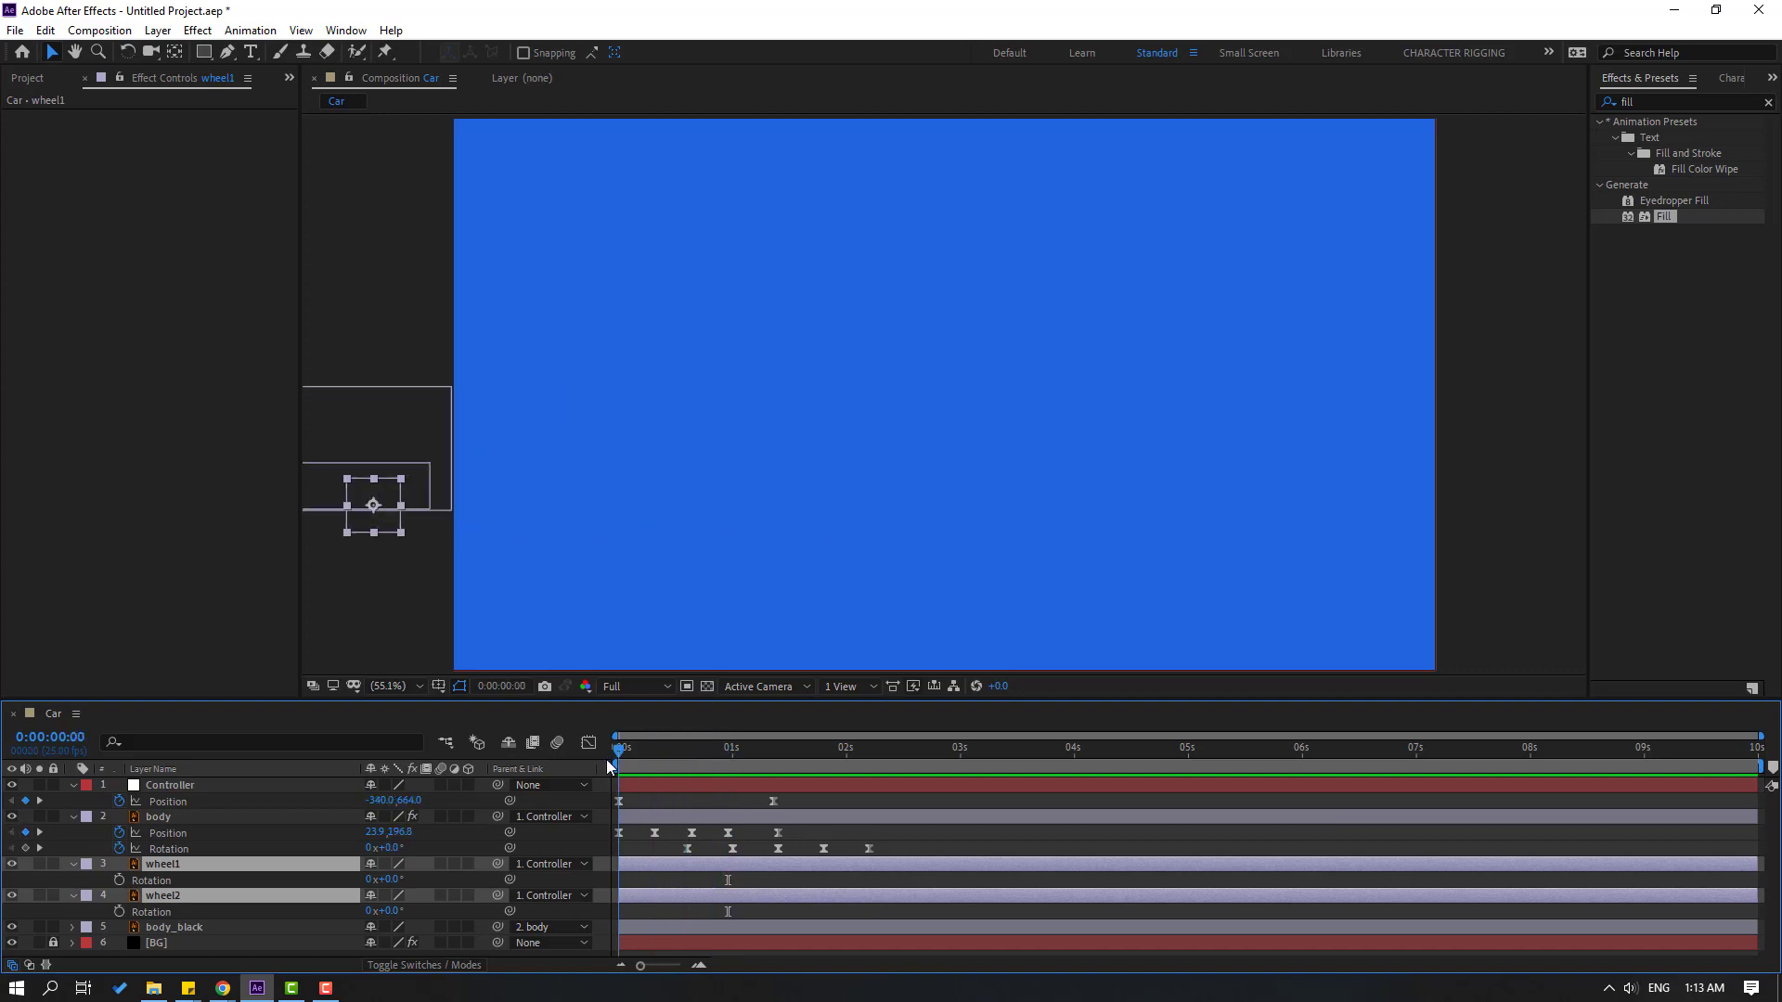
click(119, 881)
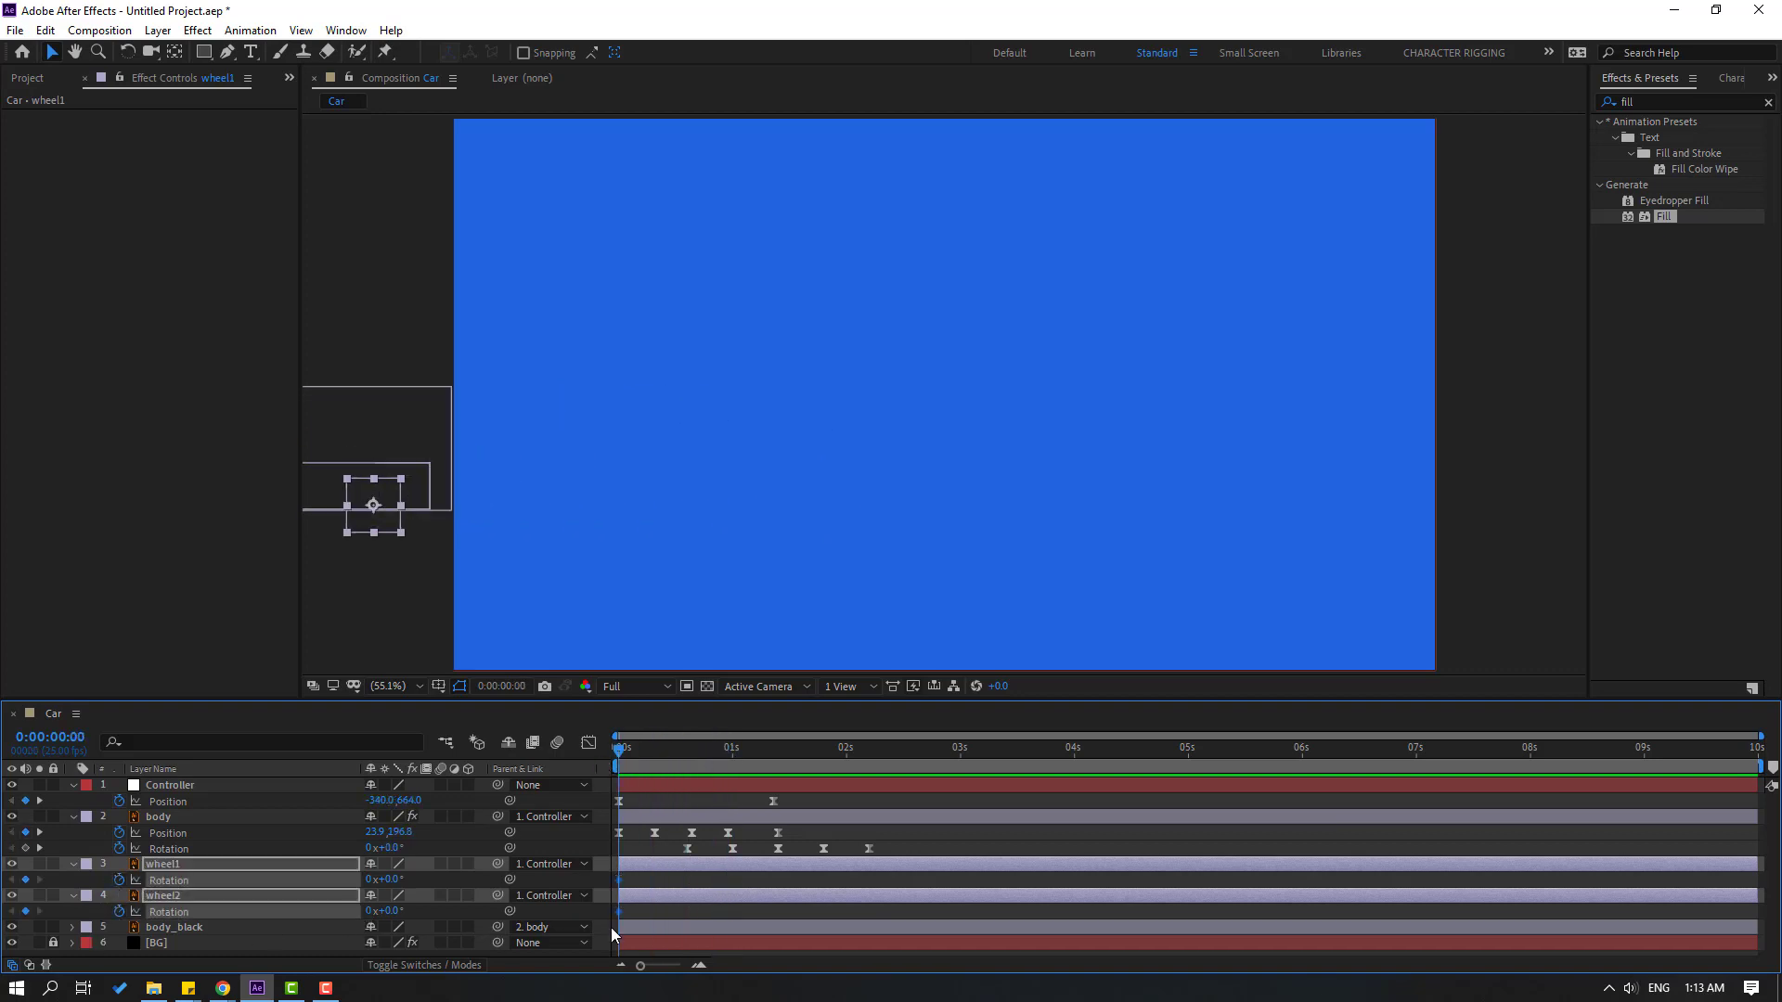
Set the Rotation of wheel1 and wheel2 to 45° at 0:00:01:10 and preview the spin
drag(627, 750, 783, 775)
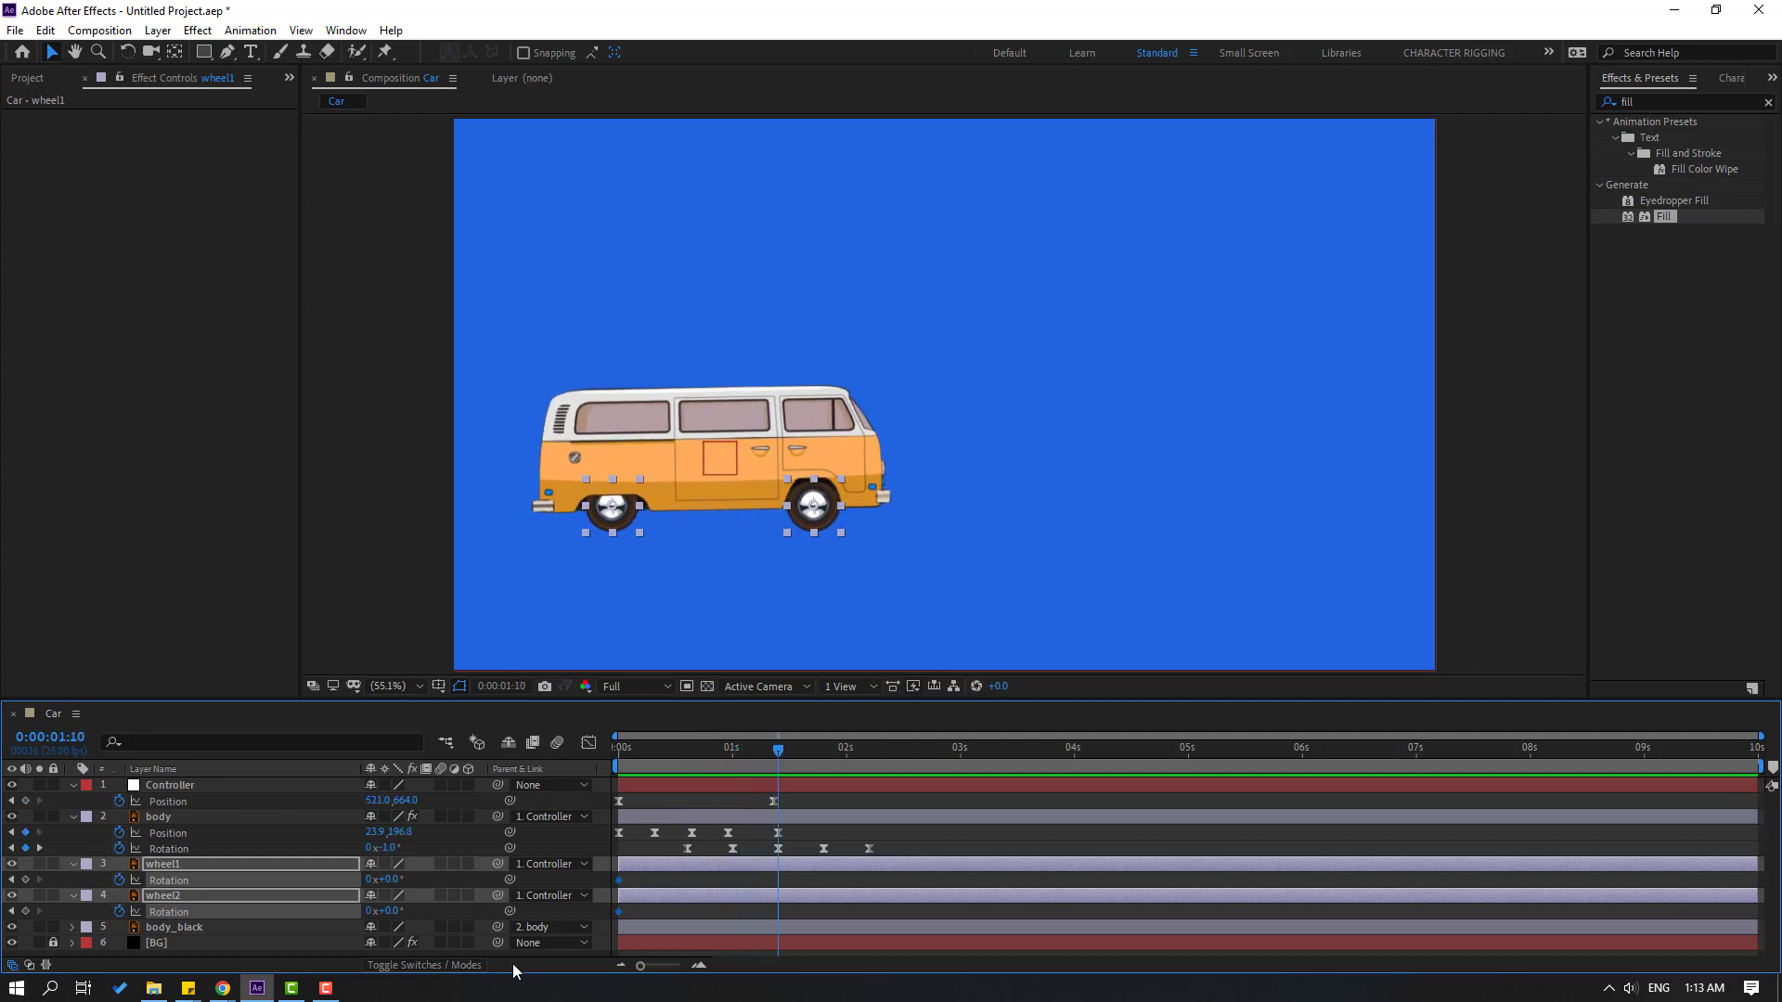
click(414, 878)
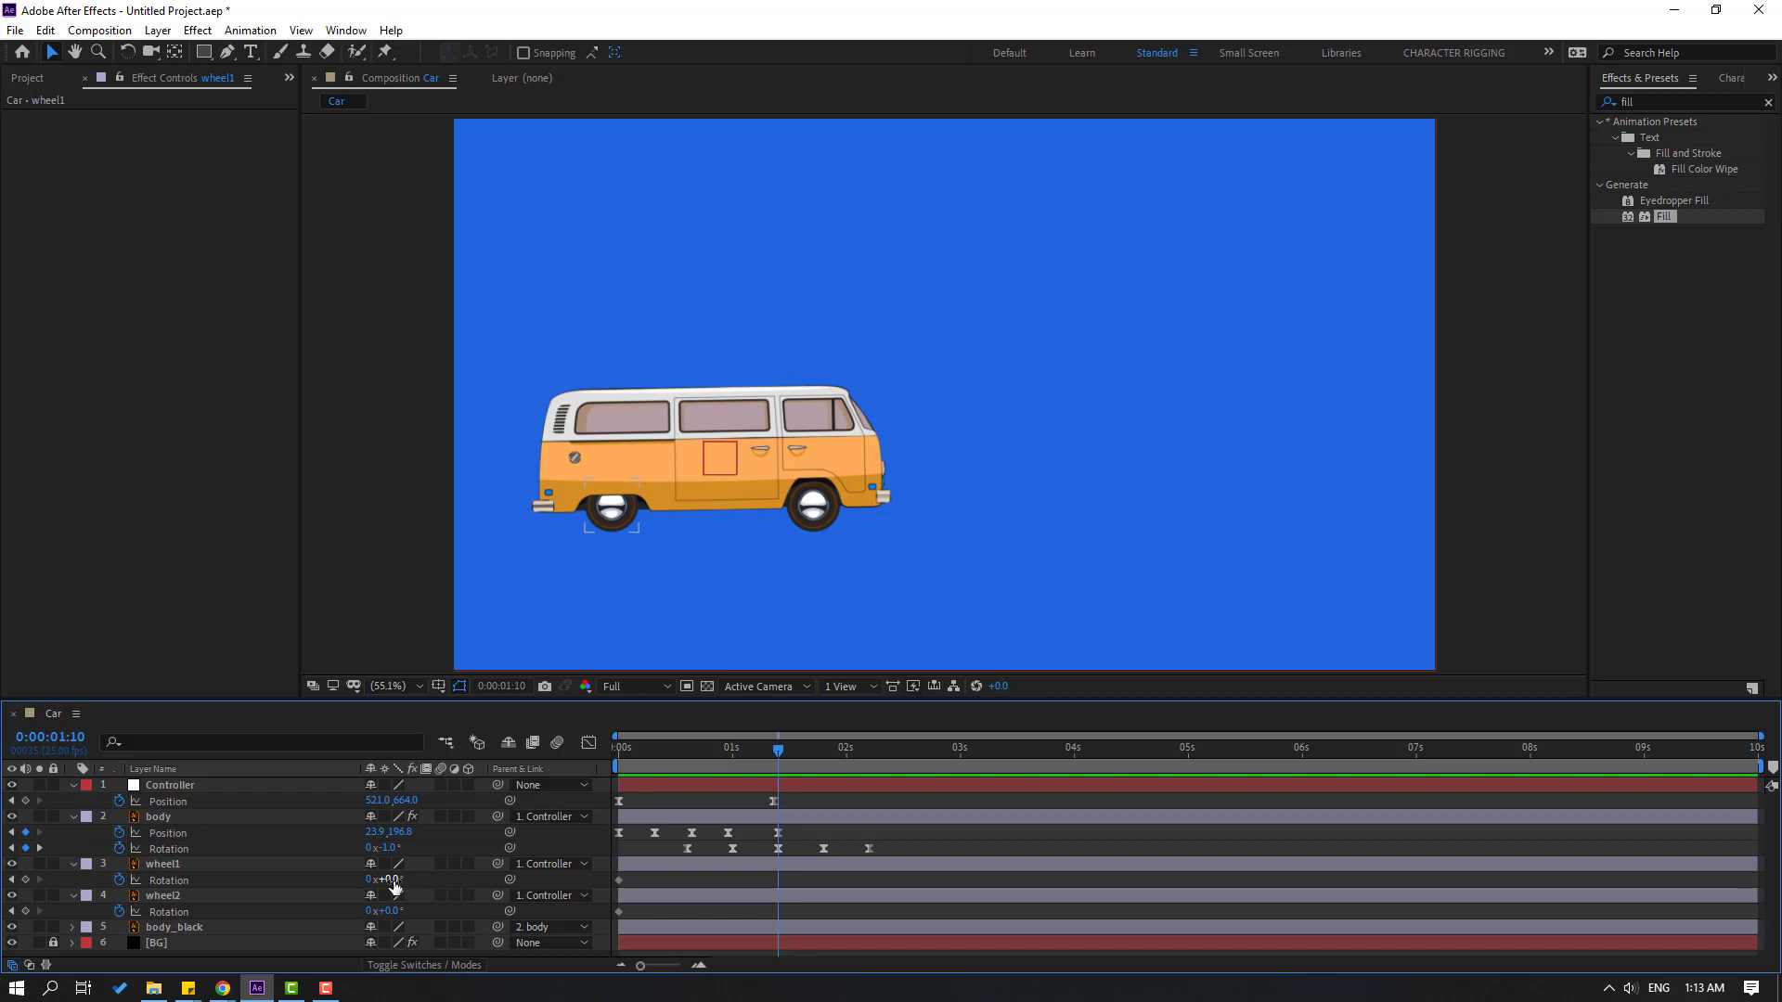
text(45)
key(Return)
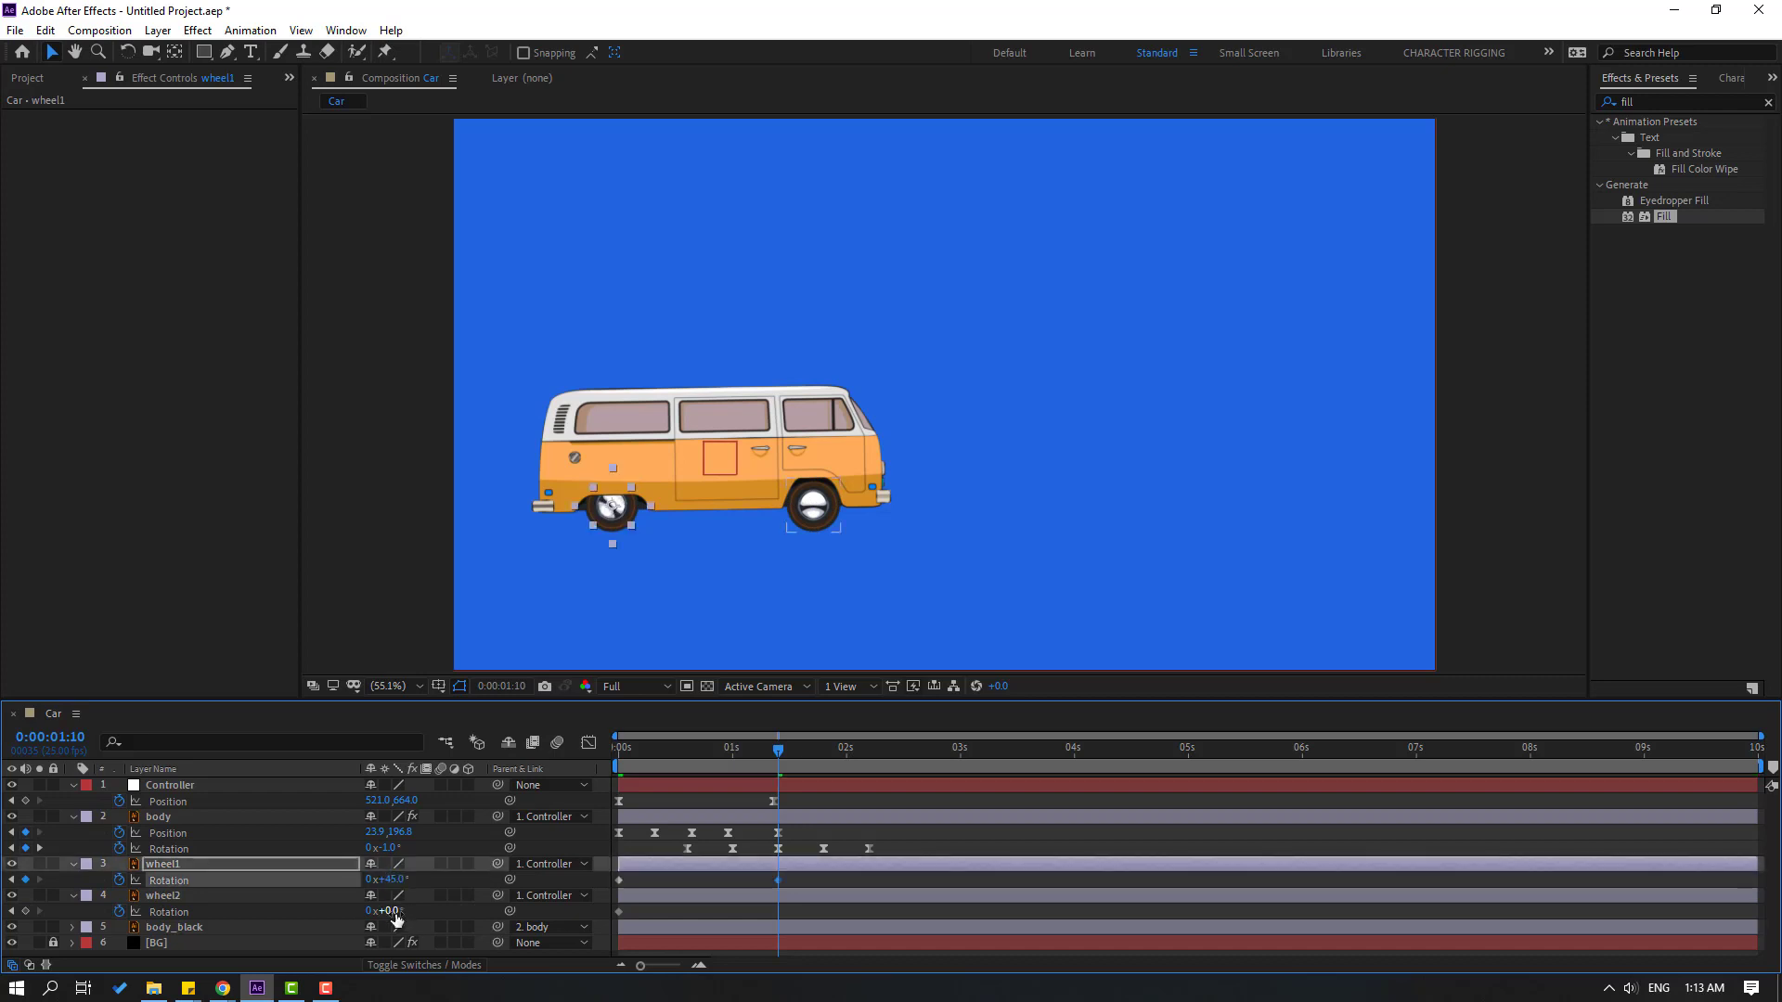
key(Return)
key(space)
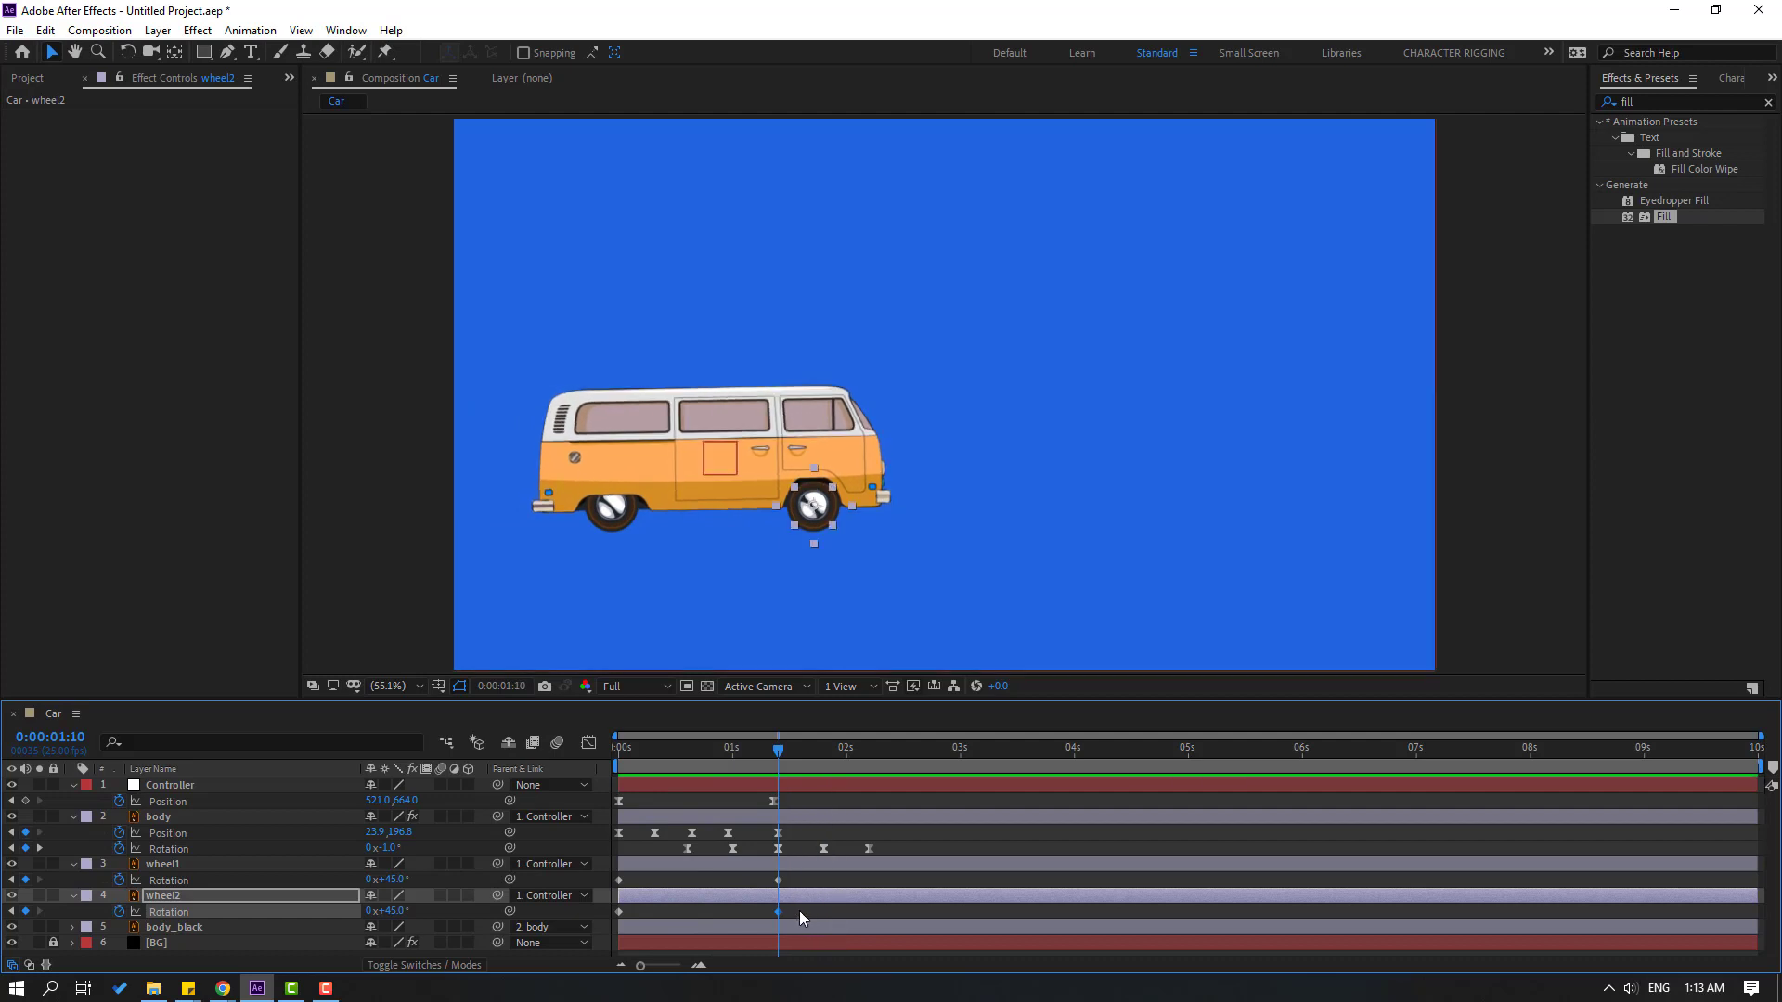
key(space)
Increase the Rotation at 0:00:01:10 to 354° for wheel1 and 225° for wheel2, and preview it
click(431, 891)
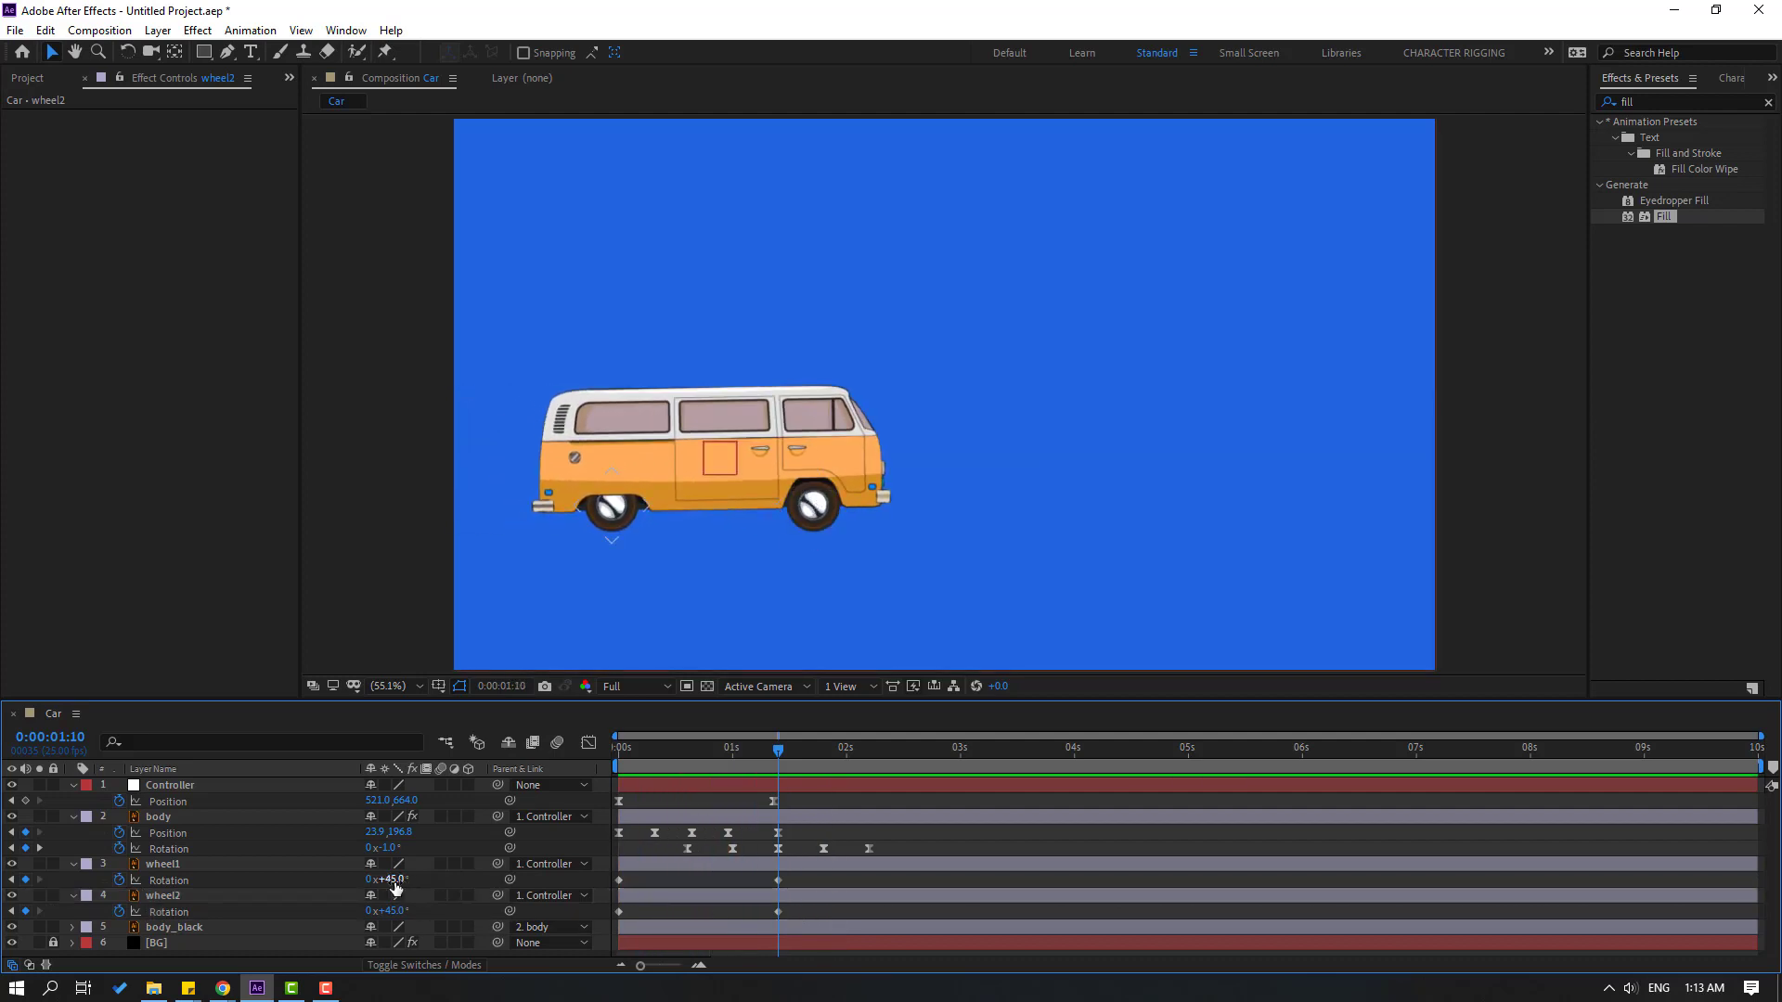
drag(394, 882, 471, 910)
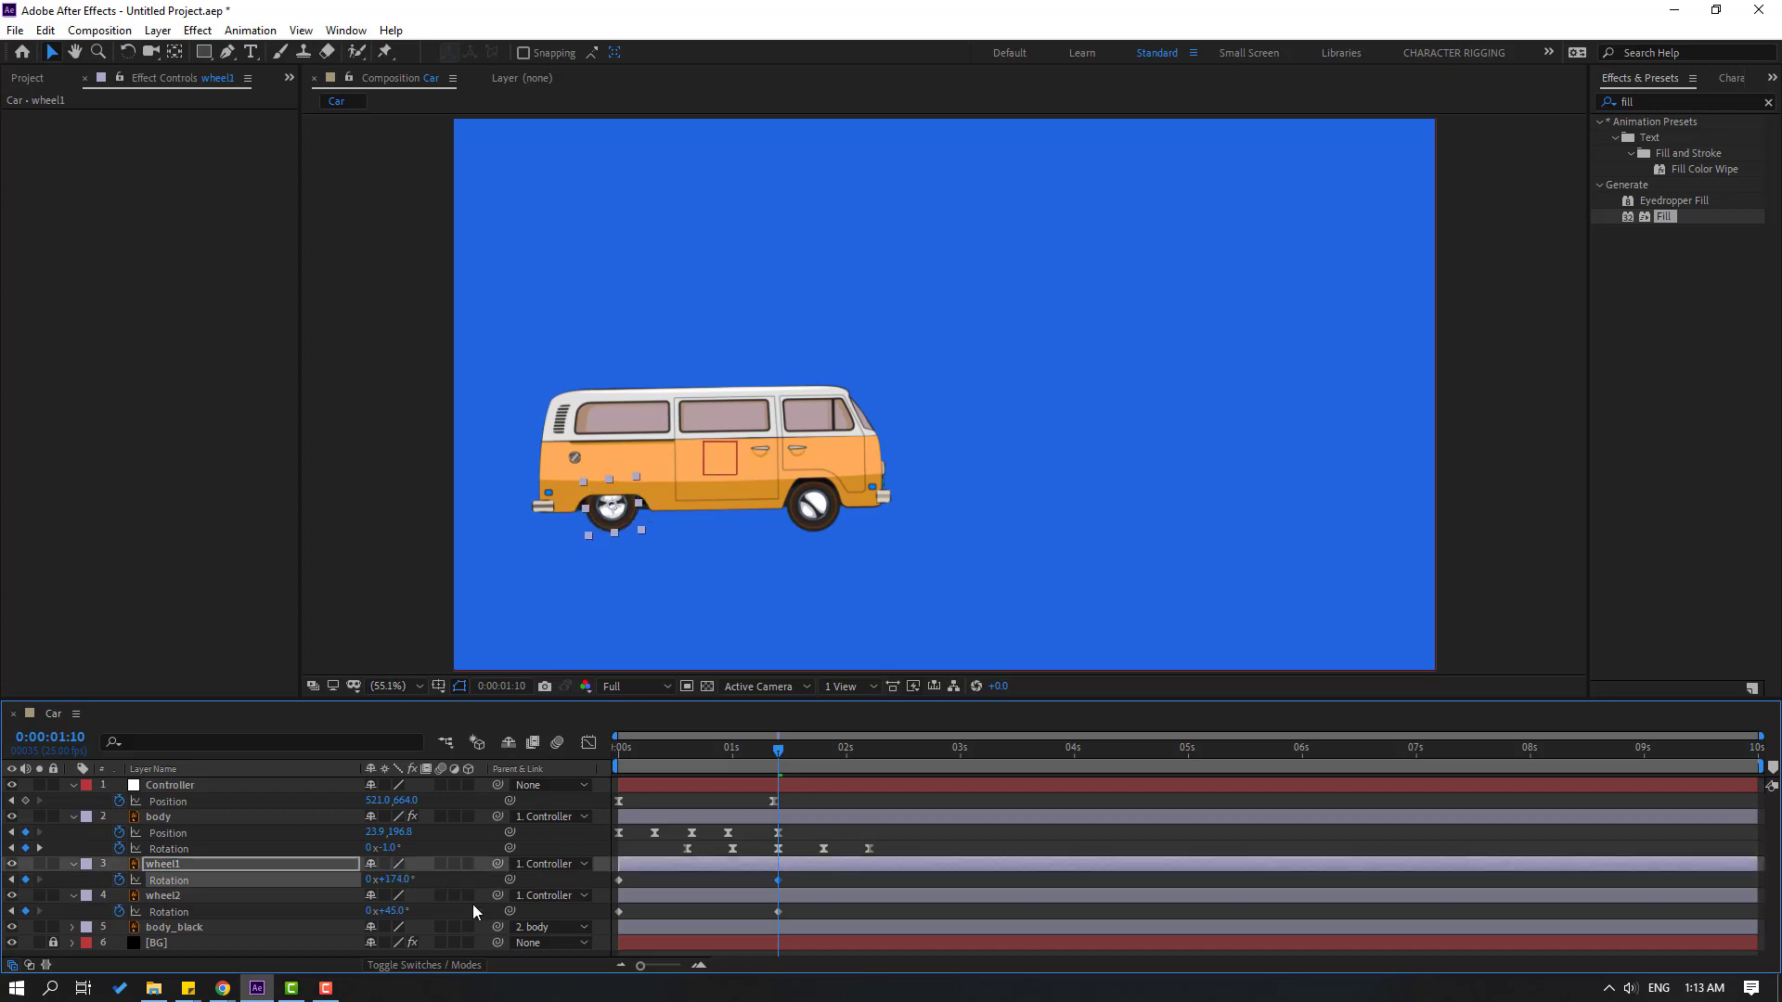
click(417, 913)
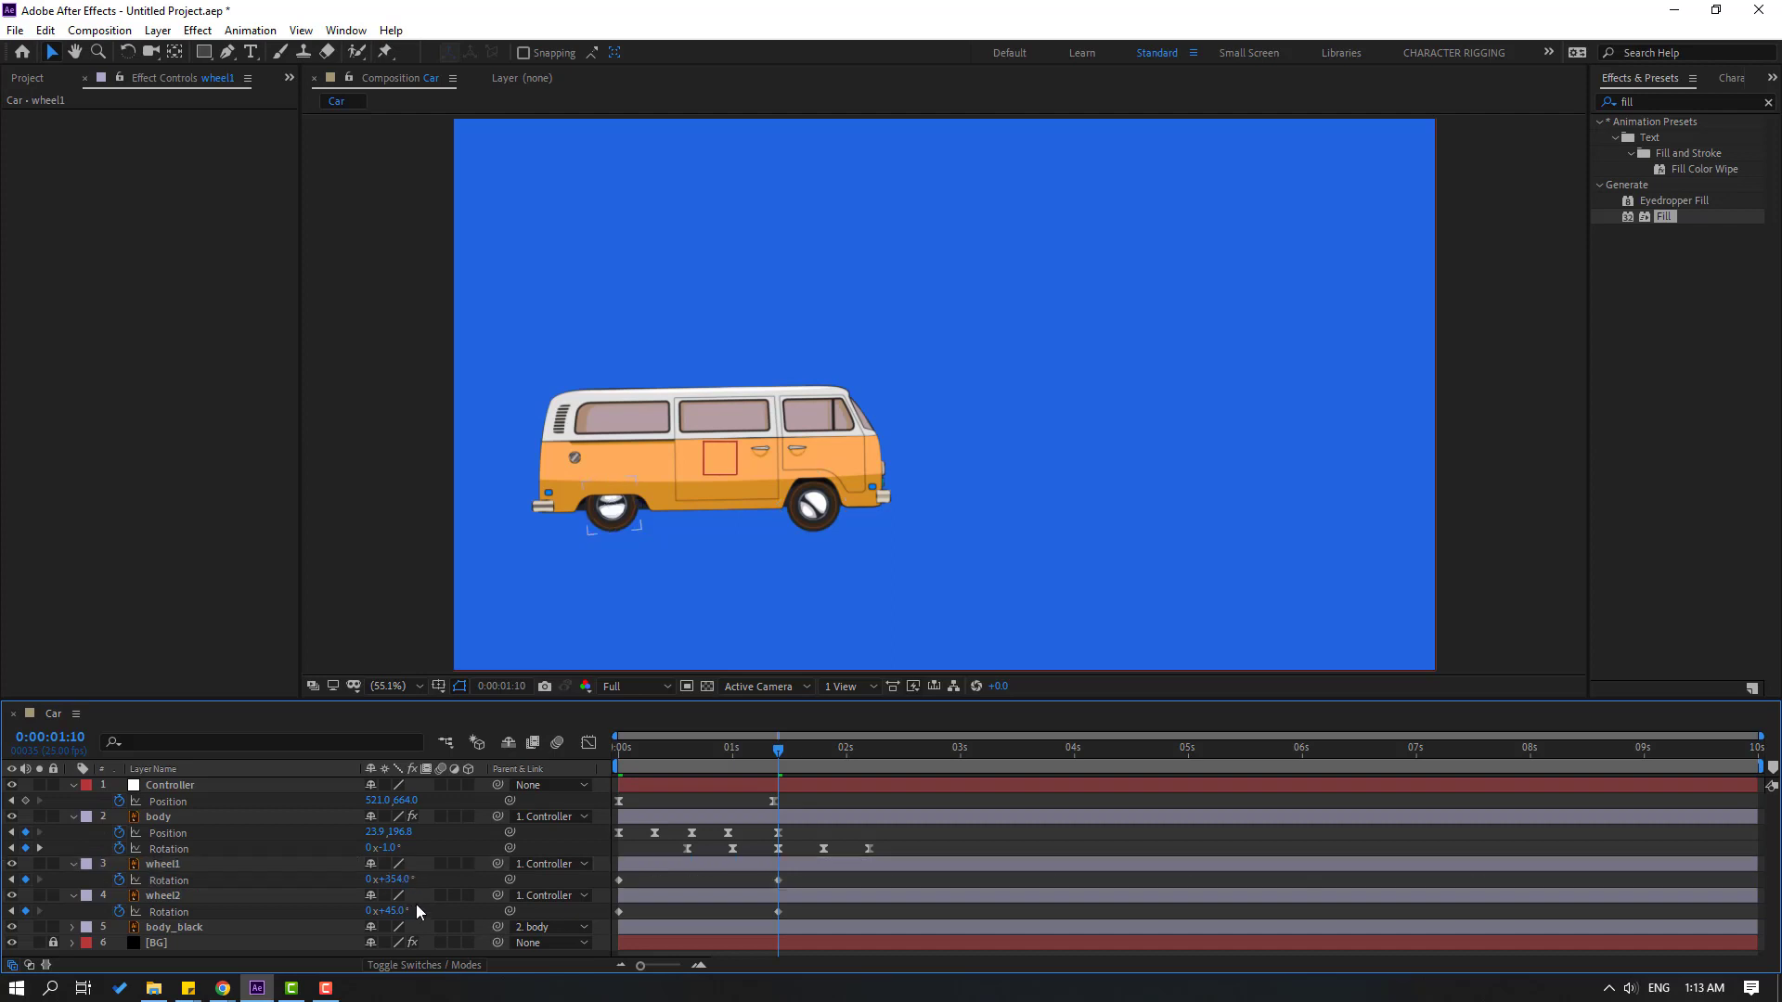
text(+180)
key(Return)
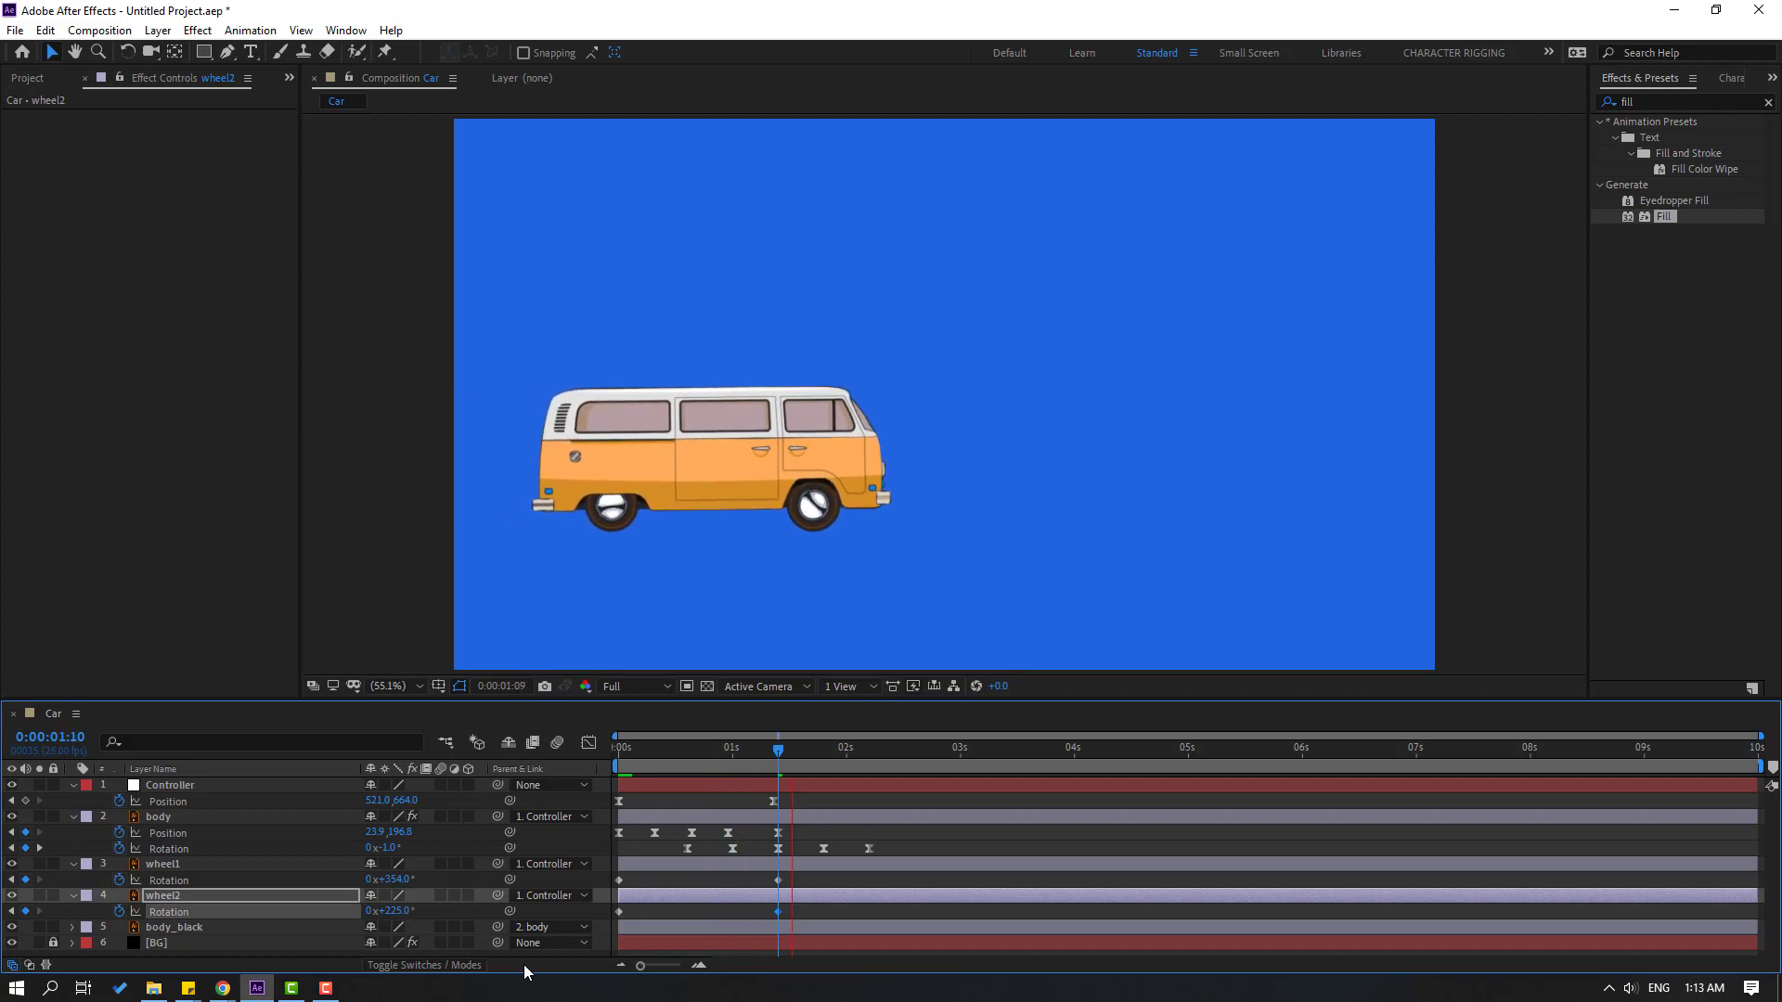
key(space)
Apply Easy Ease to all four Rotation keyframes of wheel1 and wheel2
drag(794, 882, 609, 917)
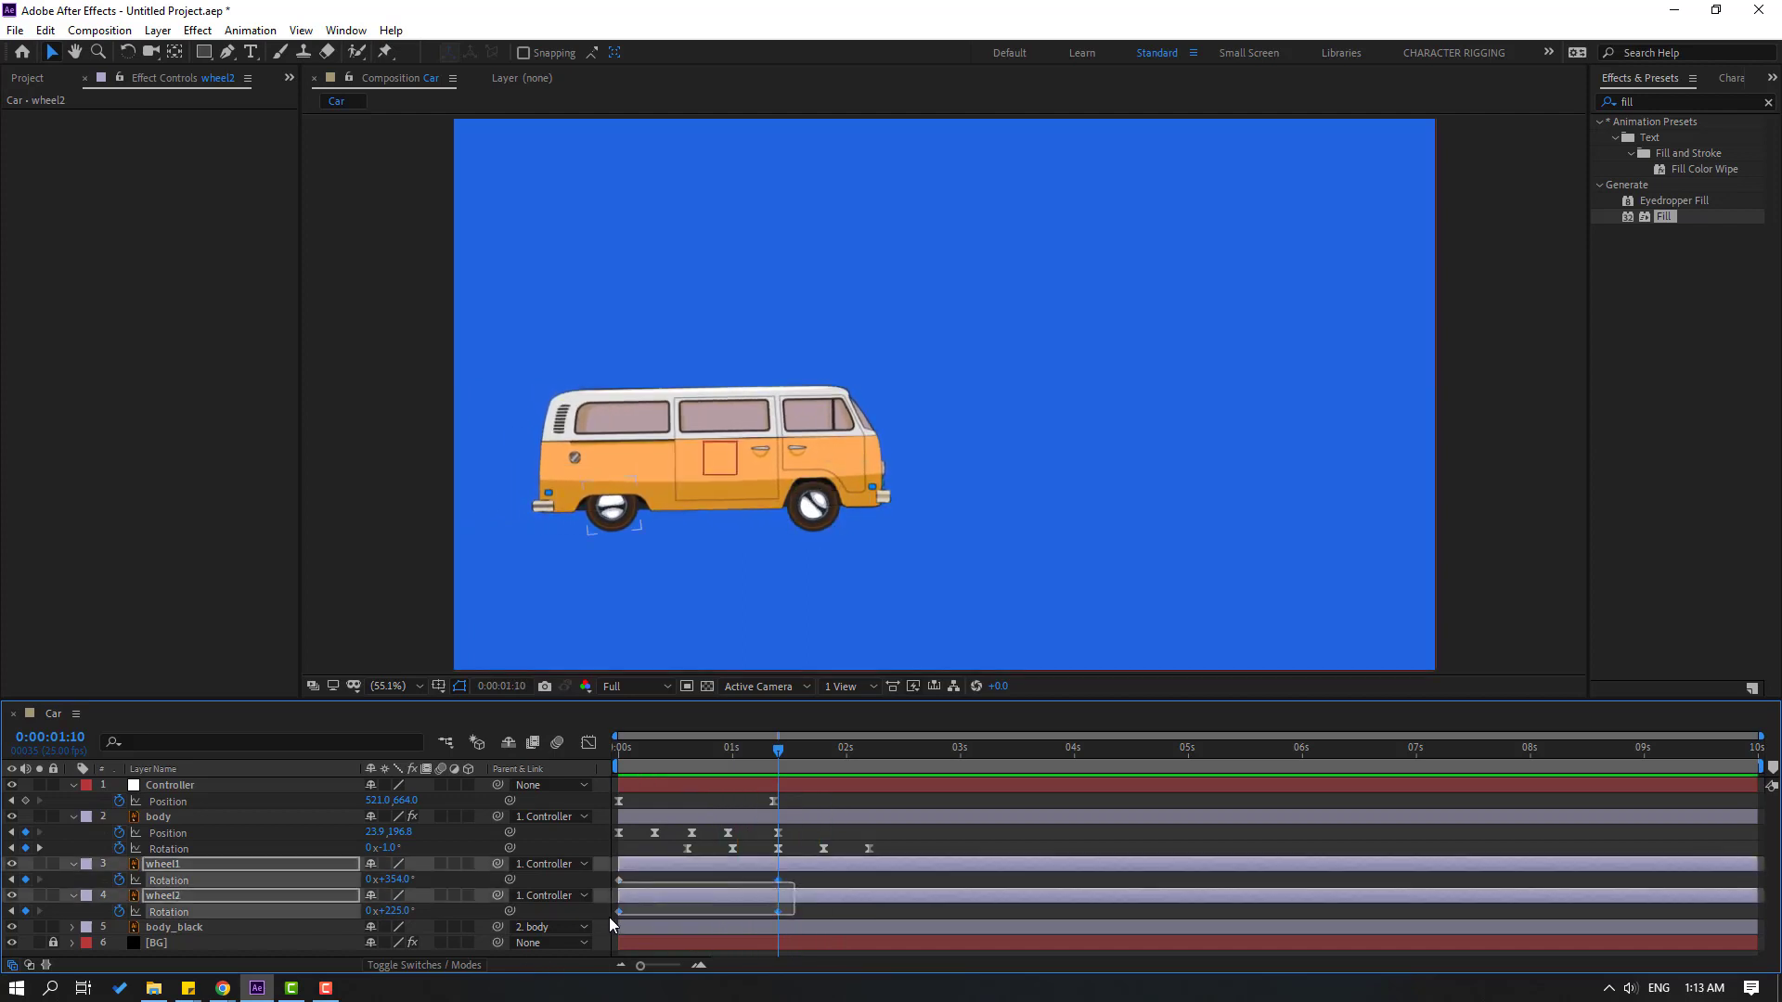
right_click(617, 911)
mouse_move(696, 898)
click(914, 794)
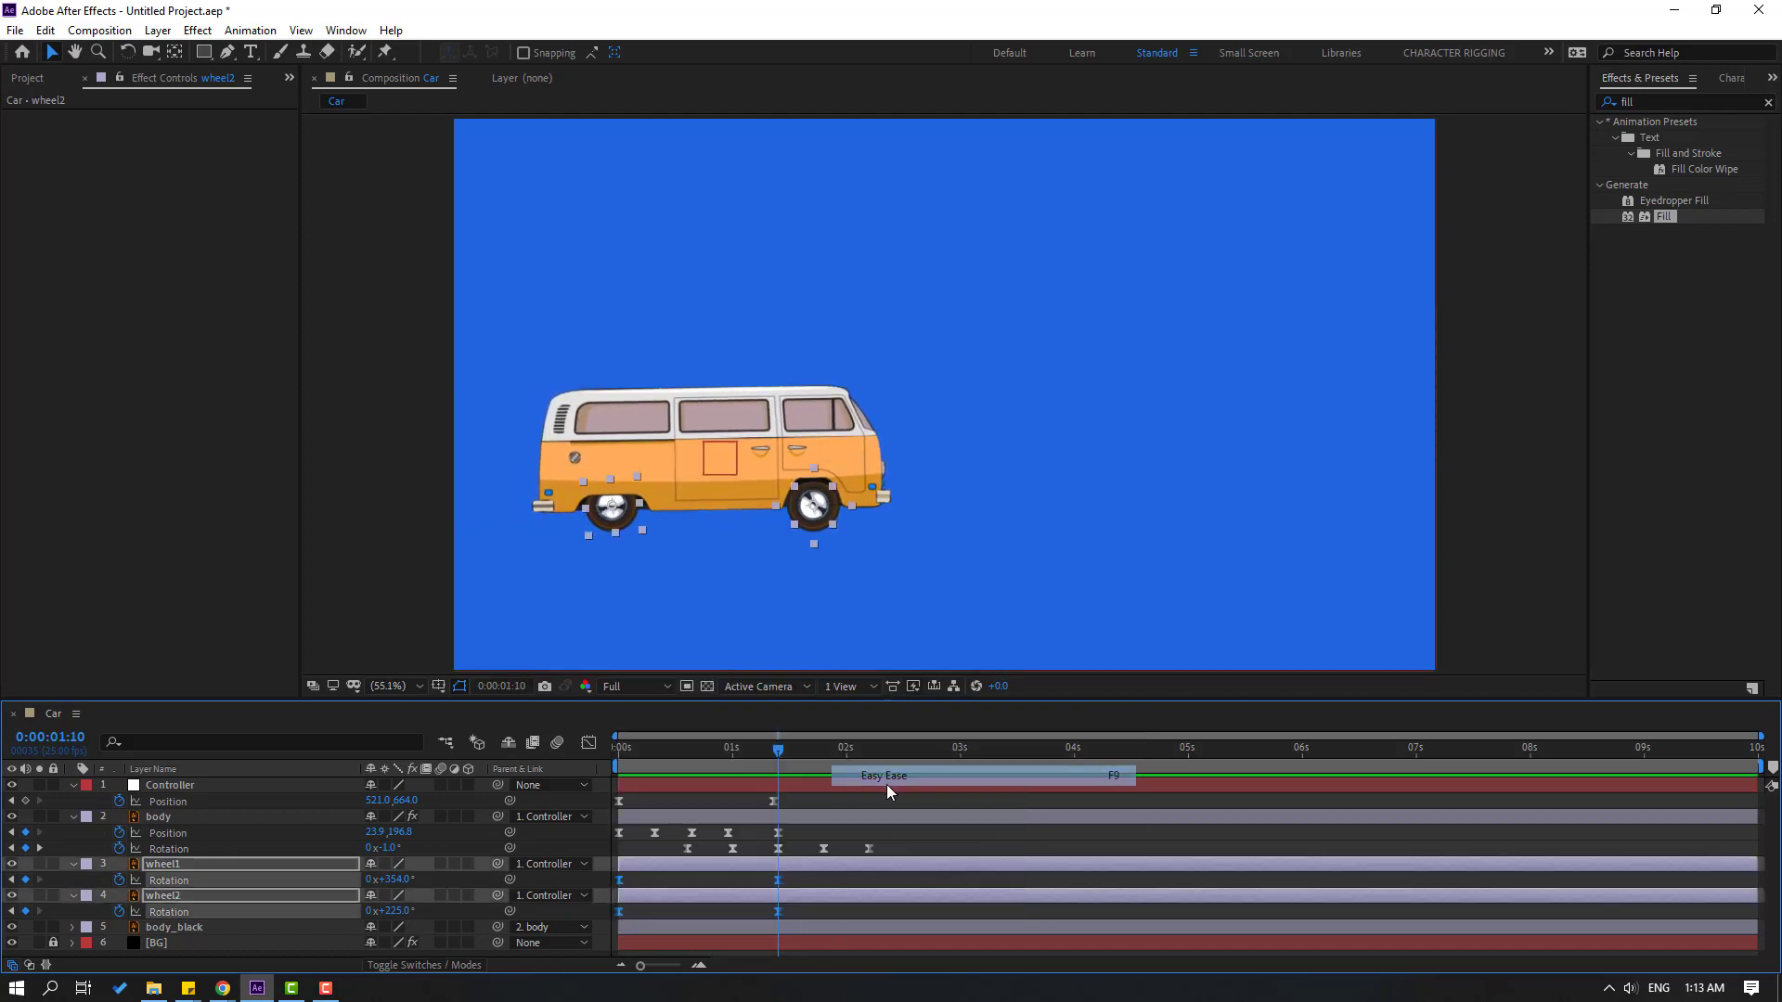
Lengthen the ease into both wheels' last Rotation keyframes in the speed graph so the spin slows gradually, and preview it
click(588, 742)
mouse_move(726, 750)
mouse_down()
mouse_move(698, 749)
mouse_move(754, 749)
mouse_up()
drag(799, 911, 718, 913)
key(space)
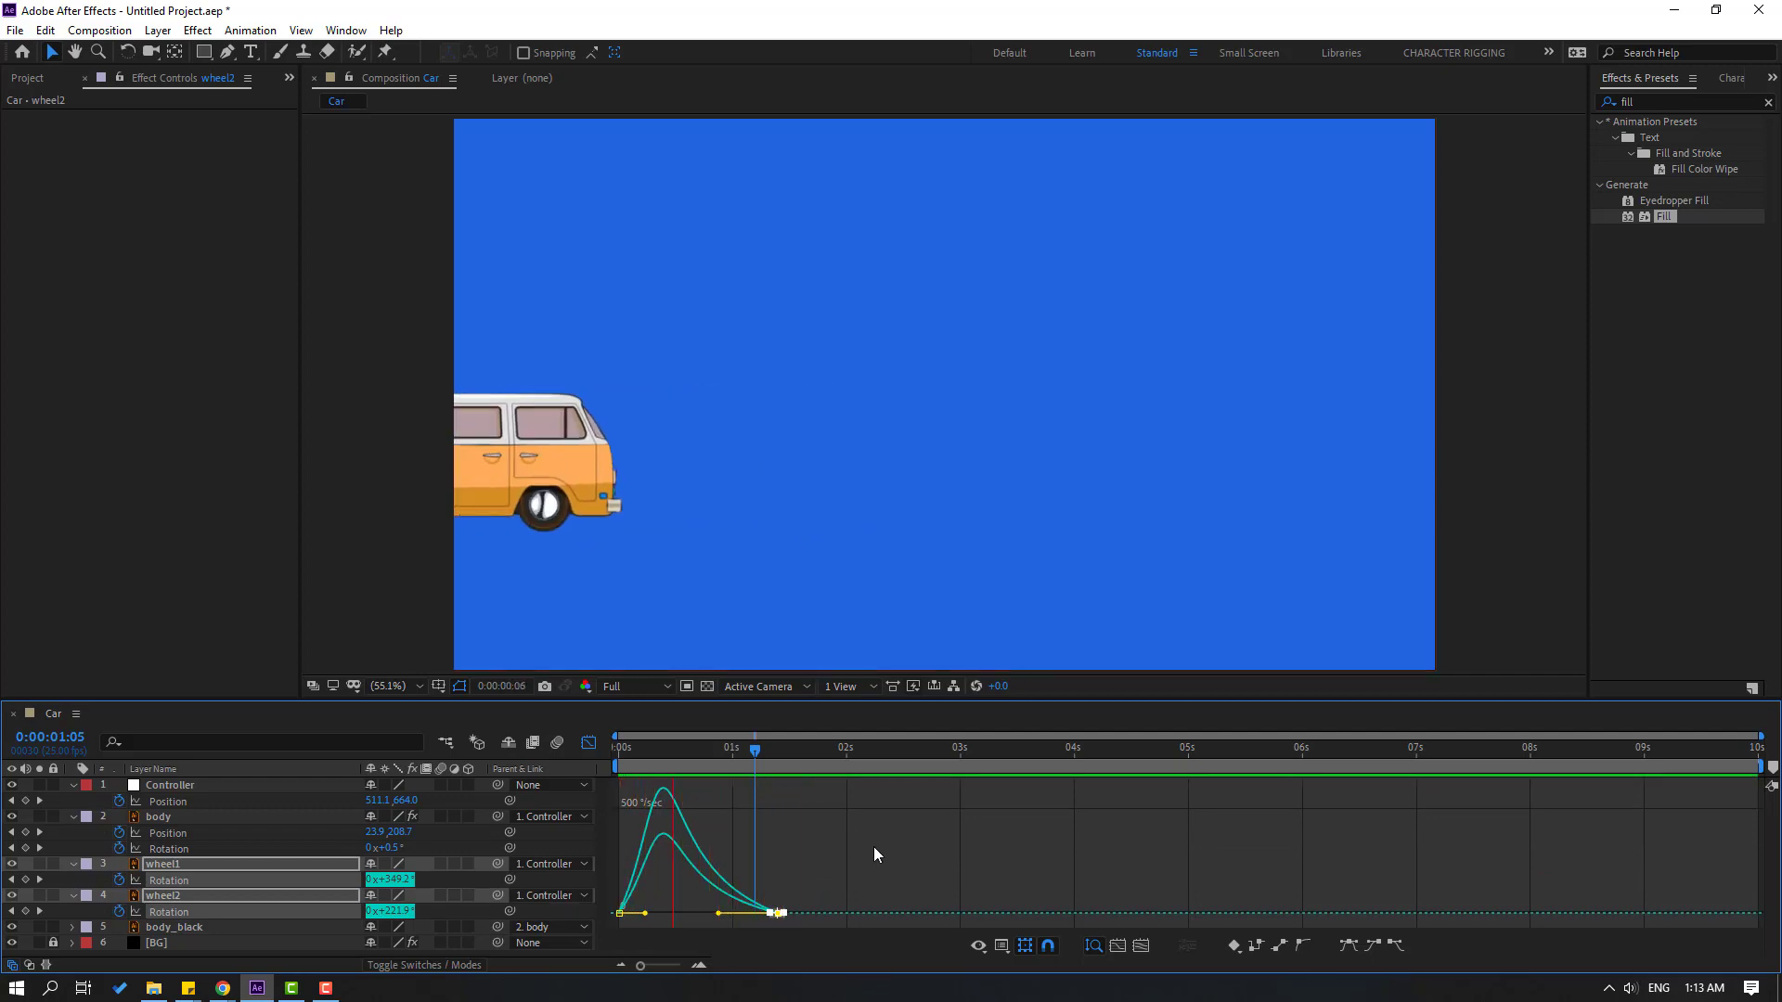
key(space)
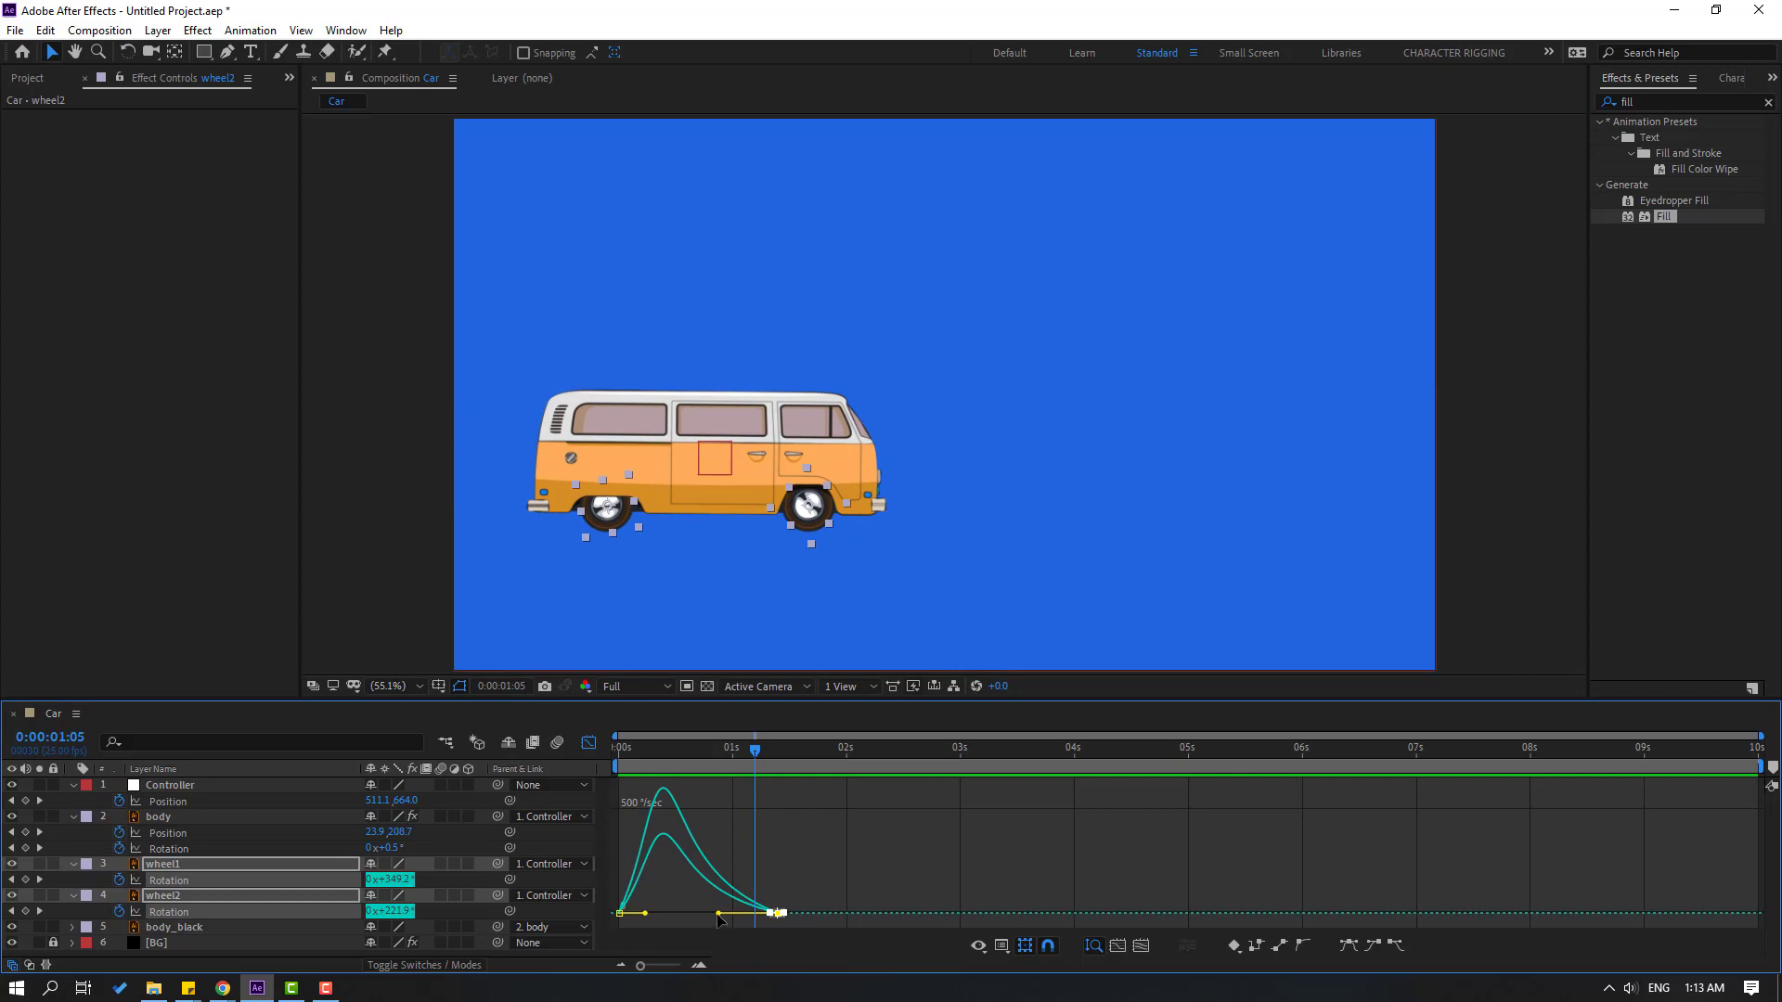
drag(718, 915, 712, 919)
key(space)
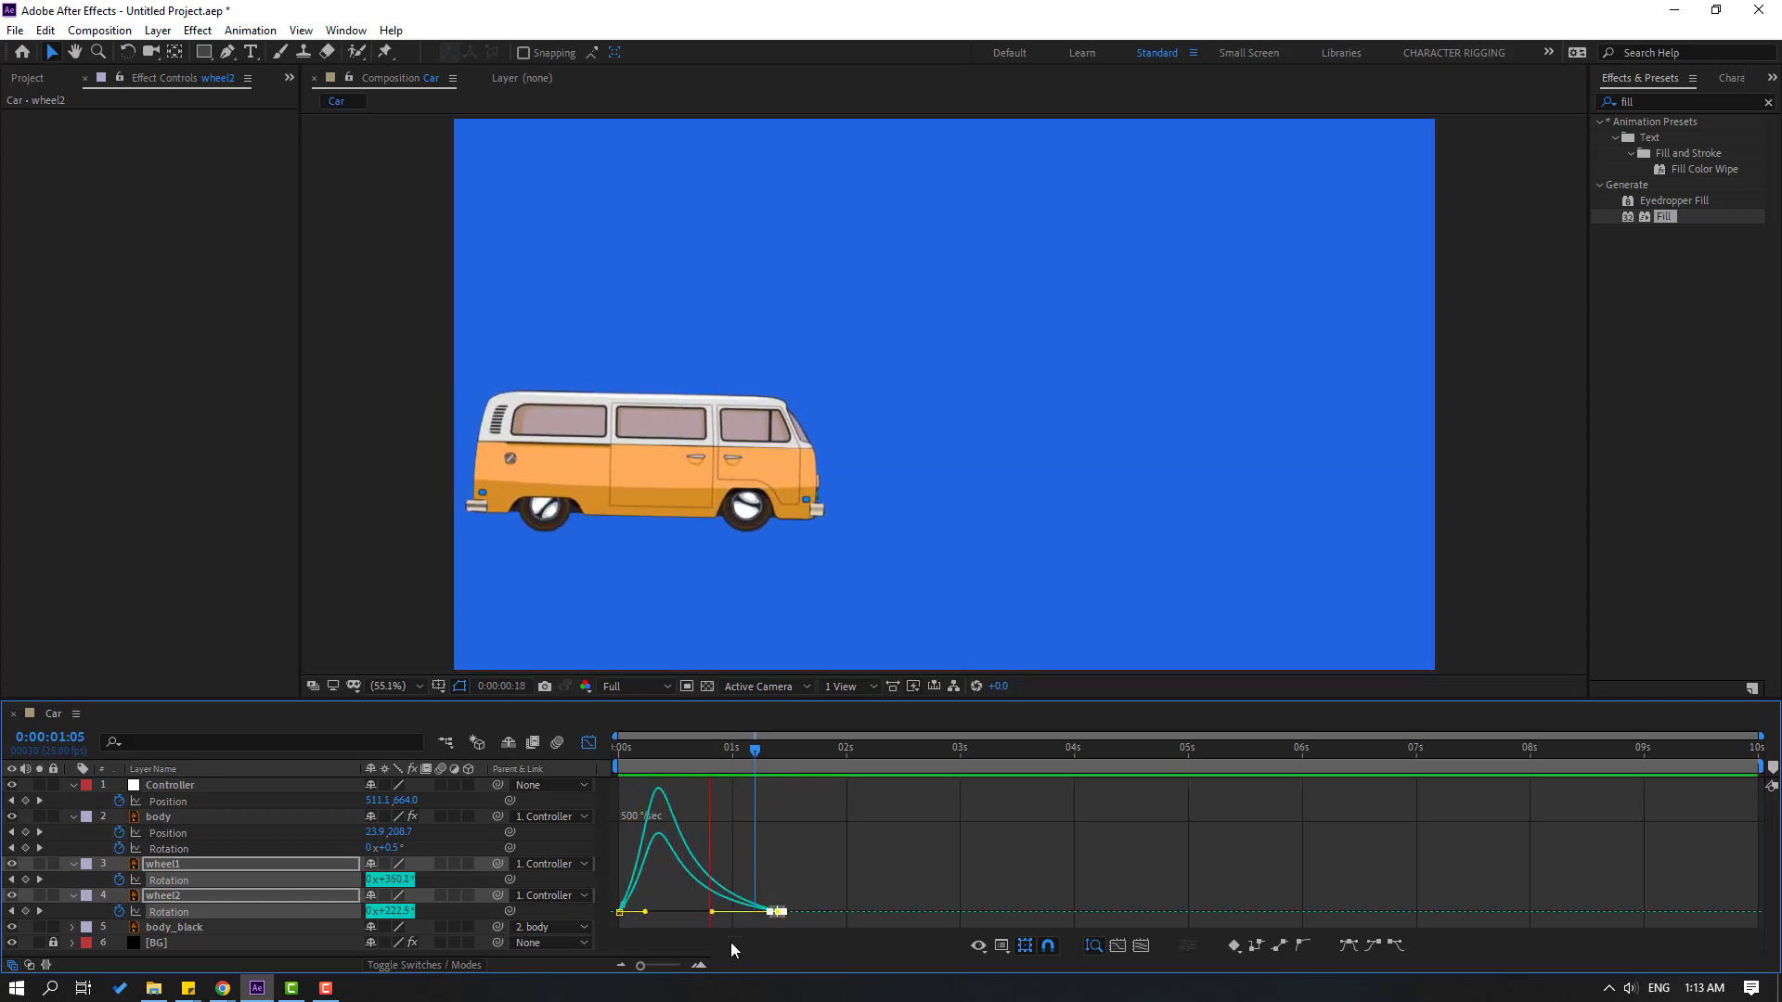
key(space)
Move both wheels' last Rotation keyframes past the body's last Position keyframe and preview the longer spin
click(588, 742)
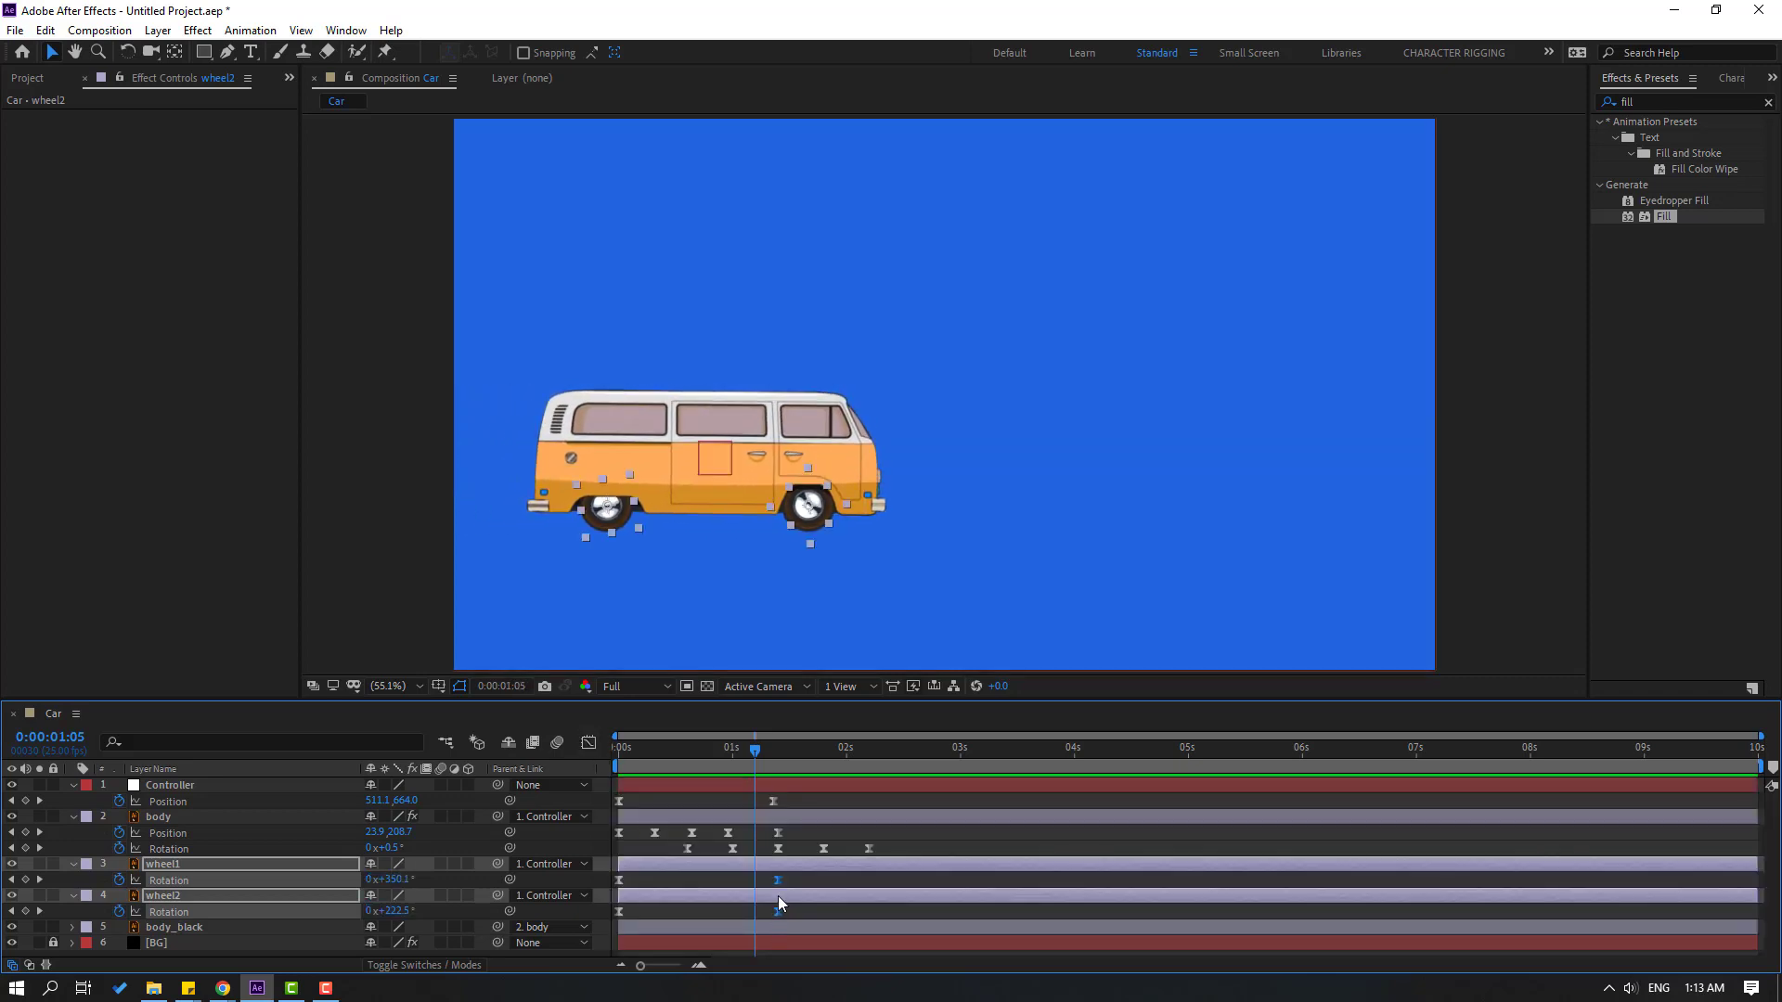
drag(779, 913, 811, 917)
key(space)
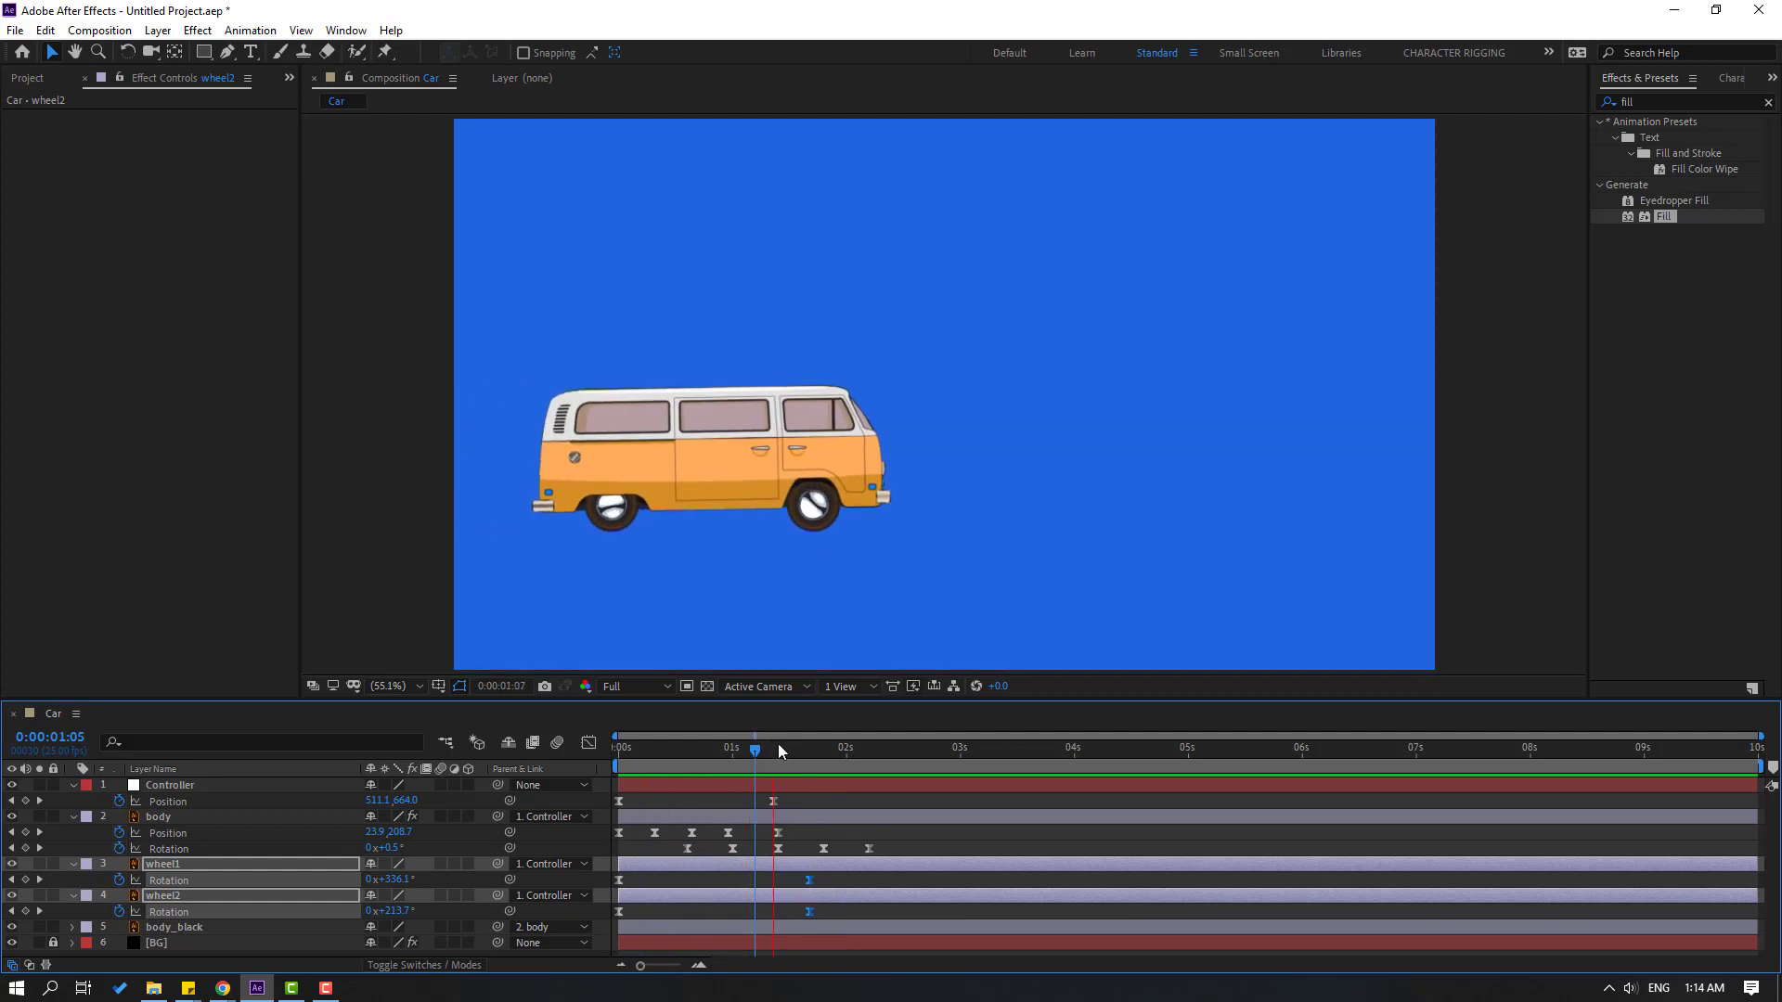
Hold the Controller with a Position keyframe at 0:00:02:15, then set its Position to 985, 664 at 0:00:06:00 and preview
drag(778, 743, 915, 749)
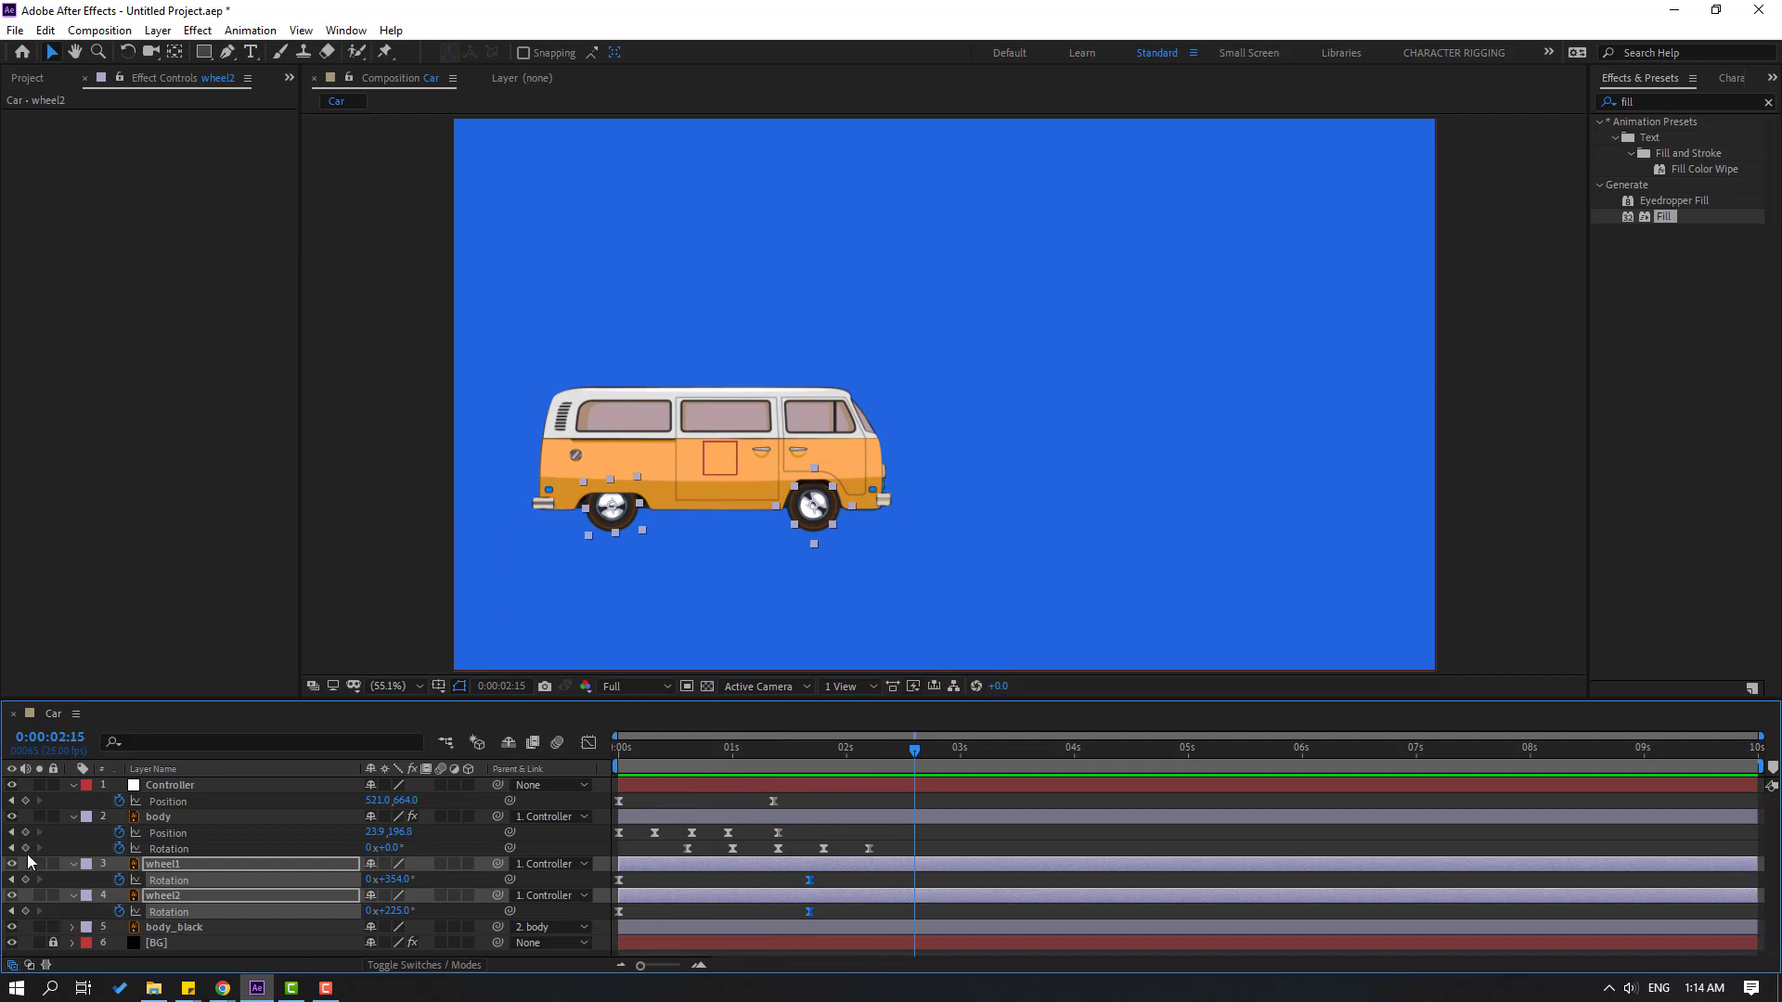
click(25, 800)
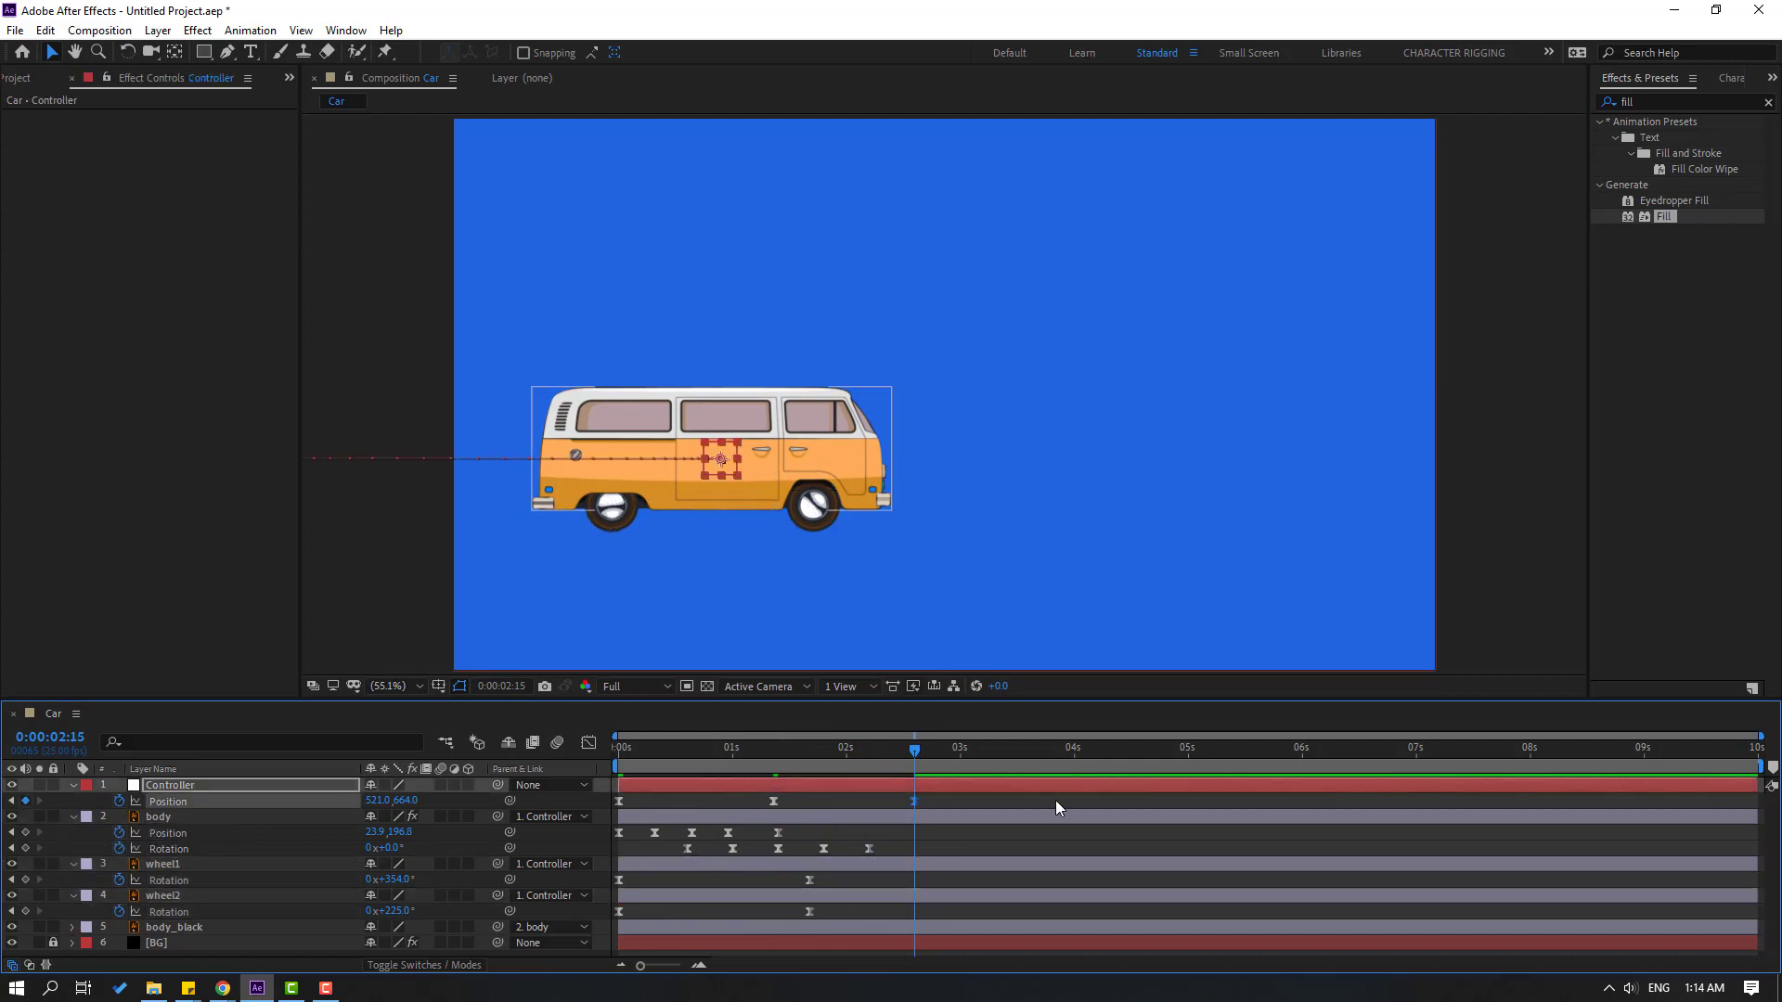
drag(969, 756, 1299, 759)
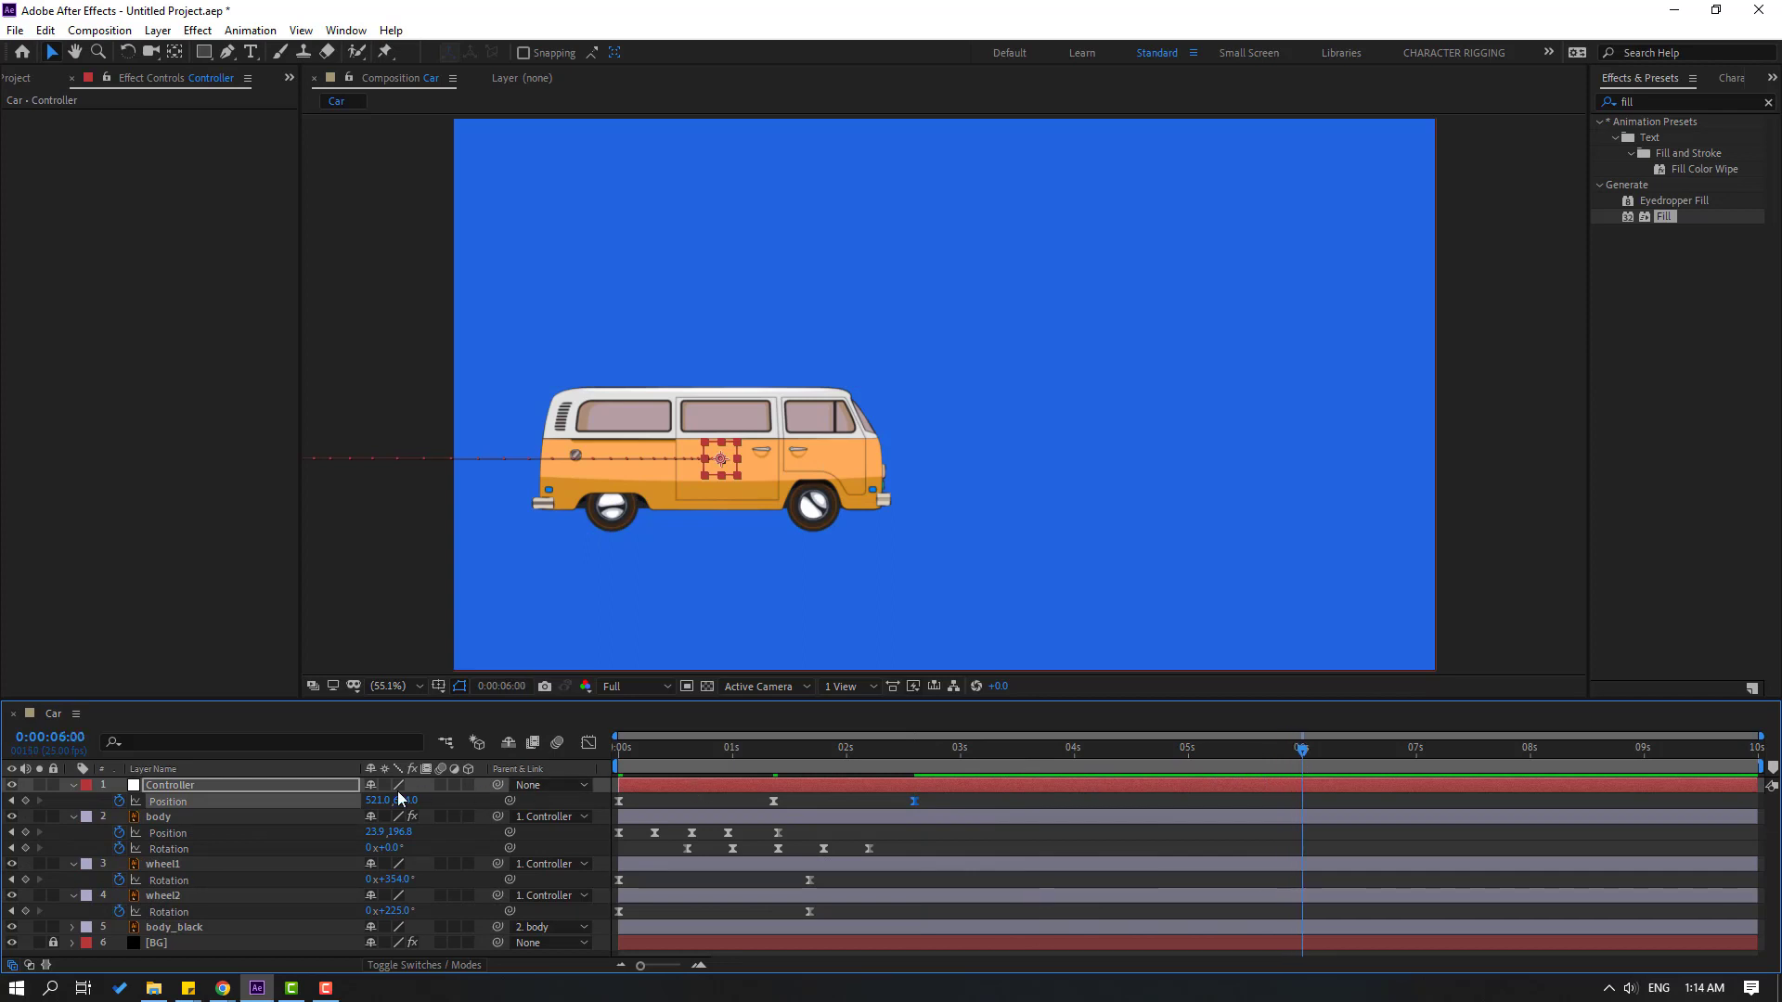
drag(372, 807, 810, 799)
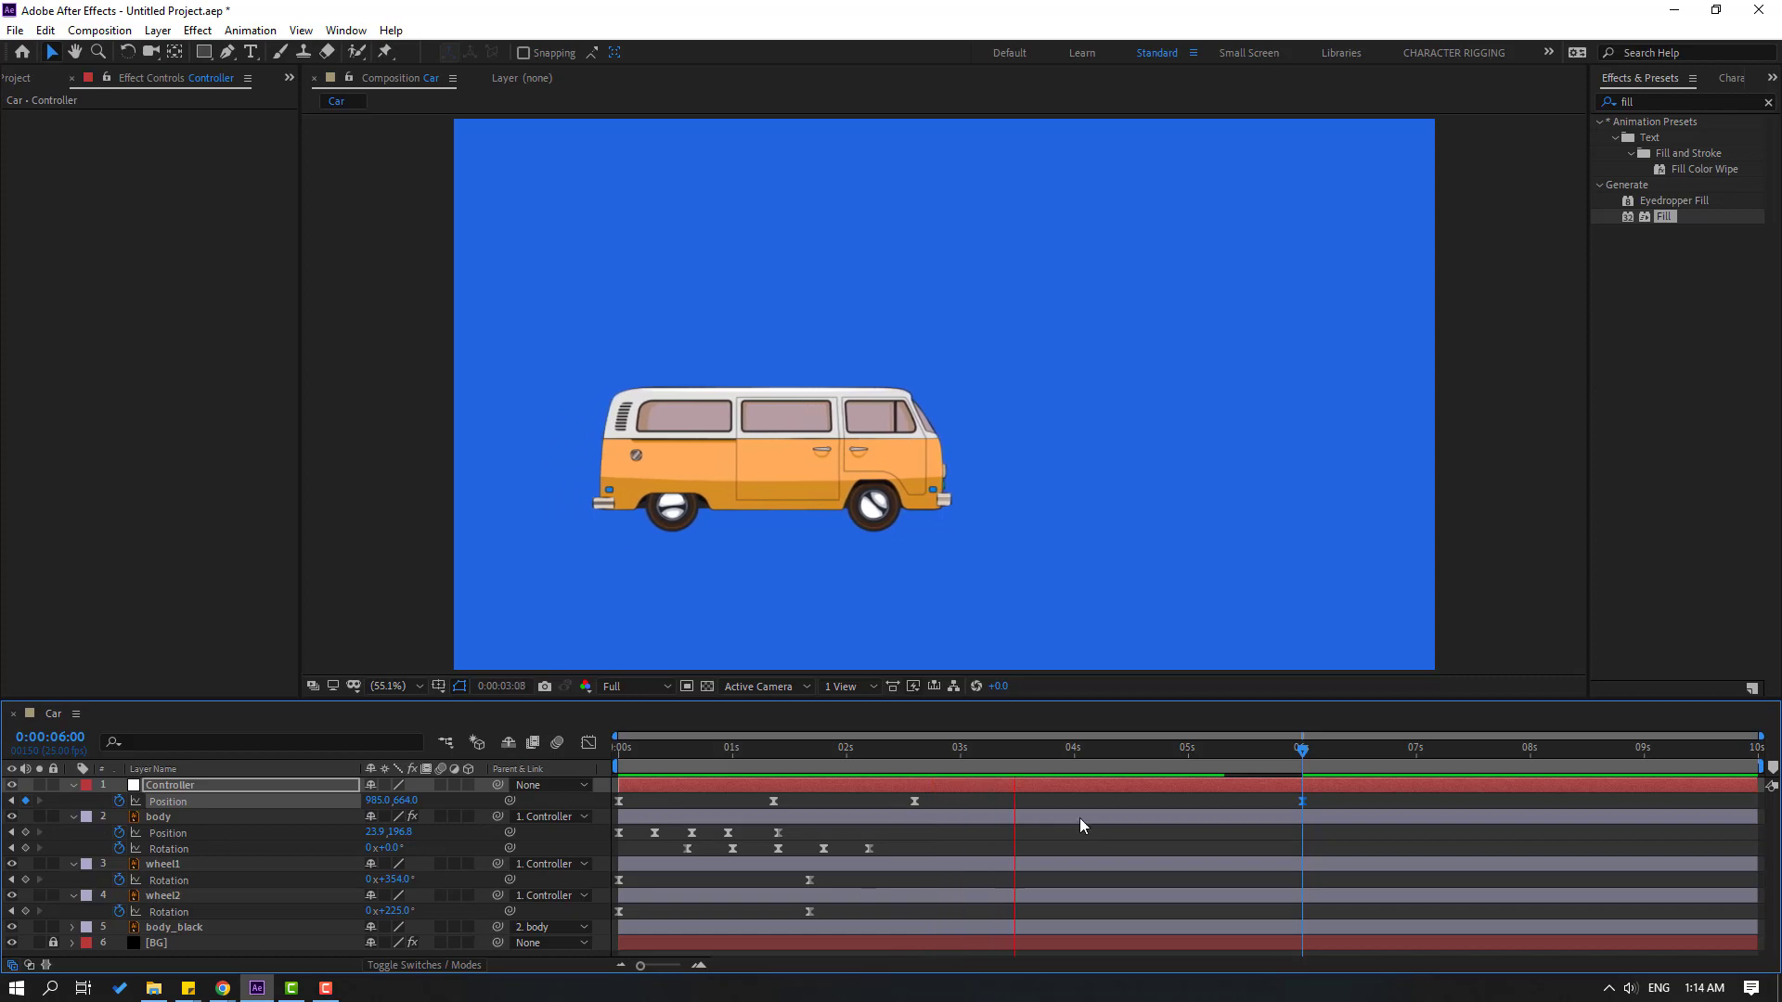
Lengthen the ease out of the Controller's 0:00:02:15 Position keyframe and shorten the ease into its 0:00:06:00 keyframe in the speed graph
drag(1266, 791, 887, 809)
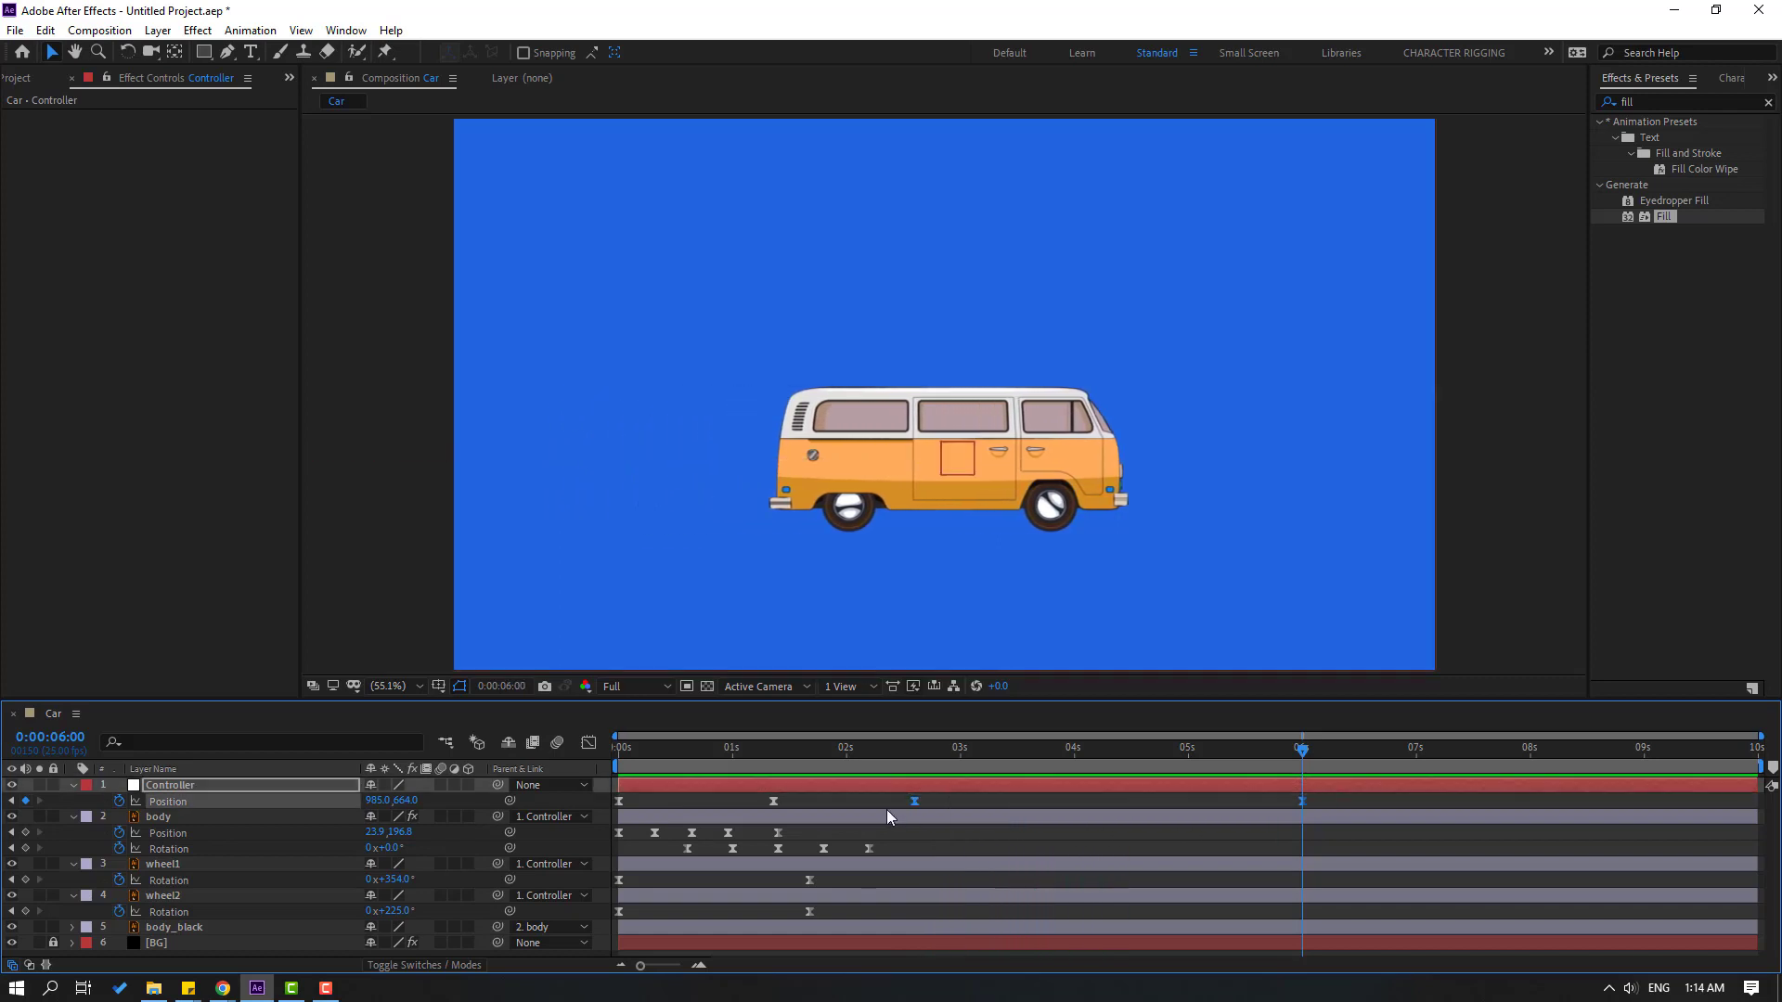
click(588, 742)
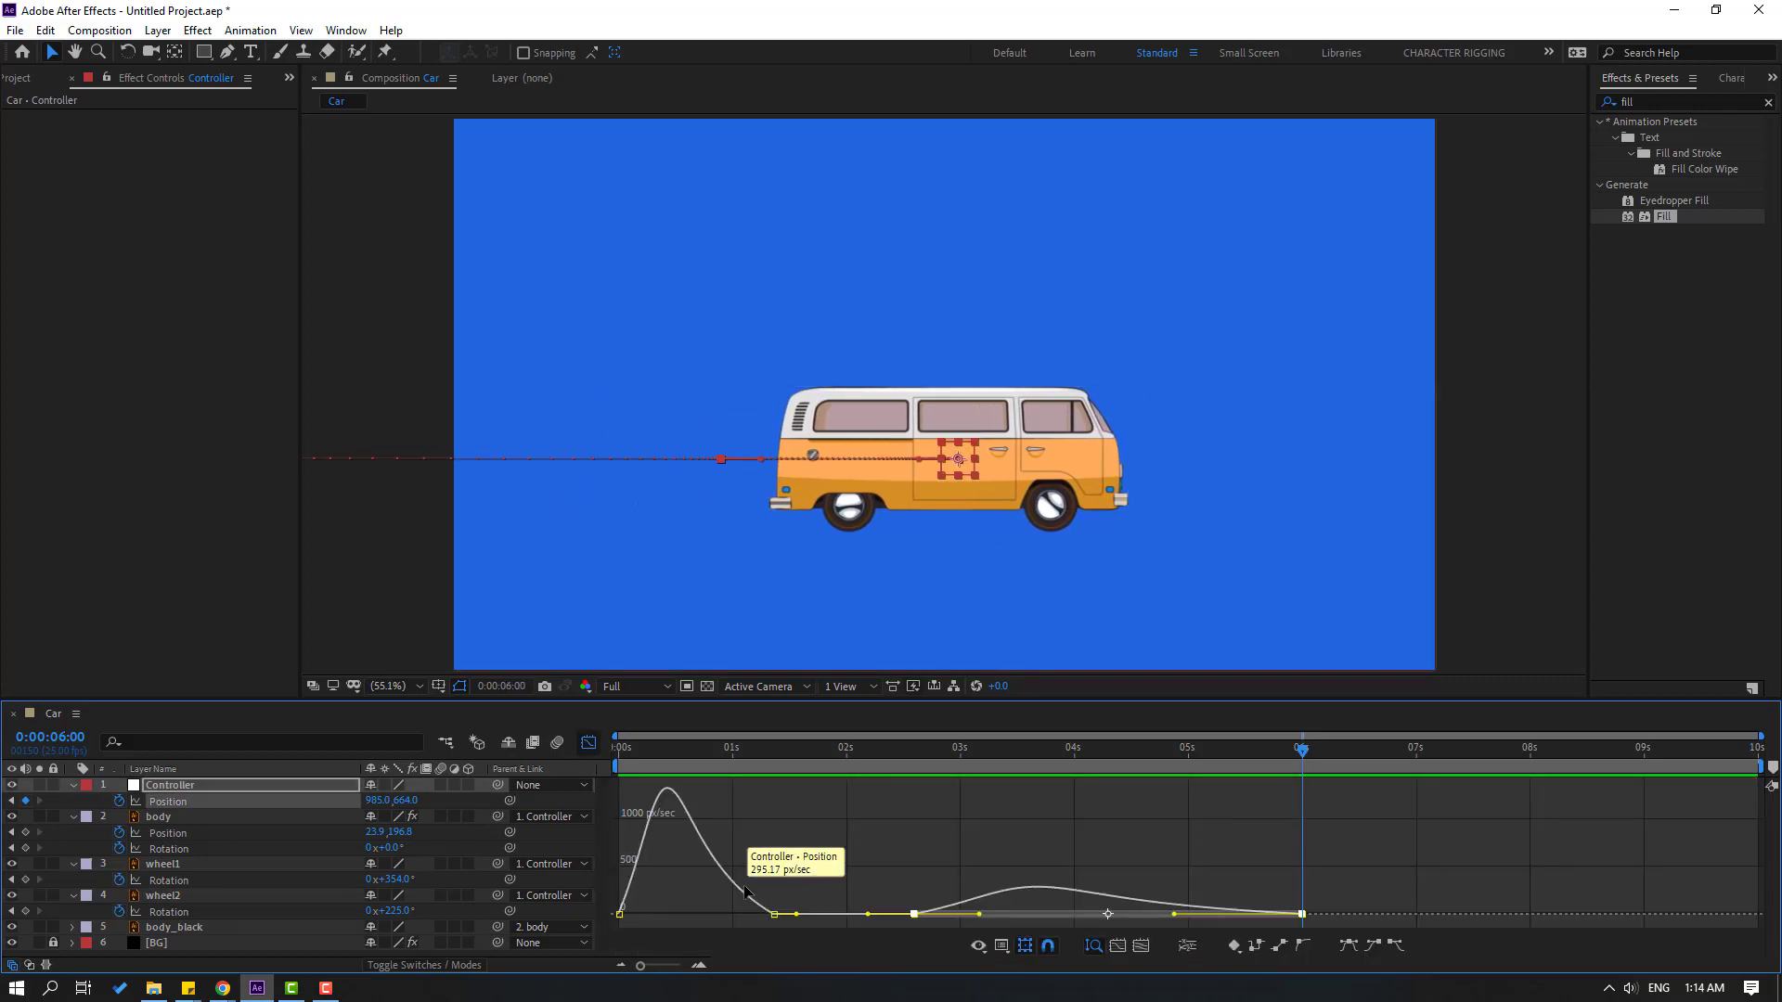
click(1023, 770)
key(equal)
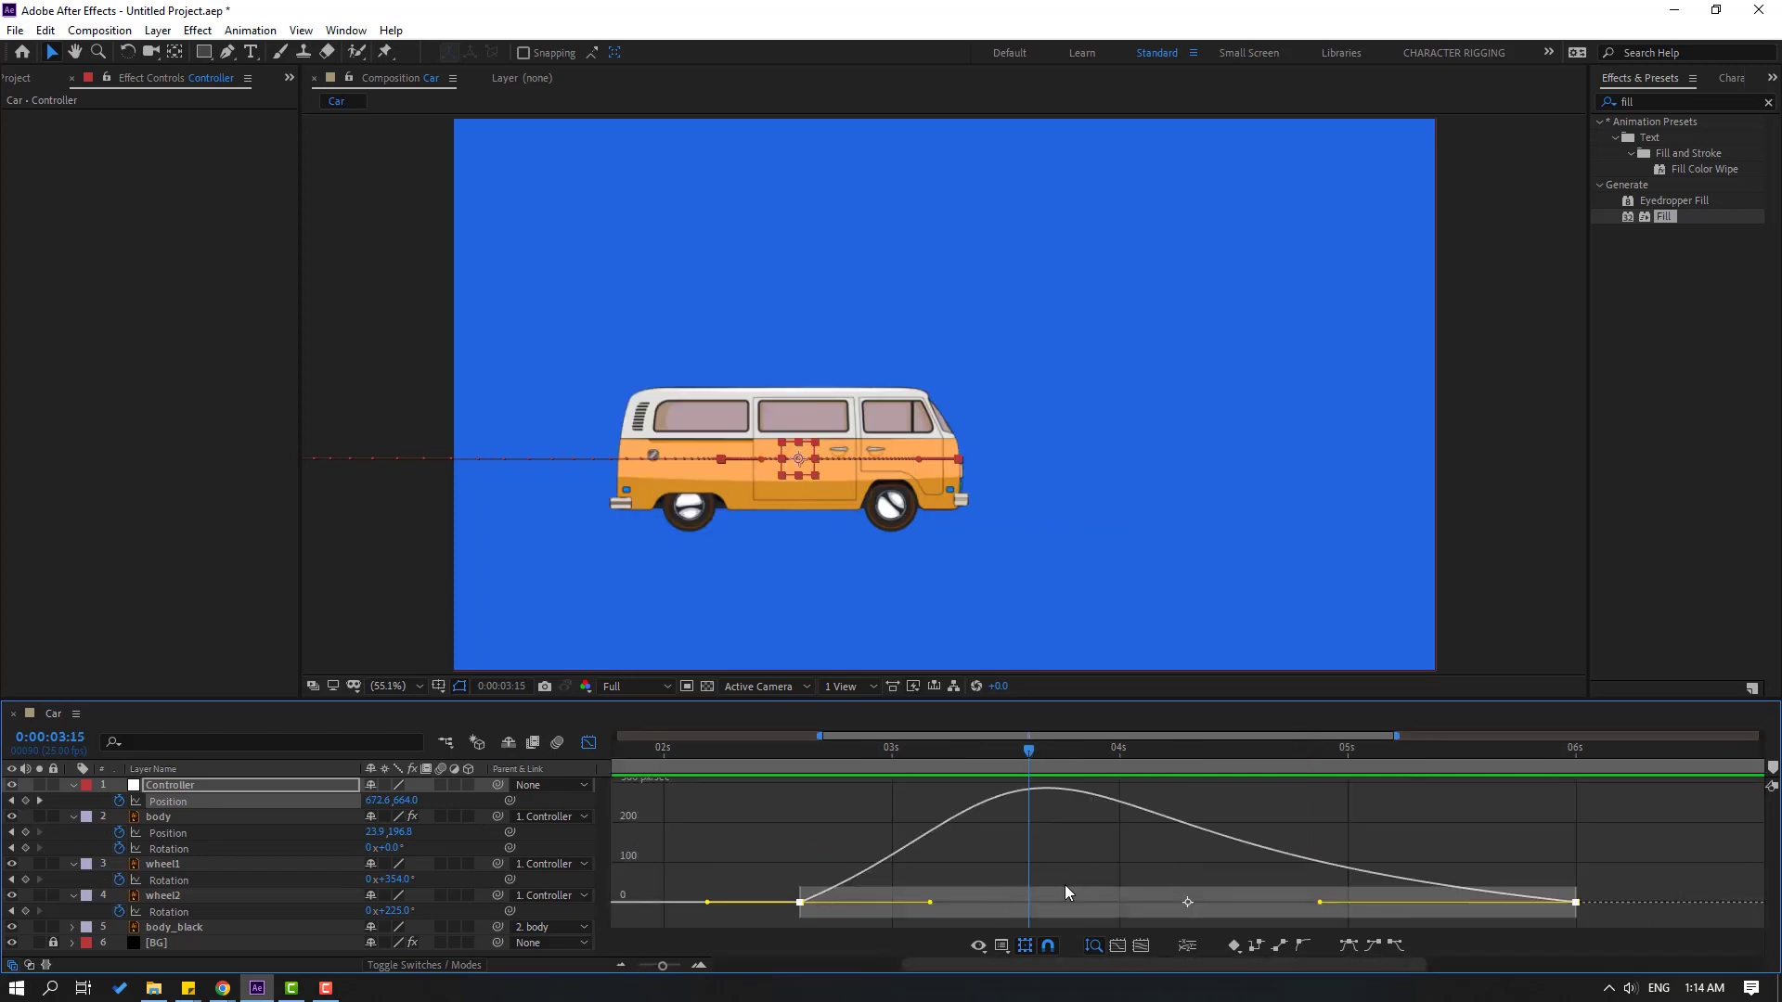
click(759, 873)
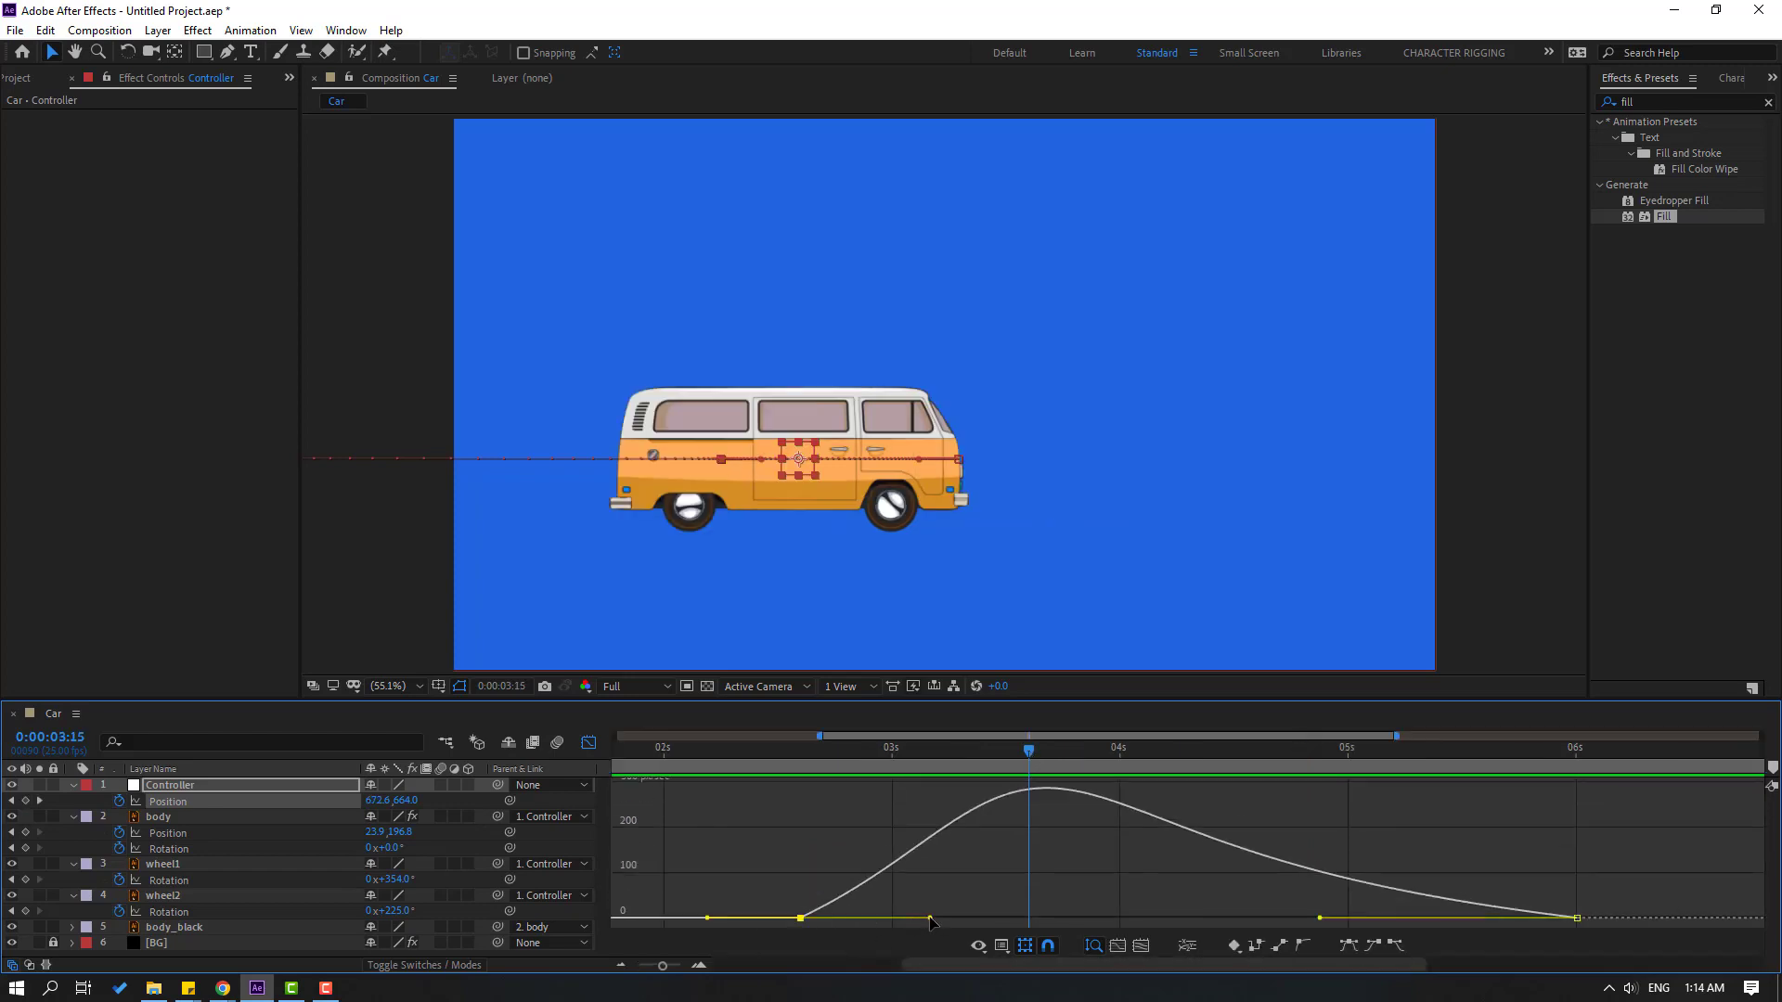
drag(931, 919, 981, 919)
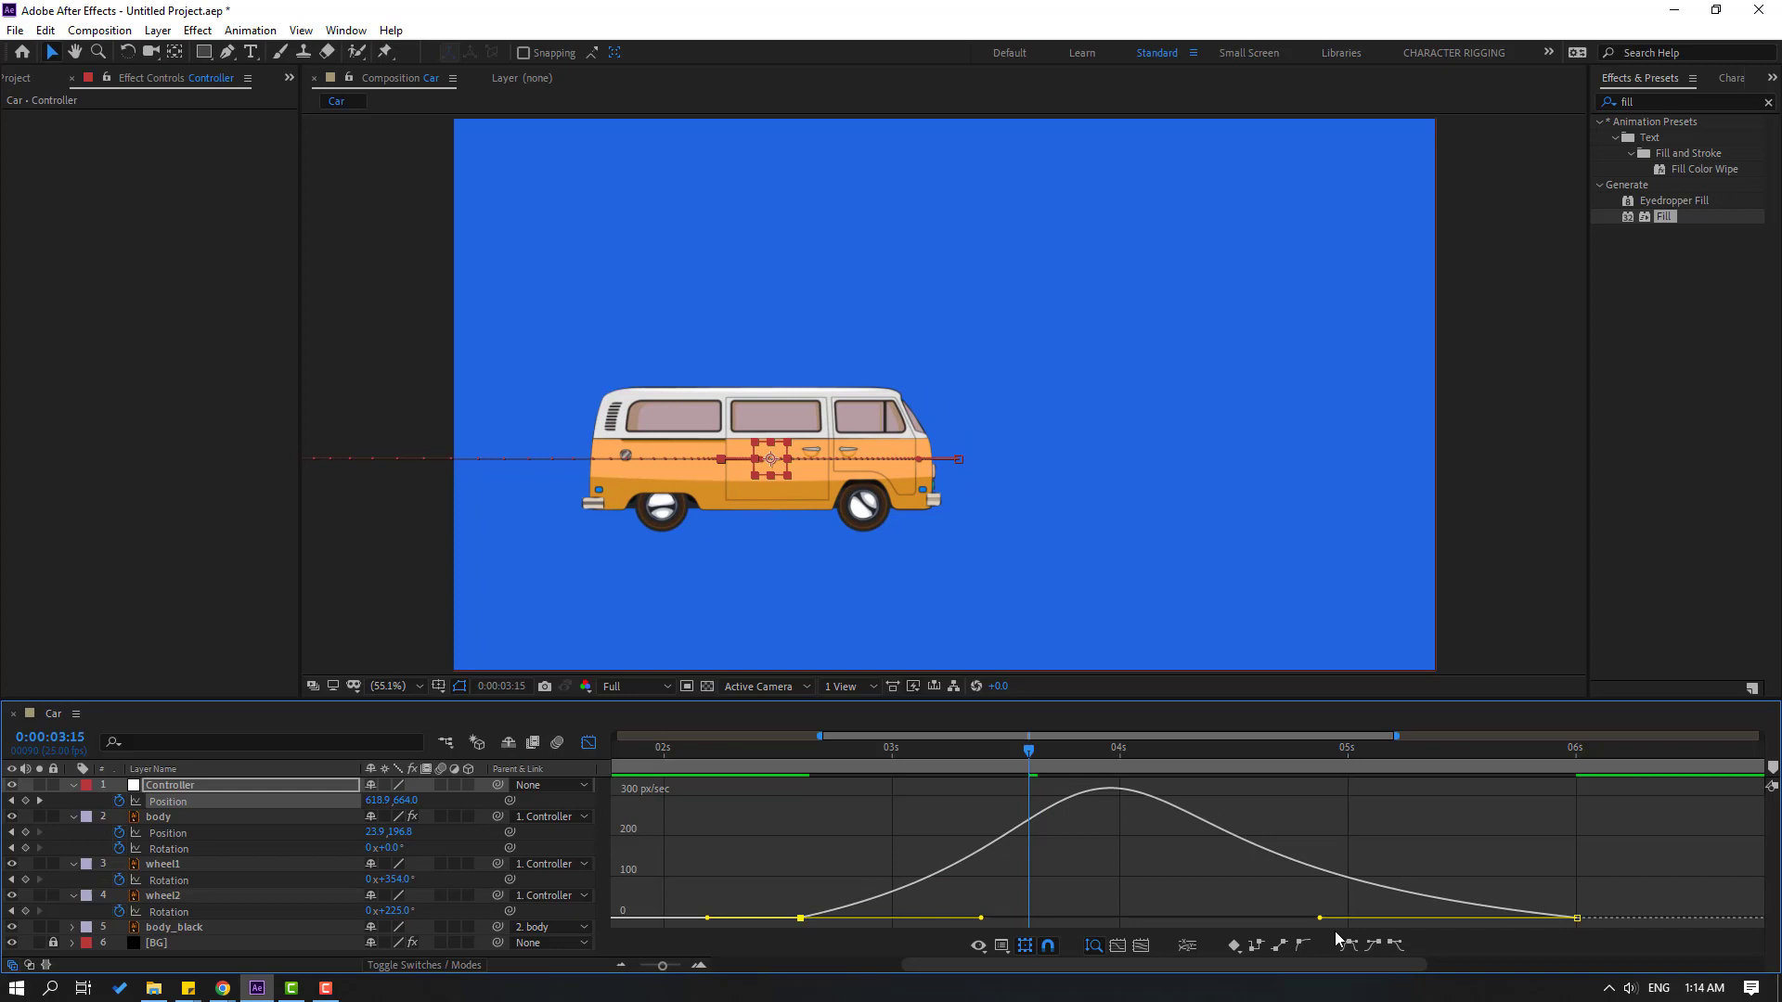
drag(1320, 918, 1376, 921)
key(minus)
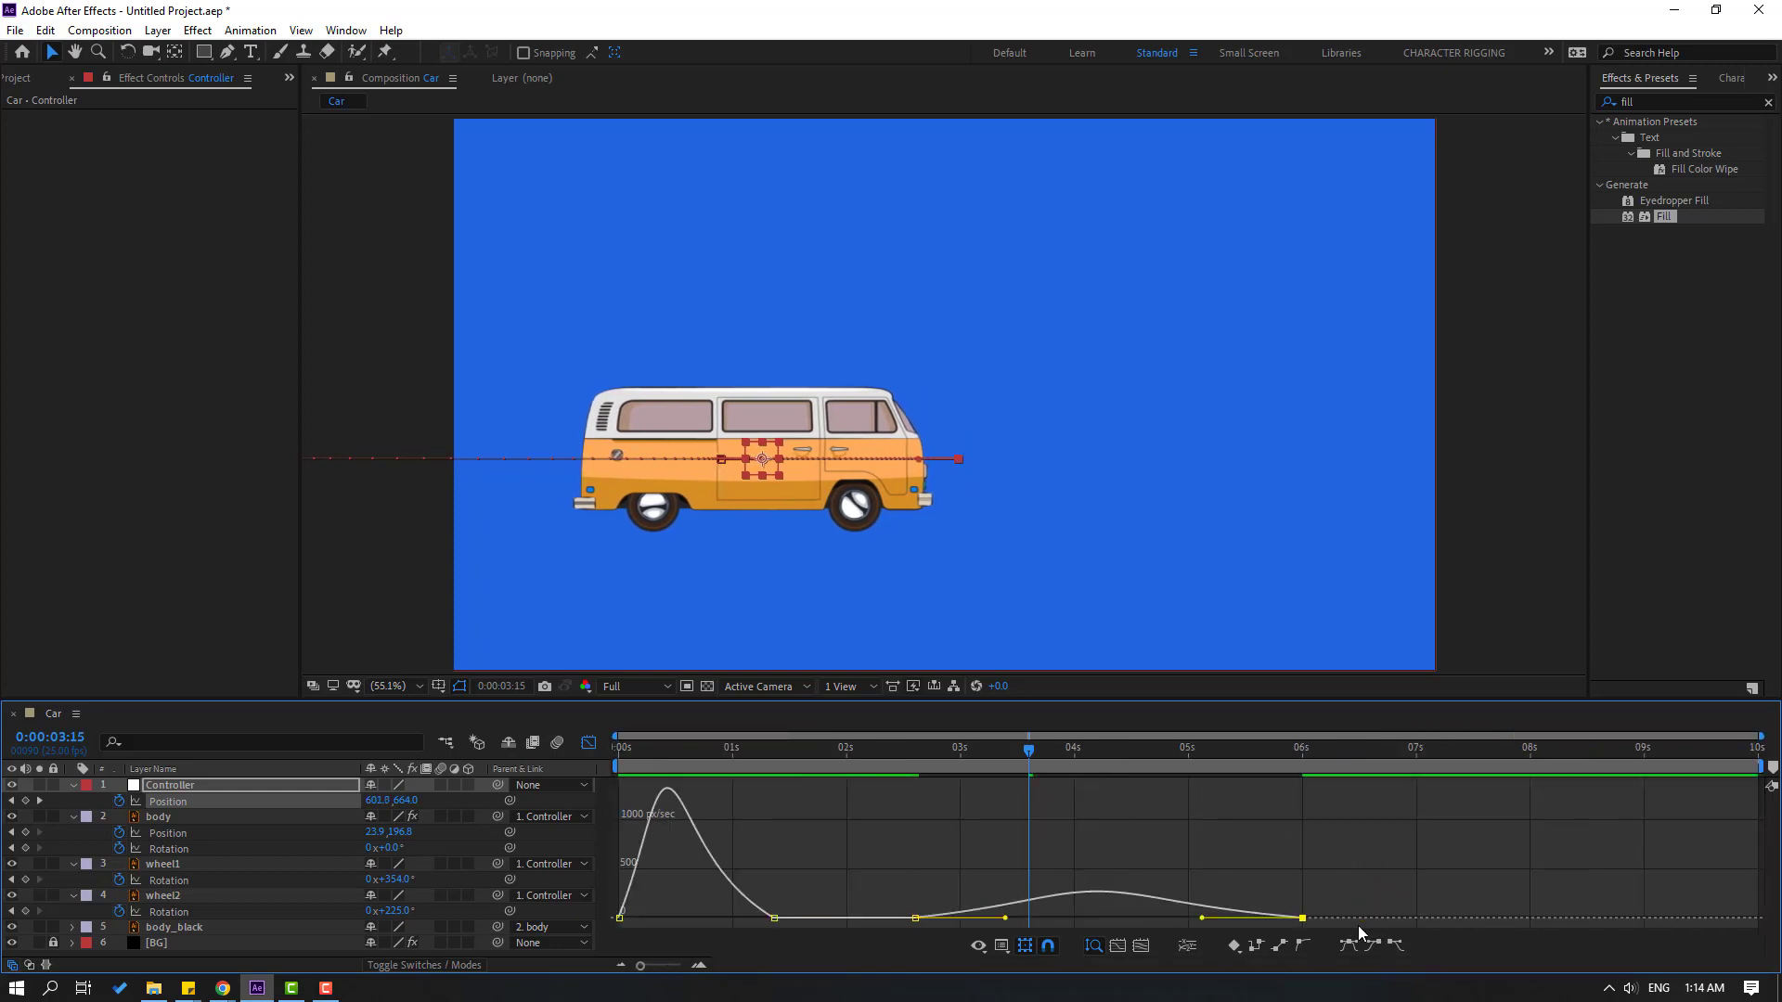
Start the work area just after the Controller's third Position keyframe, preview the second drive and return to the keyframe view
drag(610, 766, 922, 772)
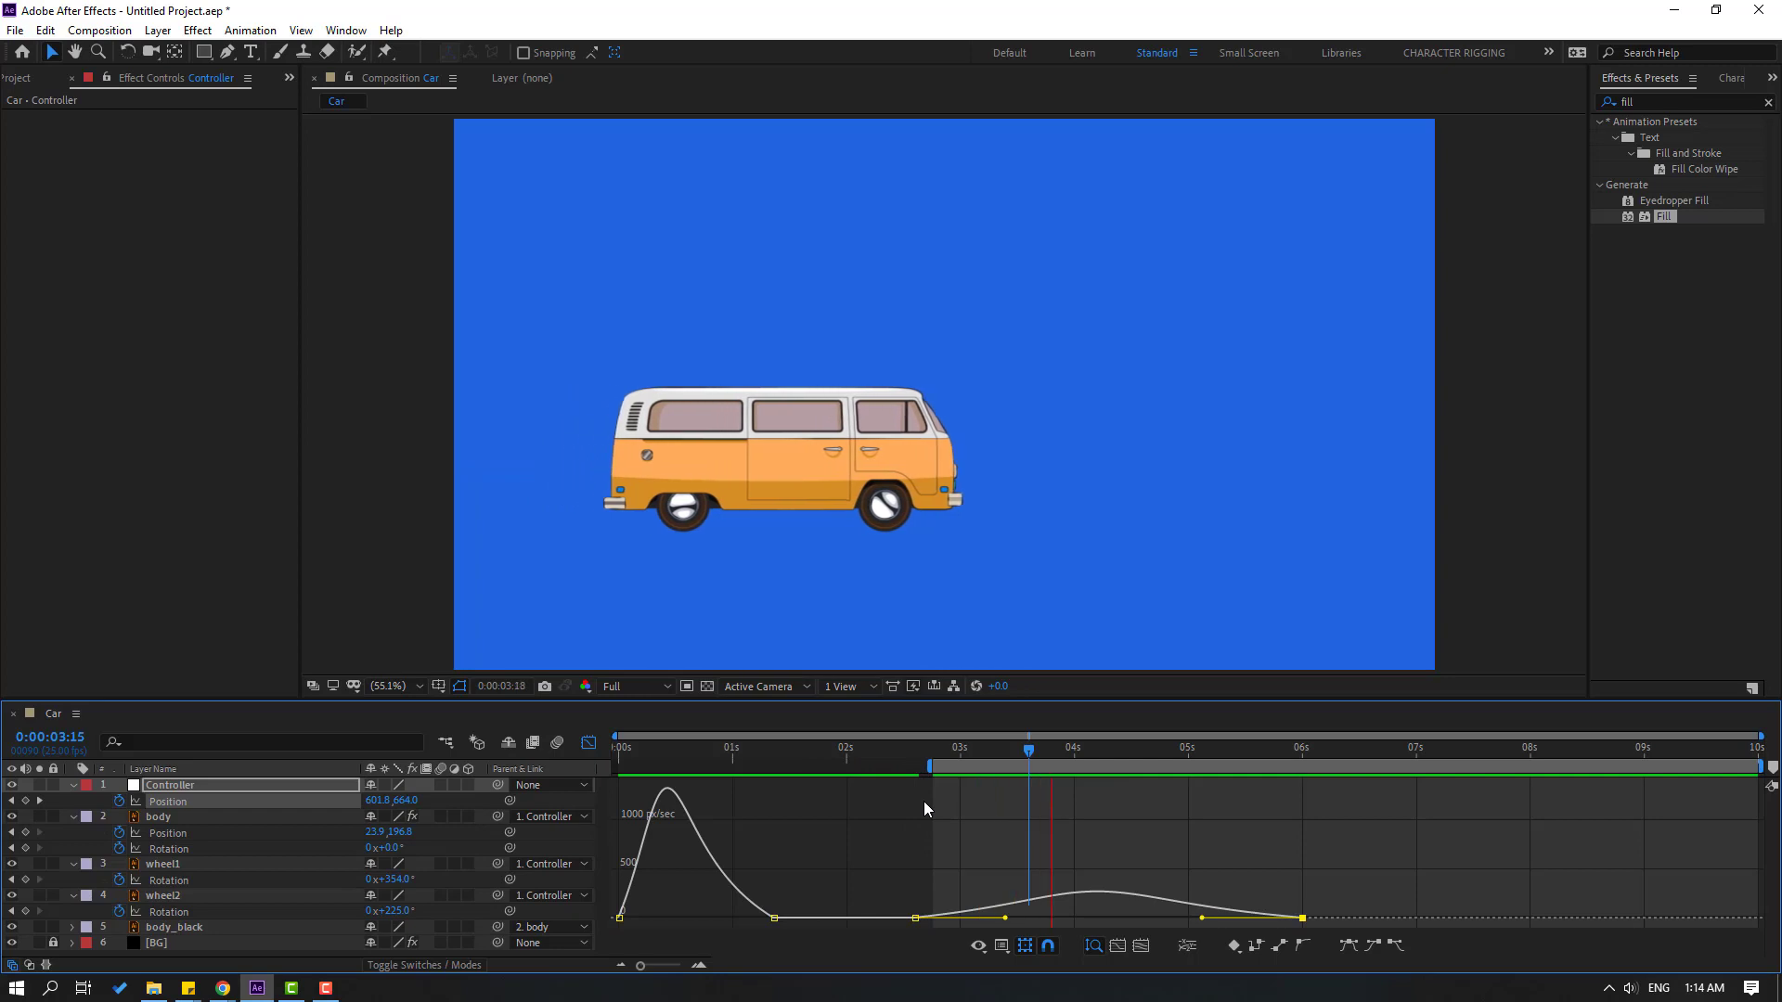
key(space)
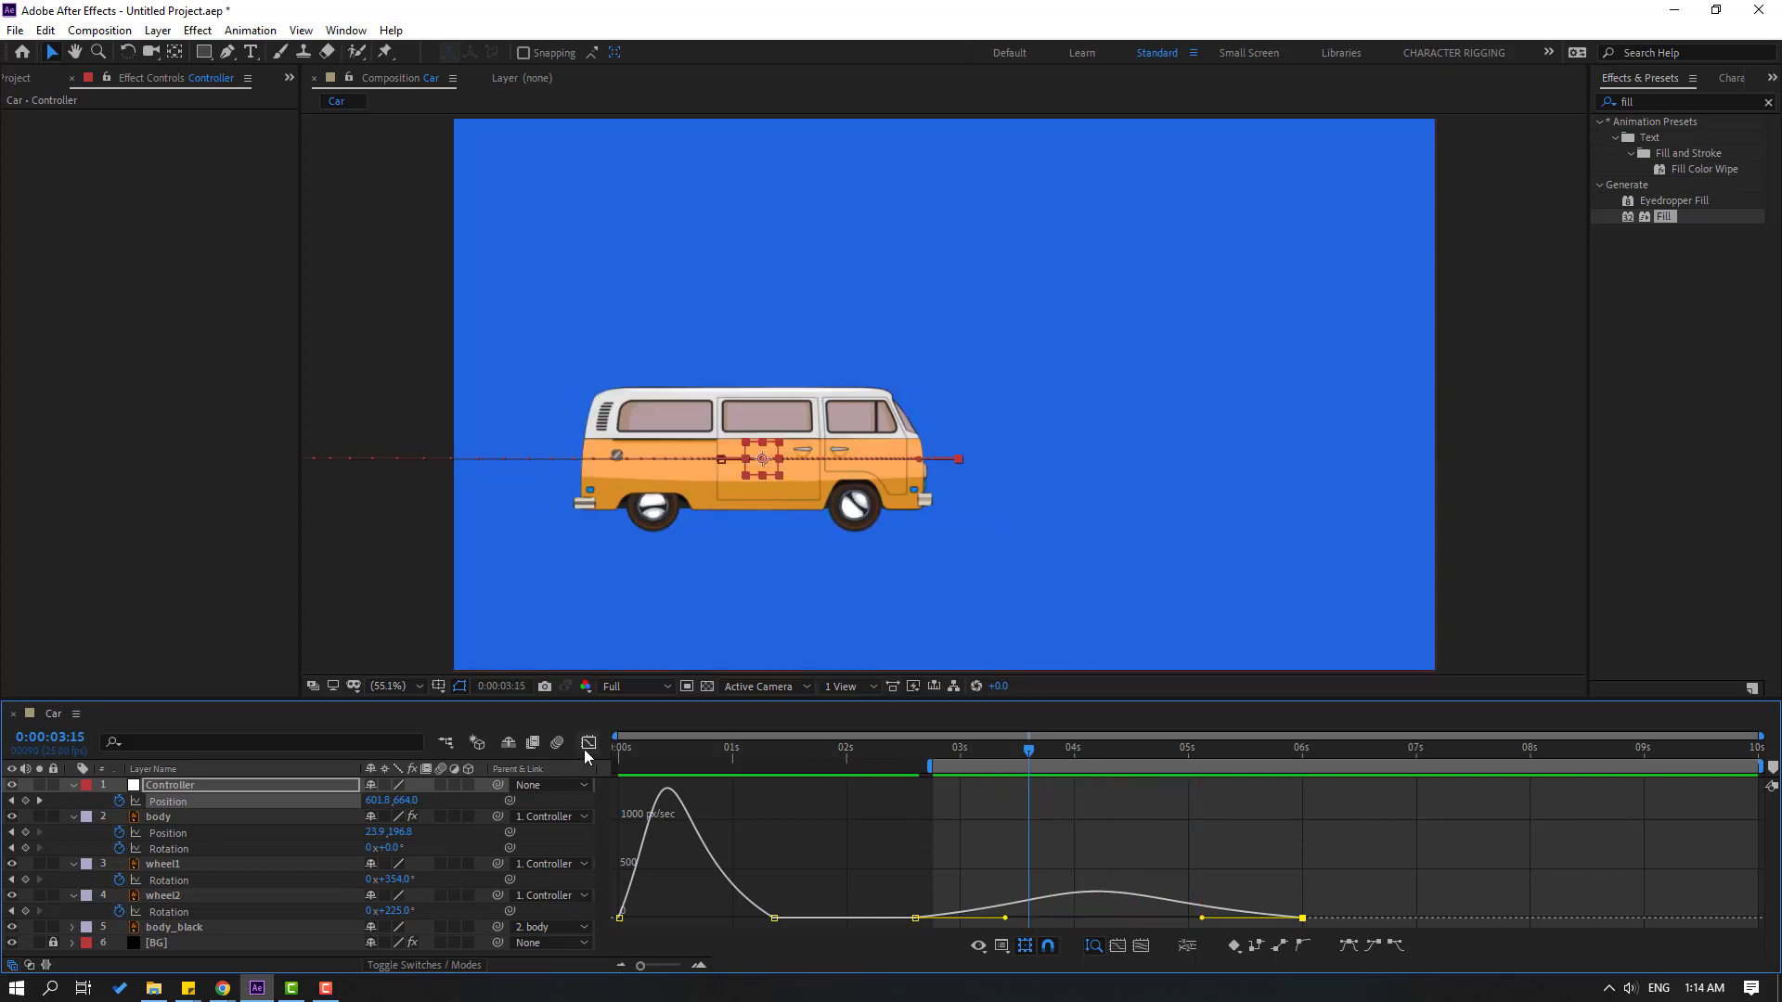
click(588, 742)
Add holding Rotation keyframes to wheel1 and wheel2 and place them just after the Controller's third Position keyframe
drag(1009, 748, 932, 754)
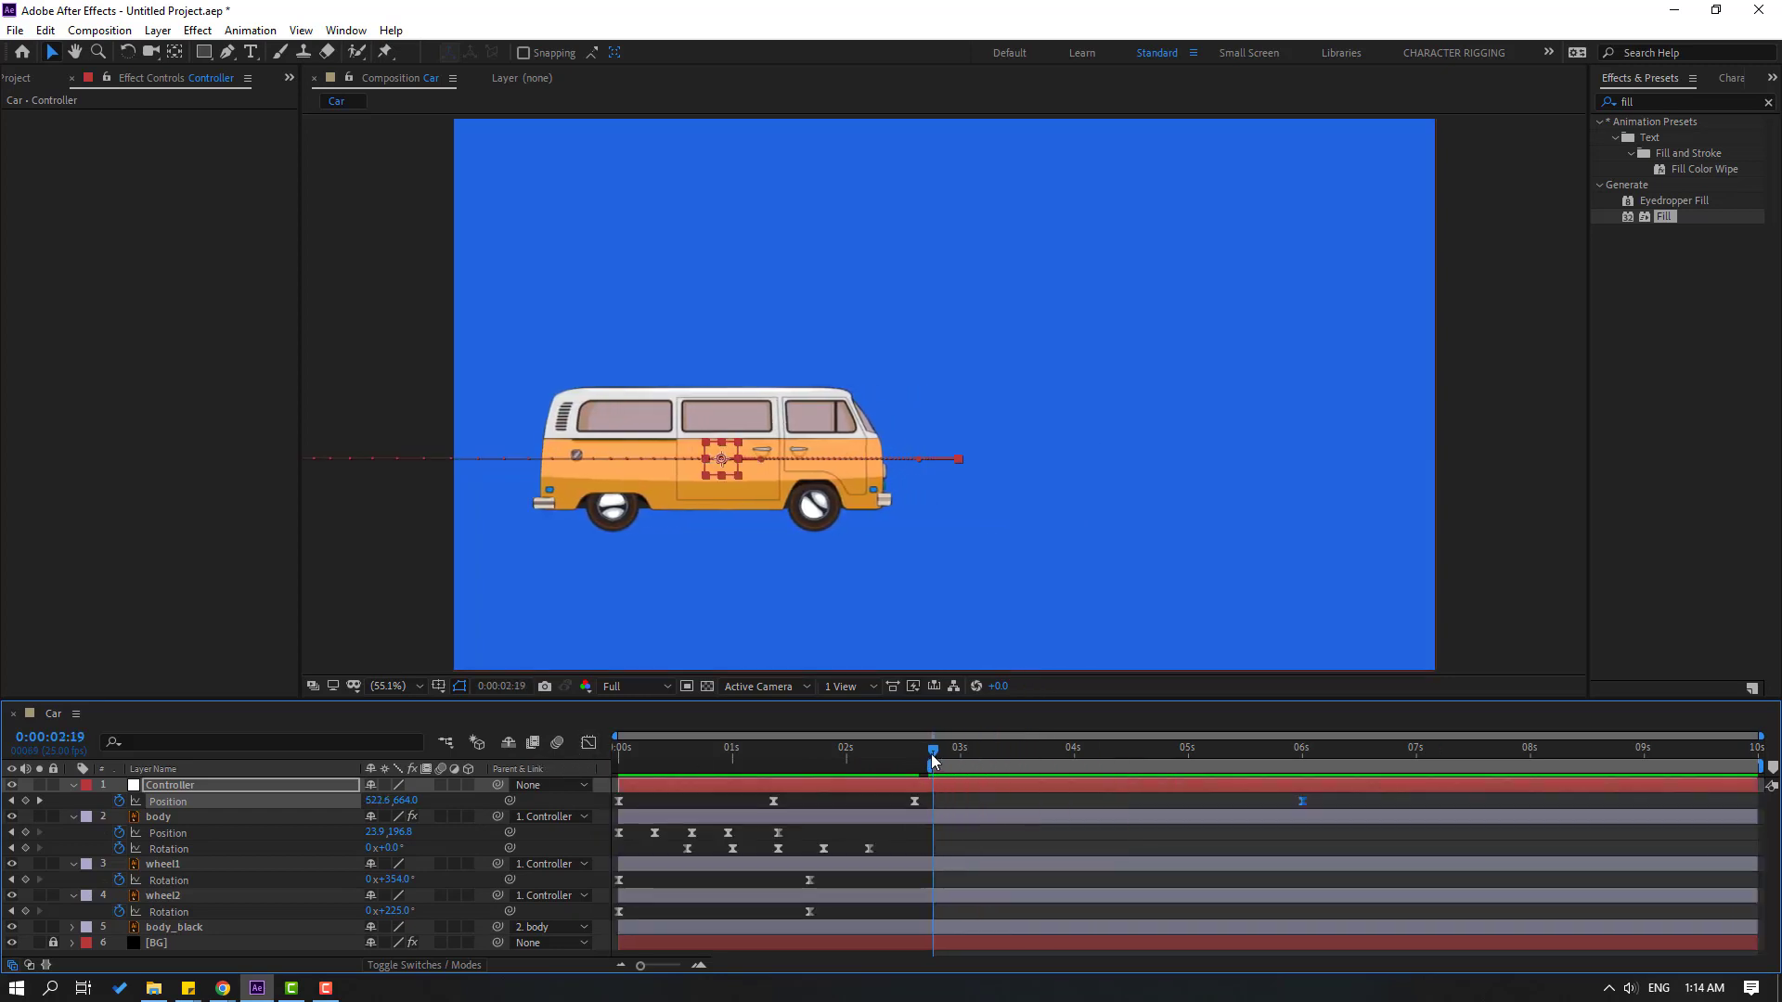
click(169, 865)
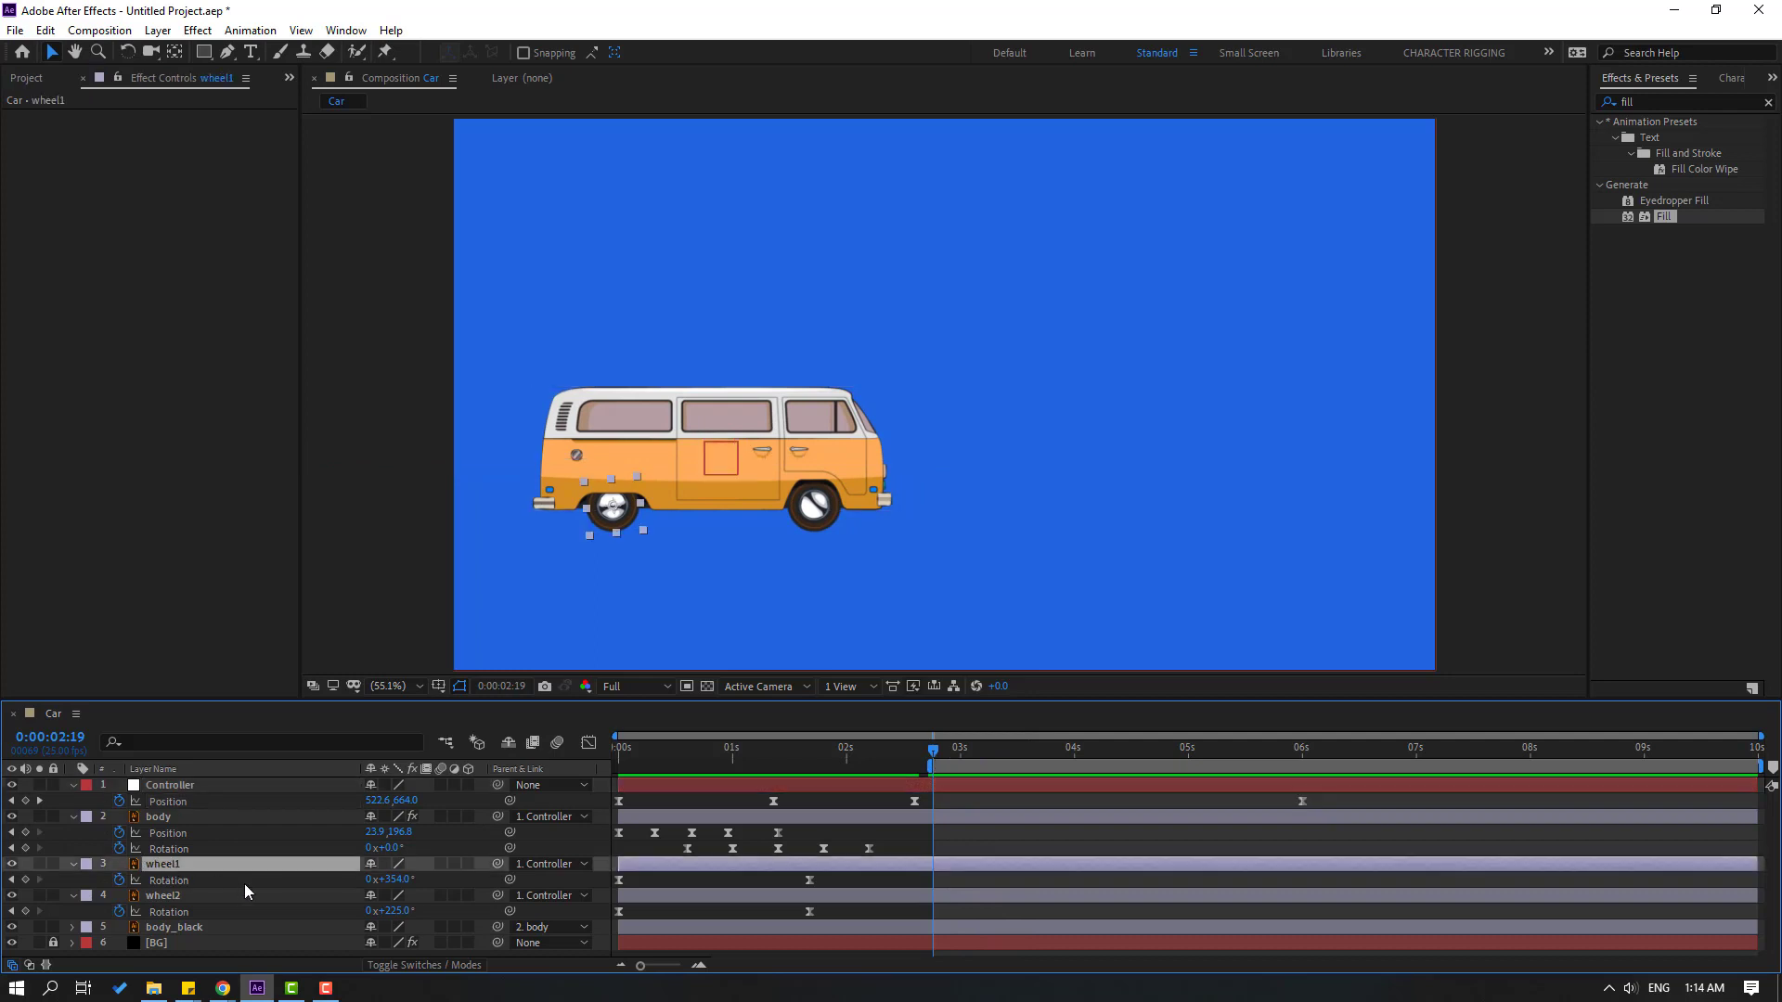
ctrl+click(171, 899)
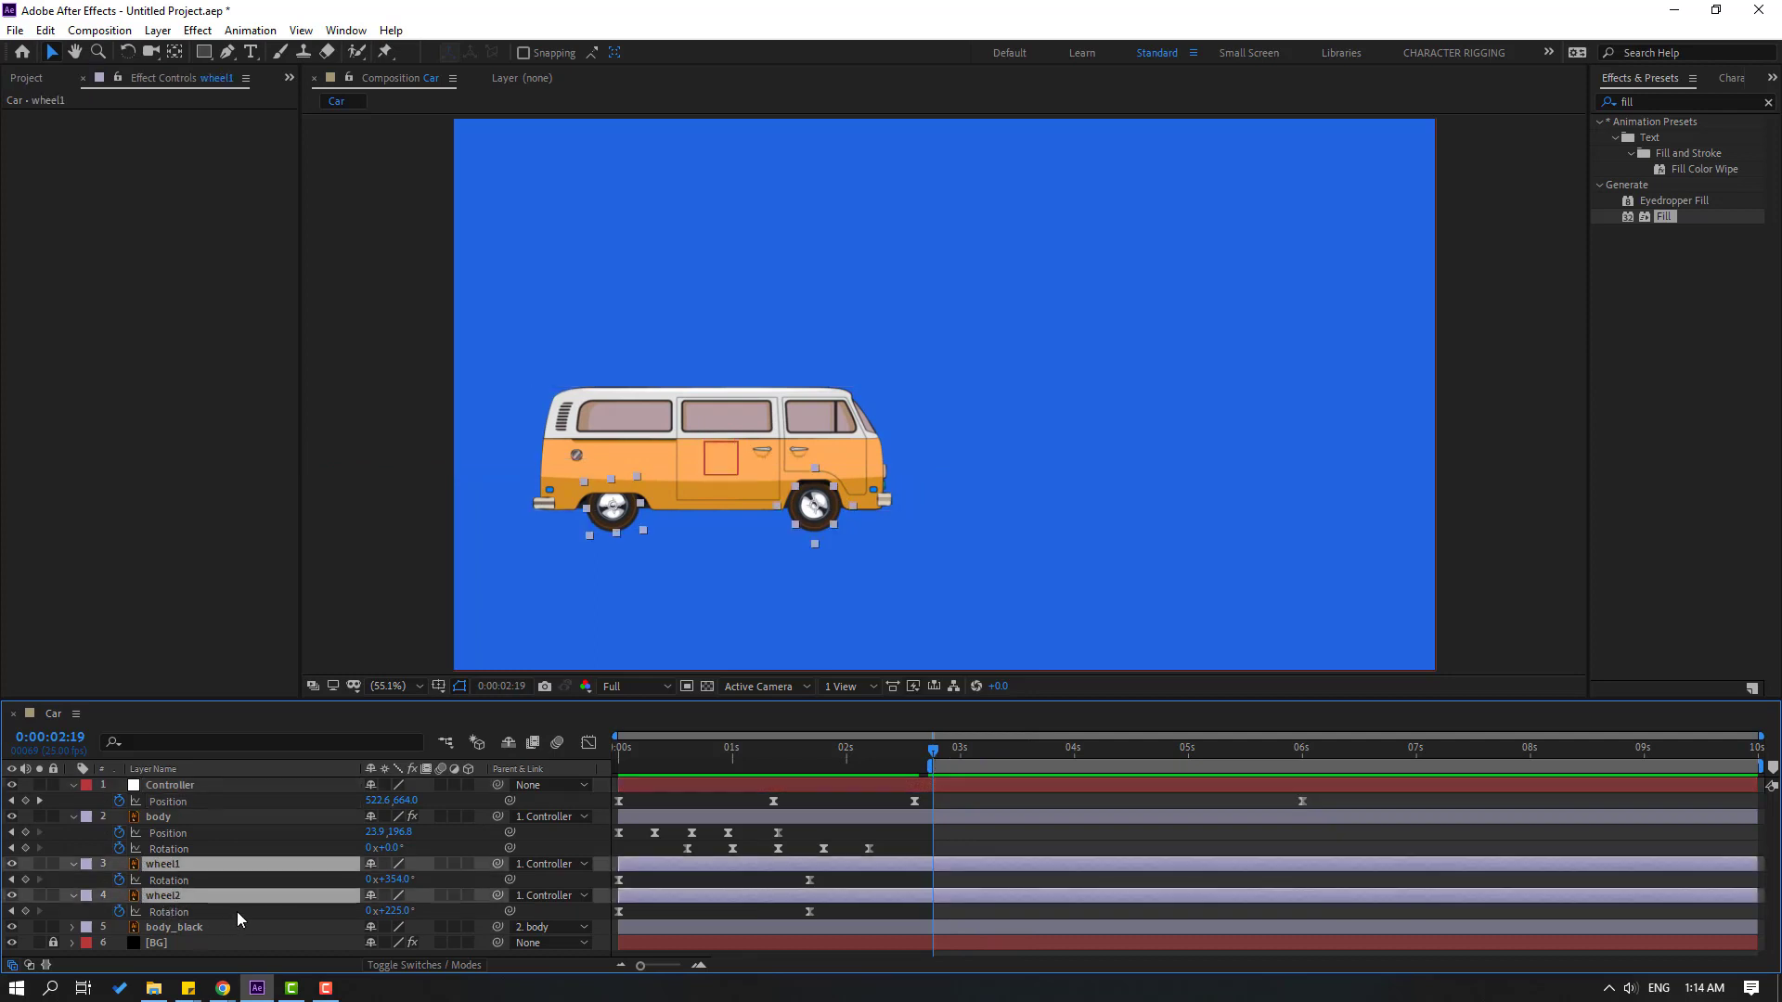
click(25, 879)
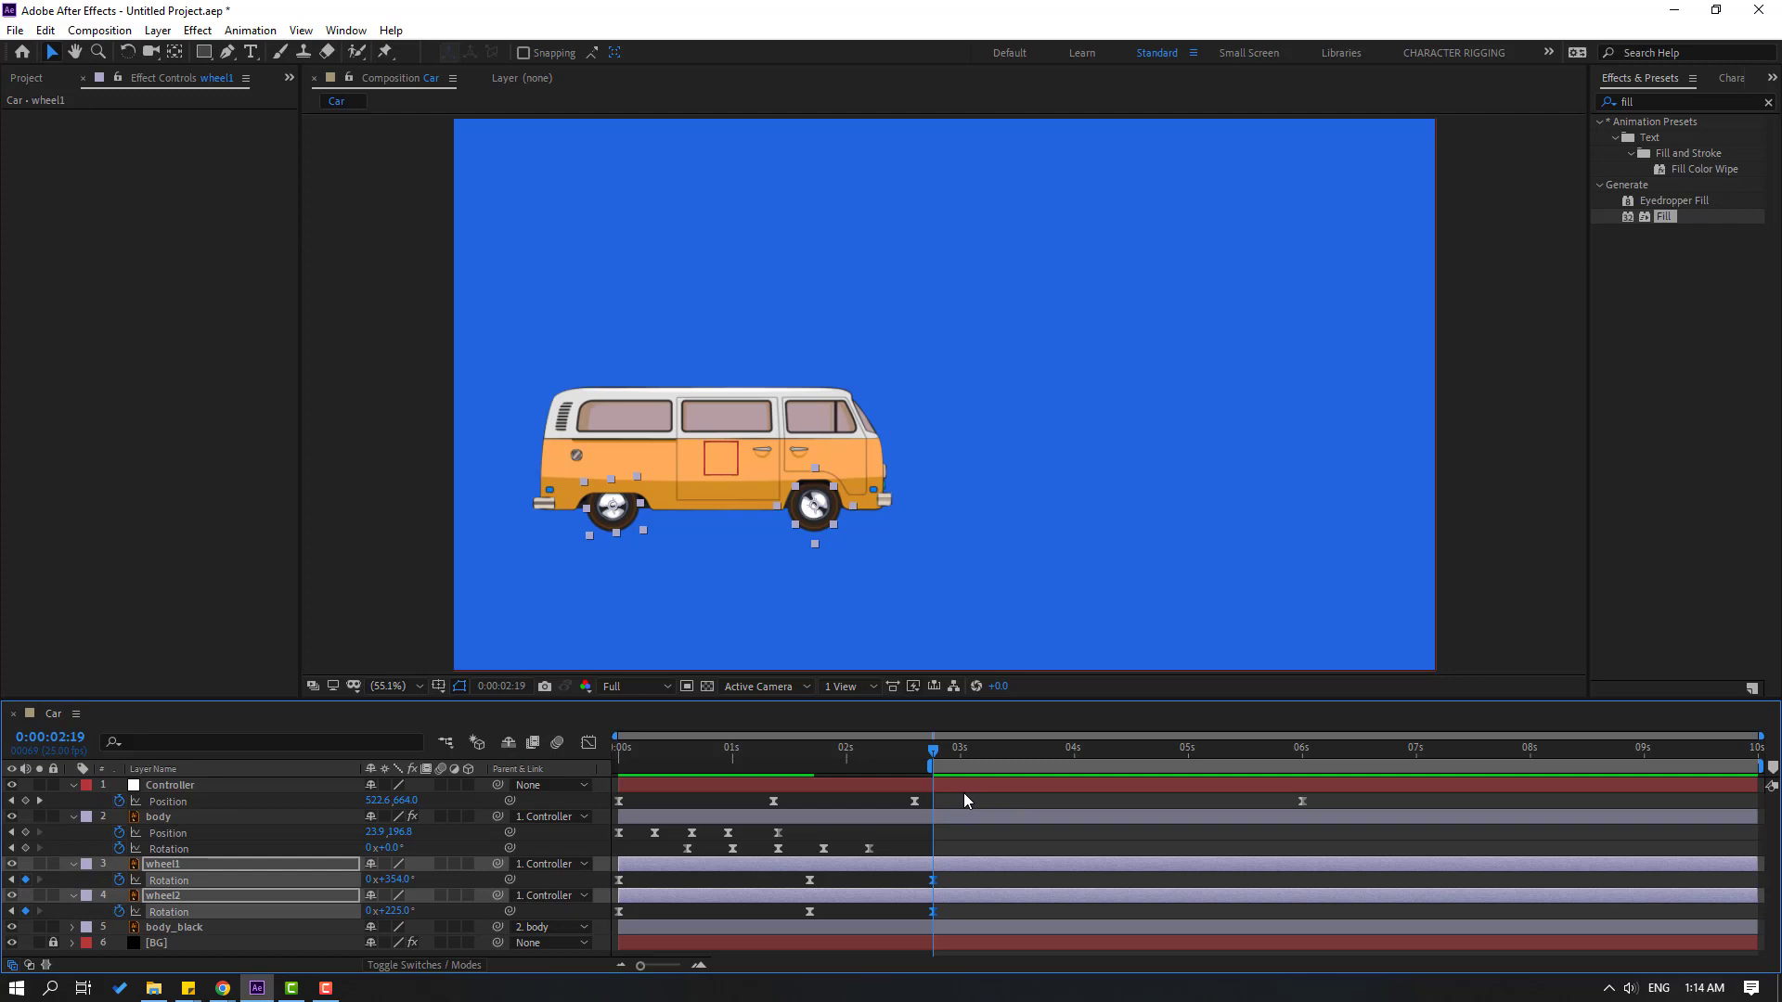
drag(934, 881, 919, 882)
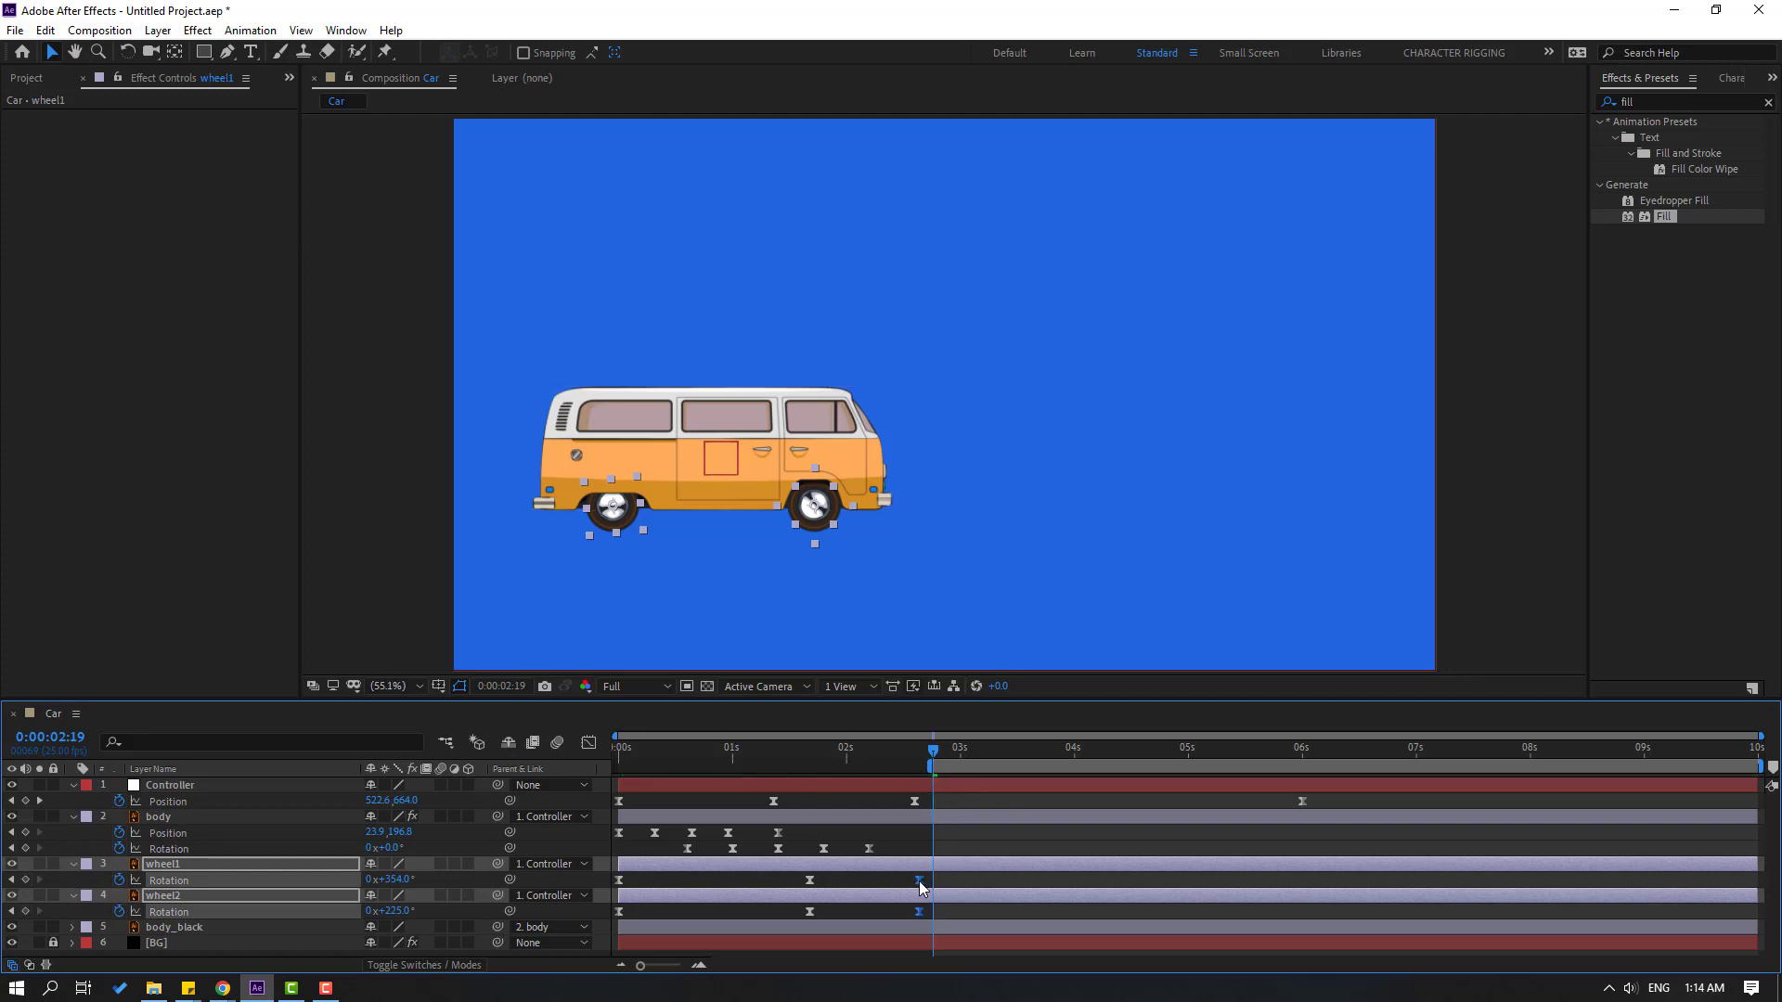
Pull the work area start back slightly, then at 0:00:03:18 set wheel1's Rotation to 1x+281° and wheel2's to 1x+152°
click(919, 752)
drag(919, 752, 1044, 765)
click(1015, 885)
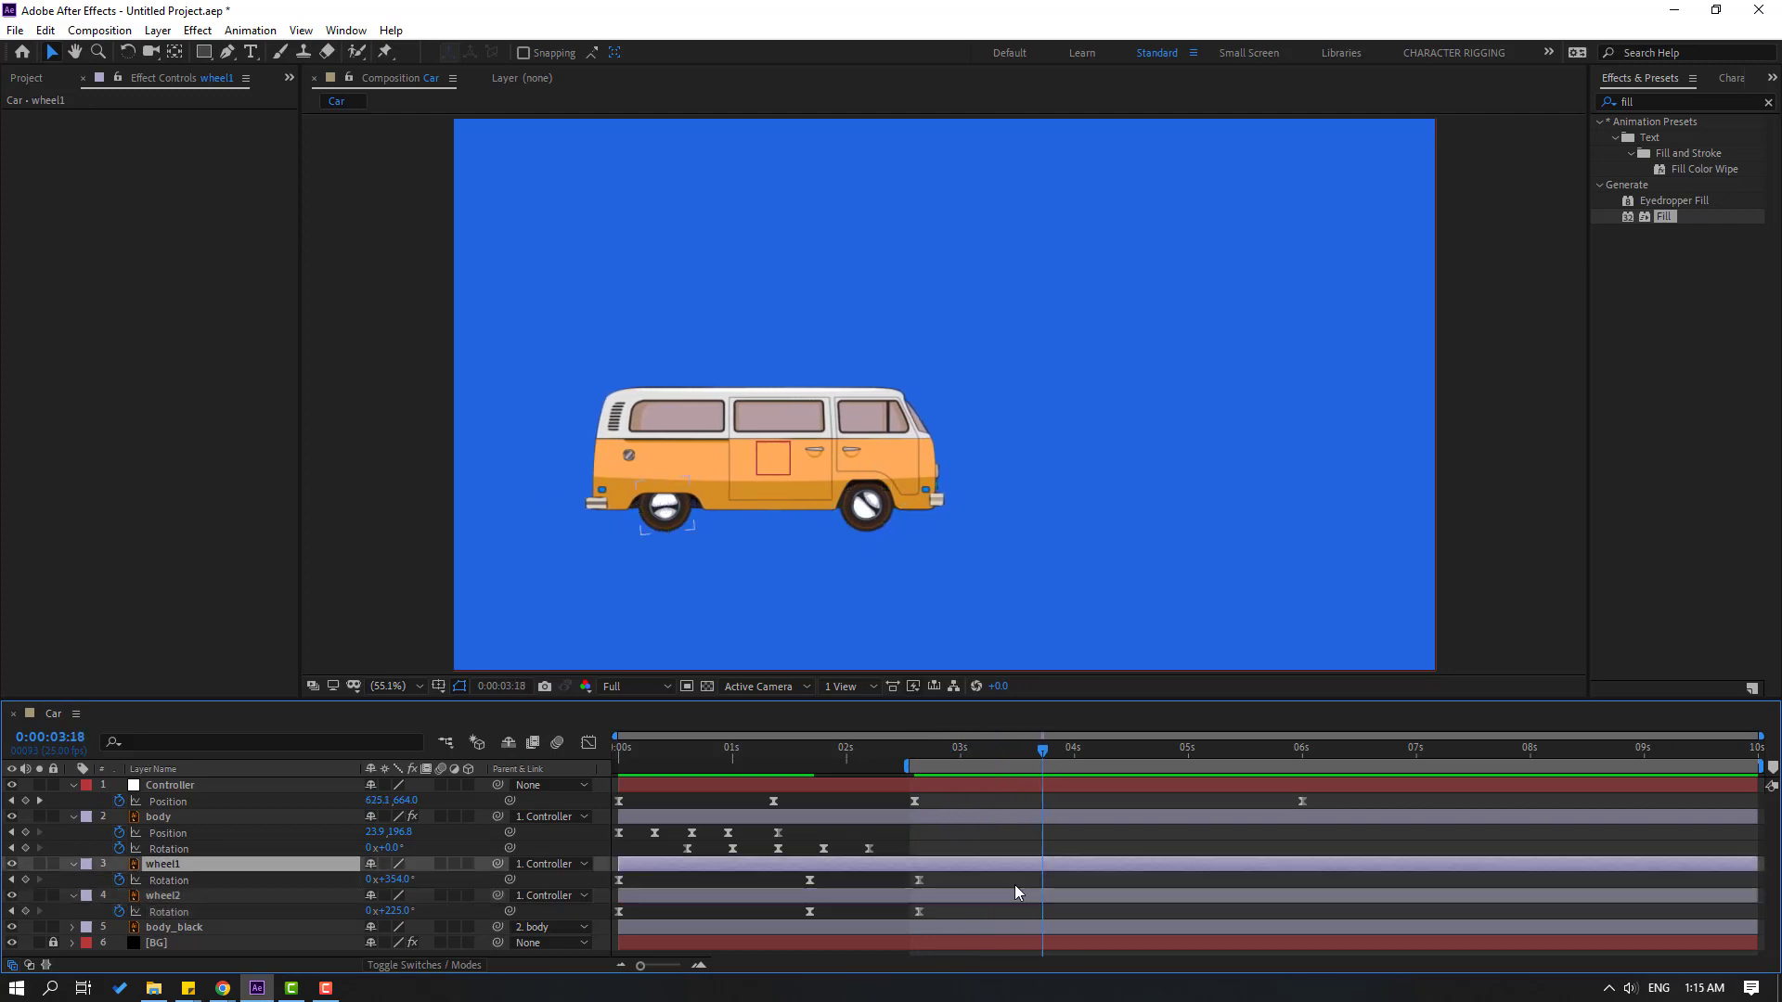
ctrl+click(1015, 894)
drag(410, 884, 876, 887)
key(space)
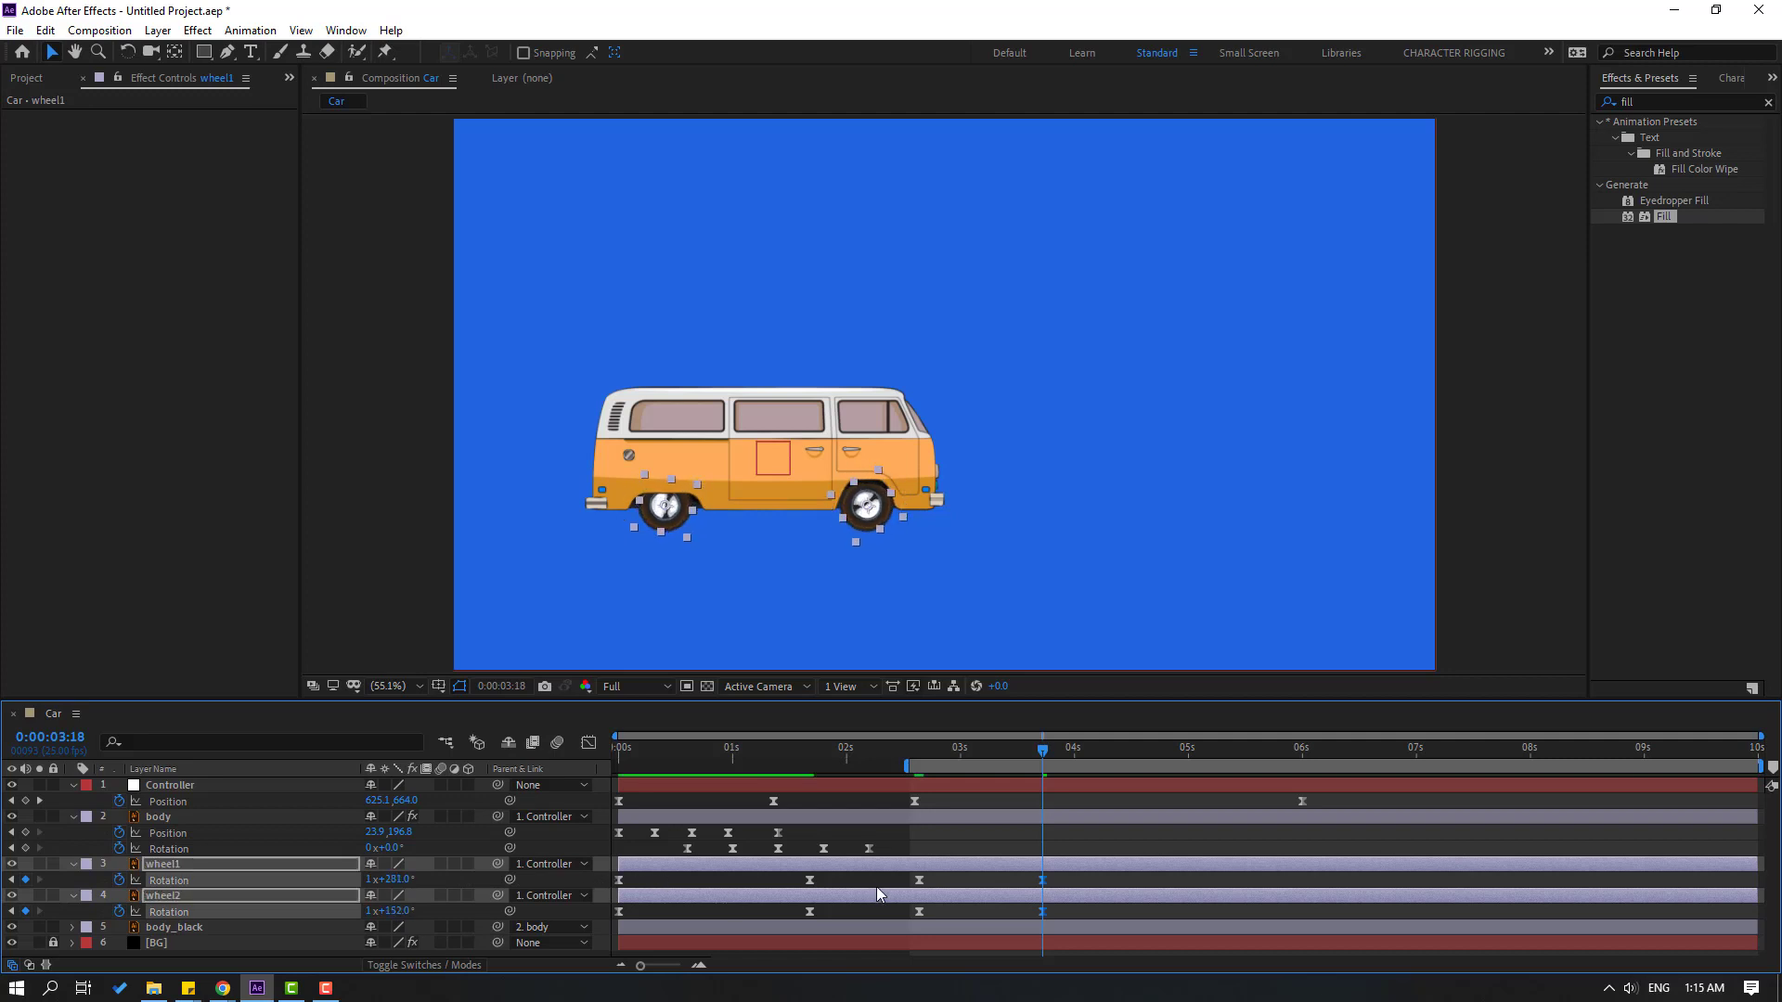
key(space)
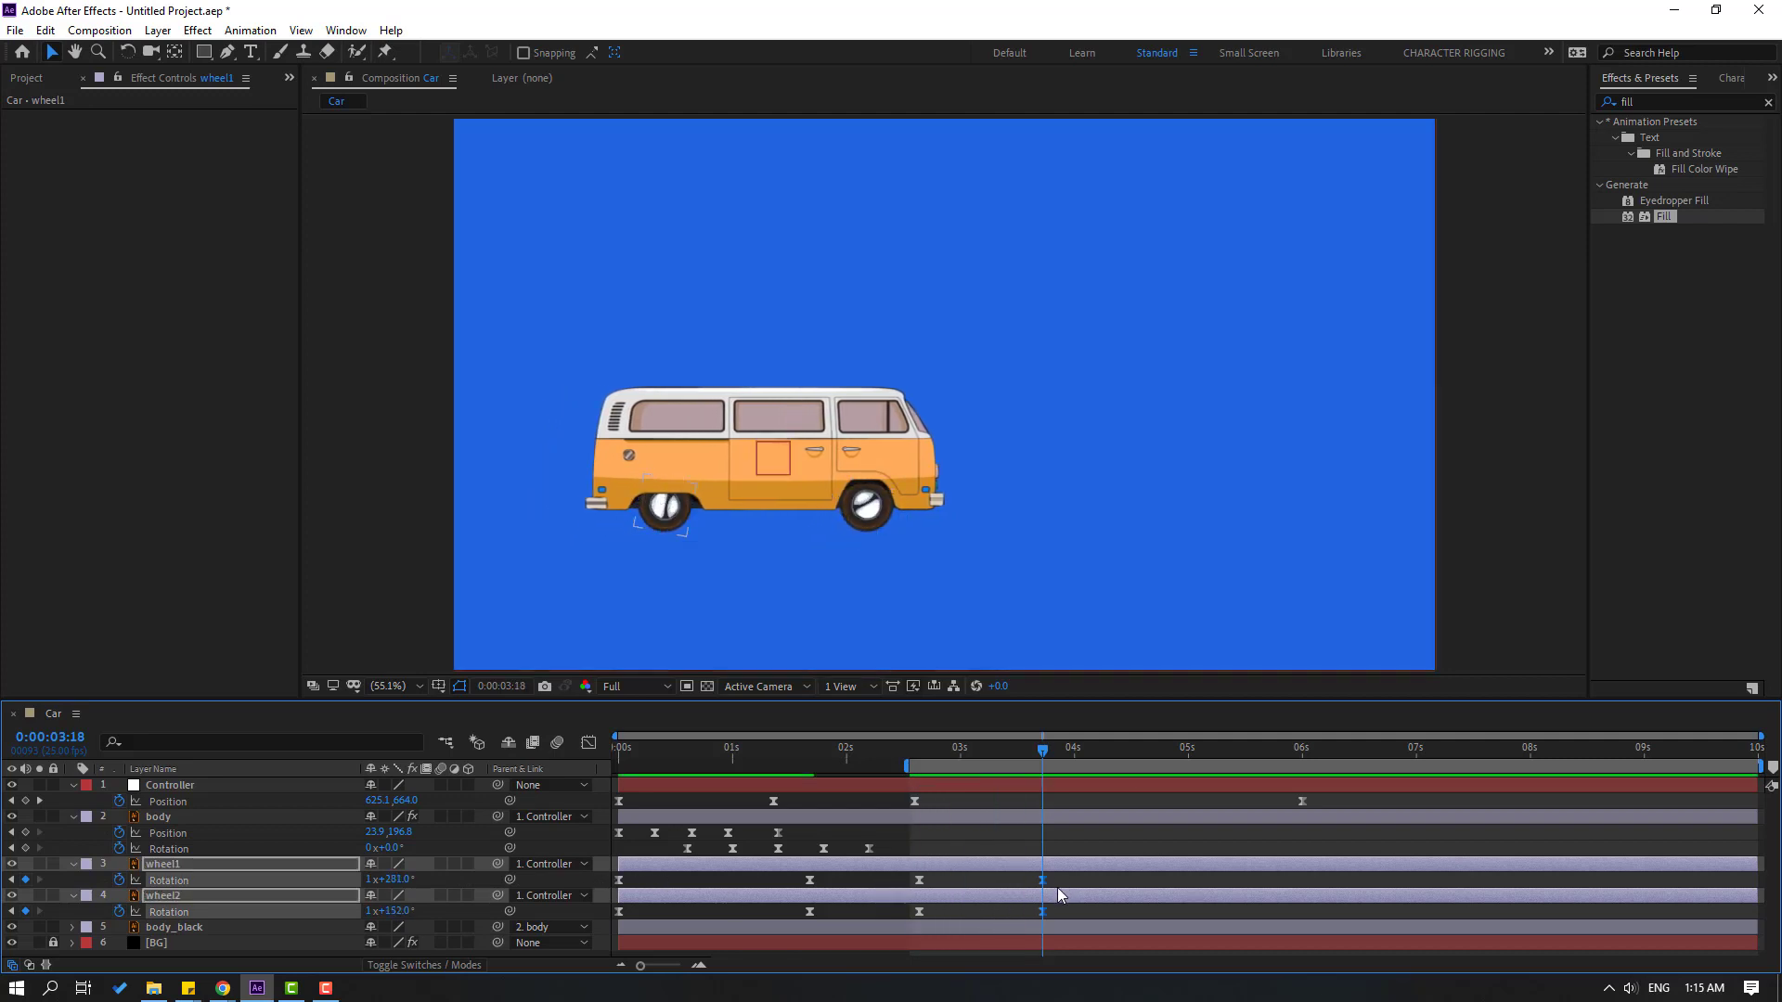
Move both wheels' last Rotation keyframes just past the Controller's 0:00:06:00 Position keyframe and preview the spin
drag(1041, 915, 1302, 911)
key(space)
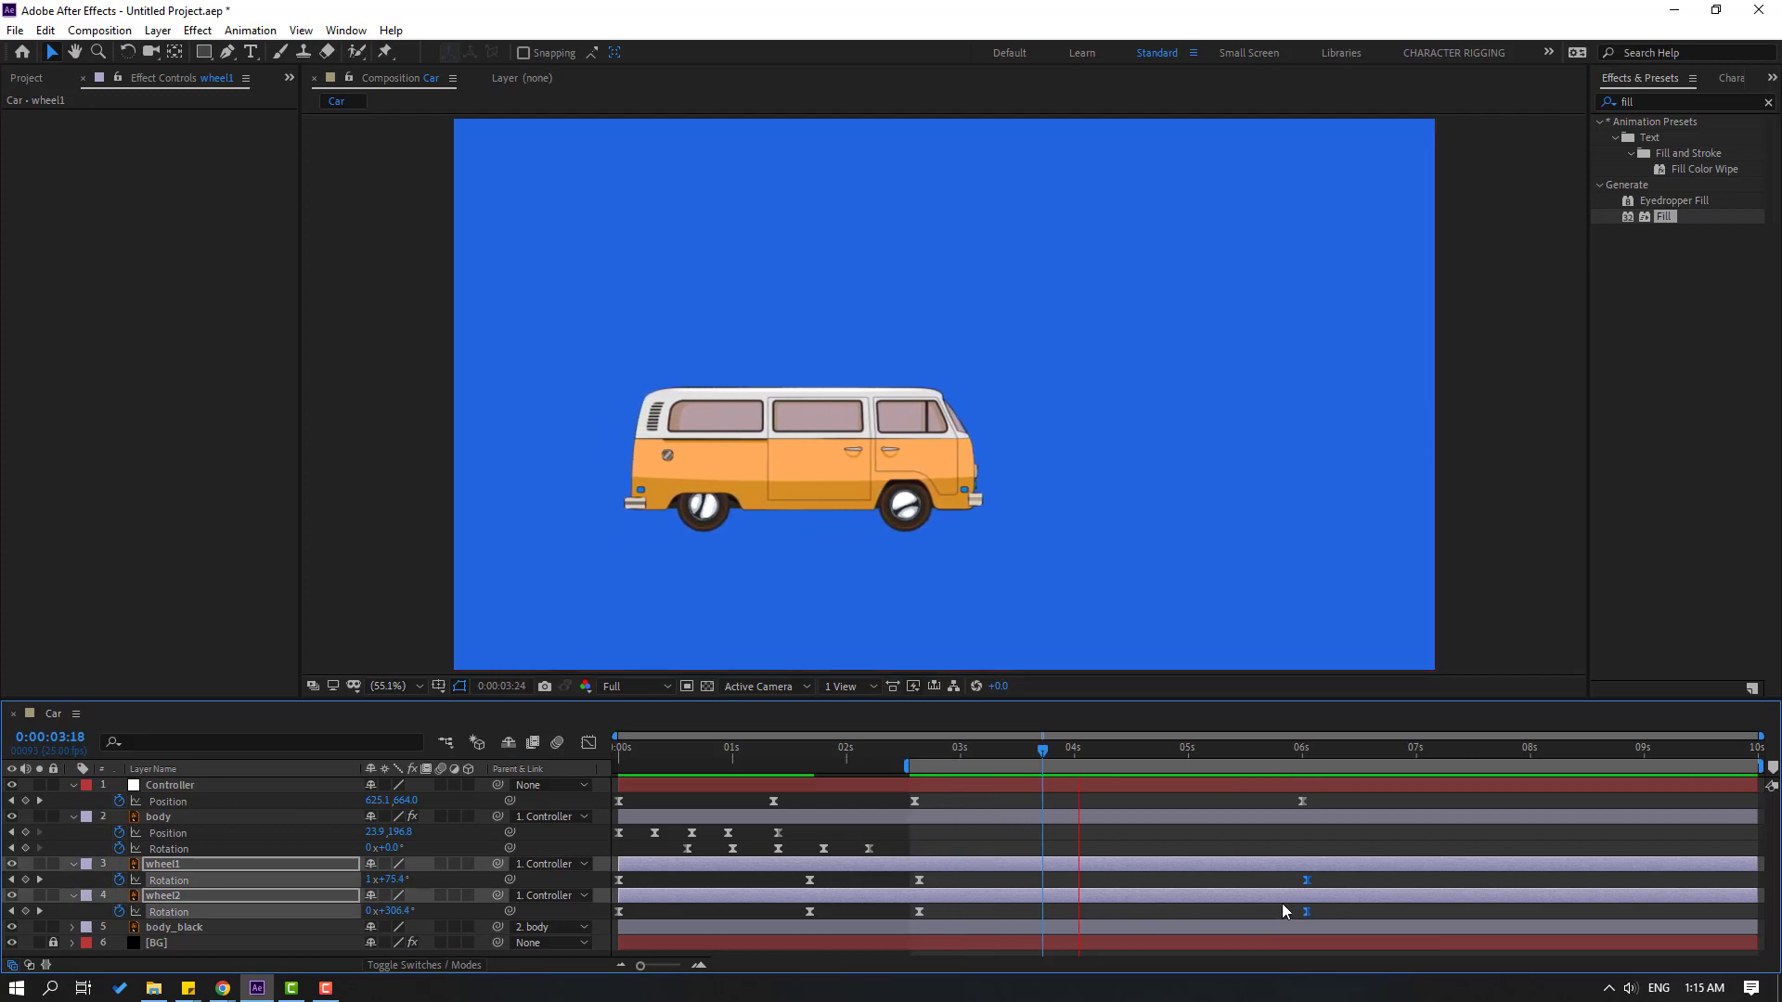
key(space)
key(space)
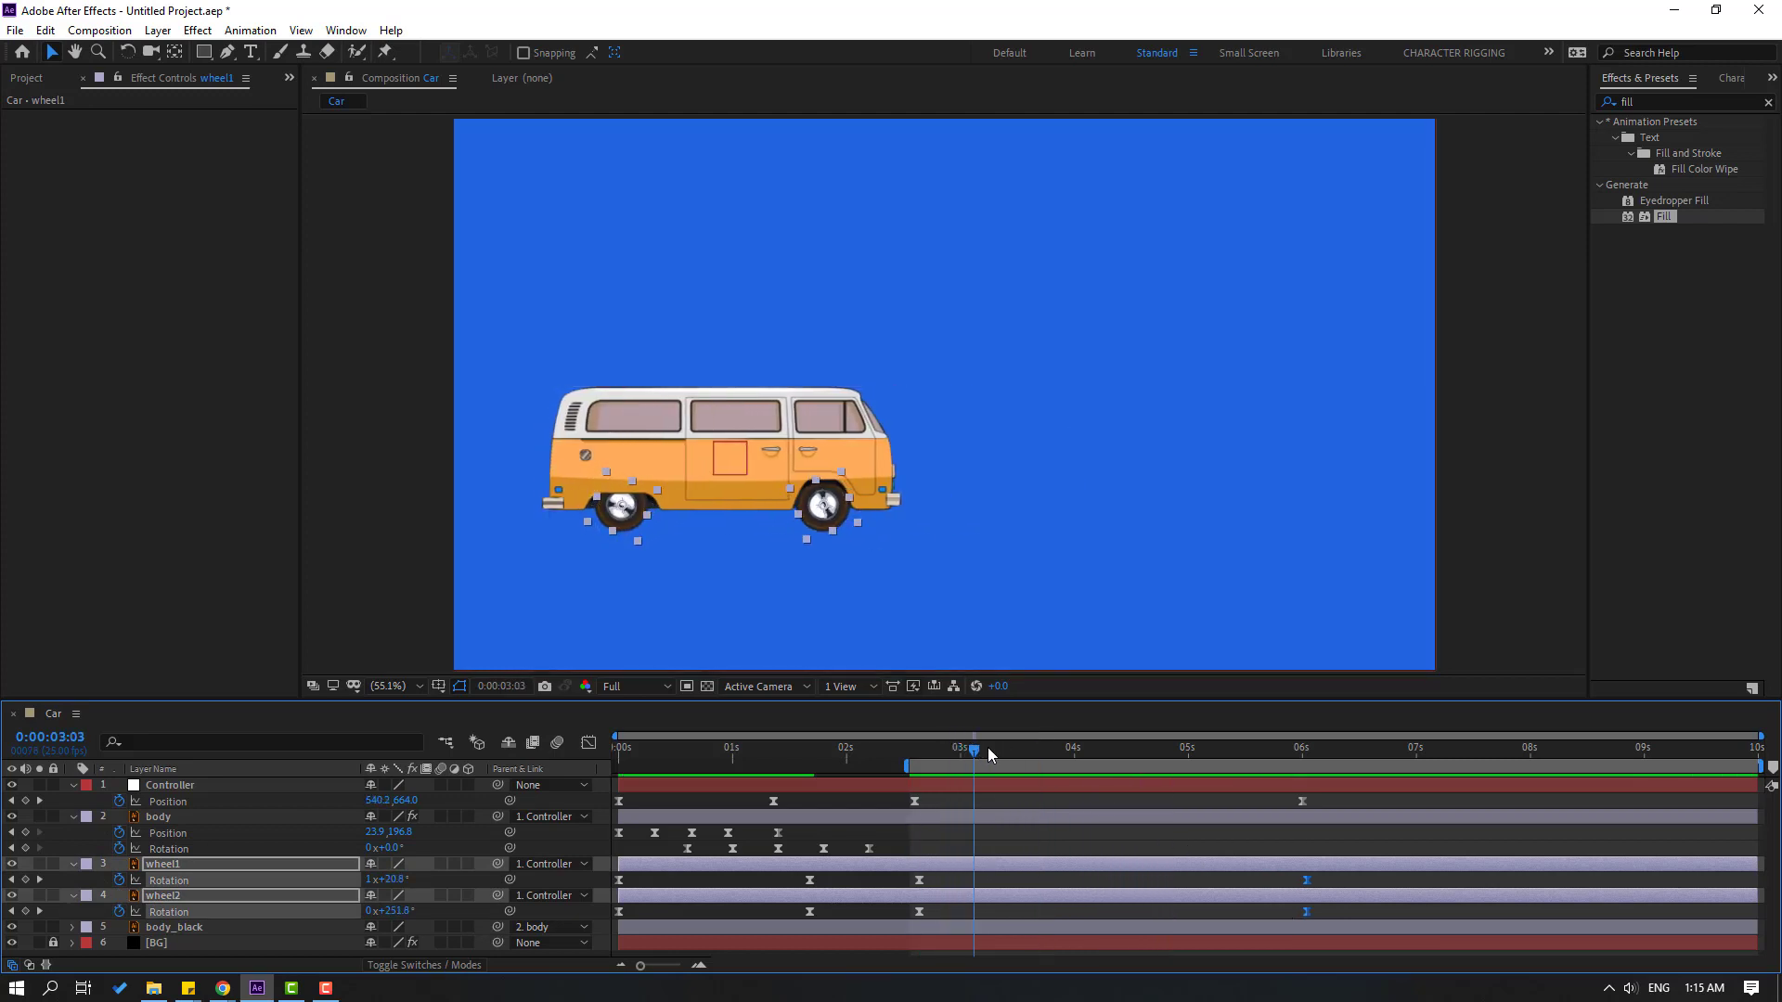
key(space)
Keyframe wheel2's Position at 0:00:03:18, then lower the wheel to 330.4, 221.9 at 0:00:04:03
click(163, 899)
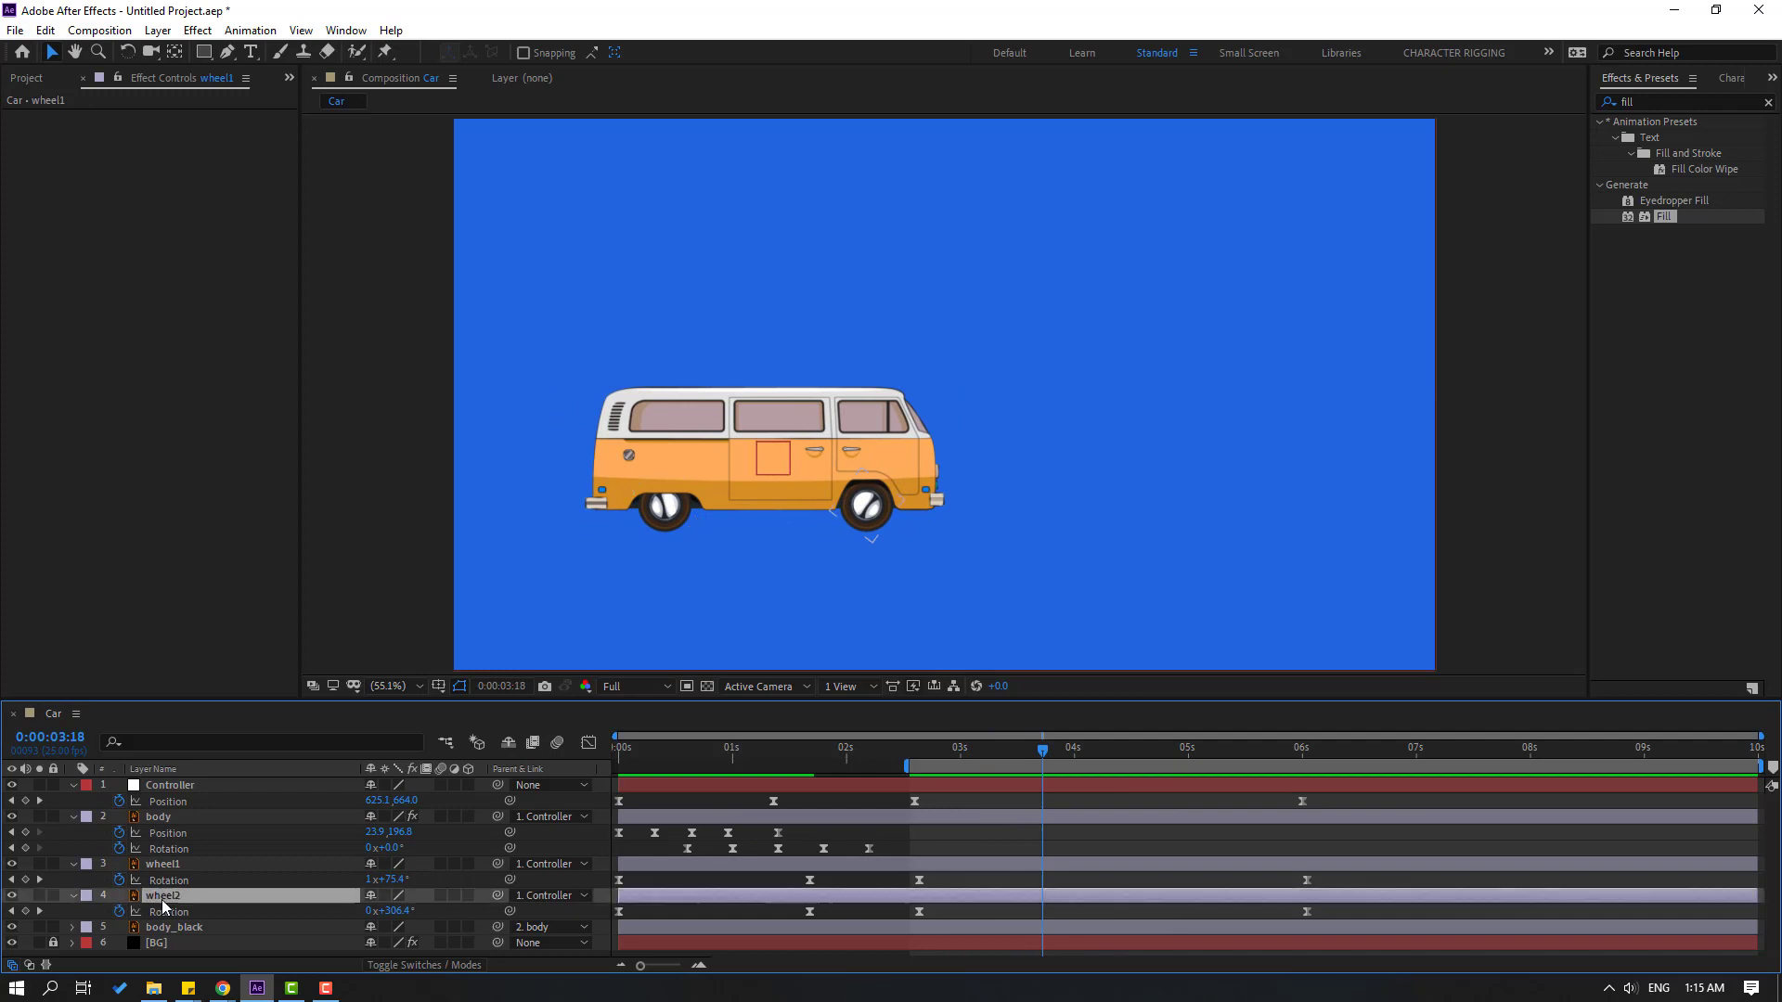
key(shift+p)
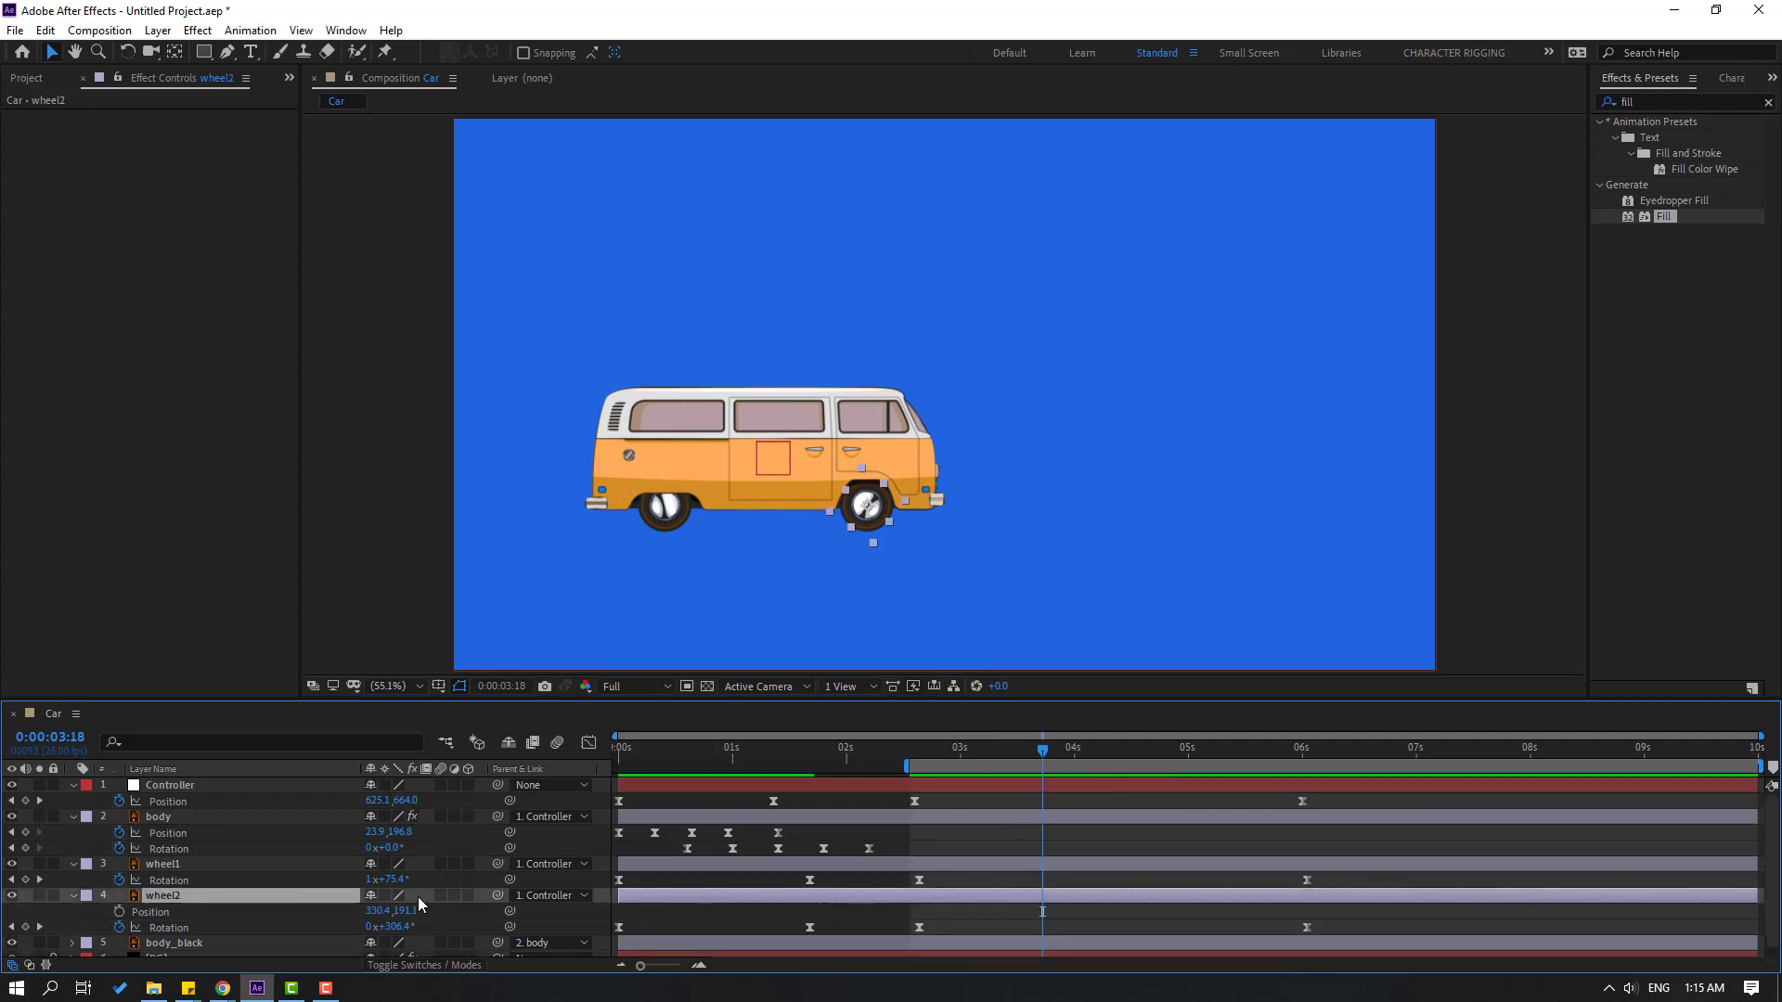
click(121, 910)
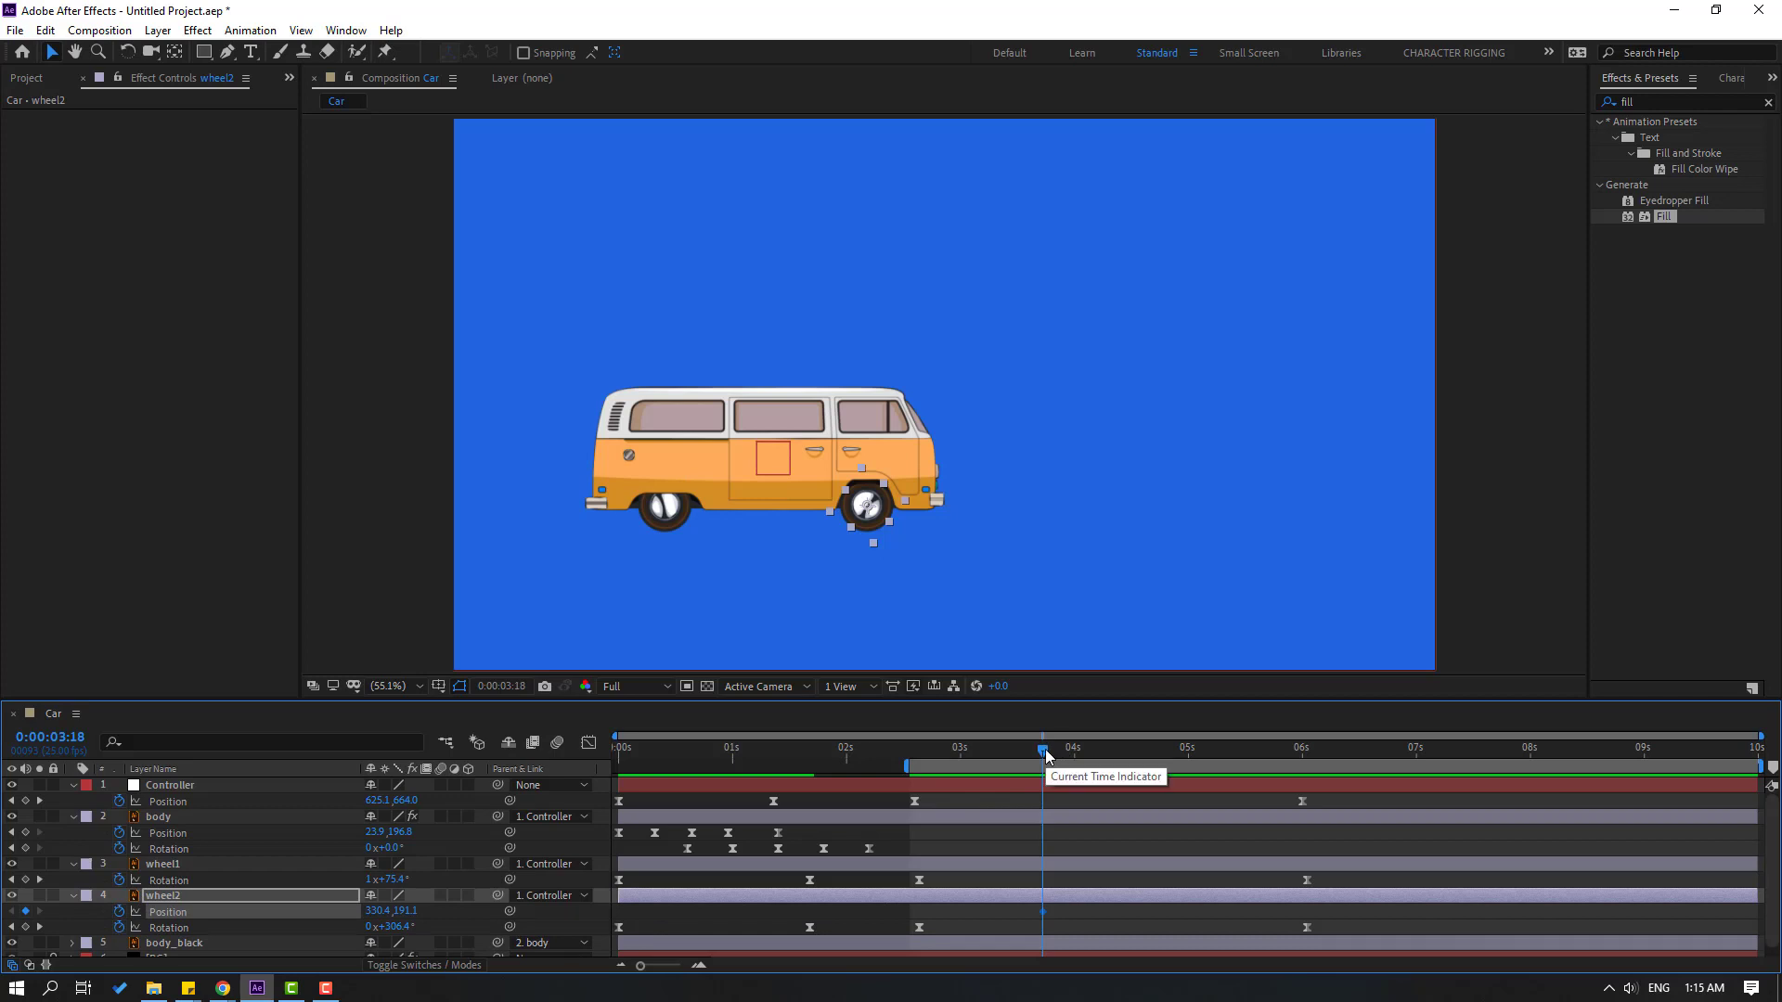
key(shift+Page_Down)
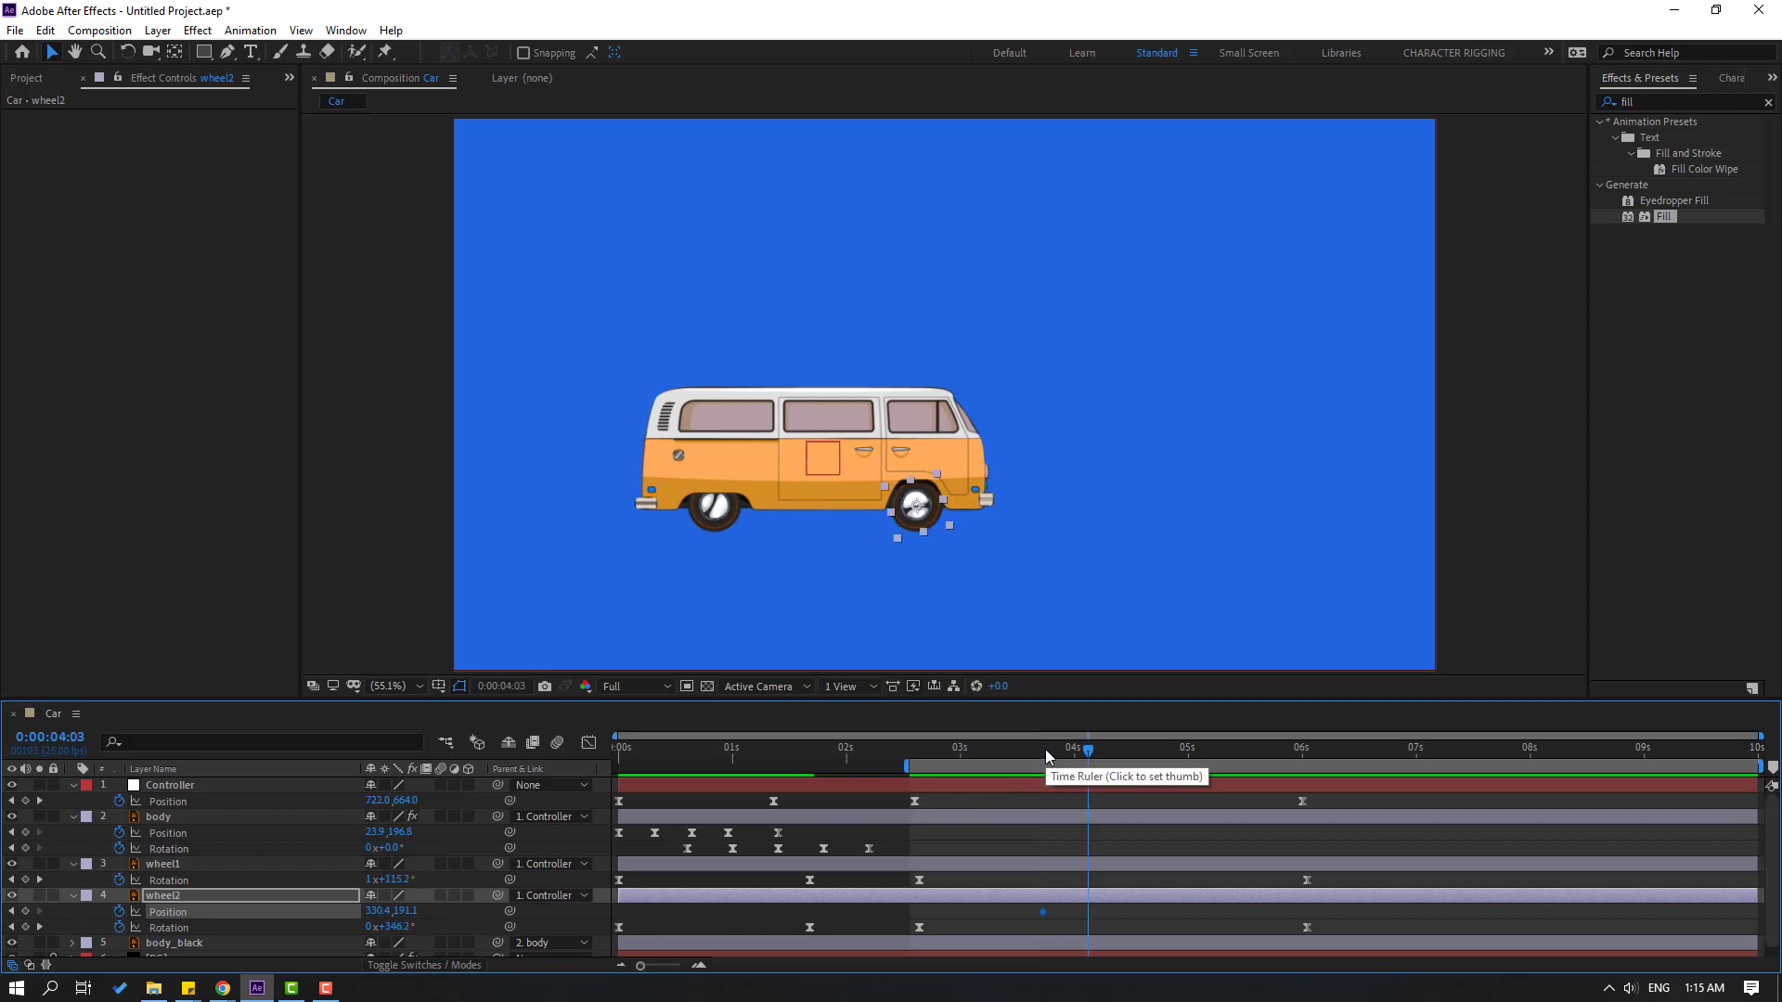
key(slash)
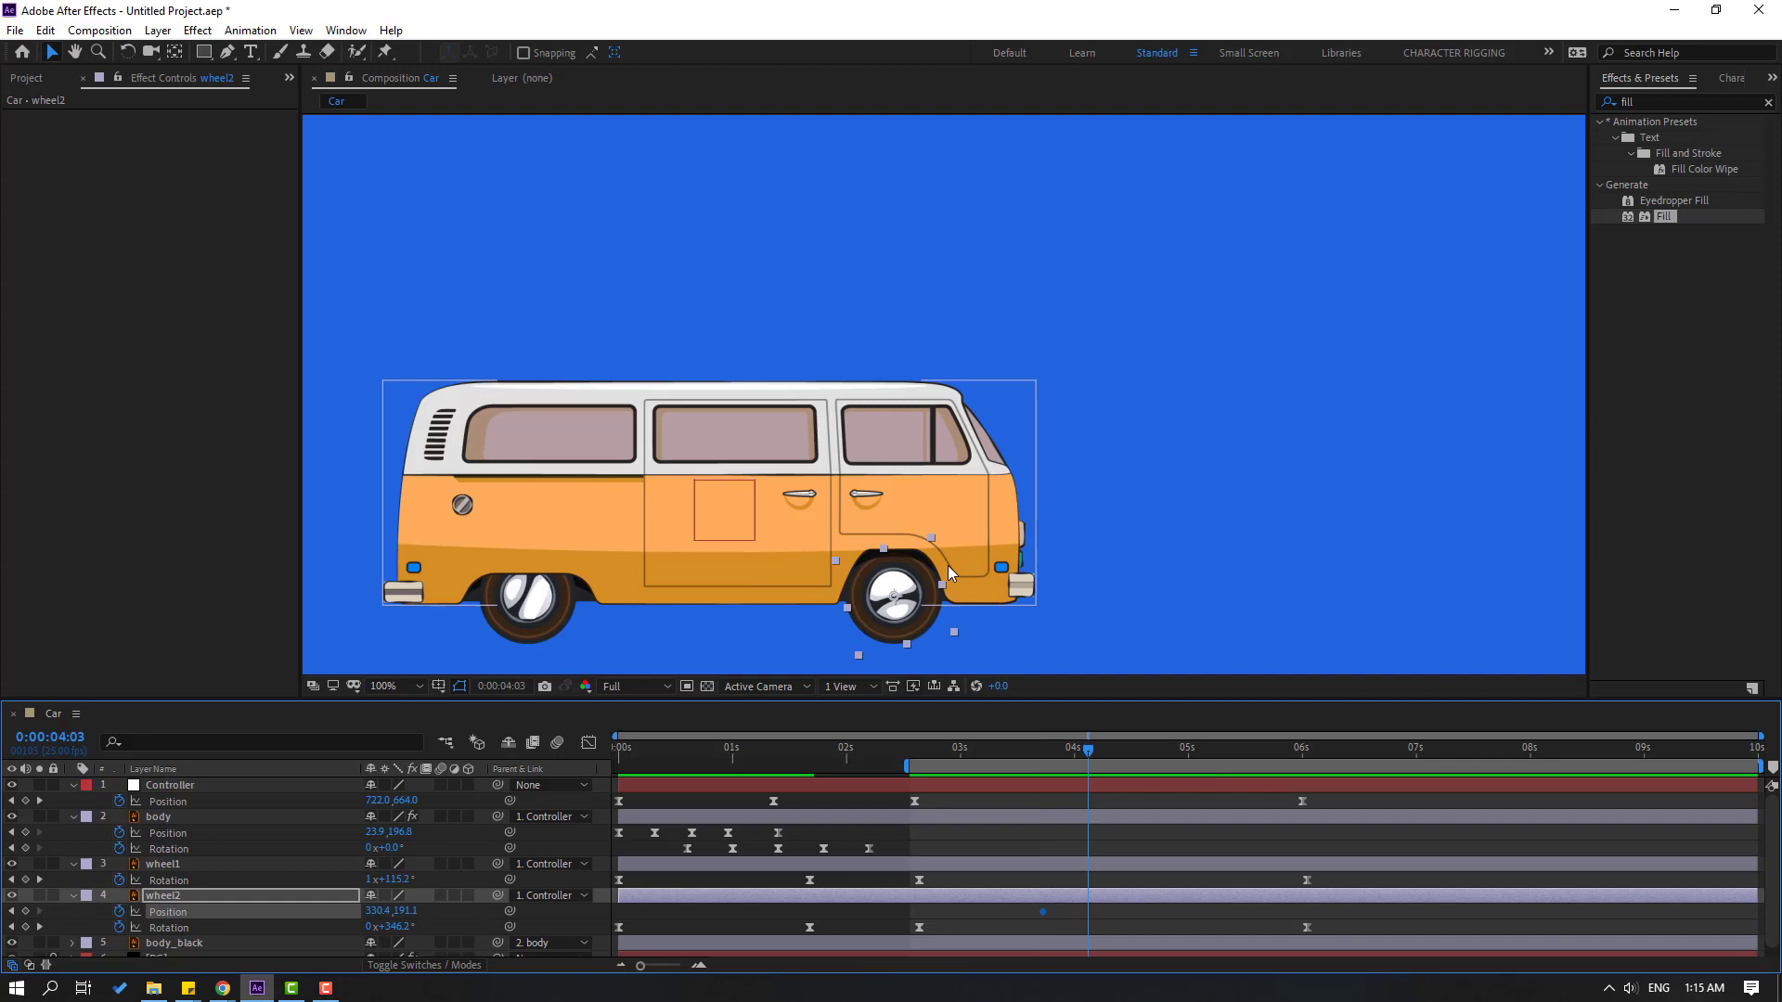
key(period)
drag(839, 637, 956, 323)
key(v)
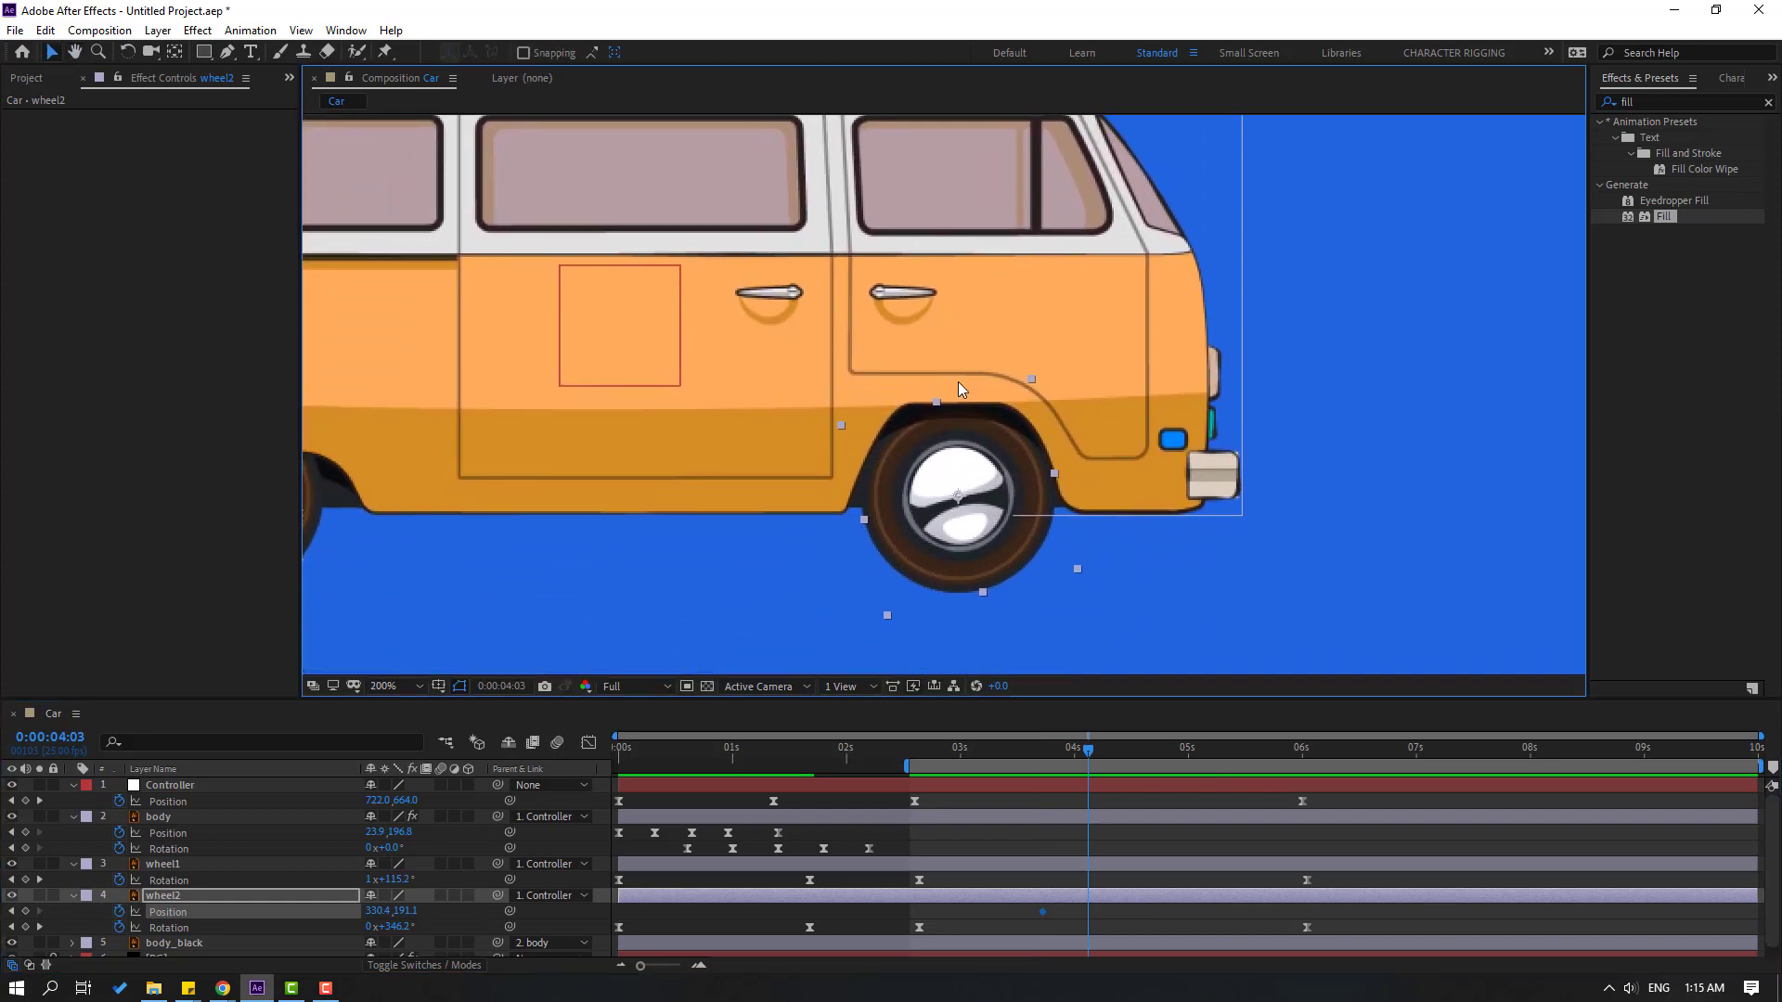
key(shift+Down)
key(shift+Down)
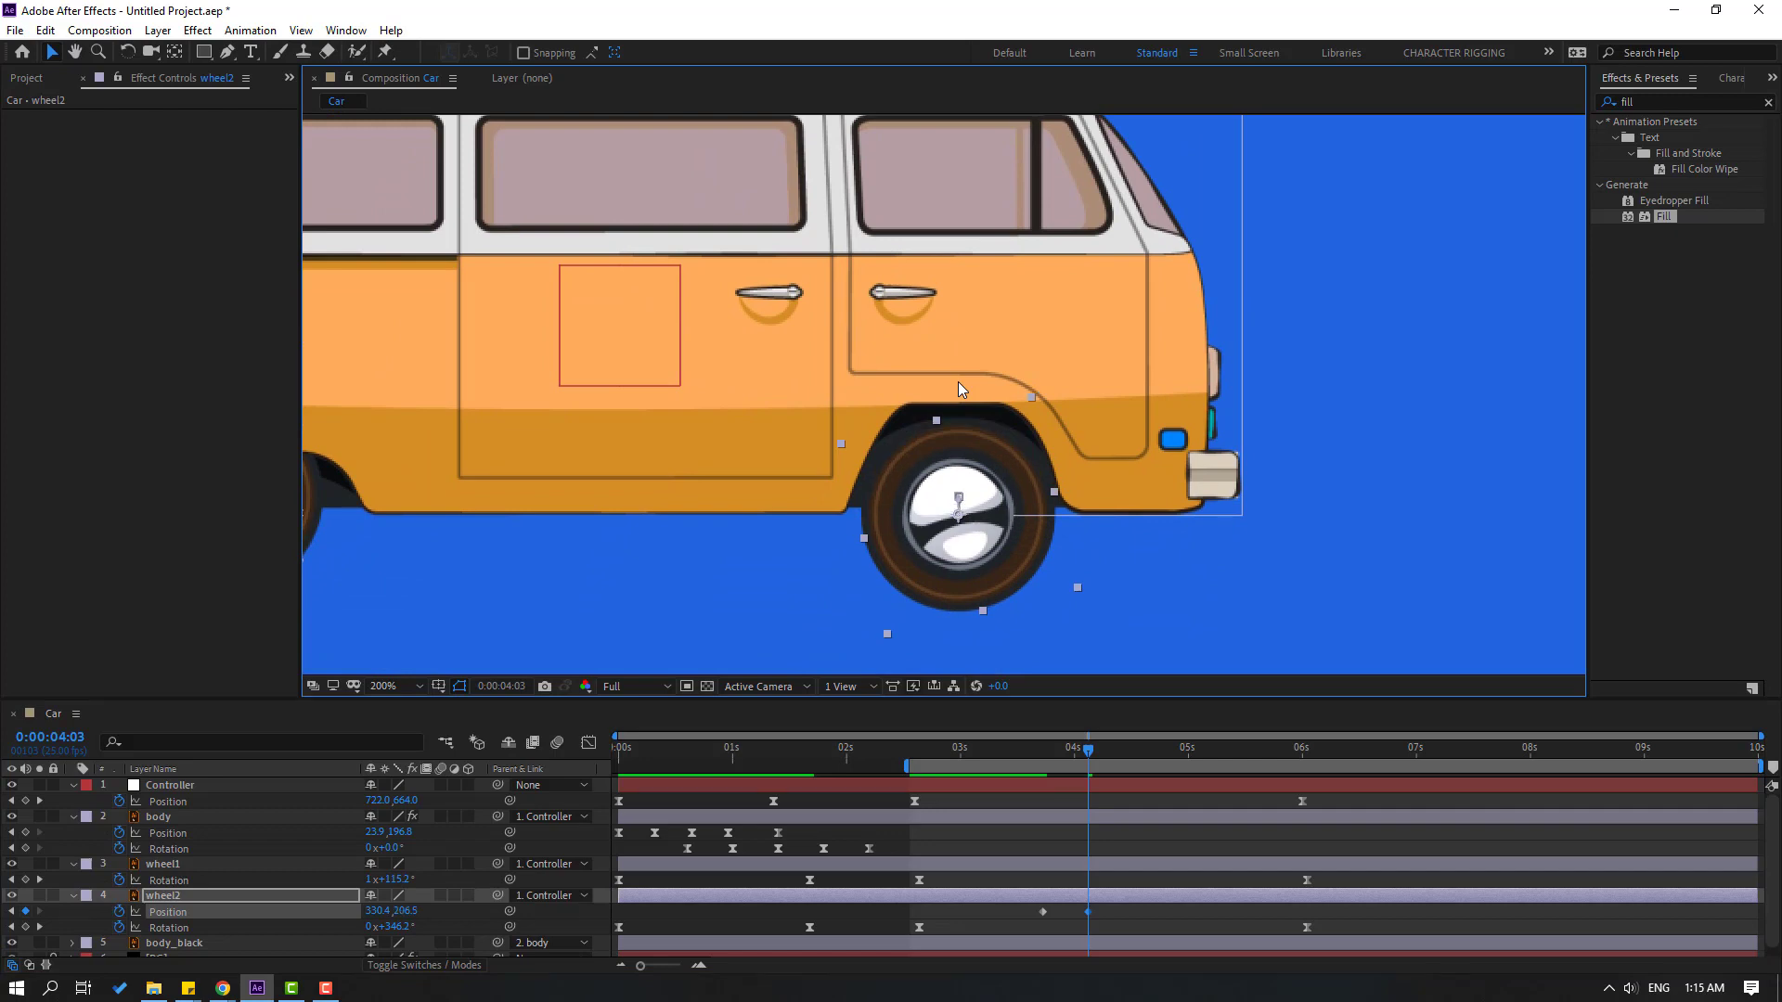
Copy wheel2's first Position keyframe to 0:00:04:13 so the wheel returns to 330.4, 191.1
drag(1036, 746, 1091, 761)
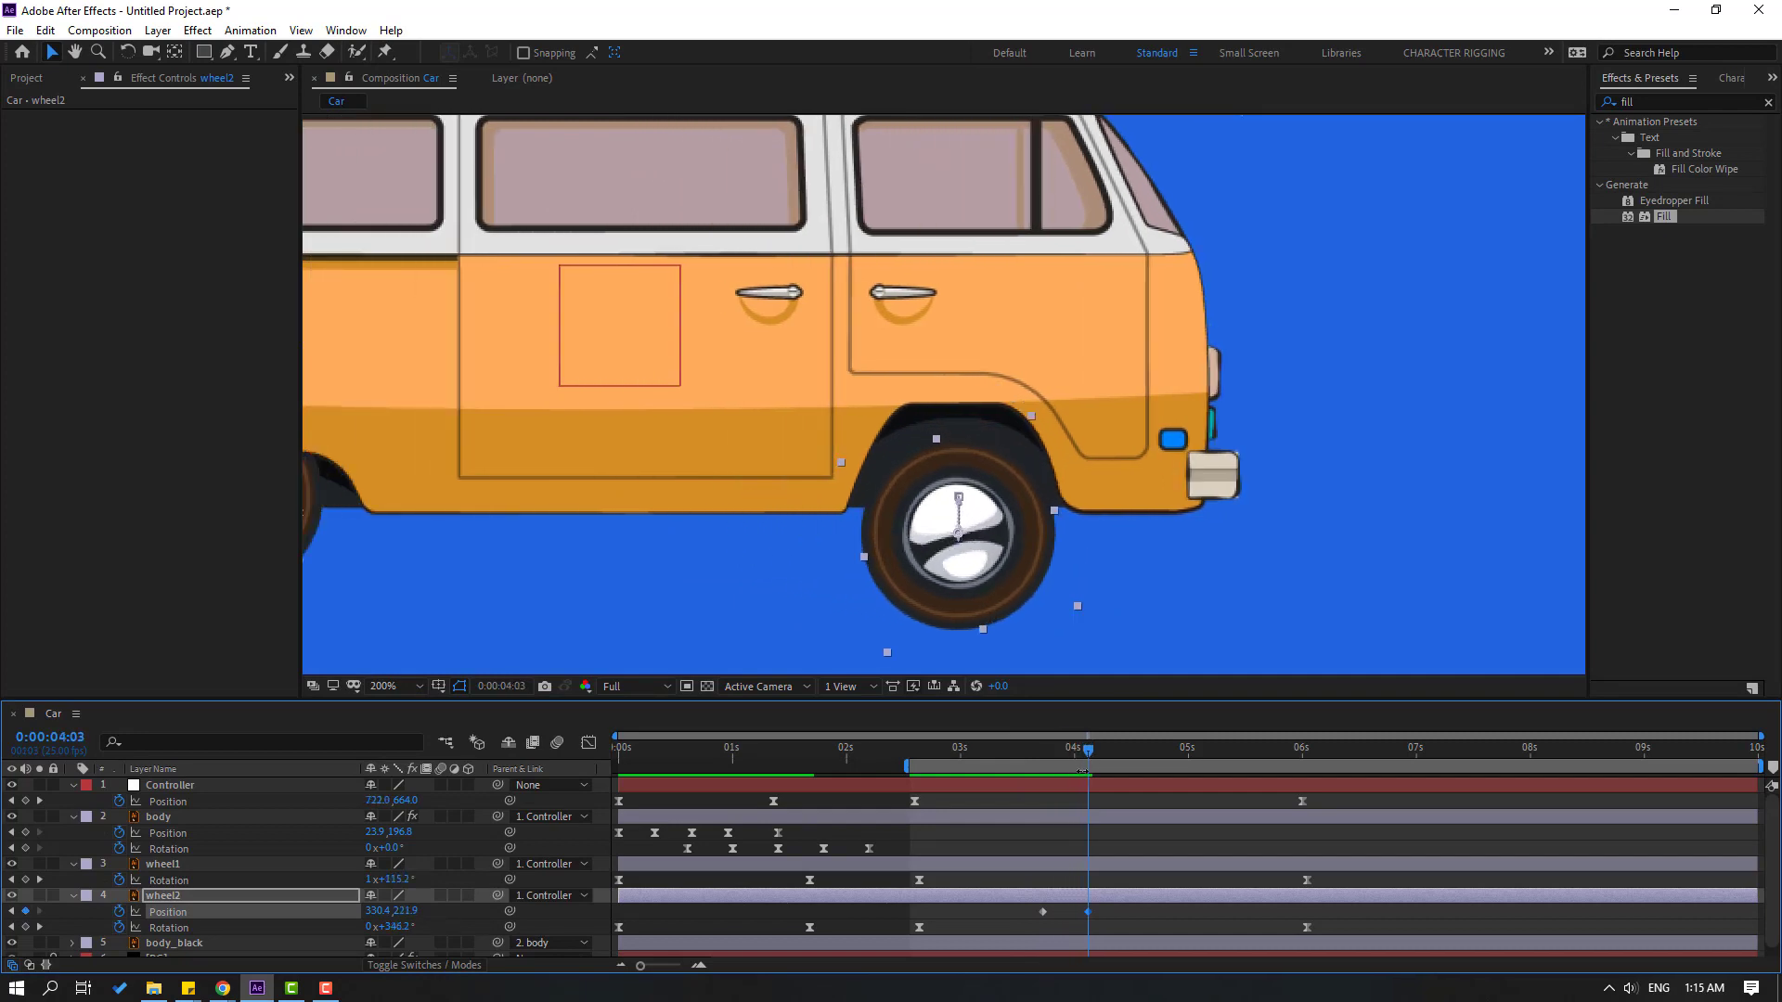
key(shift+Page_Down)
click(1043, 911)
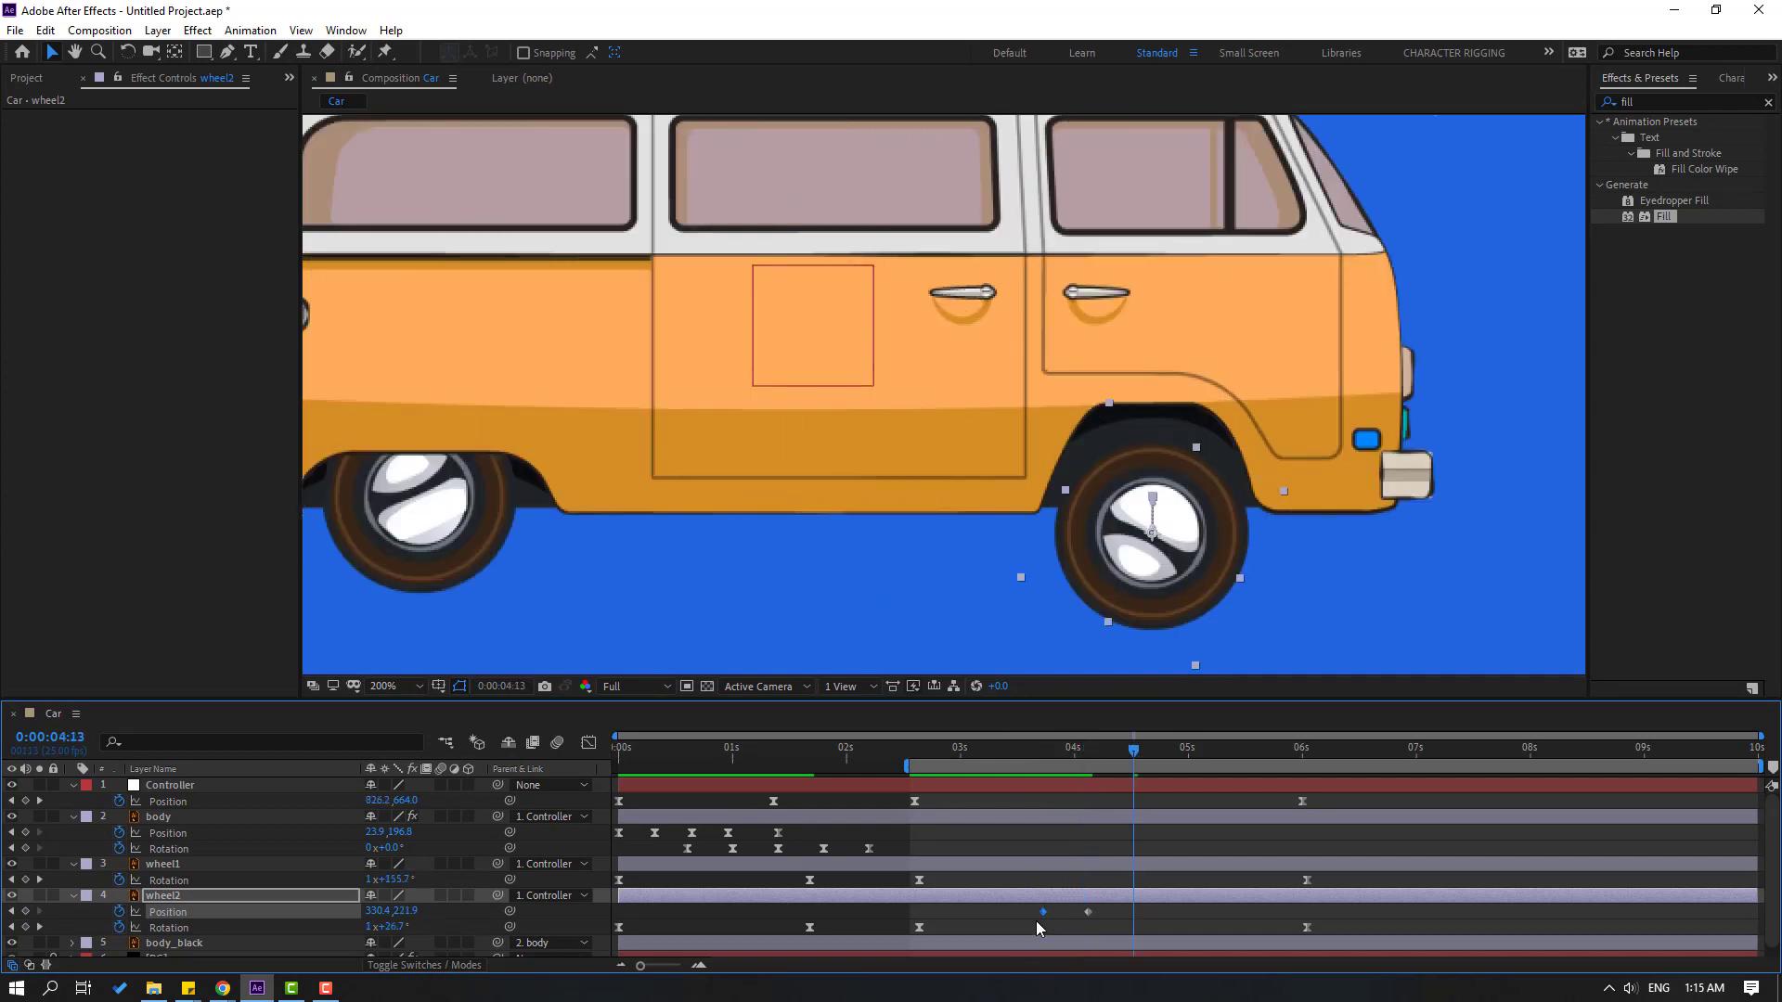
key(ctrl+v)
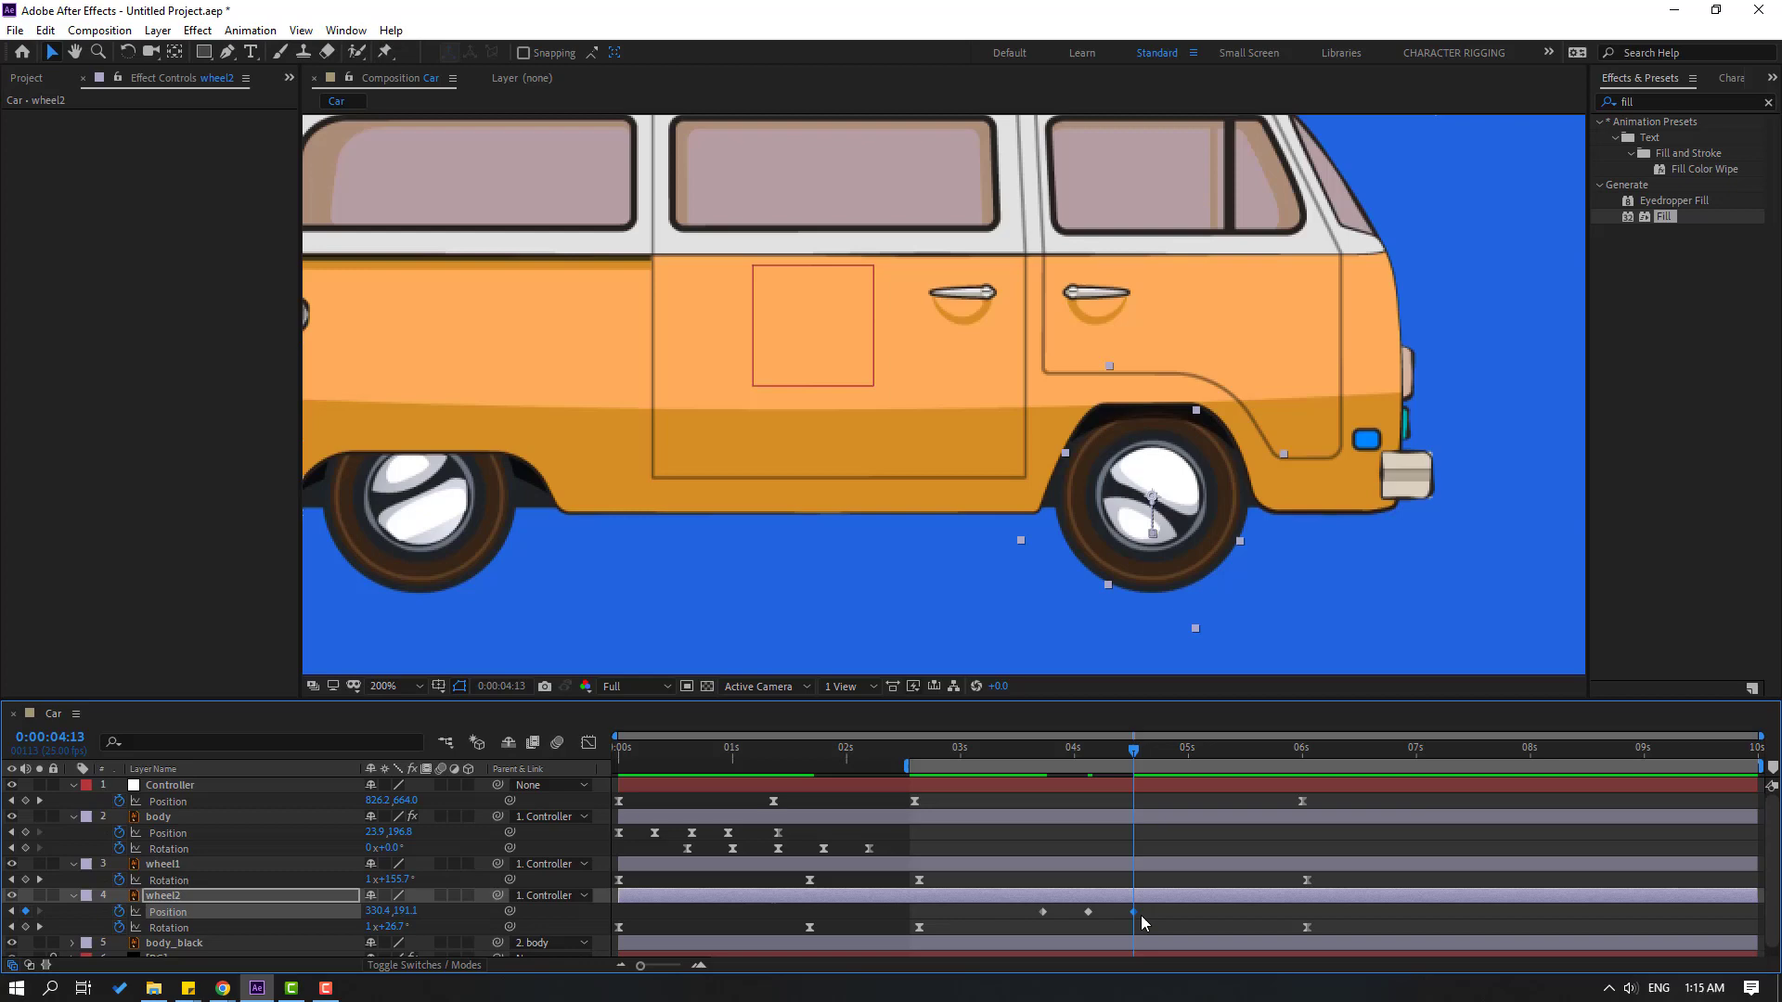
Apply Easy Ease to wheel2's three Position keyframes and preview the wheel's dip
drag(1155, 908, 1044, 917)
right_click(1044, 917)
mouse_move(1150, 893)
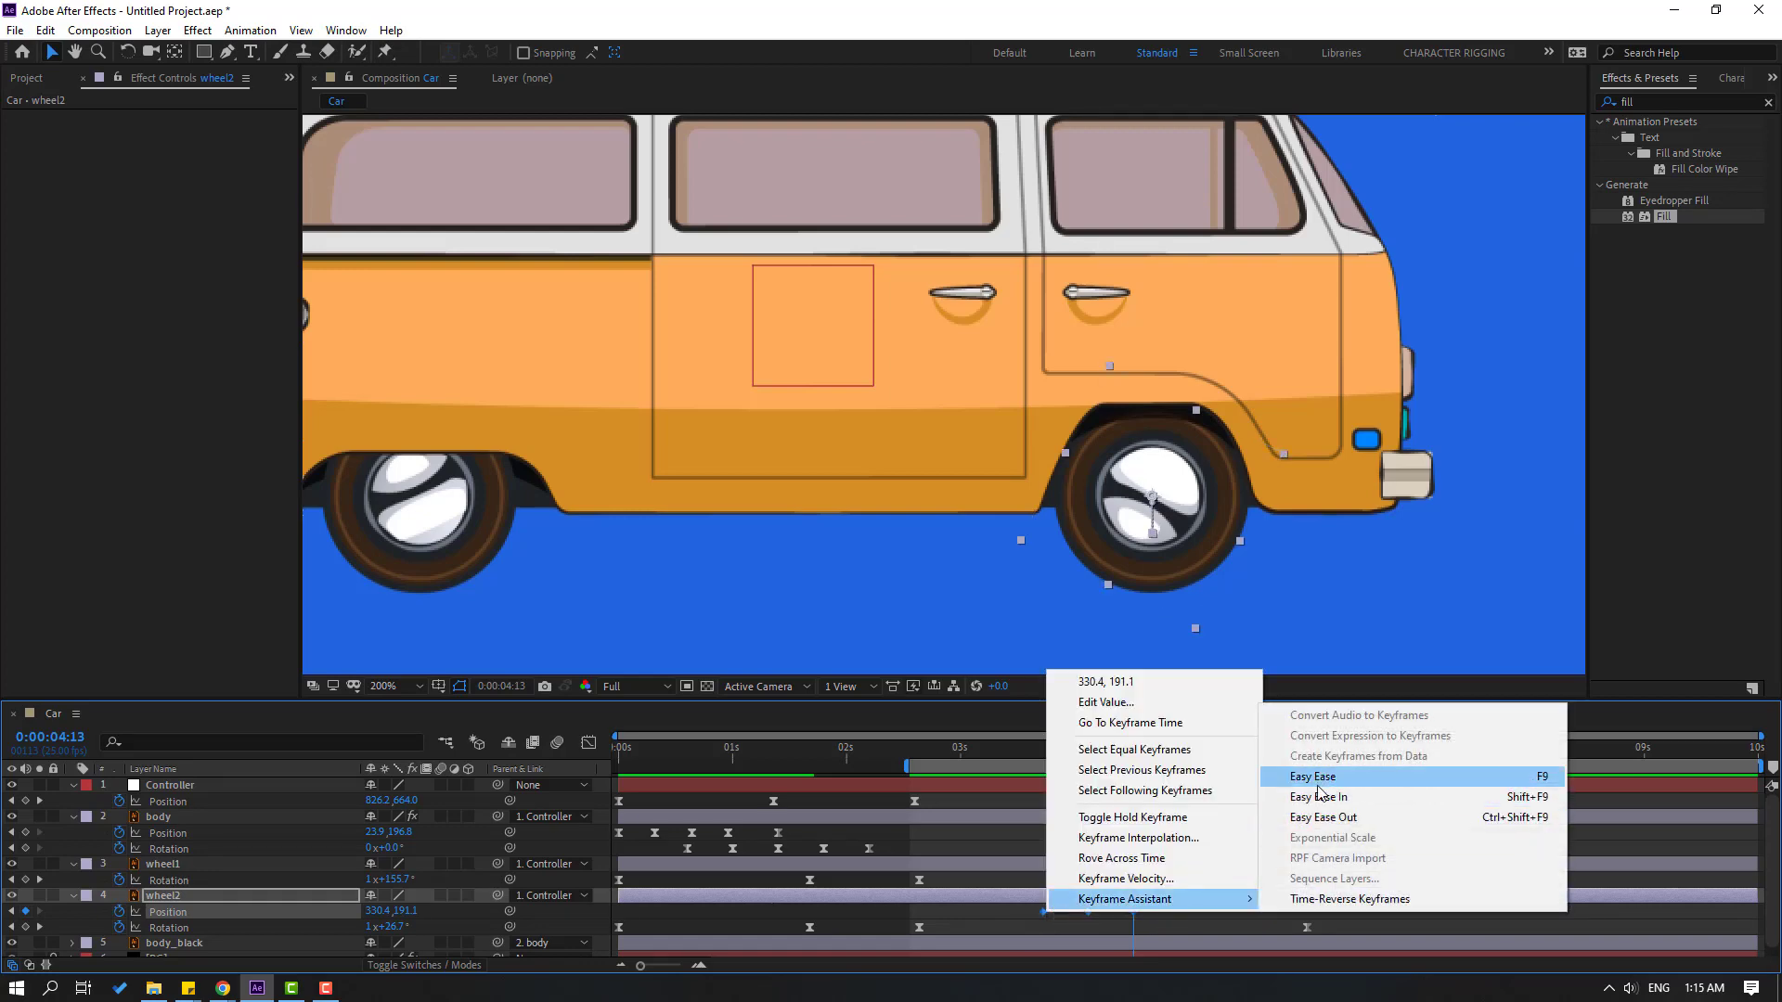
click(1313, 777)
scroll(1073, 504, down, 2)
key(space)
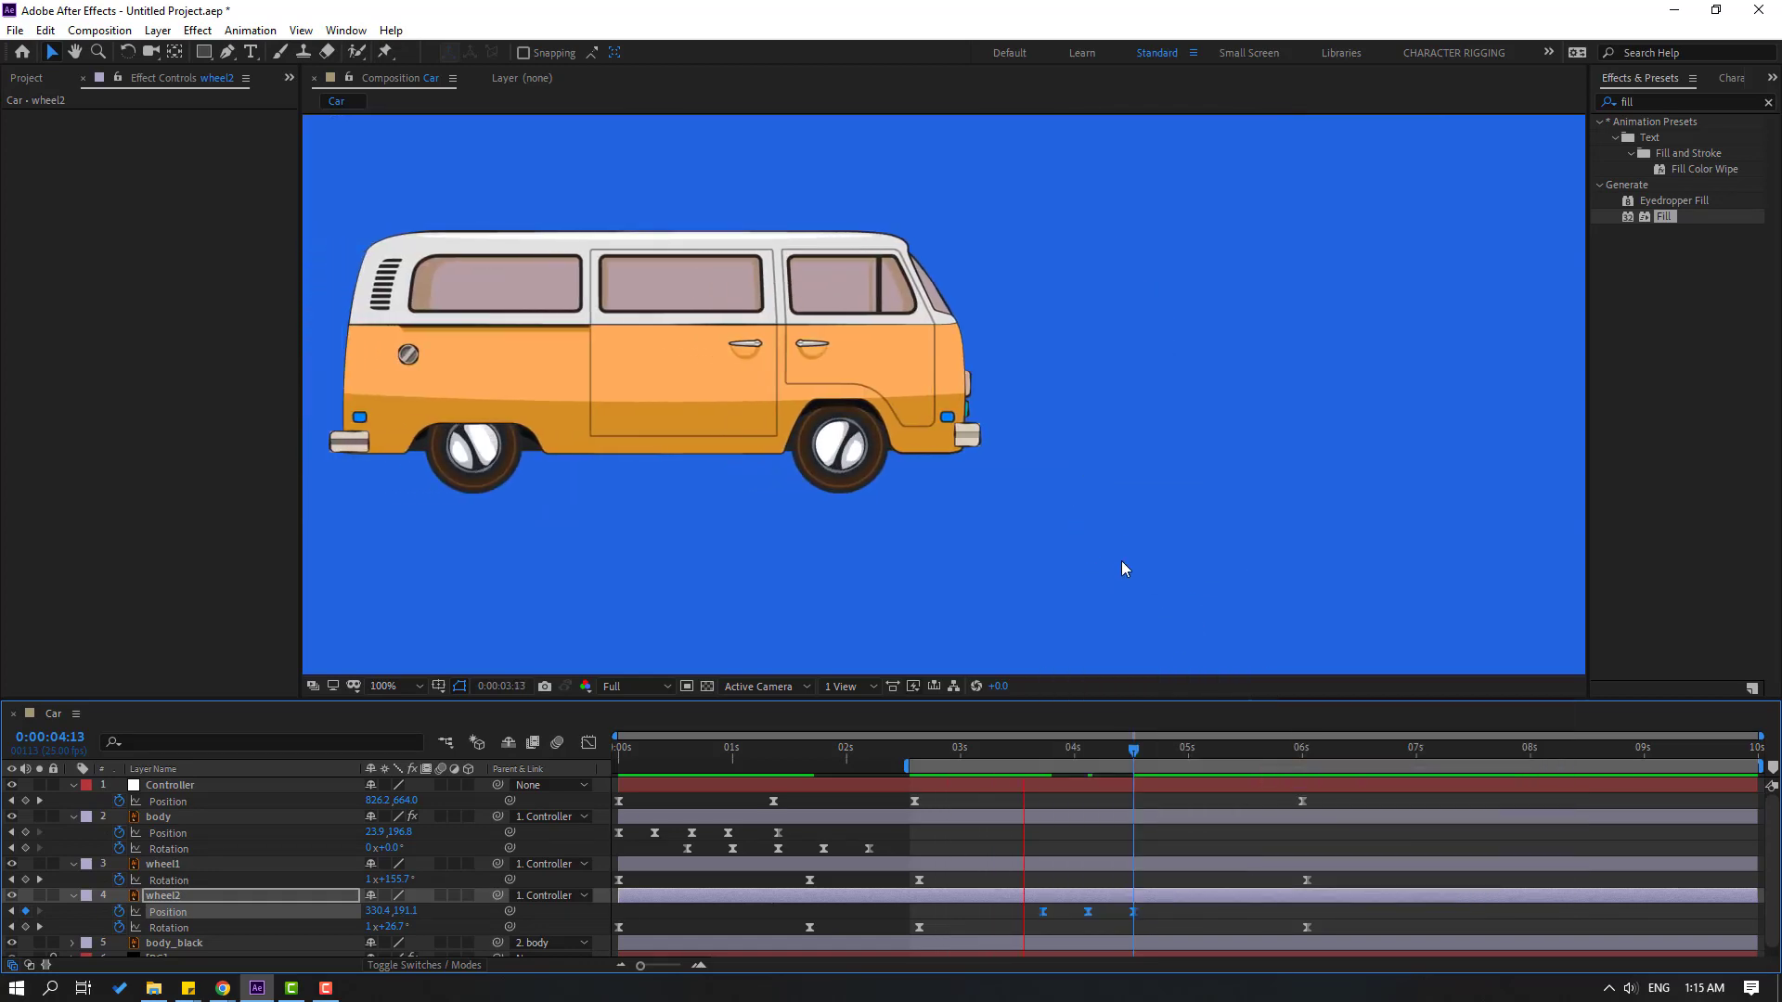
key(space)
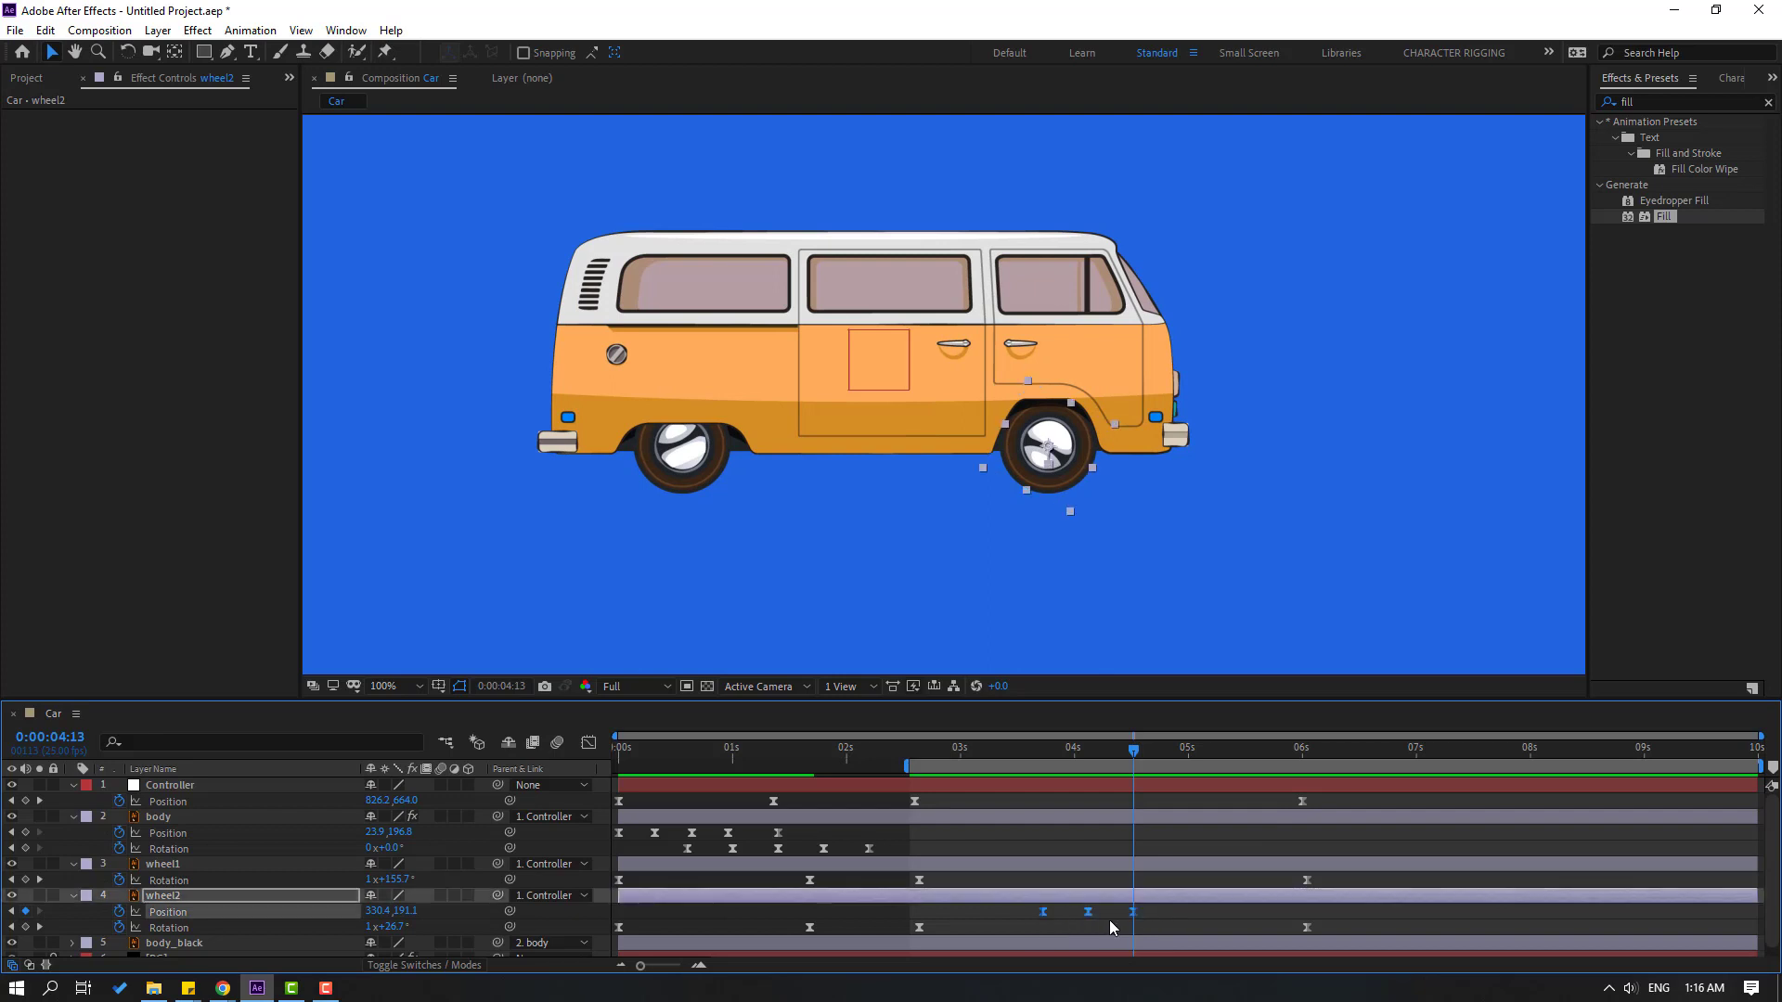
Stretch the spacing of wheel2's three Position keyframes so the last falls at about 0:00:04:22, and preview
drag(1148, 913, 1176, 915)
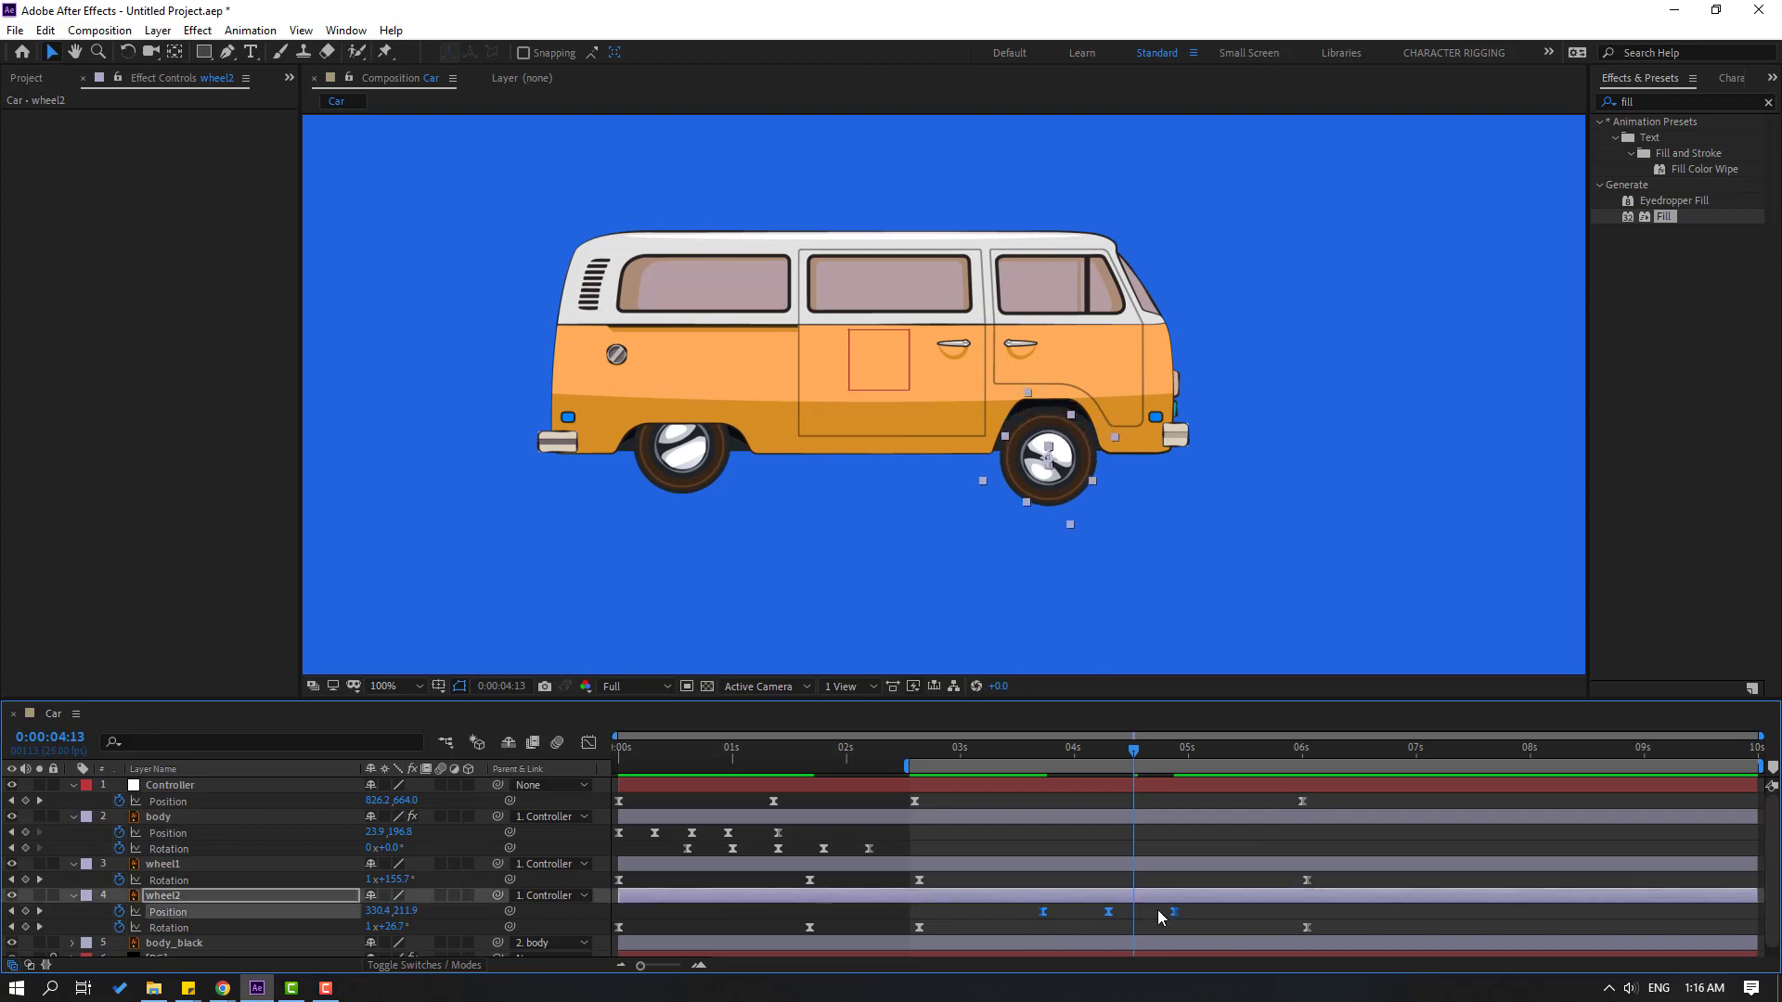
key(space)
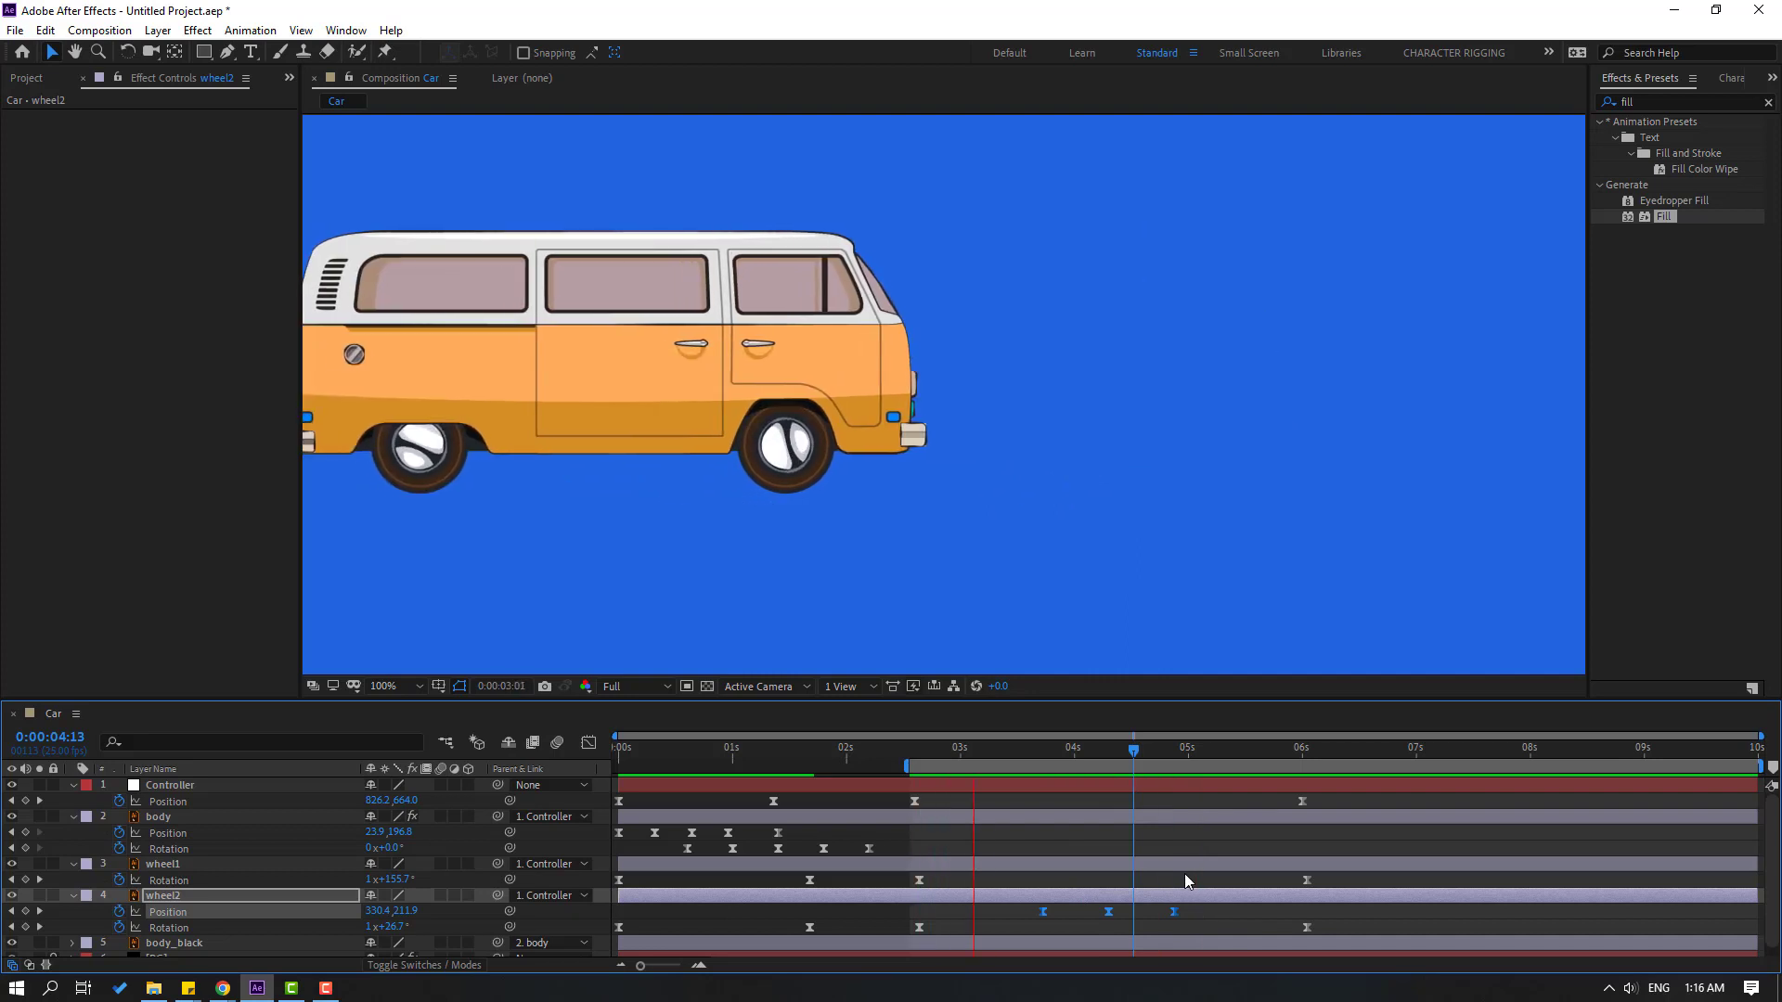
key(space)
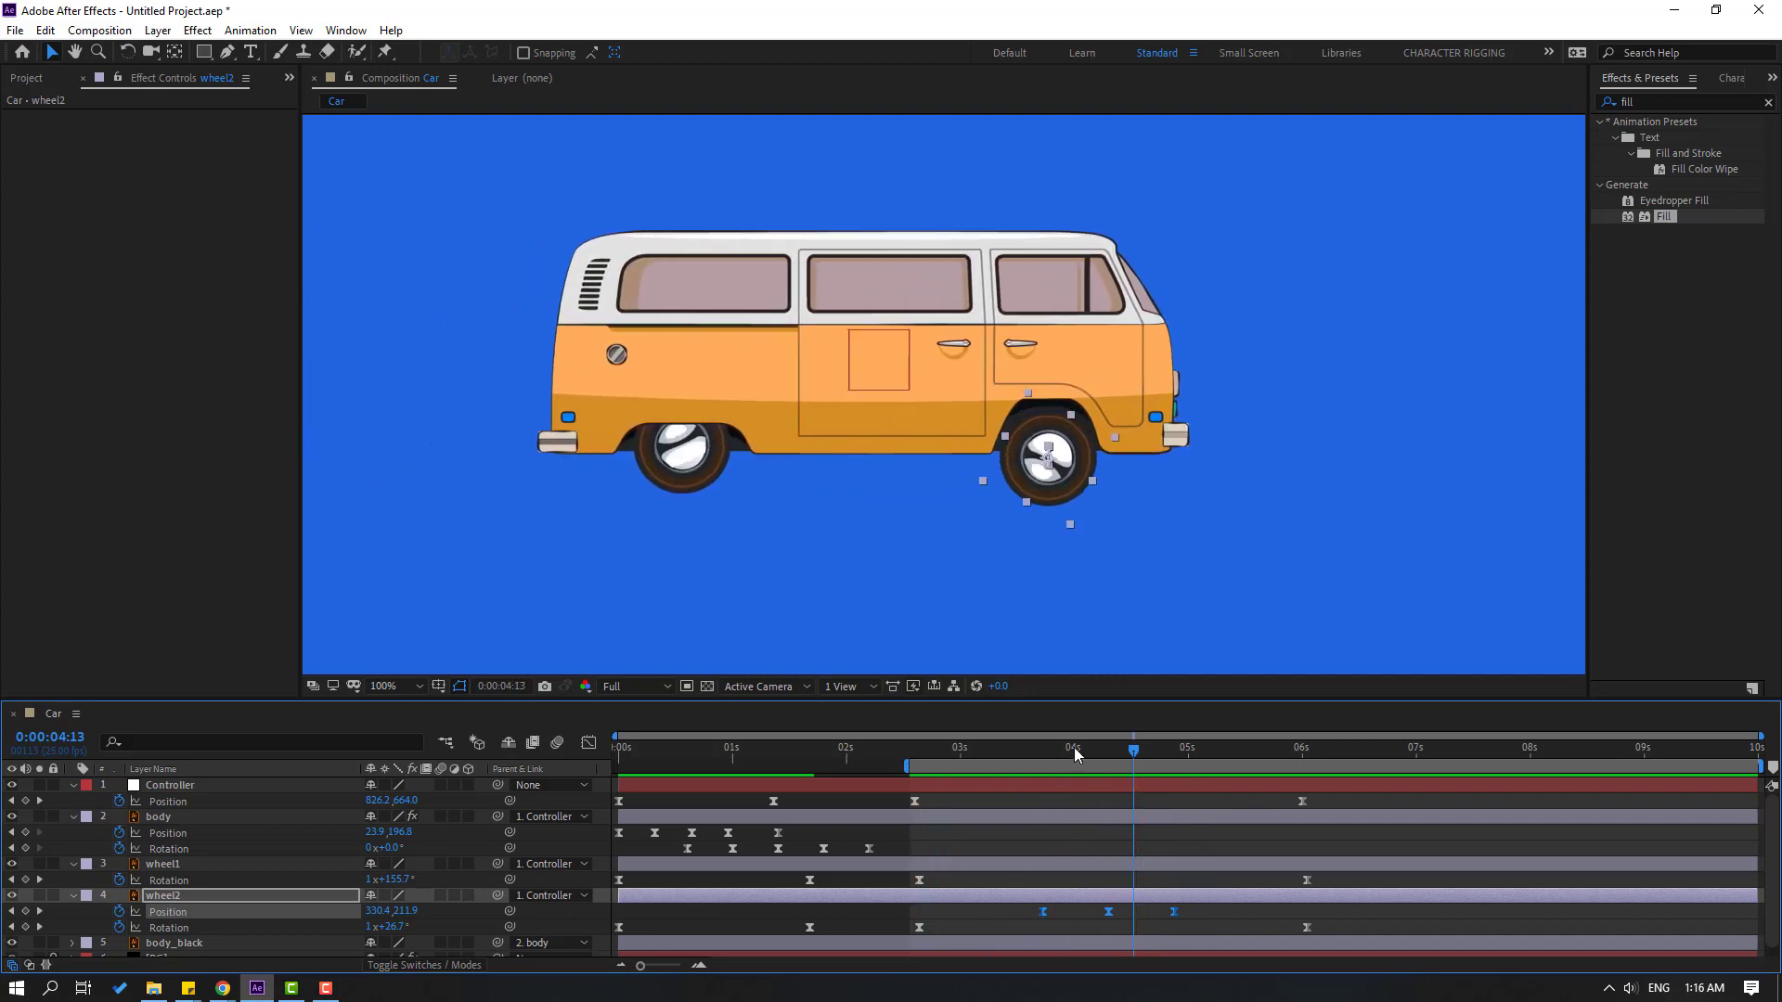
Move the Controller's last Position keyframe and both wheels' last Rotation keyframes to about 7 seconds and preview the slower drive
click(1302, 802)
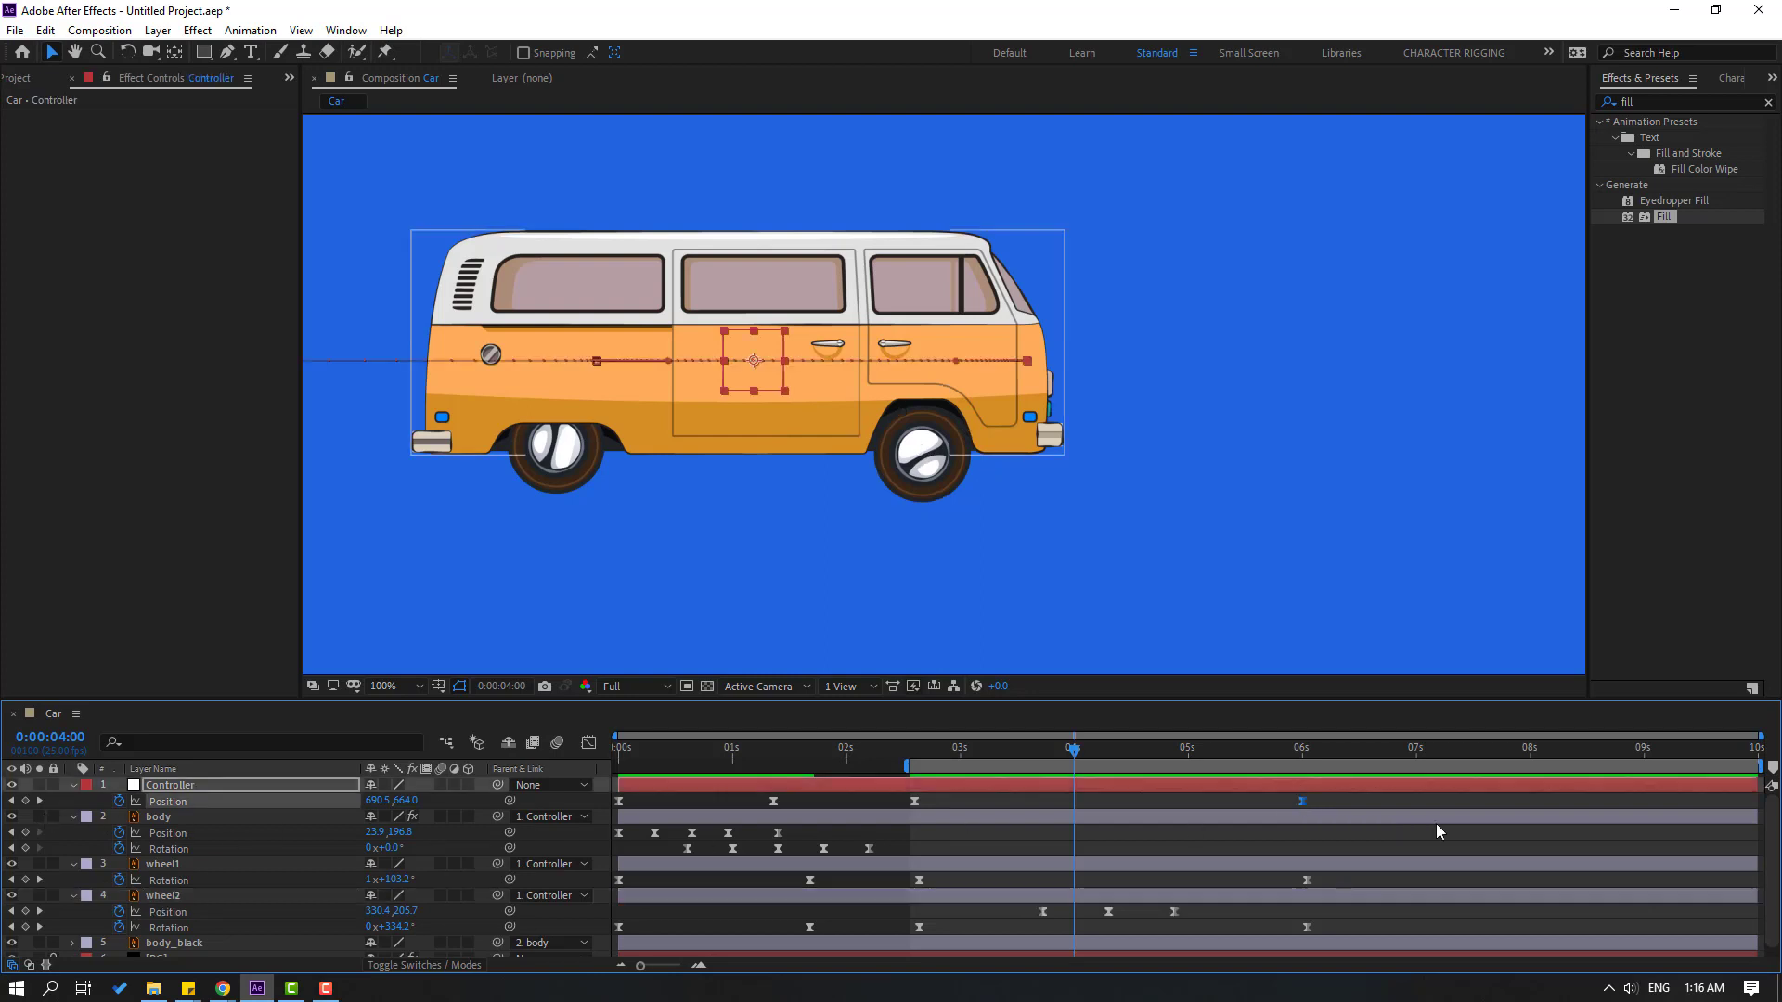
drag(1305, 802, 1413, 804)
drag(1322, 888, 1416, 922)
key(space)
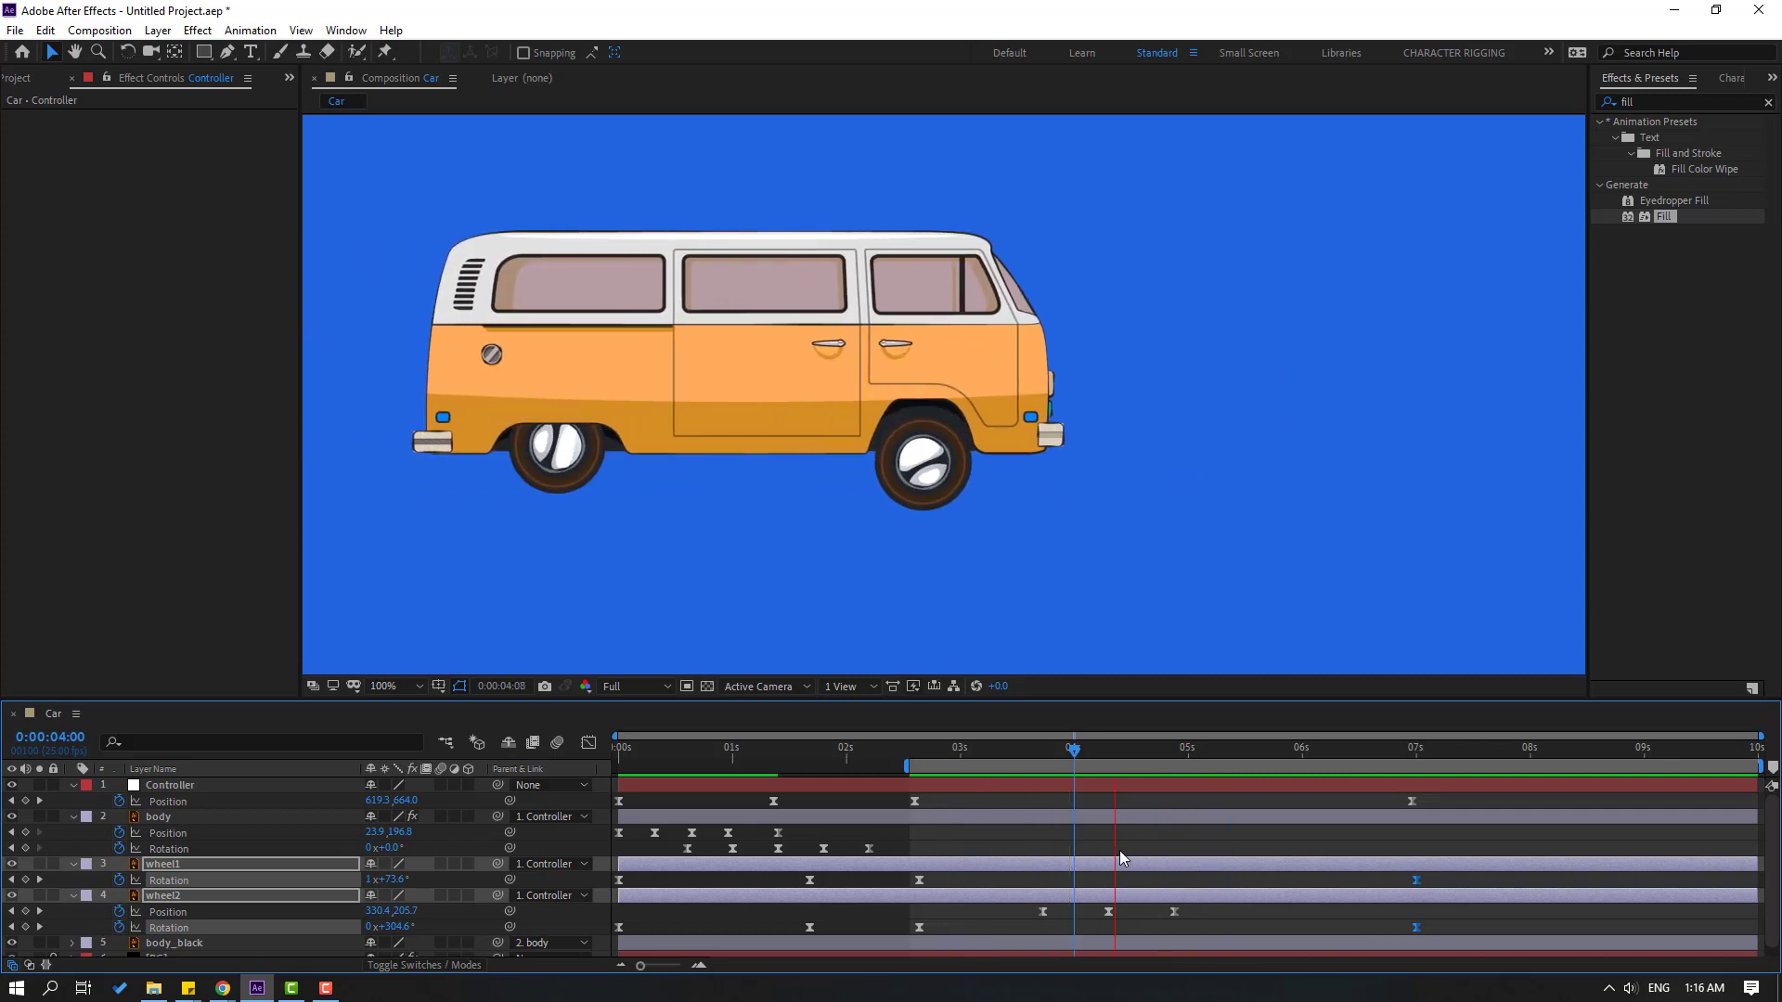
key(space)
Hold the body's Rotation with a keyframe at 0:00:03:18 and set it to 2° at 0:00:04:07
drag(1065, 760, 1042, 765)
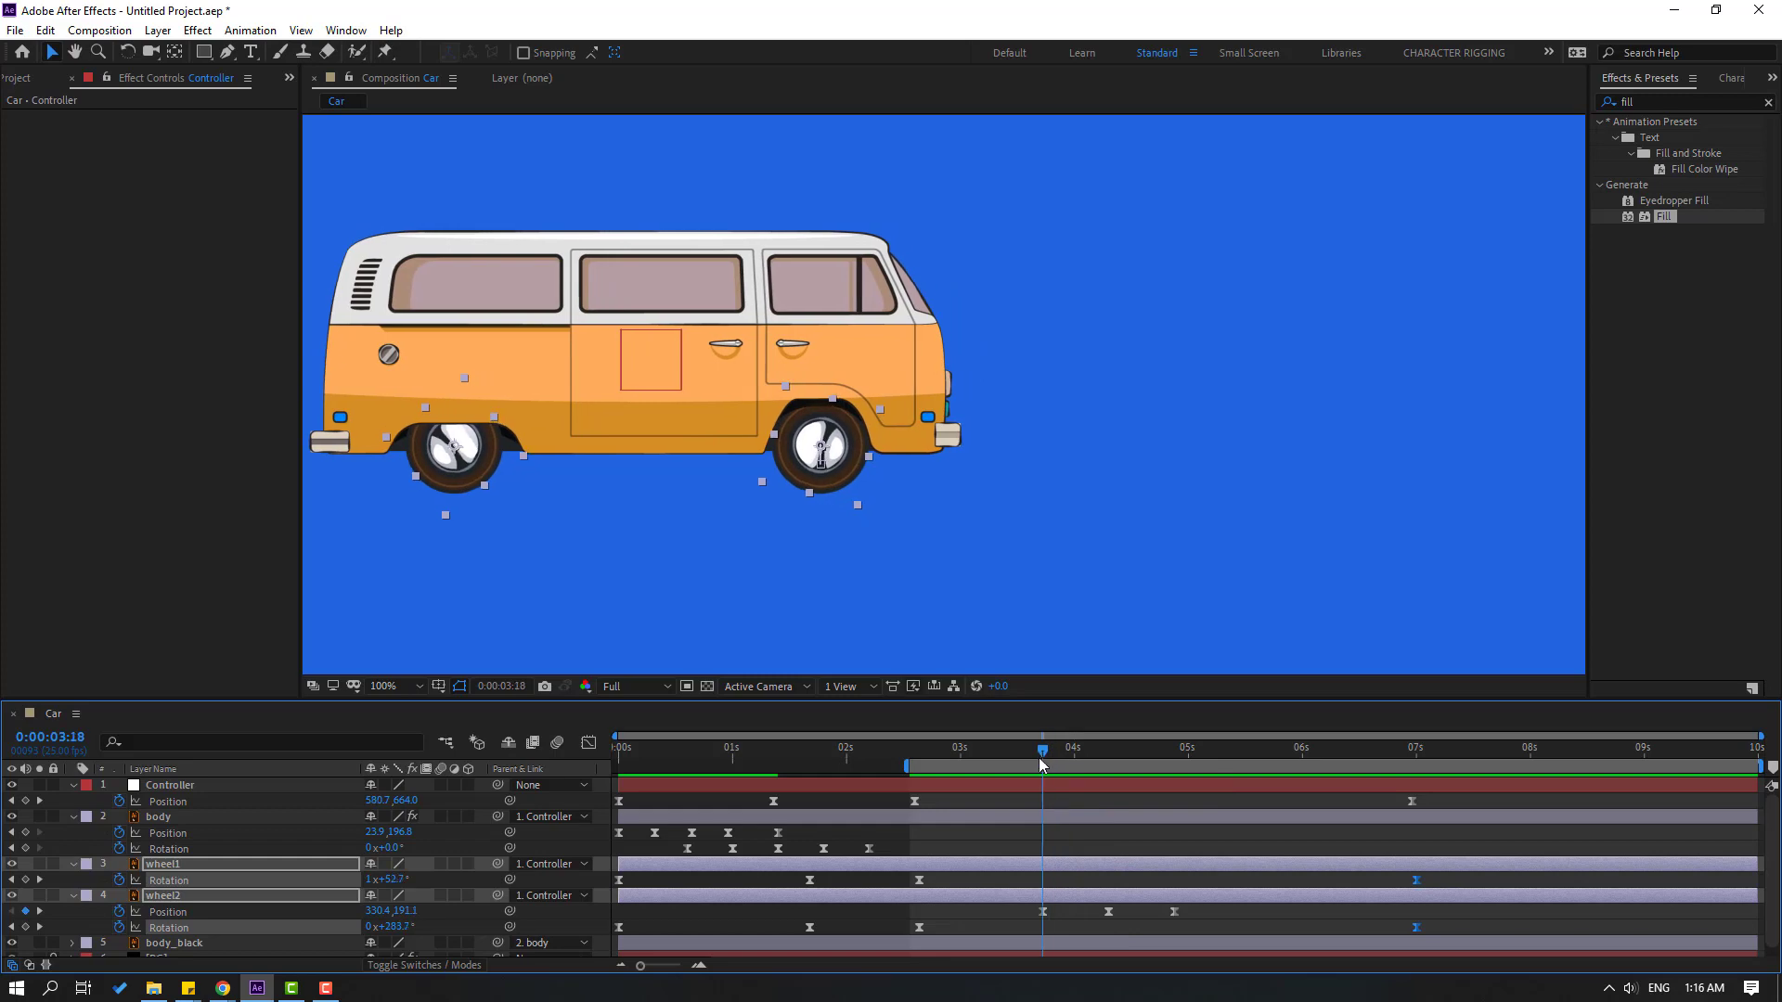
click(25, 848)
drag(1060, 755, 1106, 750)
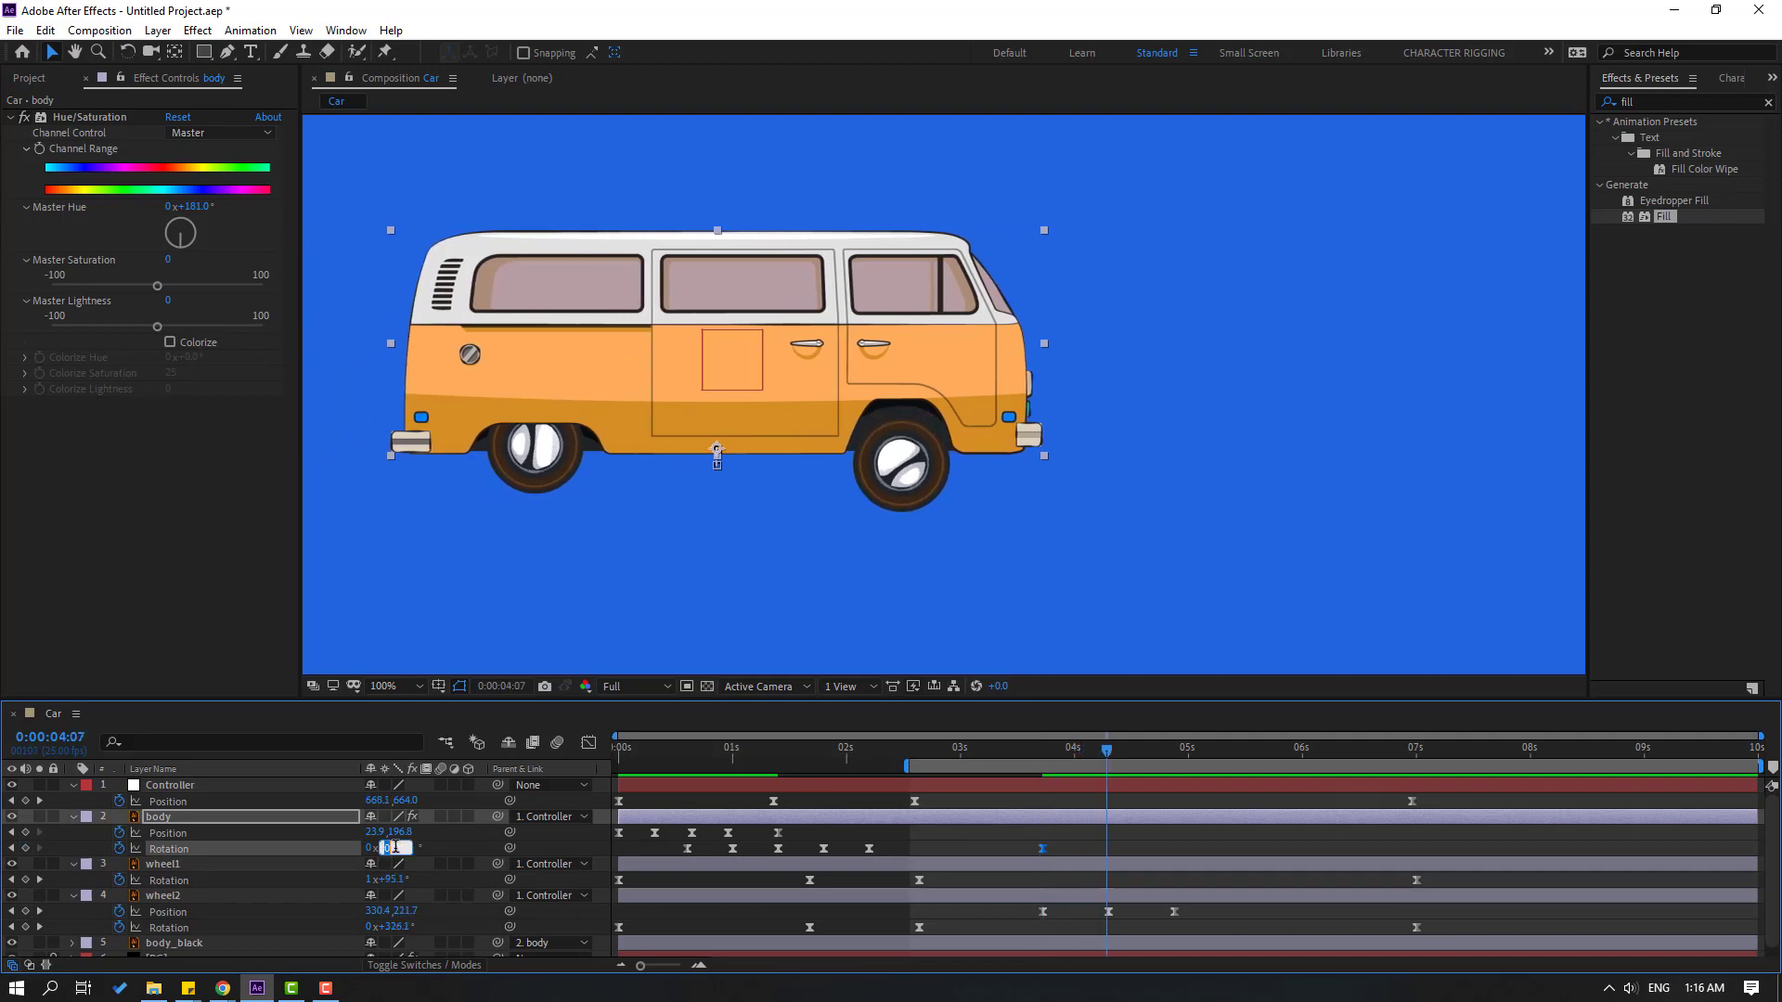
text(2)
key(Return)
Set the body's Rotation to -1° at 0:00:04:22 and 0° at 0:00:05:09, preview the tilt and return to 0:00:04:07
drag(1030, 748, 1173, 785)
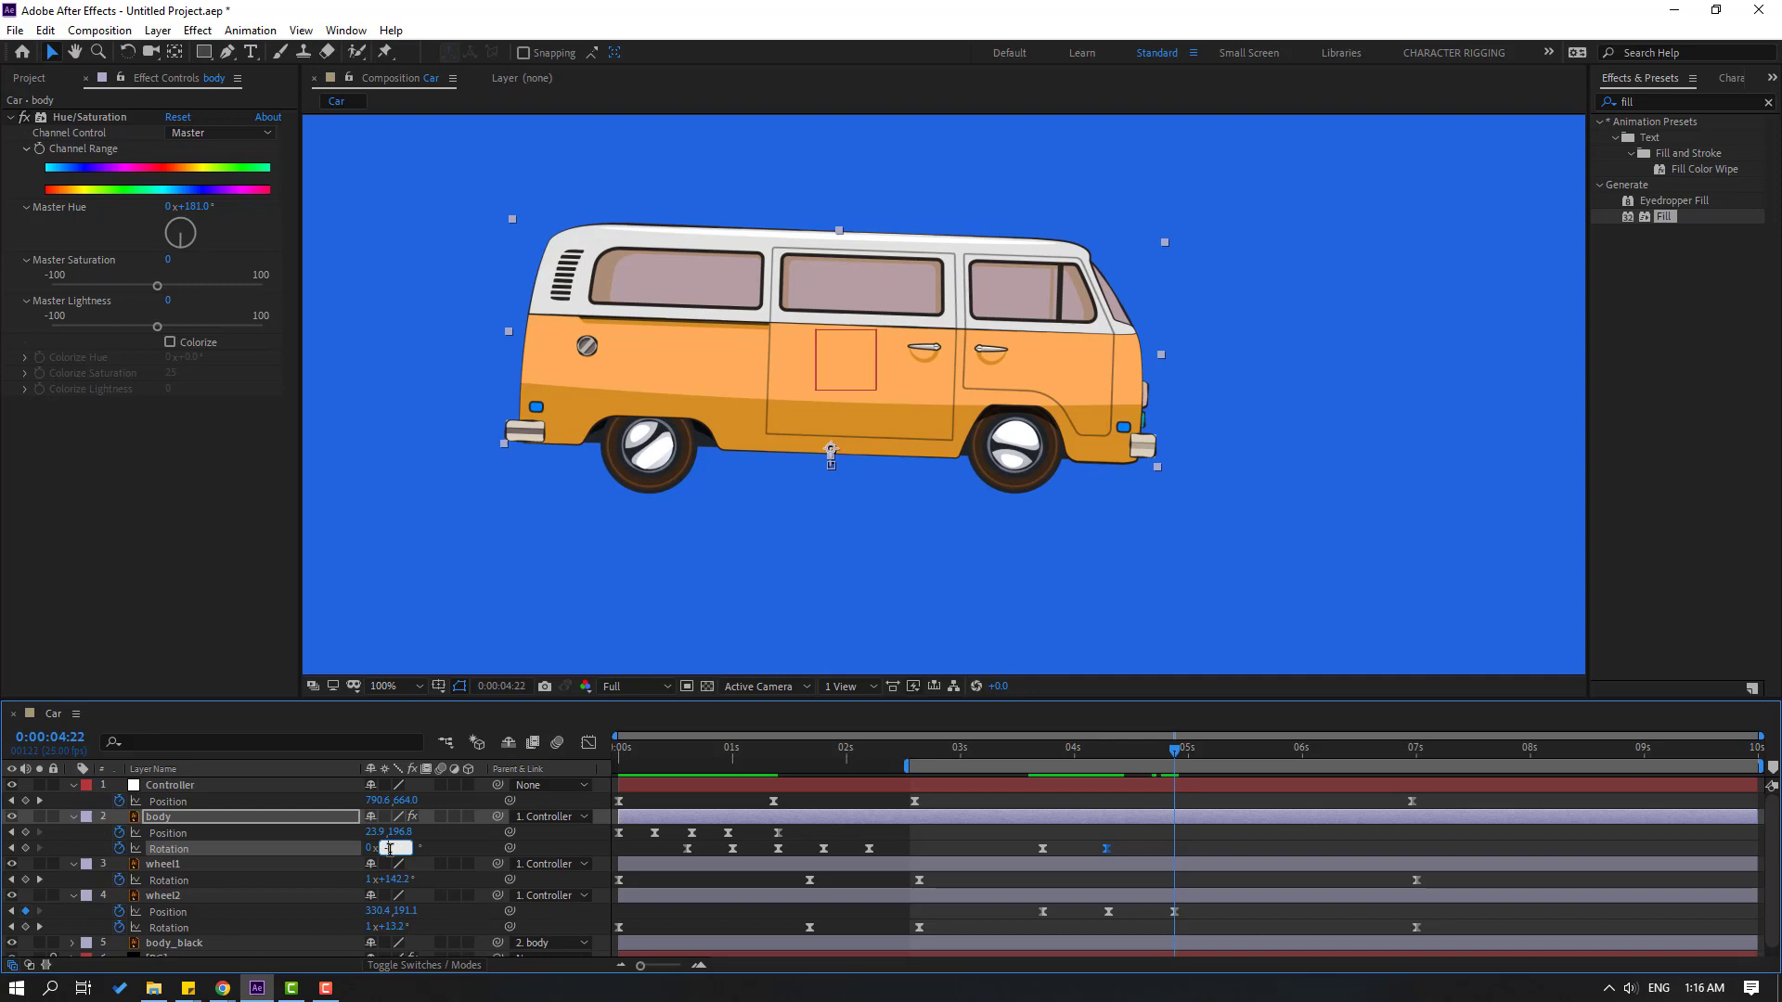
text(-1)
key(Return)
drag(1041, 757, 1229, 767)
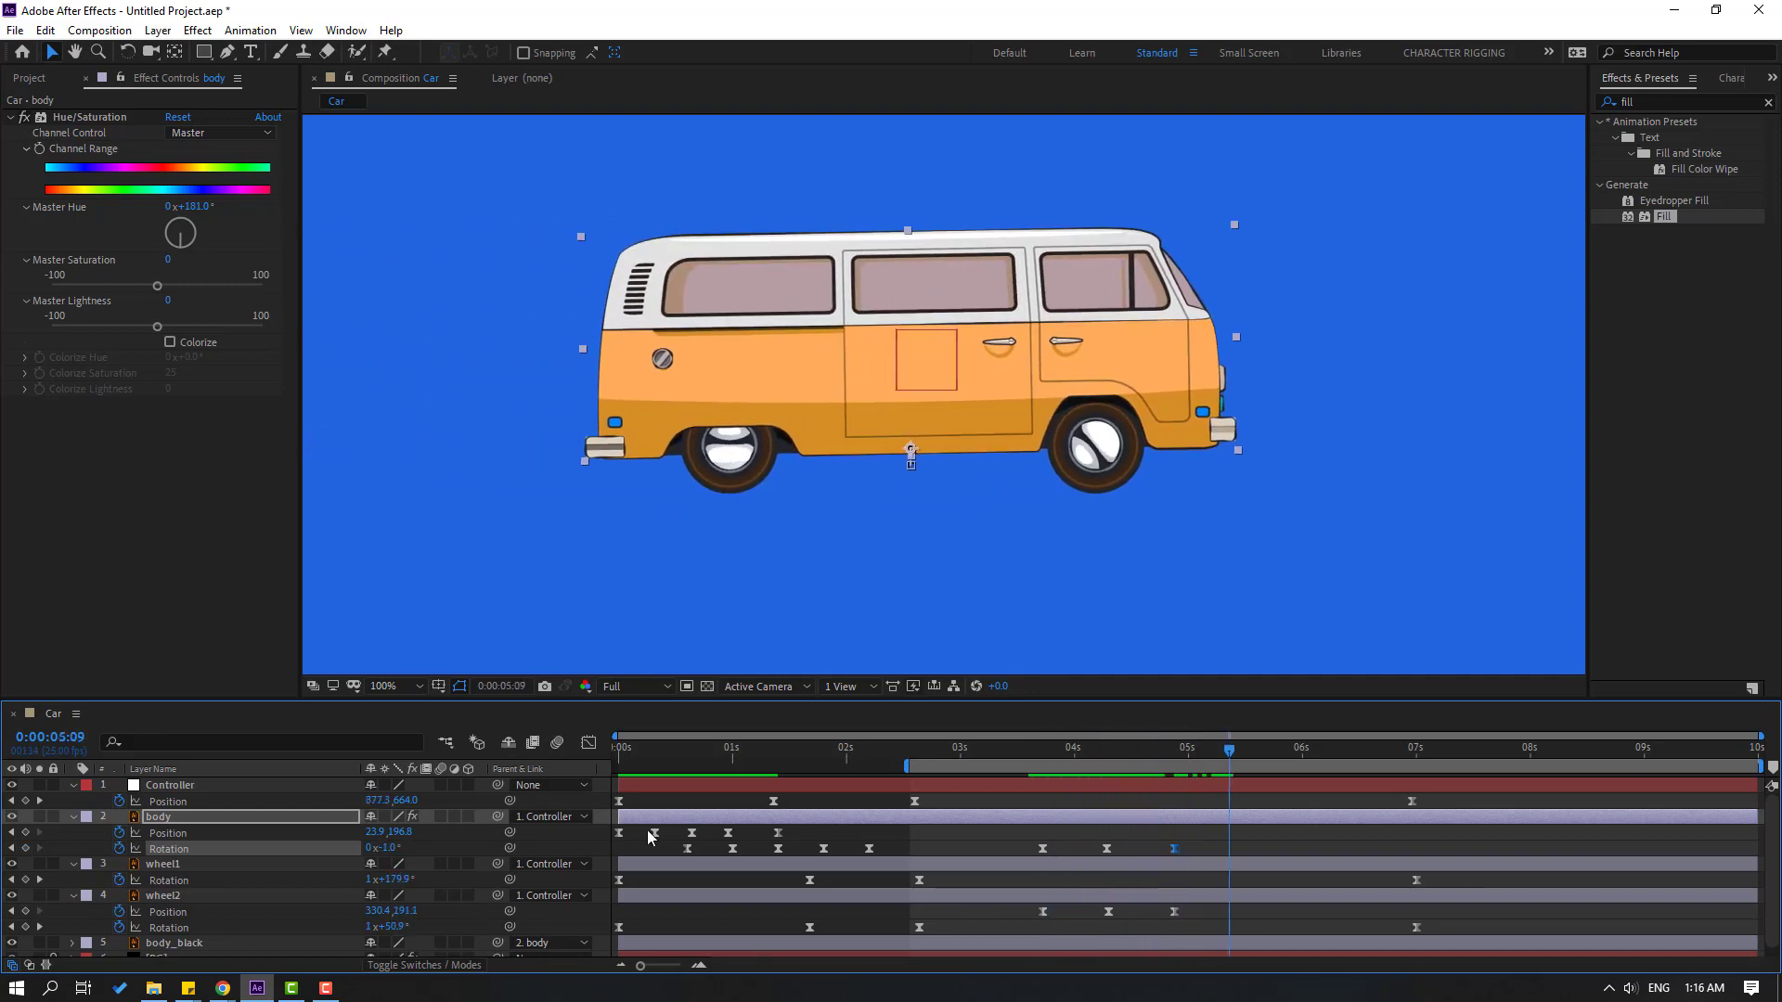
drag(388, 848, 390, 847)
key(space)
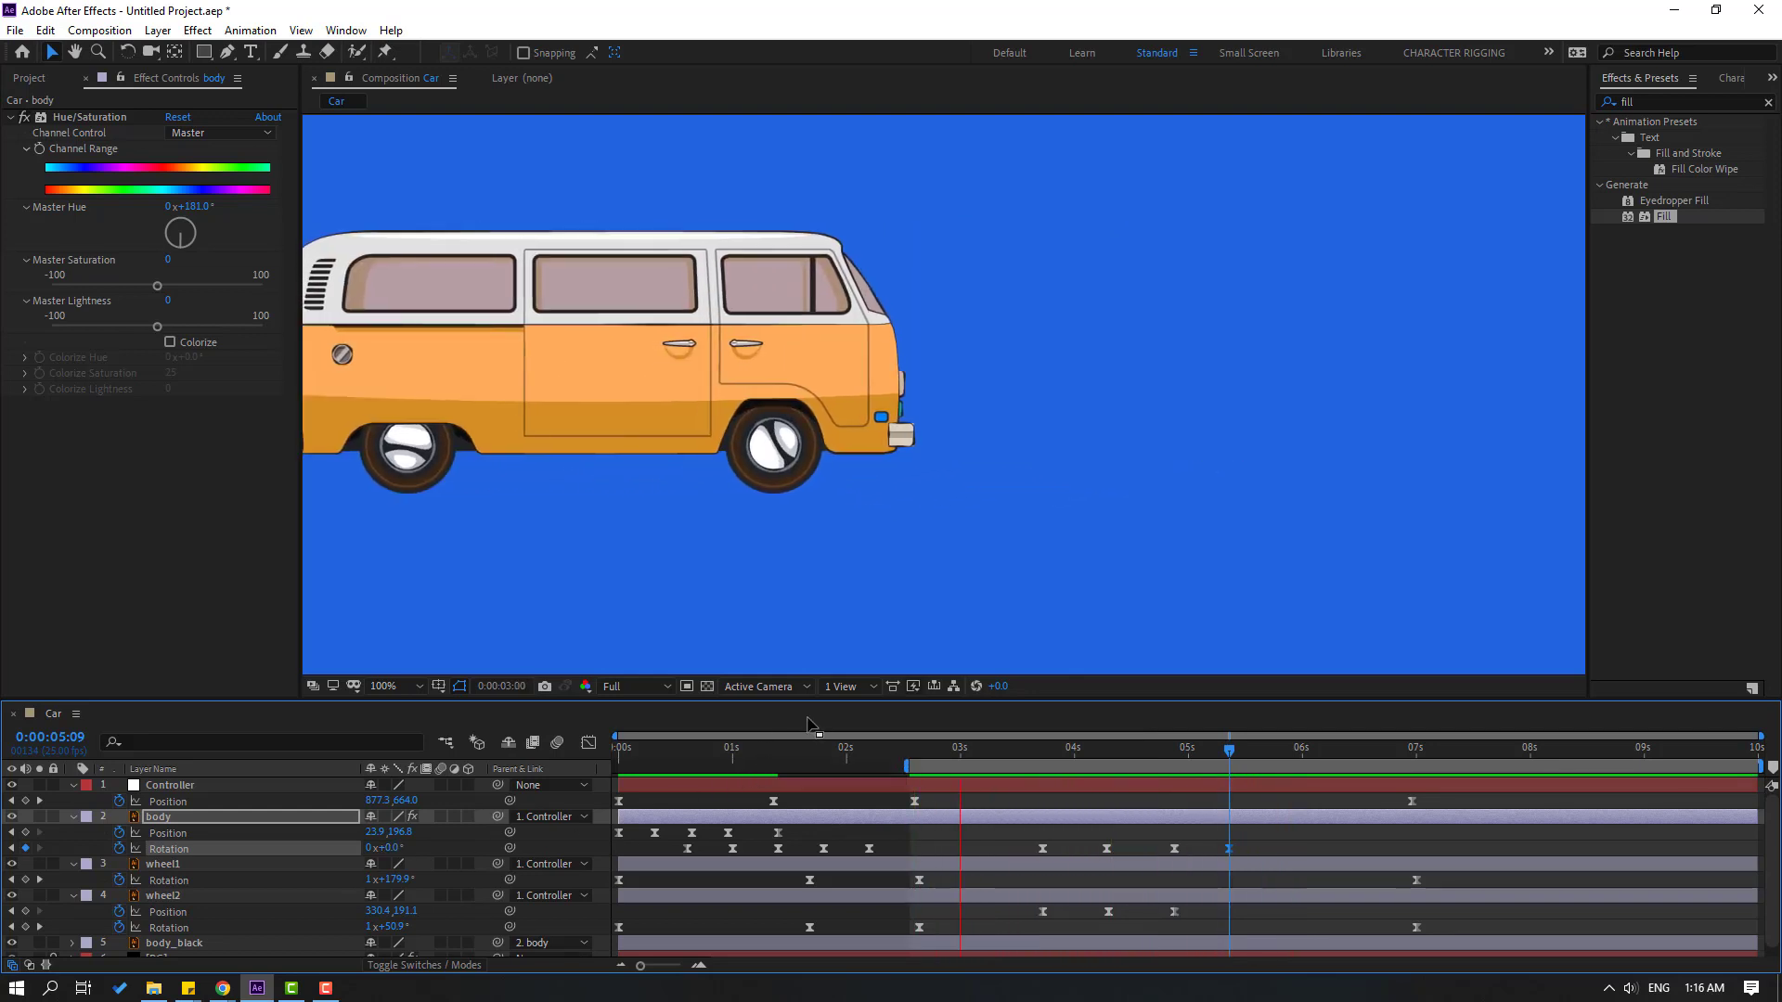
drag(1084, 752, 1107, 763)
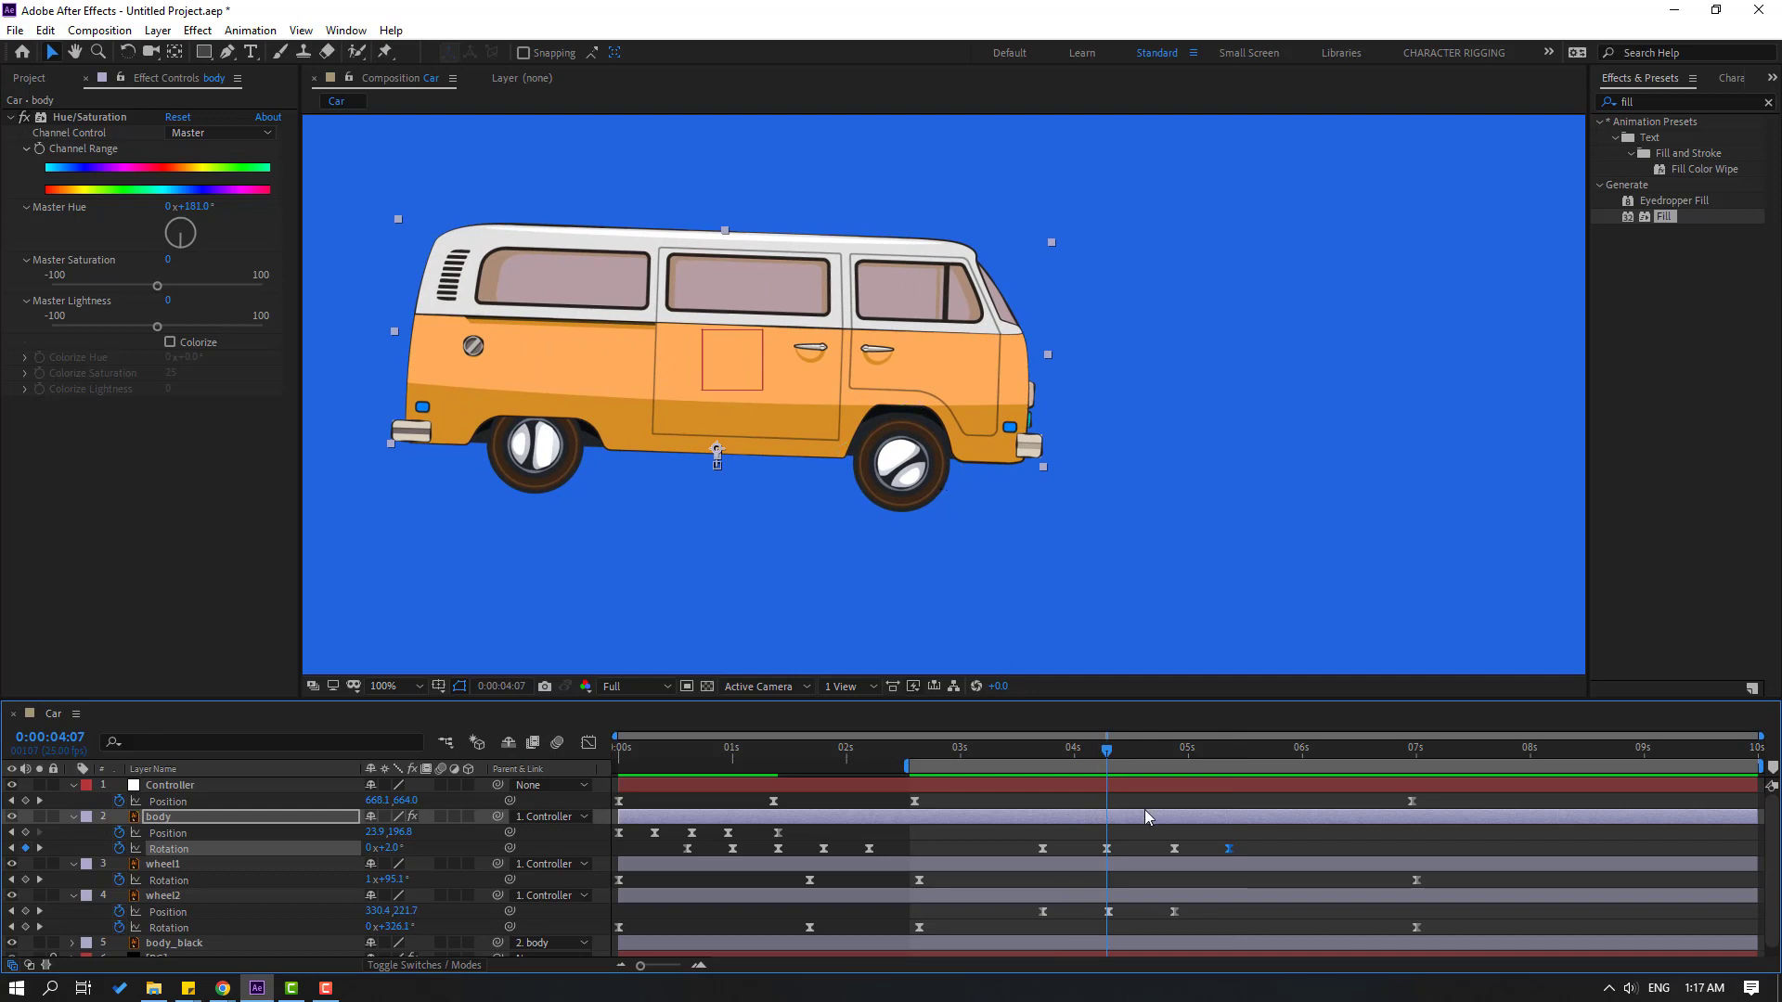
click(1165, 828)
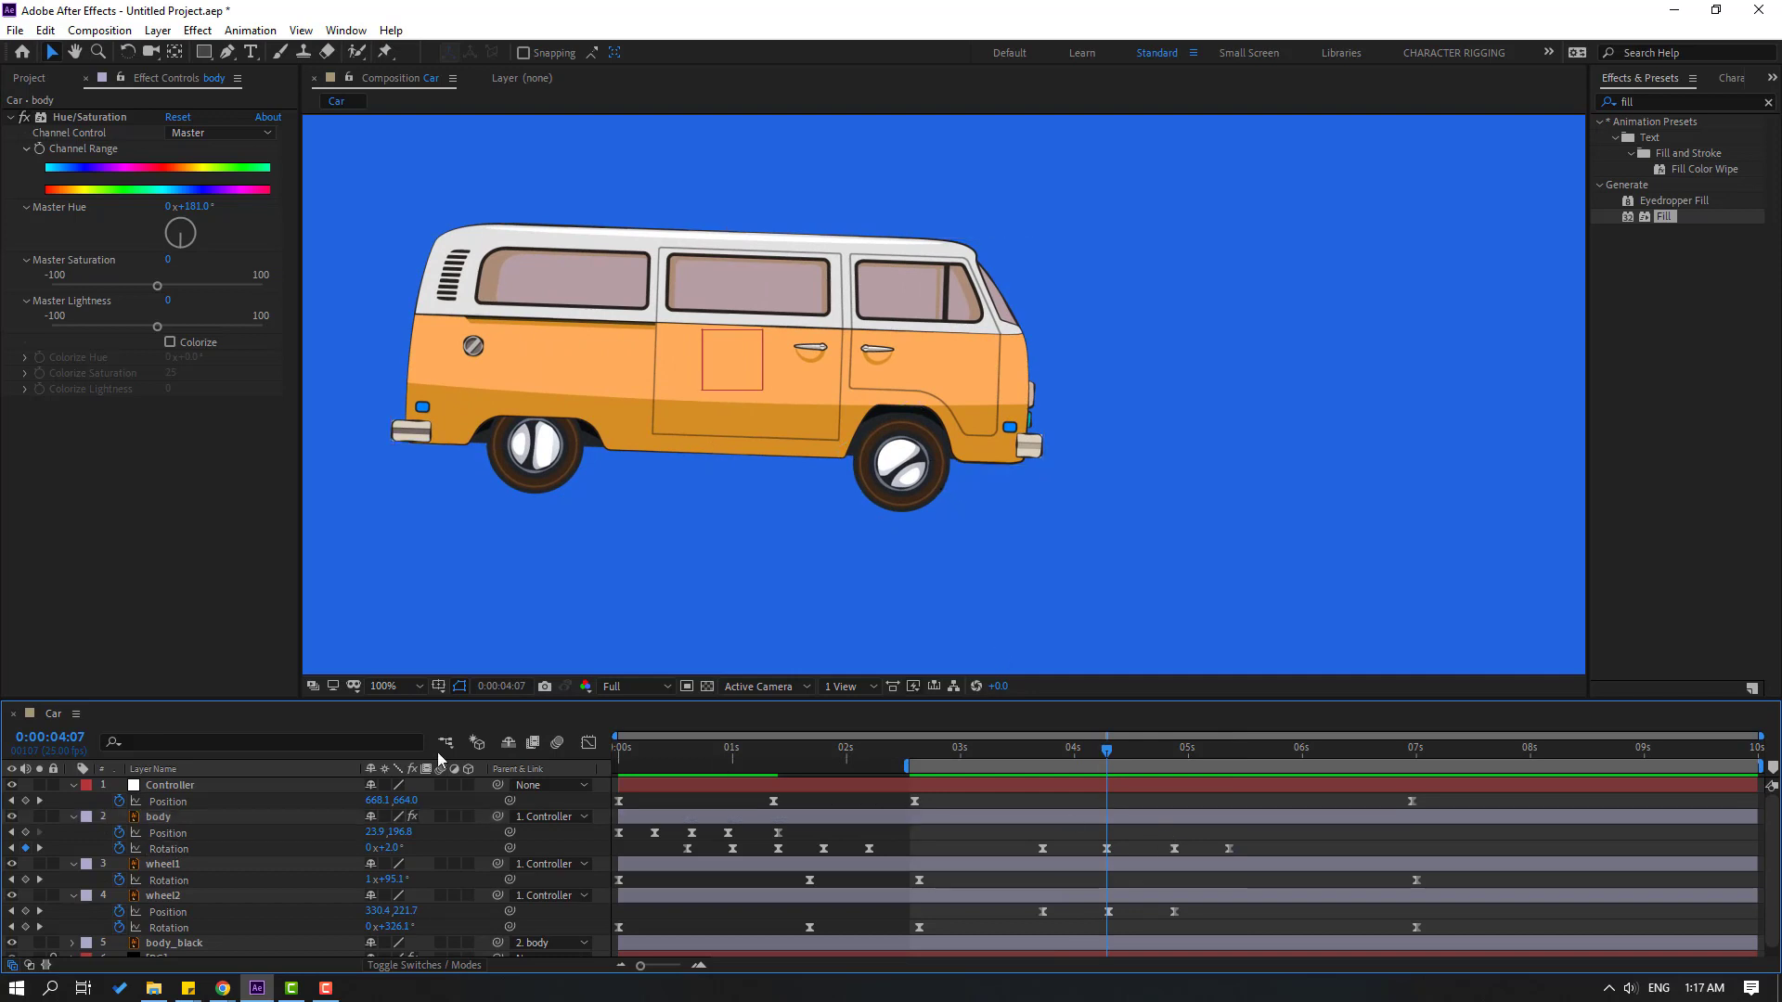
Draw a road path with the Pen tool across the composition's full width, with a V-shaped dip beneath the front wheel
click(225, 56)
scroll(827, 467, down, 2)
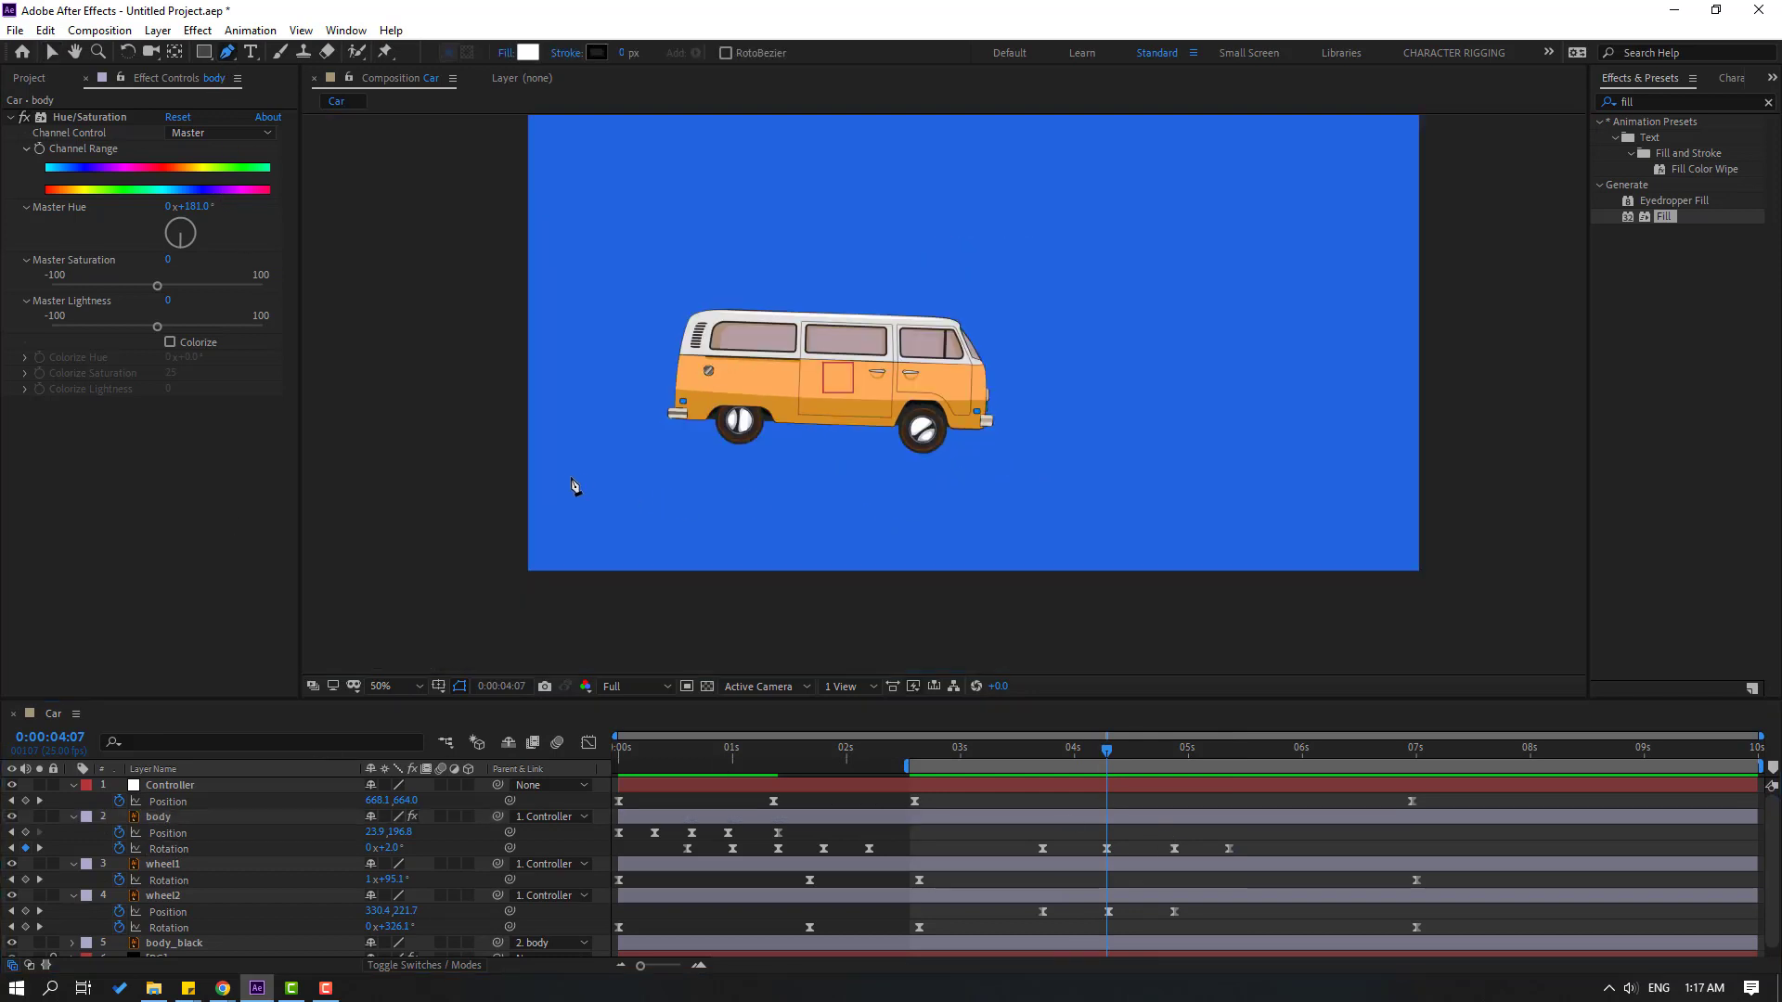
click(521, 455)
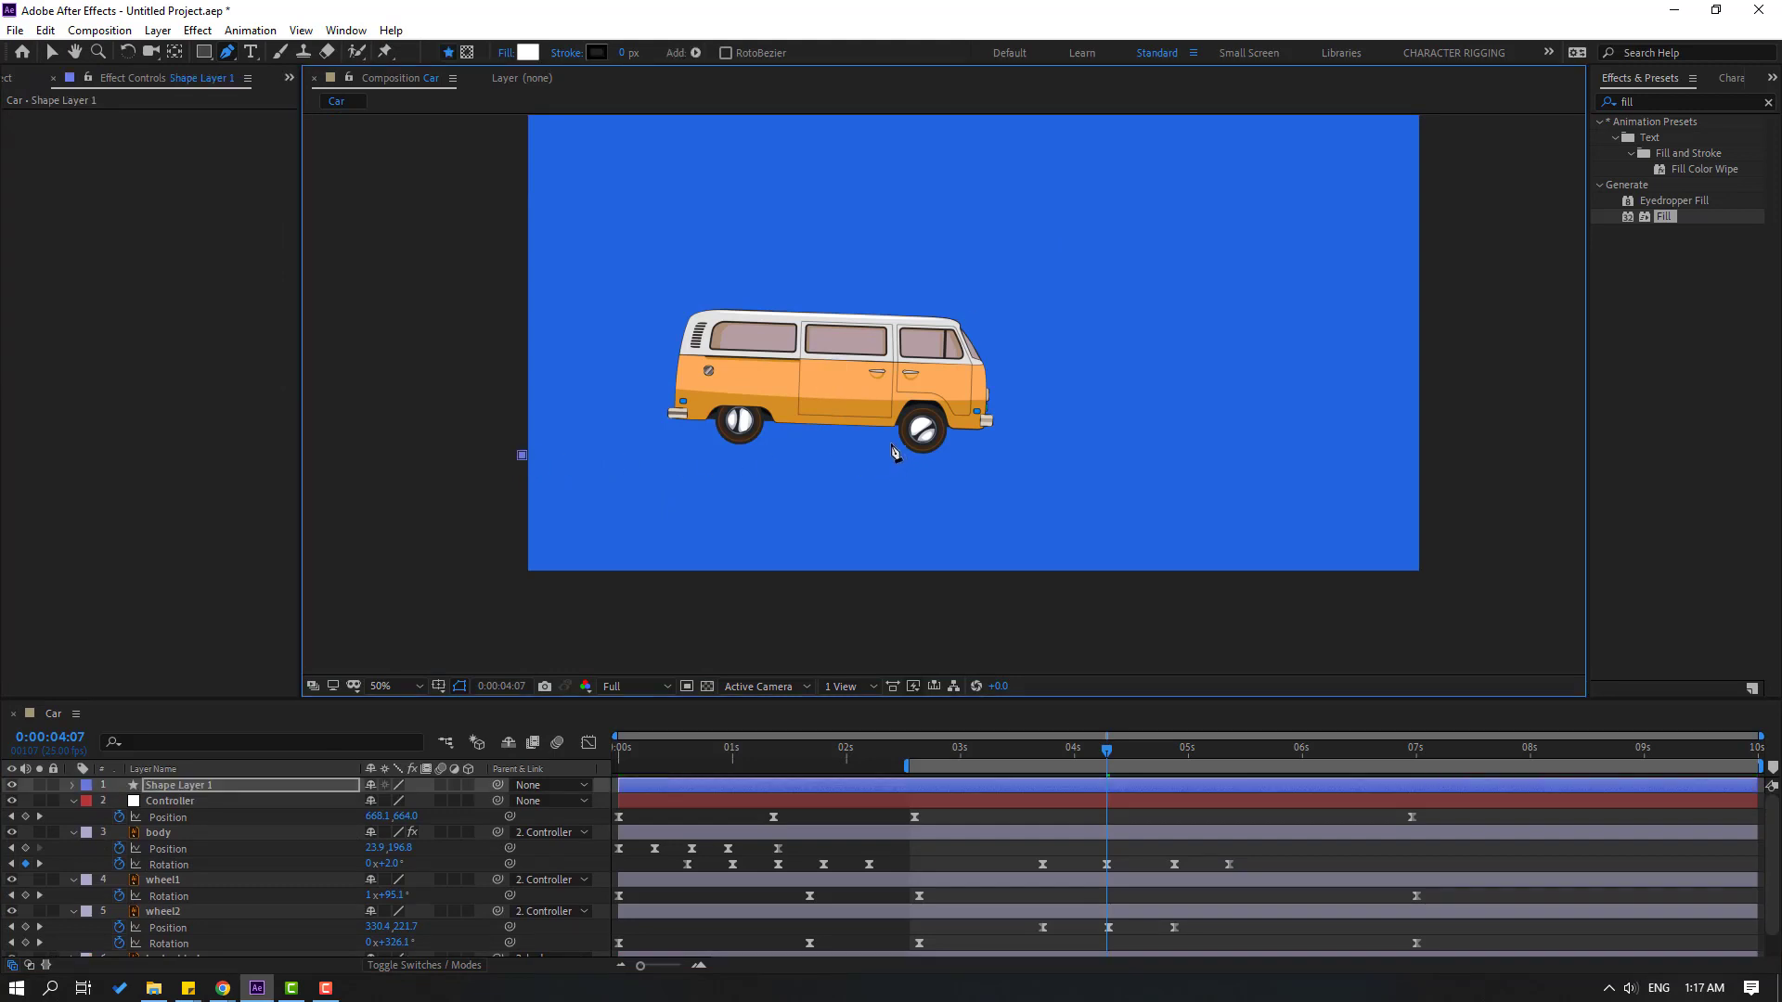
click(897, 441)
click(1428, 426)
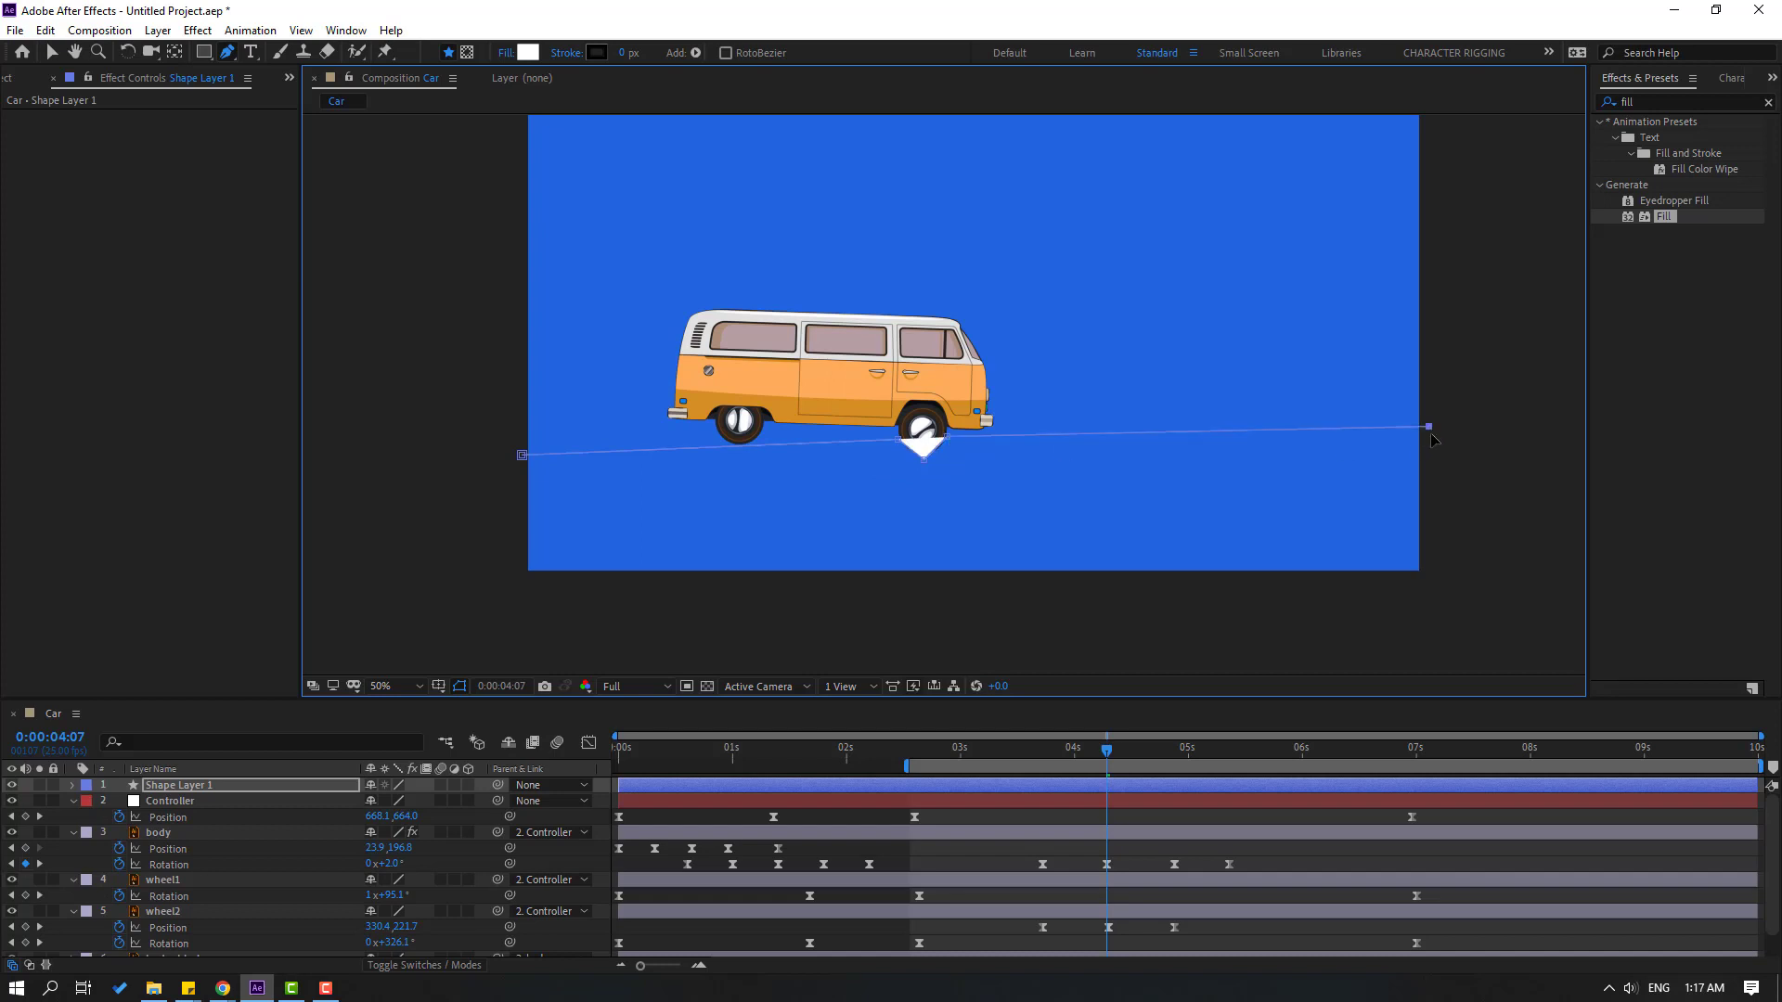
Set the road shape's fill to None and its black stroke width to 11 px
click(51, 52)
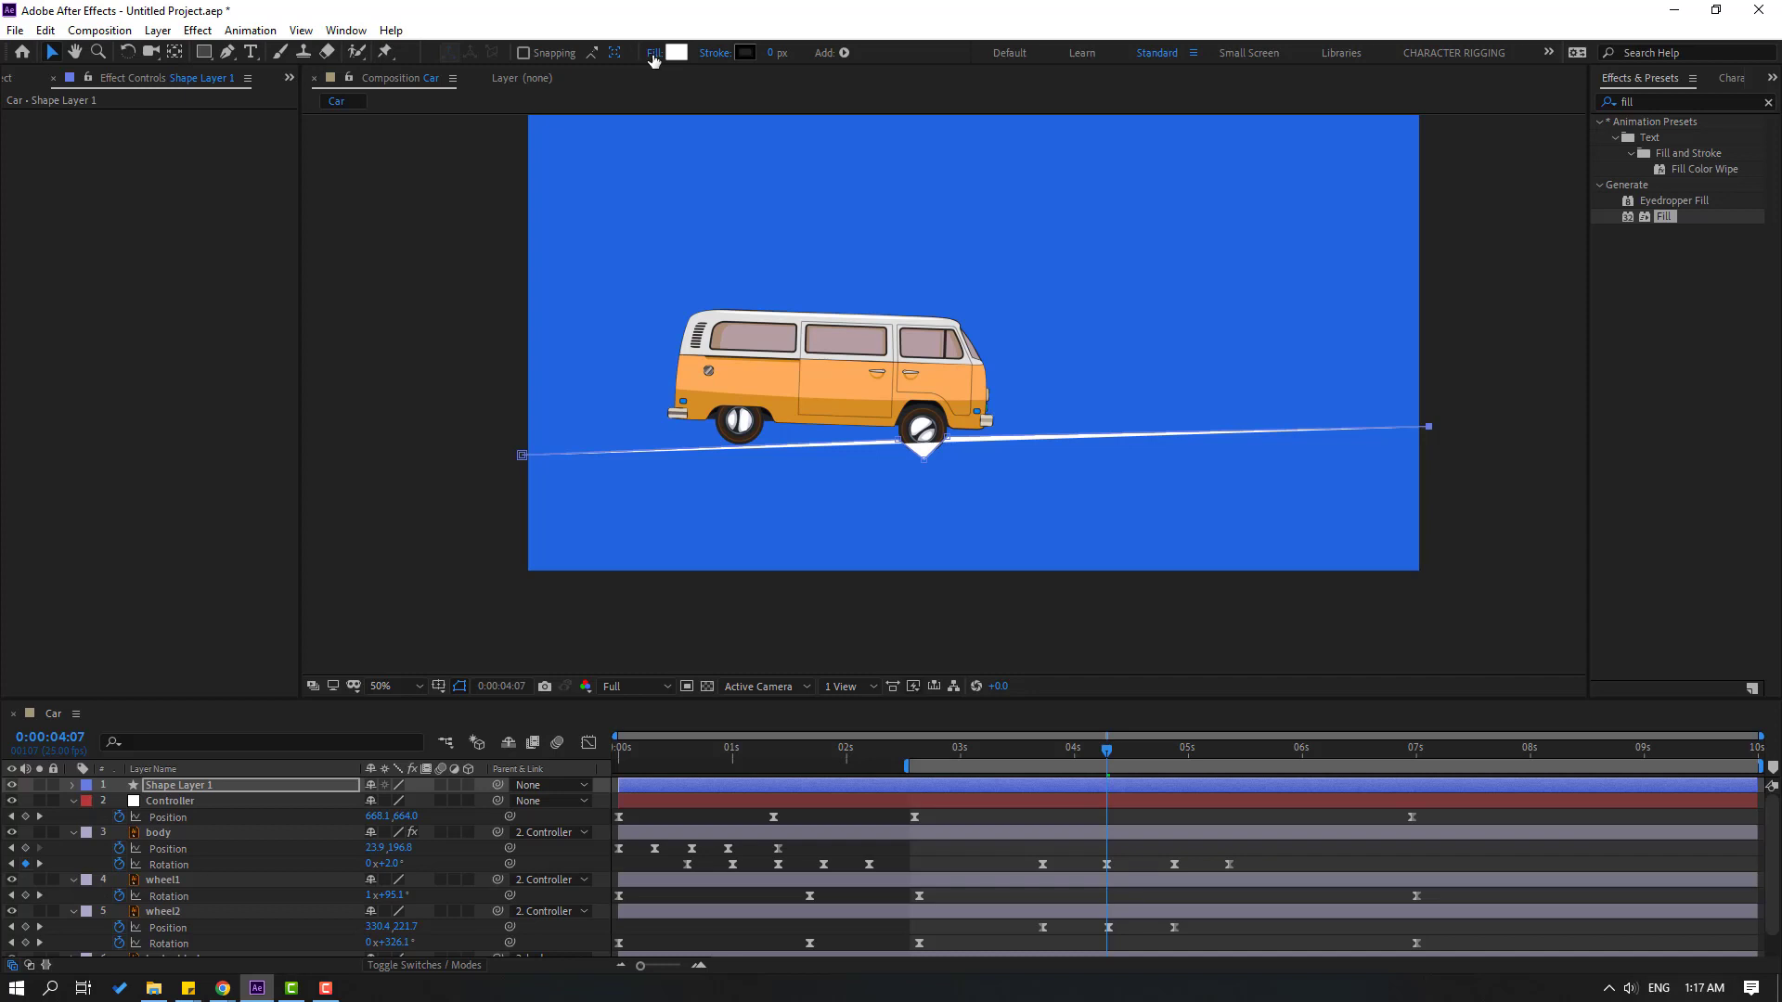
click(653, 54)
click(640, 410)
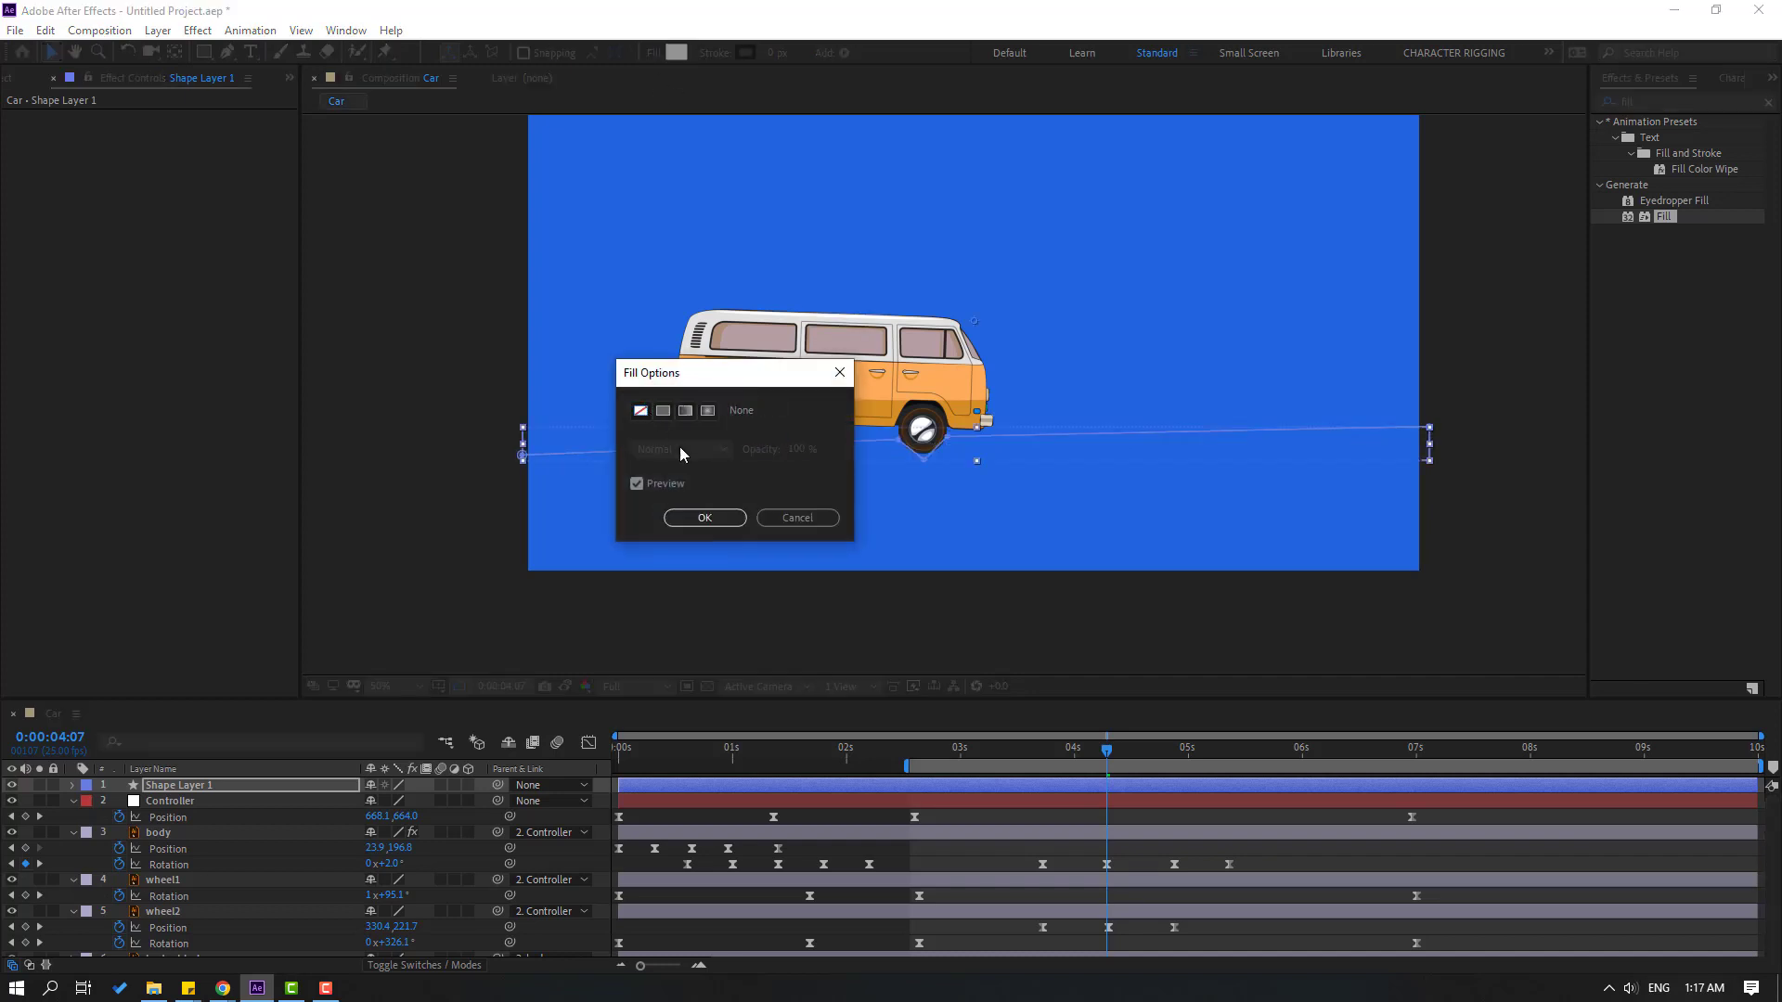
click(705, 518)
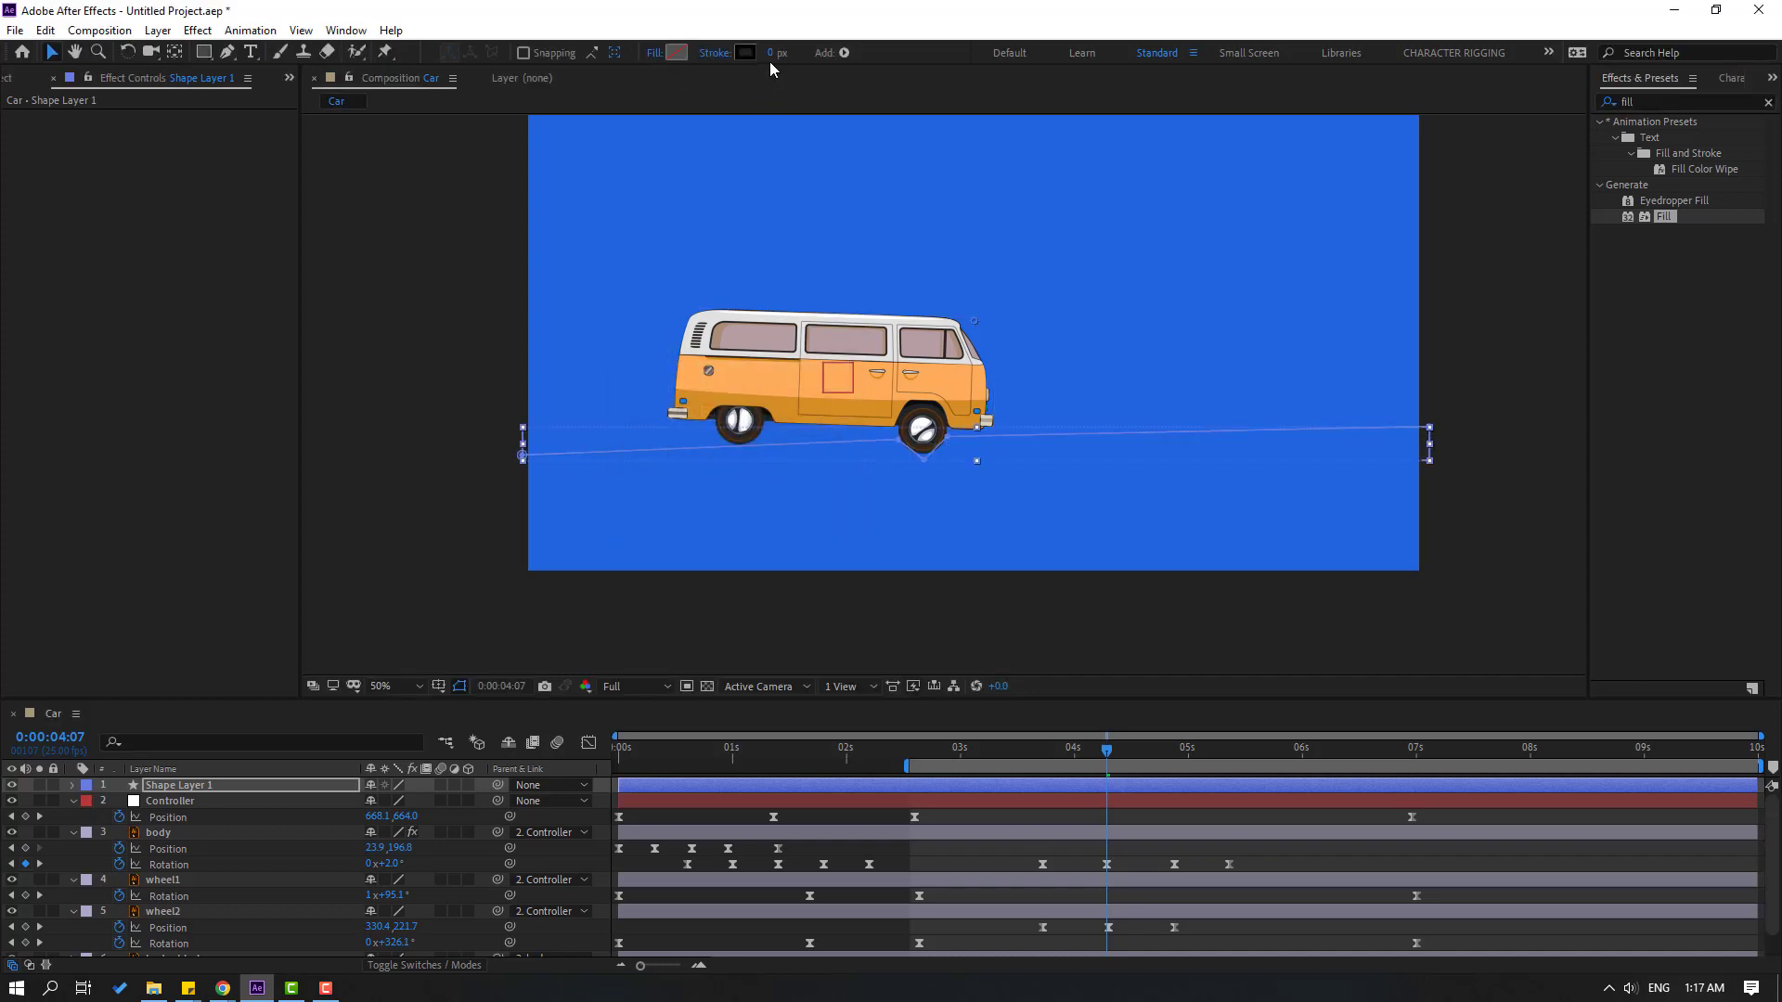
drag(768, 54, 779, 56)
scroll(943, 394, up, 4)
scroll(926, 486, down, 2)
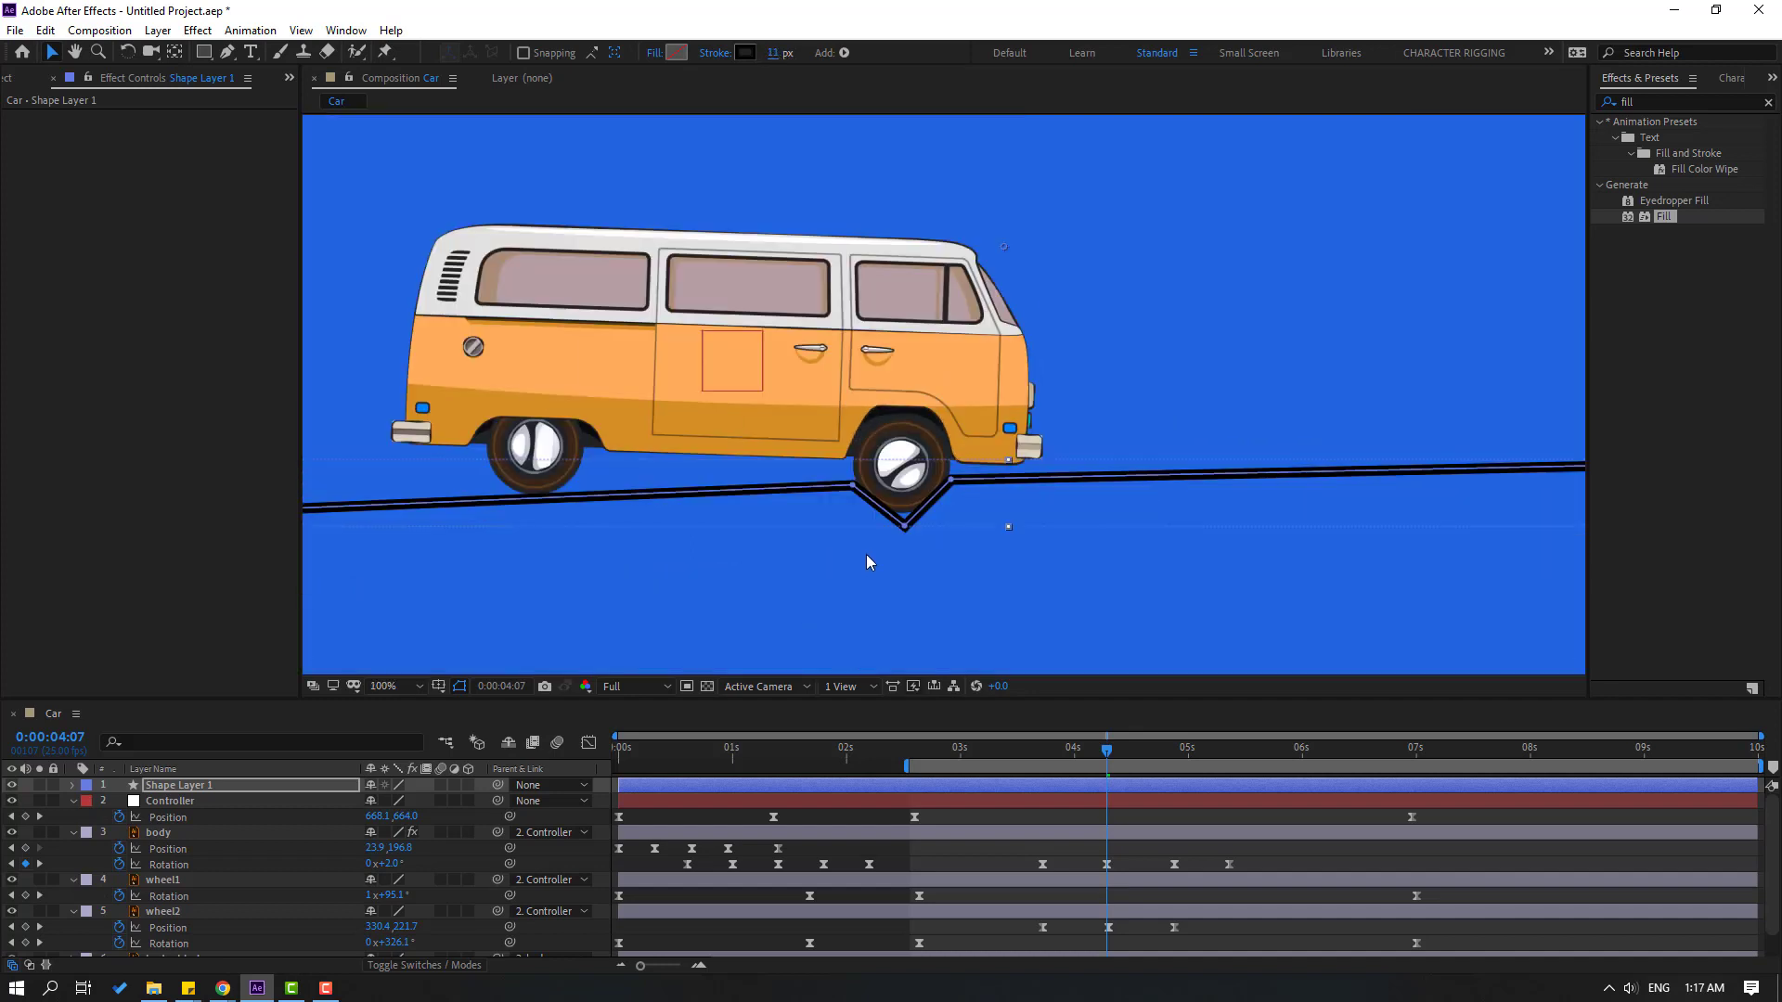
At 0:00:02:24, adjust both ends of the road path so the line runs nearly level beneath the wheels
drag(1103, 755, 956, 760)
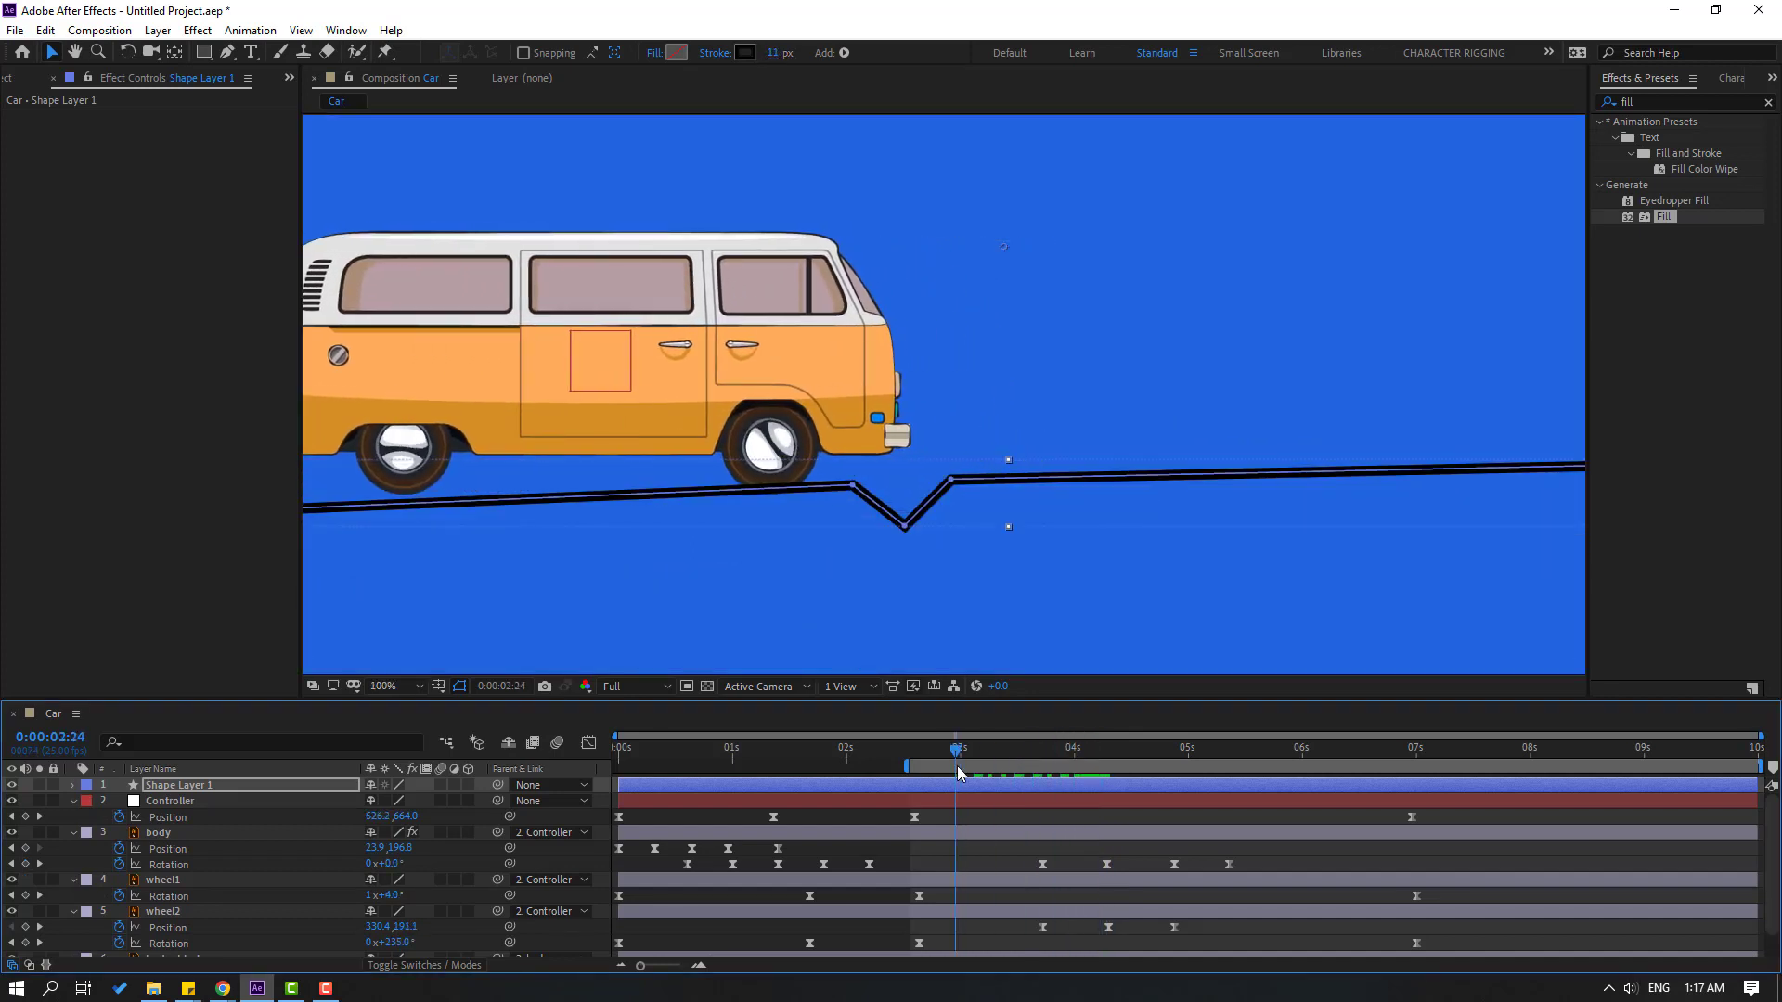
scroll(604, 534, left, 5)
drag(632, 508, 624, 485)
drag(1375, 473, 1218, 487)
scroll(1305, 511, right, 4)
key(v)
scroll(1410, 515, right, 3)
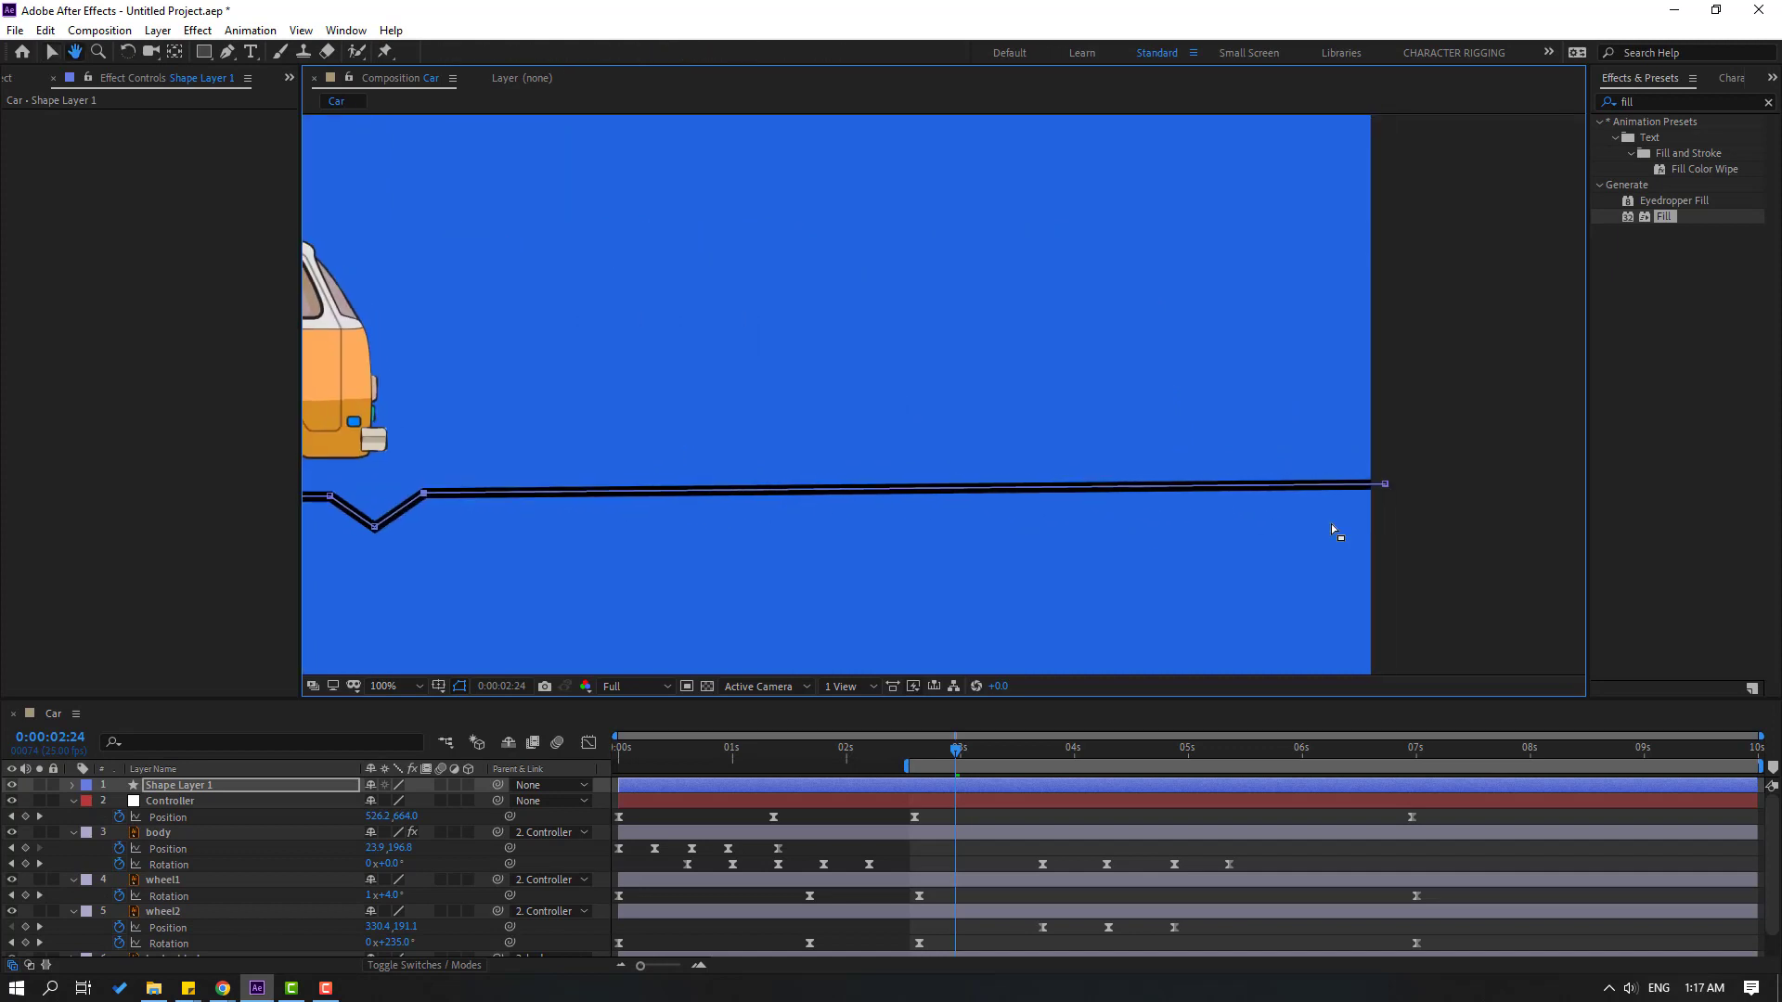
drag(1337, 489, 1389, 493)
drag(517, 504, 997, 506)
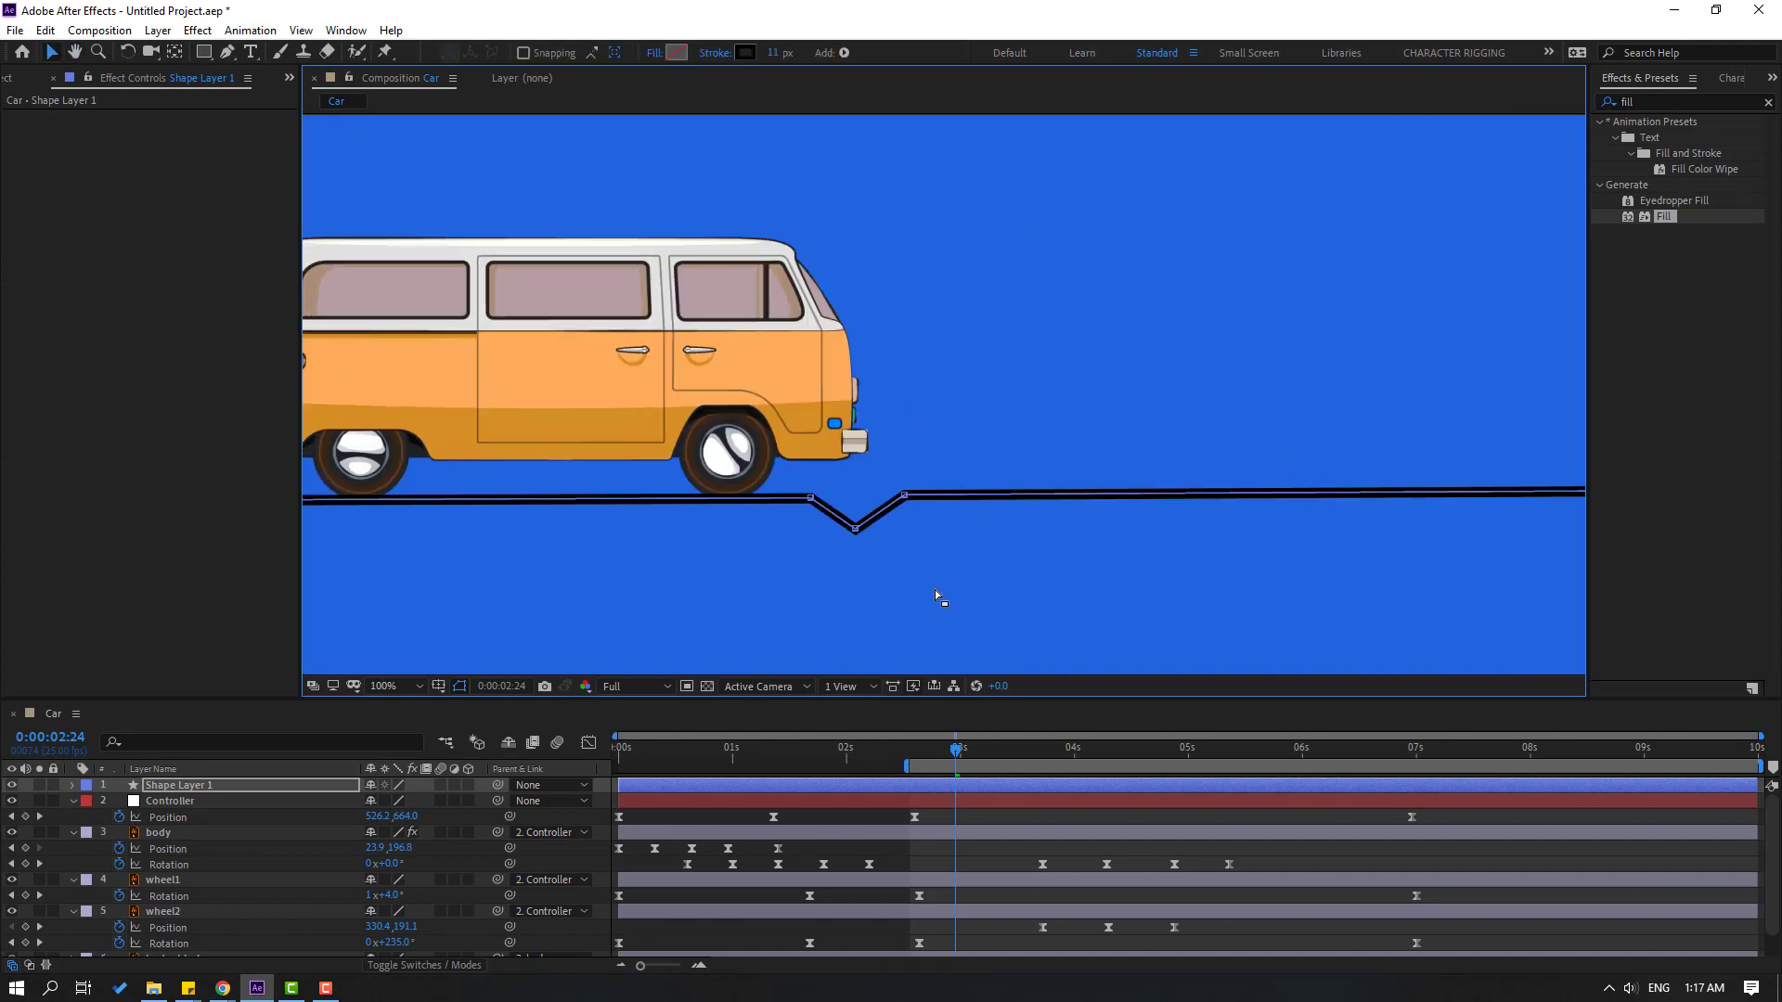
At 0:00:03:23, round the dip's three points into smooth curves and lower its near edge to the tire's base
drag(949, 743, 1062, 756)
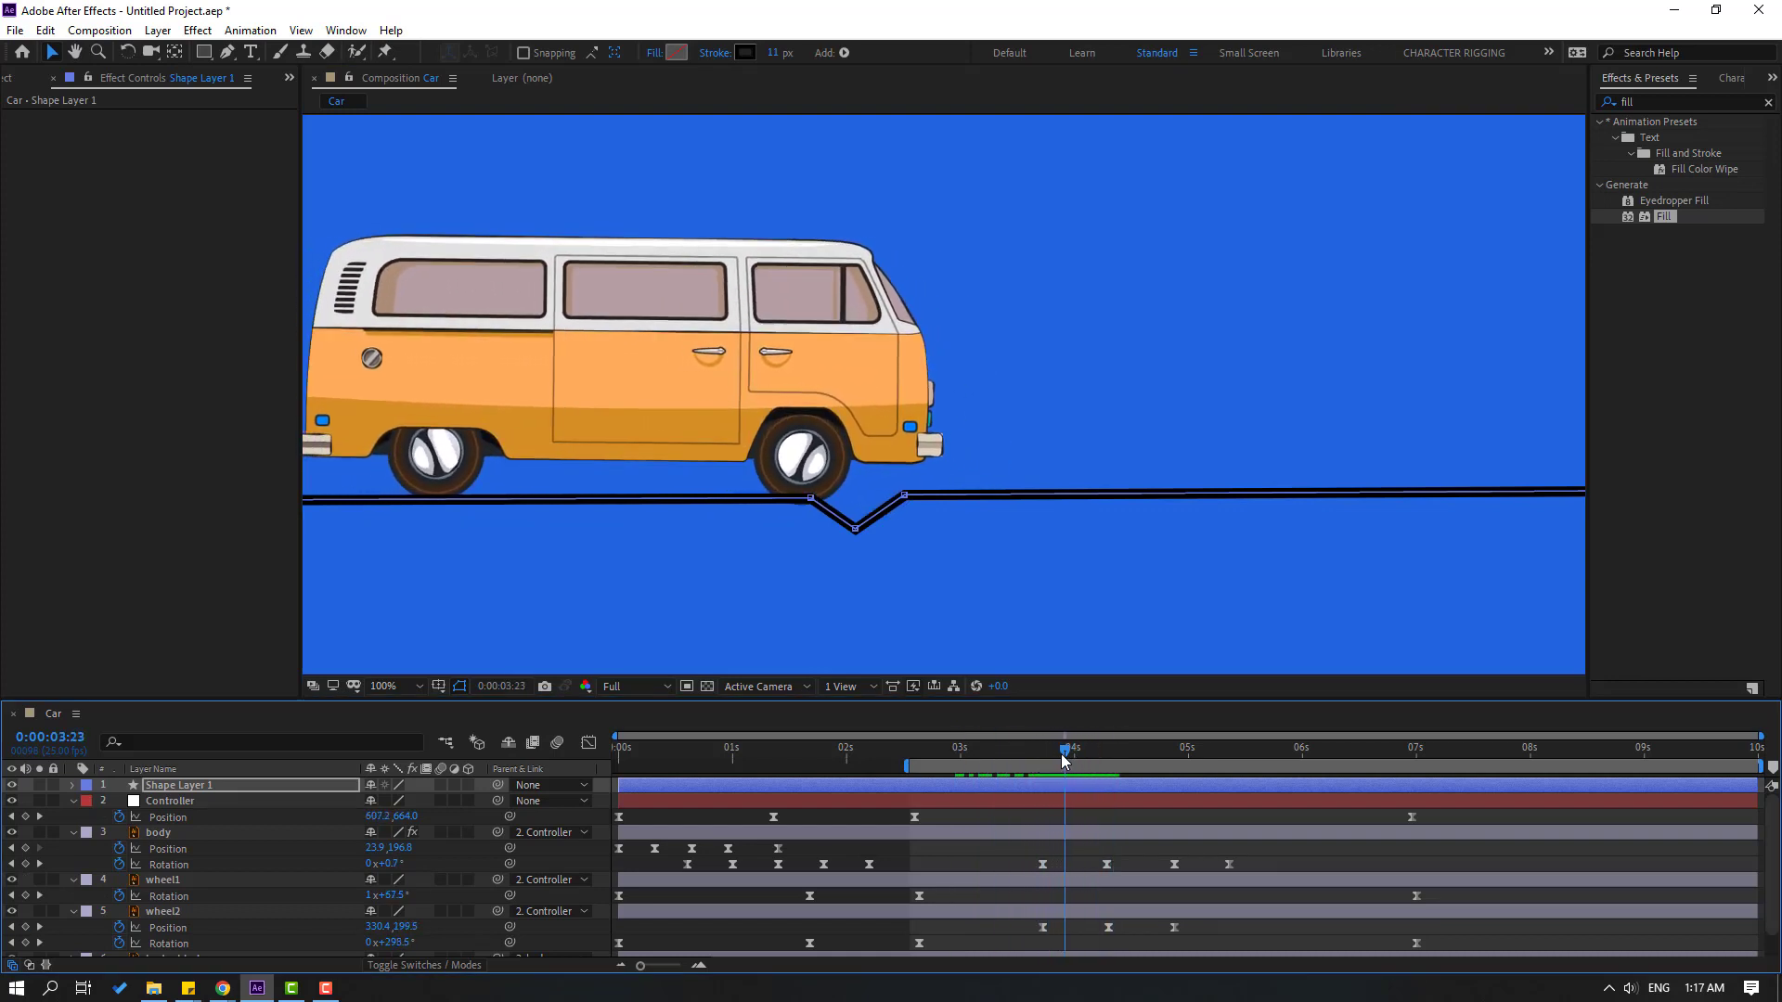
scroll(662, 564, up, 2)
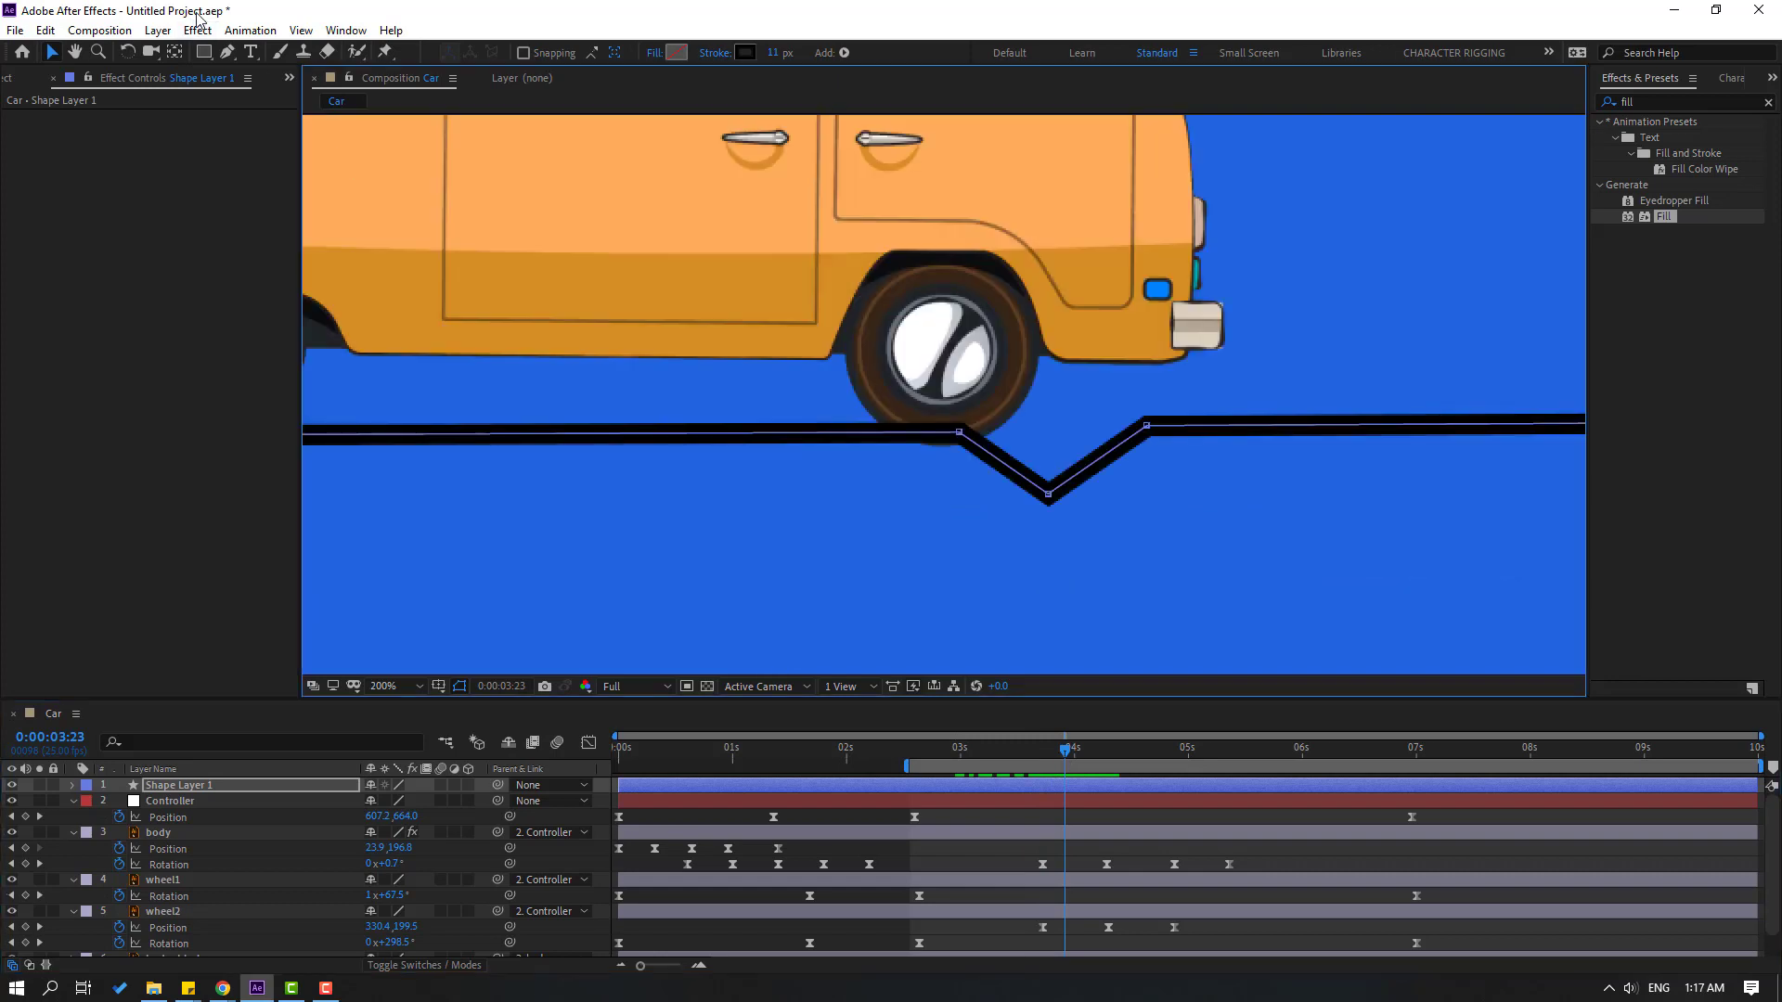
click(227, 52)
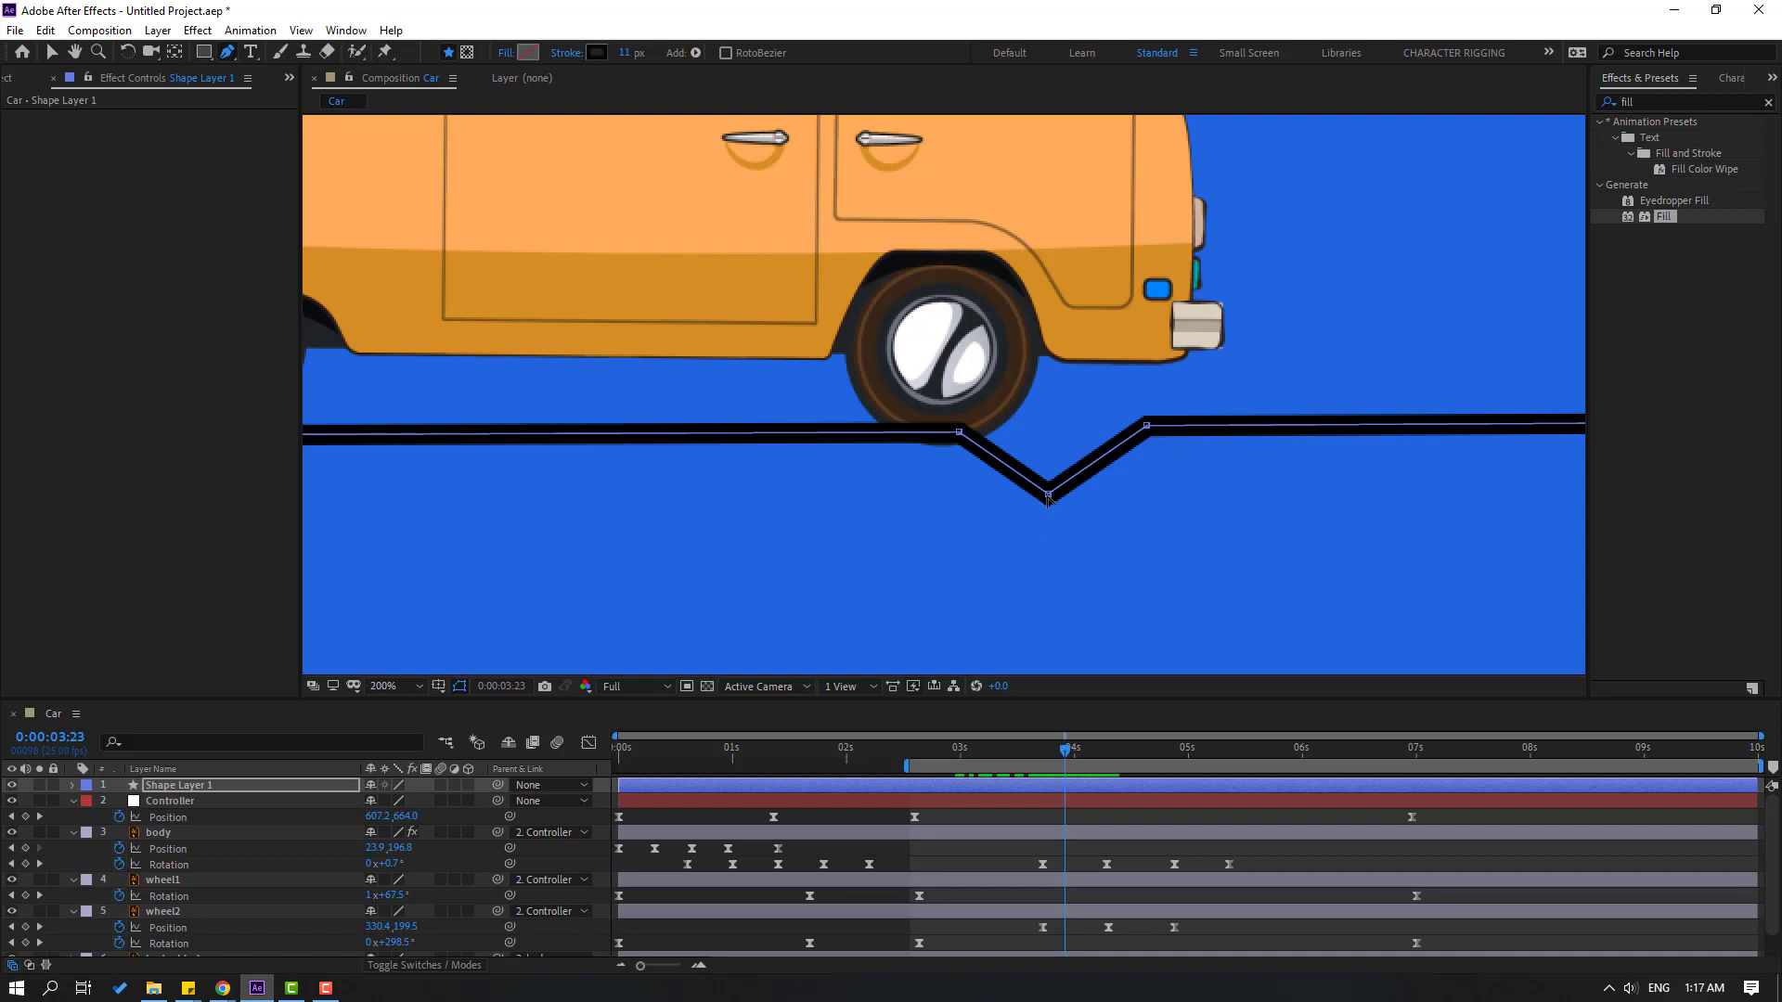
drag(1049, 496, 1093, 493)
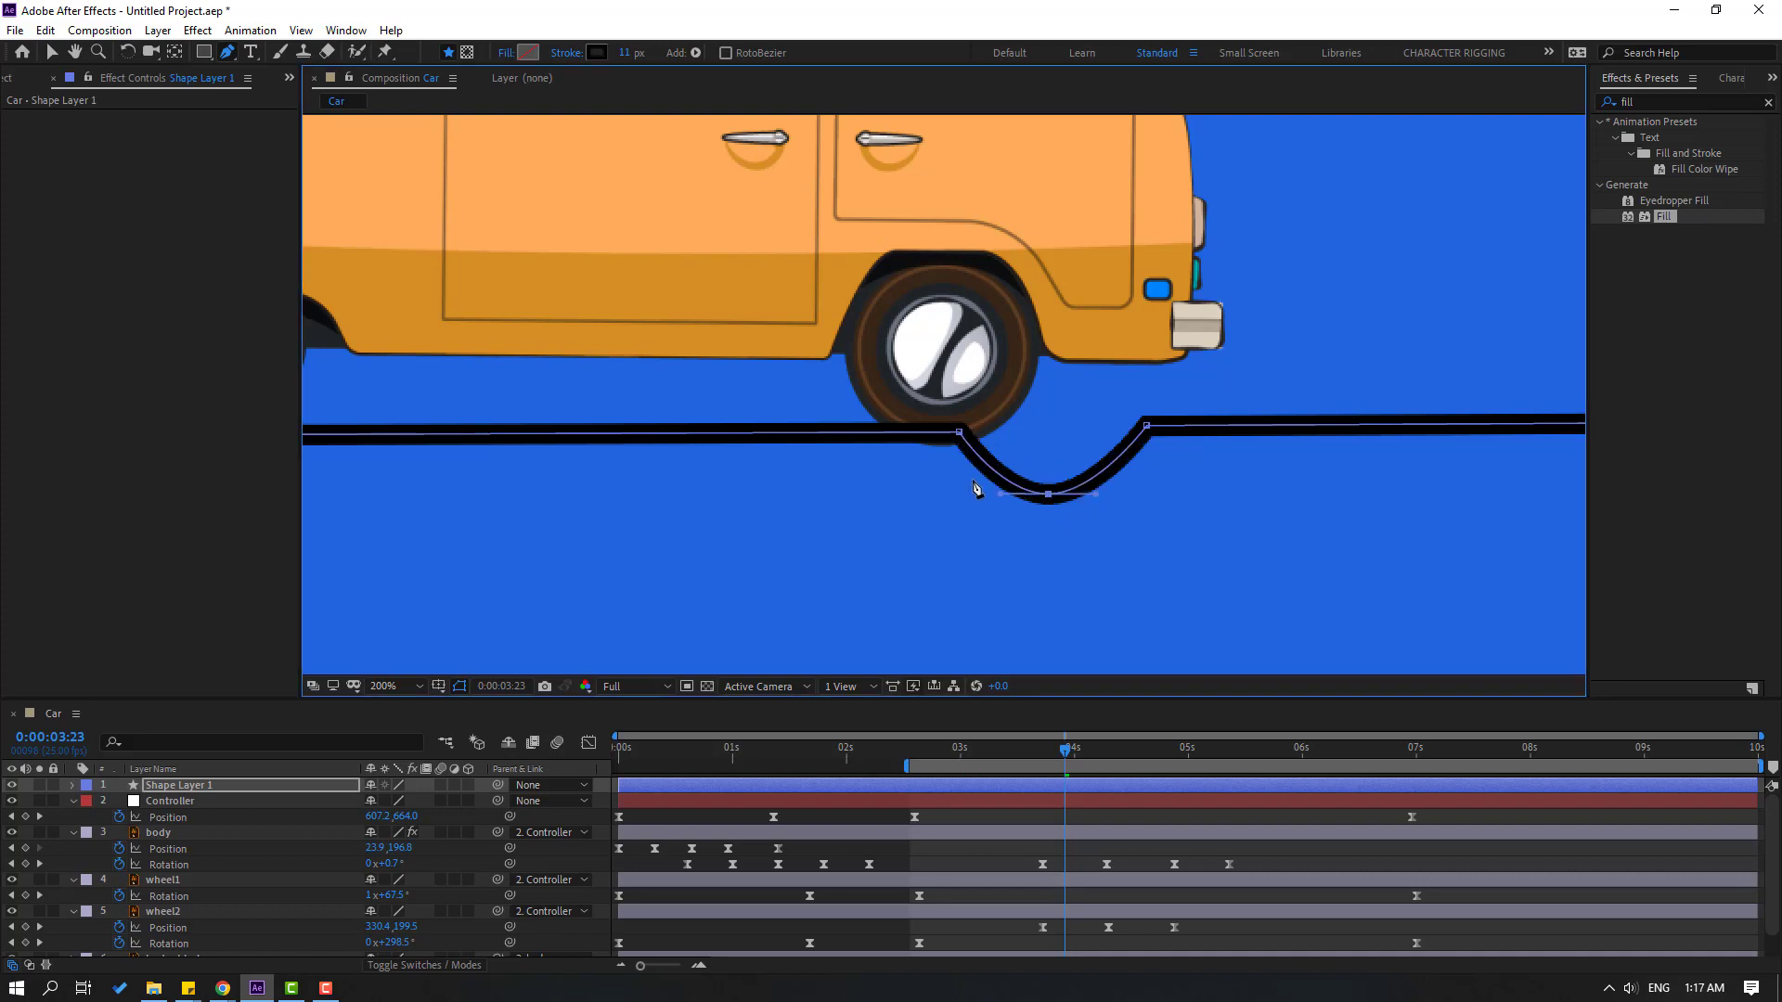
drag(959, 434, 986, 445)
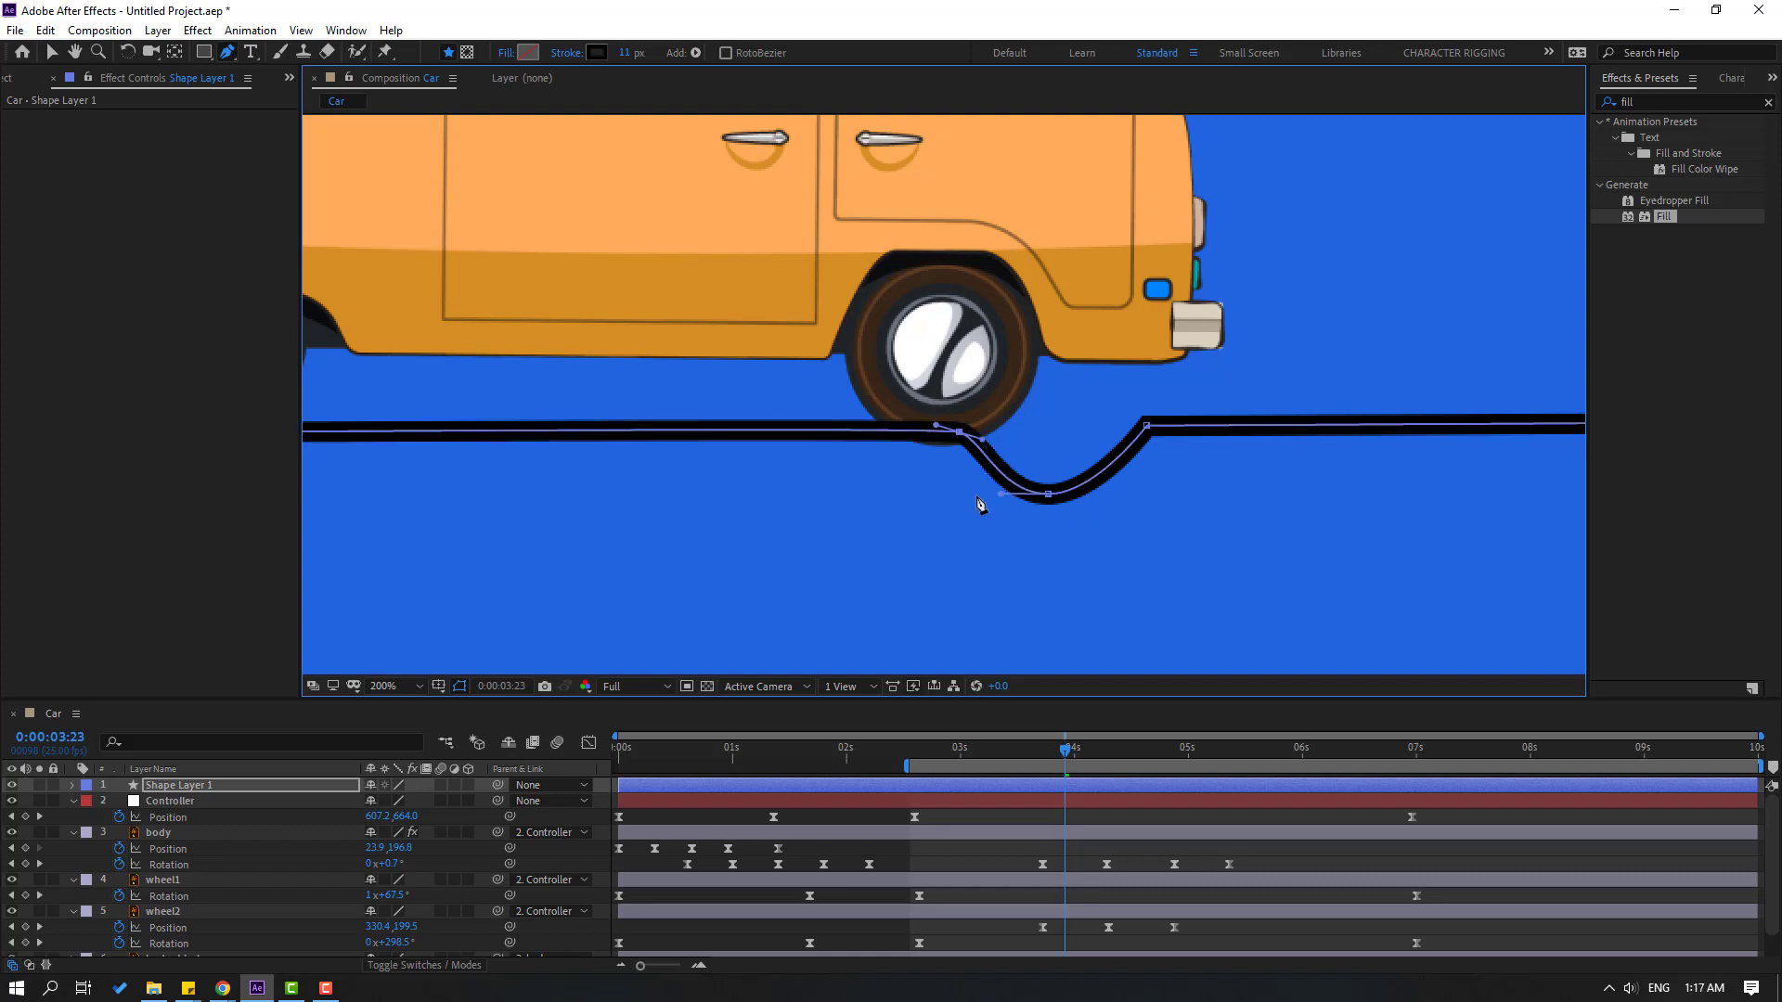
drag(1148, 429, 1177, 430)
drag(962, 437, 961, 452)
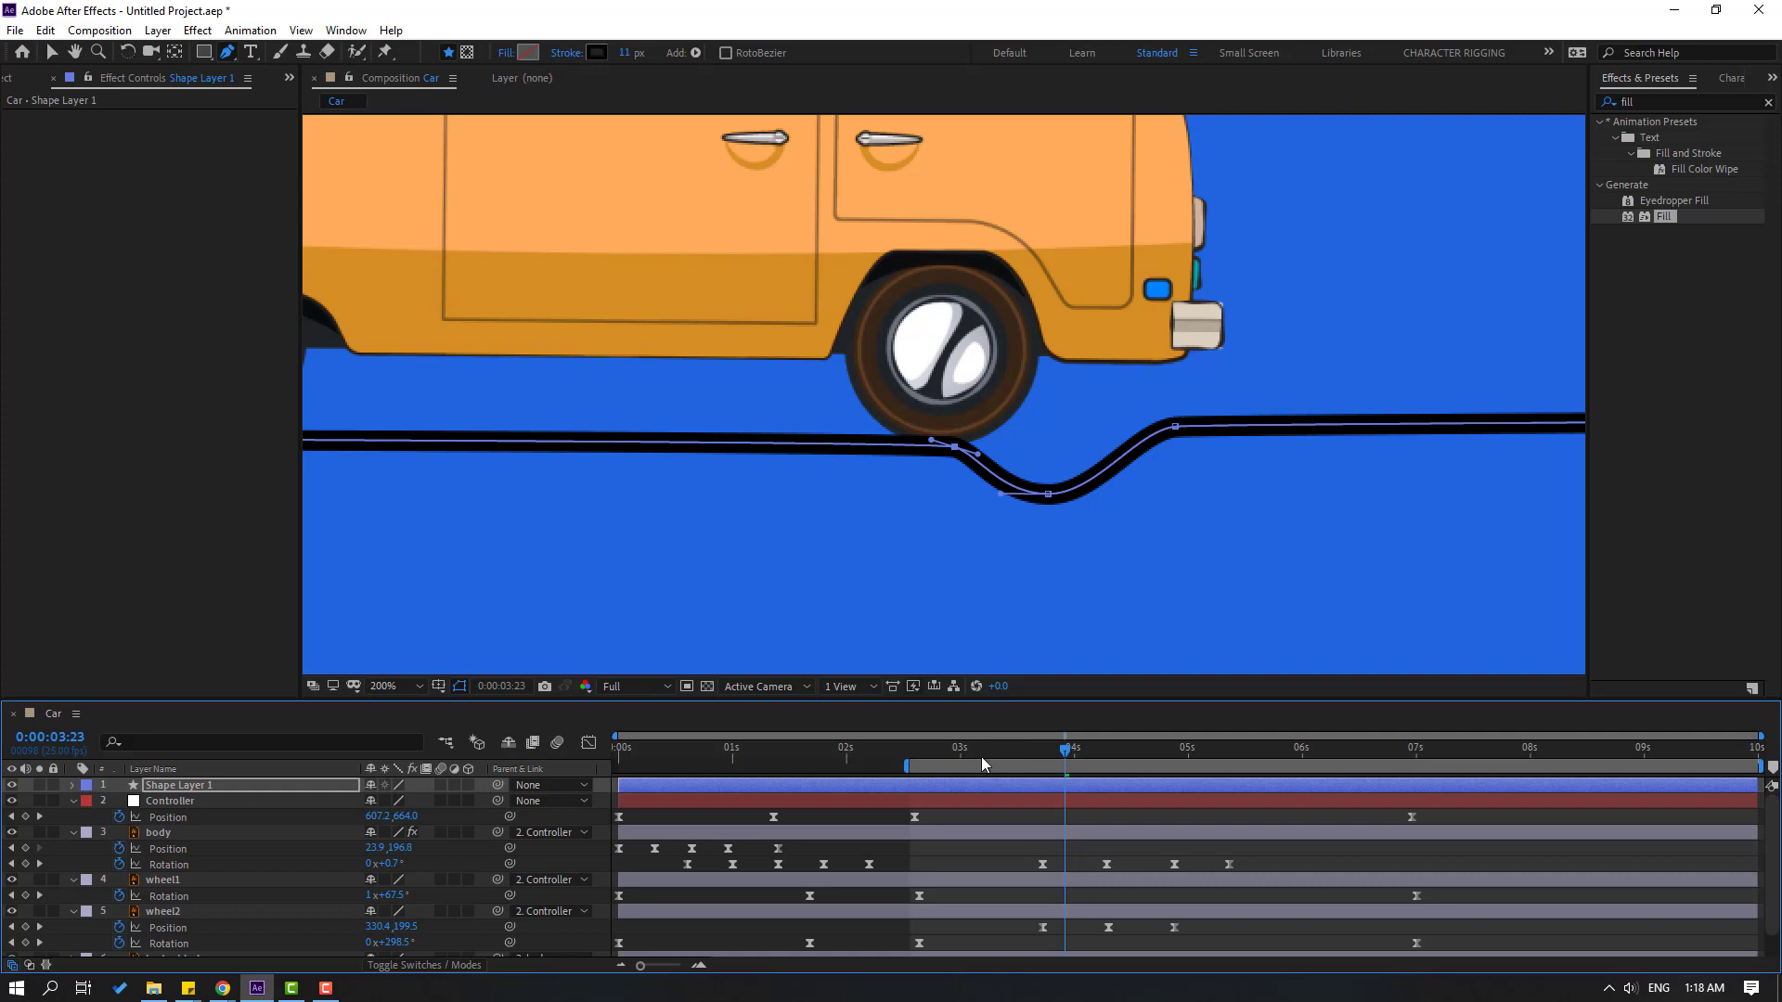
Shift the dip's near edge, lowest point and far edge back towards the rear of the van
key(space)
drag(959, 445, 914, 447)
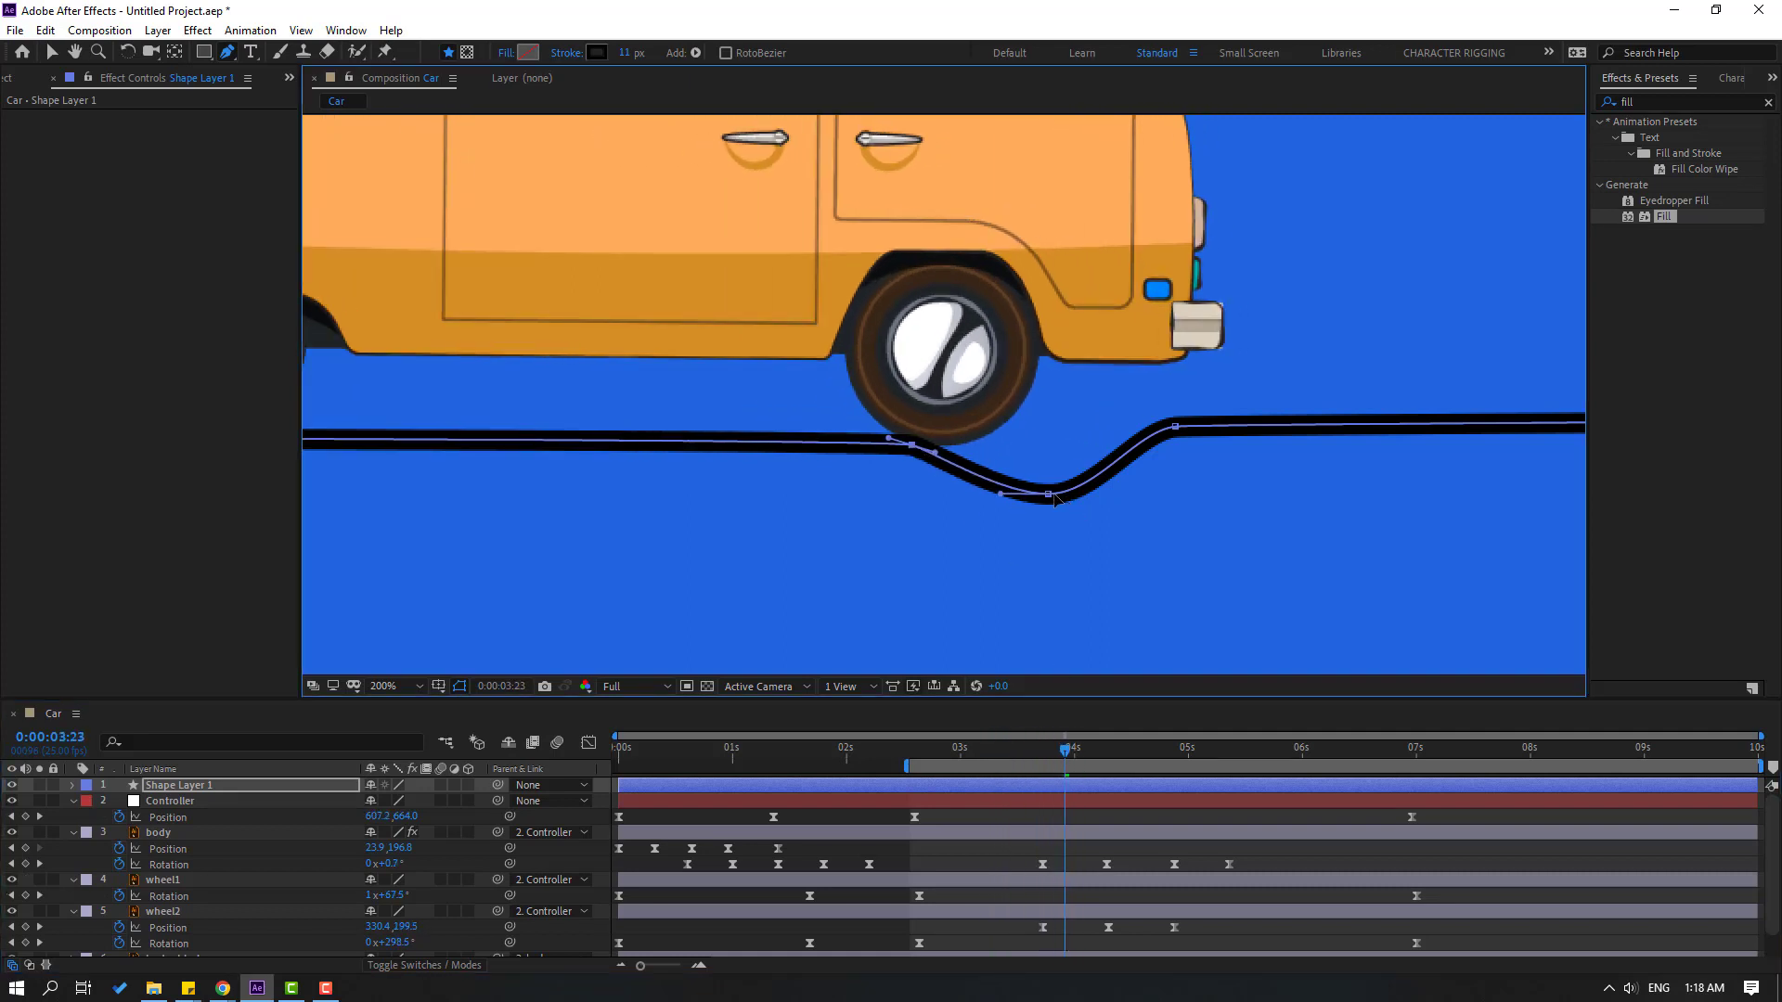
drag(1050, 495, 1012, 491)
drag(1176, 430, 1116, 434)
At 0:00:04:03, raise the dip's lowest point and tighten both edges around the front wheel
drag(1001, 755, 1088, 748)
drag(1010, 490, 1012, 477)
drag(1113, 435, 1107, 436)
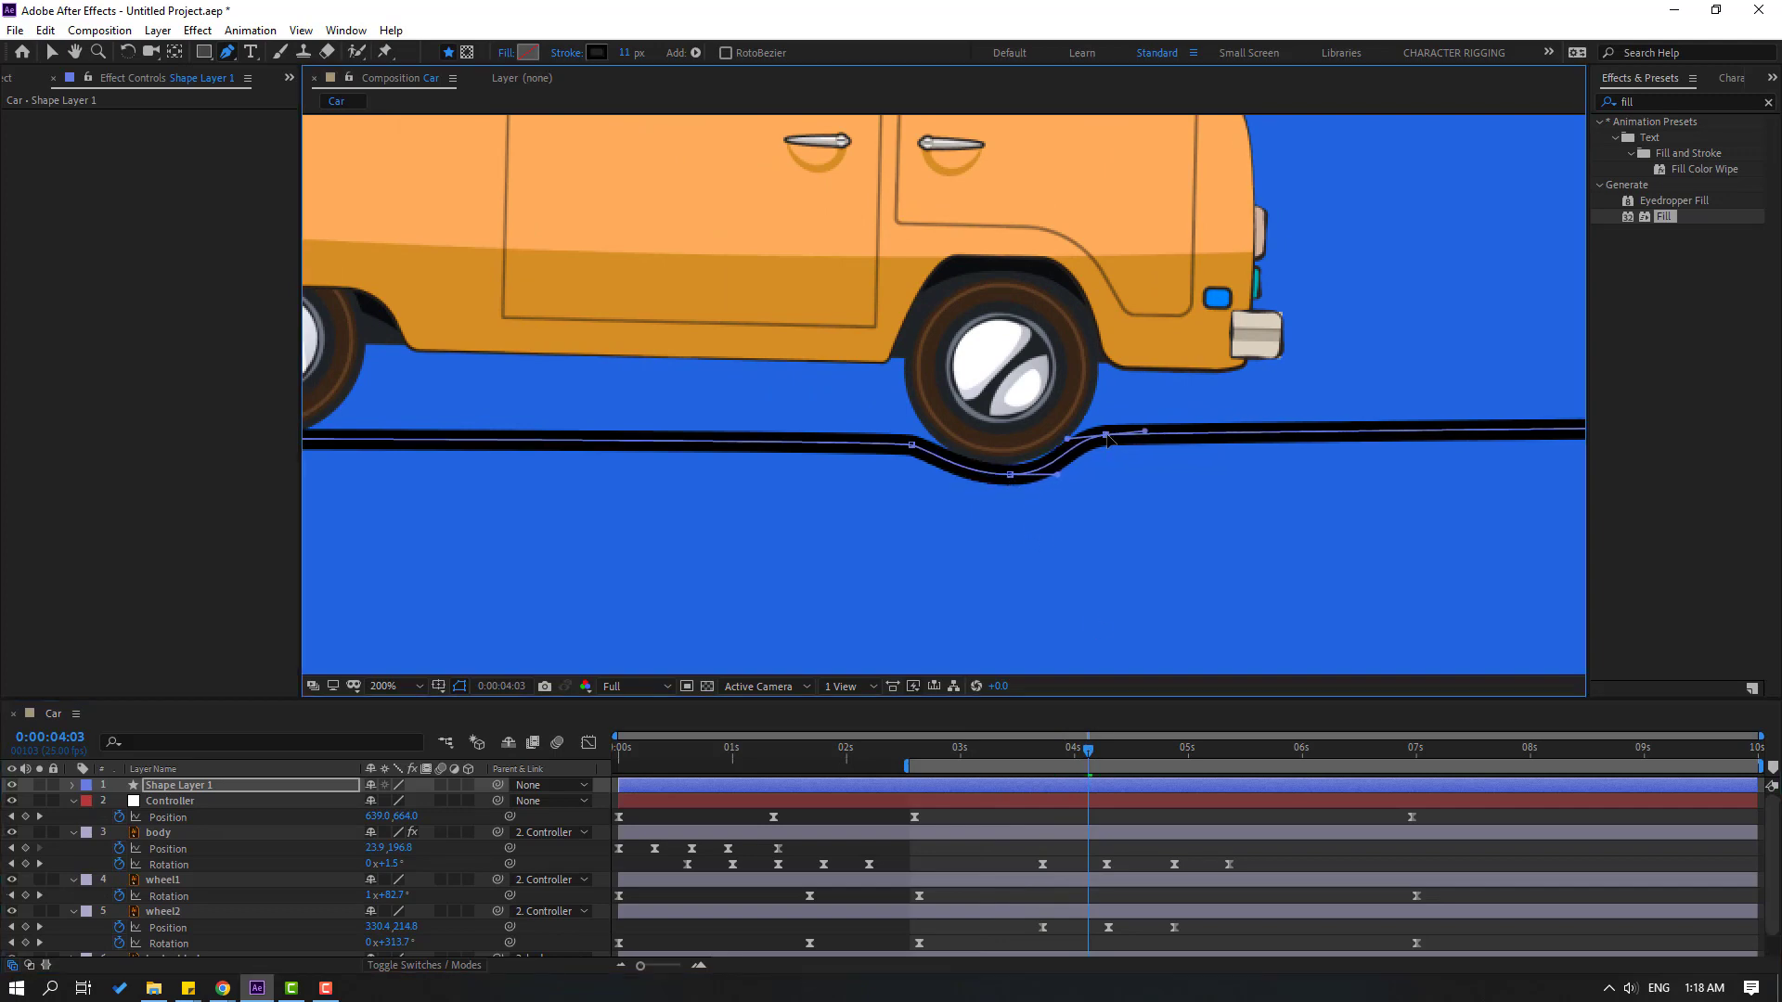
drag(912, 447, 1059, 472)
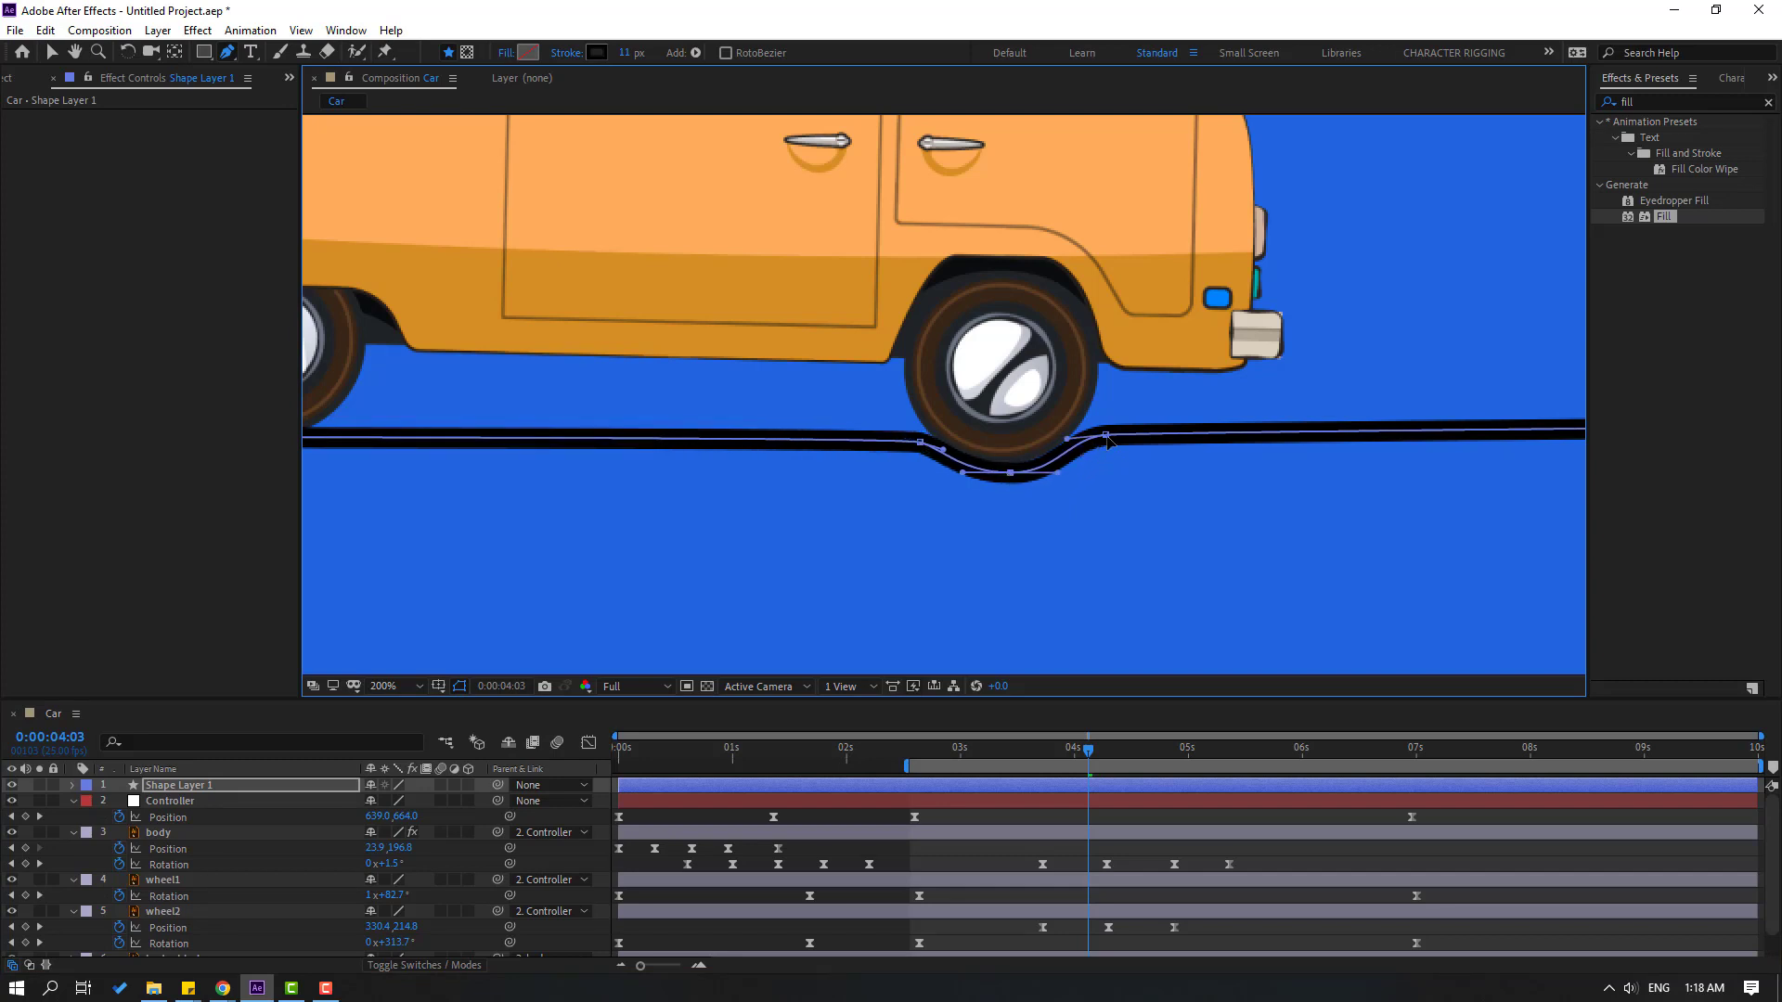
At 0:00:04:07, move the dip's lowest point and both edges forward to fit under the front wheel
drag(991, 758, 1110, 761)
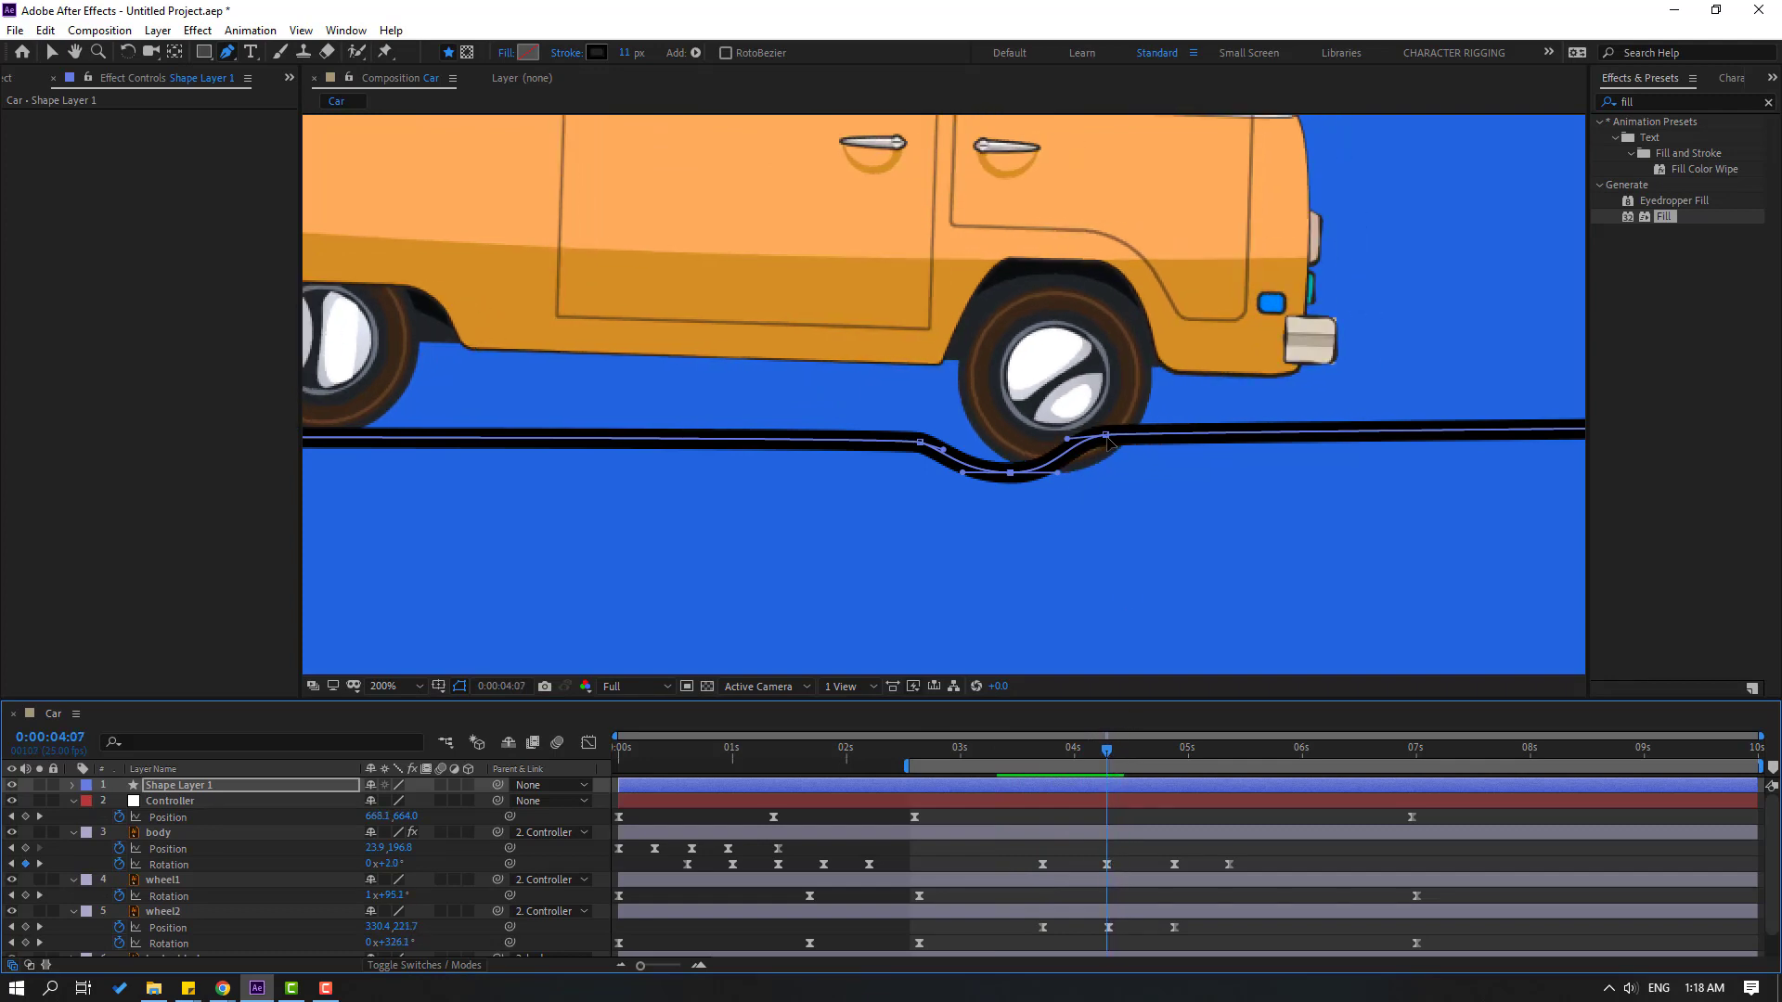
drag(1107, 436, 1161, 430)
drag(1010, 474, 1065, 479)
drag(1169, 434, 1185, 433)
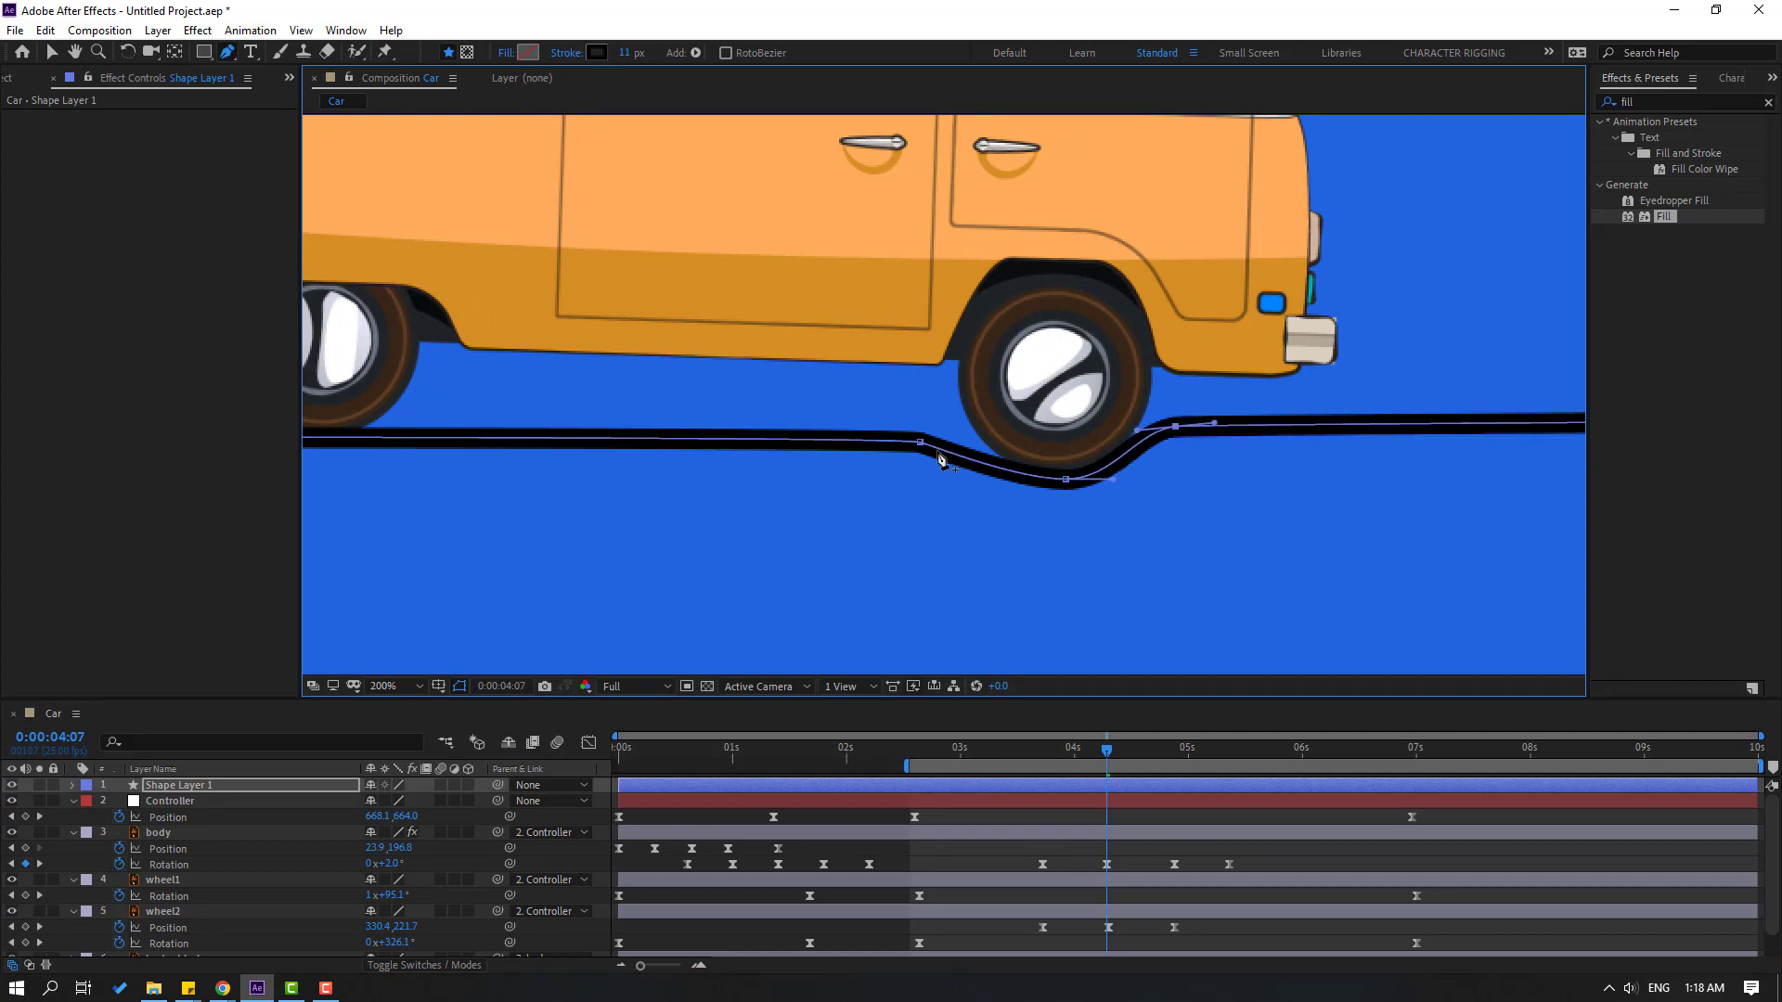
drag(920, 446, 940, 453)
Lower the dip's near edge at 0:00:03:24 and its far edge at 0:00:04:13 to clear the front wheel
mouse_move(1098, 759)
mouse_down()
mouse_move(1054, 757)
mouse_move(1070, 757)
mouse_up()
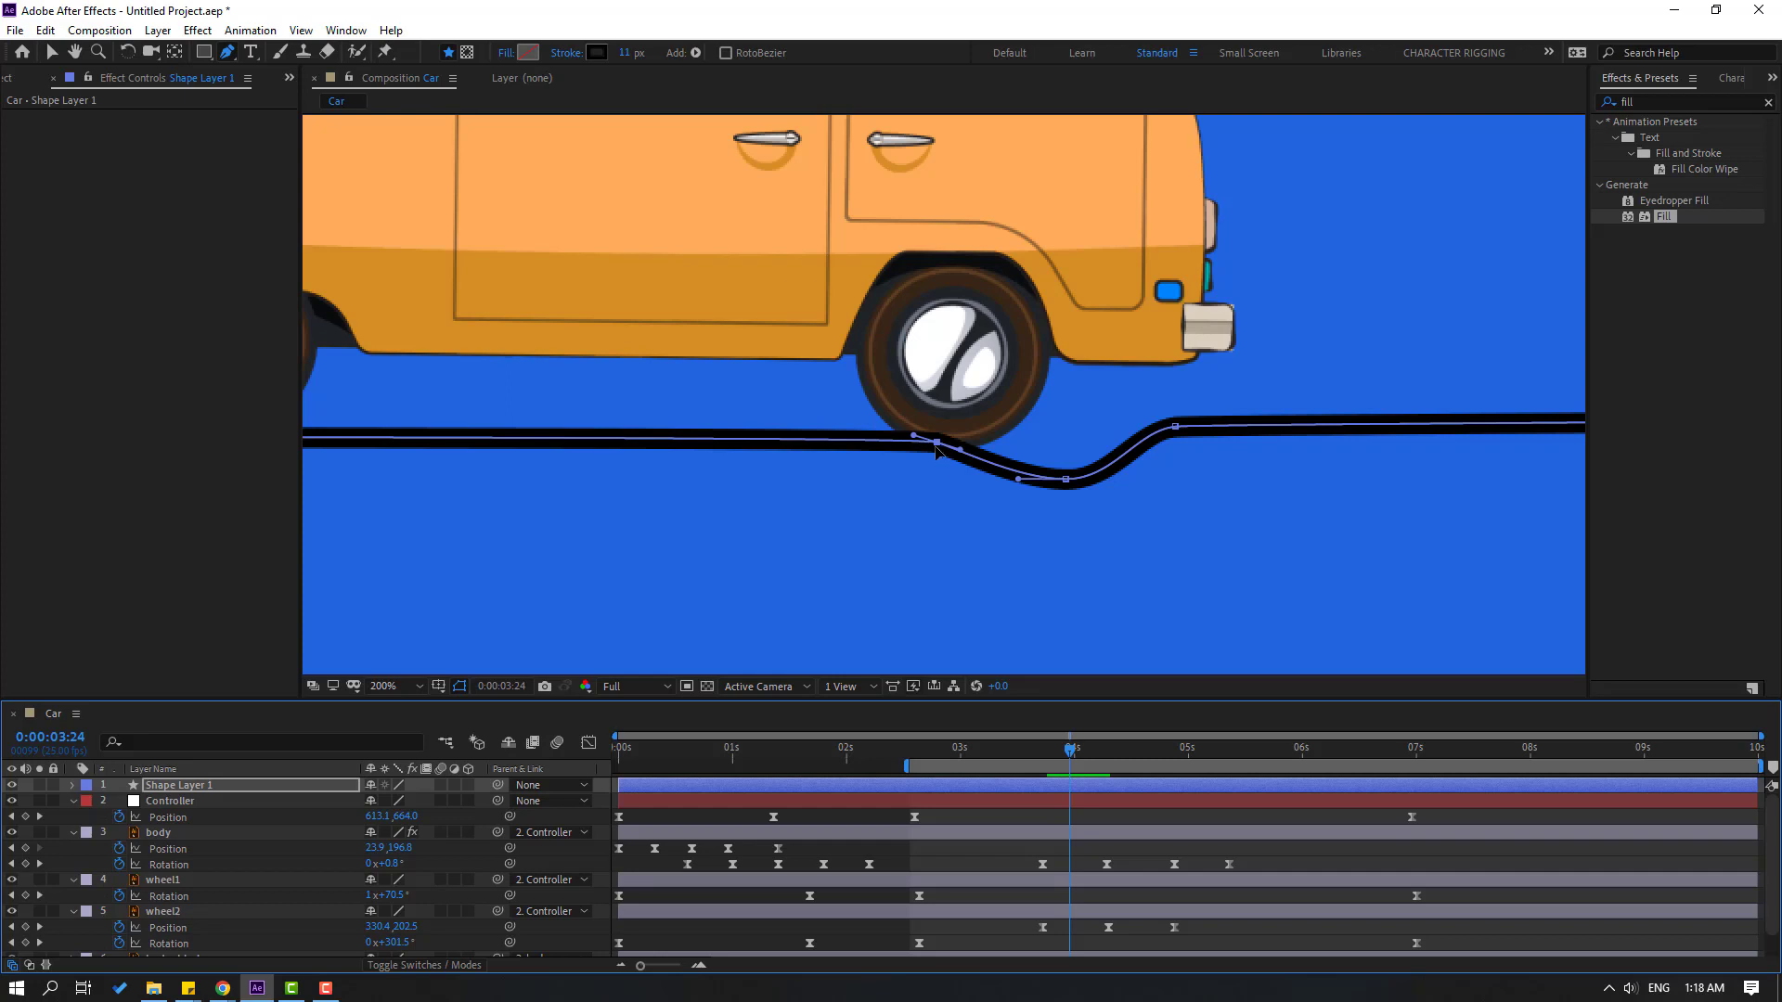
drag(935, 448, 929, 454)
drag(1042, 758, 1134, 766)
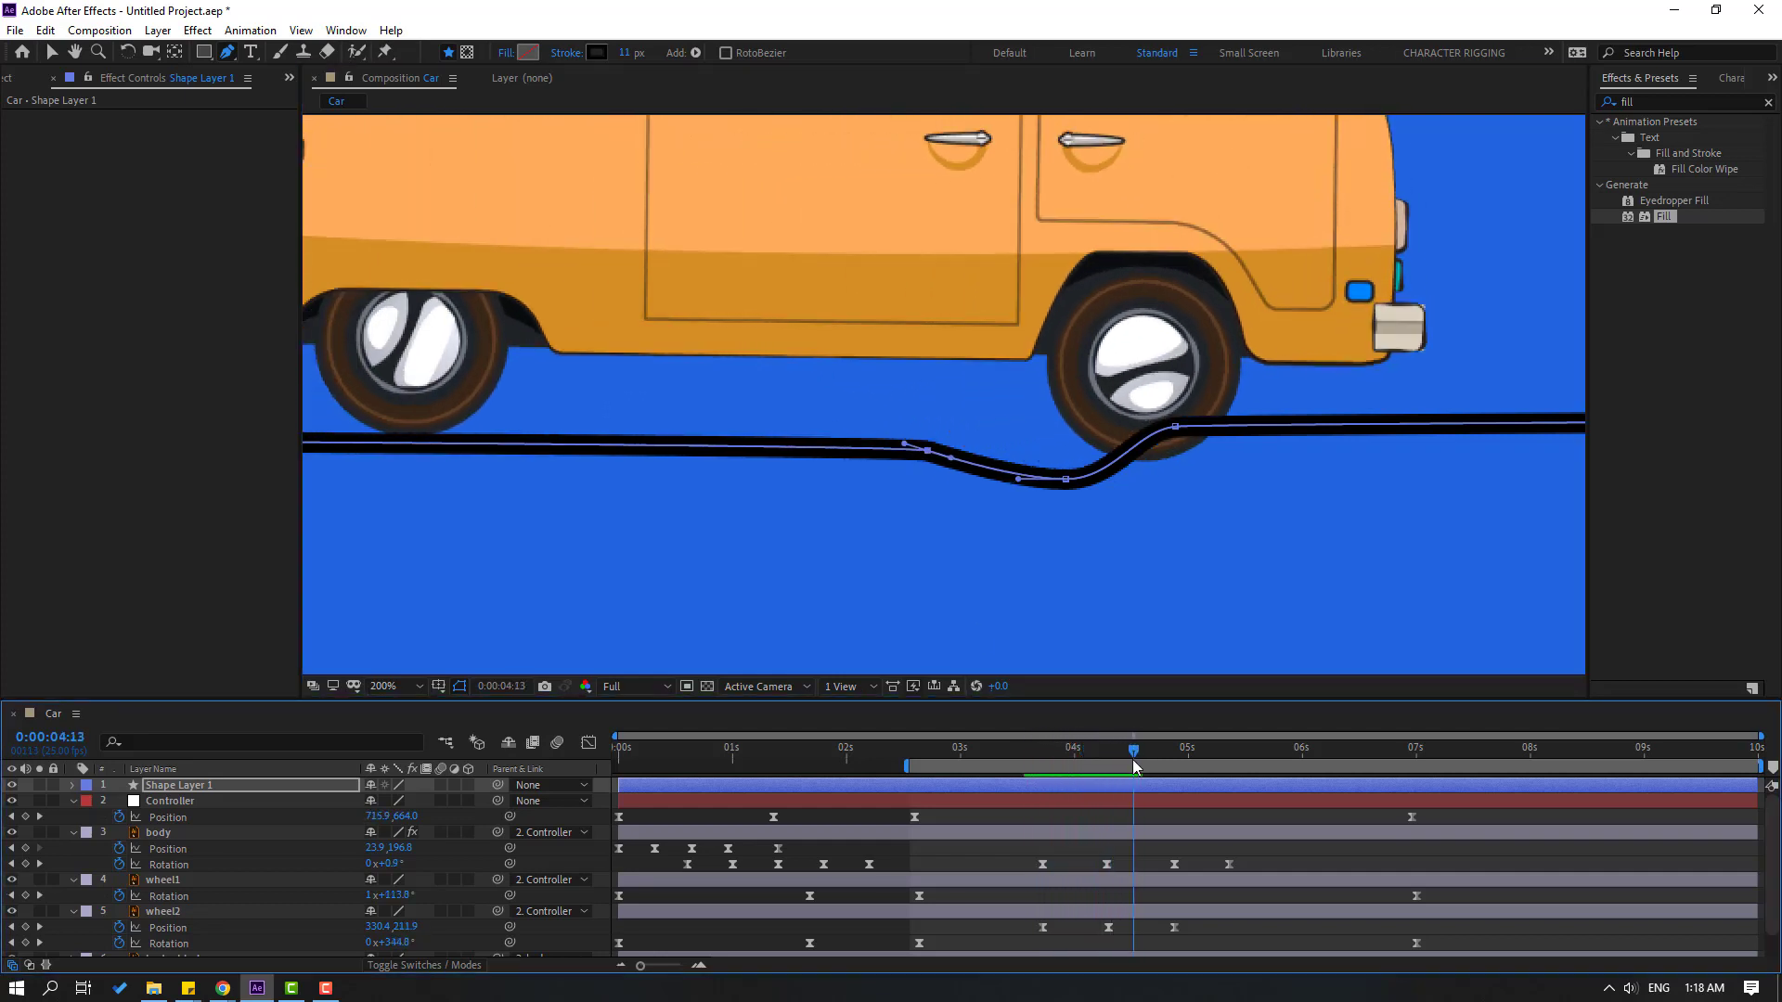
drag(1177, 428, 1189, 456)
Raise the dip's far edge at 0:00:05:01, extend it forward at 0:00:04:13, and preview the drive over it
drag(1038, 748, 1193, 754)
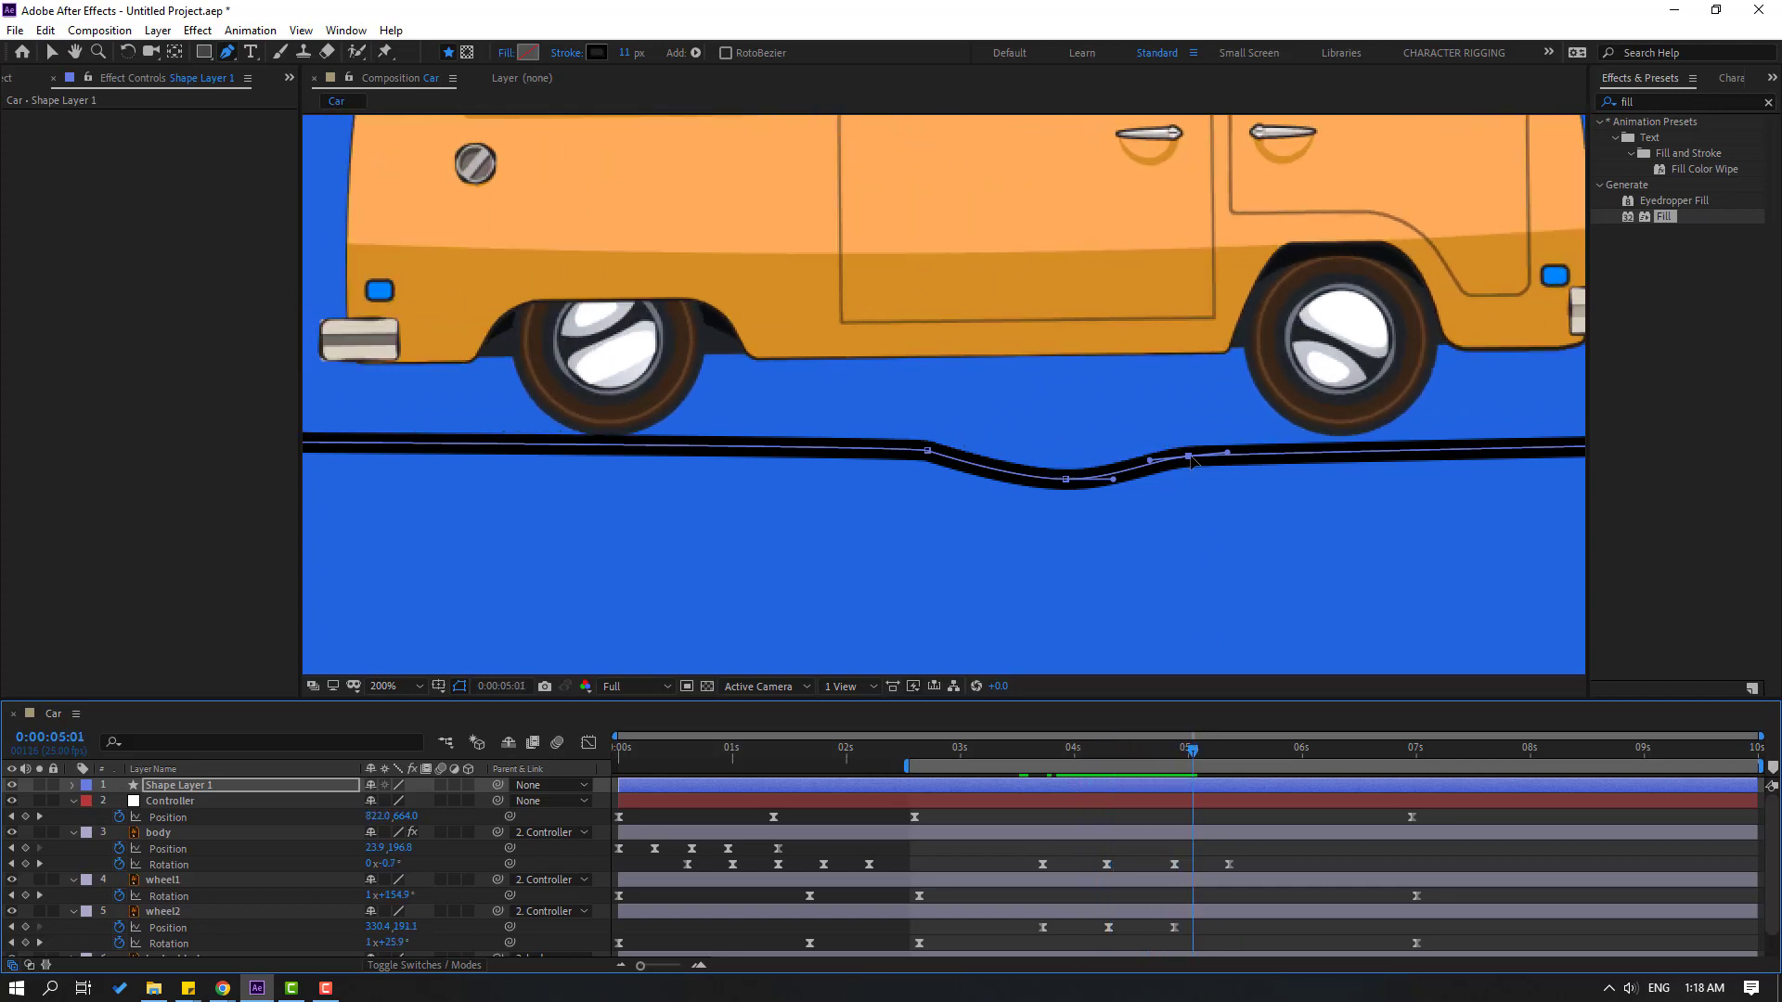
drag(1191, 457, 1192, 446)
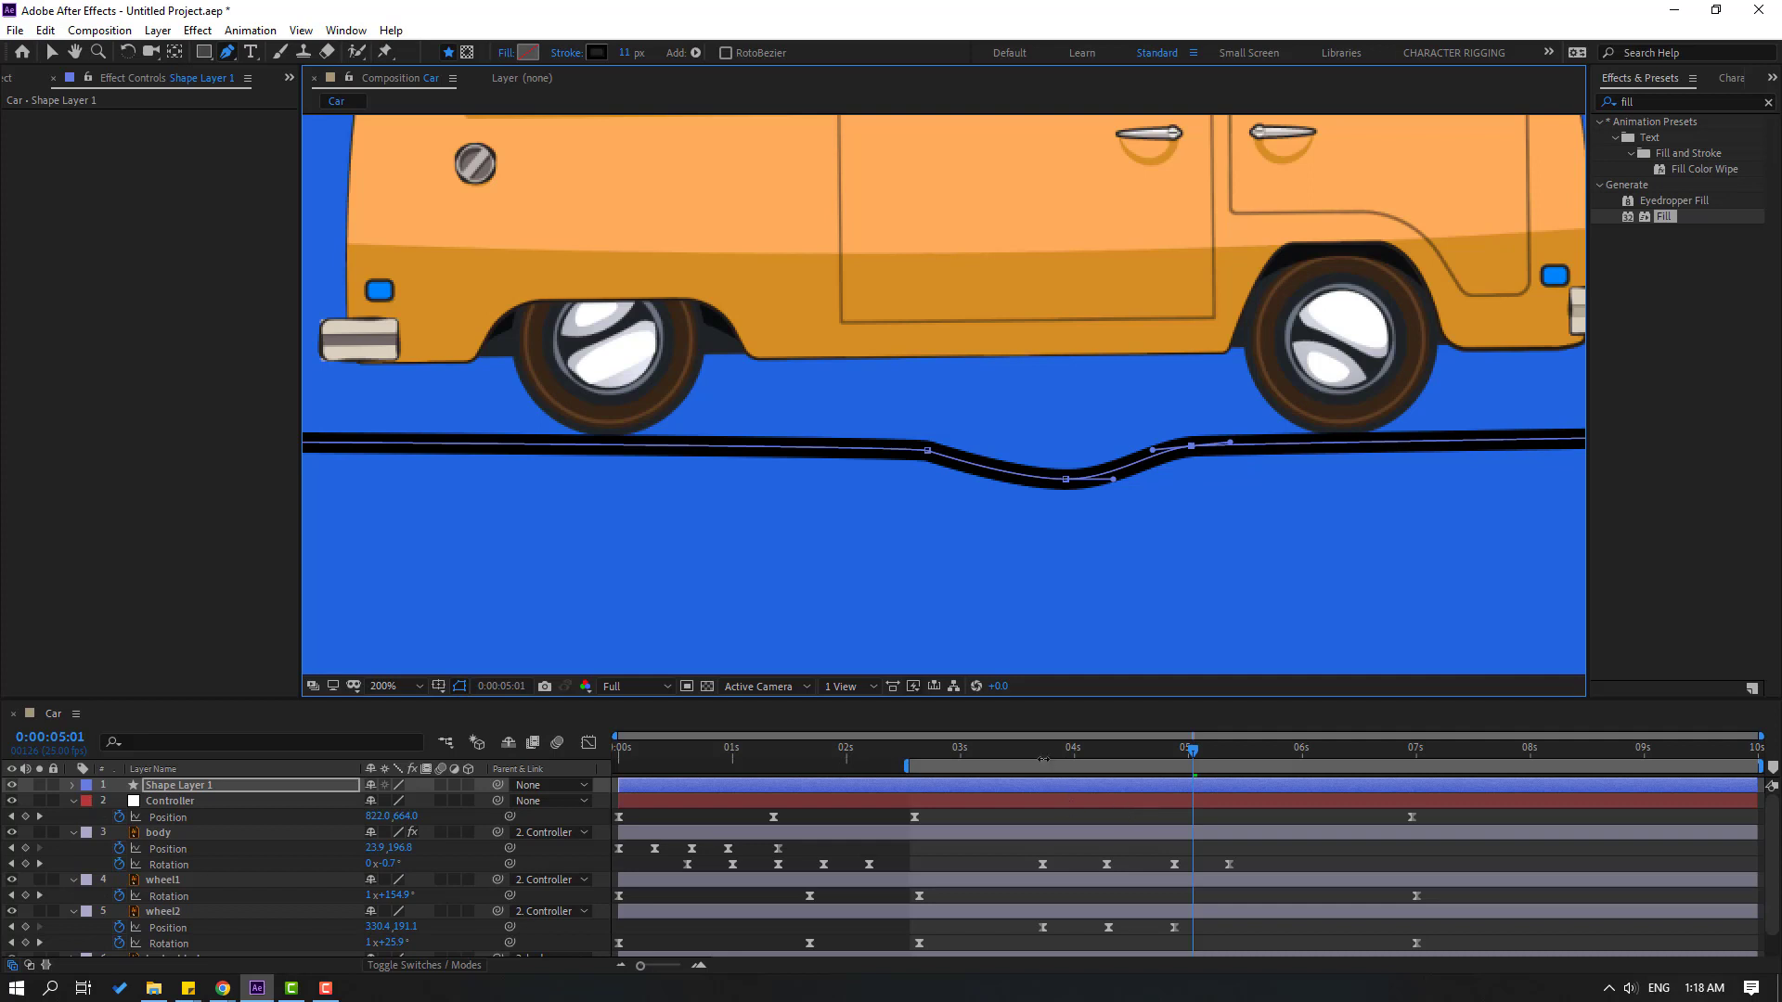
drag(1099, 755, 1134, 763)
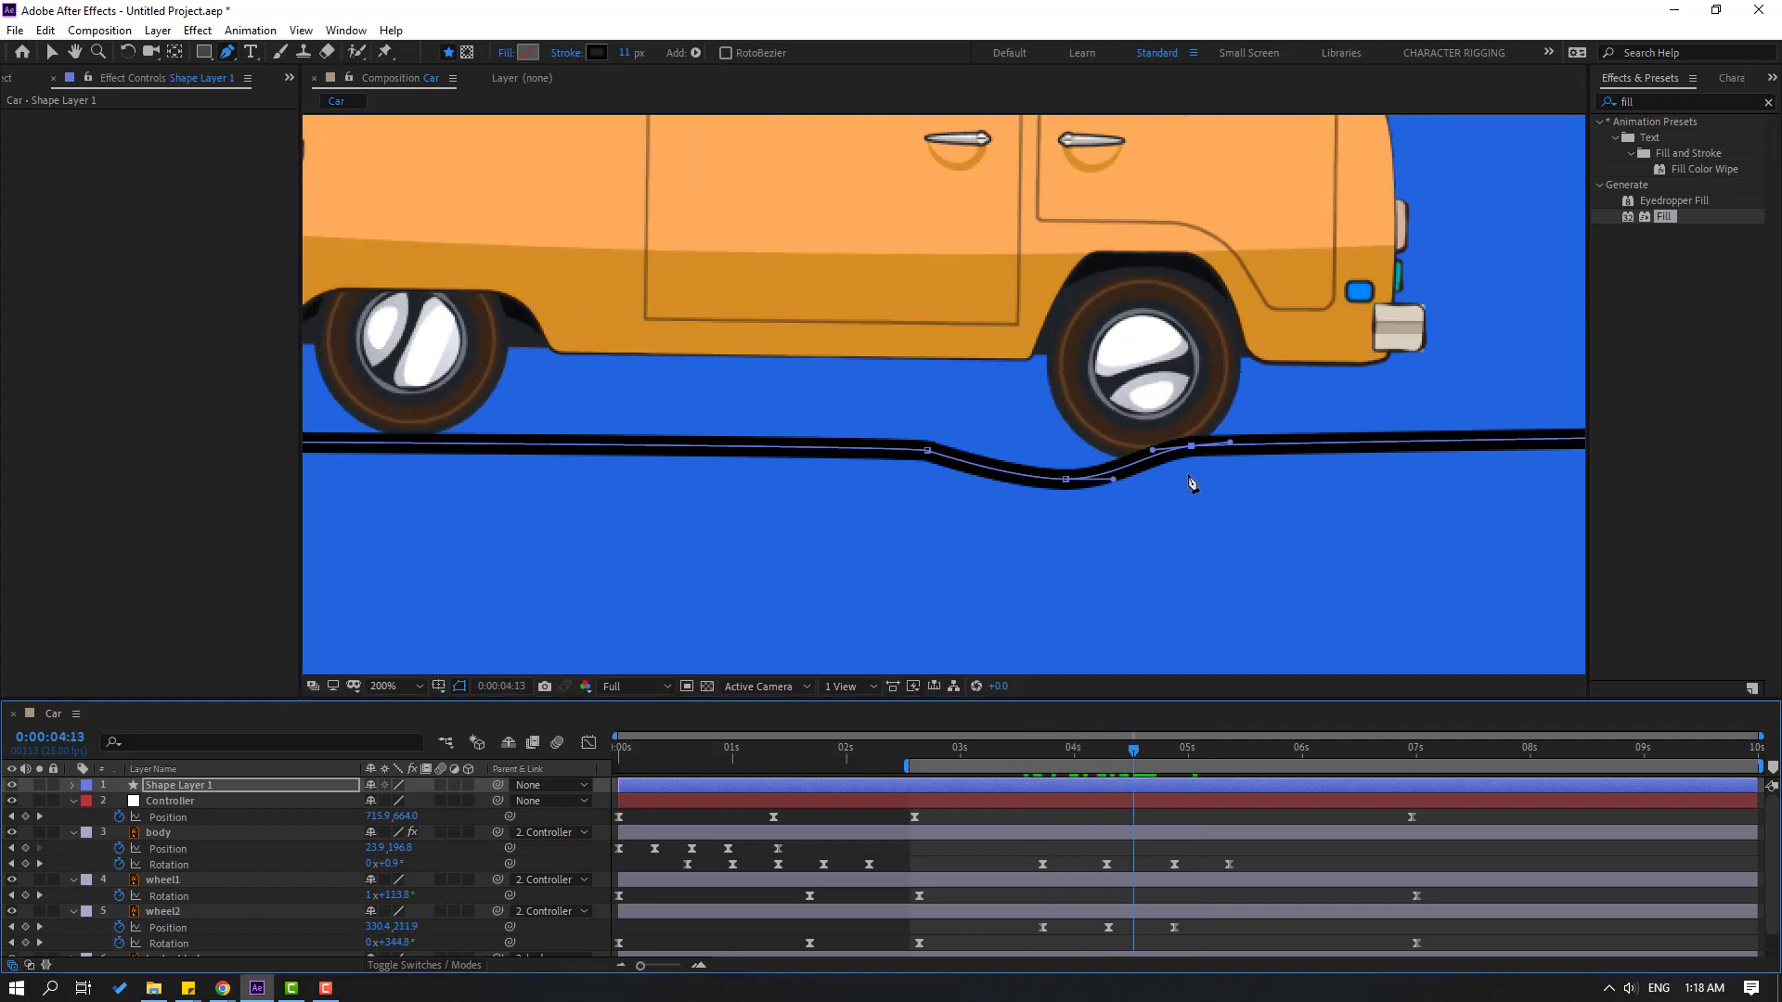
mouse_move(1234, 447)
mouse_down()
mouse_move(1298, 451)
mouse_move(1220, 453)
mouse_up()
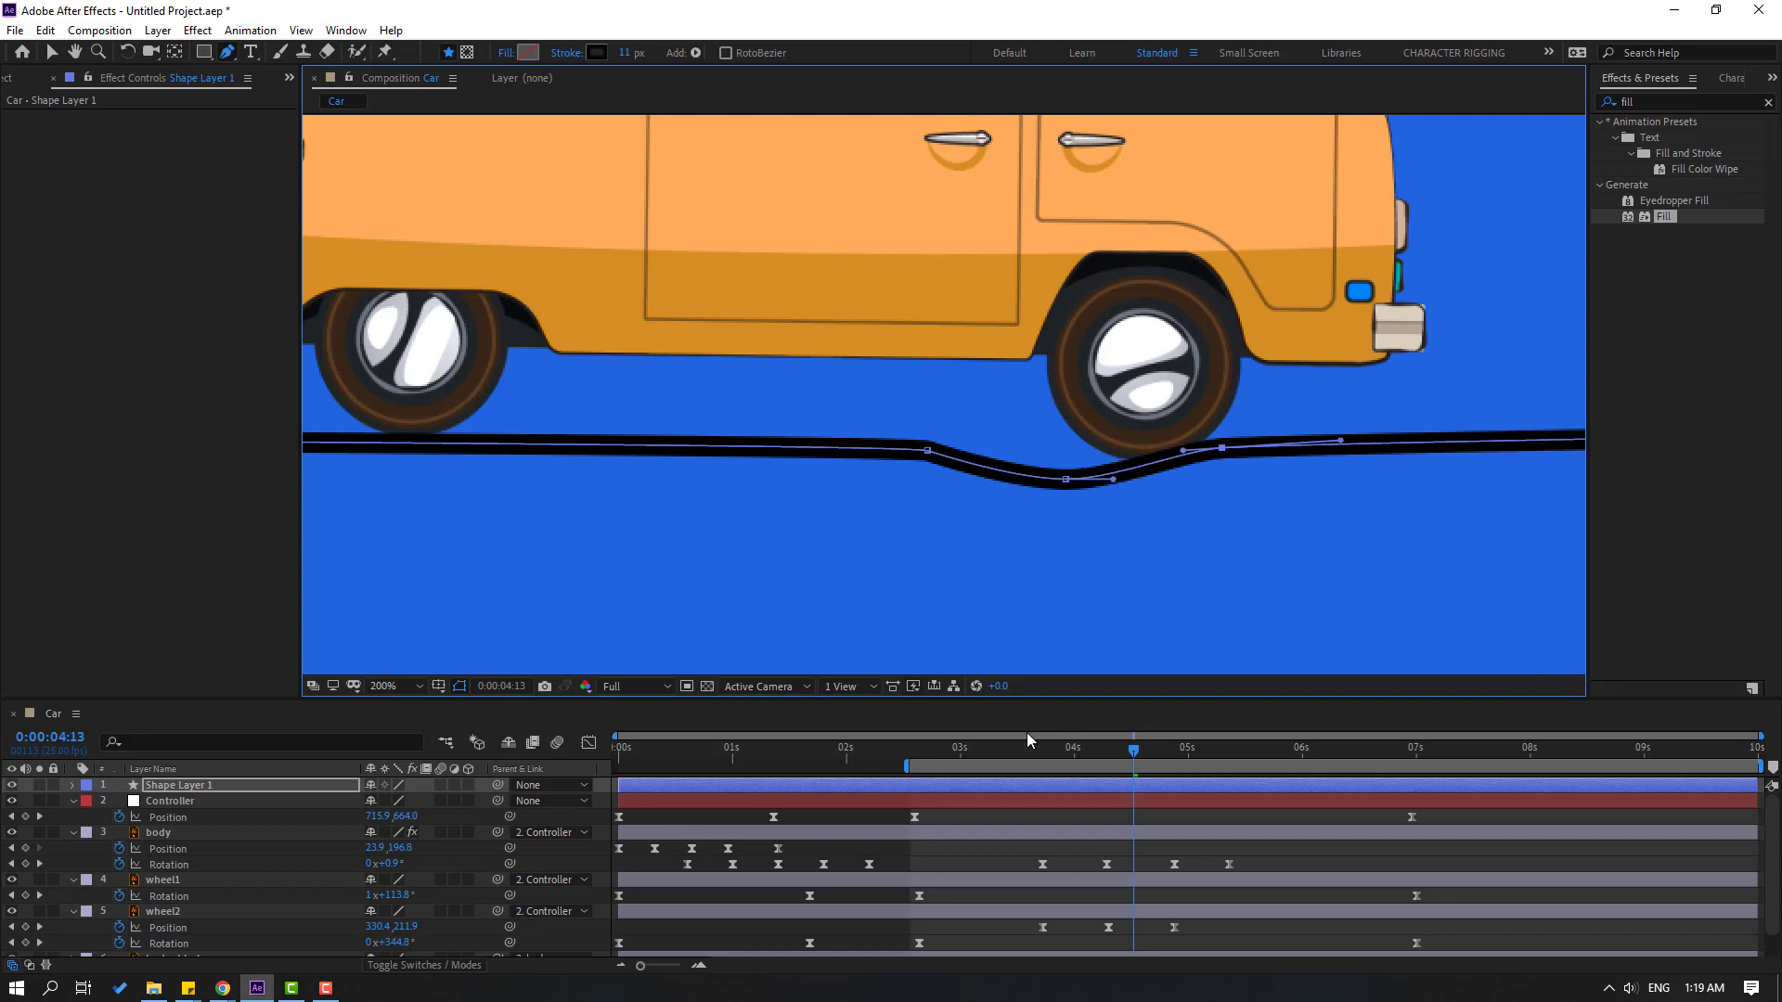
drag(1032, 754, 1174, 756)
scroll(1111, 565, down, 2)
key(space)
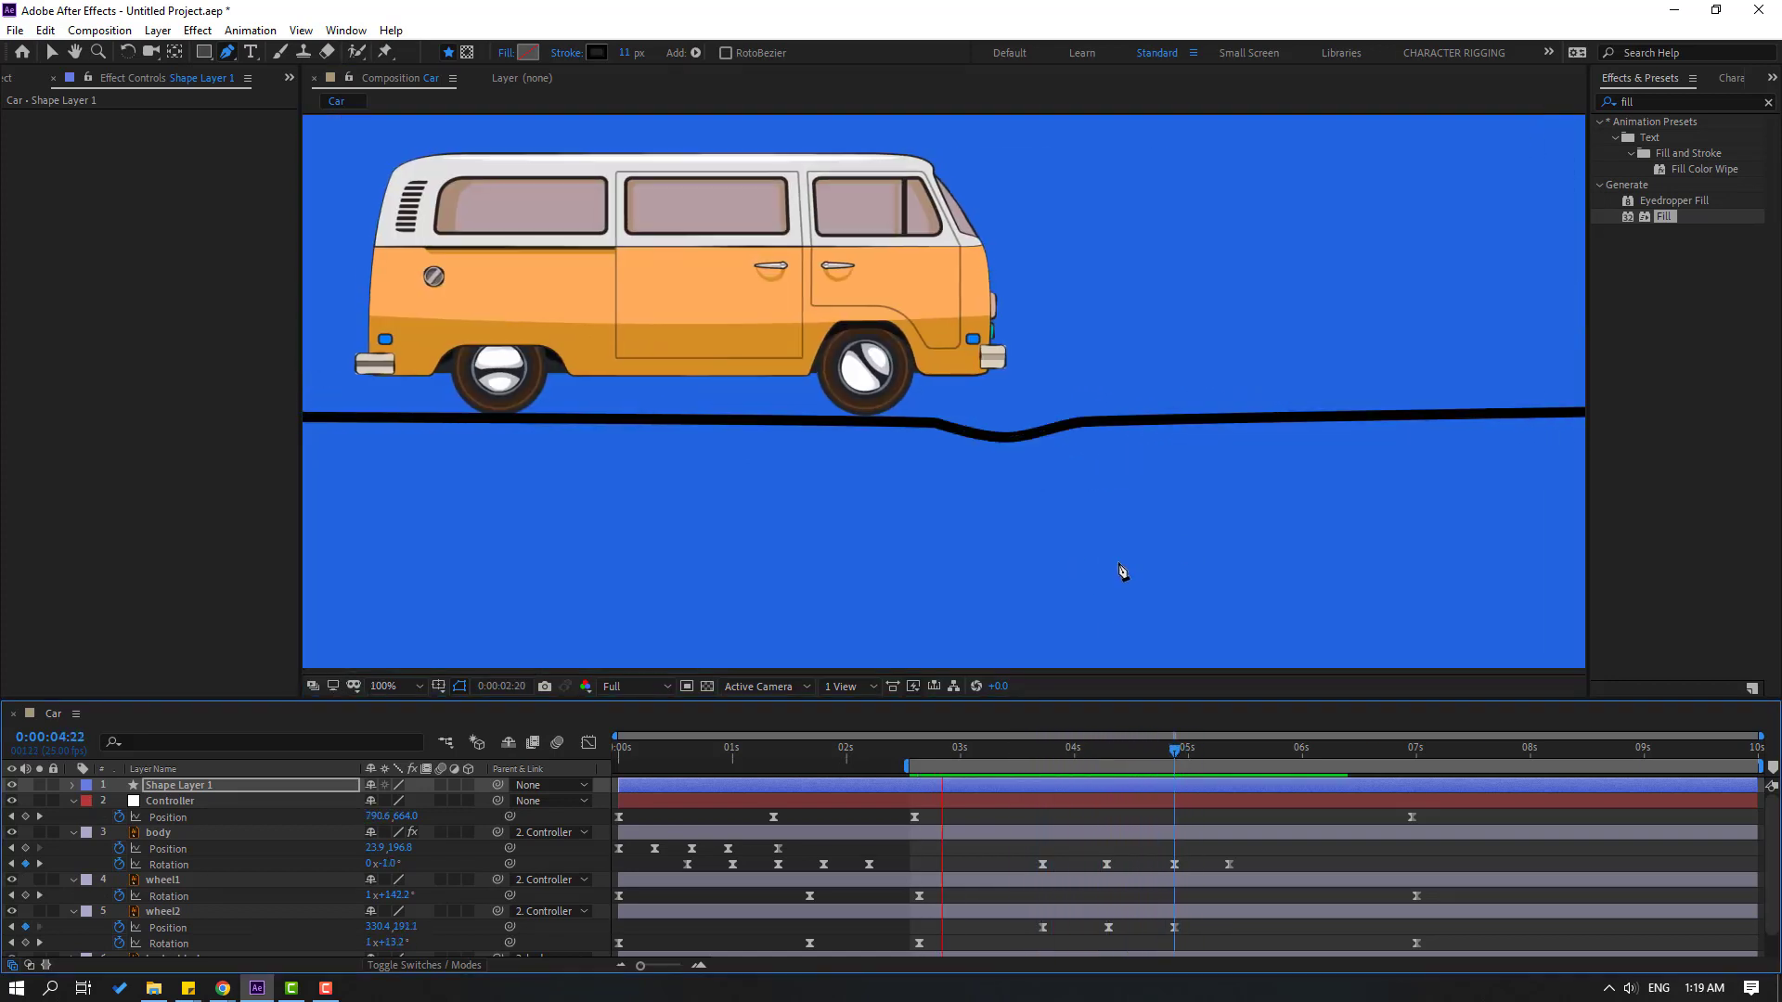
At 0:00:03:17, nudge the dip's near edge slightly back and up beneath the front wheel and check the road's fit
drag(1123, 754, 1037, 753)
scroll(975, 476, up, 4)
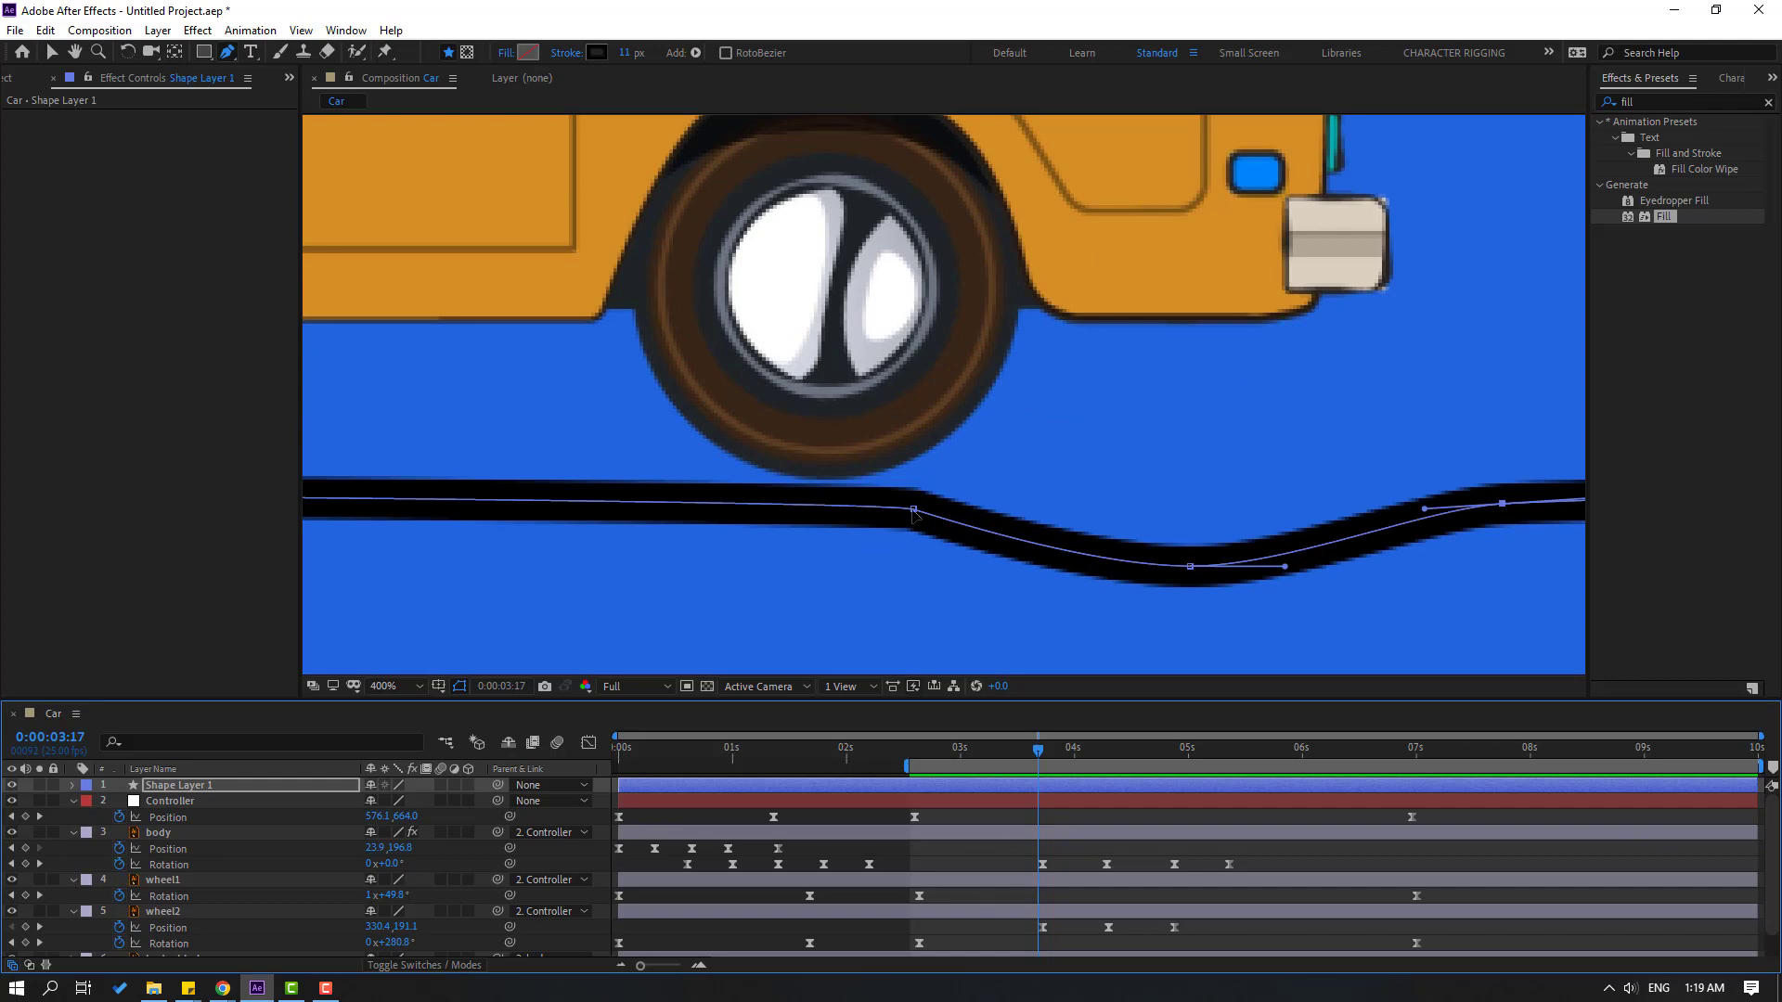
drag(912, 510, 901, 507)
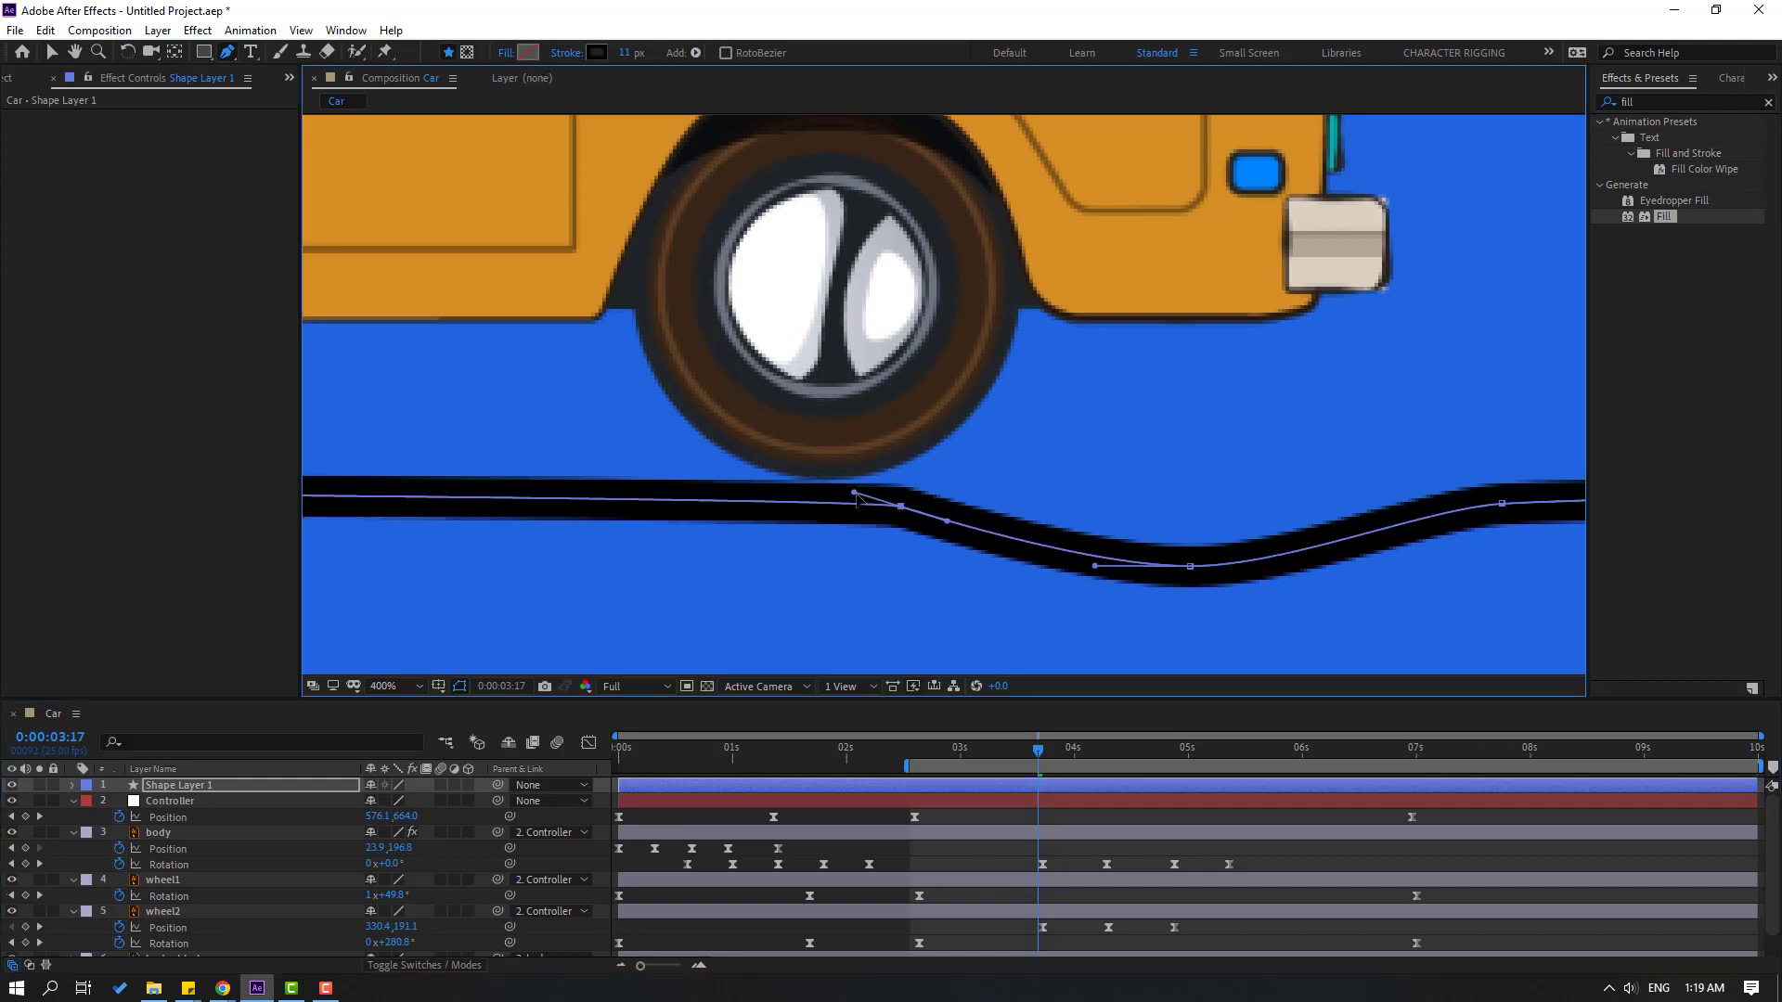
scroll(832, 525, down, 4)
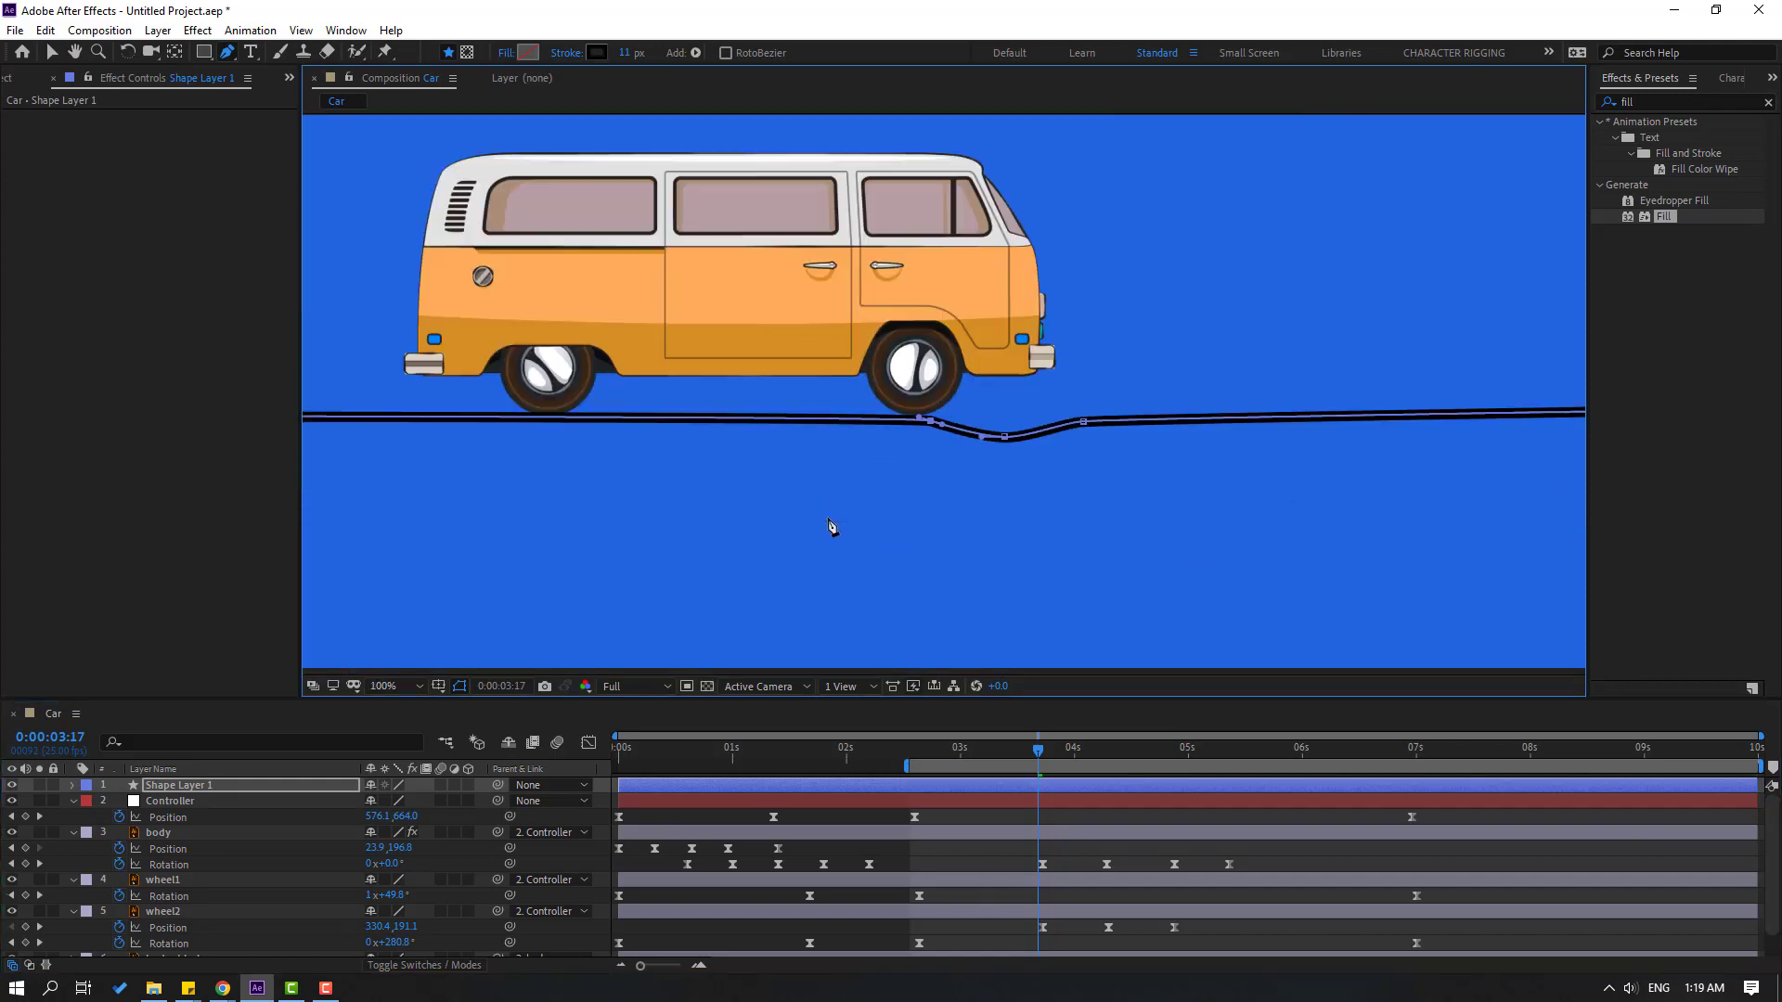
scroll(1021, 509, up, 2)
scroll(1213, 493, down, 2)
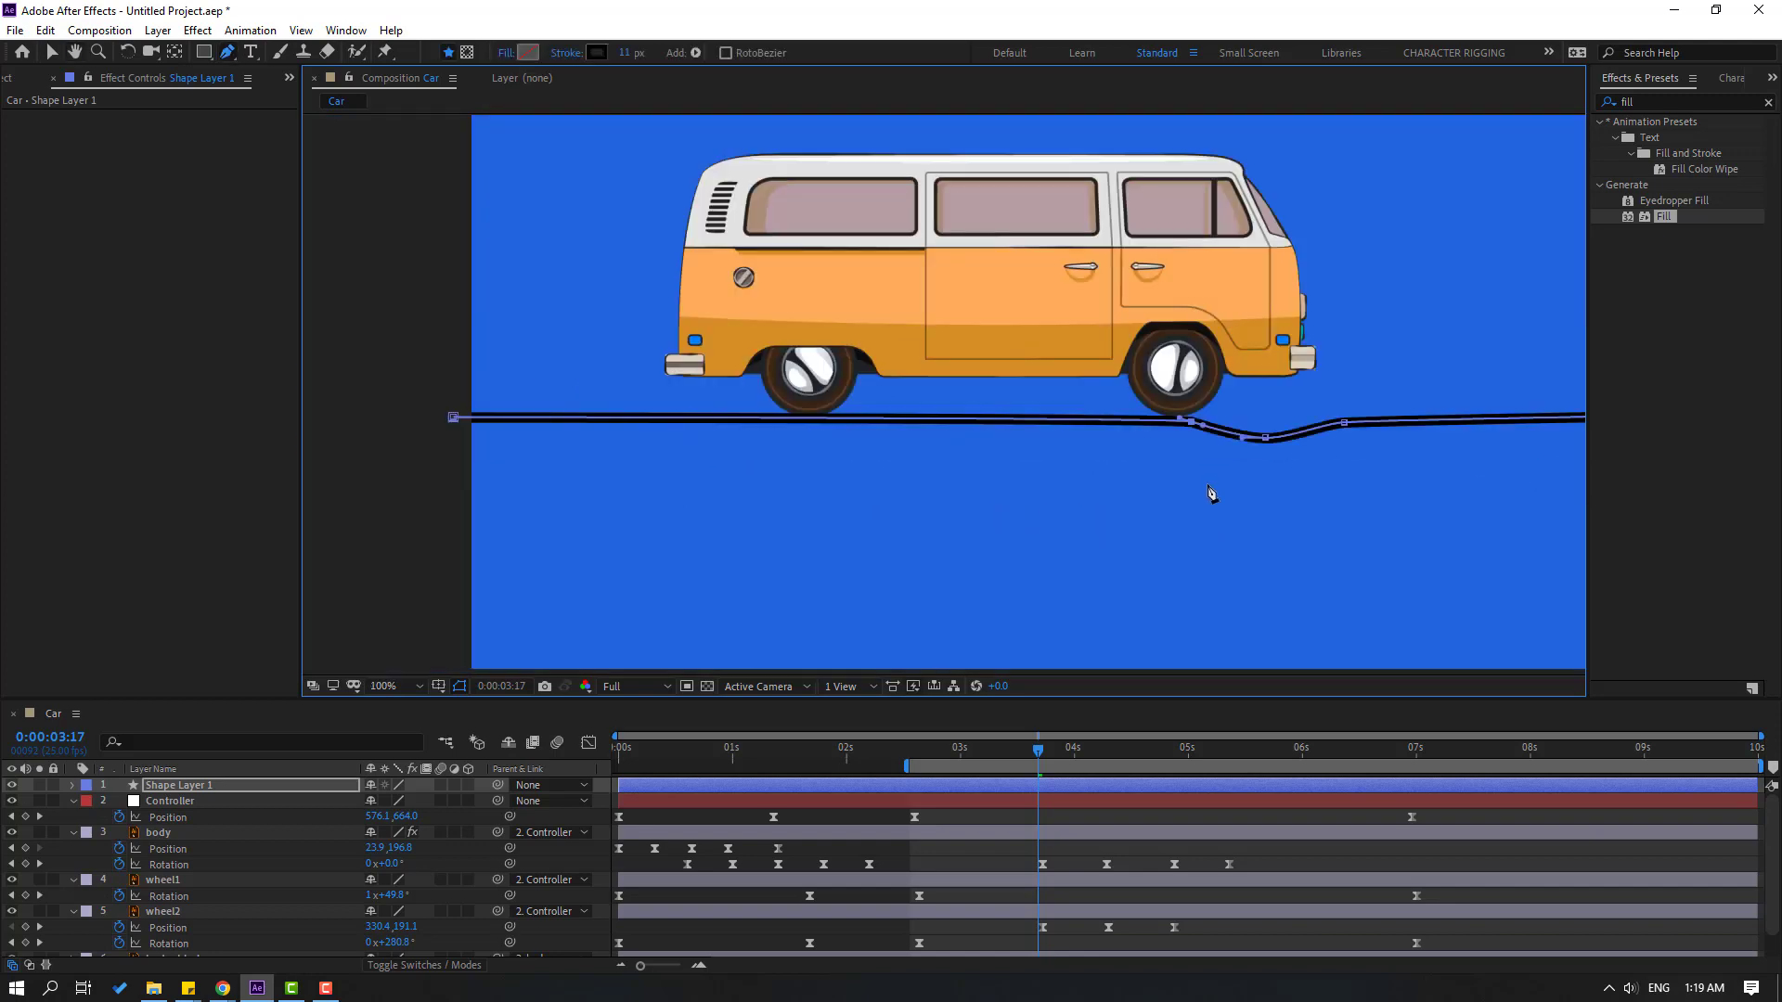
At 0:00:04:14, lower the dip's far edge slightly and lengthen its forward handle so the road meets the tire
scroll(1350, 506, up, 2)
scroll(1350, 505, right, 5)
drag(1038, 752, 1137, 772)
scroll(1336, 496, up, 1)
scroll(894, 426, up, 1)
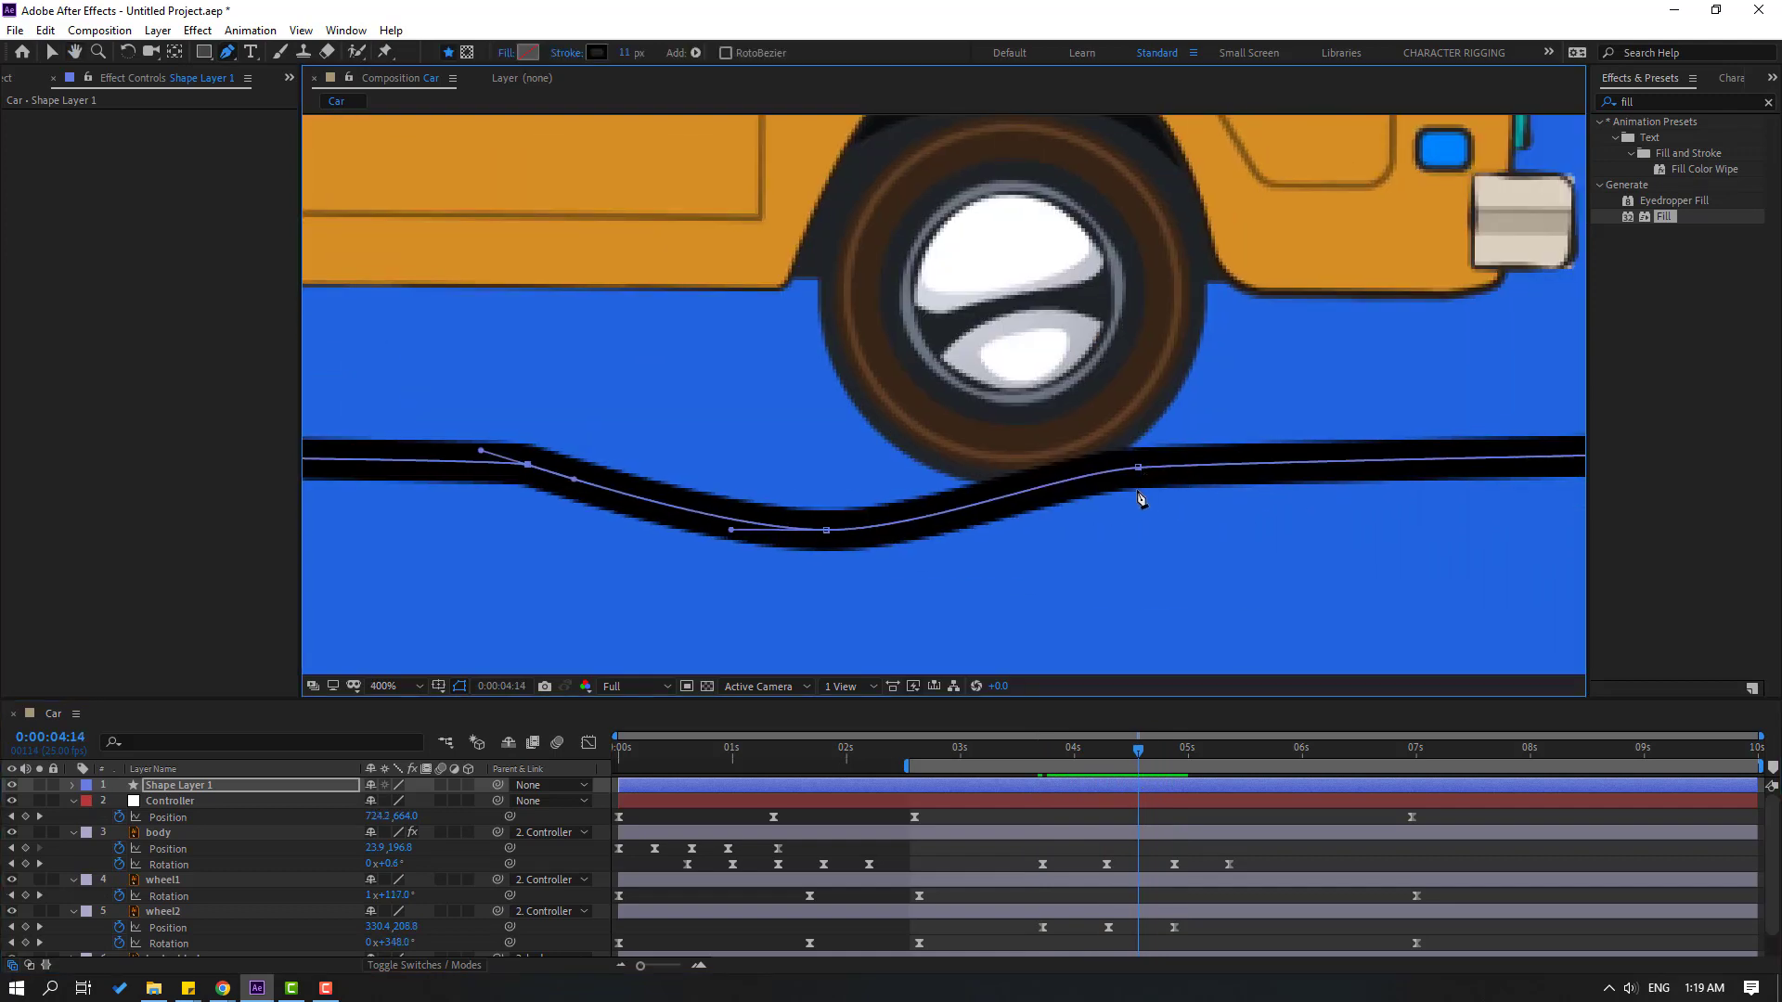
click(1140, 471)
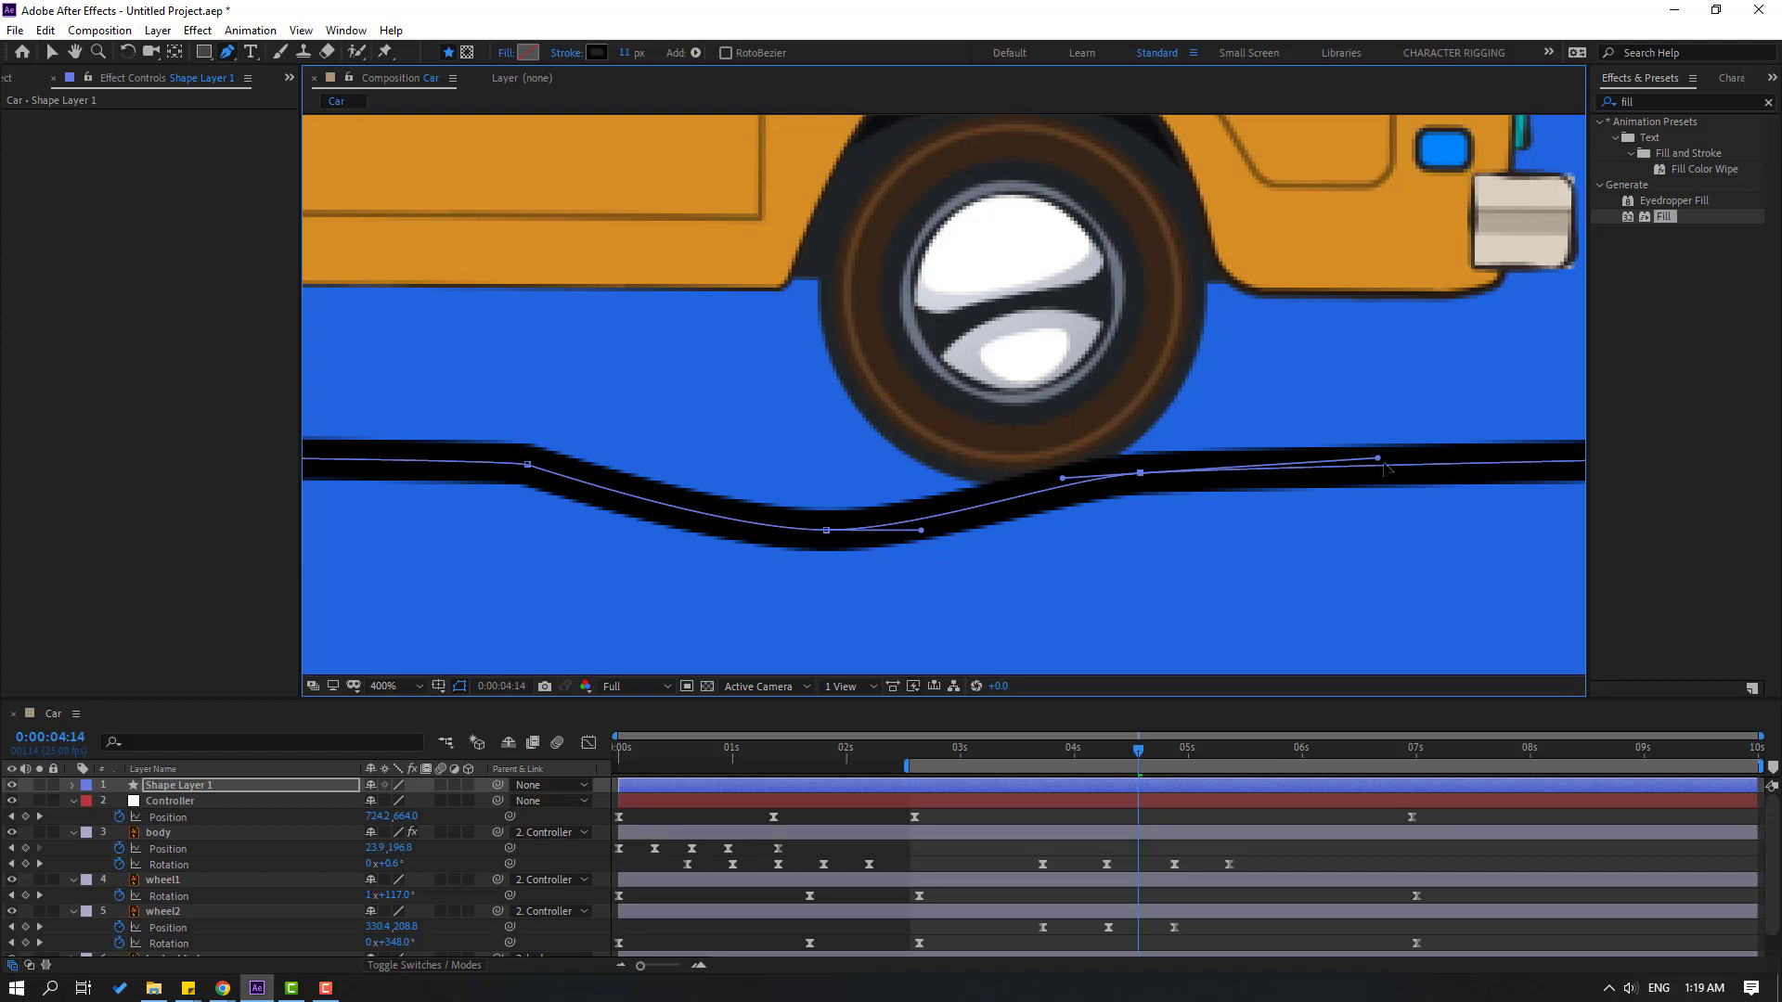
drag(1384, 467, 1407, 461)
drag(1140, 480, 1140, 490)
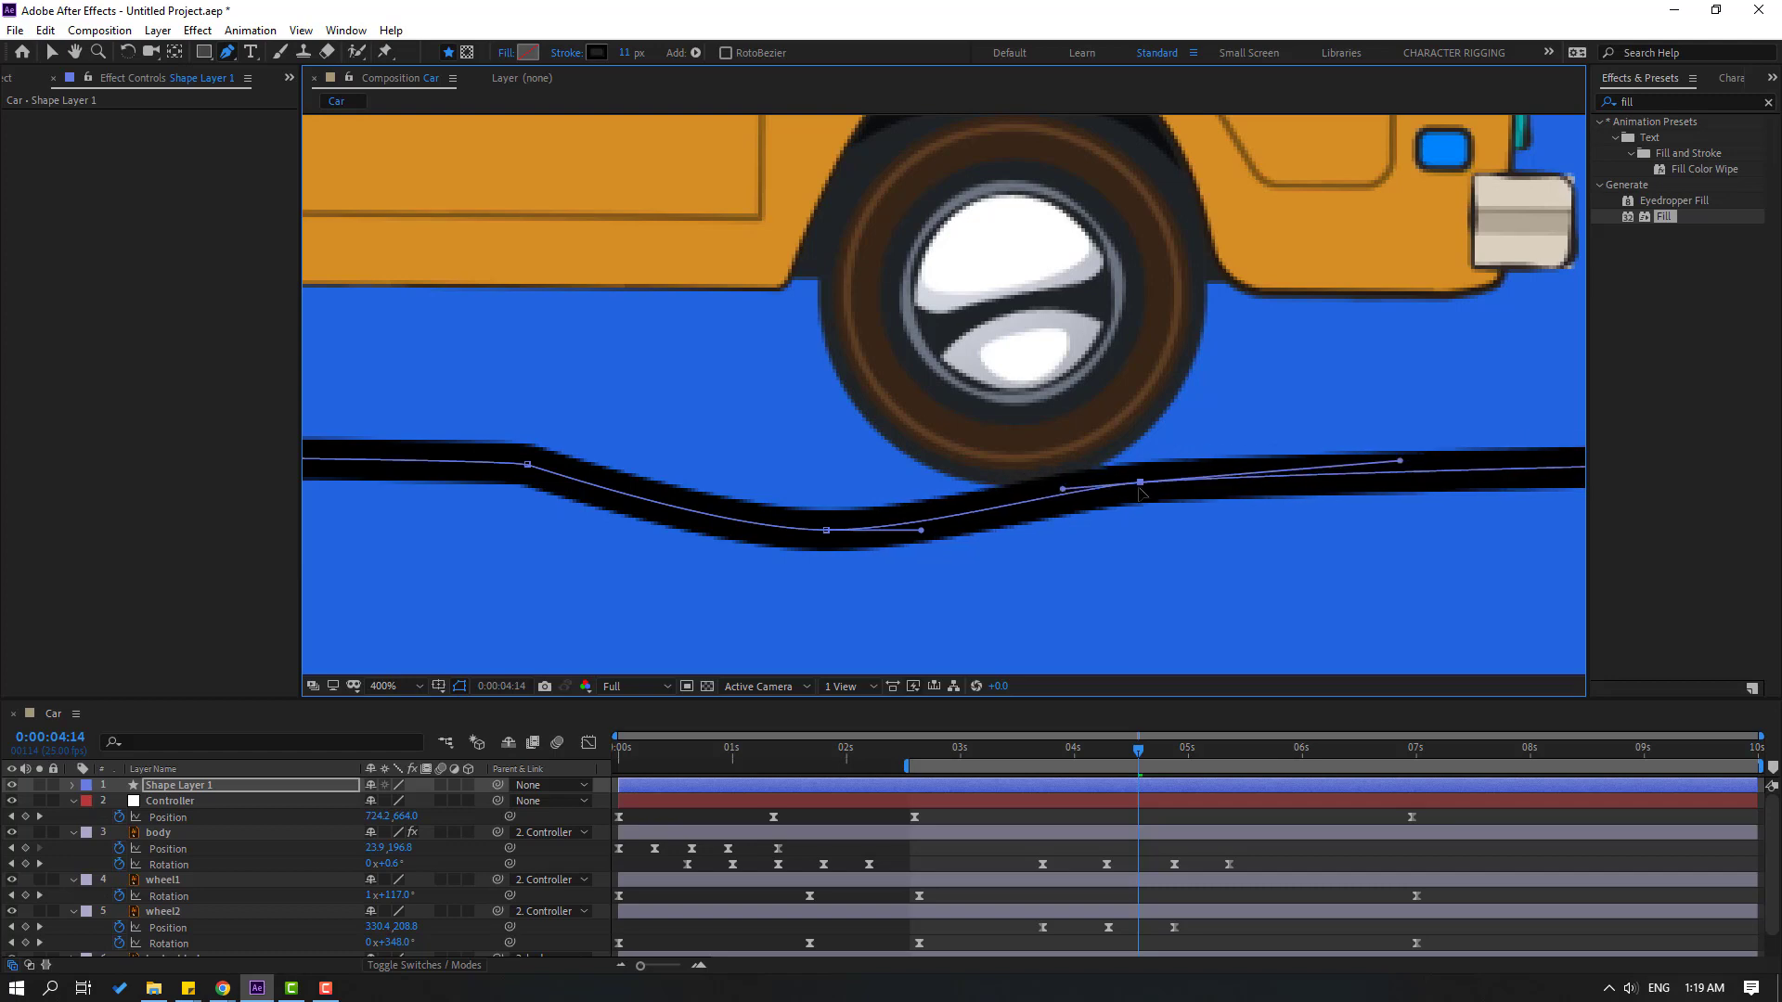
At 0:00:05:03, raise the dip's far edge to meet the front tire, and preview the drive over it
scroll(1118, 541, down, 1)
drag(1002, 748, 1204, 752)
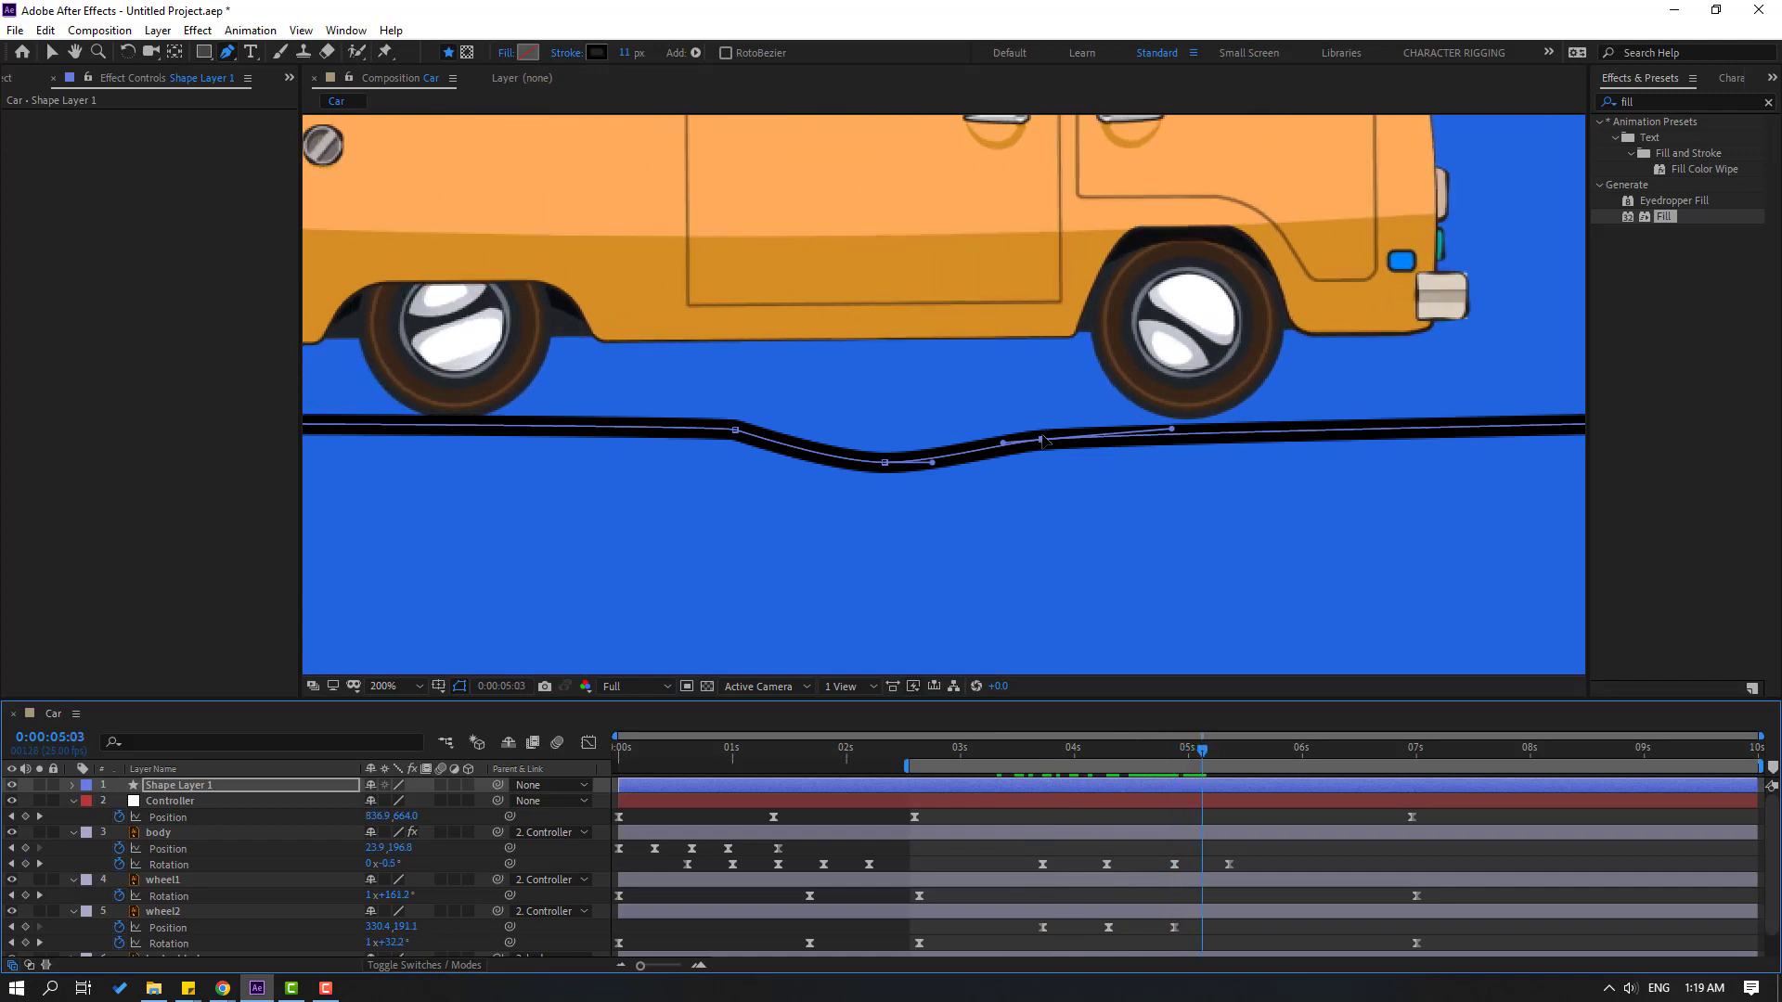
drag(1043, 440, 1046, 435)
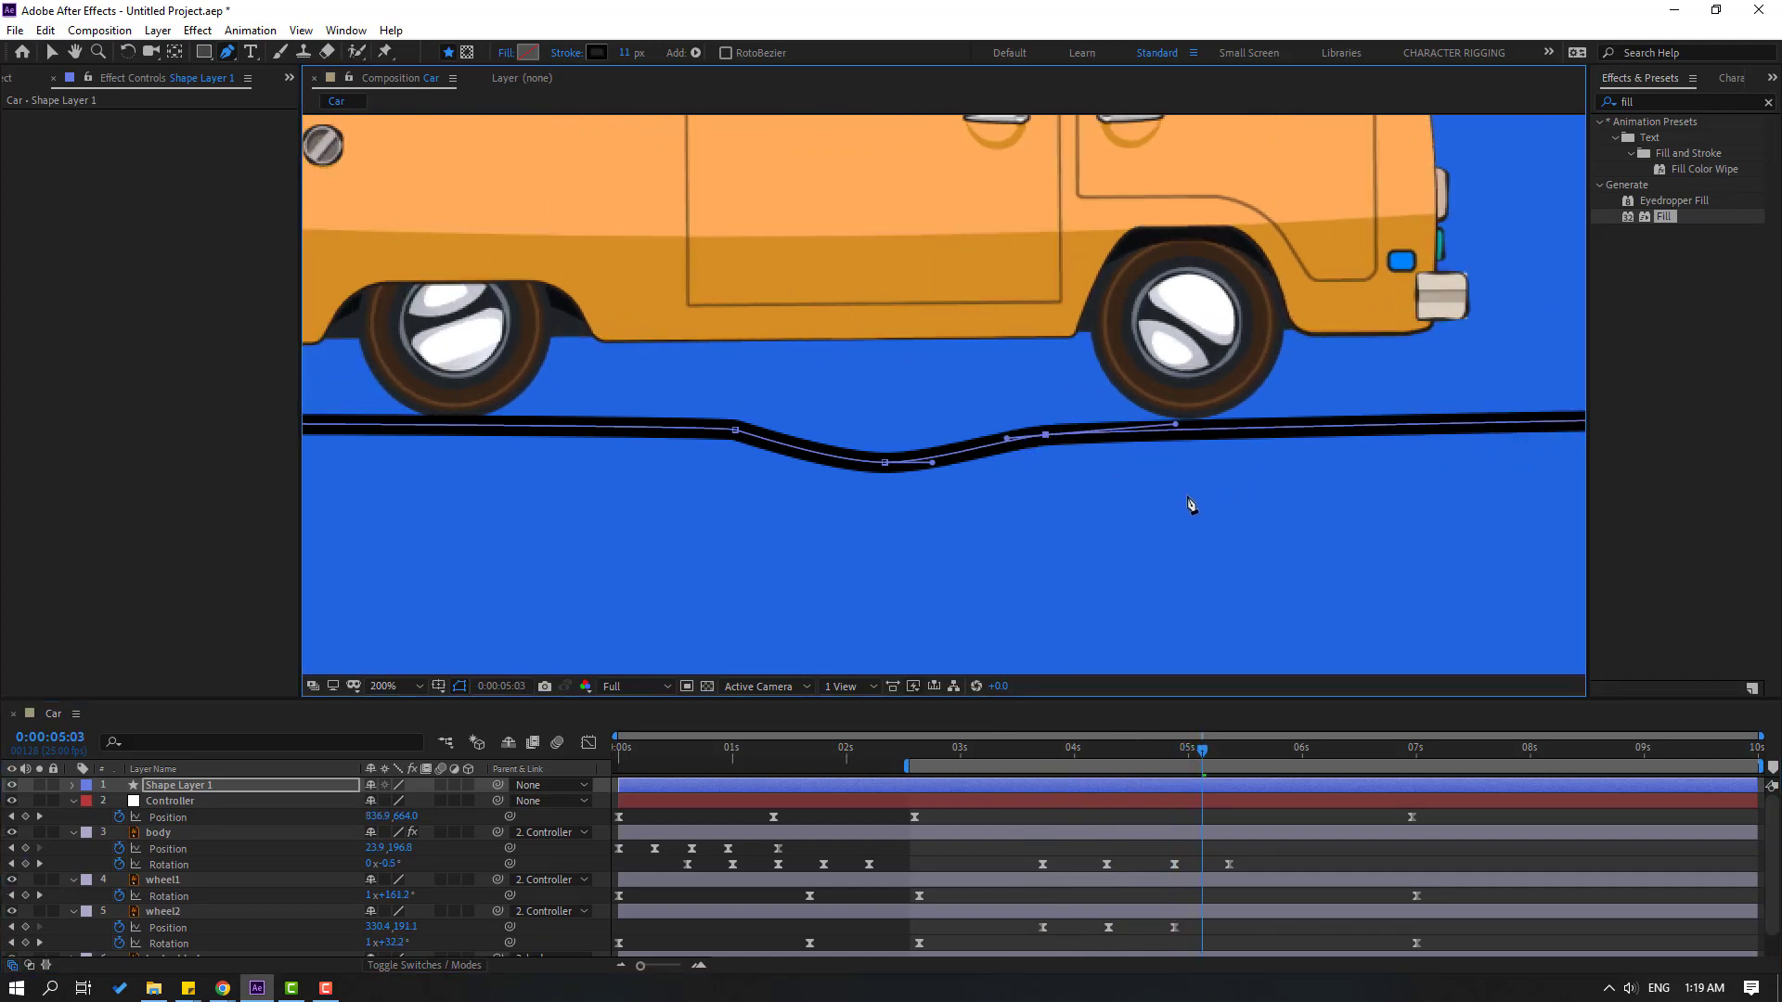
key(period)
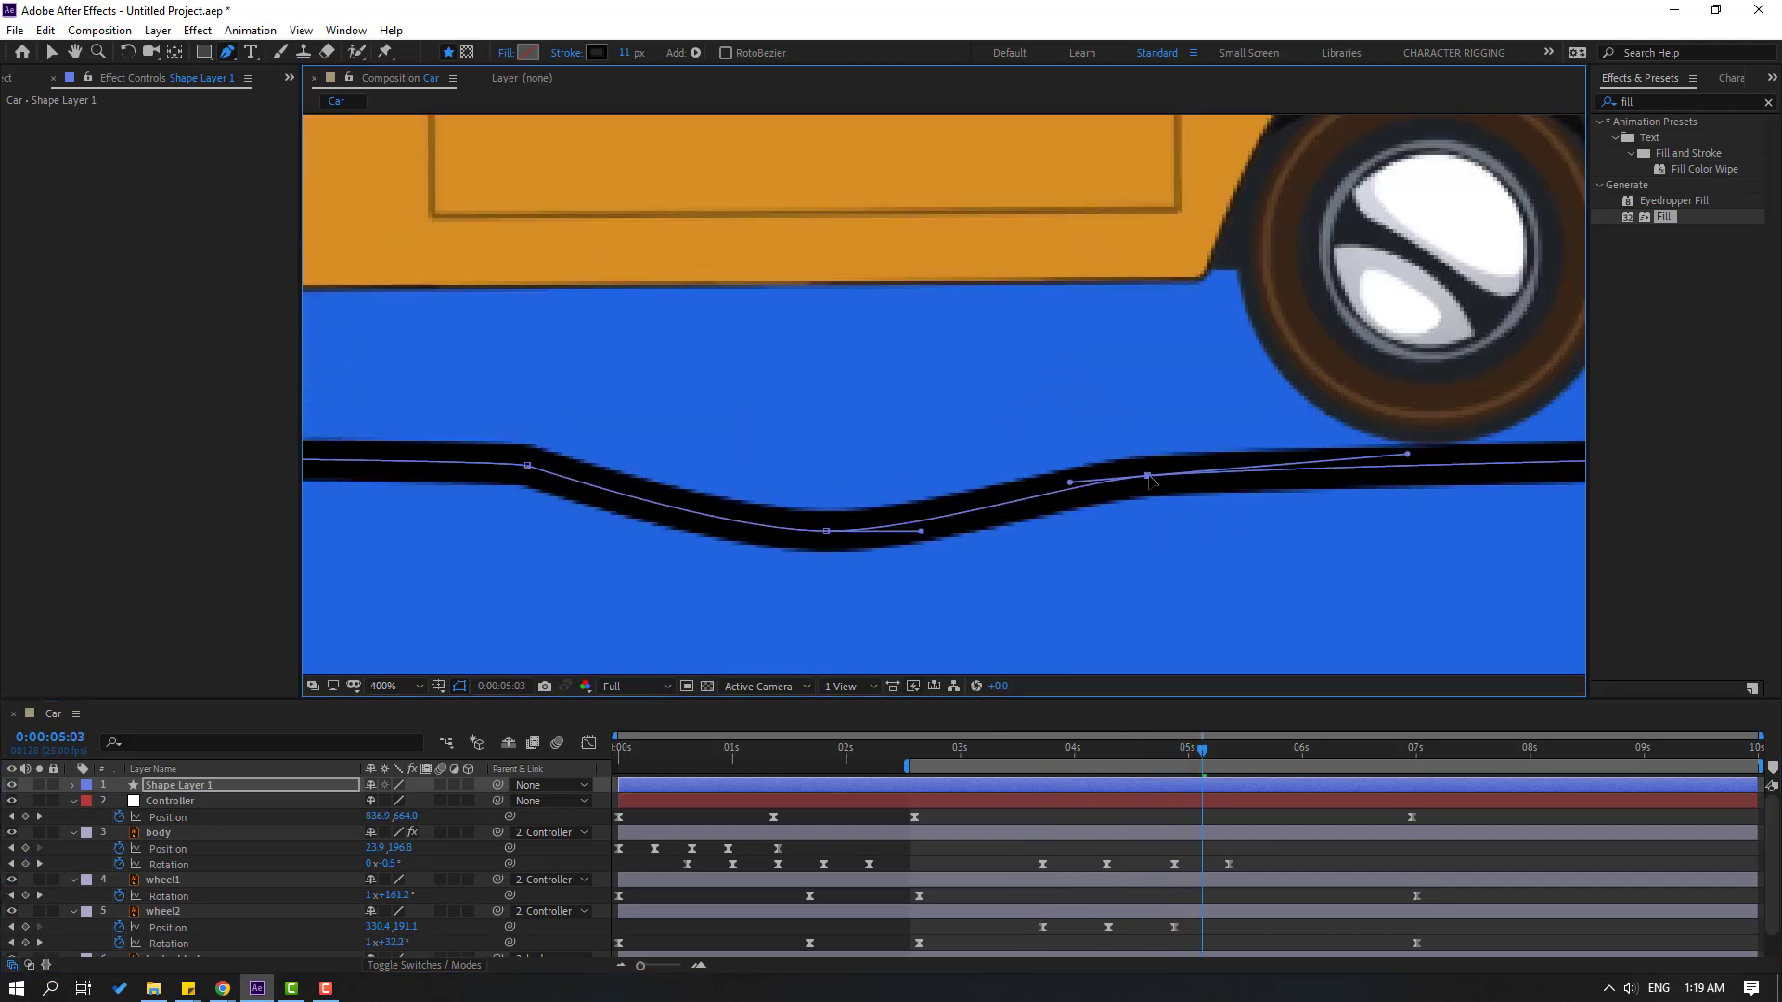
key(Up)
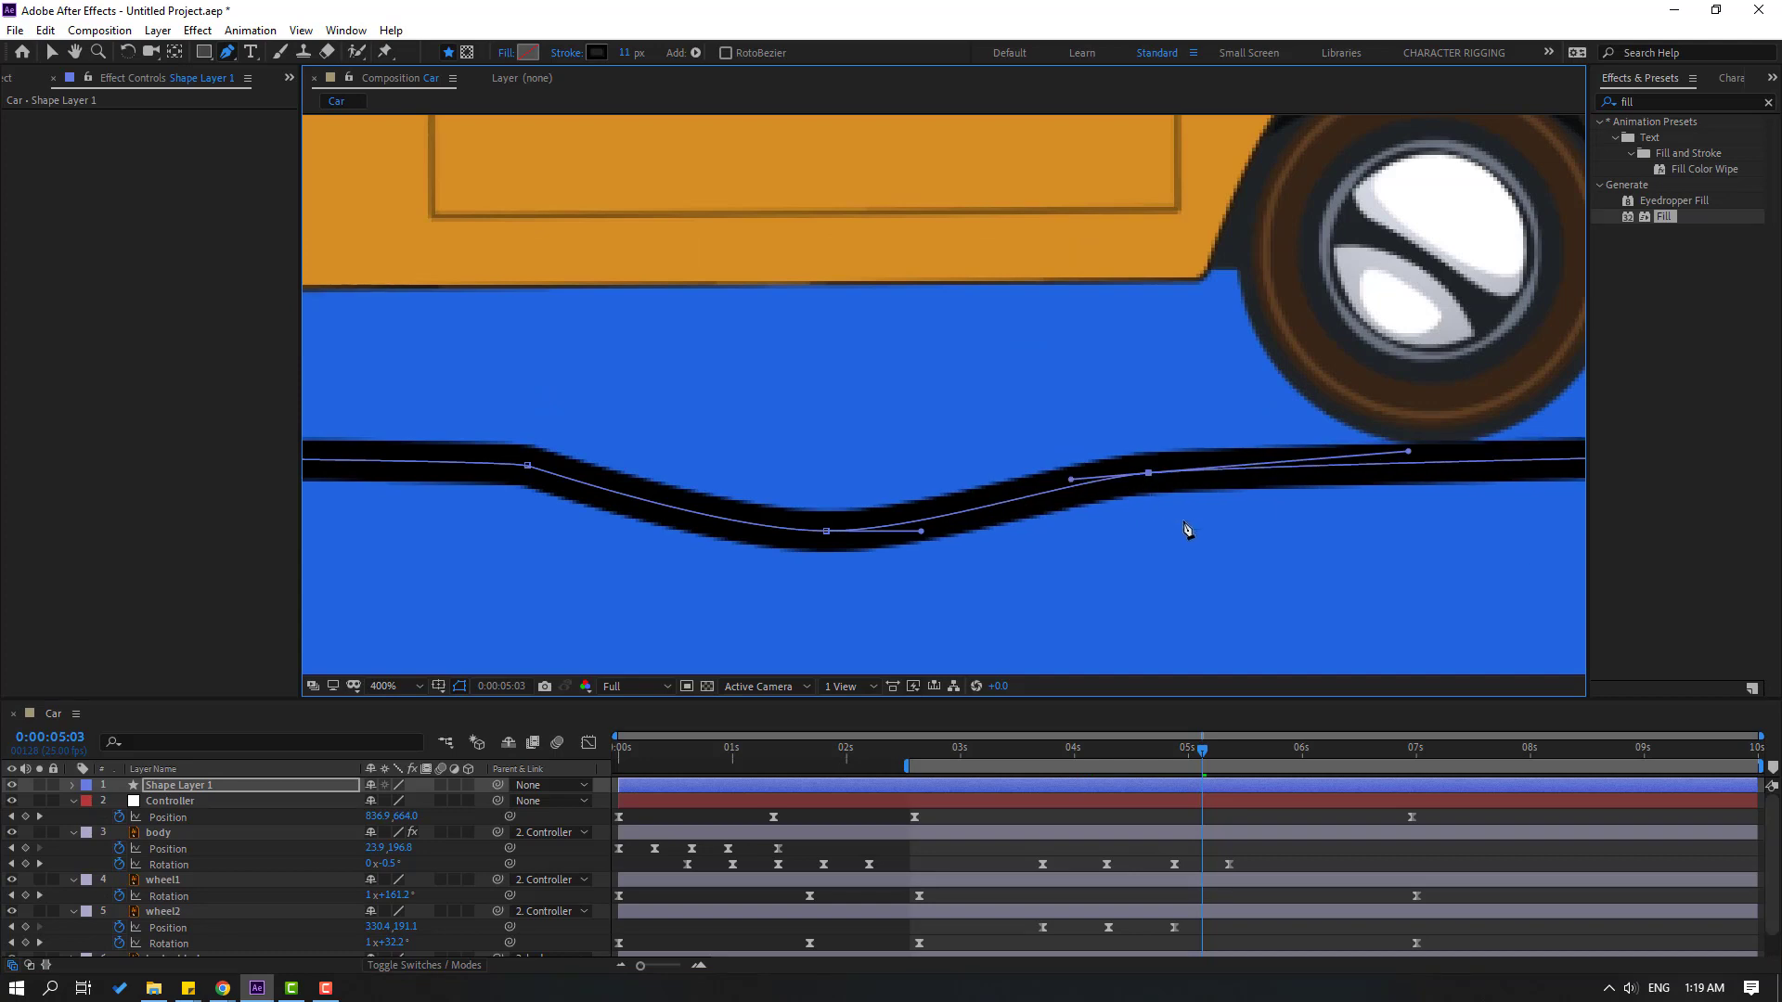
key(slash)
key(space)
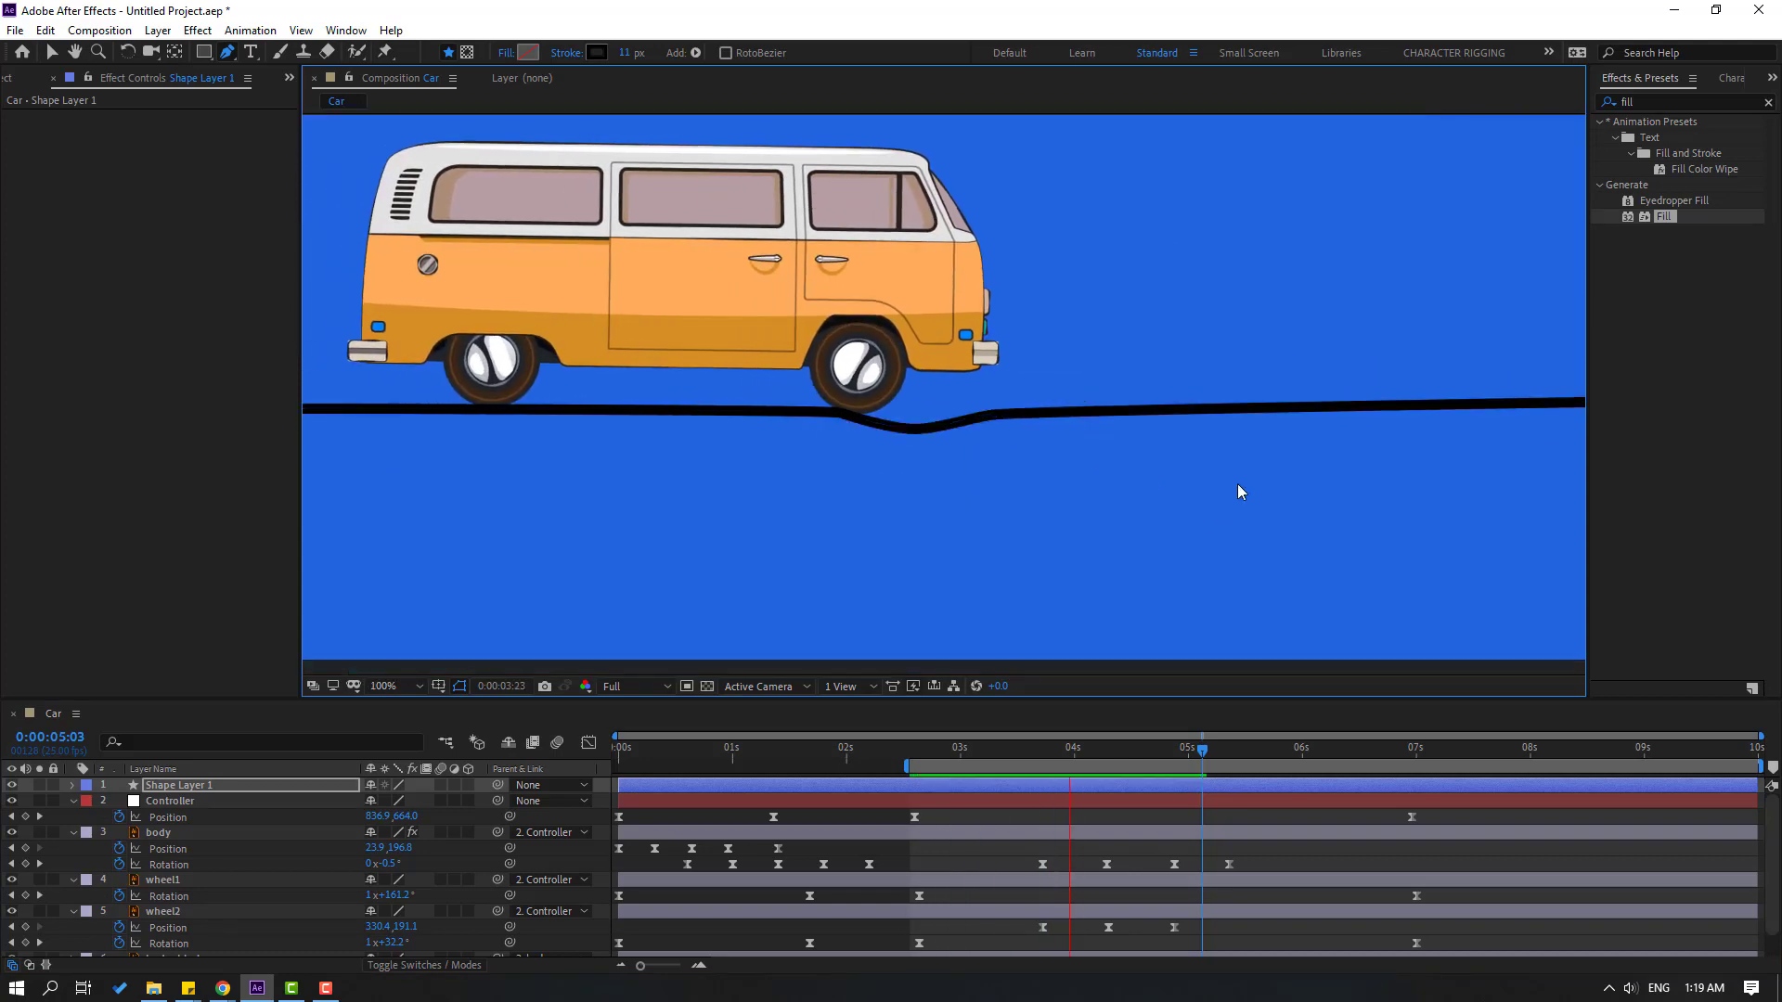
key(space)
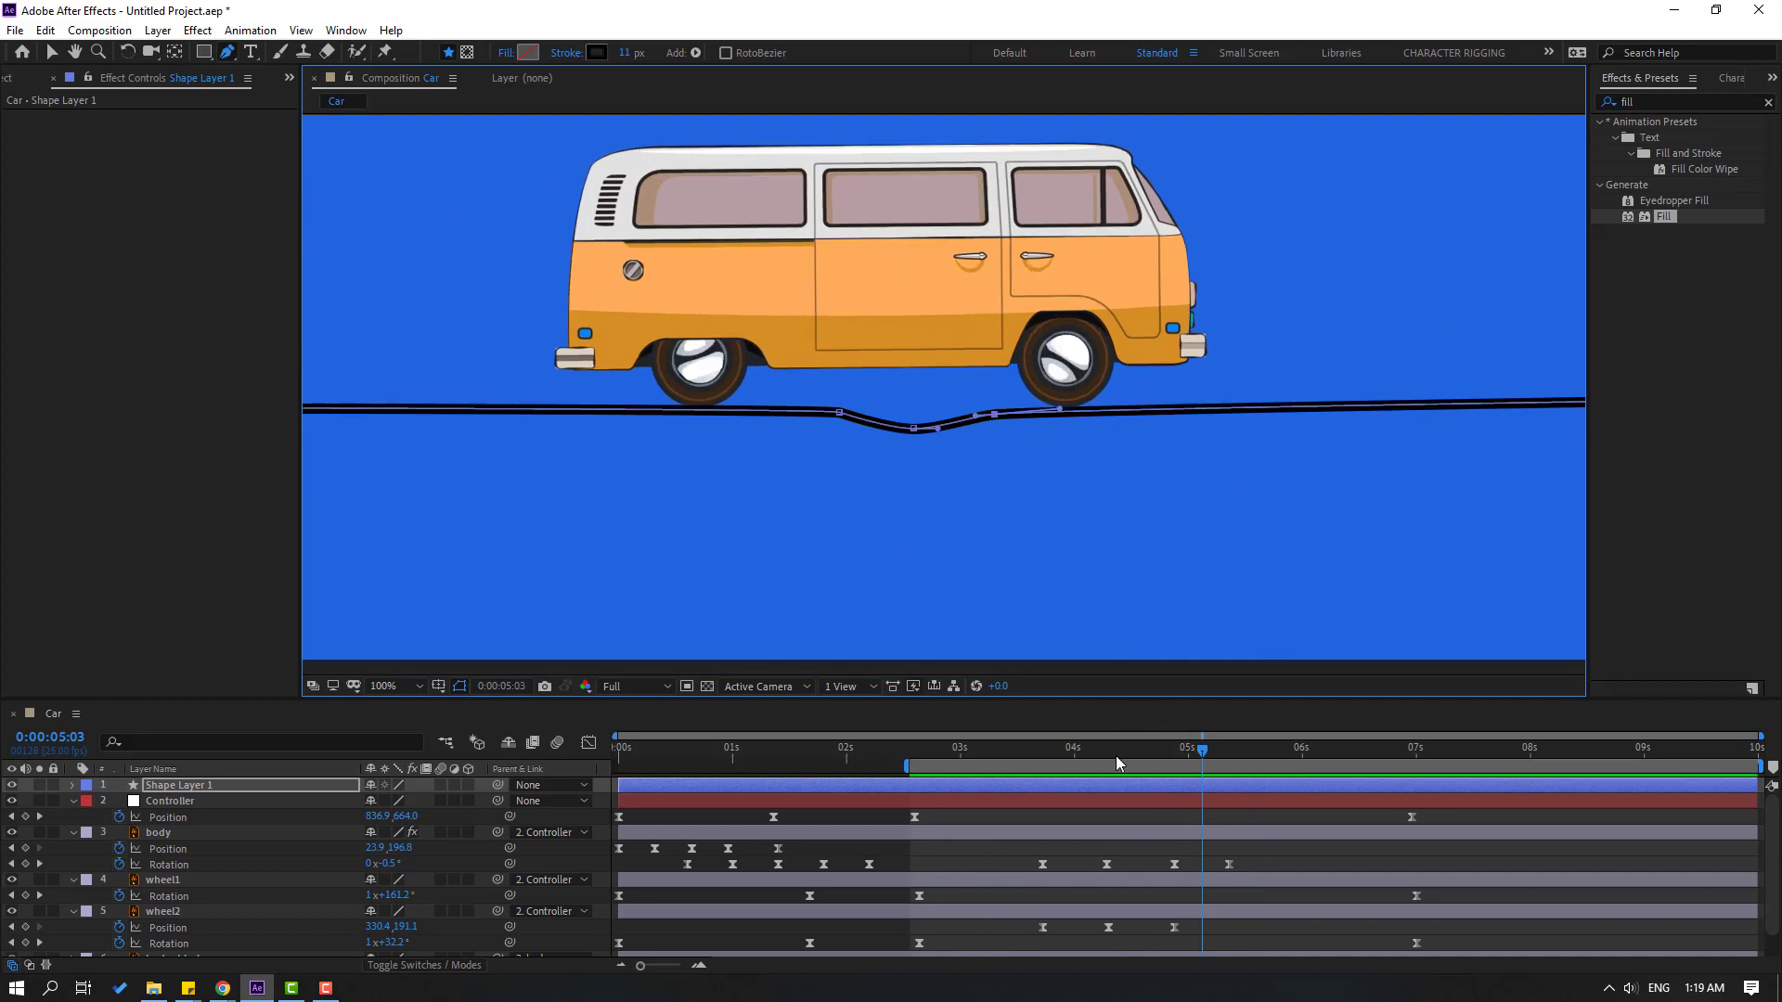
At 0:00:04:22, tilt the forward handle of the dip's far edge upward, then nudge the edge up and lengthen its back handle
drag(1116, 758, 1174, 754)
key(period)
key(period)
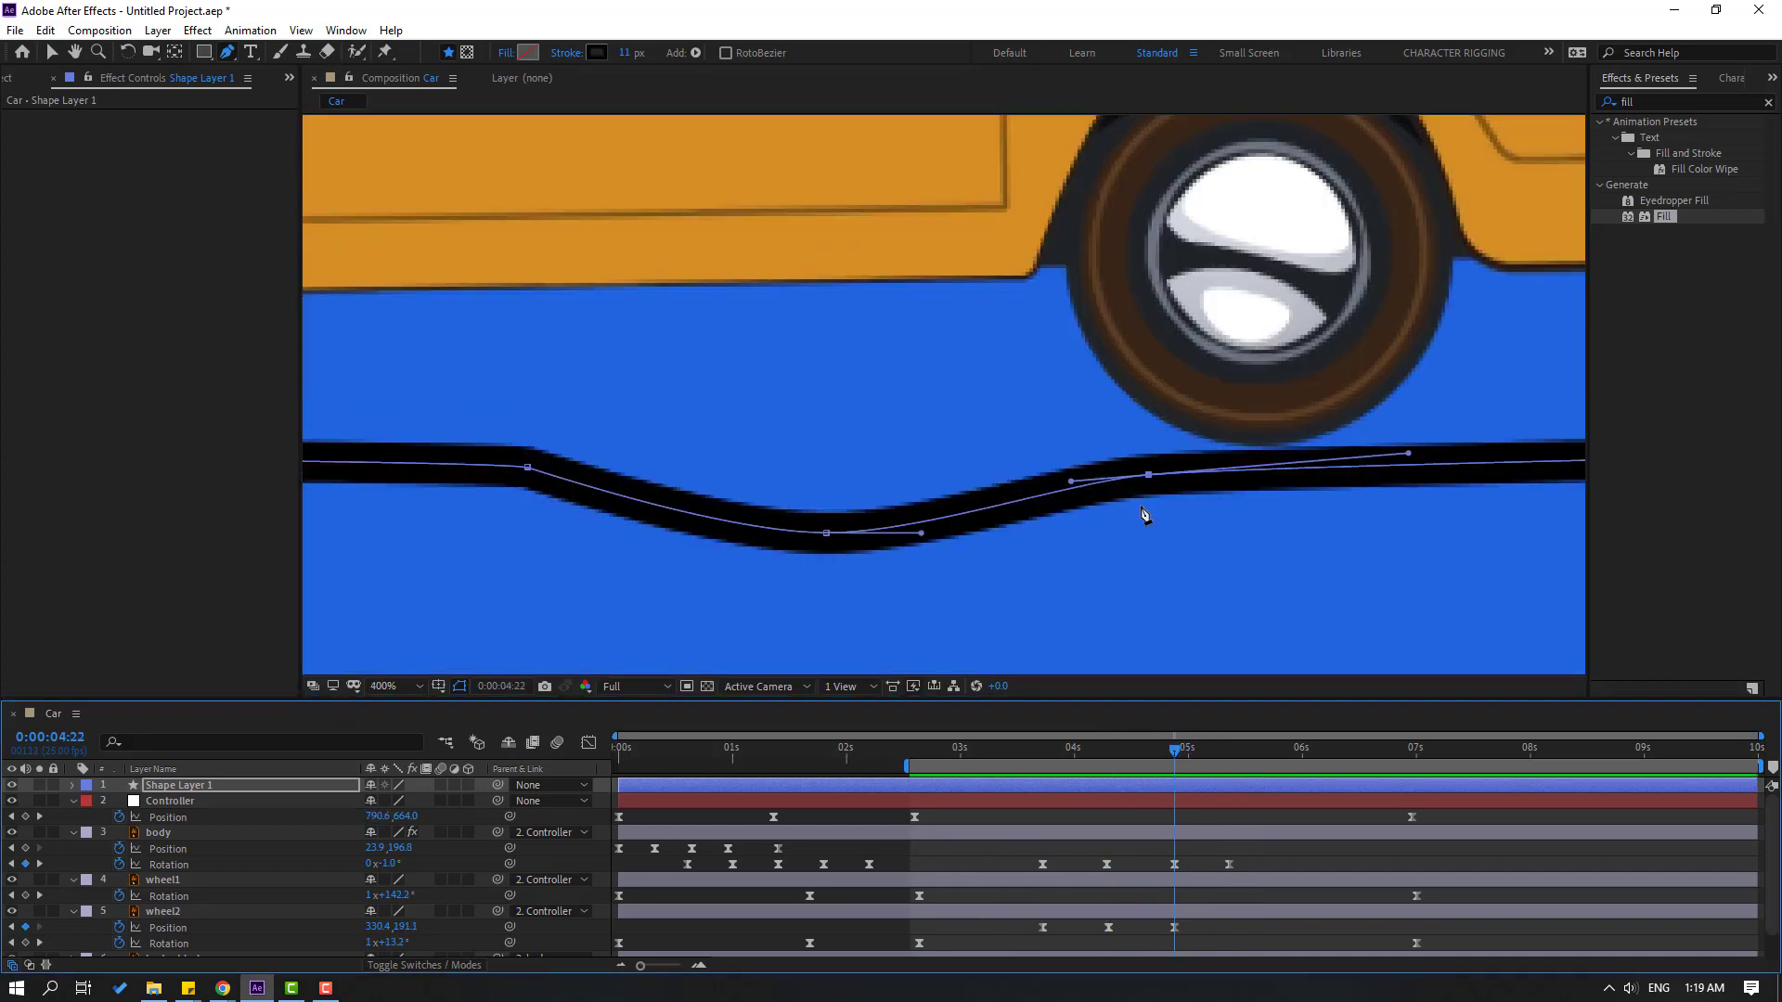
drag(1407, 452, 1415, 444)
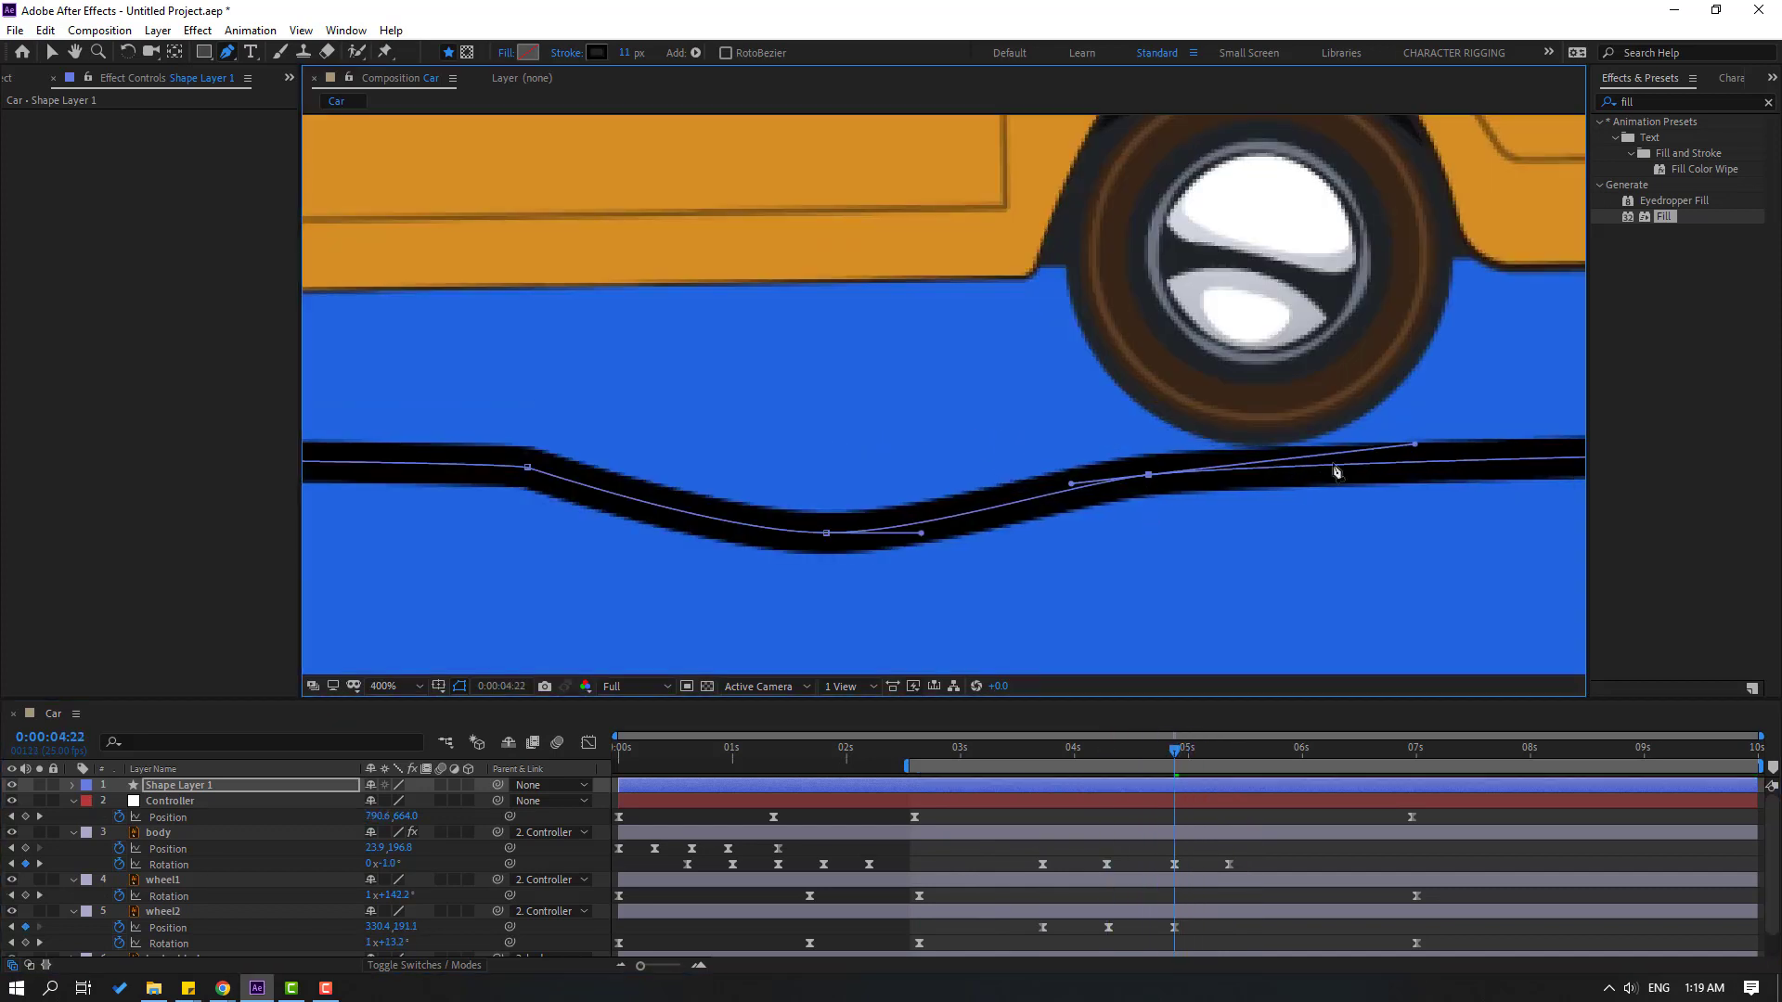
mouse_move(1072, 485)
mouse_down()
mouse_move(1047, 481)
mouse_move(1151, 472)
mouse_up()
drag(1161, 750, 1207, 748)
scroll(1173, 510, down, 4)
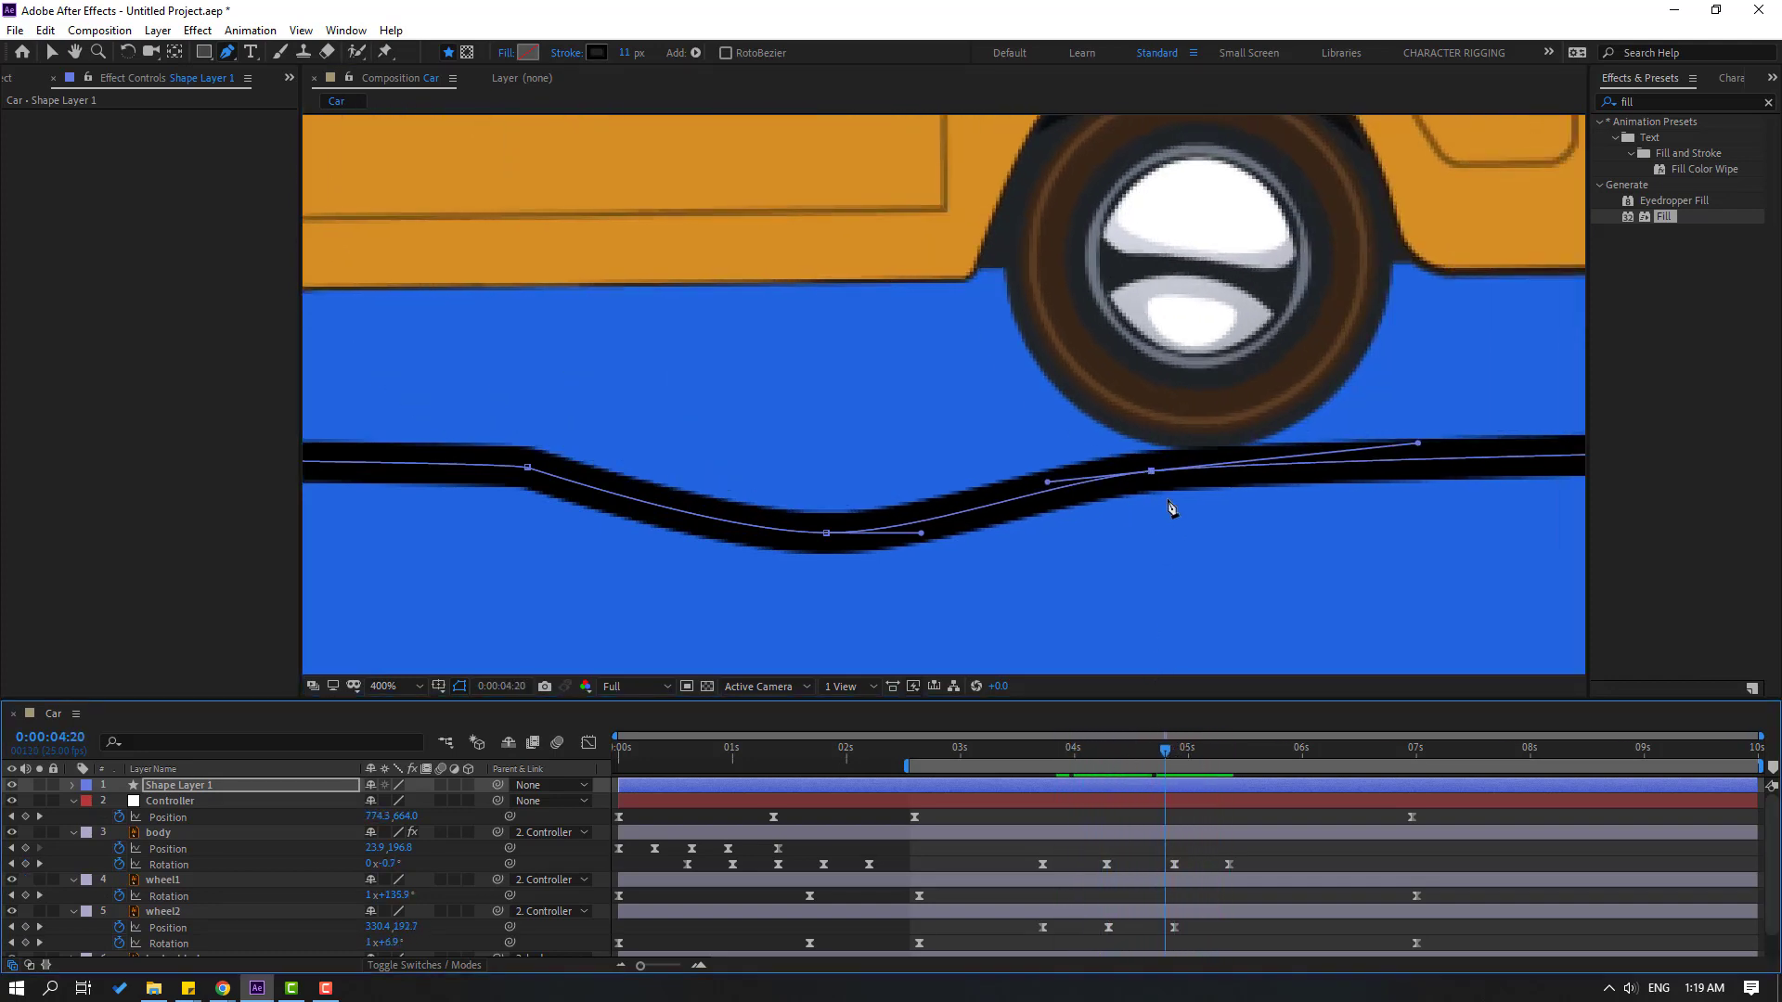
click(1160, 742)
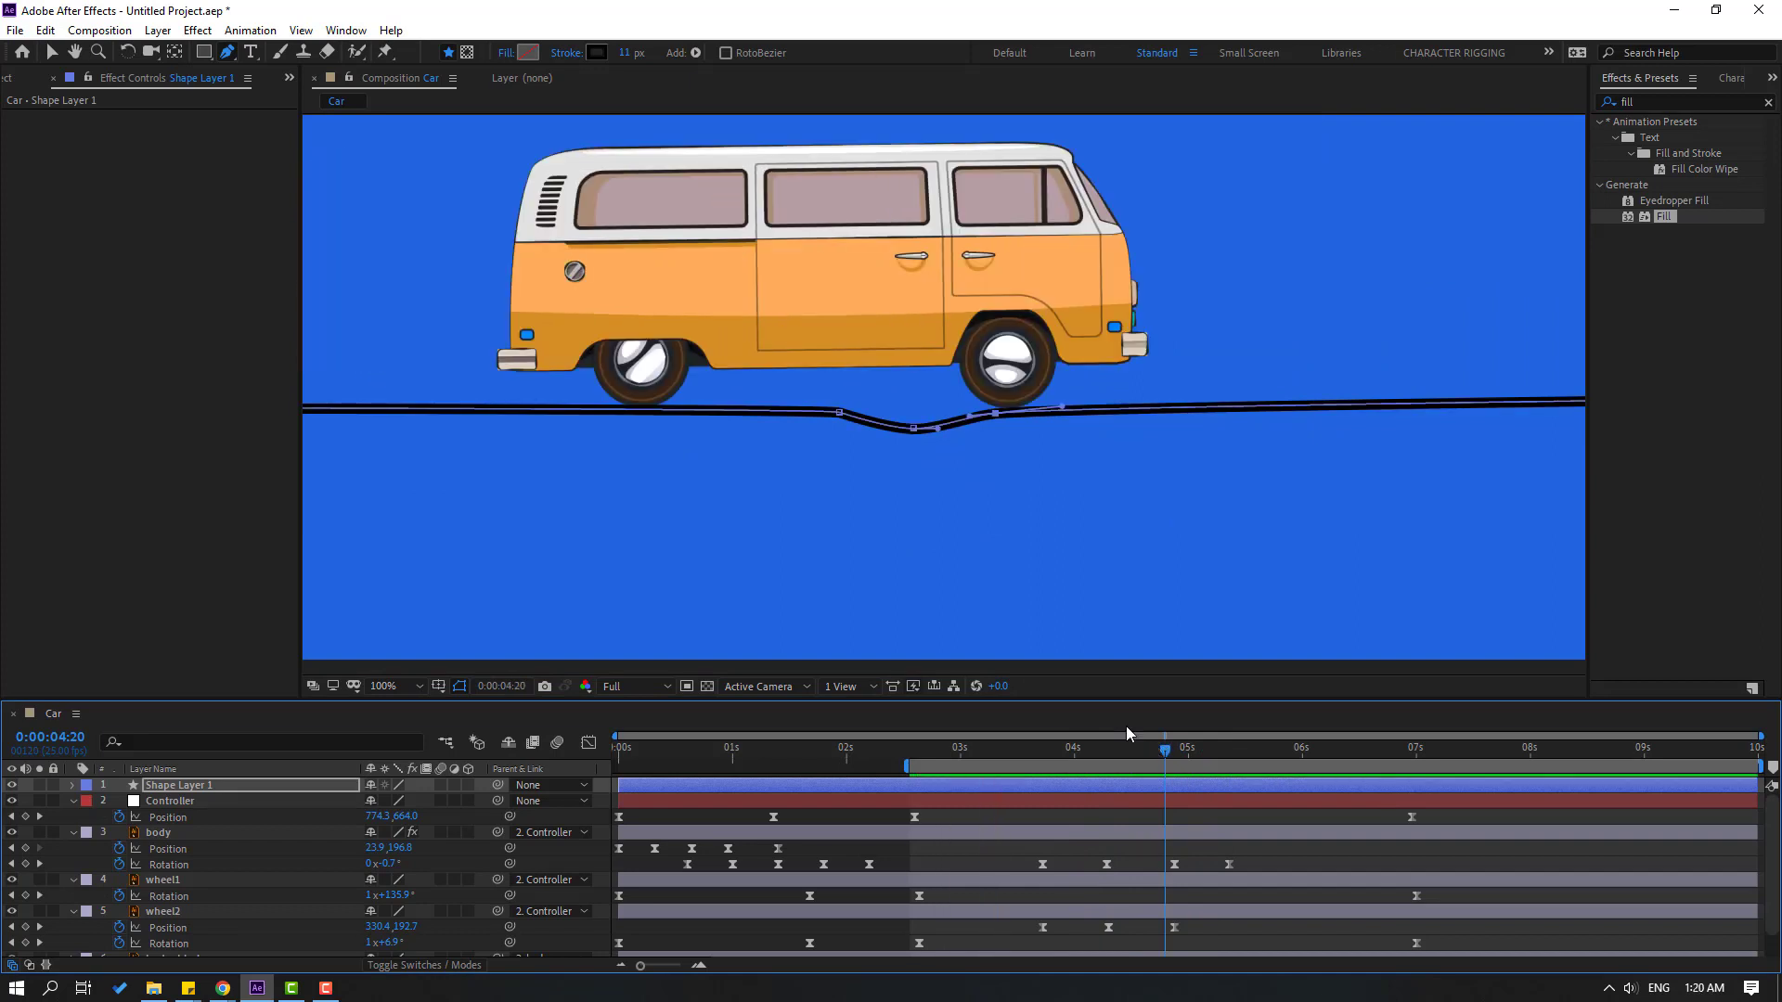
Keyframe the Controller's Position at 1391, 664 and place that keyframe at about 0:00:09:22 so the van drives on
click(53, 52)
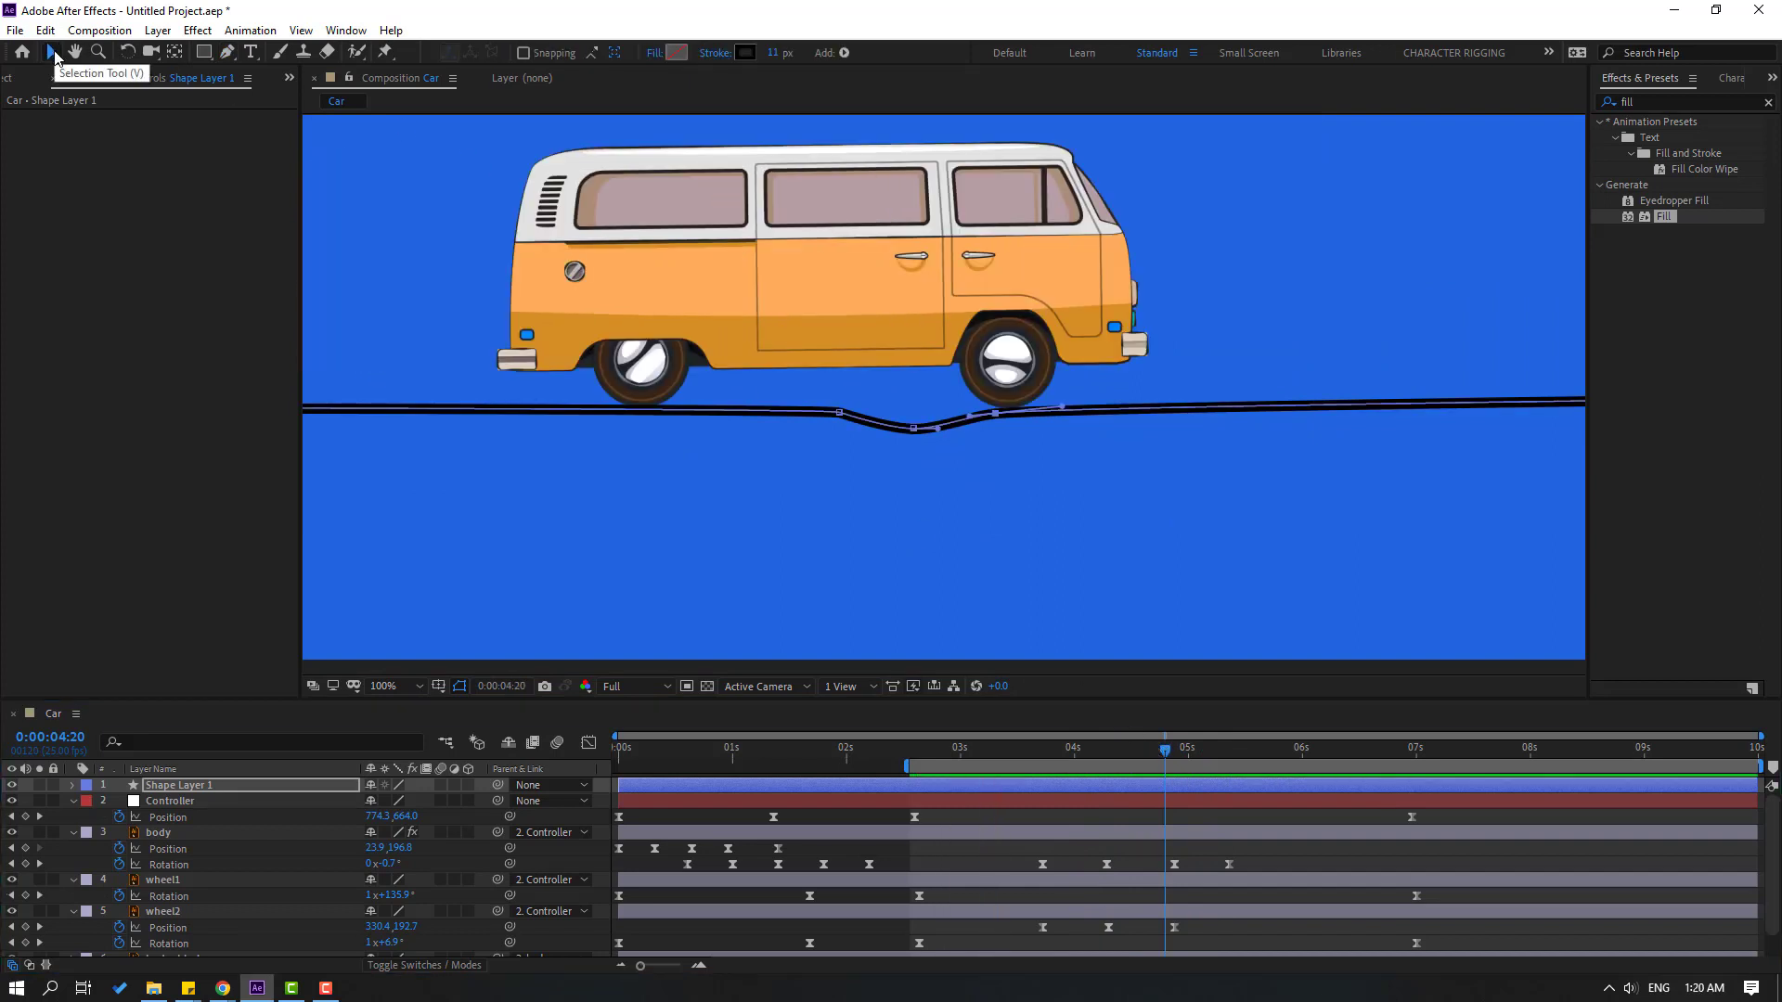
drag(1168, 752, 1554, 753)
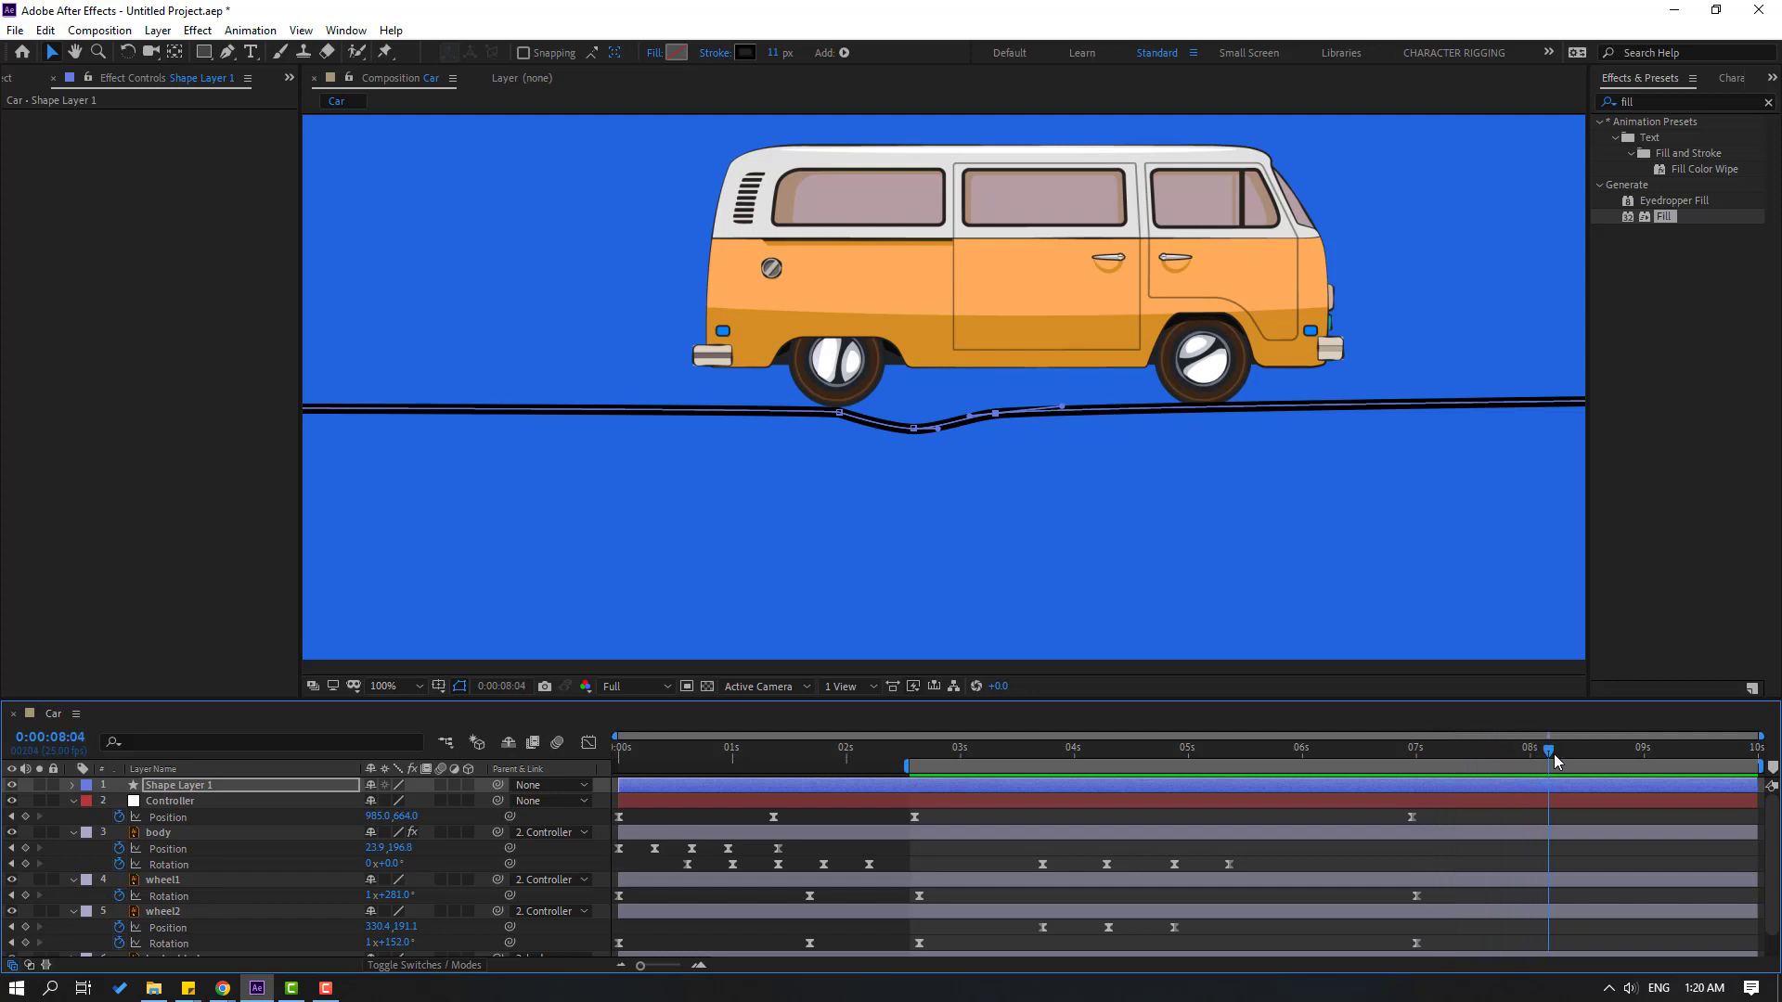
click(167, 817)
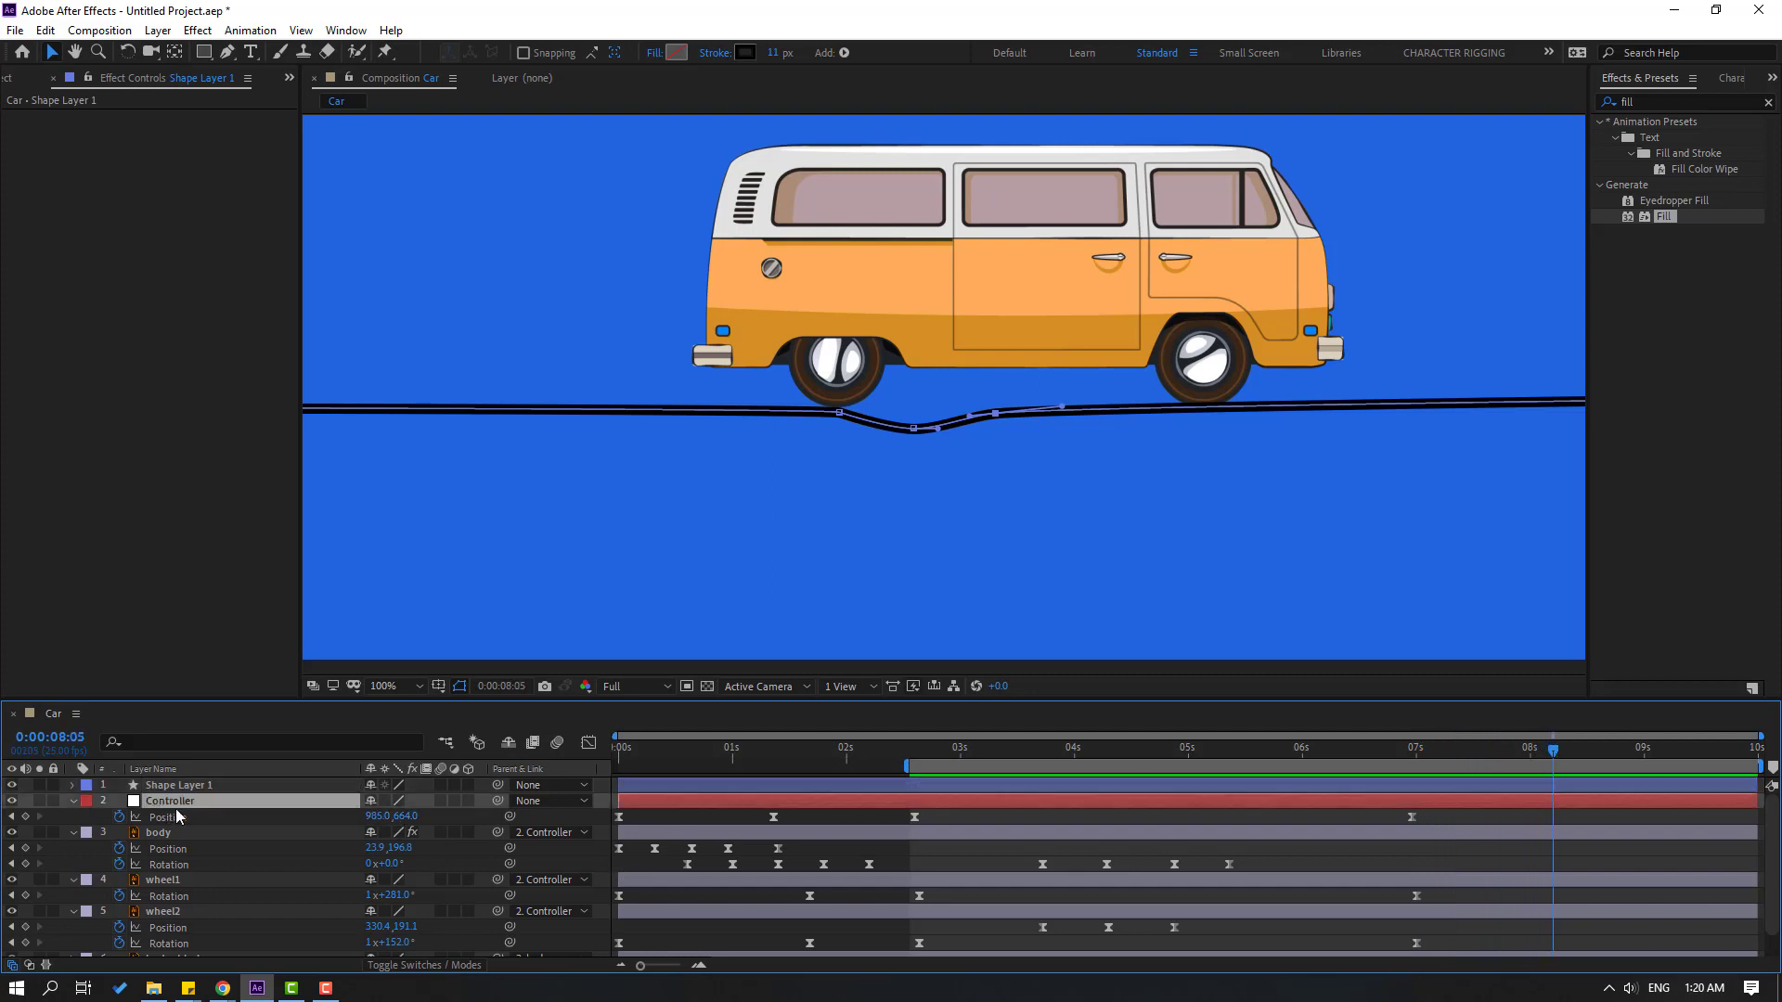
drag(379, 817, 940, 705)
scroll(1286, 536, down, 2)
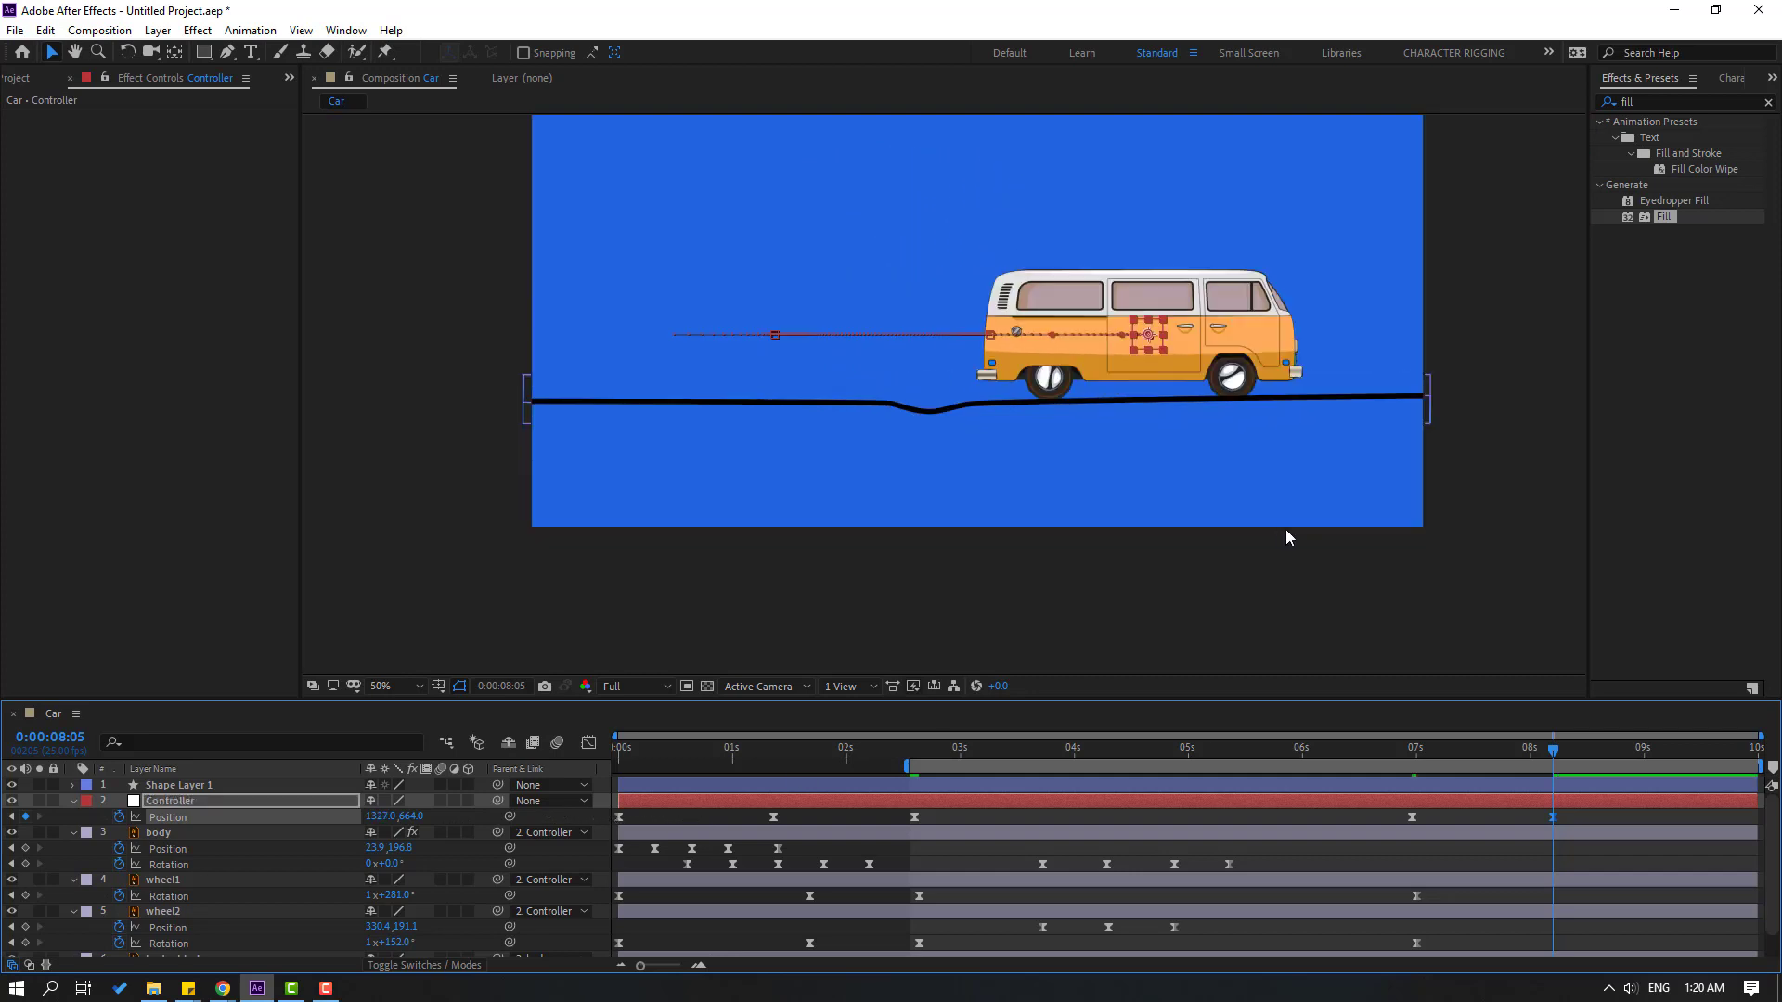
drag(369, 817, 1400, 821)
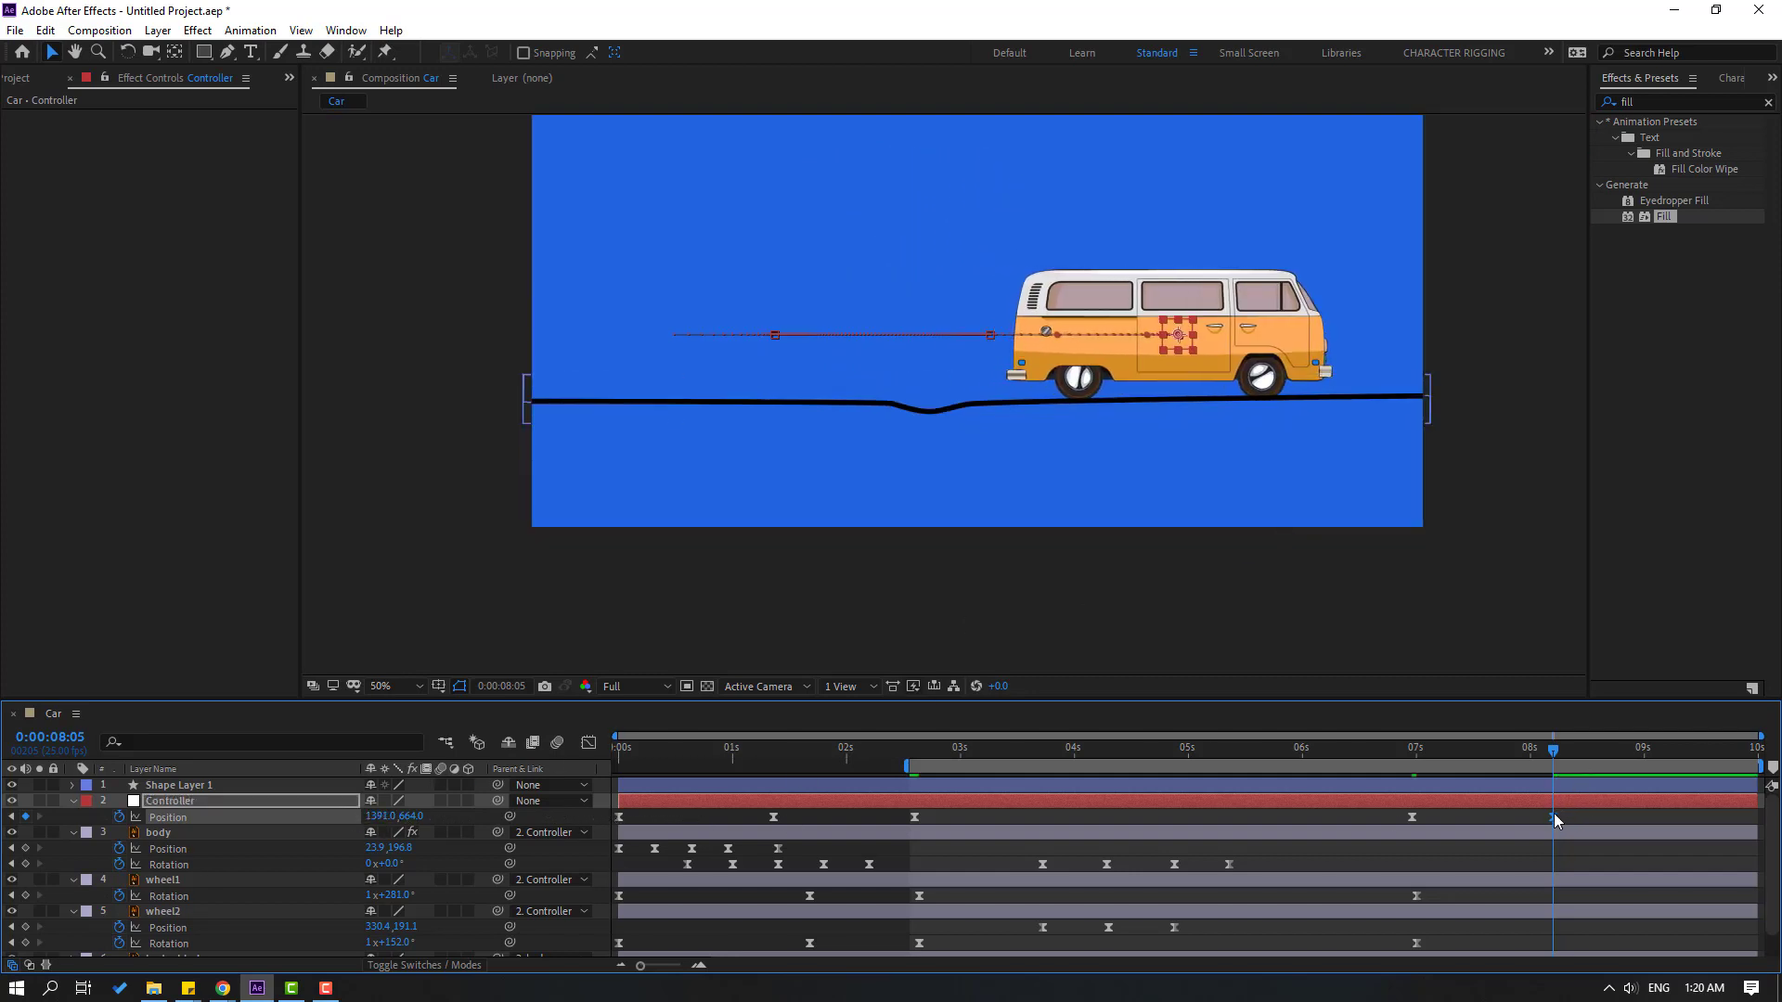
drag(1555, 818, 1743, 818)
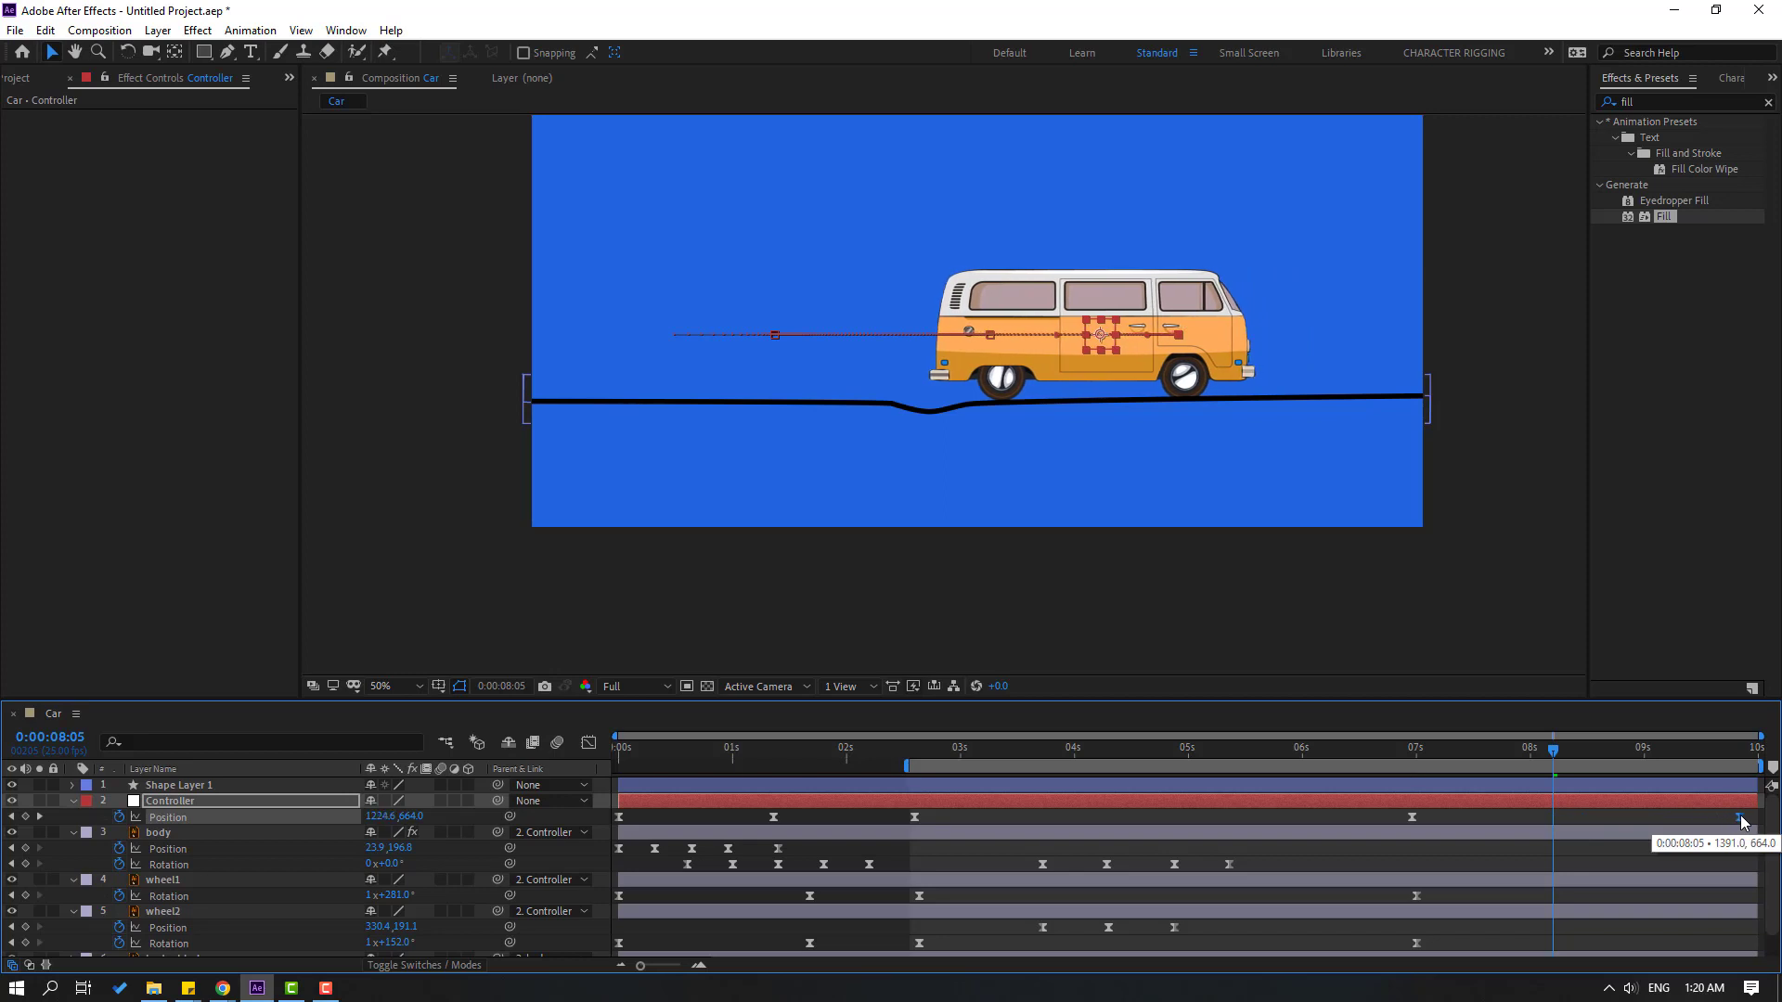
key(space)
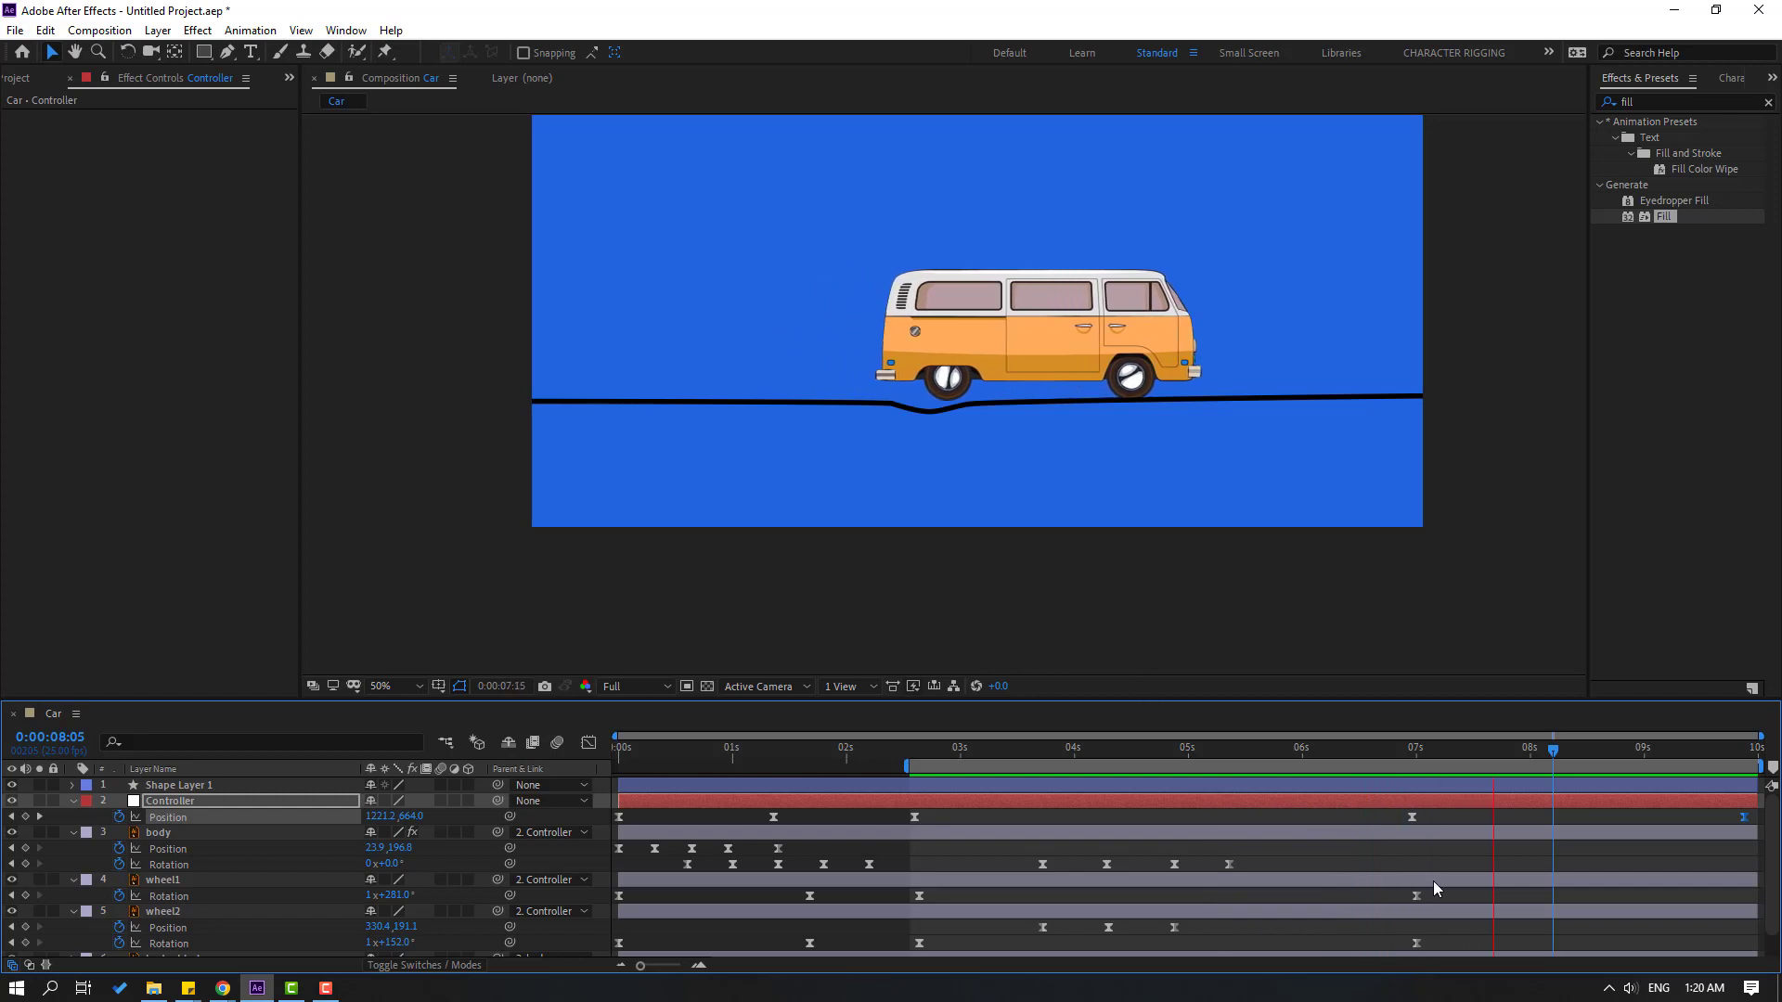
Move the Controller's Position keyframe near 7 seconds back to about 0:00:06:13 and preview the motion
click(1398, 823)
drag(1407, 826, 1365, 831)
click(1304, 764)
key(space)
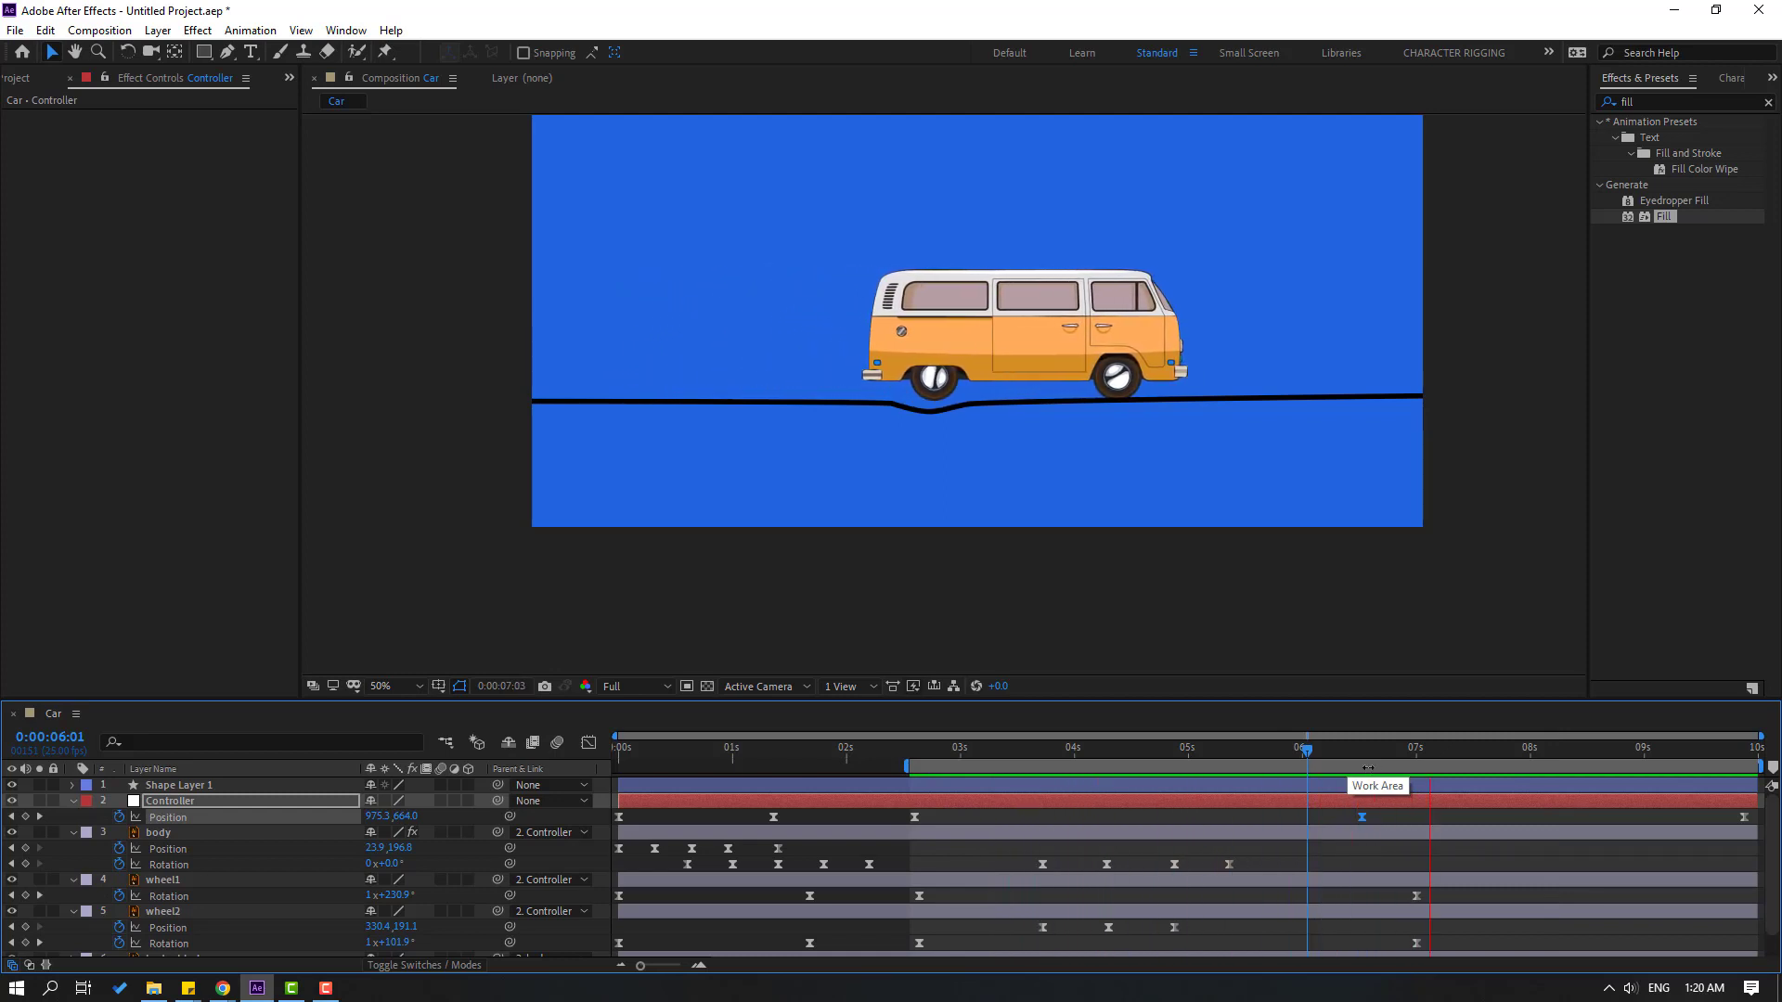
key(space)
Lengthen the outgoing ease of the Controller's 0:00:06:13 Position keyframe in the speed graph, and preview from a work area starting at about 0:00:05:10
drag(1323, 821, 1750, 838)
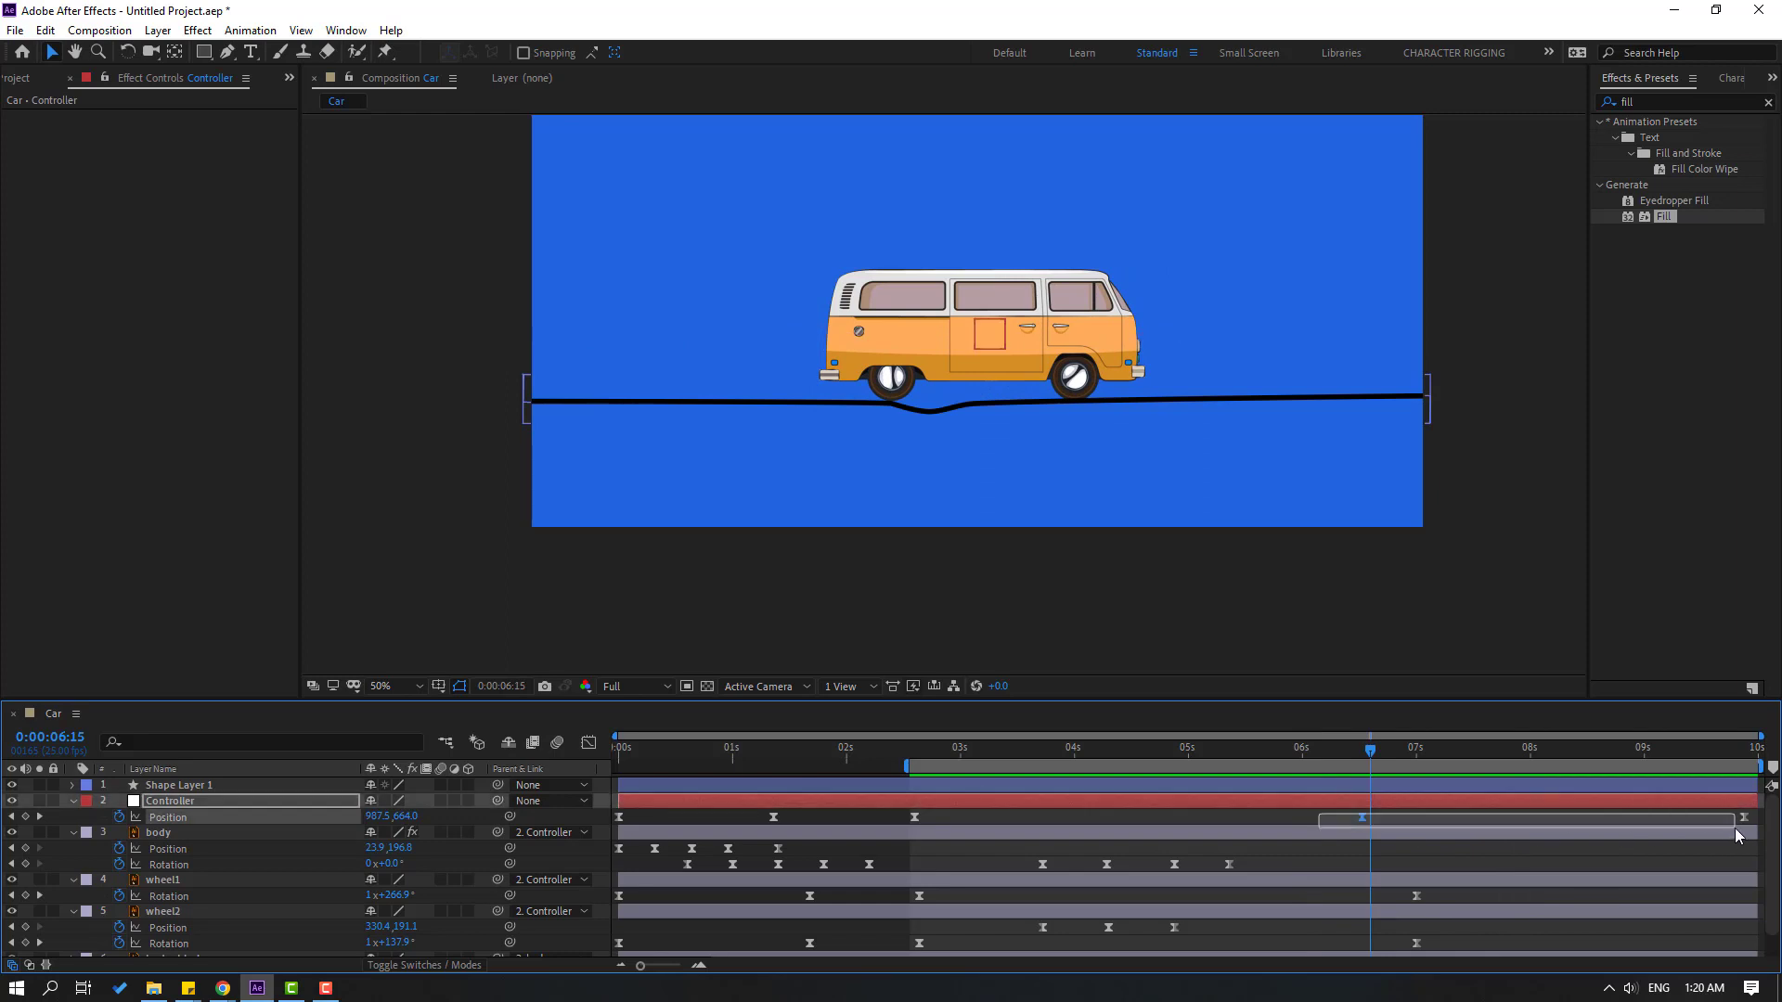
click(591, 743)
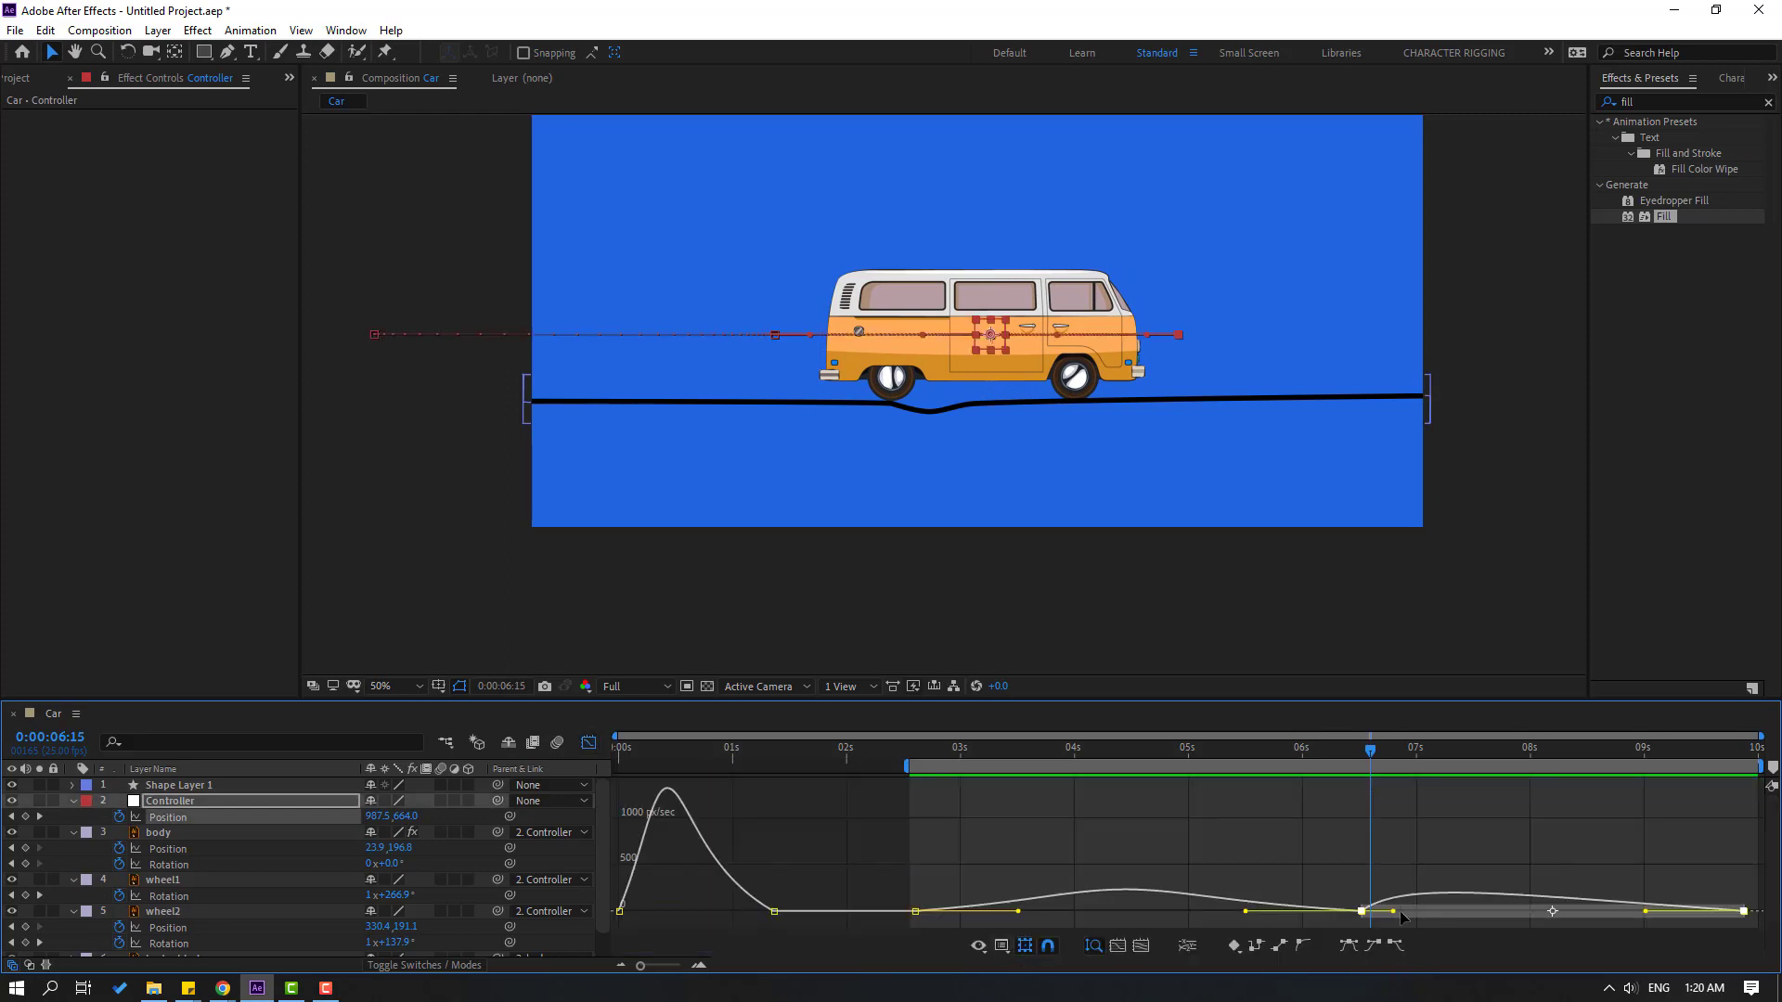
drag(1394, 913, 1493, 923)
key(space)
click(914, 766)
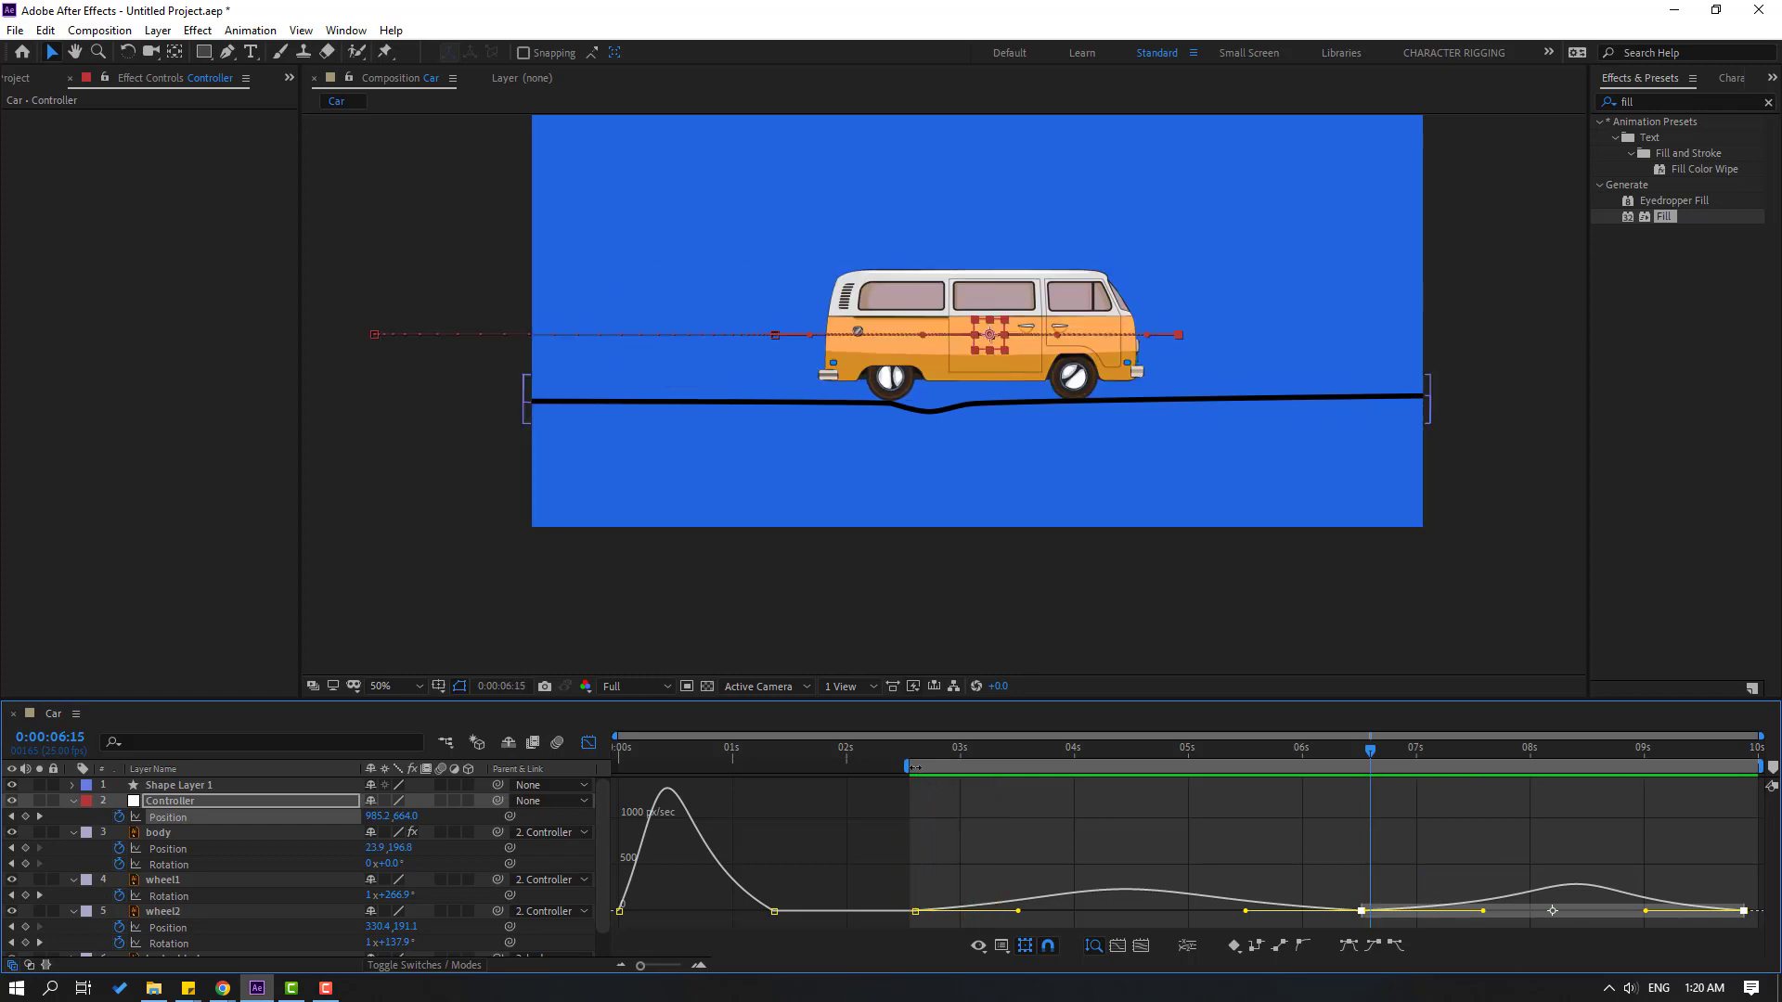
drag(906, 767, 1234, 778)
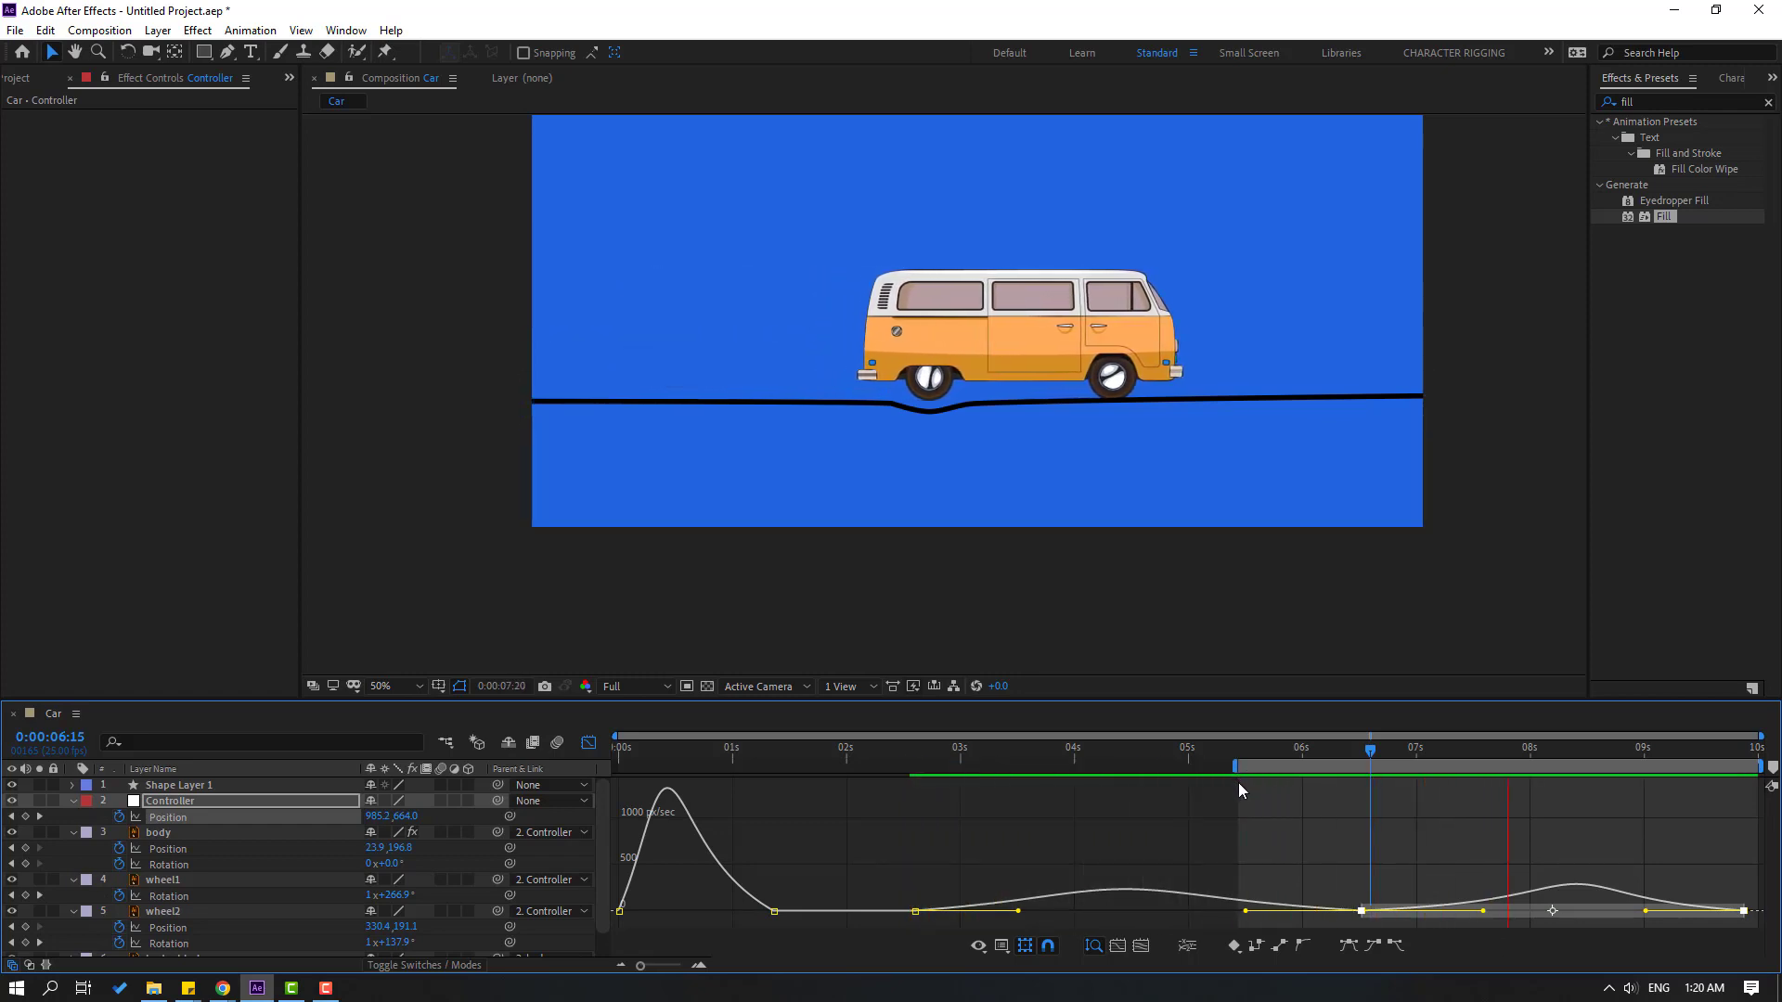
click(588, 743)
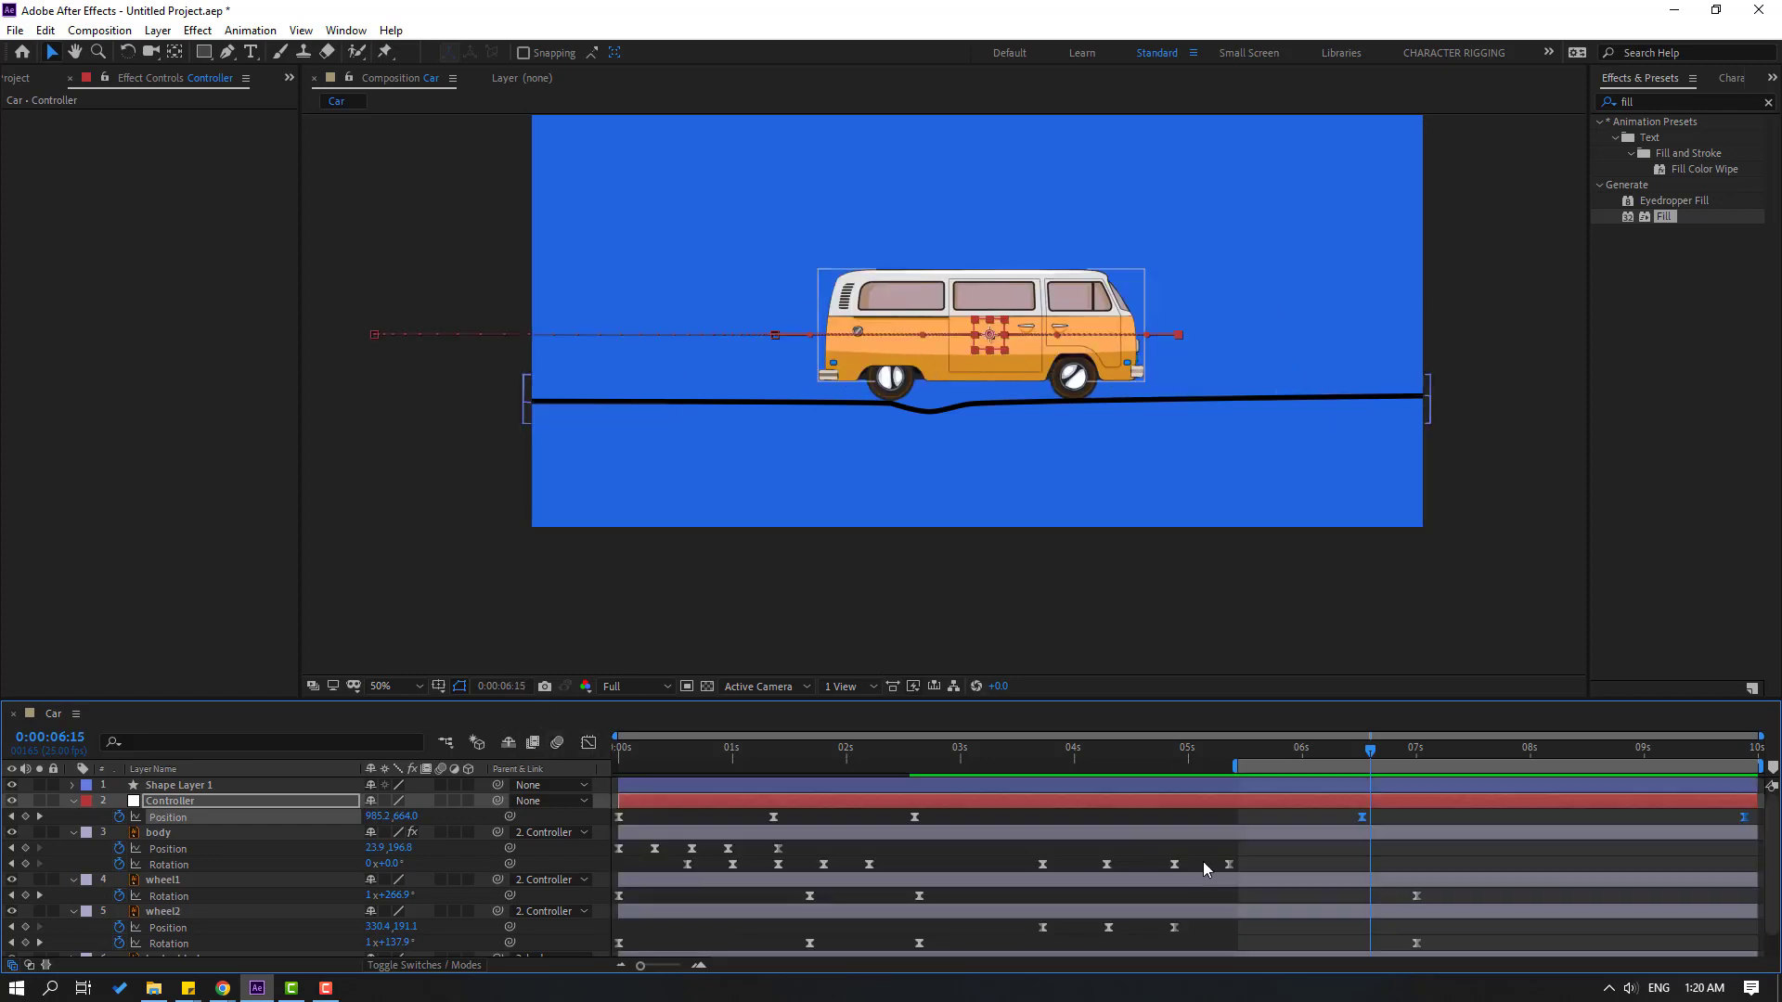
Move both wheels' last Rotation keyframes back to about 0:00:06:14, and at 0:00:09:22 keyframe wheel1 at 2x+288° and wheel2 at 2x+159°
drag(1430, 897, 1417, 944)
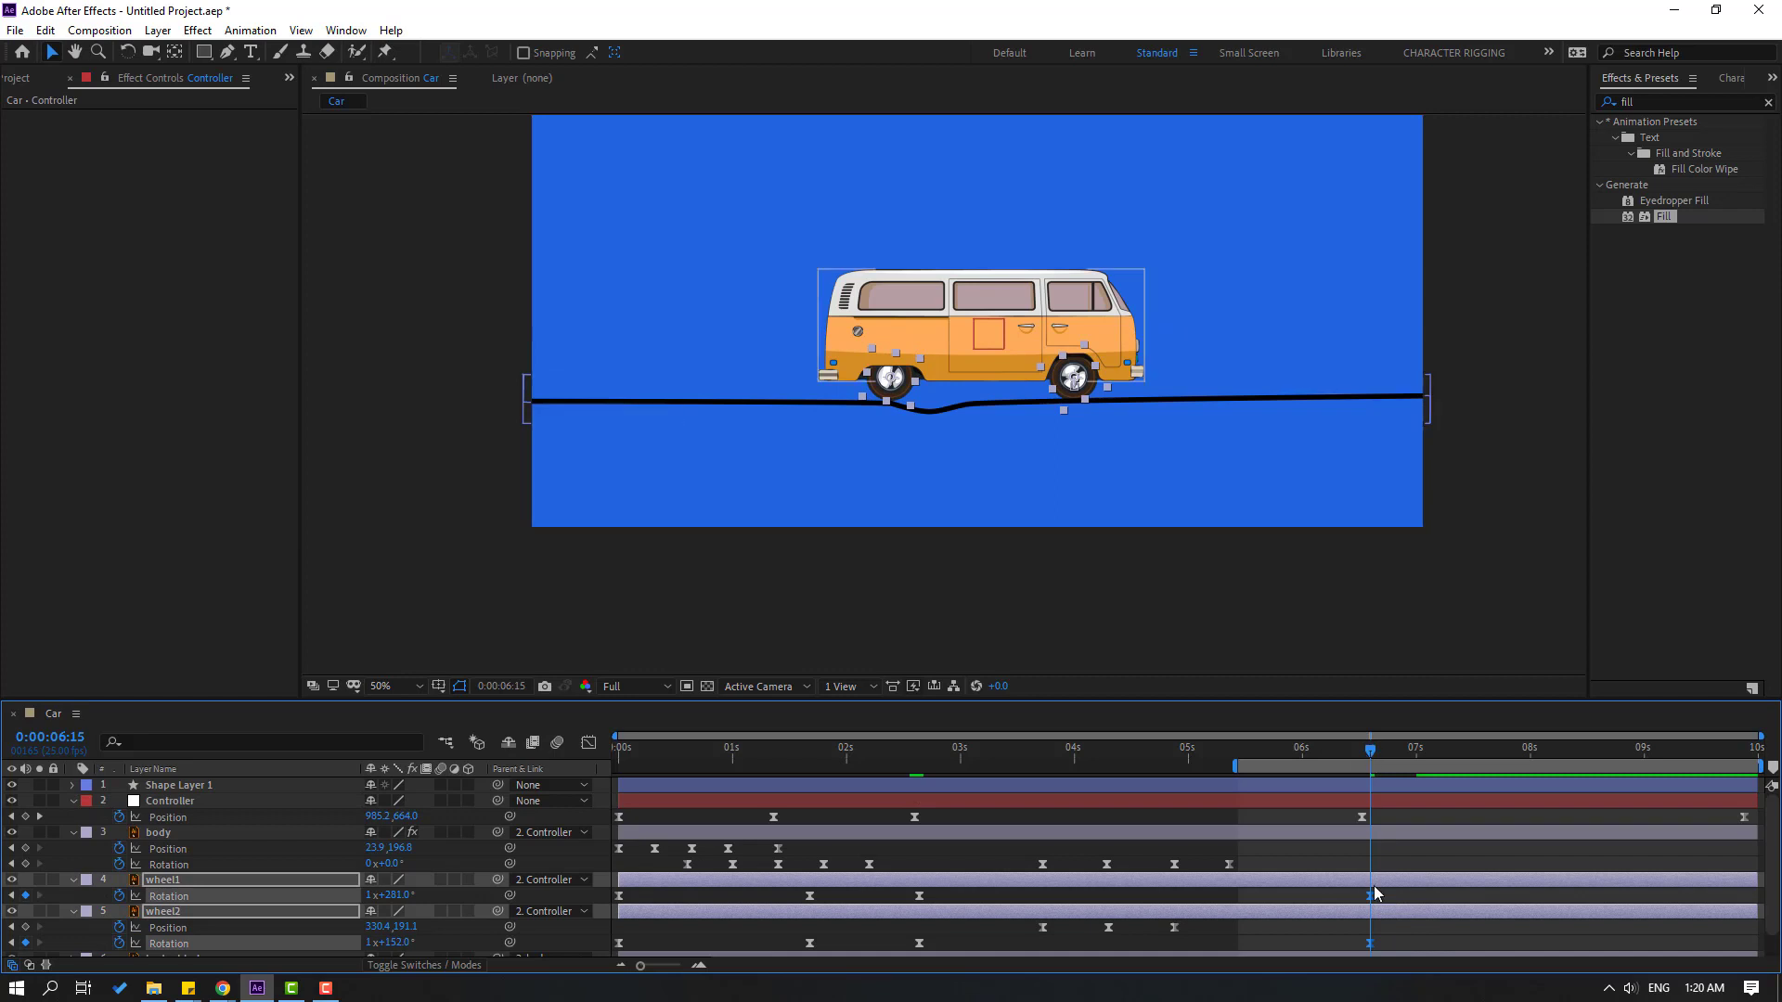
drag(1380, 755, 1753, 772)
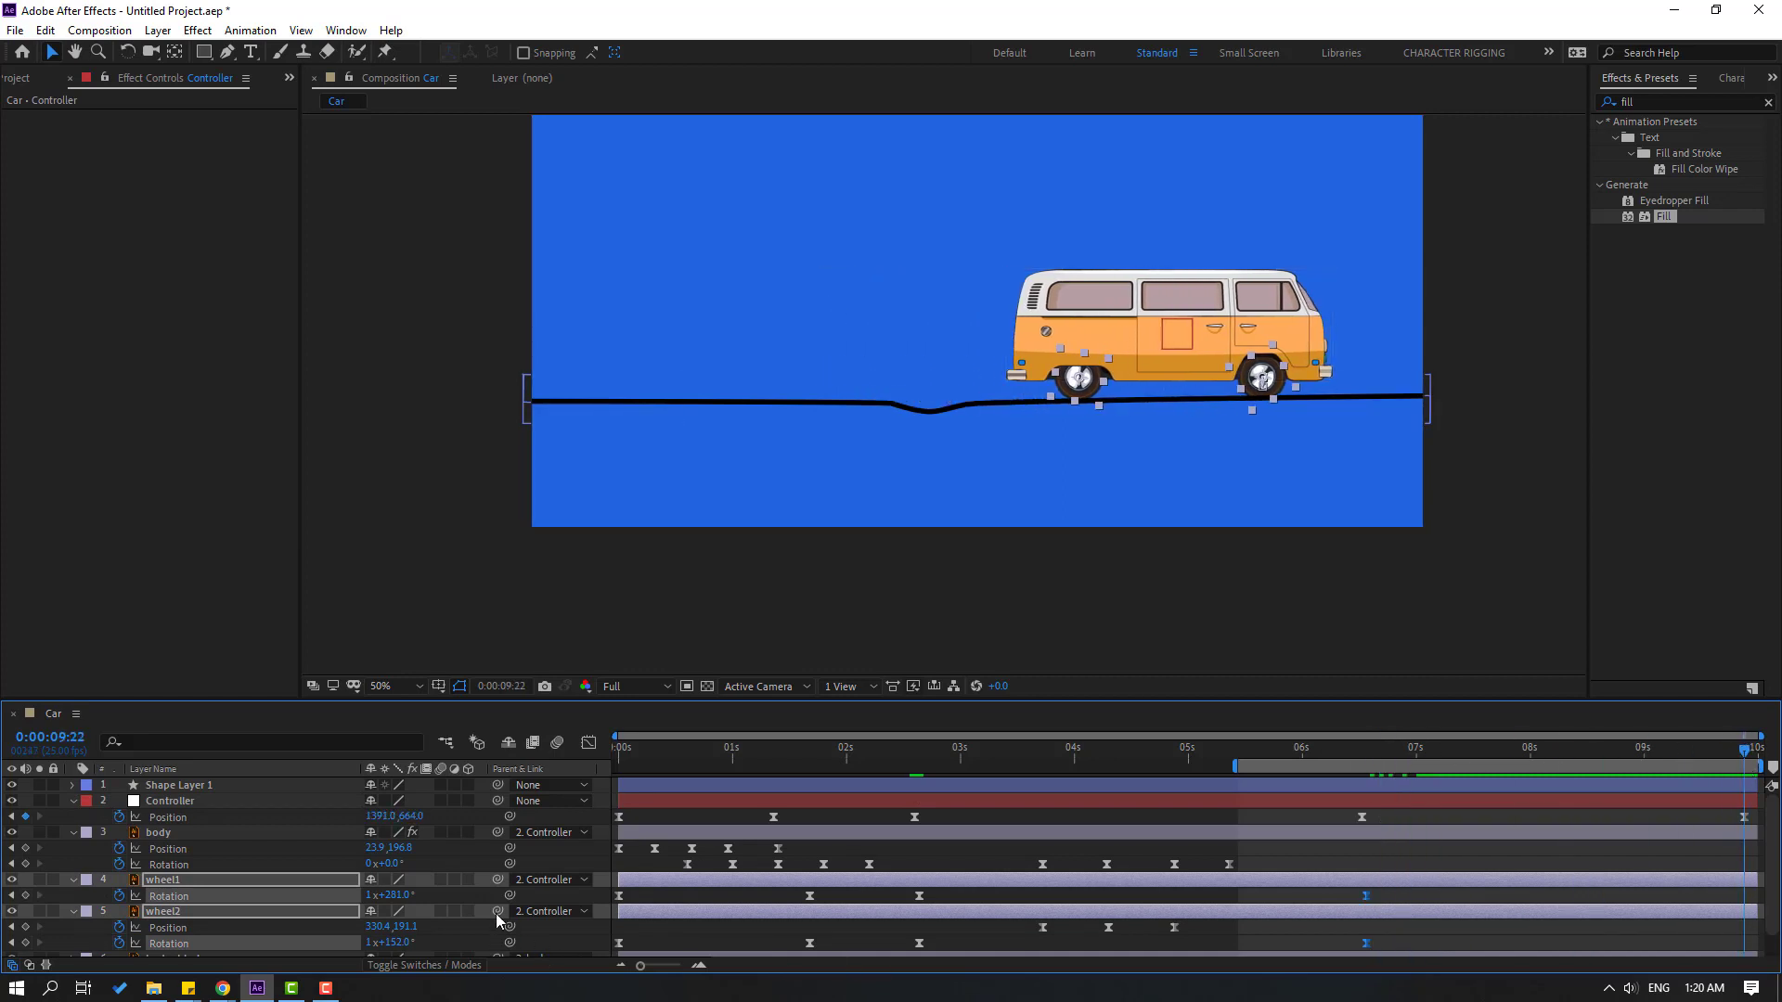
click(1508, 892)
click(1490, 879)
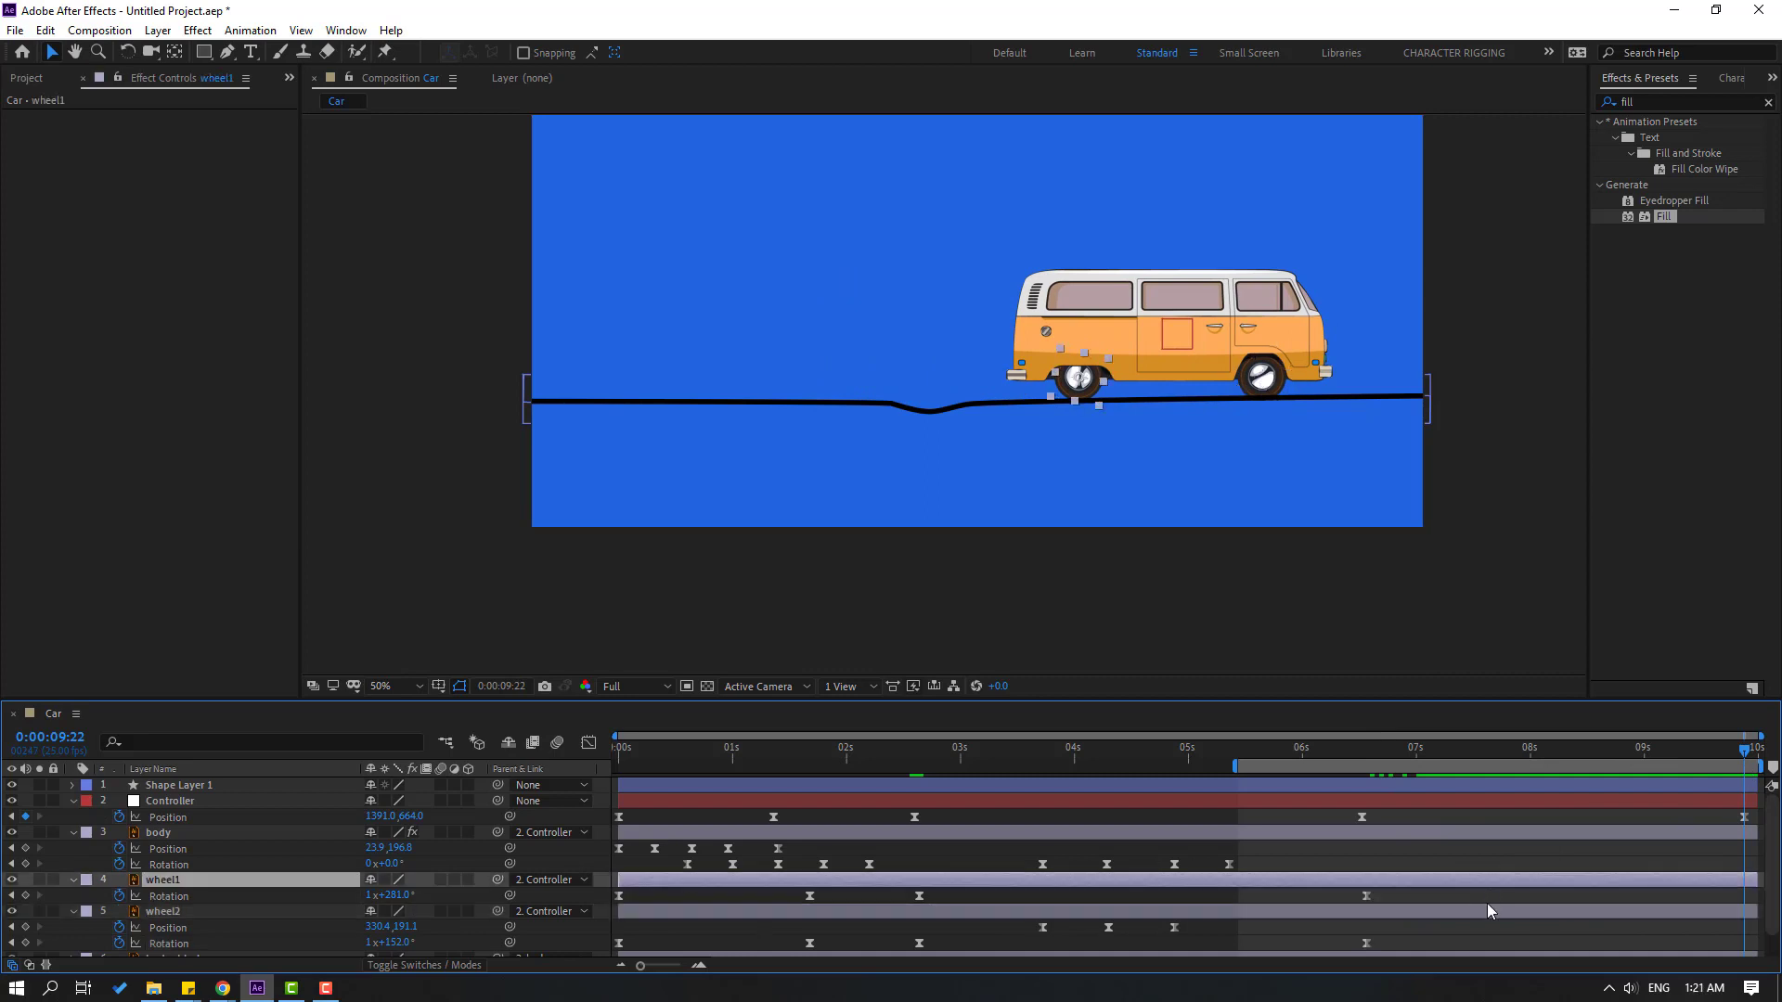
ctrl+click(1485, 910)
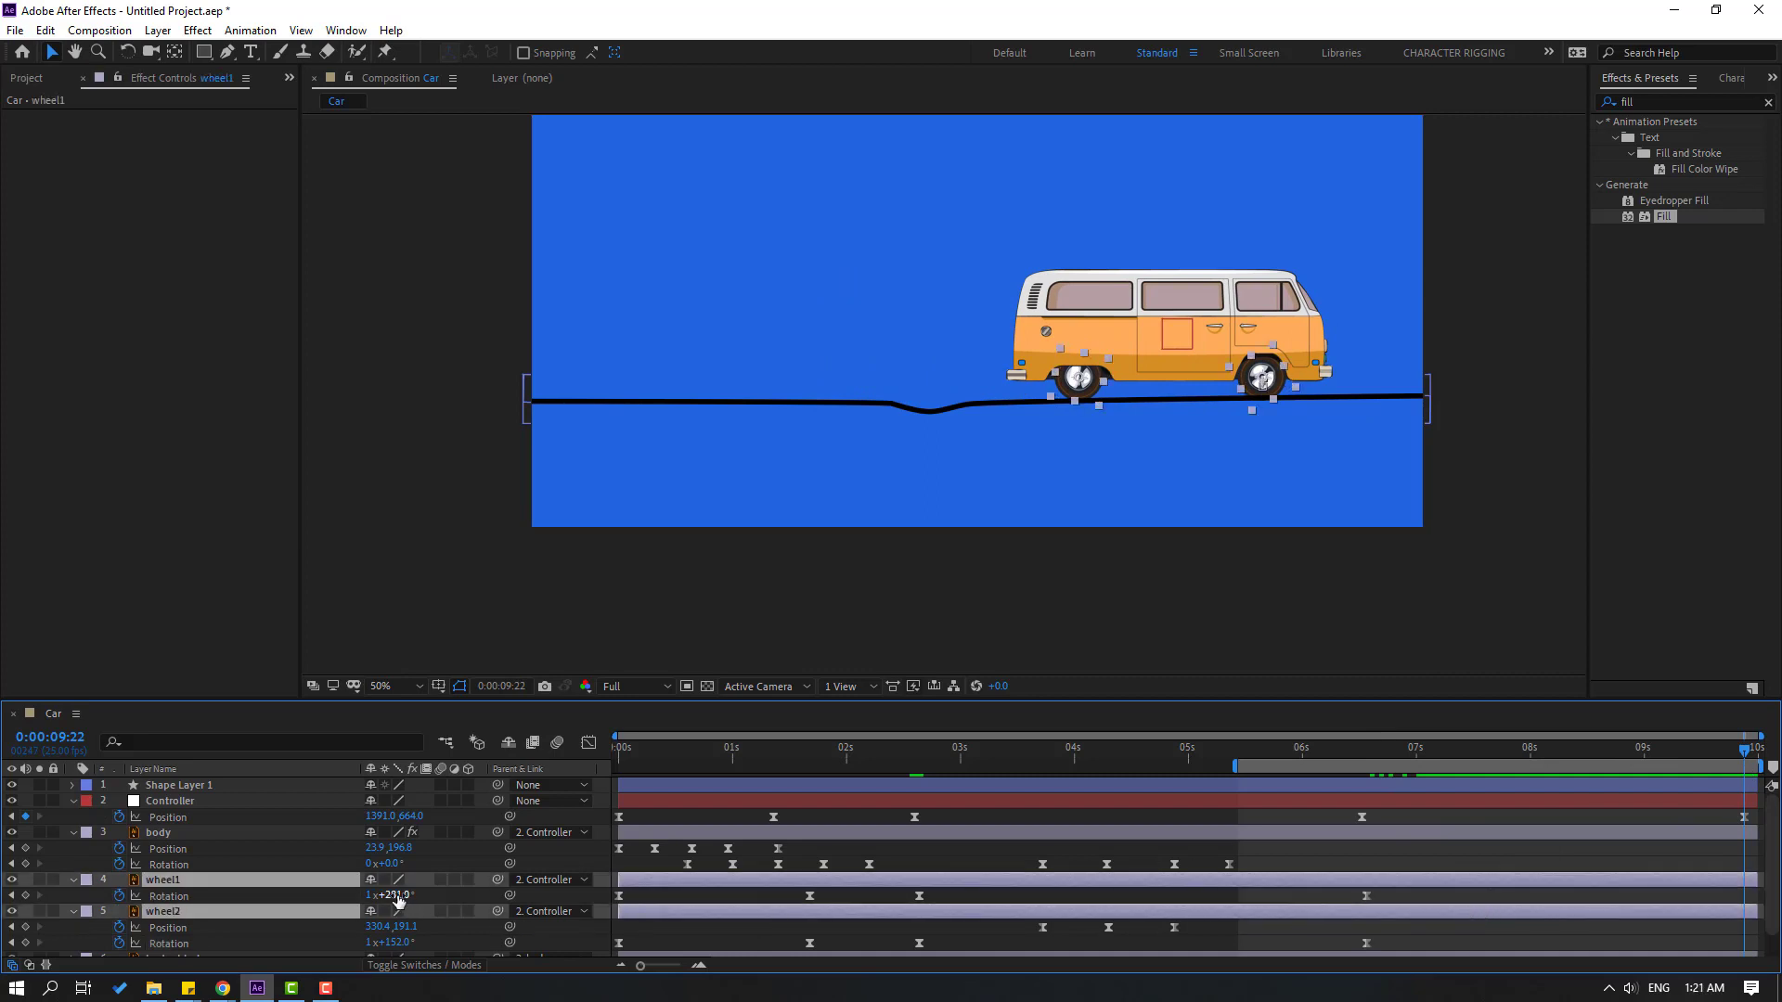
drag(399, 898, 979, 863)
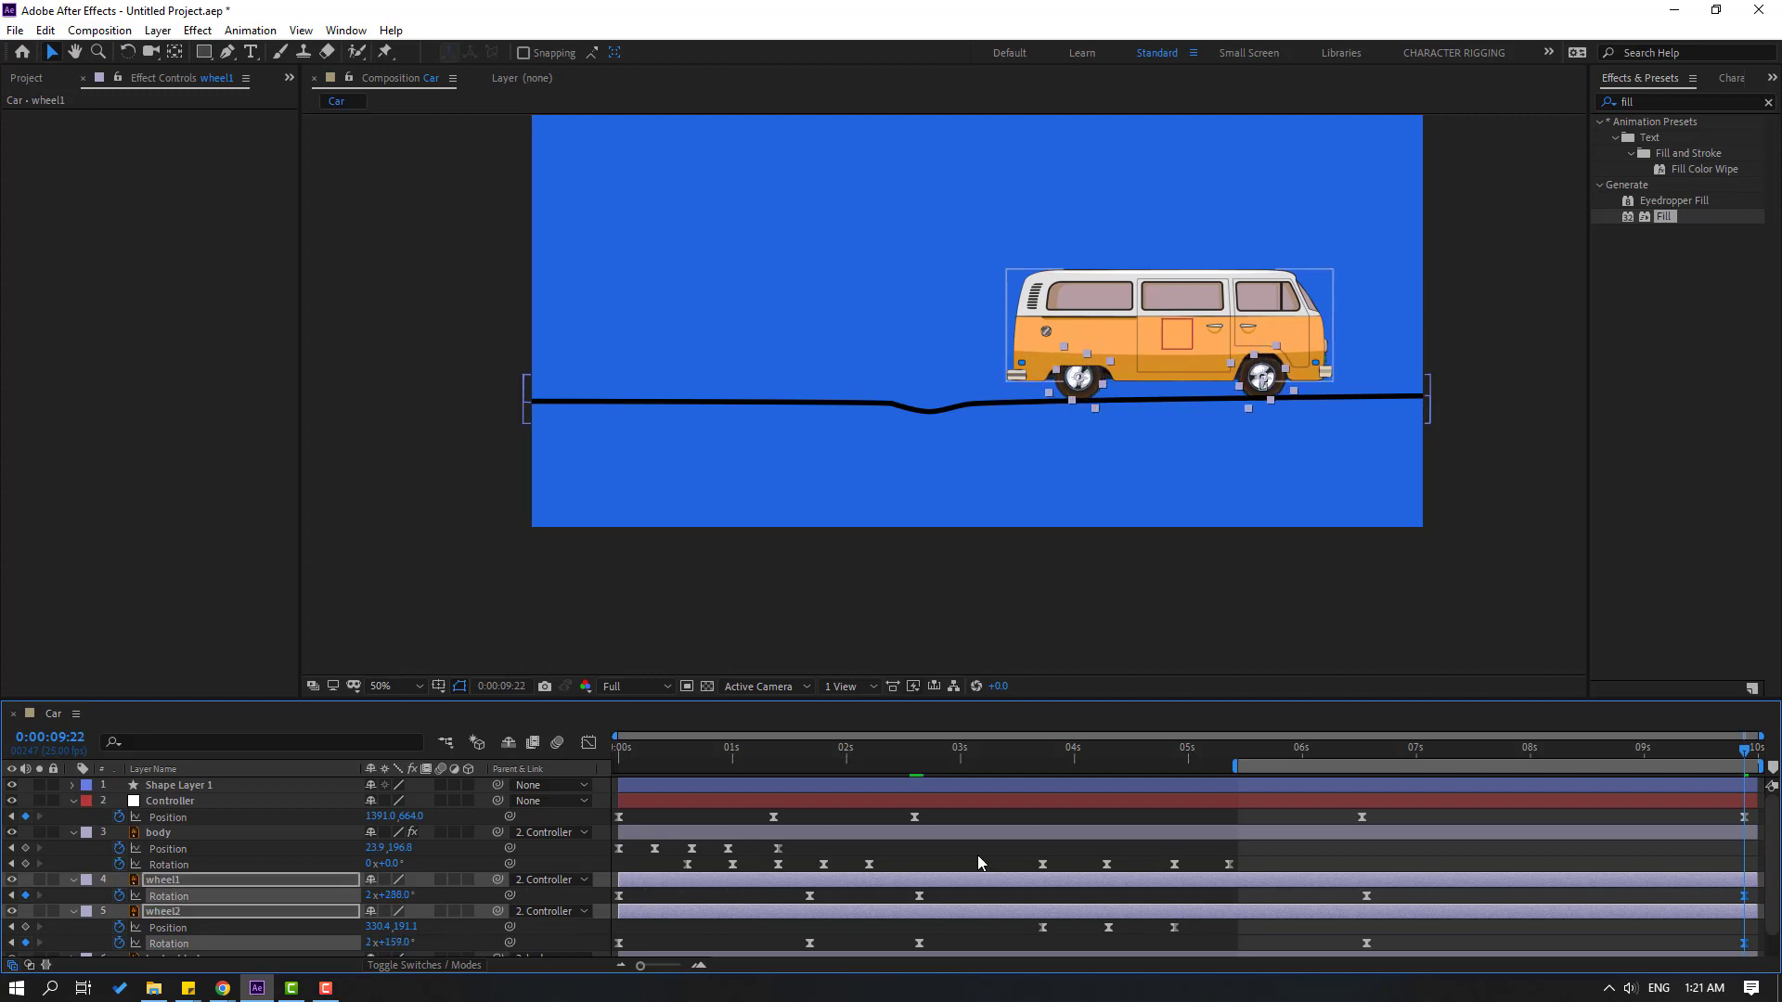
key(space)
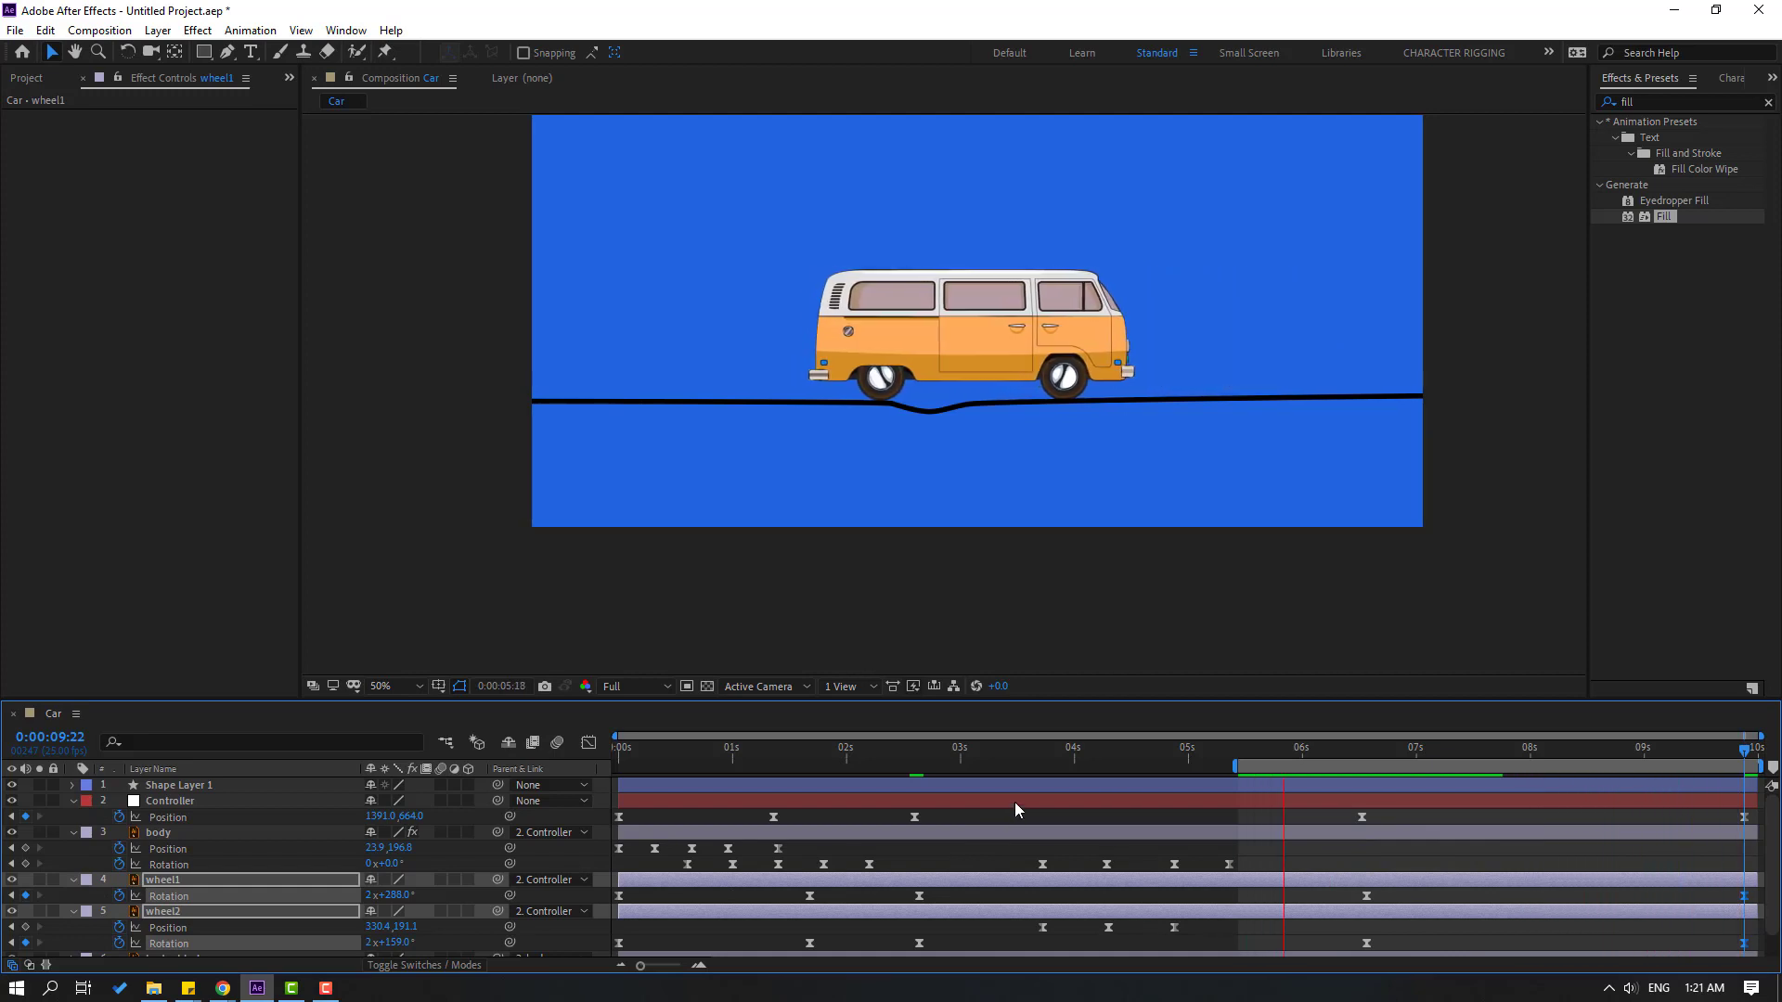
key(space)
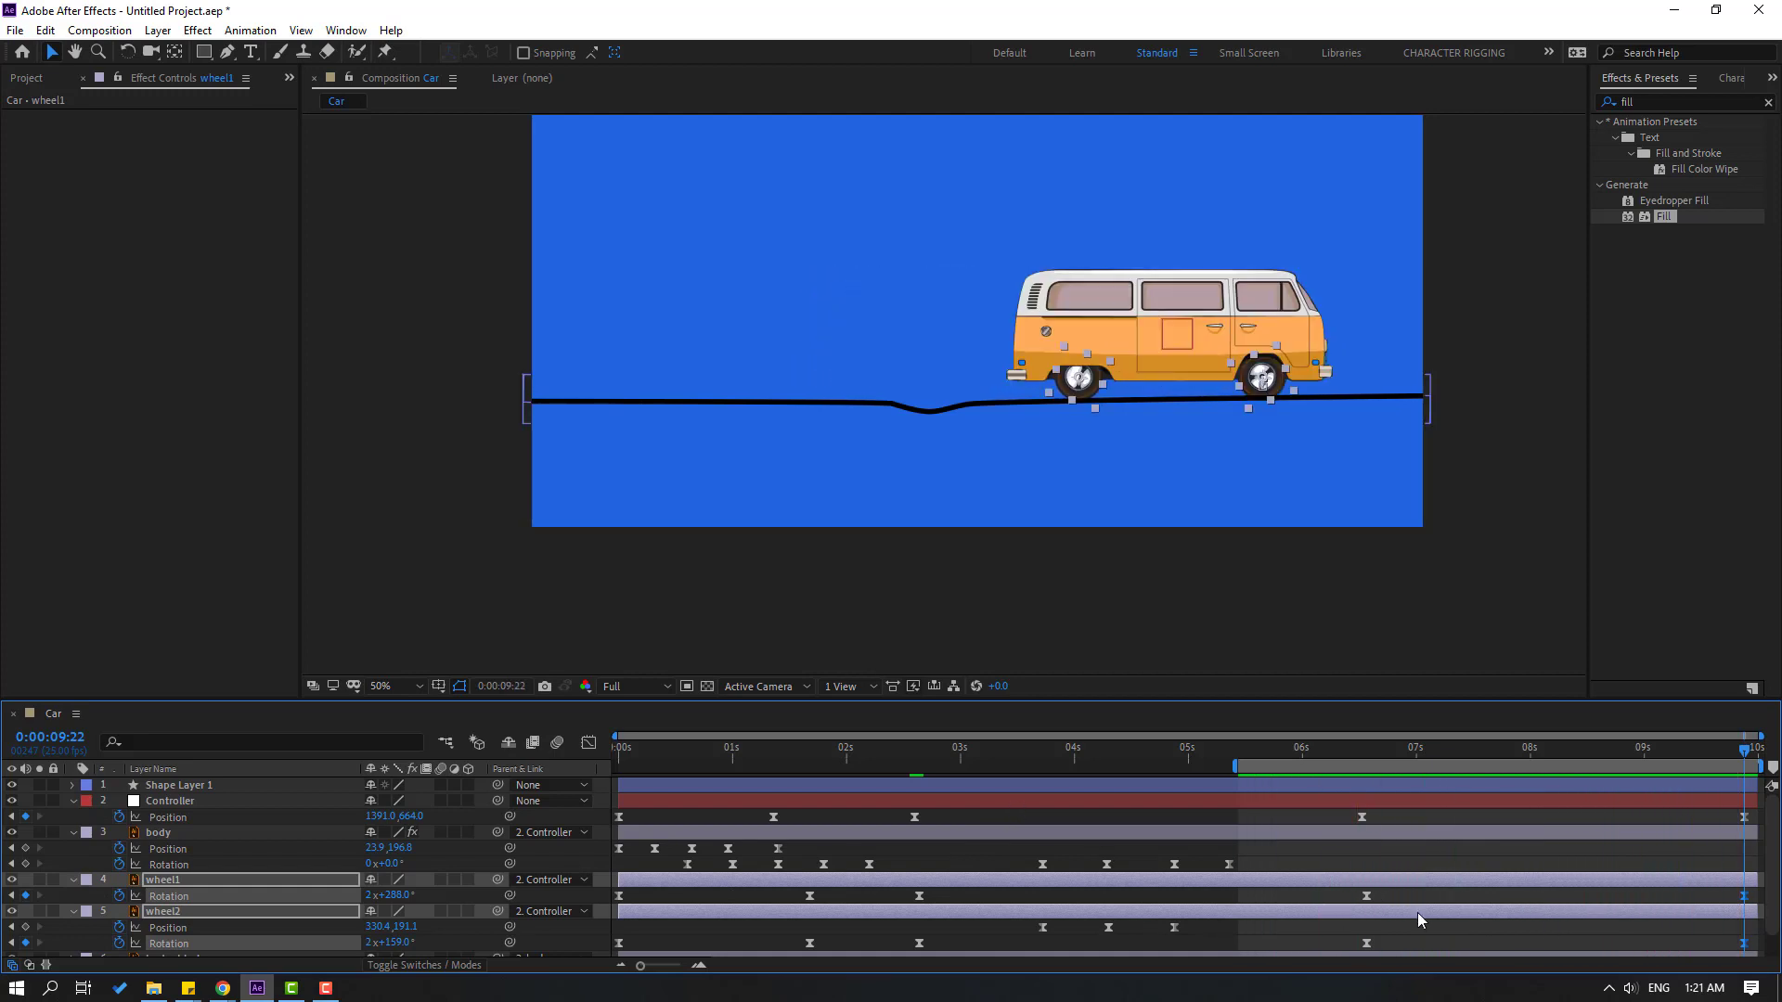
In the speed graph, lengthen the outgoing ease of both wheels' Rotation keyframes at about 0:00:06:14 to about one second, and preview the spin
drag(1349, 896, 1552, 933)
drag(1698, 945, 1738, 954)
click(591, 744)
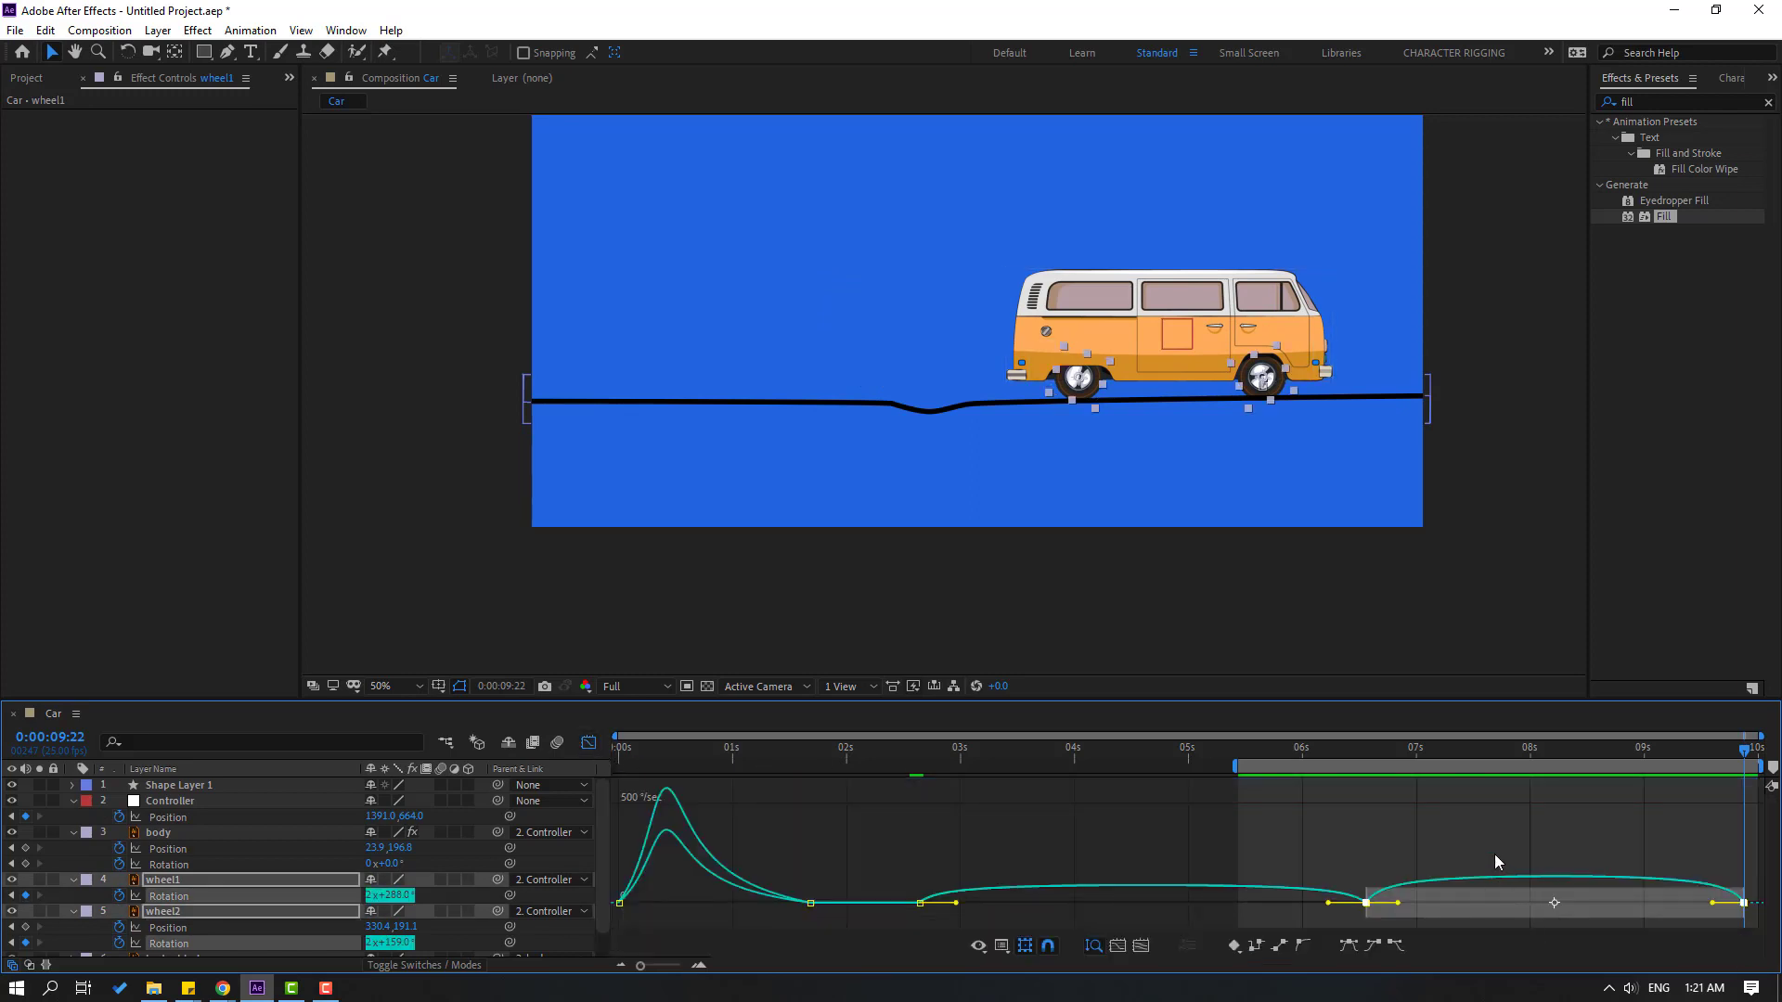
key(equal)
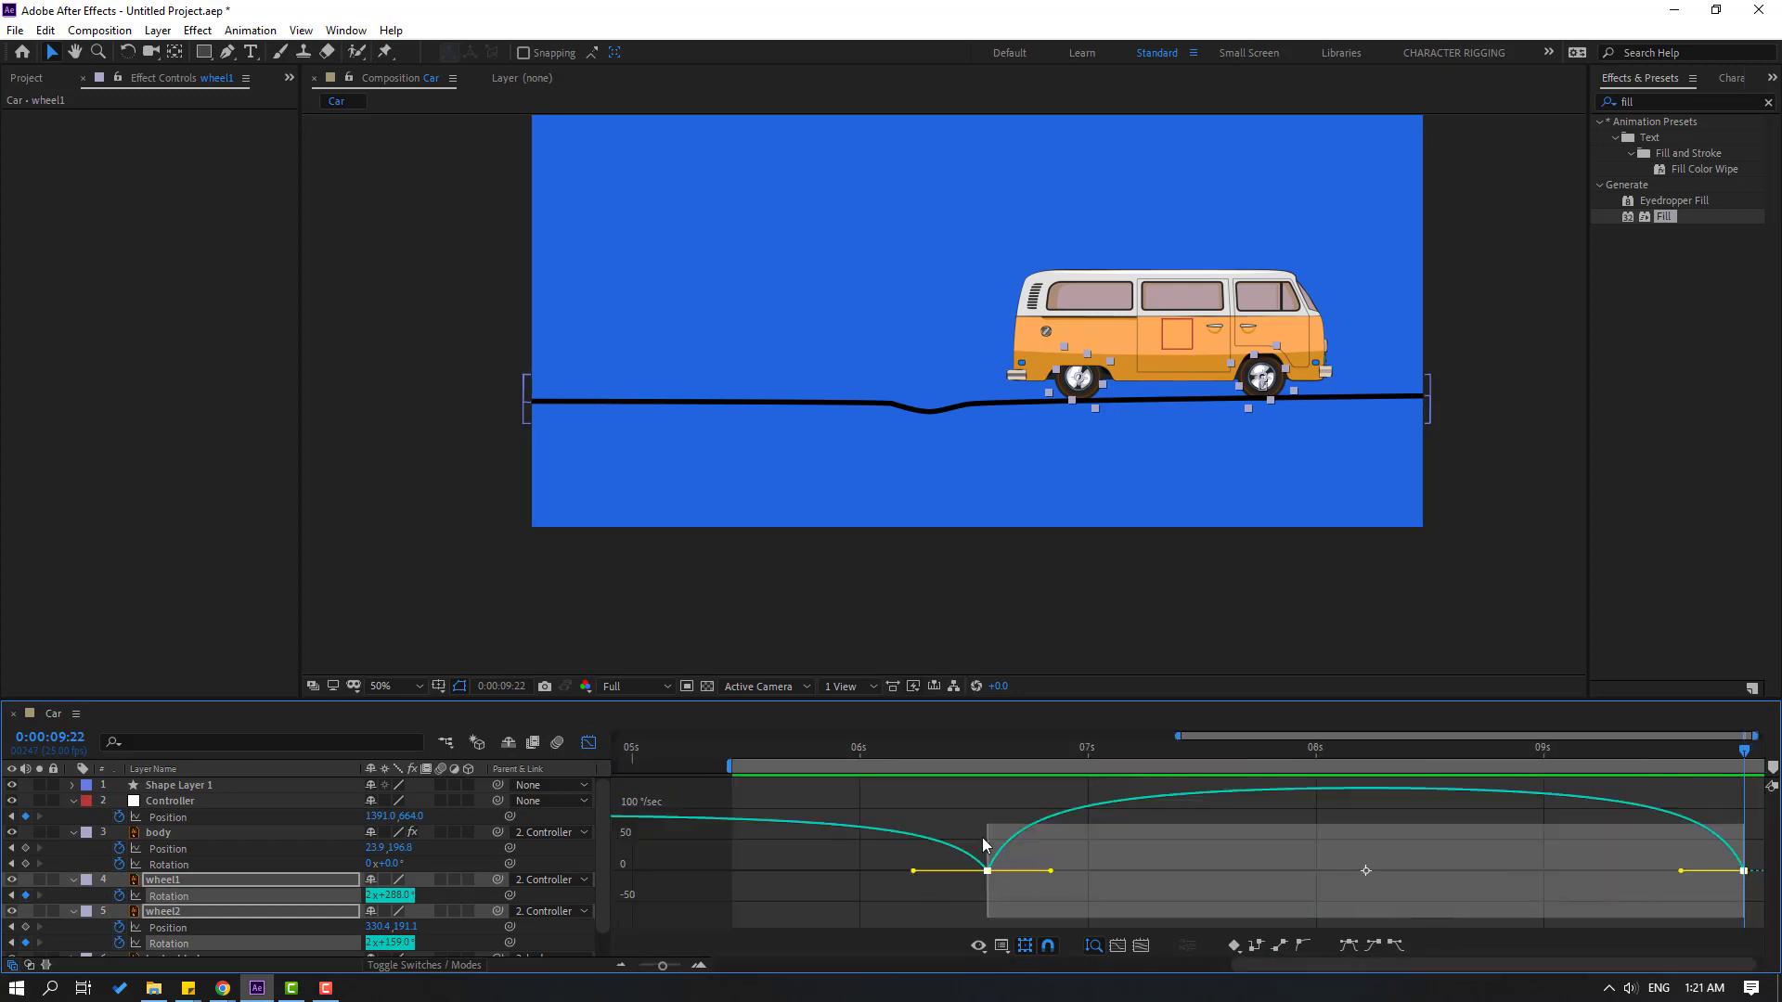
click(950, 815)
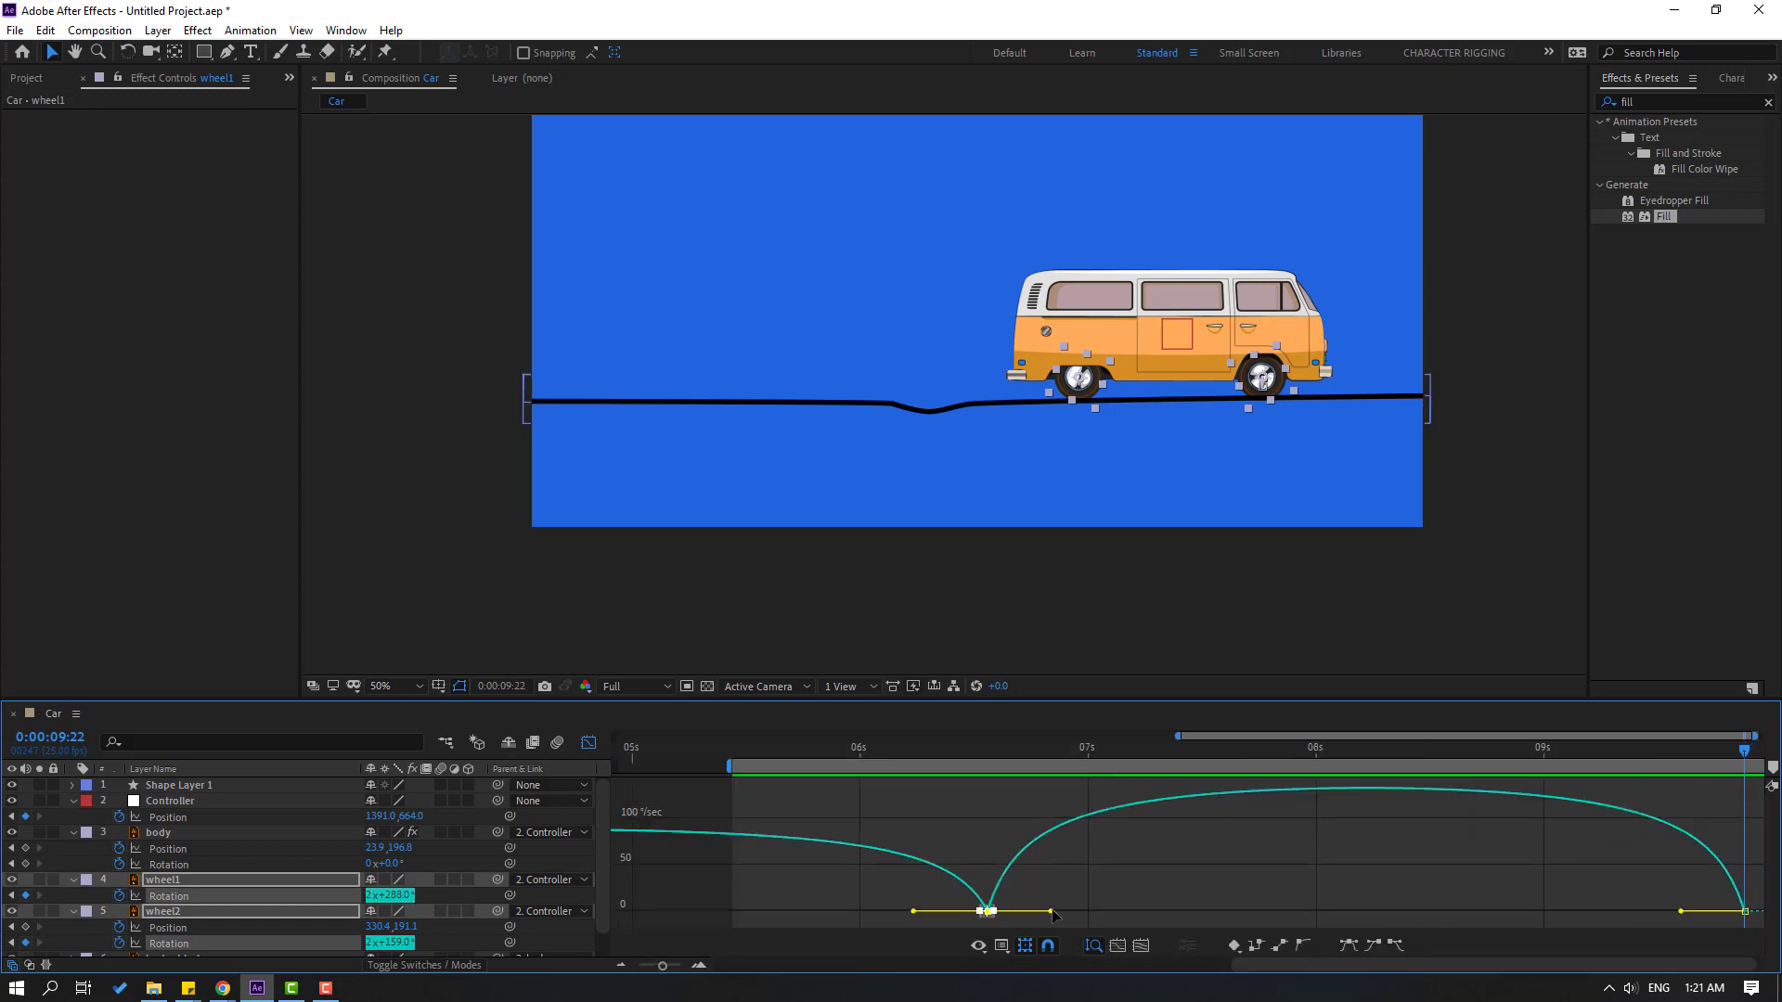
drag(1054, 914, 1218, 915)
key(minus)
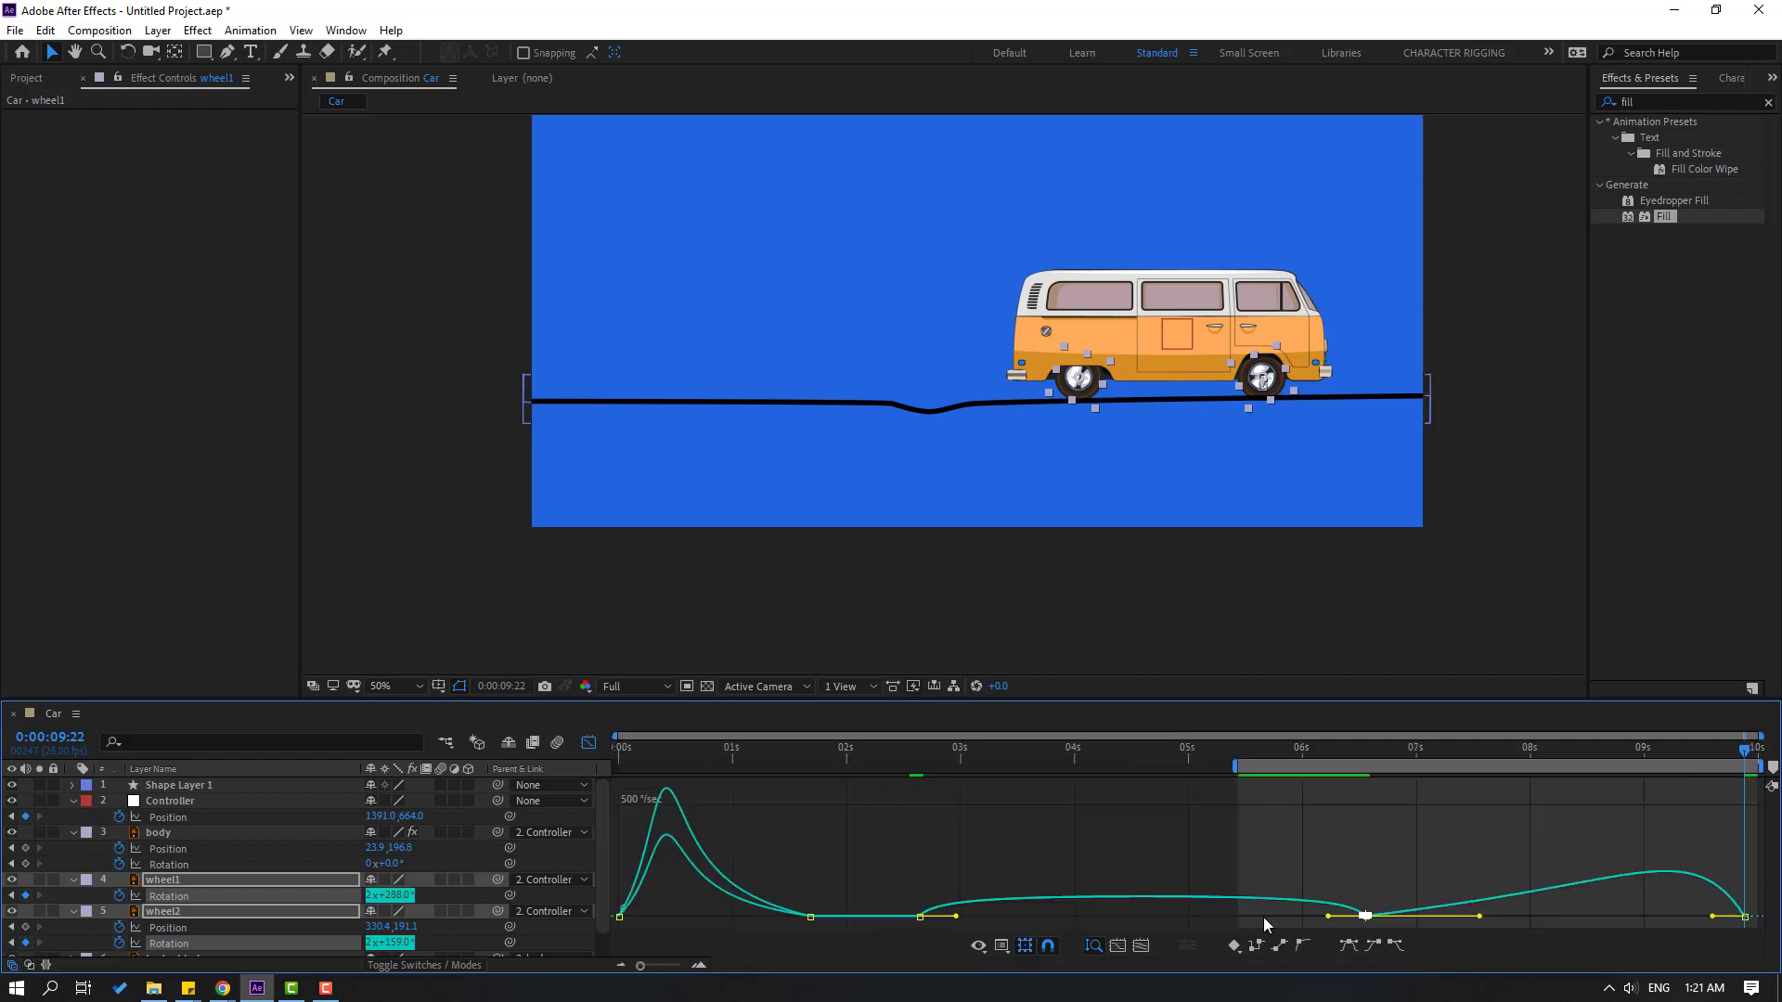
key(space)
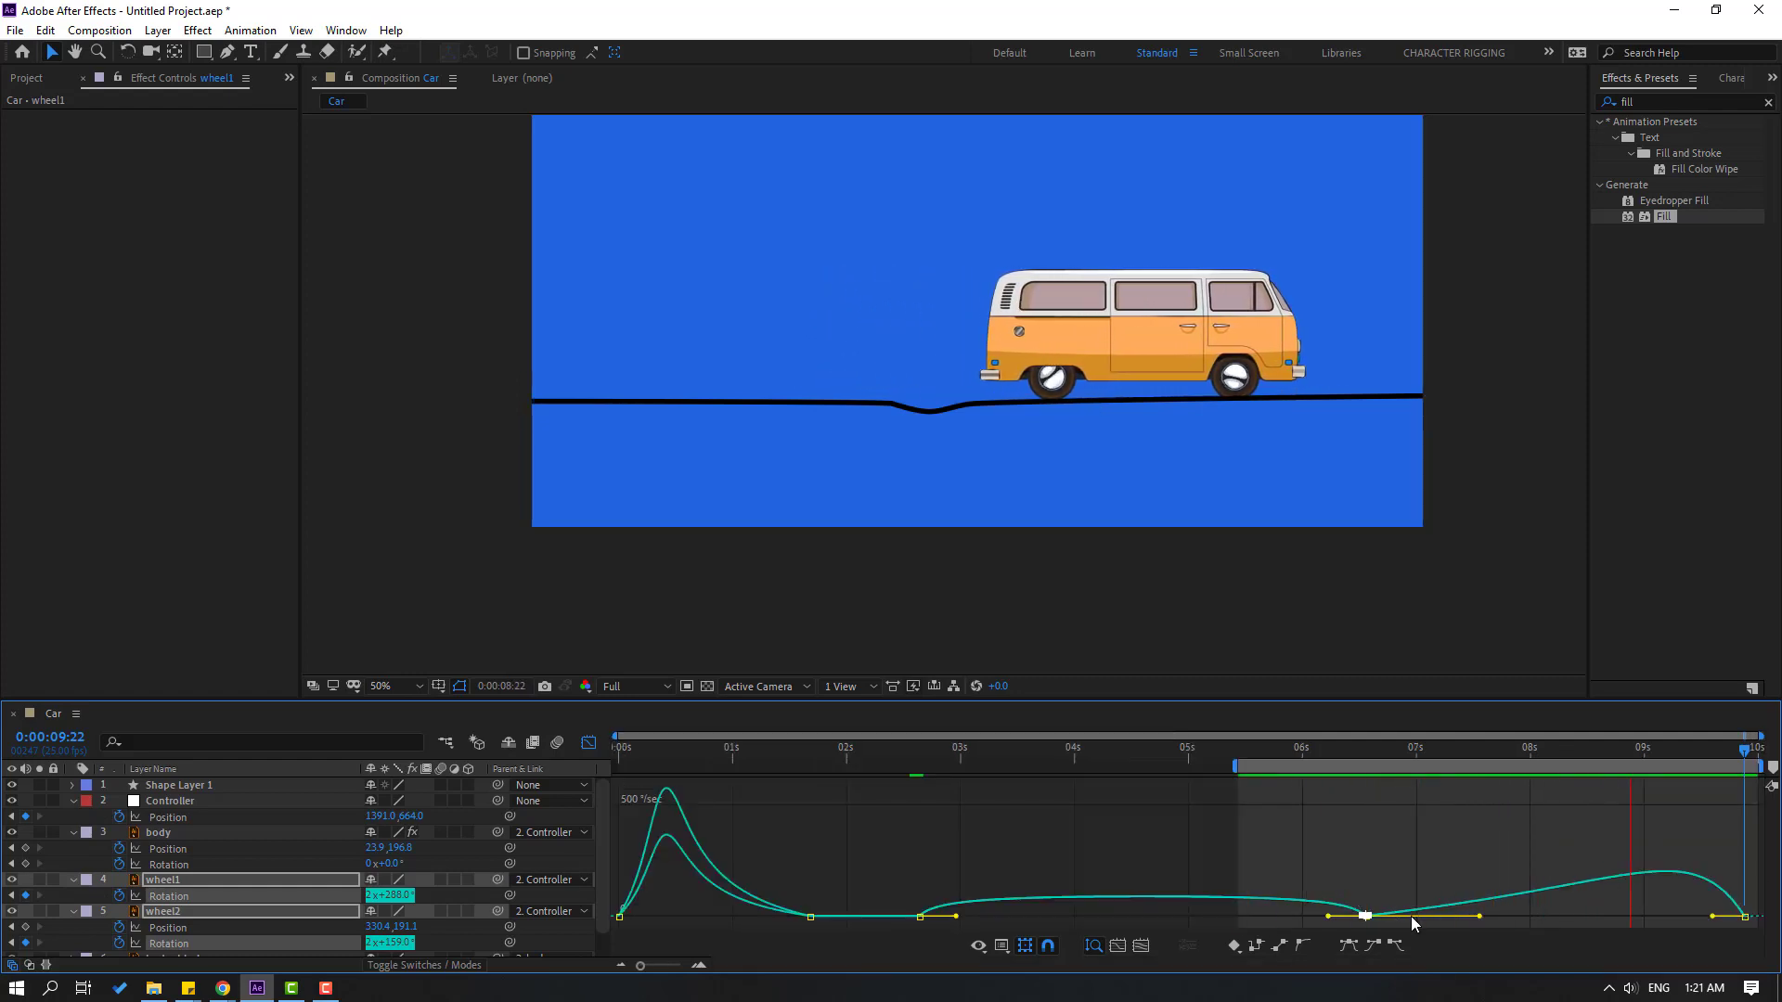
Keyframe wheel1's Position at about 0:00:07:04, and lower the wheel into the dip with Y 221.3 at 0:00:07:20
key(space)
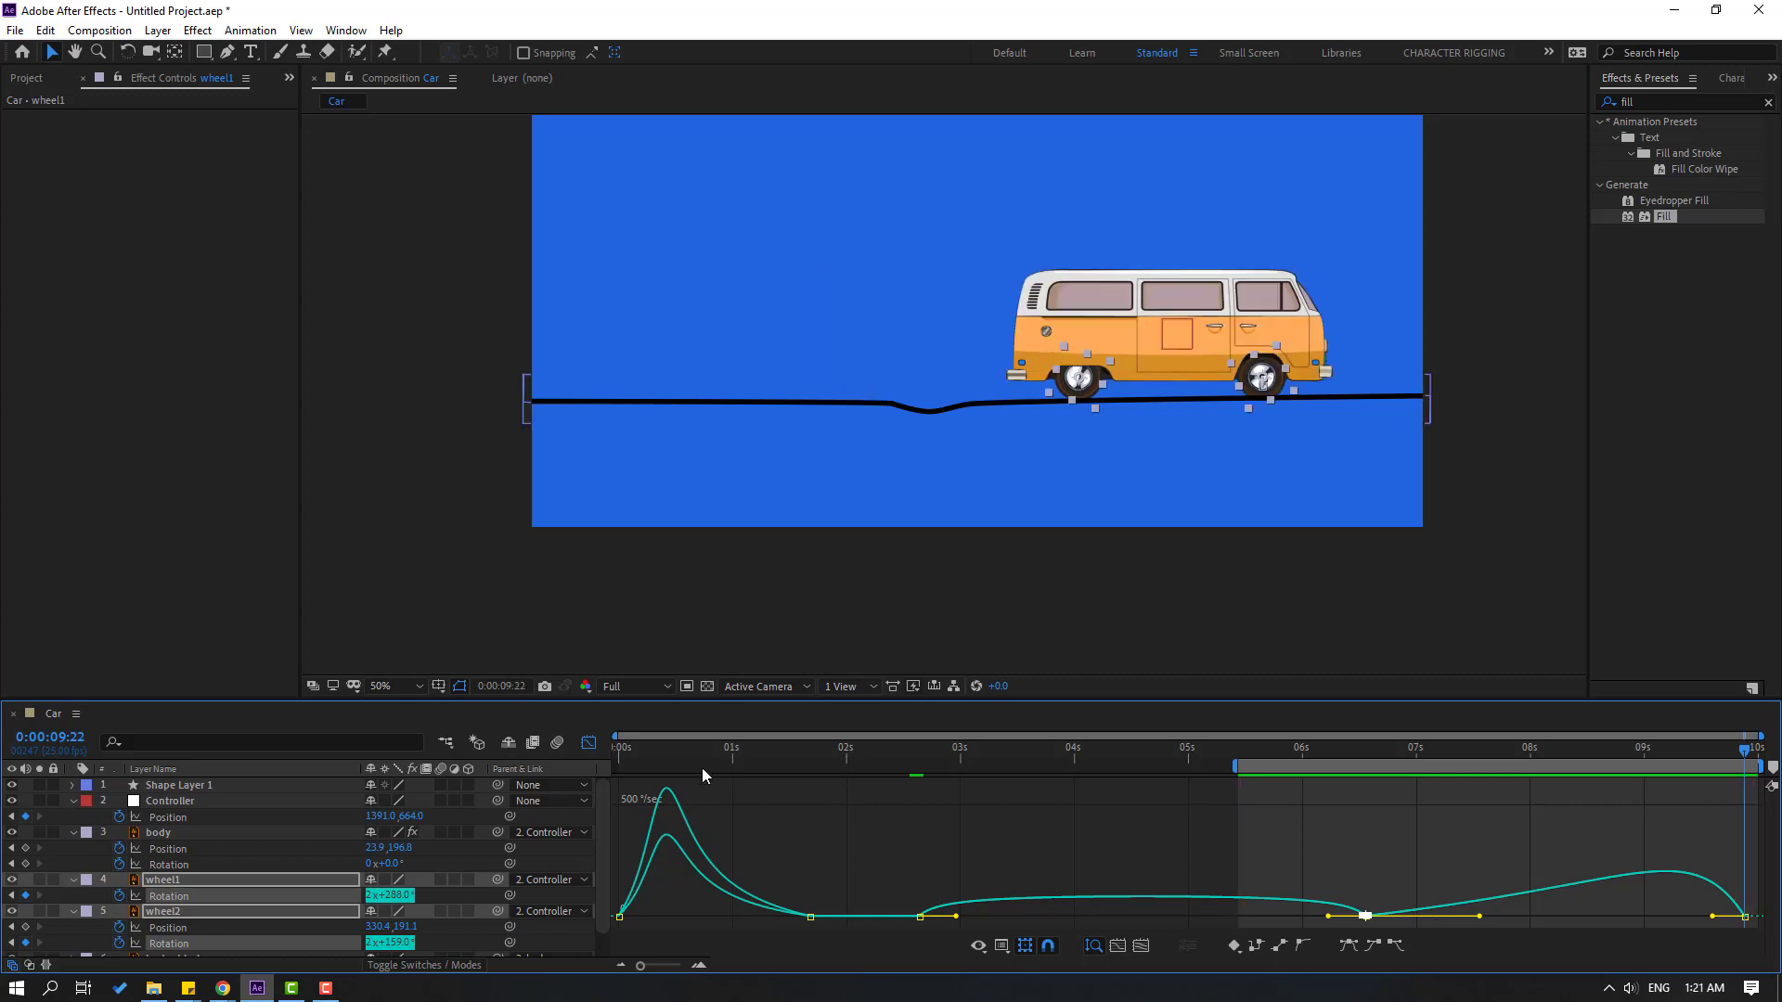
click(594, 744)
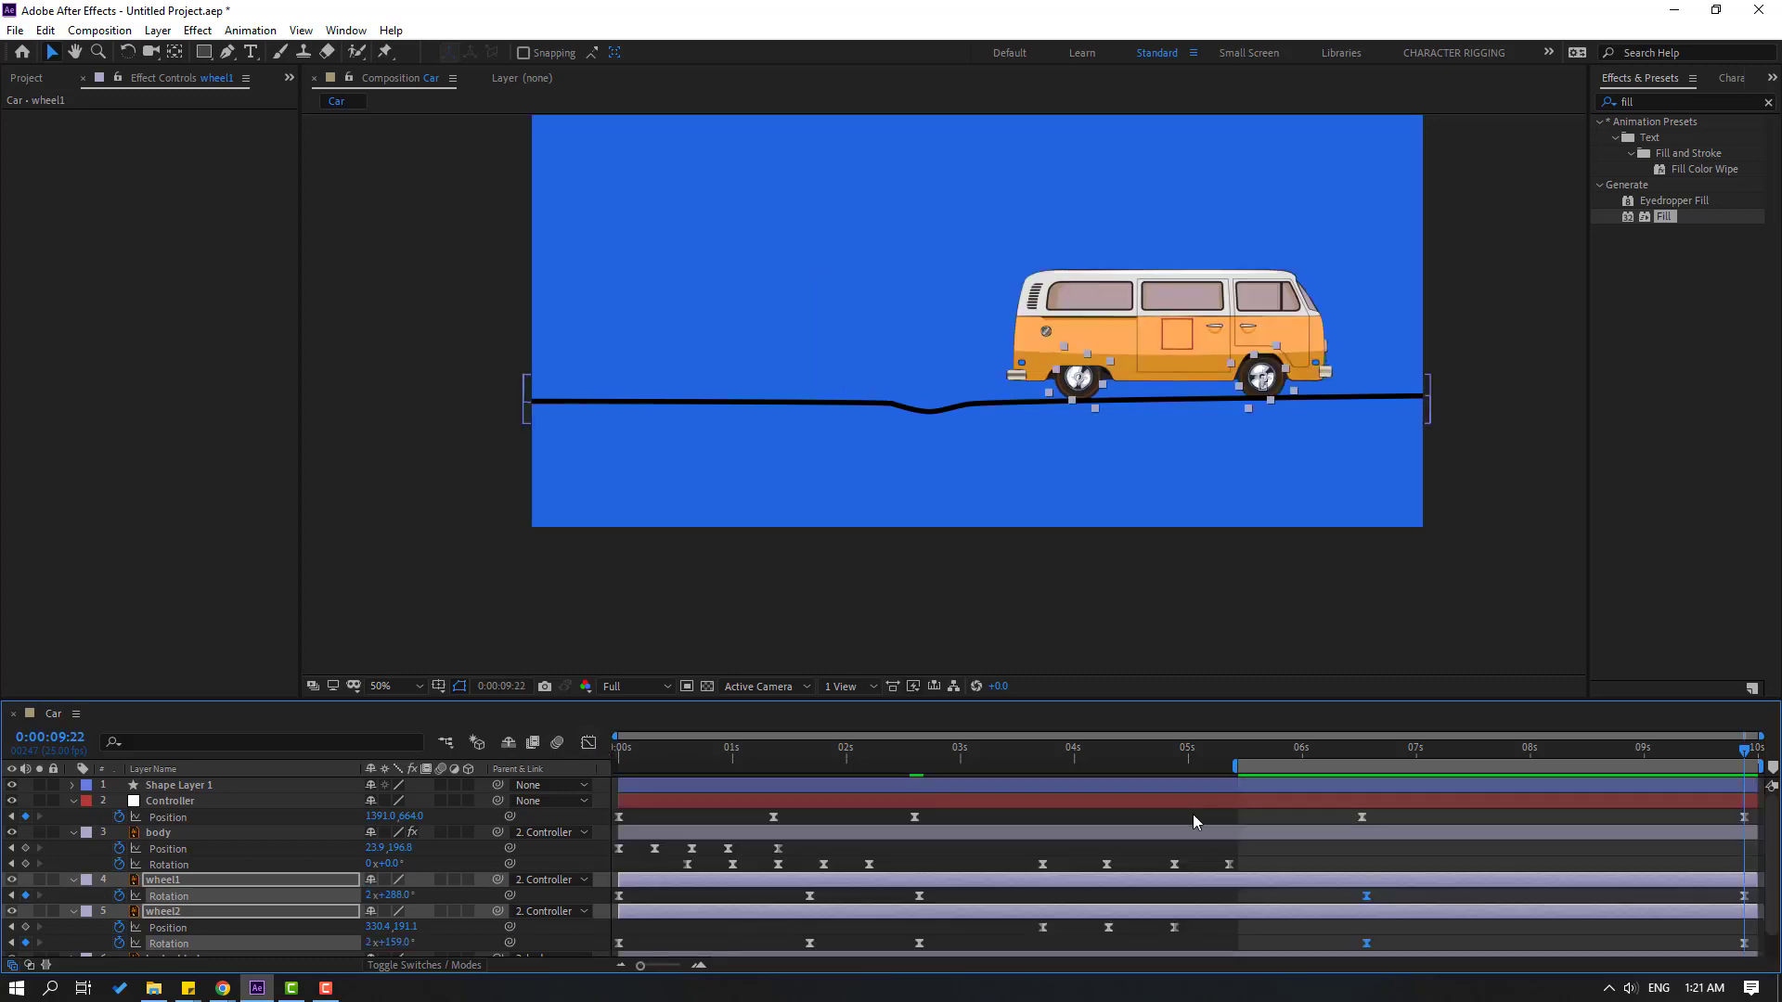
click(167, 880)
key(.)
drag(1277, 750, 1414, 770)
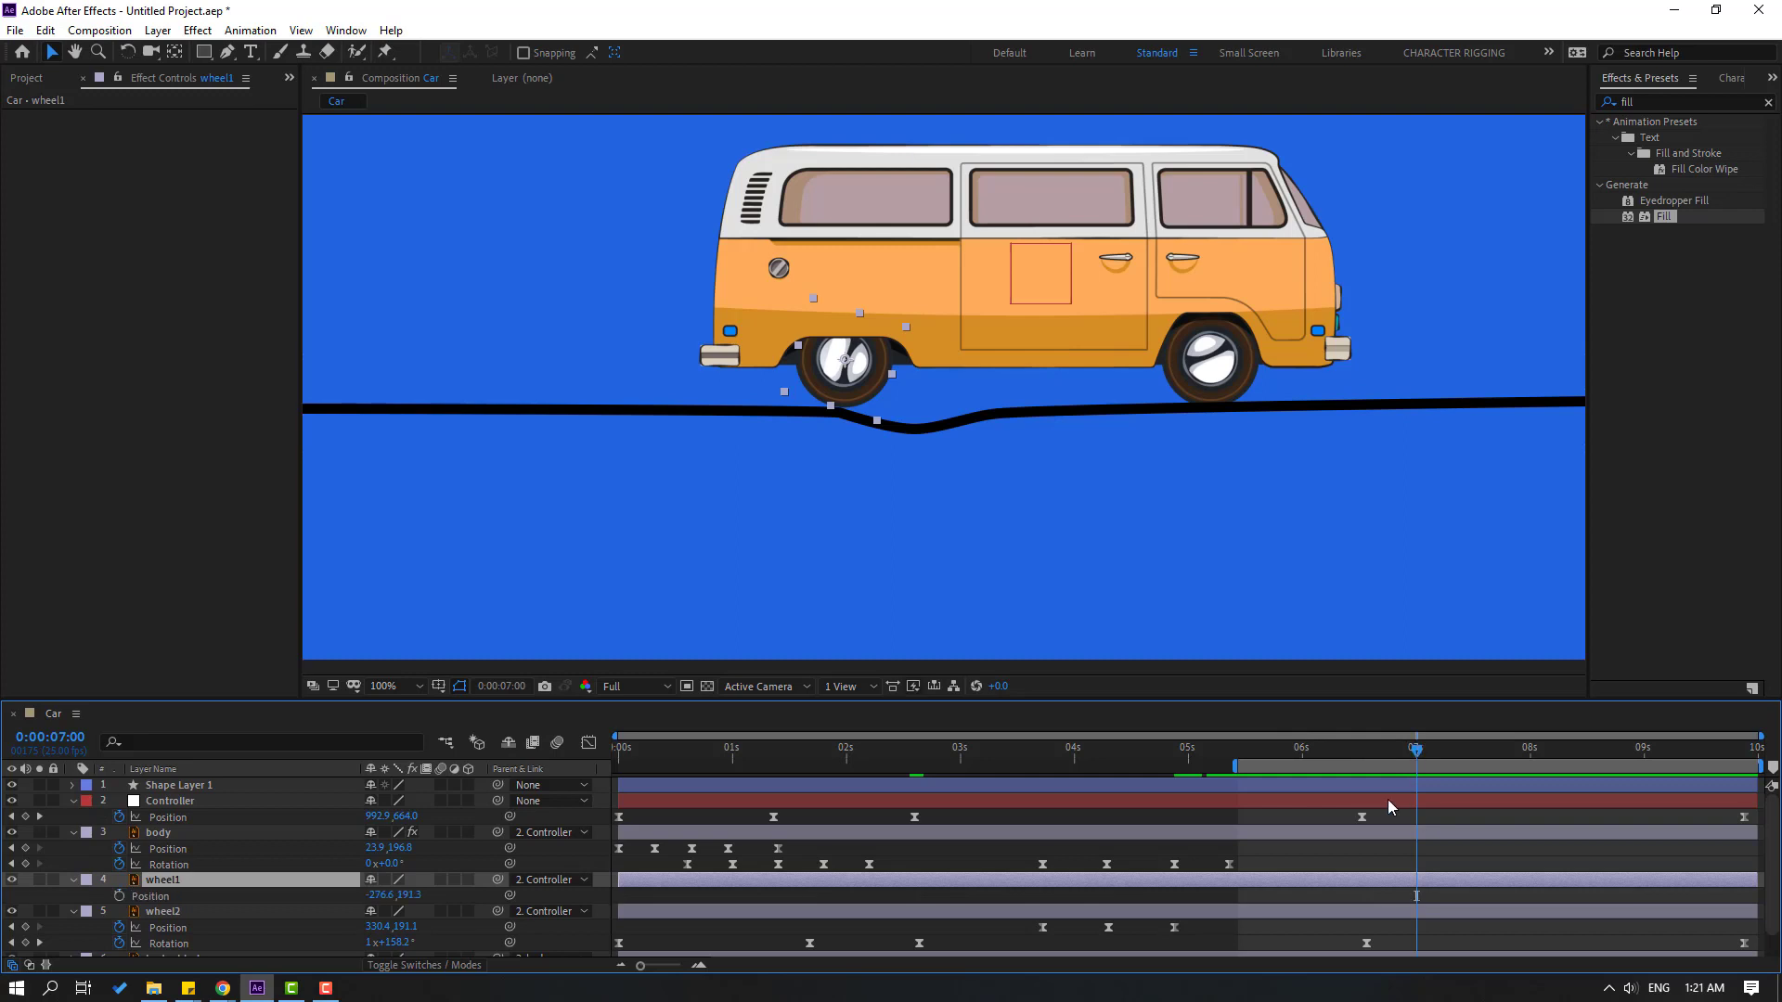
drag(1416, 750, 1509, 754)
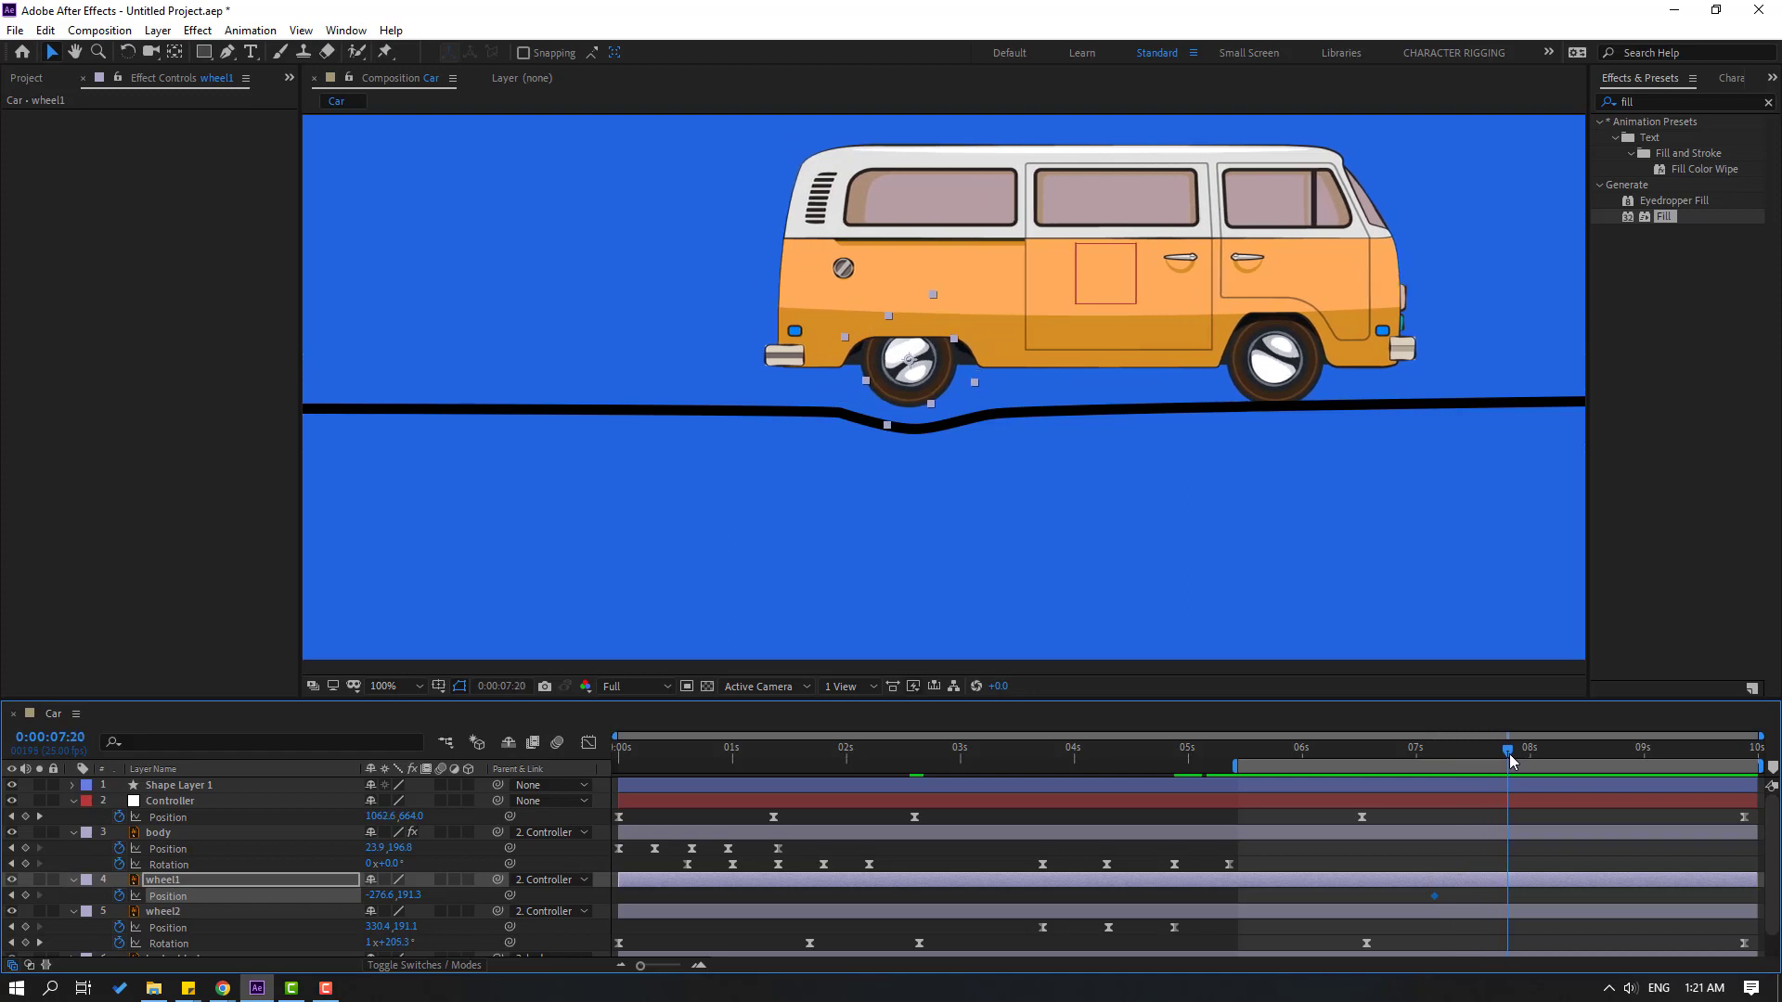
scroll(917, 503, up, 4)
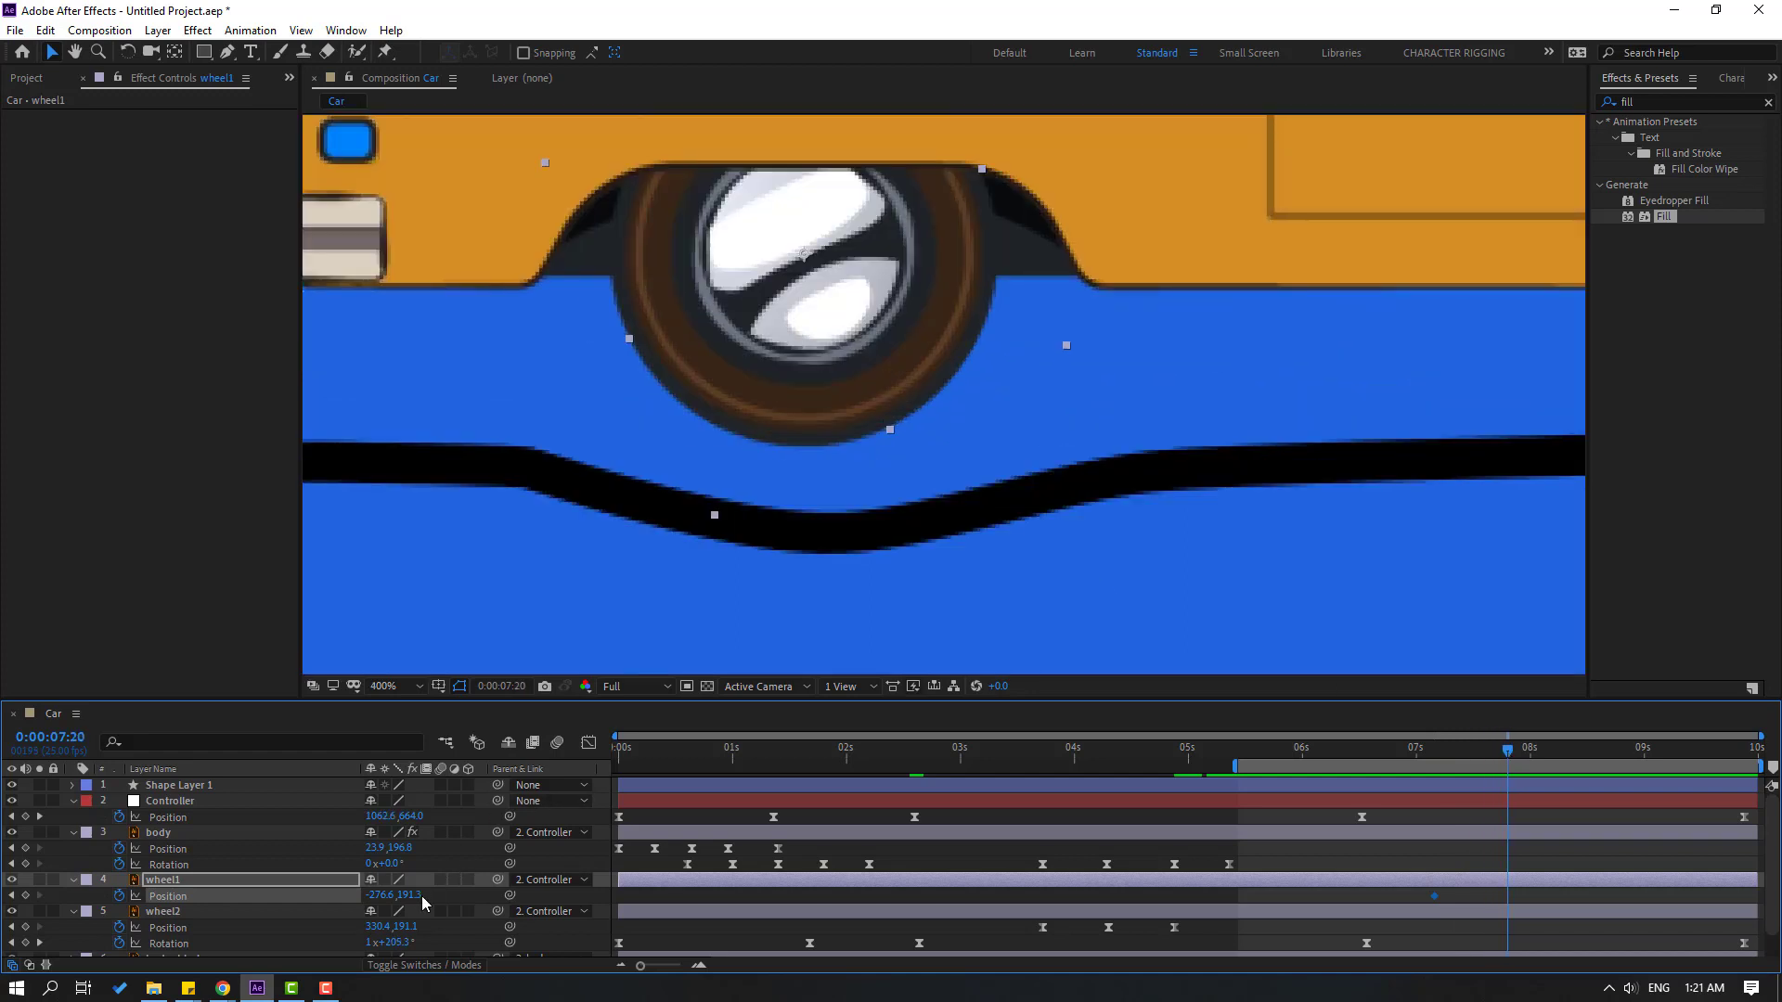
drag(423, 897, 448, 891)
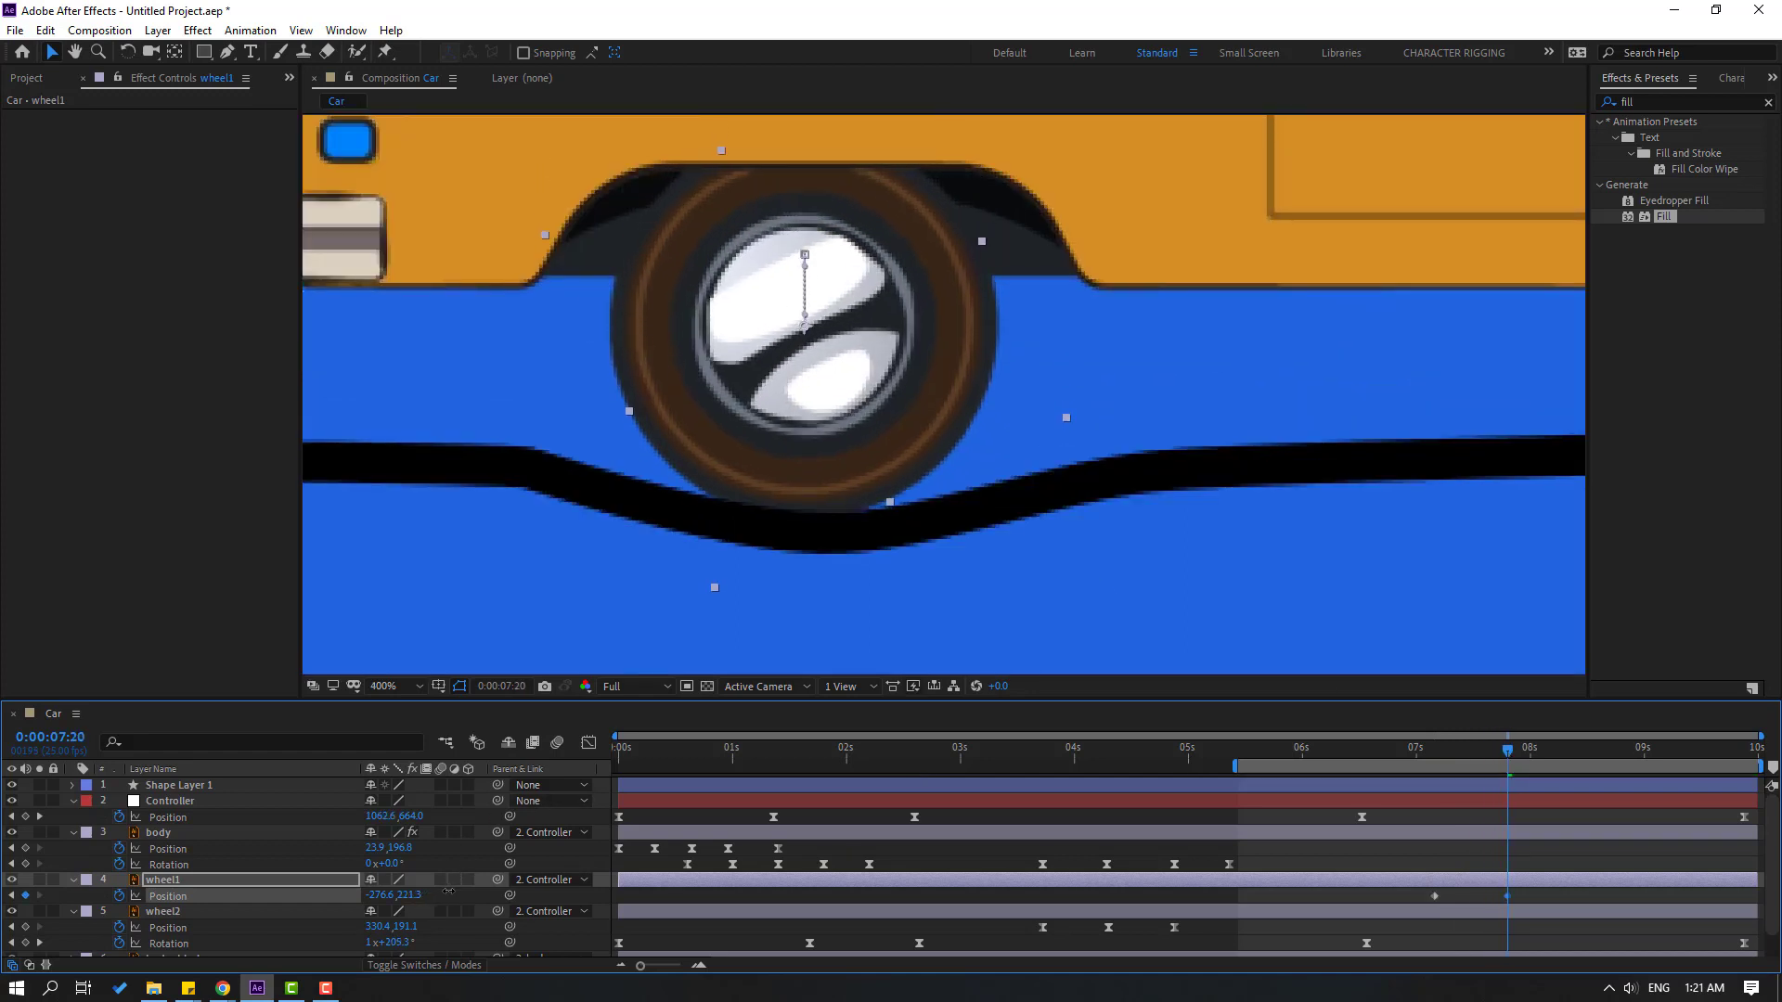
Shift wheel1's two Position keyframes about two frames earlier, and raise the wheel to Y 191.3 at 0:00:08:06
mouse_move(1414, 753)
mouse_down()
mouse_move(1455, 784)
mouse_move(1434, 777)
mouse_up()
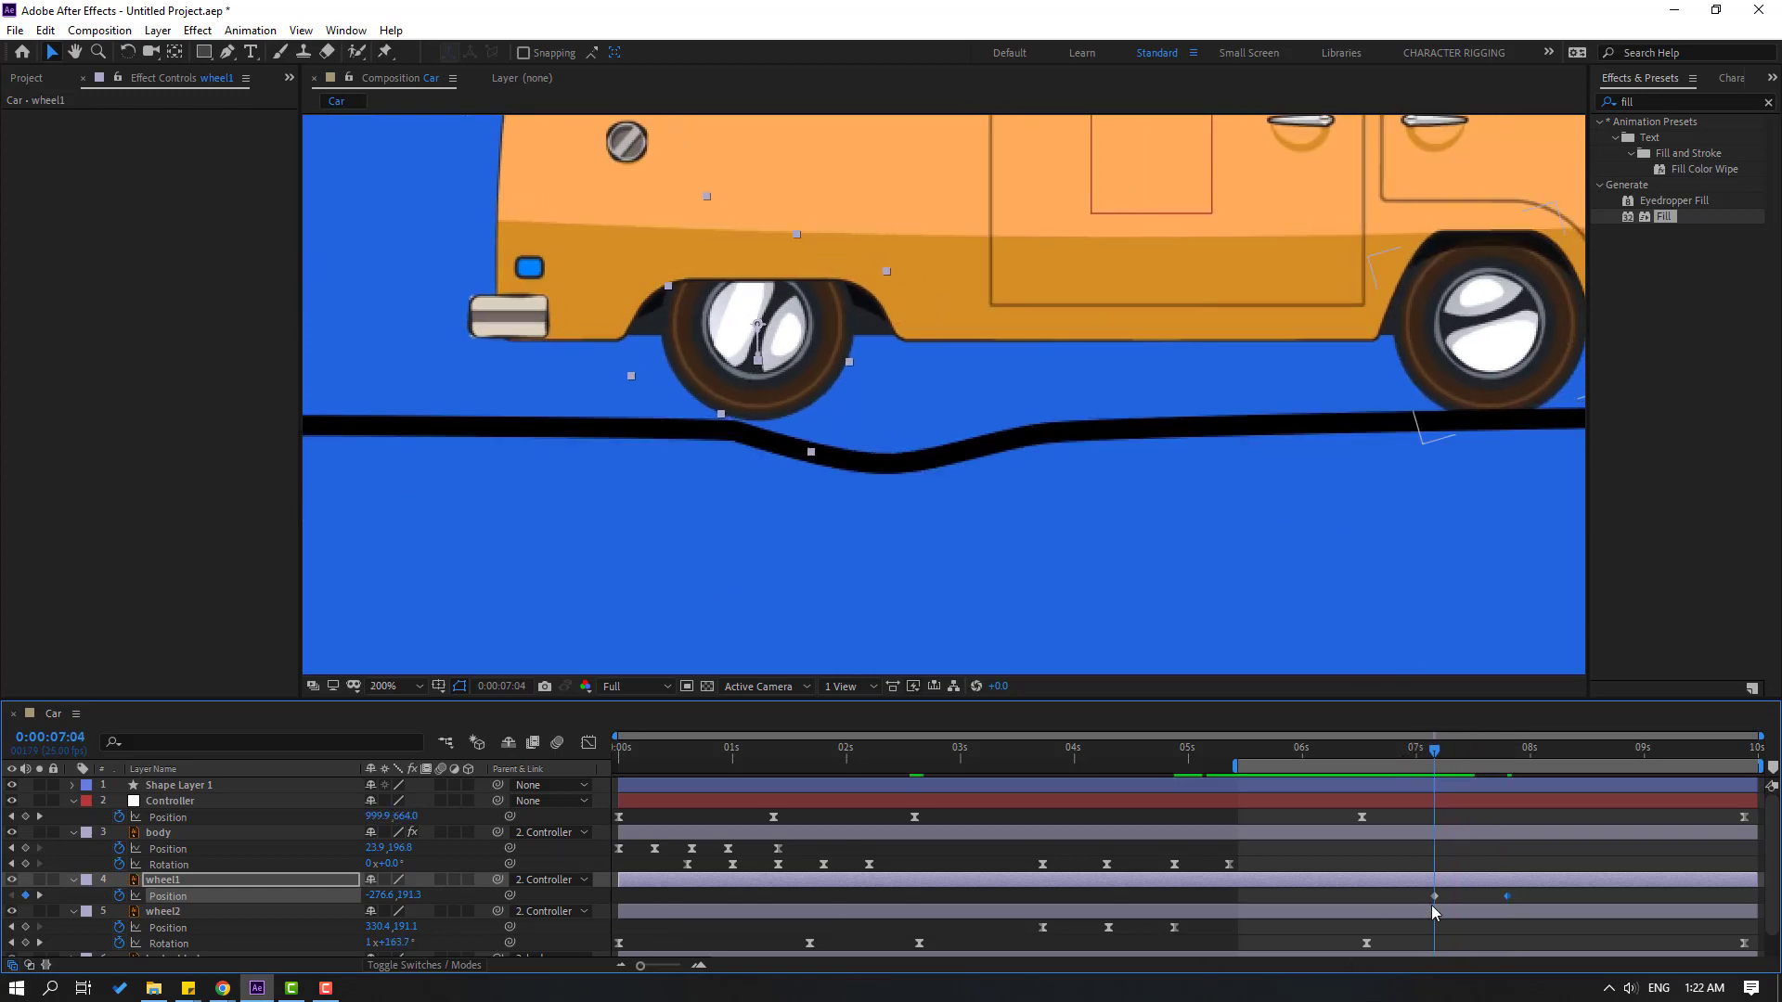
drag(1430, 901, 1439, 886)
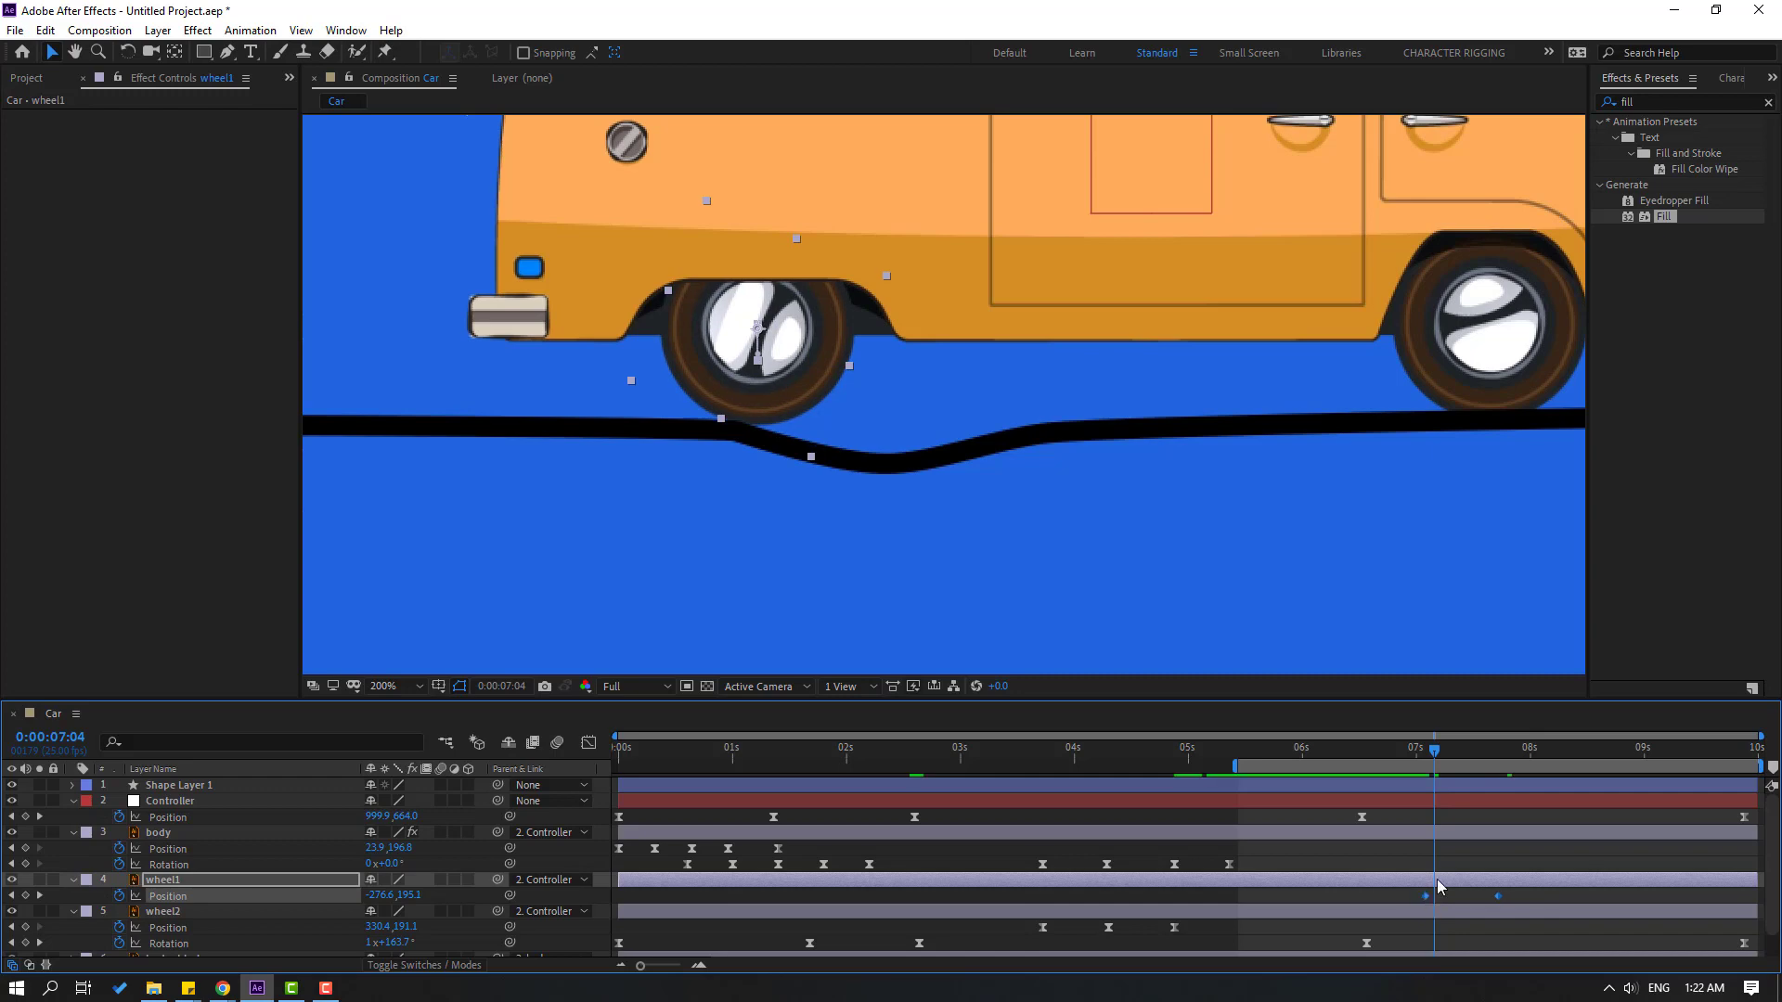
drag(1434, 751, 1558, 793)
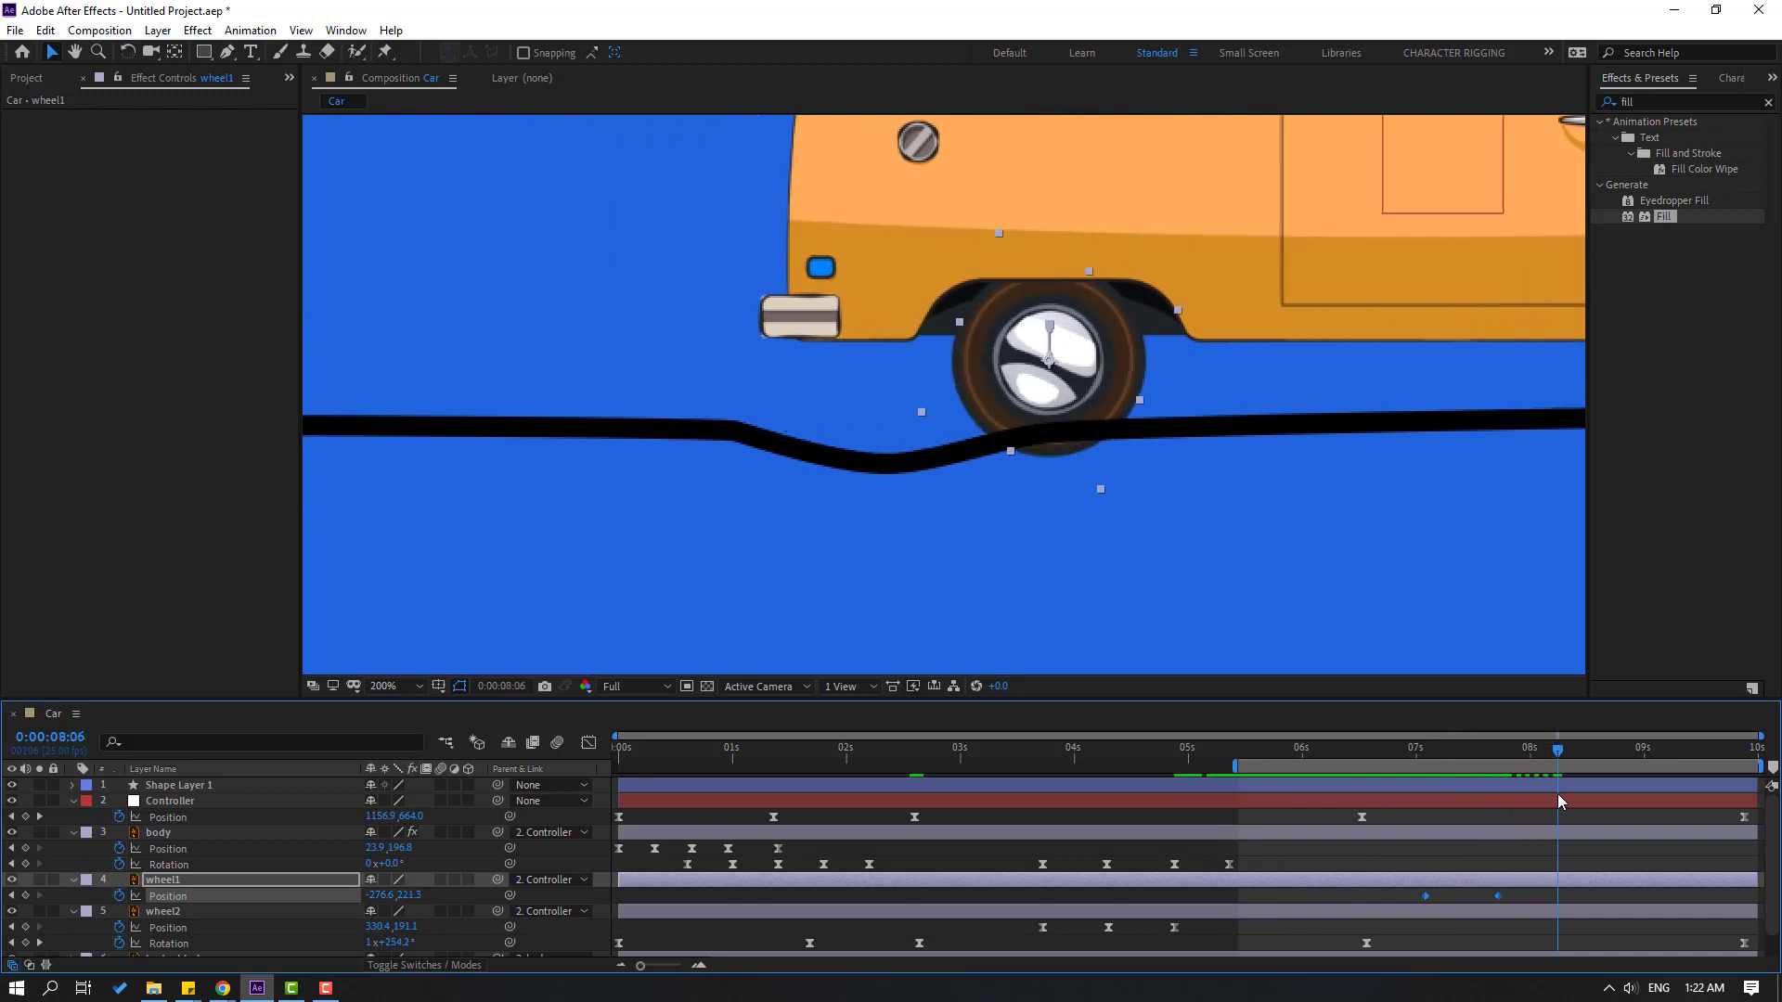
click(1346, 881)
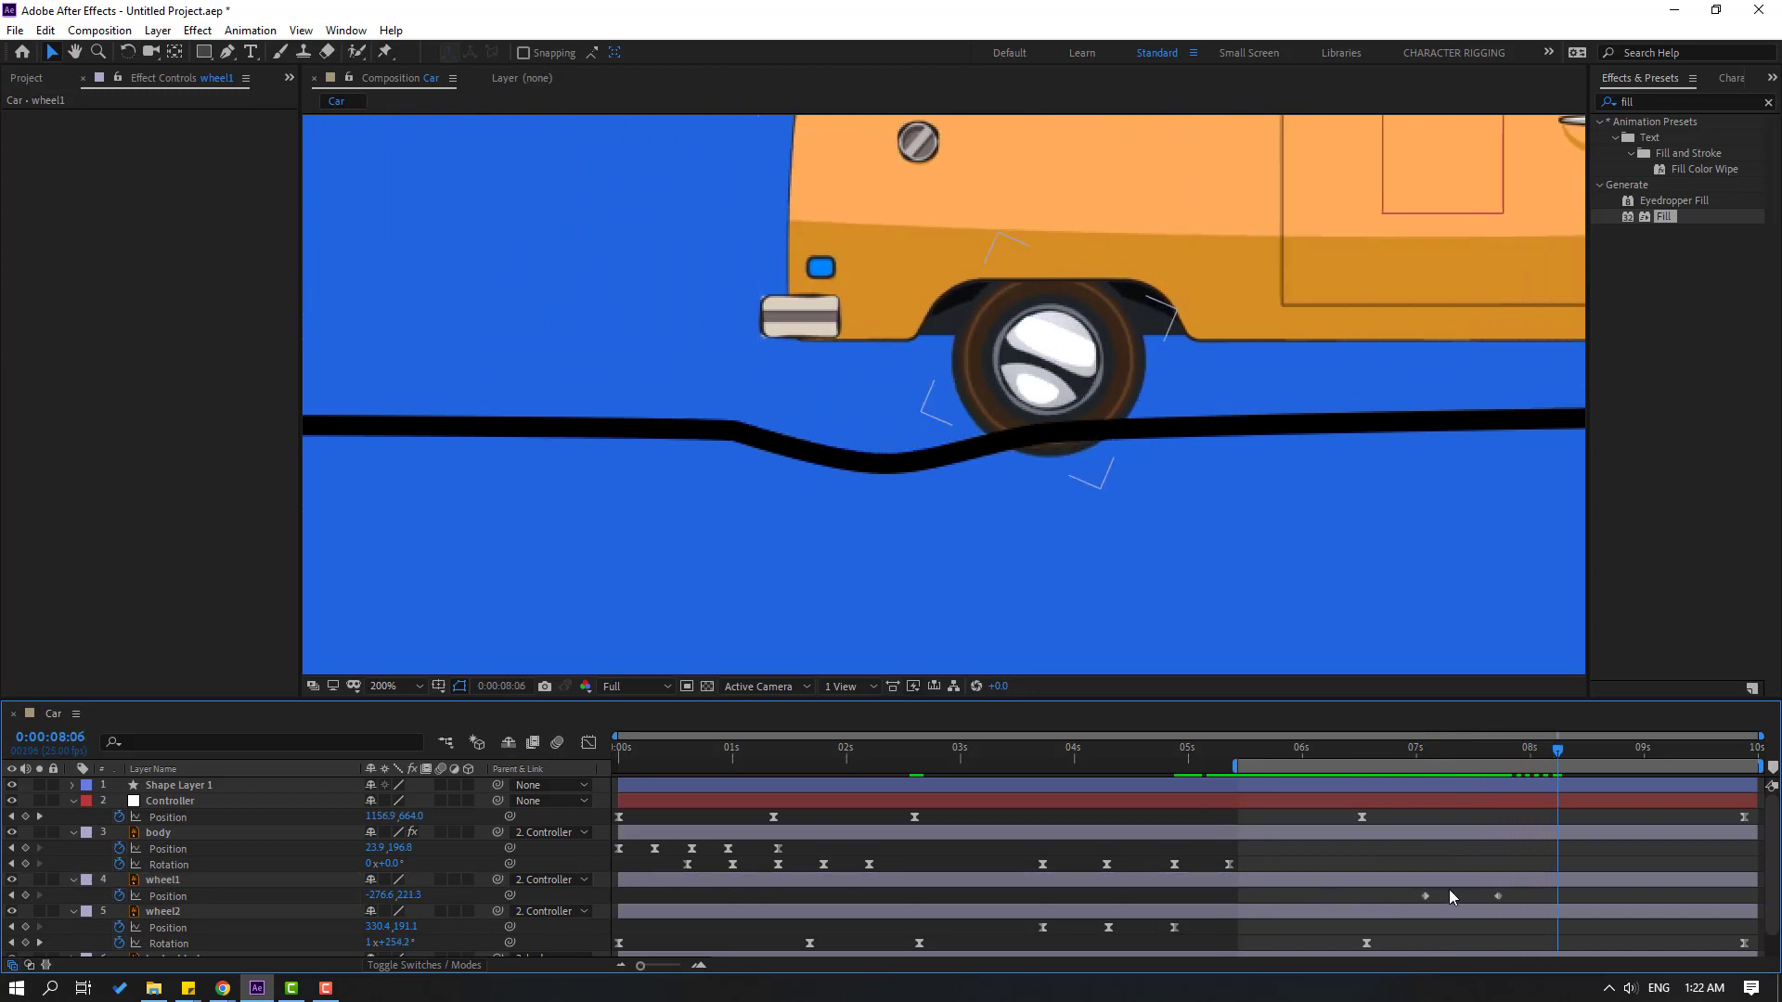
drag(1450, 890, 1377, 914)
key(shift+Up)
key(shift+Up)
key(shift+Up)
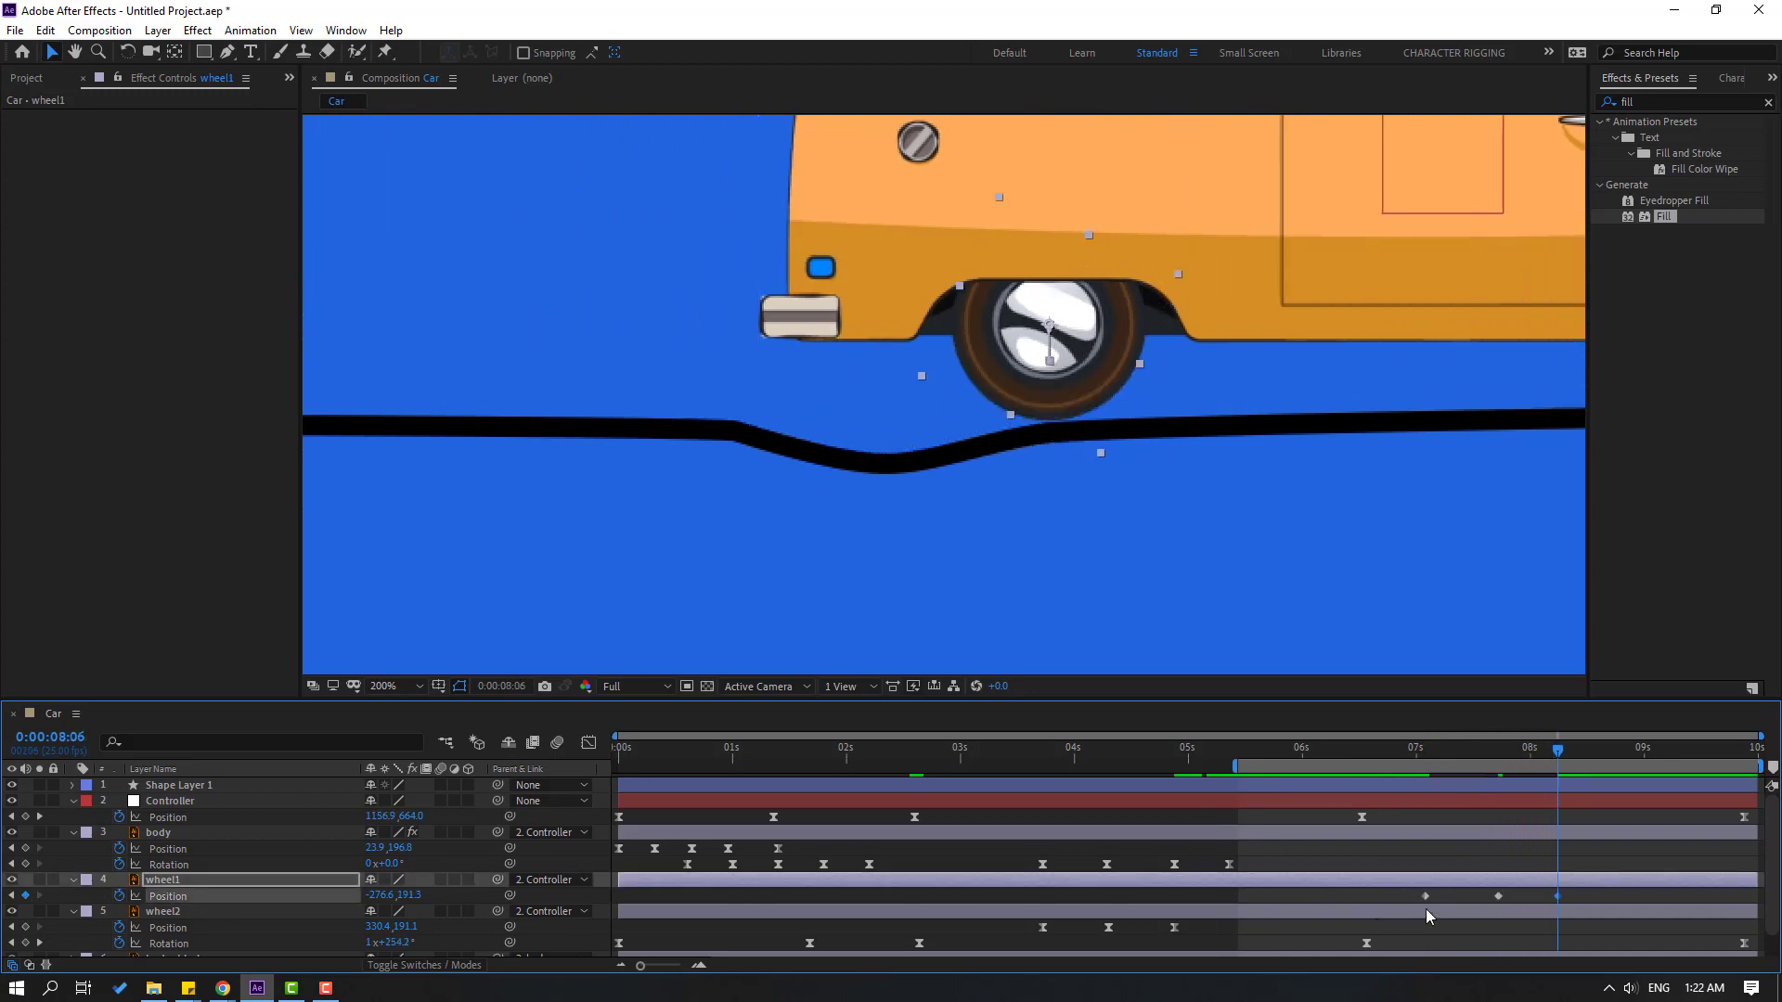
Apply Easy Ease to wheel1's three Position keyframes, and preview from a work area starting at about 0:00:06:16
drag(1573, 759, 1374, 784)
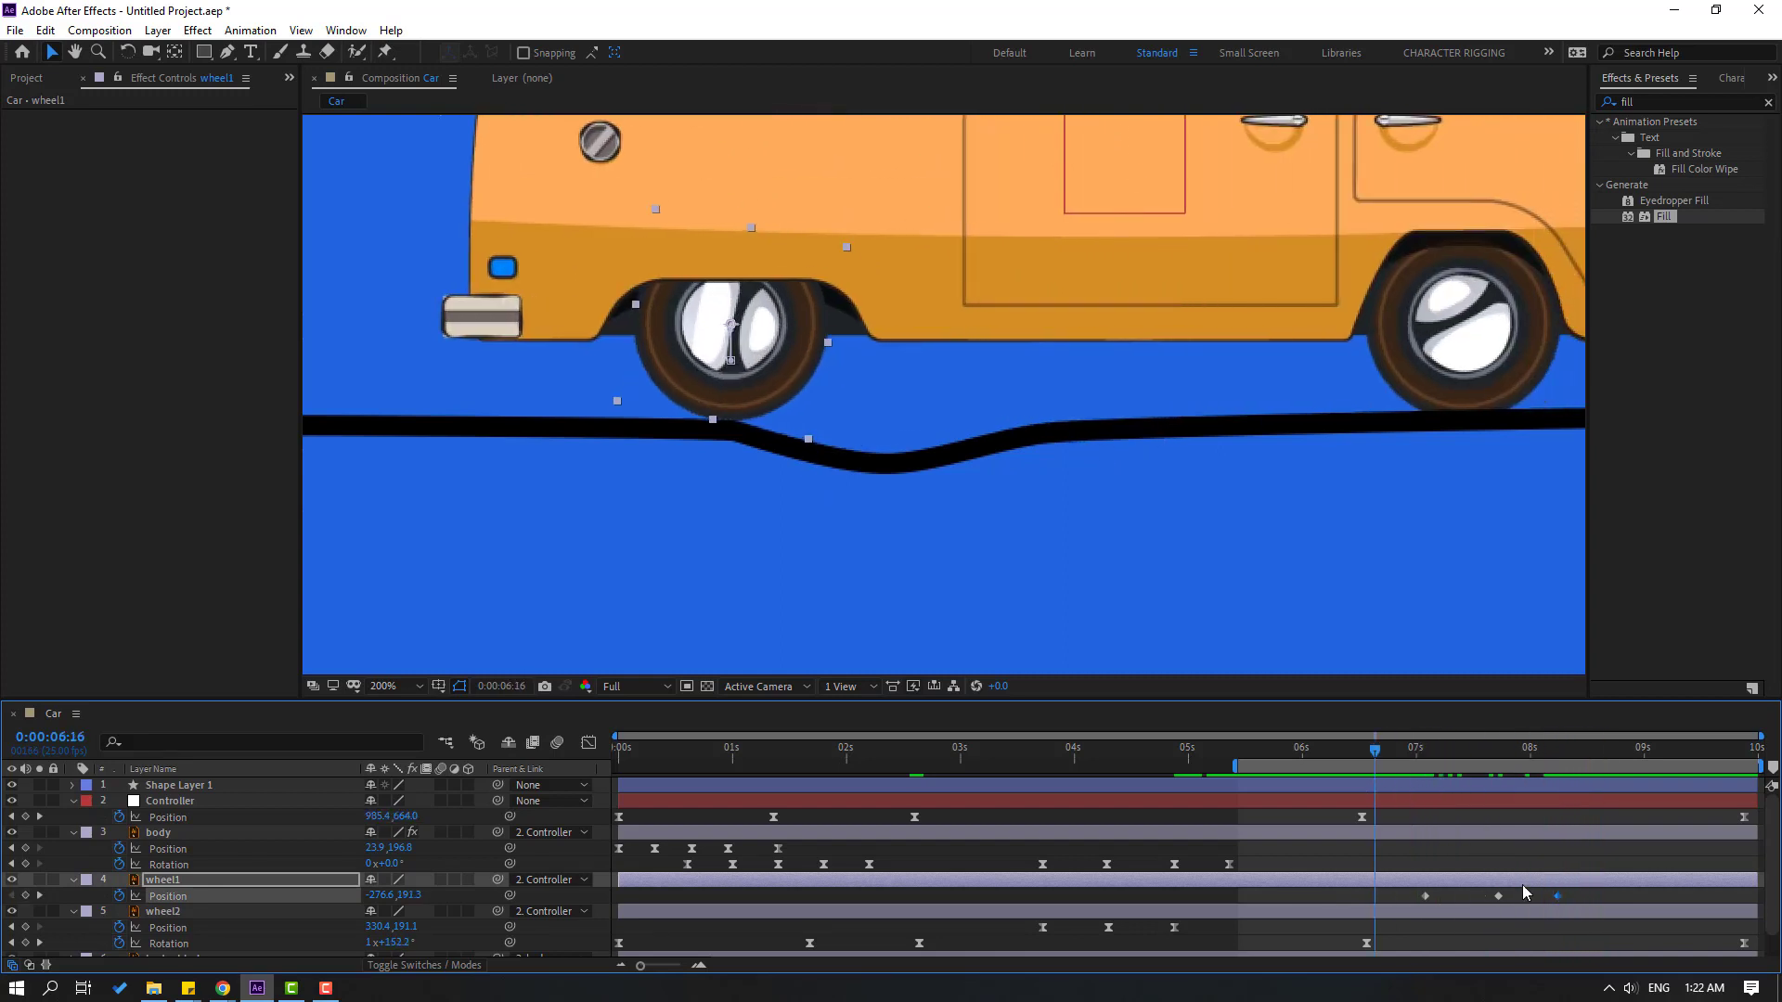
right_click(1430, 903)
mouse_move(1485, 879)
click(1206, 763)
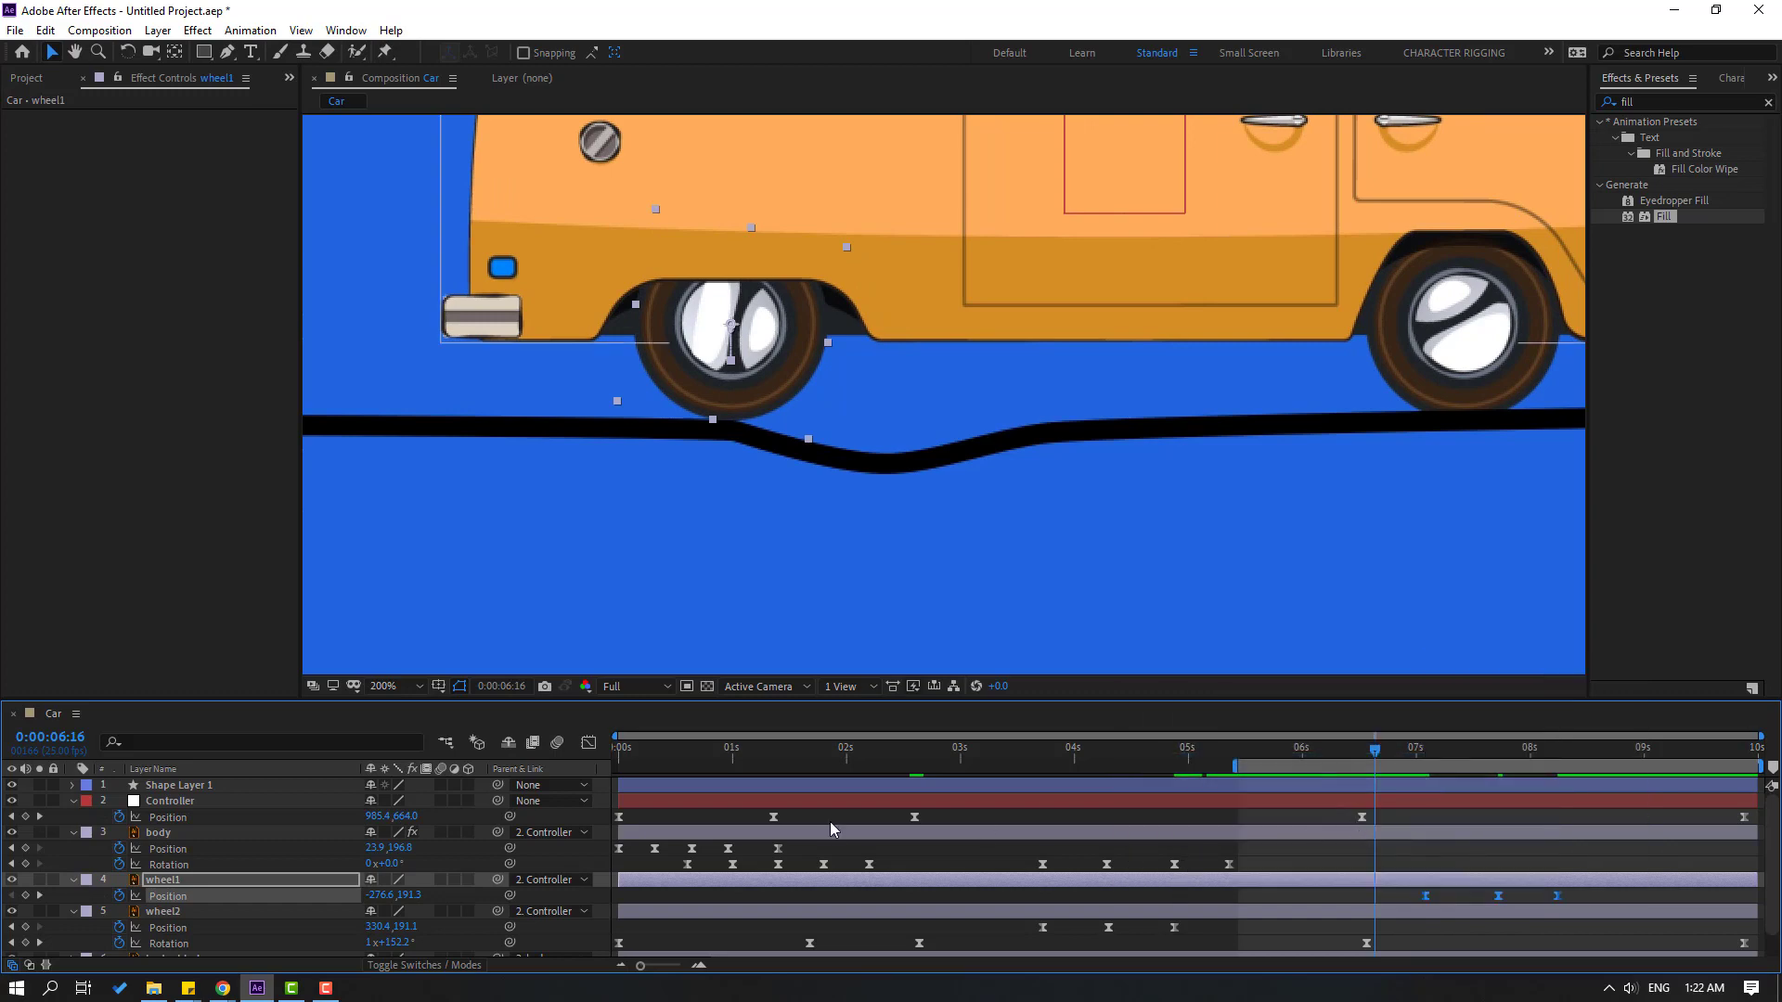
drag(1233, 775, 1374, 773)
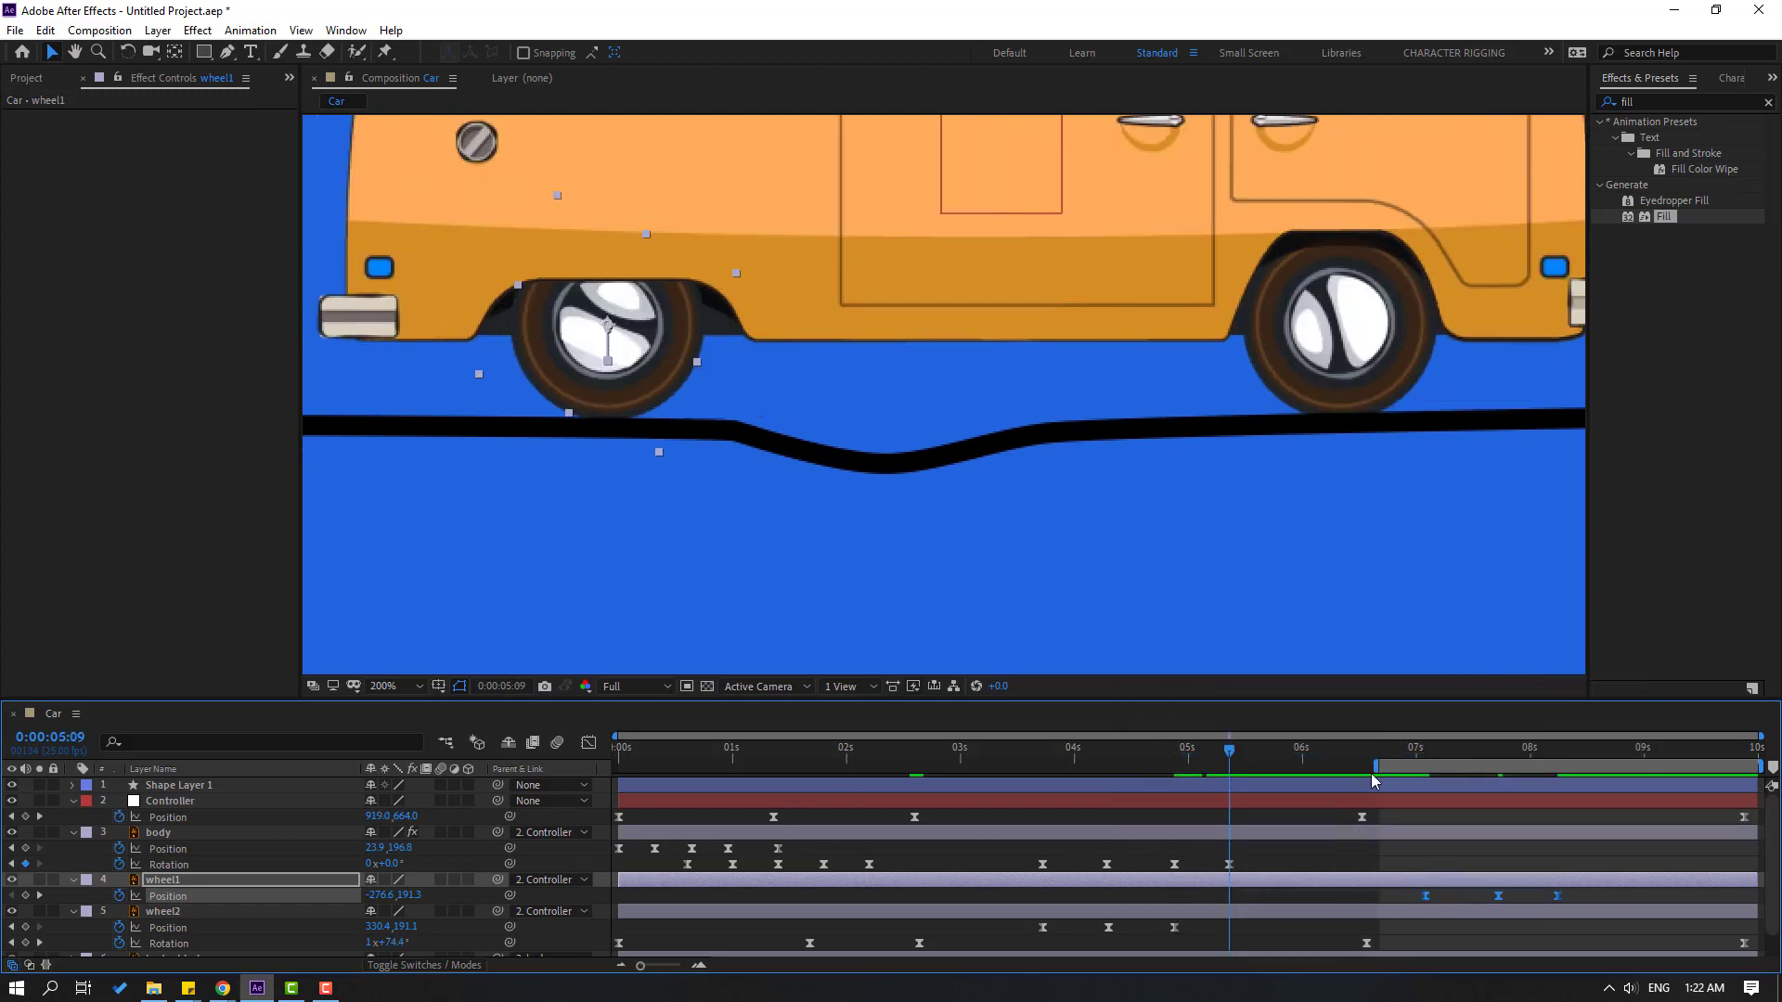
key(space)
scroll(781, 447, down, 4)
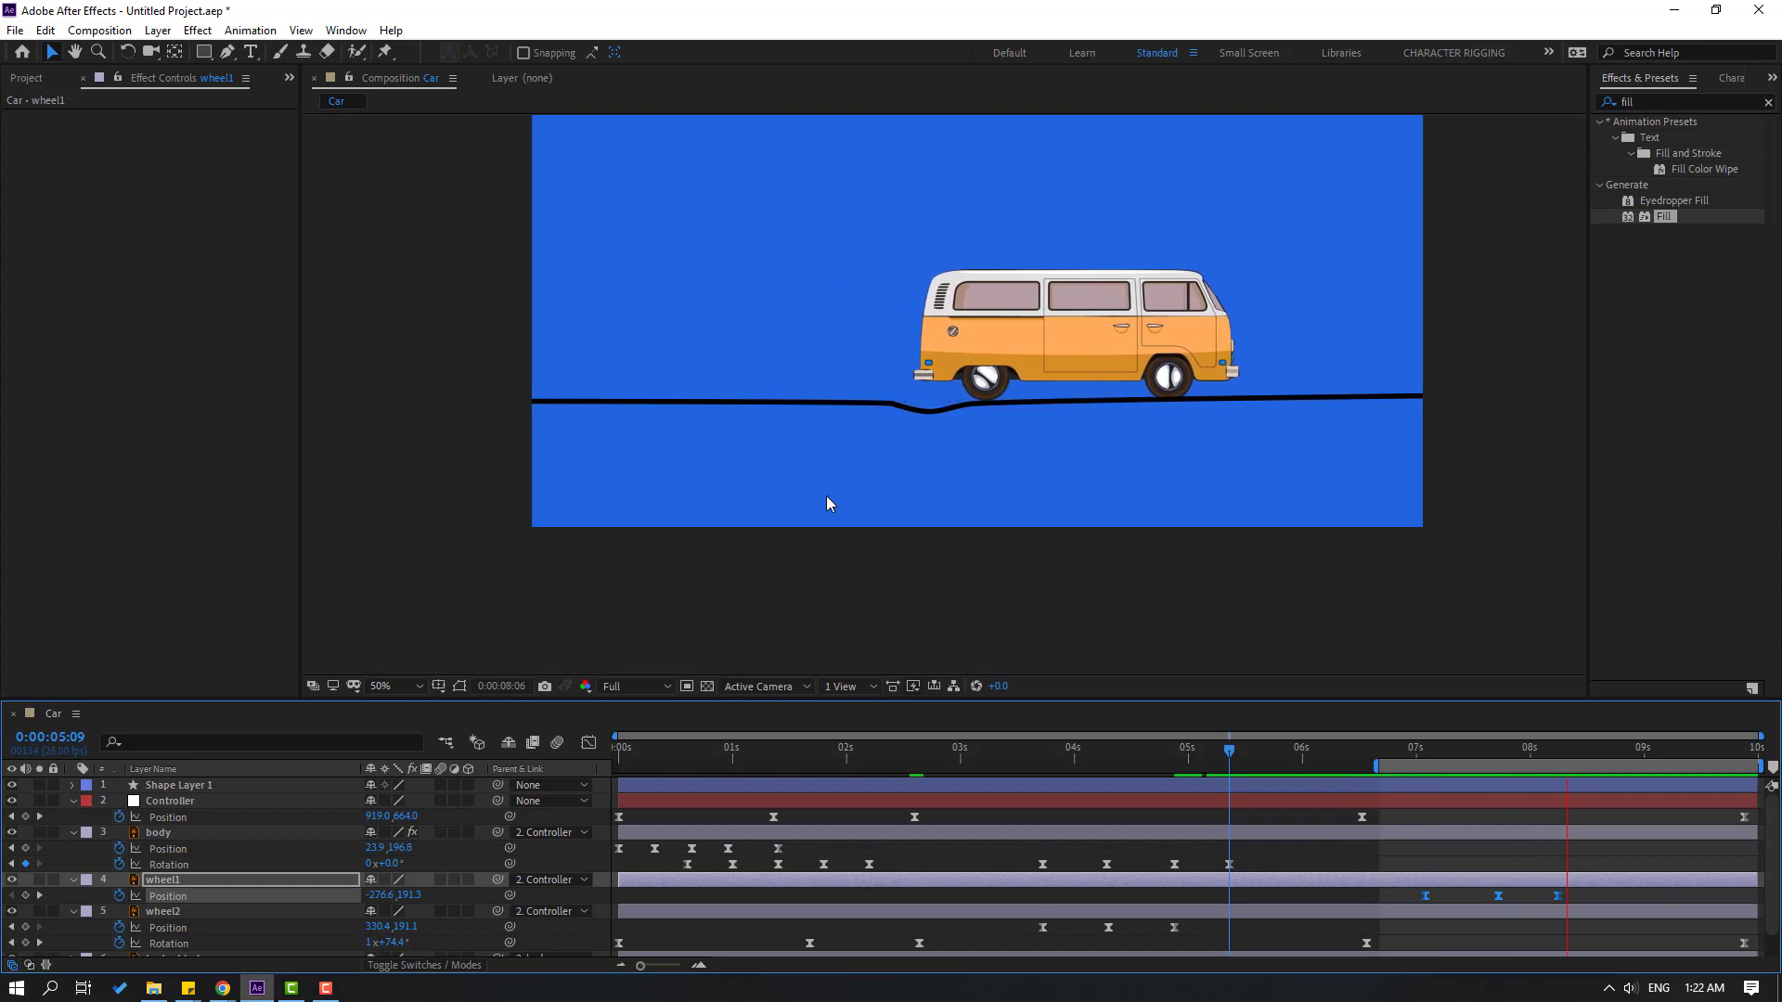
Keyframe the body's current Rotation at 0:00:07:02, and set it to -2° at 0:00:07:18
click(1416, 752)
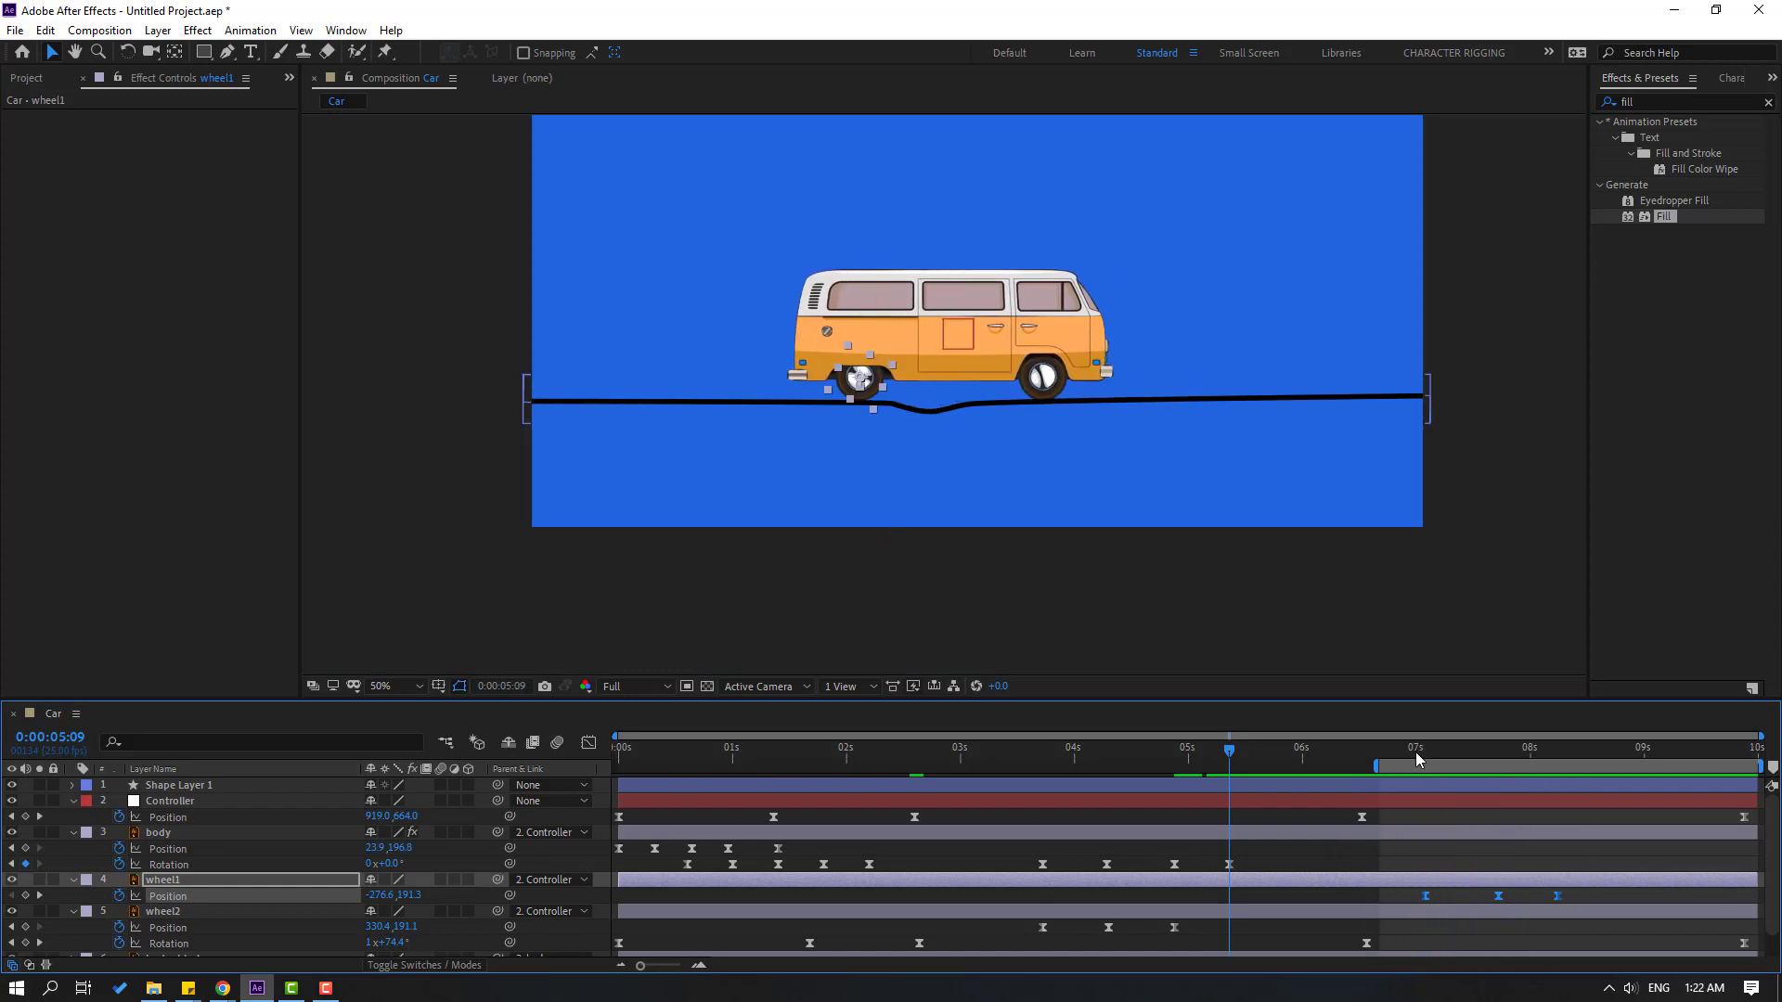
click(1426, 756)
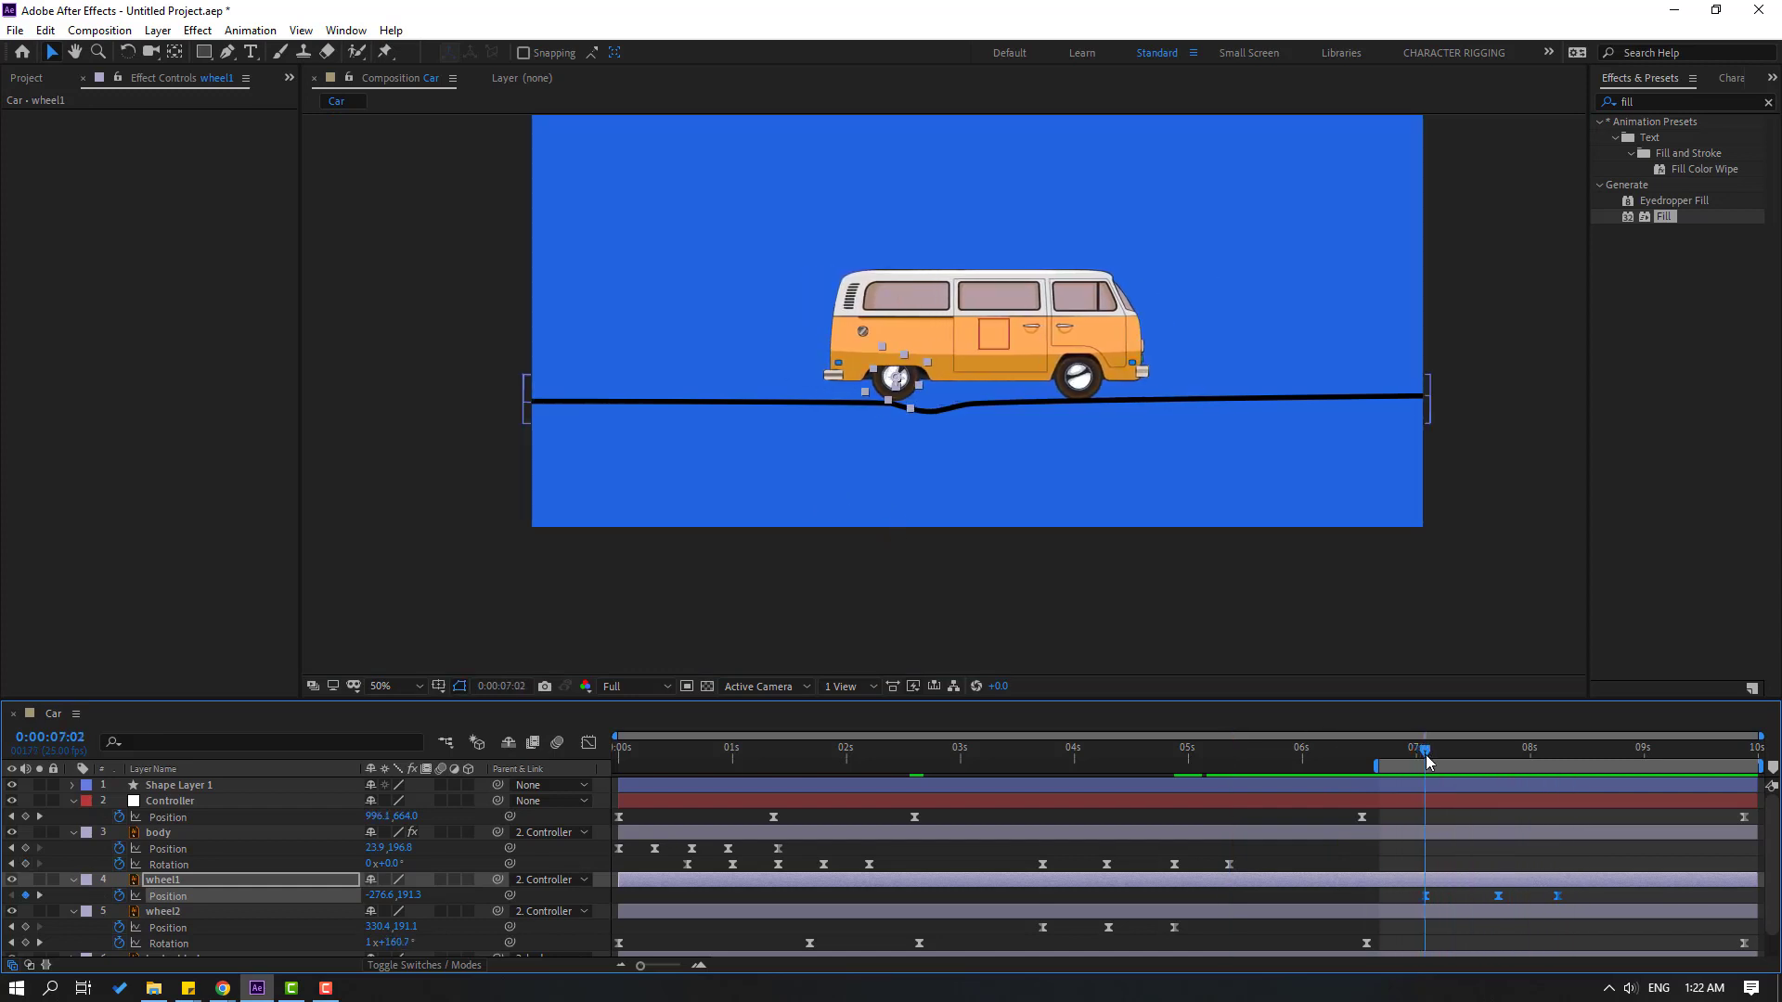
click(151, 835)
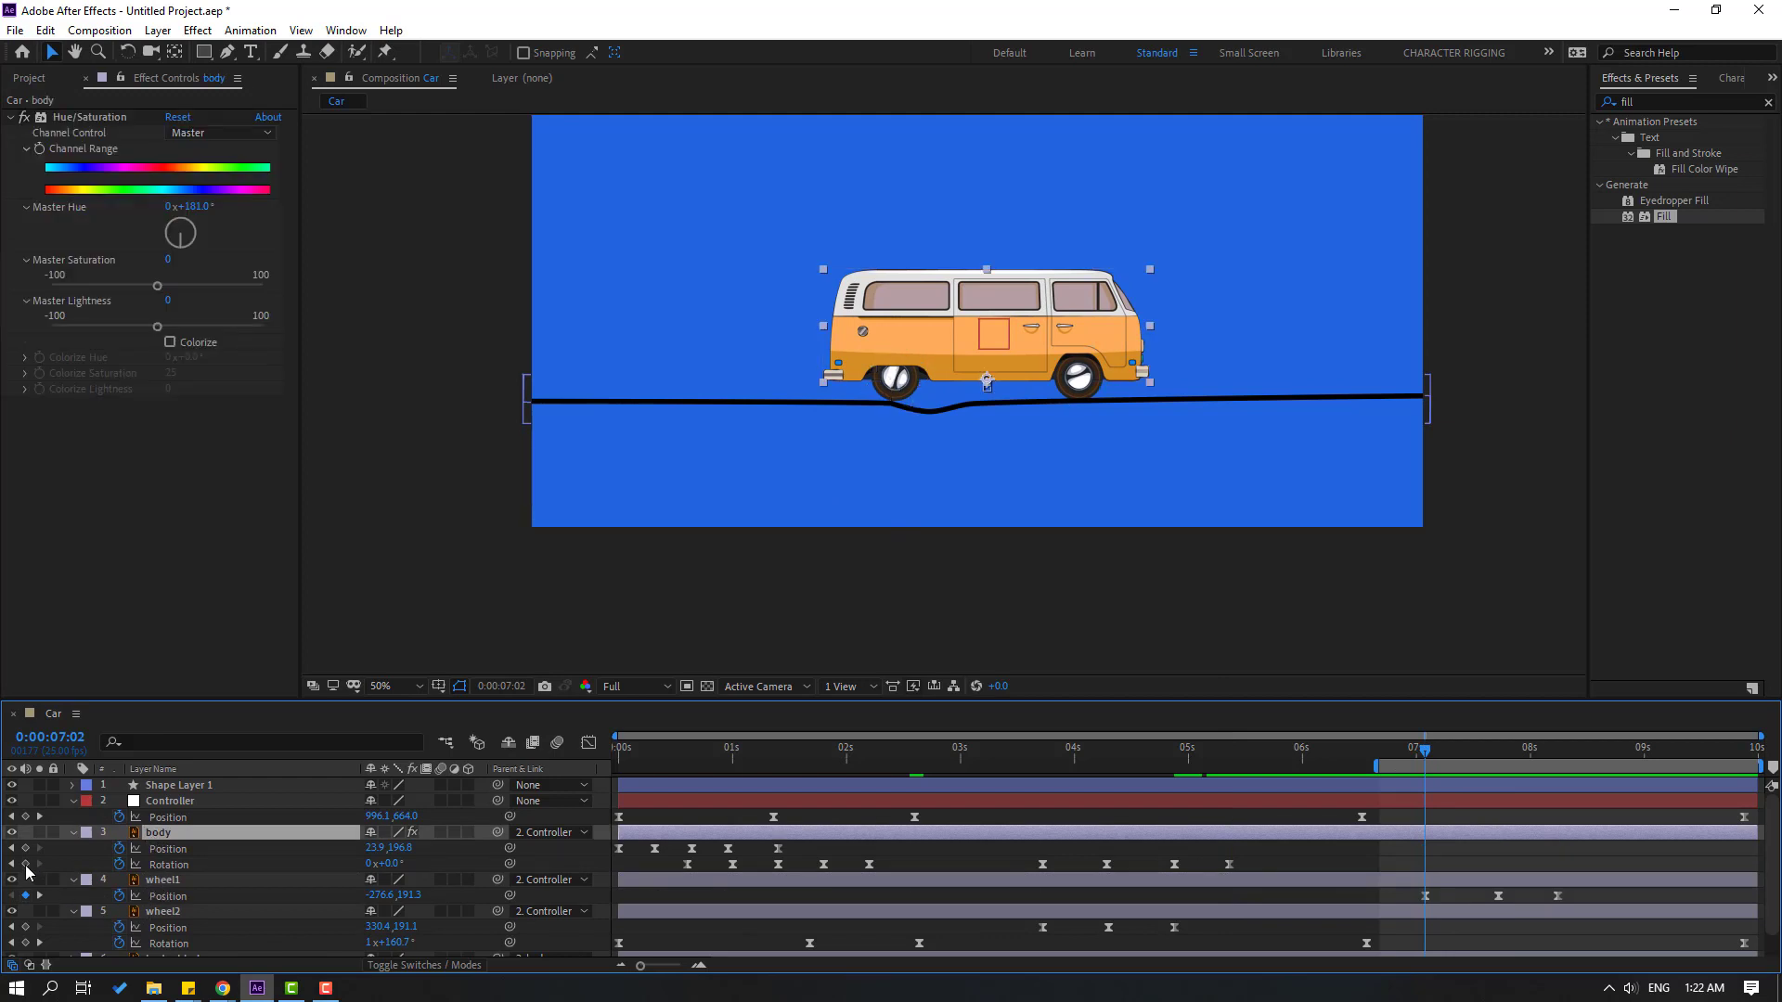
drag(1442, 751, 1500, 761)
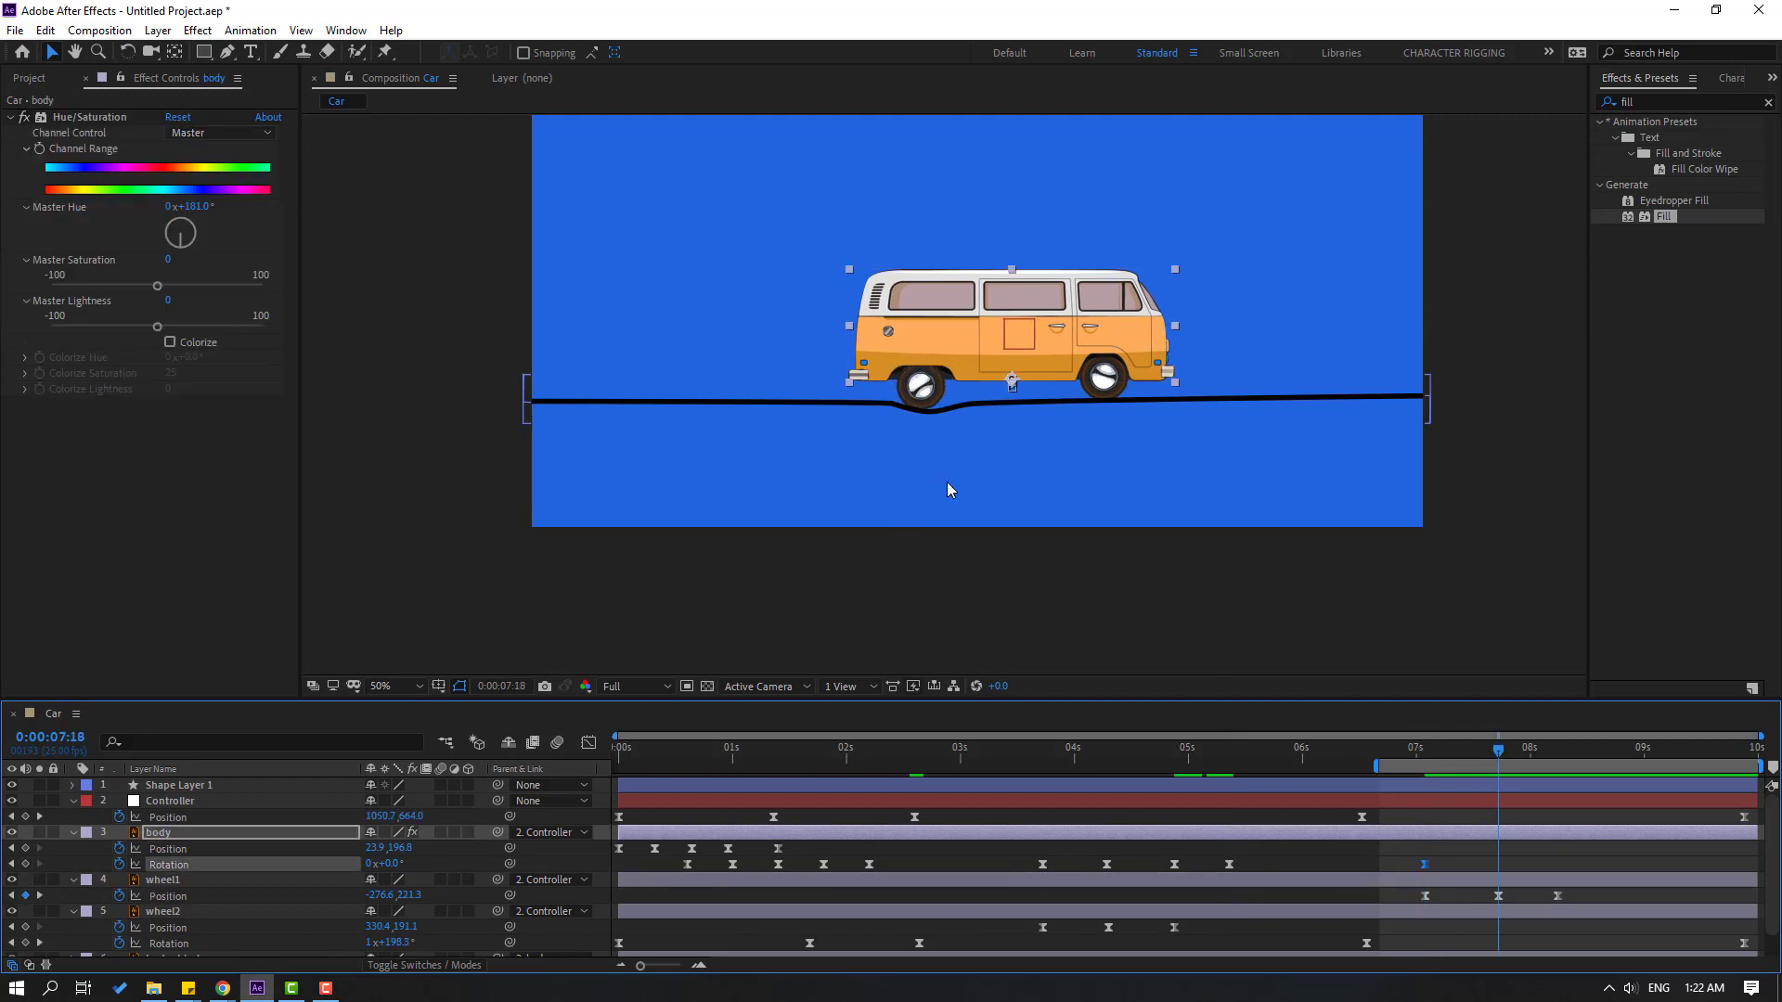
scroll(946, 482, up, 2)
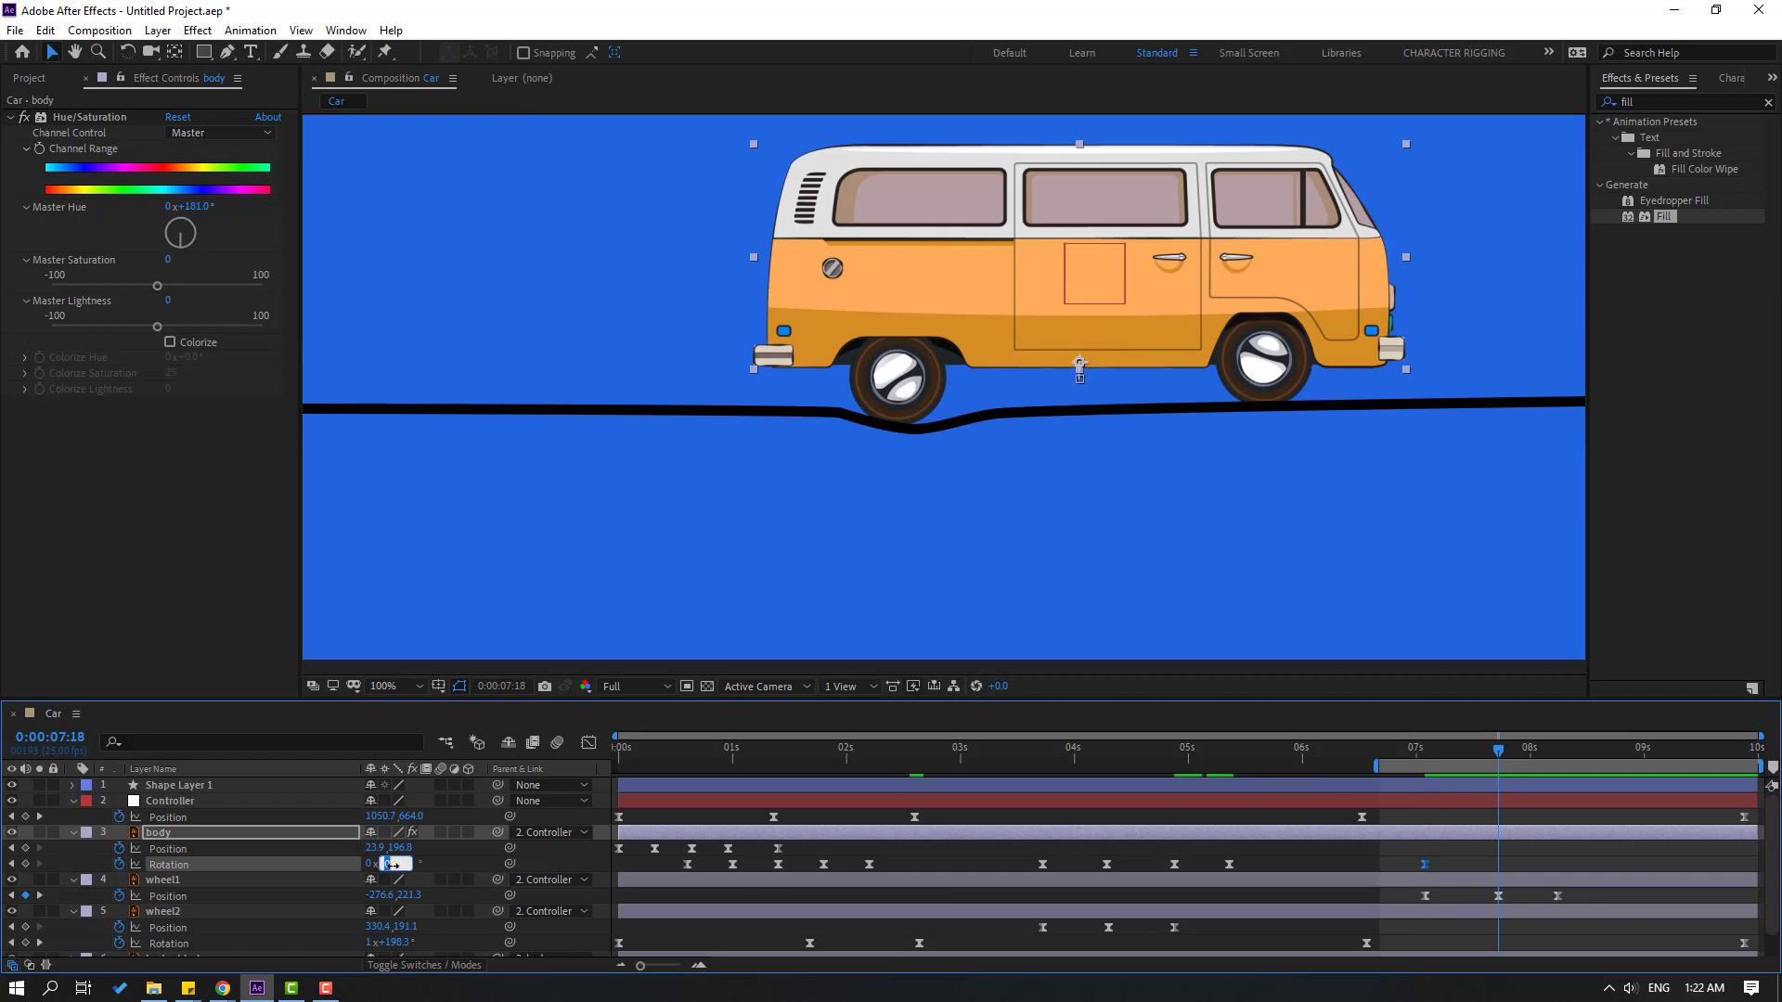
text(-1)
key(Return)
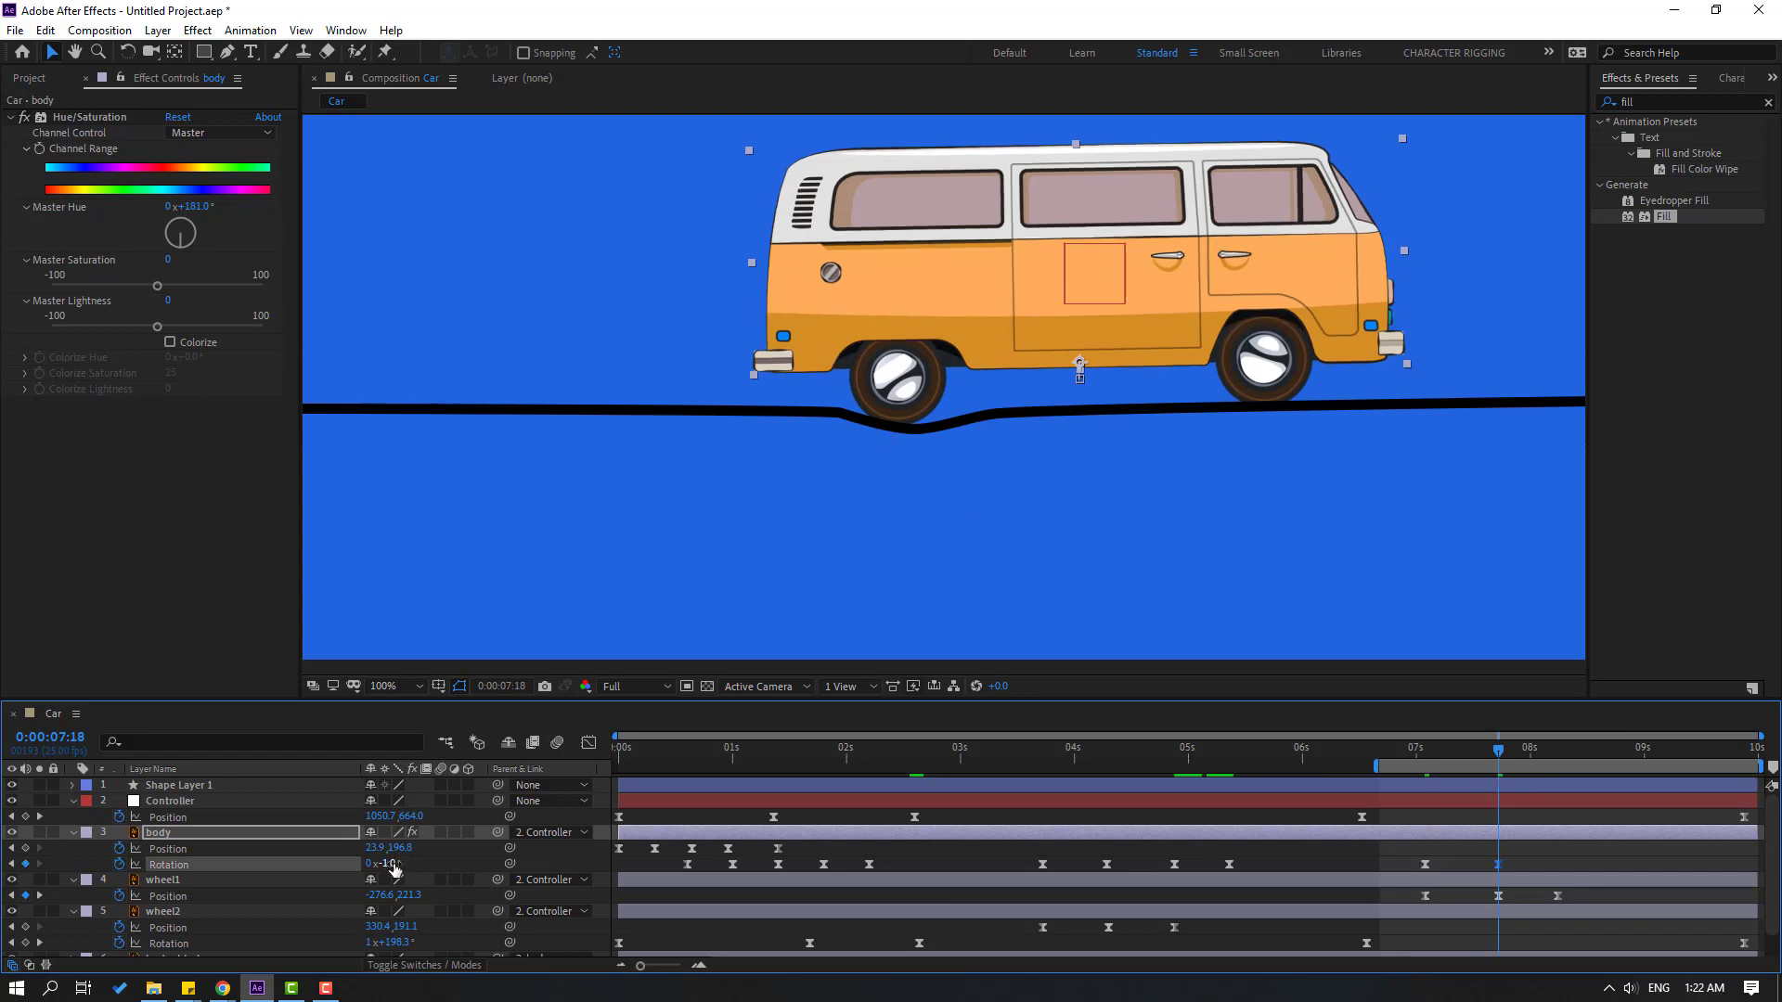
text(-2)
key(Return)
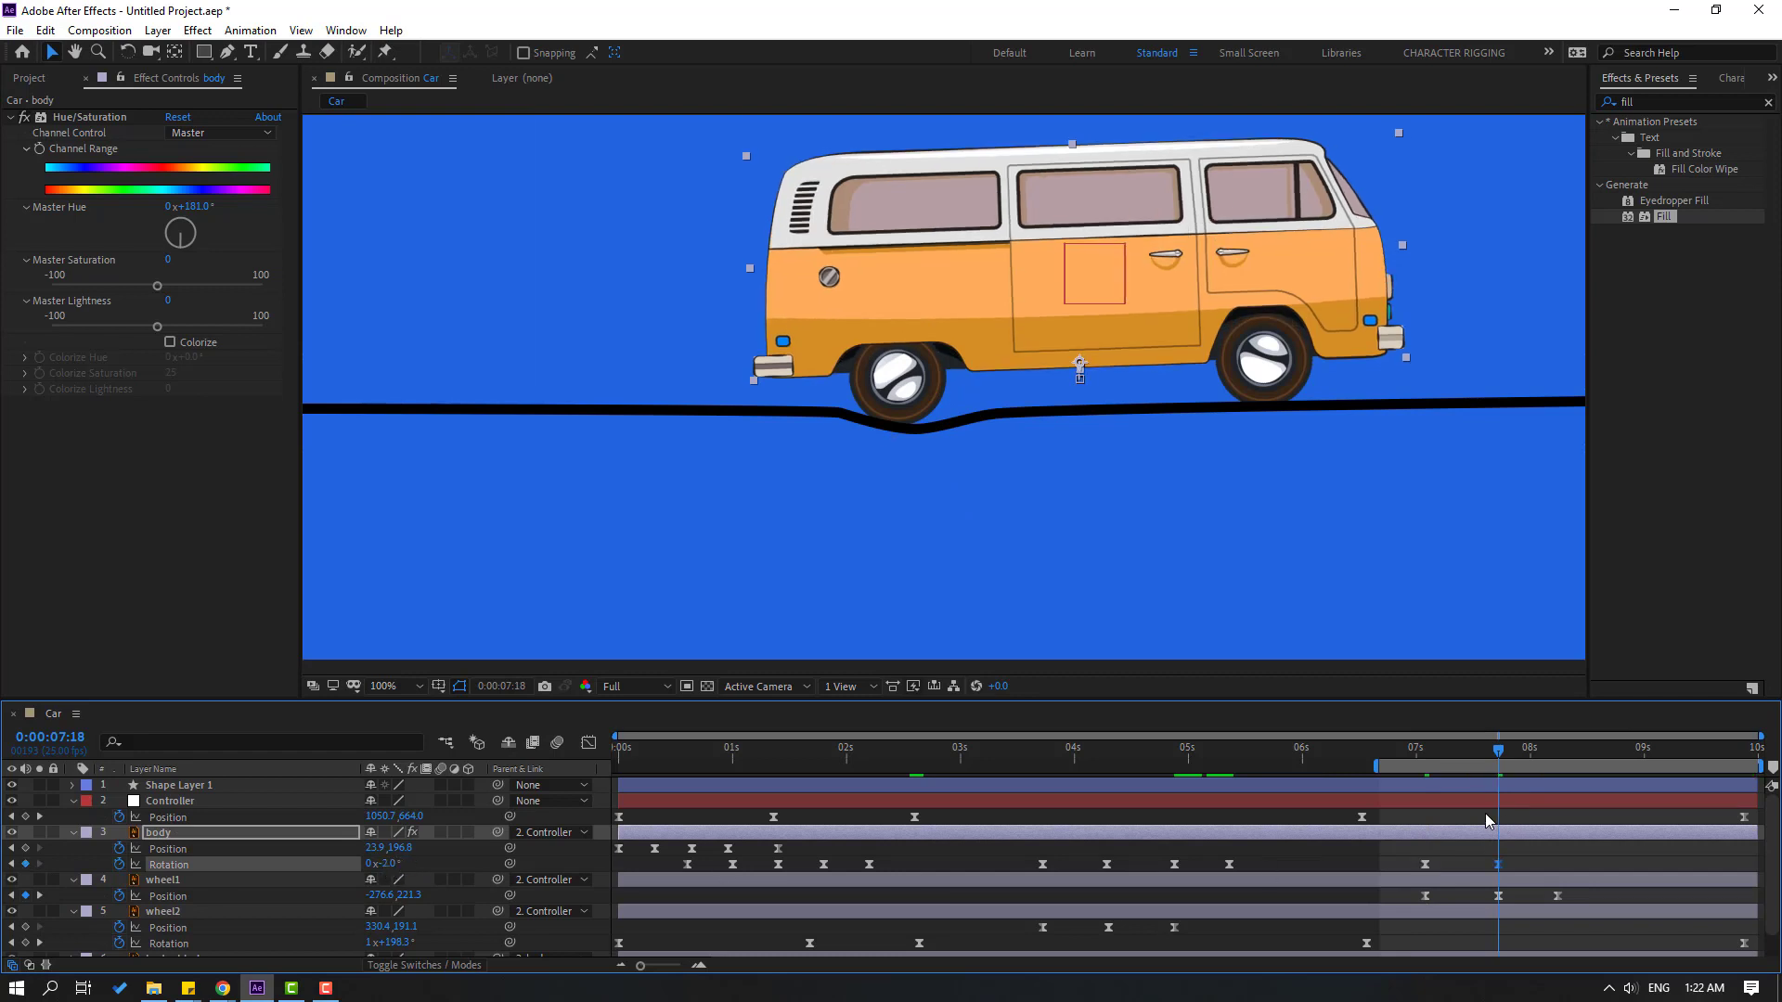
Set the body's Rotation to 1° at 0:00:08:06 and 0° at 0:00:08:16, and preview the tilt
drag(1407, 750, 1558, 765)
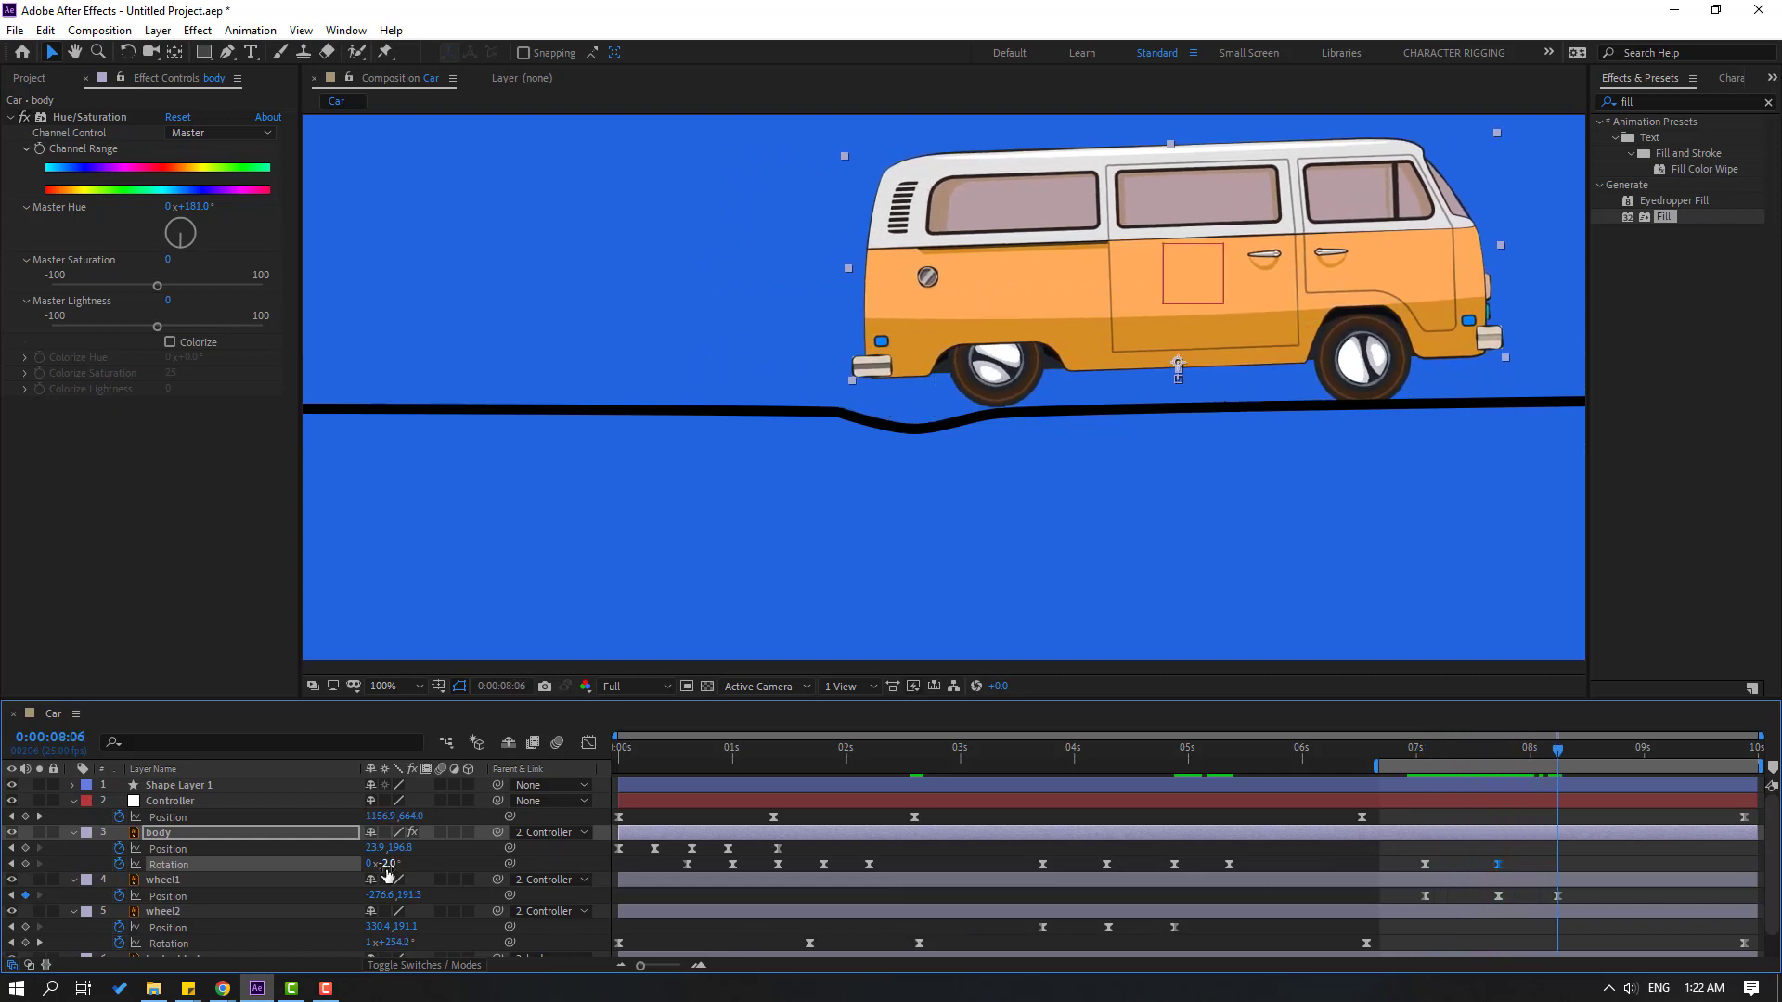
text(1)
key(Return)
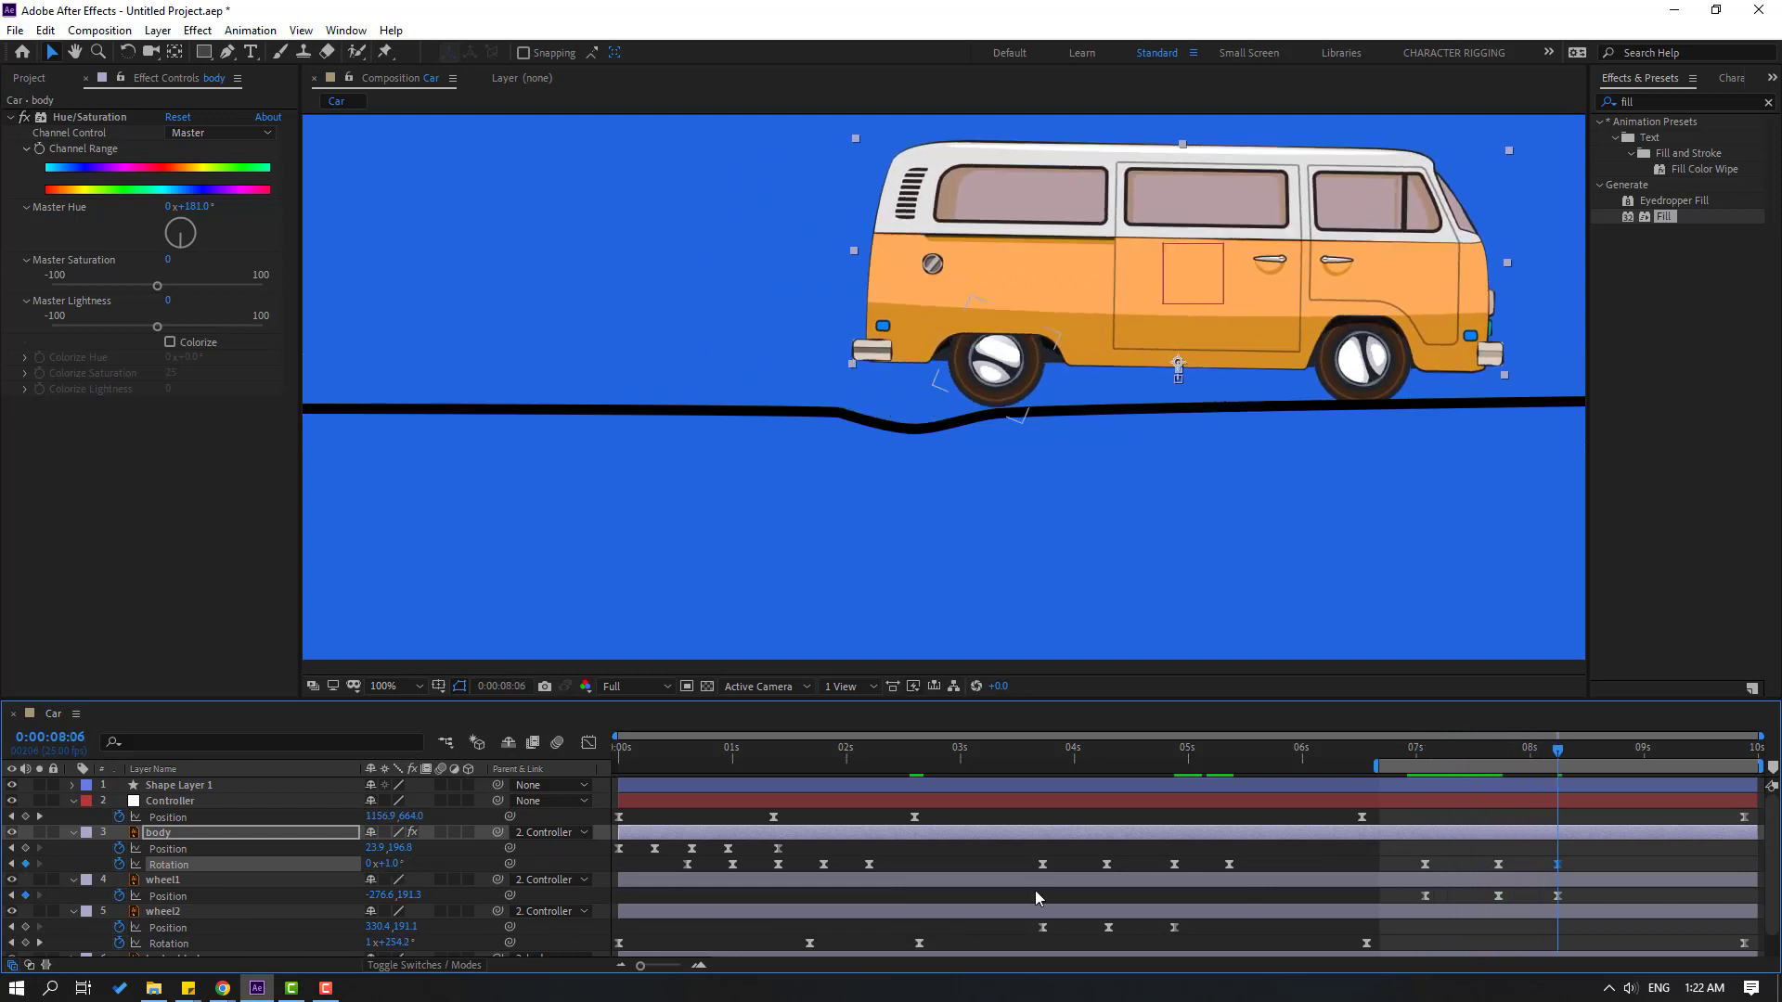
drag(1582, 757, 1606, 761)
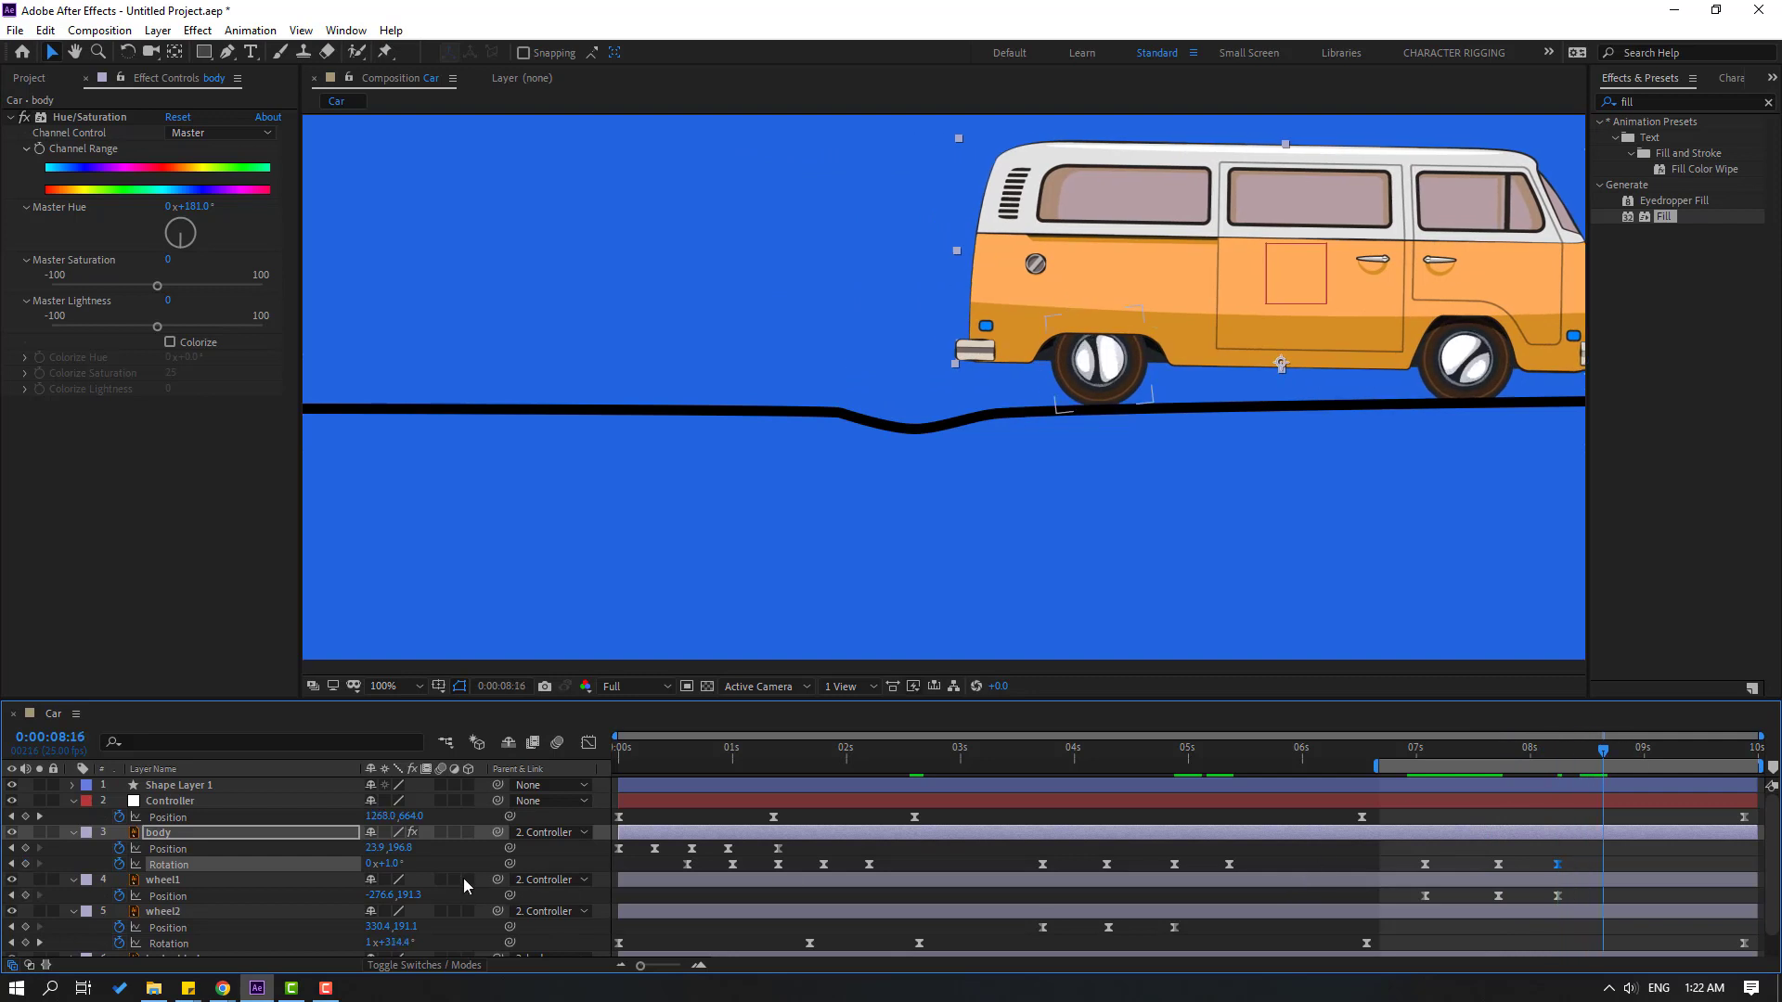
click(397, 866)
text(0)
key(Return)
key(space)
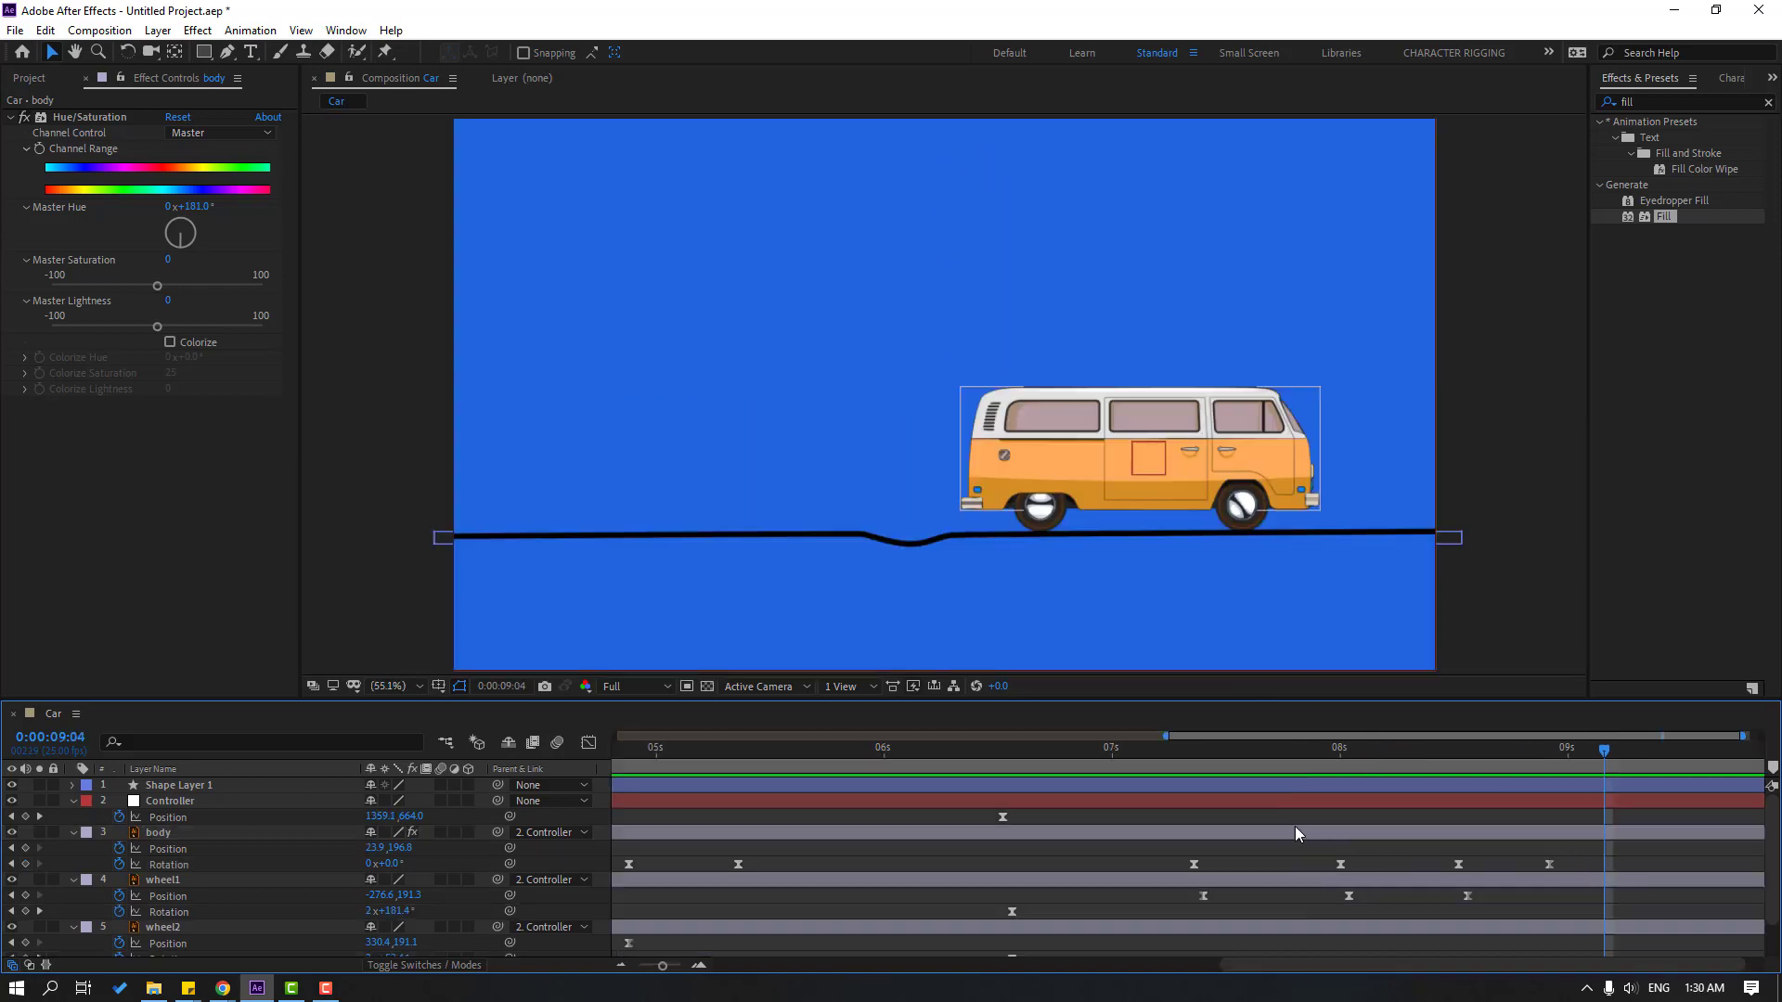
Collapse the keyframed properties of all layers, and preview the complete van animation with the unlocked layers selected
scroll(1239, 849, down, 5)
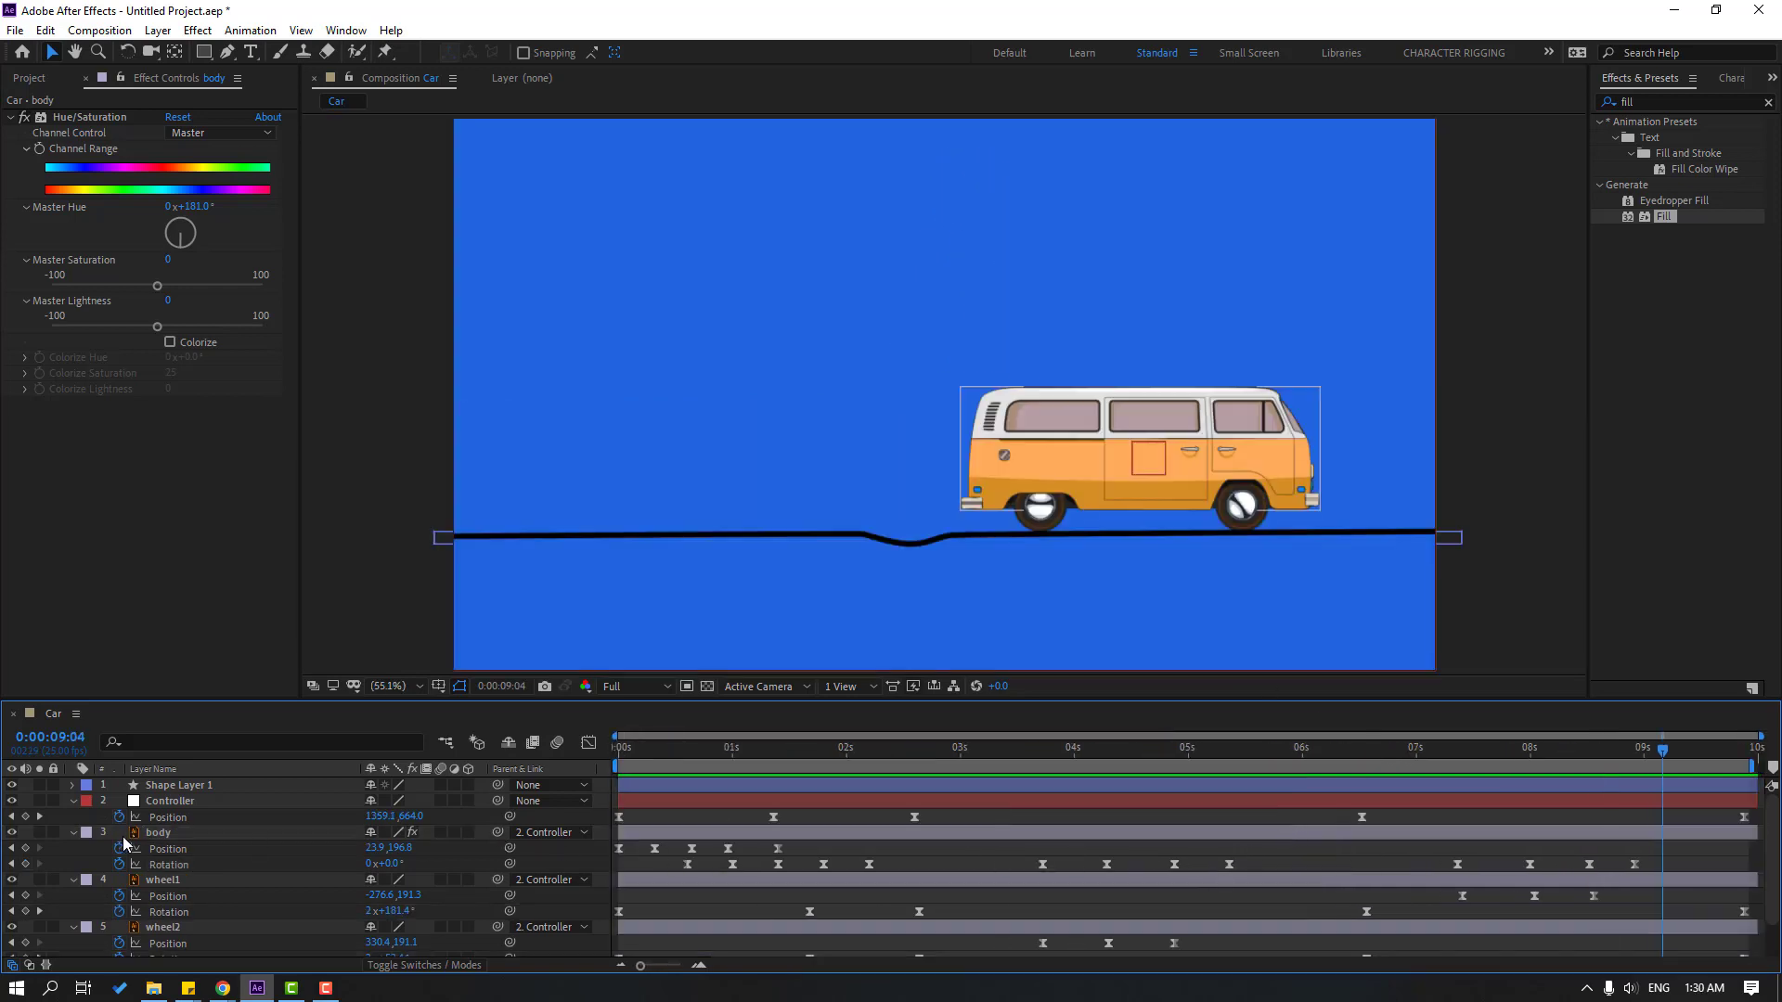
click(170, 801)
key(ctrl+a)
key(u)
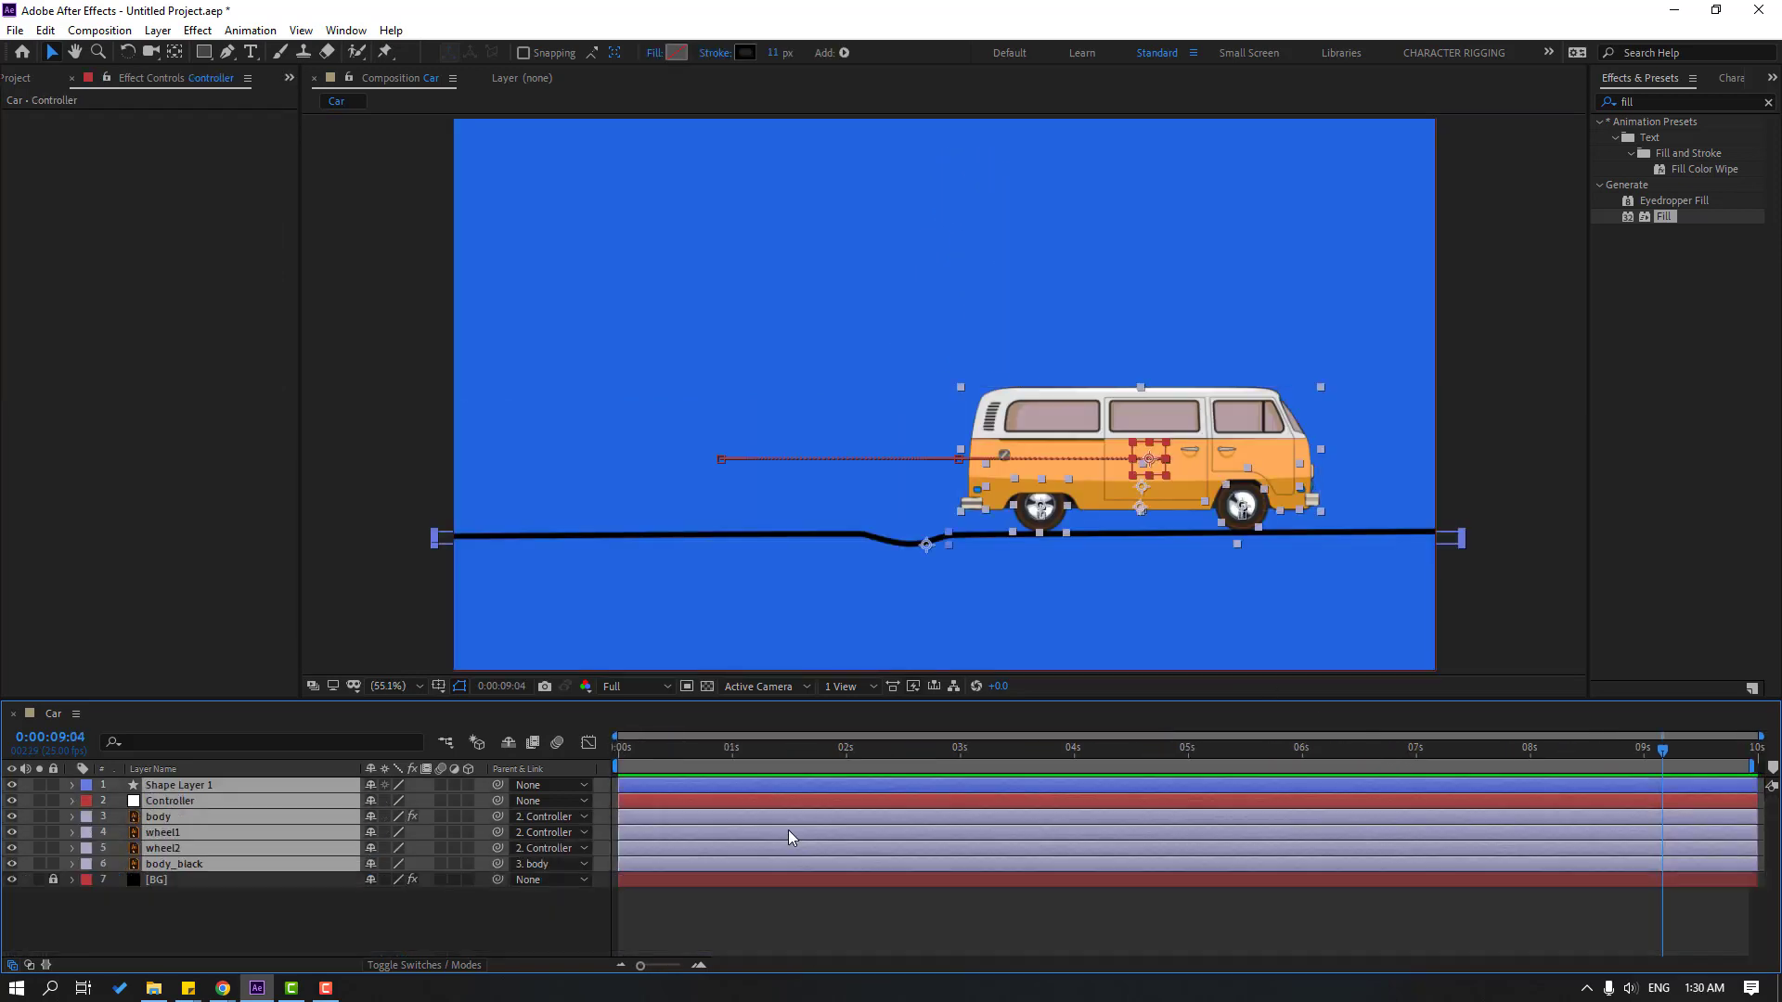
click(843, 934)
key(space)
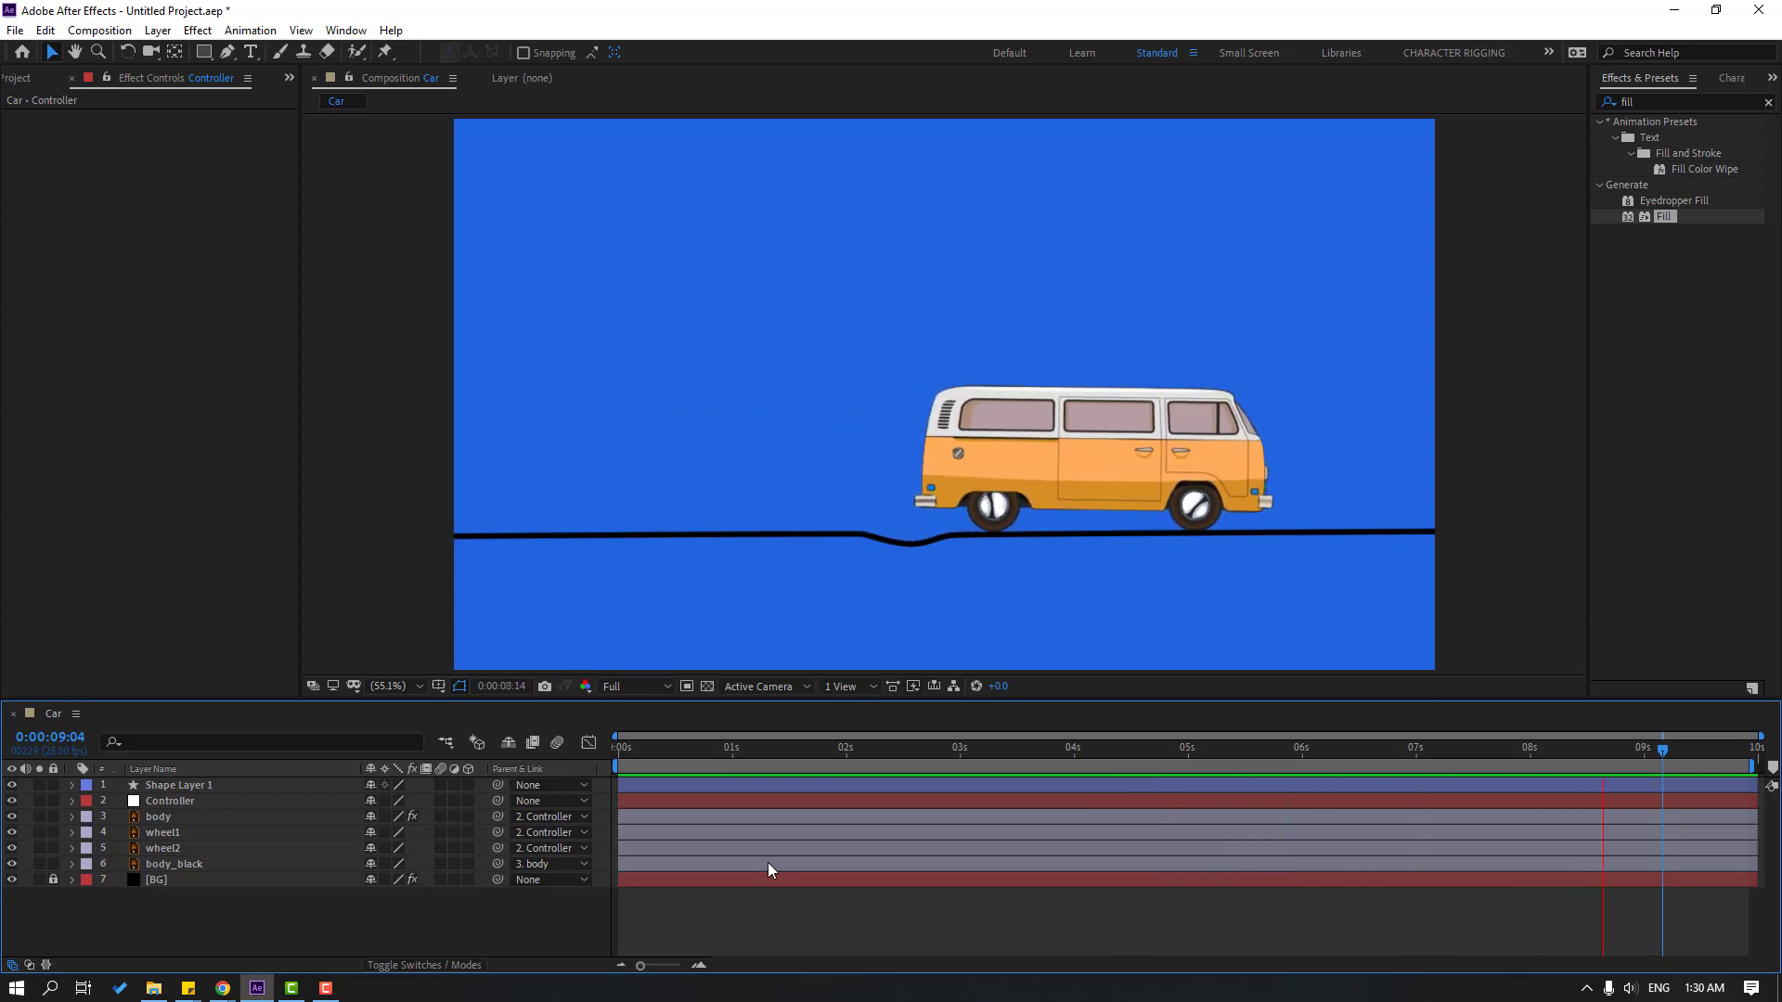
key(ctrl+a)
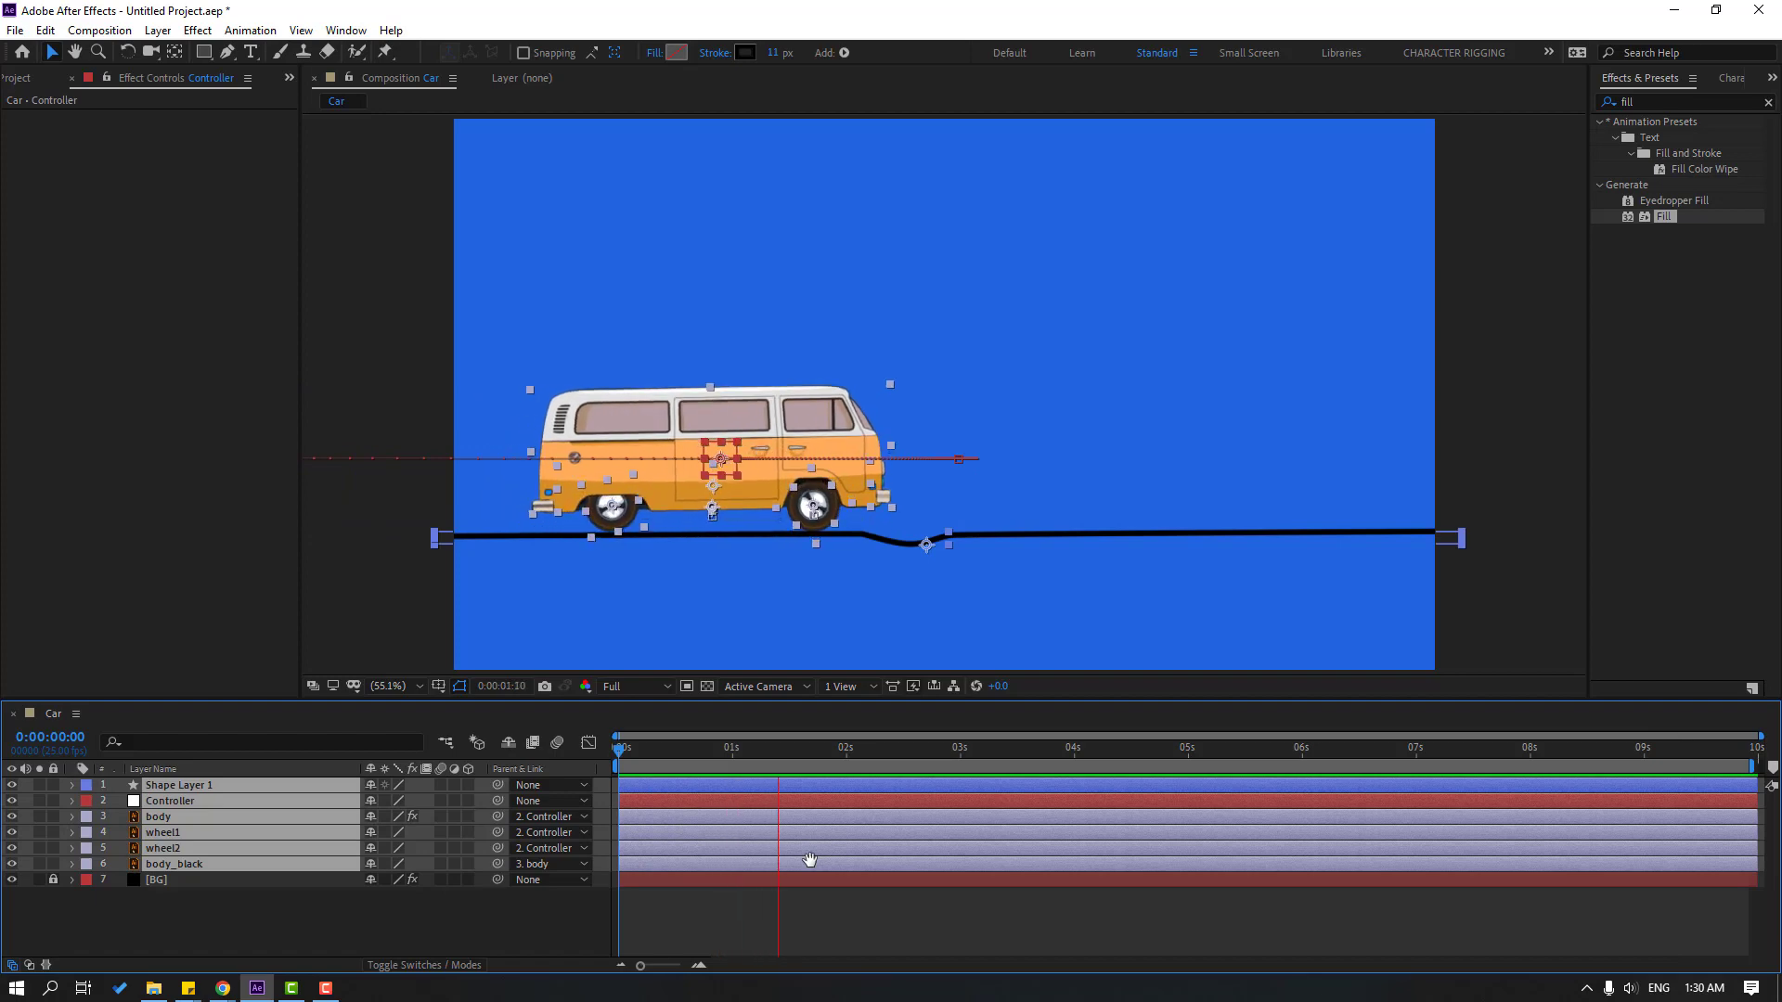